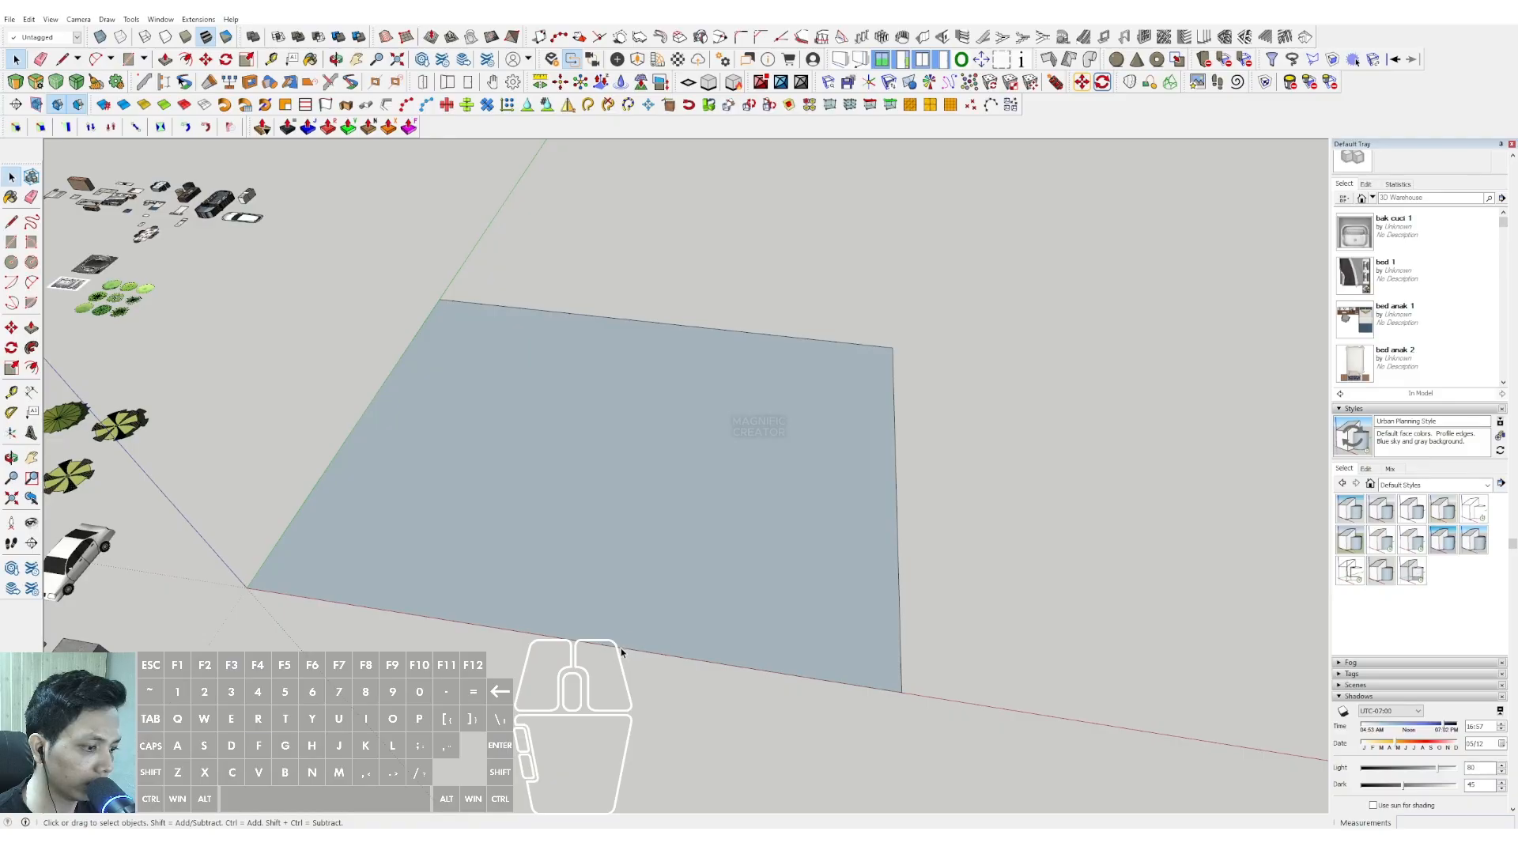
# Draw a rectangle on the base face covering its front corner away from the origin, spanning from the red-axis edge to the side edge
pyautogui.press('r')
pyautogui.click(619, 646)
pyautogui.click(895, 475)
pyautogui.press('space')
pyautogui.moveTo(874, 485); pyautogui.dragTo(630, 549, button='middle')
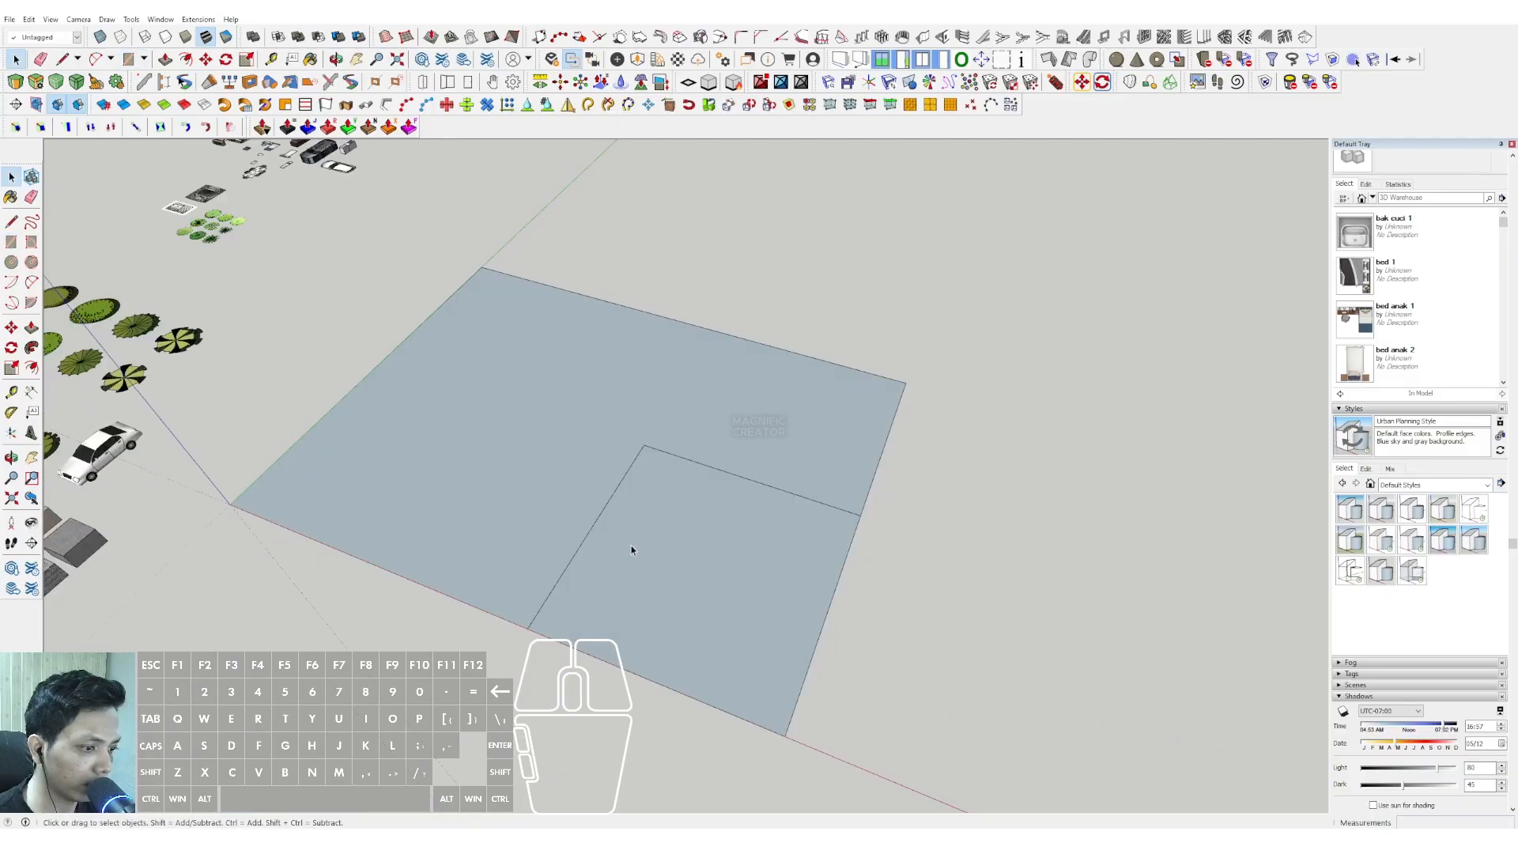
# Draw an arc between the two inner edges of the corner rectangle, tangent to both lines near the base face's centre
pyautogui.press('a')
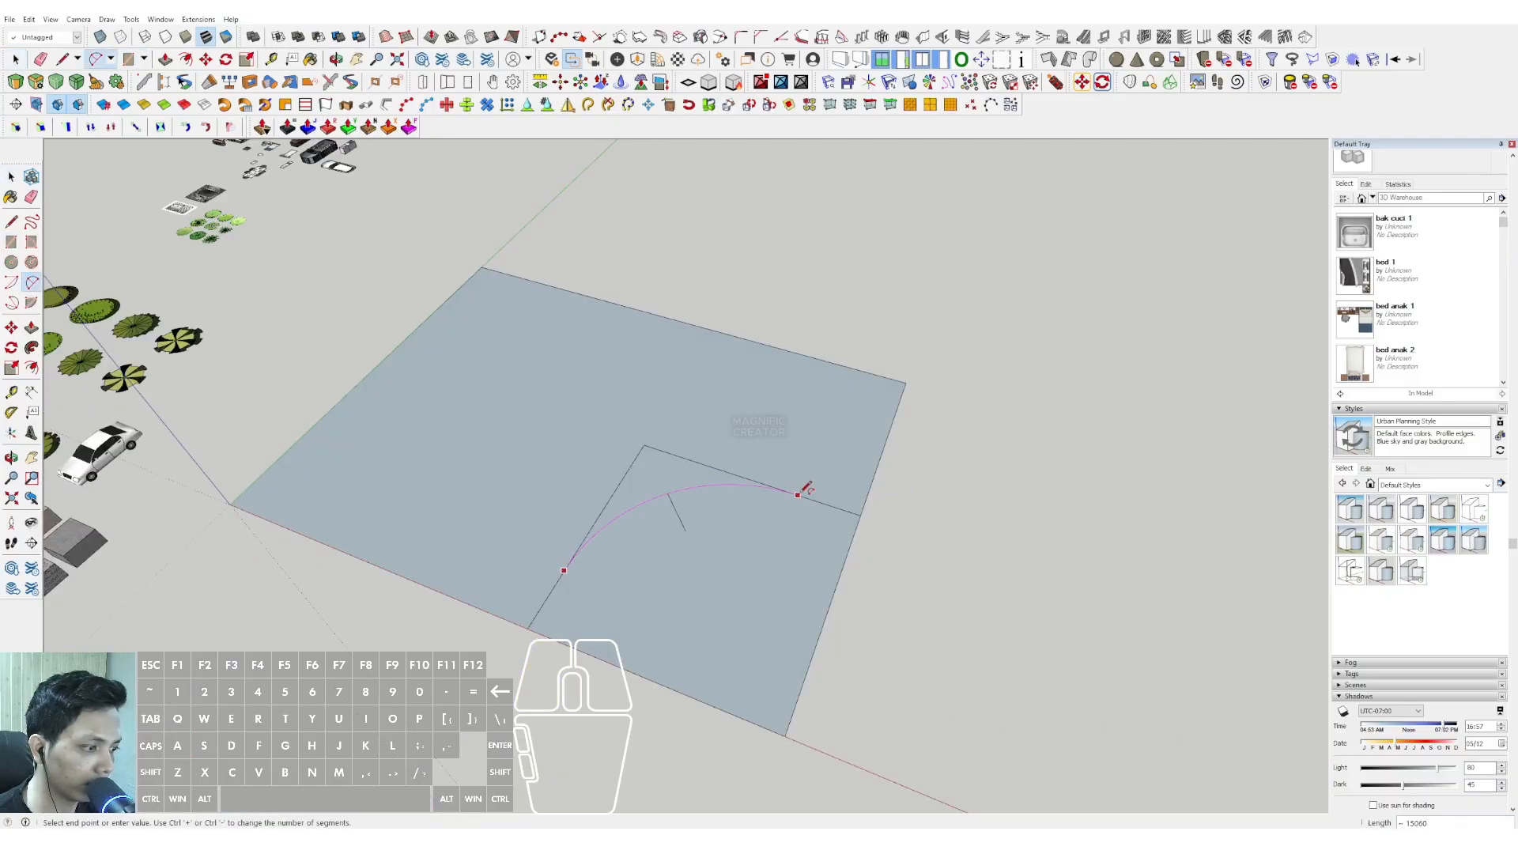
pyautogui.click(797, 494)
pyautogui.scroll(1, 807, 515)
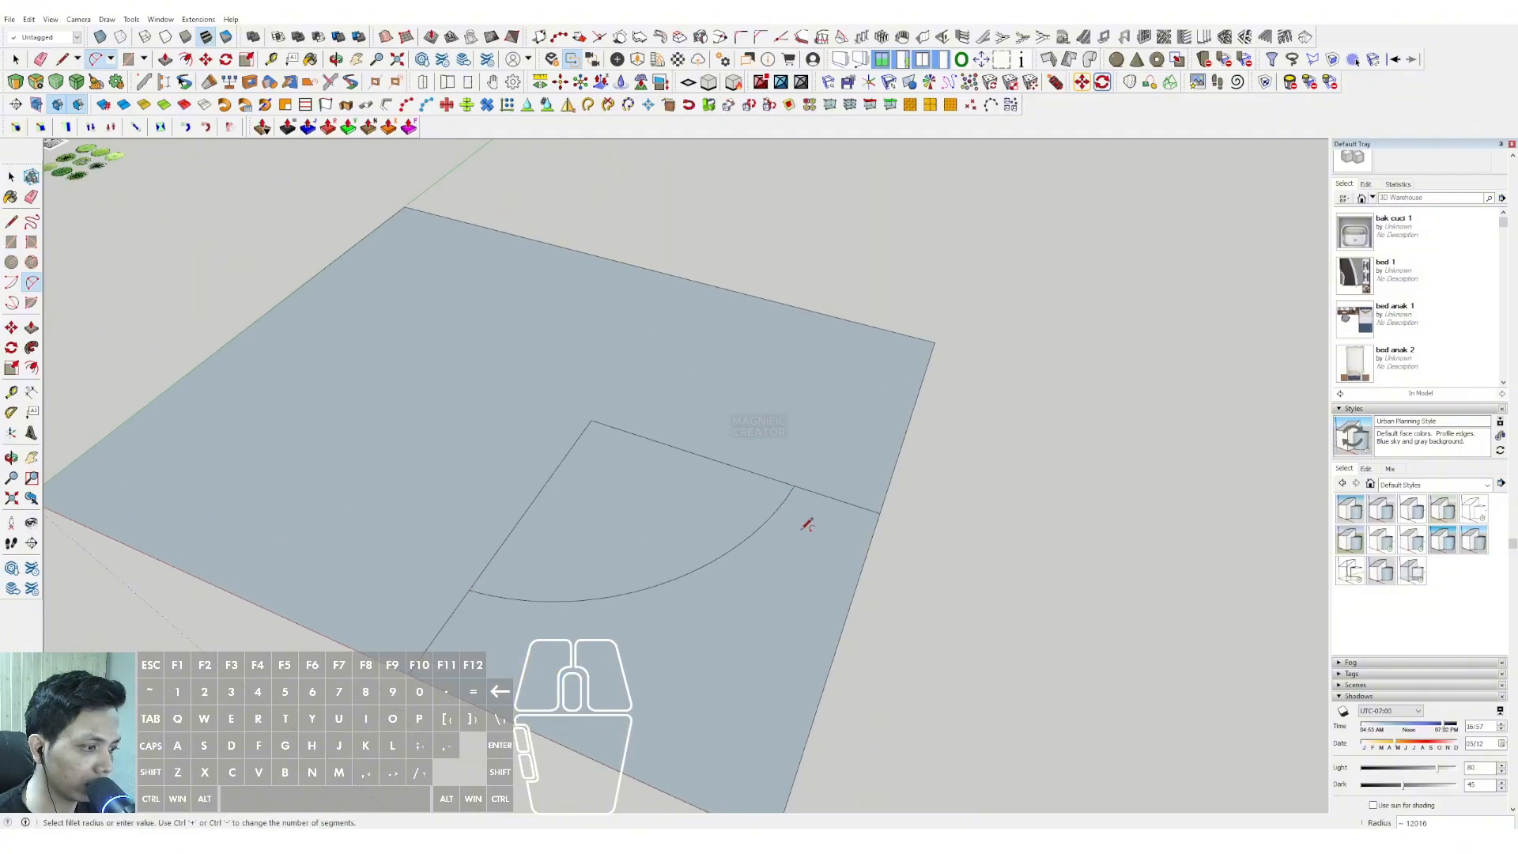
pyautogui.scroll(-1, 807, 524)
# Erase the inner corner lines and the outer corner region to leave a notch with a curved inner side
pyautogui.click(601, 435)
pyautogui.press('e')
pyautogui.scroll(-1, 757, 617)
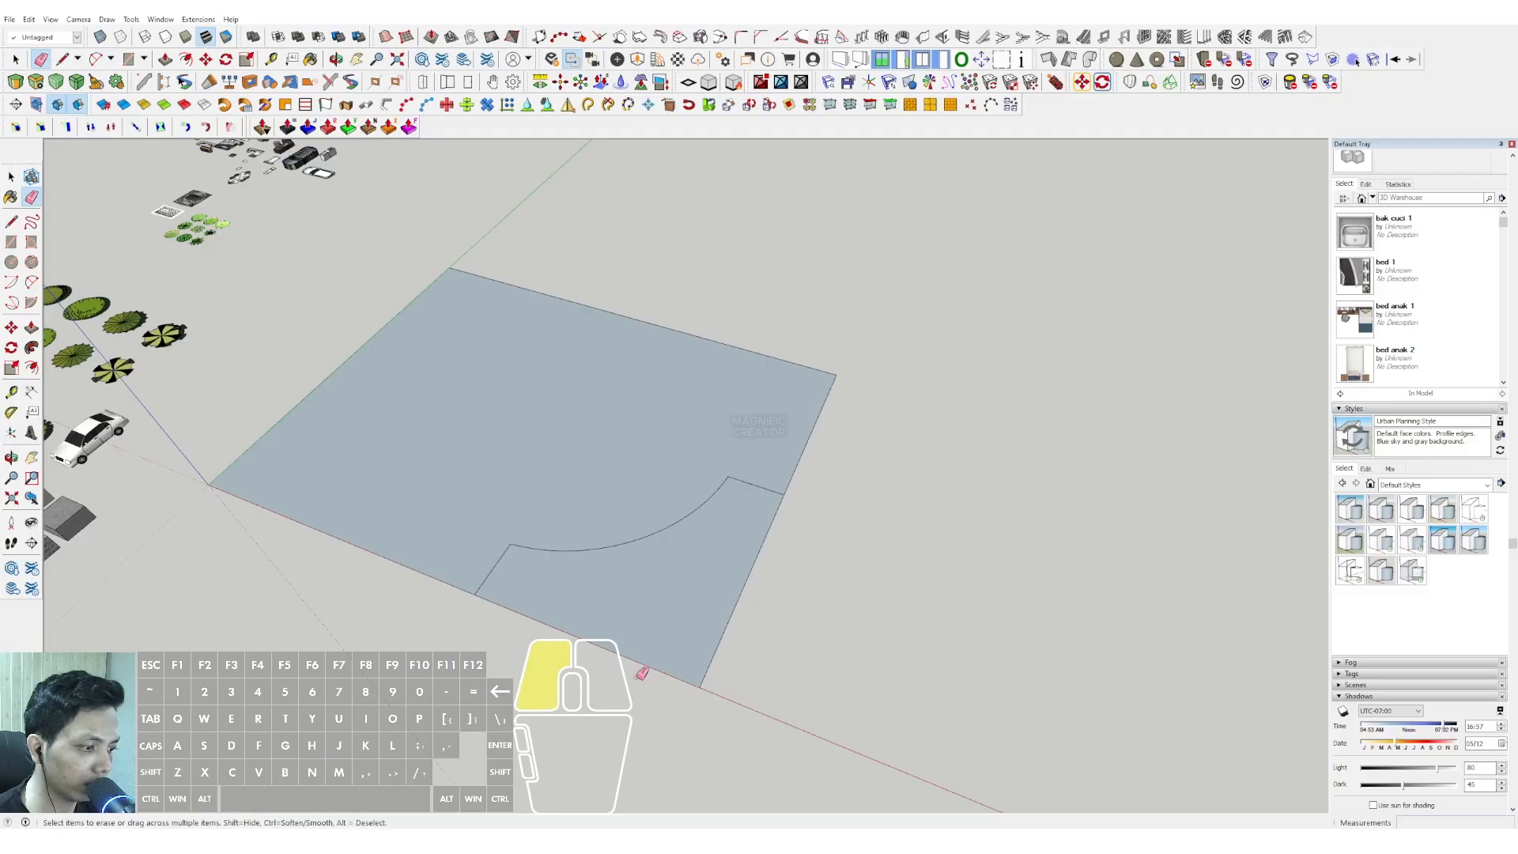
pyautogui.moveTo(642, 672); pyautogui.dragTo(627, 559)
pyautogui.scroll(-1, 631, 522)
pyautogui.press('space')
pyautogui.scroll(2, 696, 478)
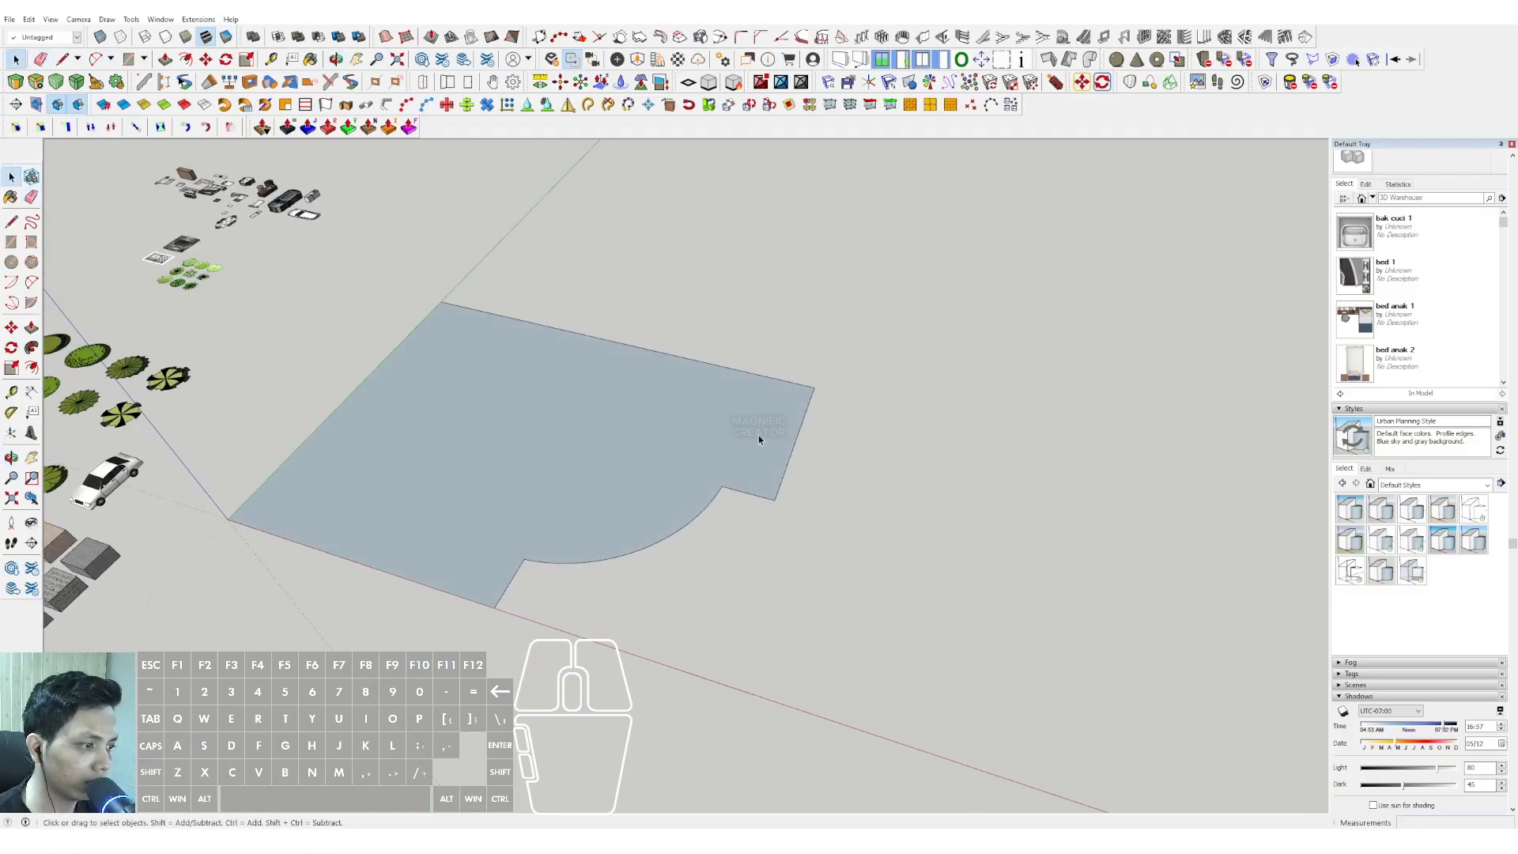
# Draw a diagonal line across the corner at the origin and erase the edges of the cut-off triangle
pyautogui.moveTo(600, 464)
pyautogui.mouseDown(button='middle')
pyautogui.moveTo(701, 423)
pyautogui.moveTo(524, 454)
pyautogui.moveTo(611, 466)
pyautogui.moveTo(644, 518)
pyautogui.moveTo(532, 529)
pyautogui.mouseUp(button='middle')
pyautogui.press('l')
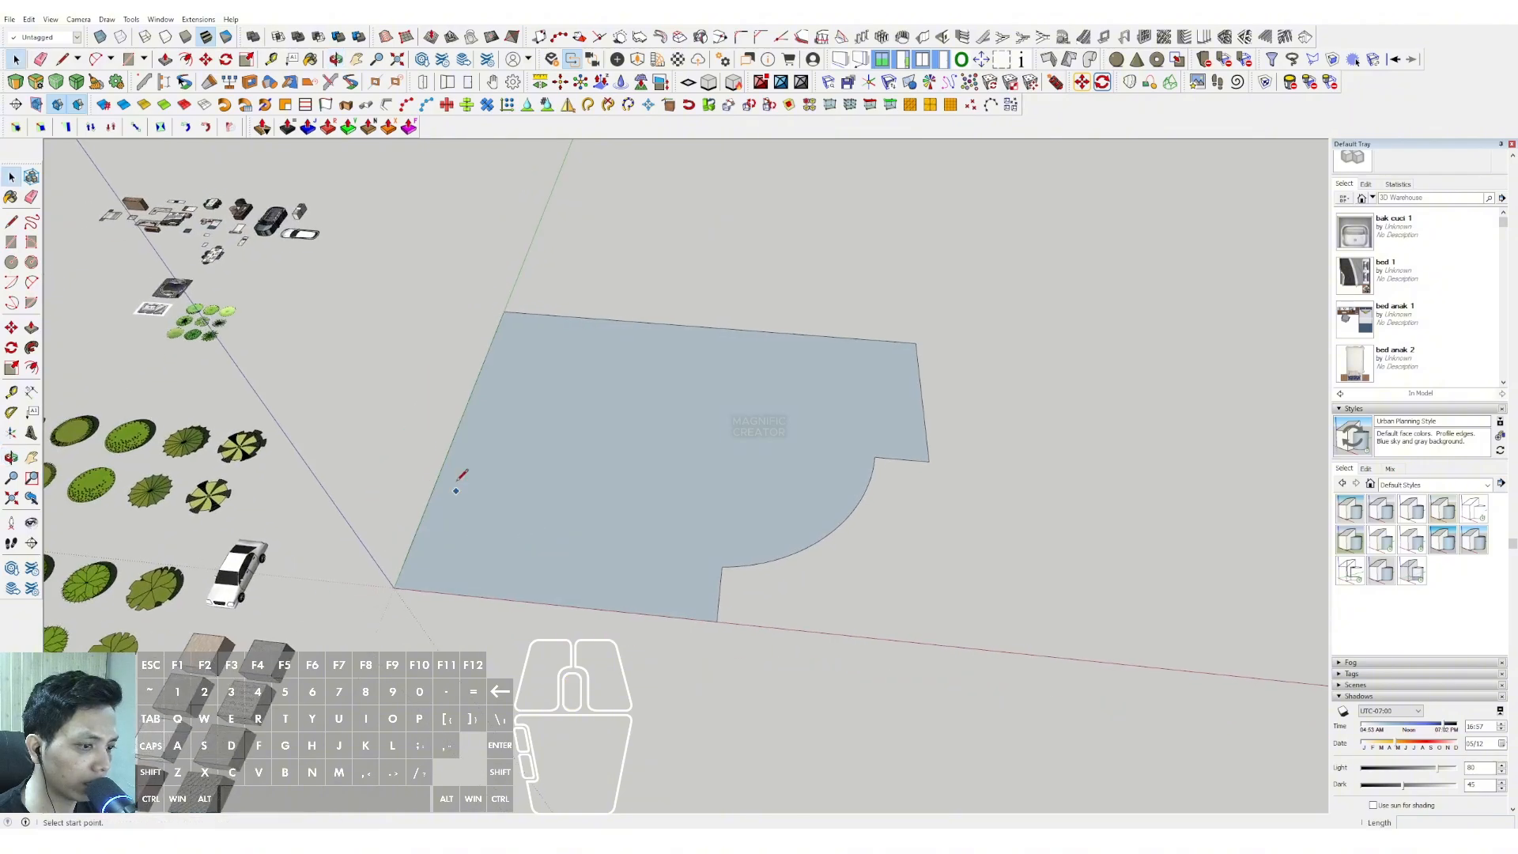
pyautogui.click(447, 451)
pyautogui.click(559, 606)
pyautogui.press('space')
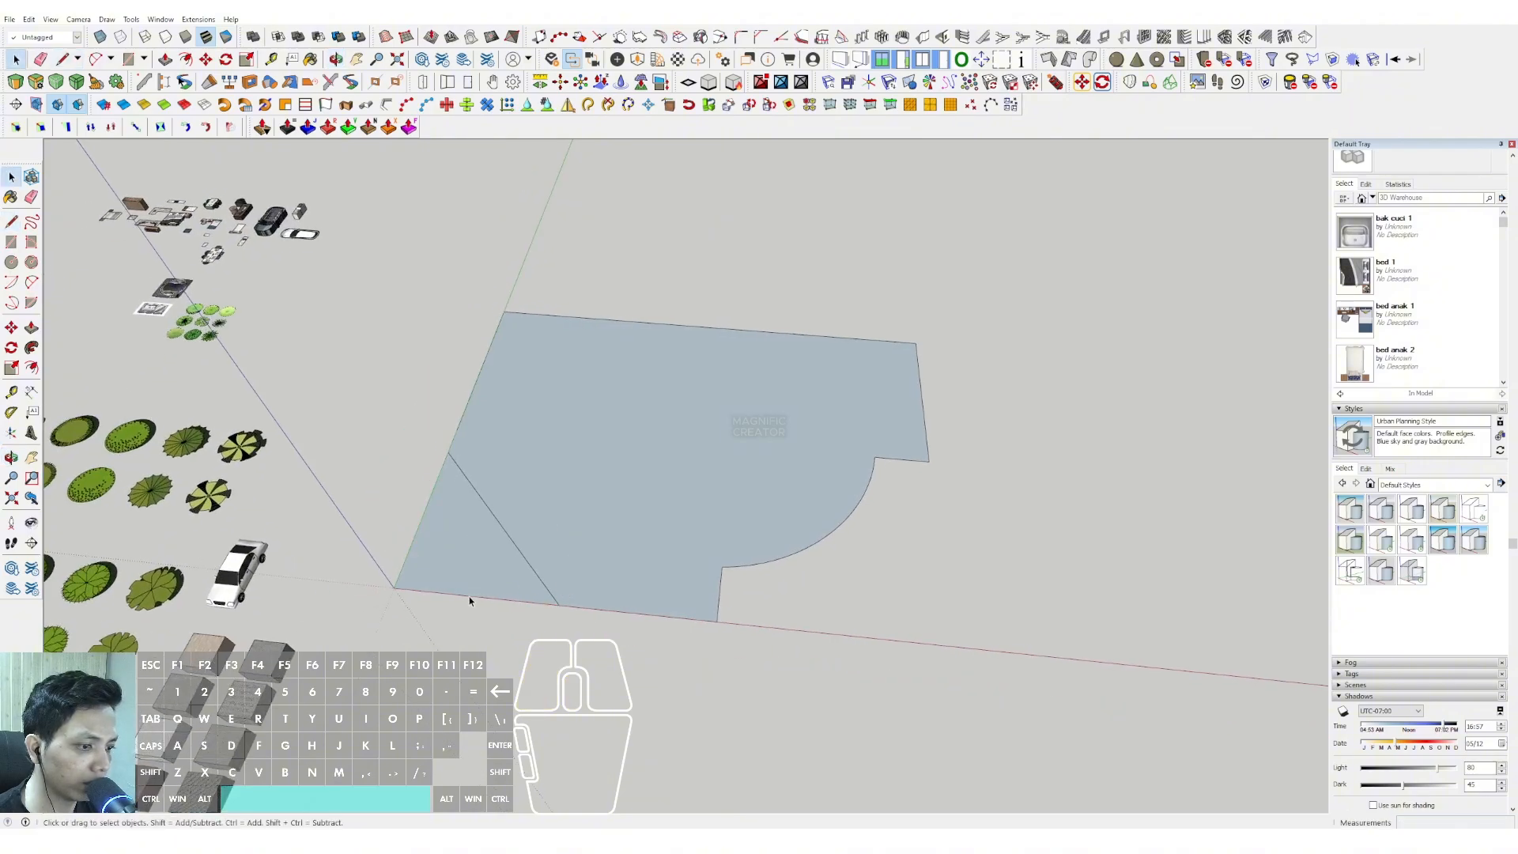
pyautogui.press('e')
pyautogui.moveTo(452, 612); pyautogui.dragTo(406, 548)
# Move the outline's short end edge outward to lengthen the wing beside the curve
pyautogui.moveTo(461, 538)
pyautogui.mouseDown(button='middle')
pyautogui.moveTo(510, 538)
pyautogui.moveTo(538, 568)
pyautogui.moveTo(705, 543)
pyautogui.moveTo(389, 485)
pyautogui.moveTo(556, 465)
pyautogui.moveTo(661, 417)
pyautogui.moveTo(710, 512)
pyautogui.moveTo(683, 410)
pyautogui.mouseUp(button='middle')
pyautogui.scroll(-2, 715, 506)
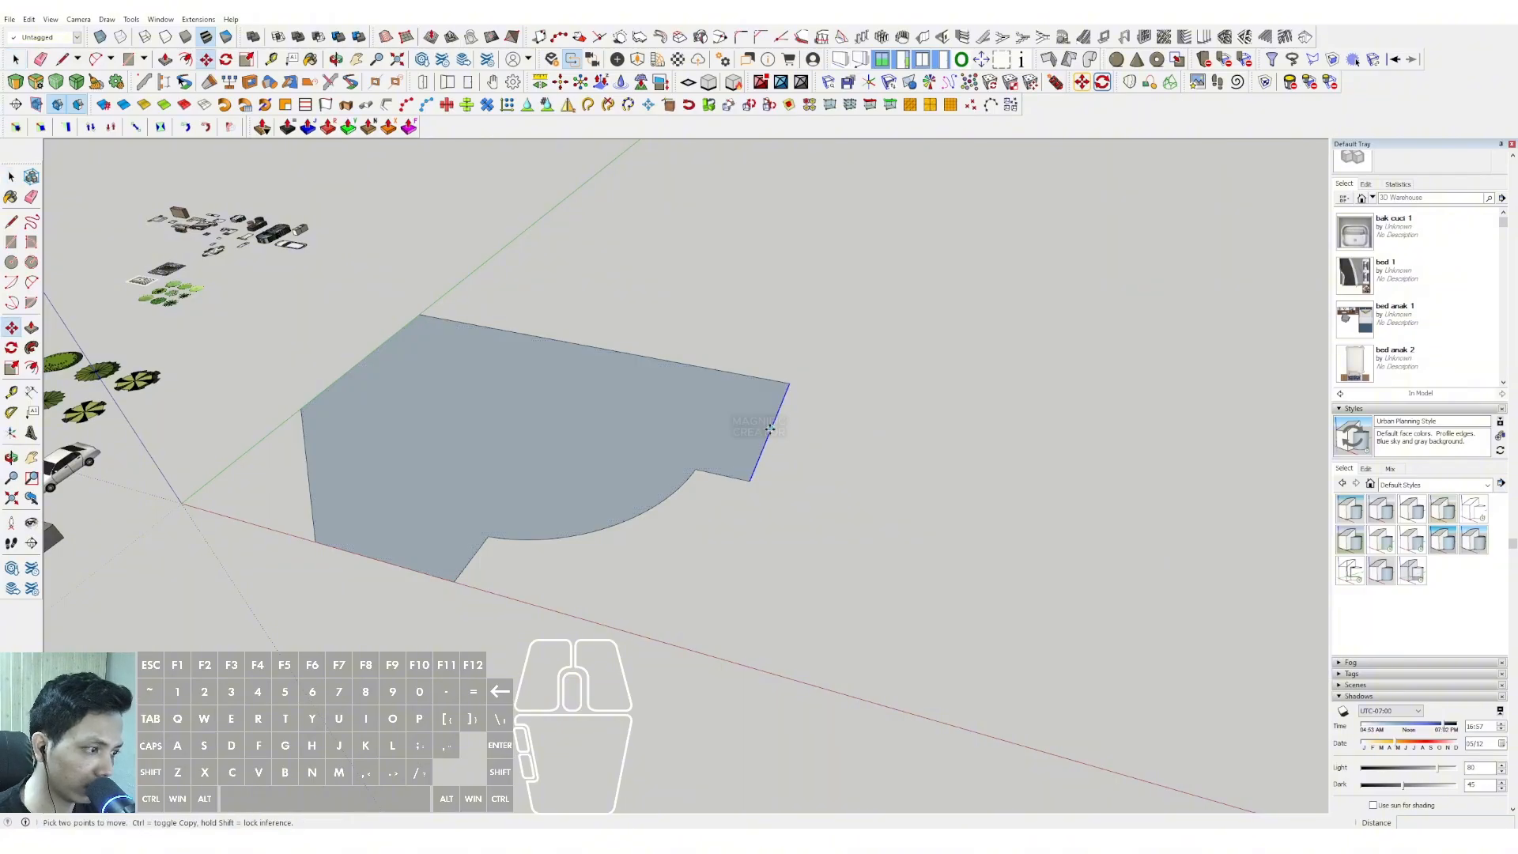
pyautogui.scroll(-2, 838, 450)
pyautogui.moveTo(665, 415); pyautogui.dragTo(642, 449, button='middle')
pyautogui.press('space')
pyautogui.scroll(2, 630, 460)
# Push/Pull the building outline face up 1000 to form the first floor slab
pyautogui.click(544, 494)
pyautogui.scroll(1, 540, 497)
pyautogui.moveTo(541, 499); pyautogui.dragTo(562, 480, button='middle')
pyautogui.press('v')
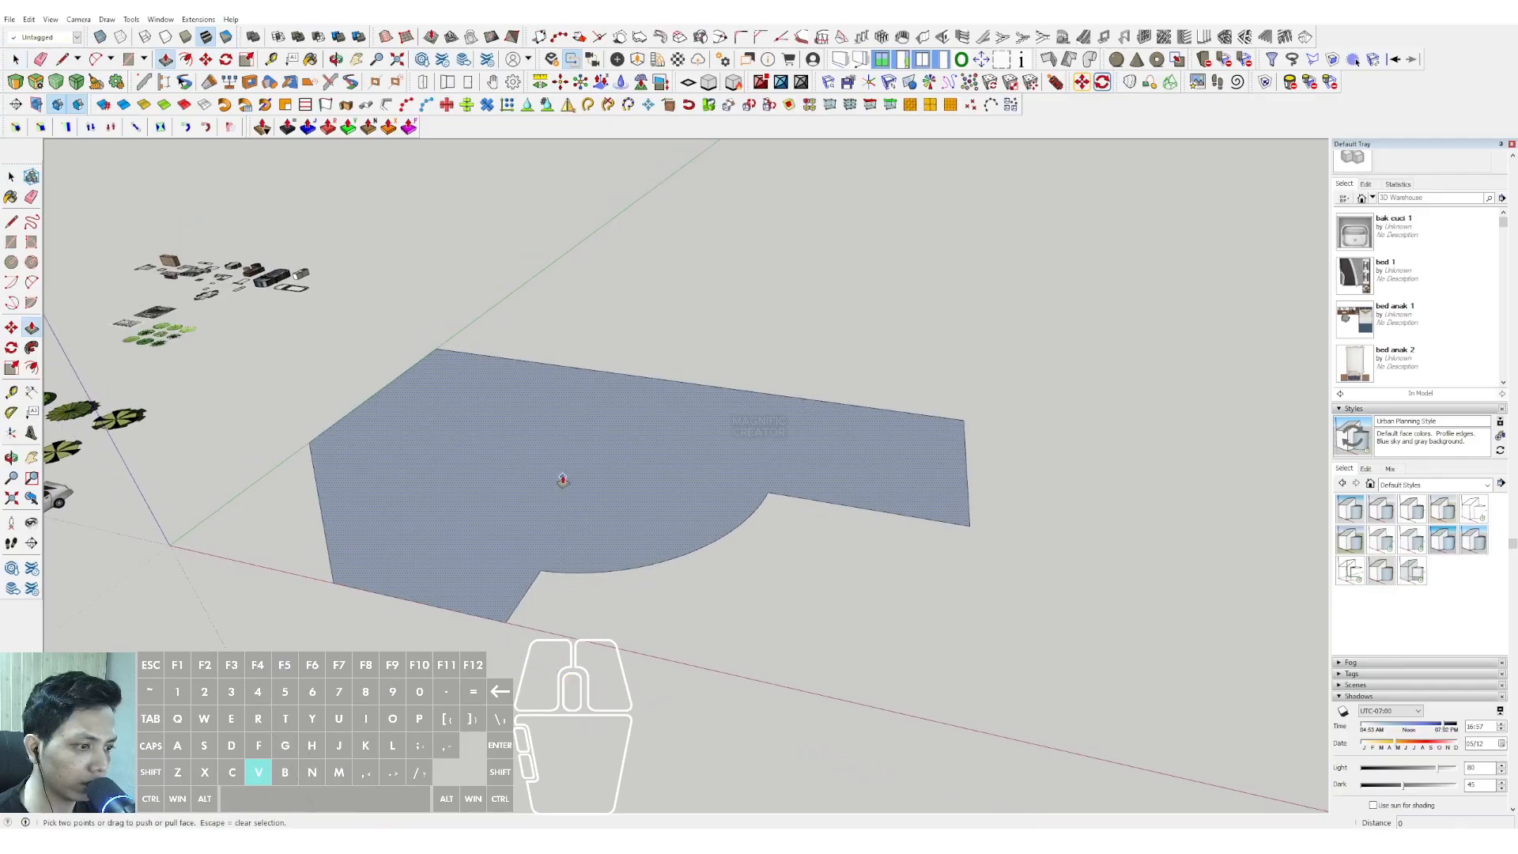
pyautogui.click(562, 479)
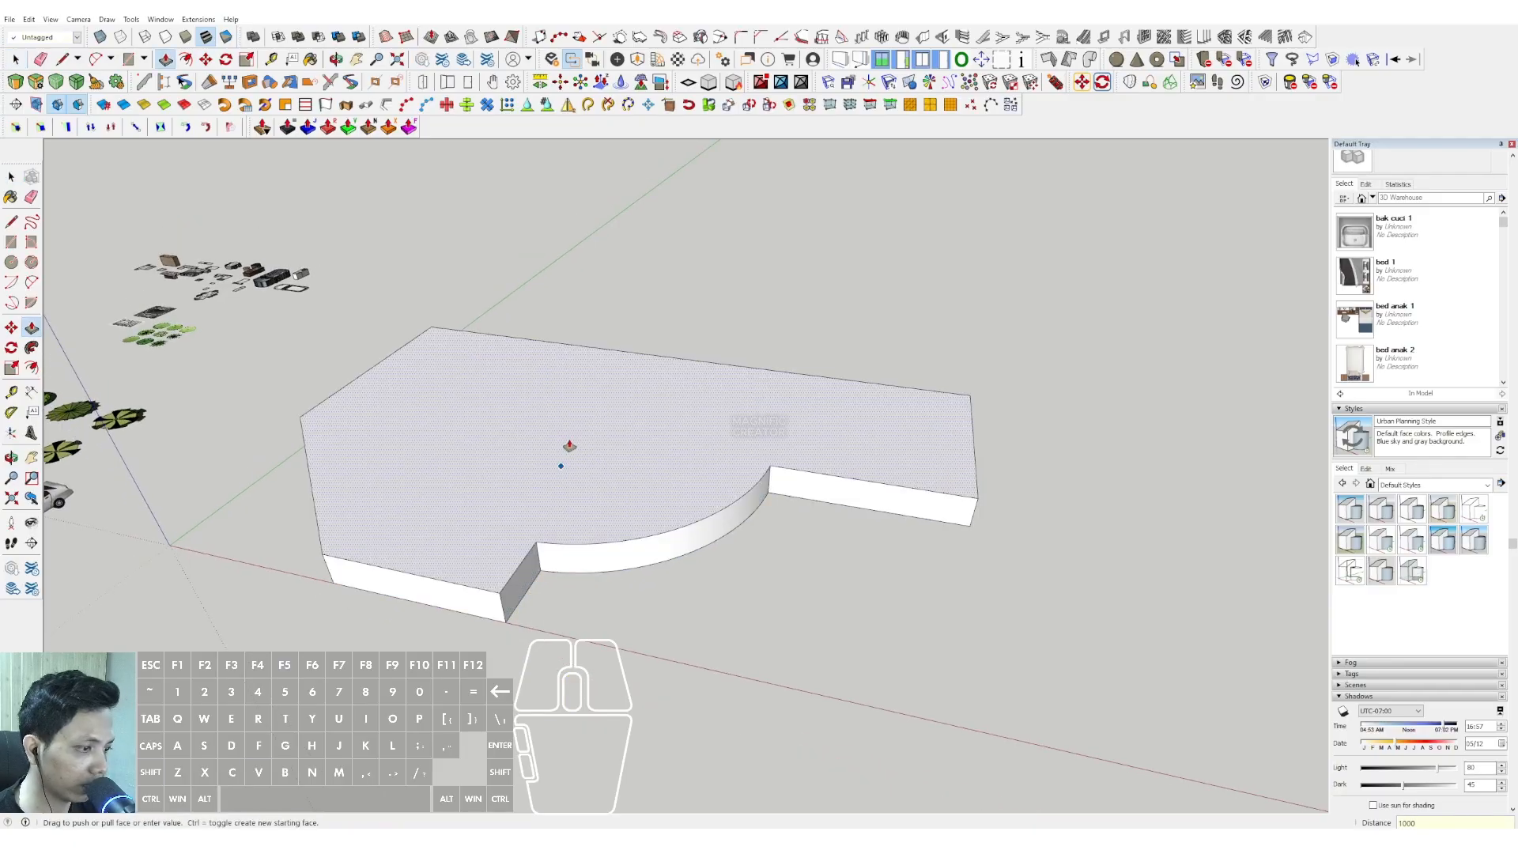
pyautogui.press('space')
# Select the whole slab geometry and make it a component
pyautogui.tripleClick(596, 472)
pyautogui.rightClick(597, 472)
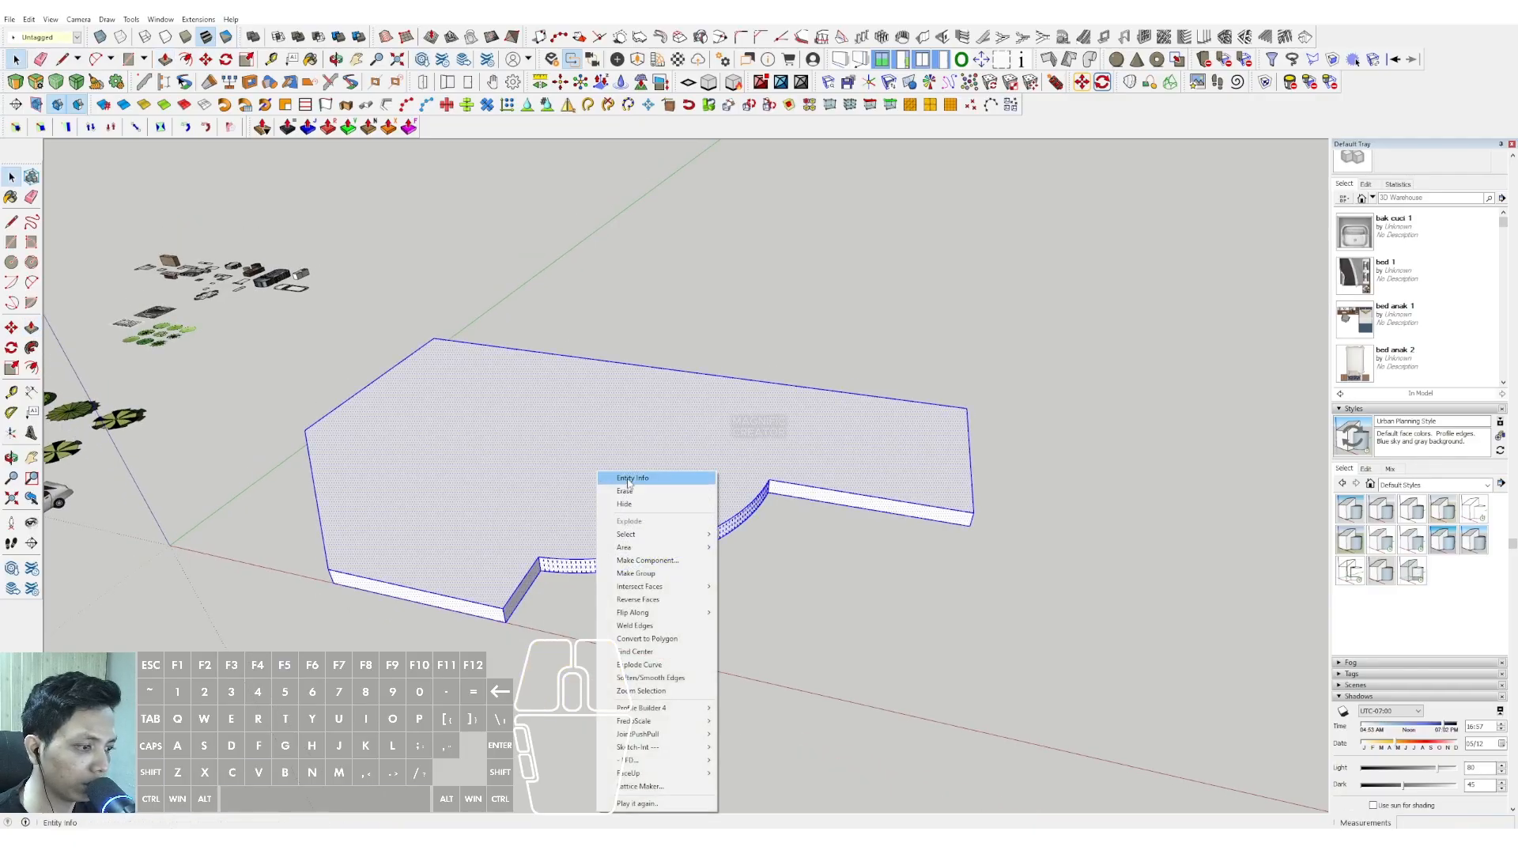
pyautogui.click(647, 560)
pyautogui.click(315, 445)
# Copy the slab component straight up, leaving a gap of 4000 above the original
pyautogui.moveTo(513, 537); pyautogui.dragTo(494, 496, button='middle')
pyautogui.press('m')
pyautogui.click(488, 494)
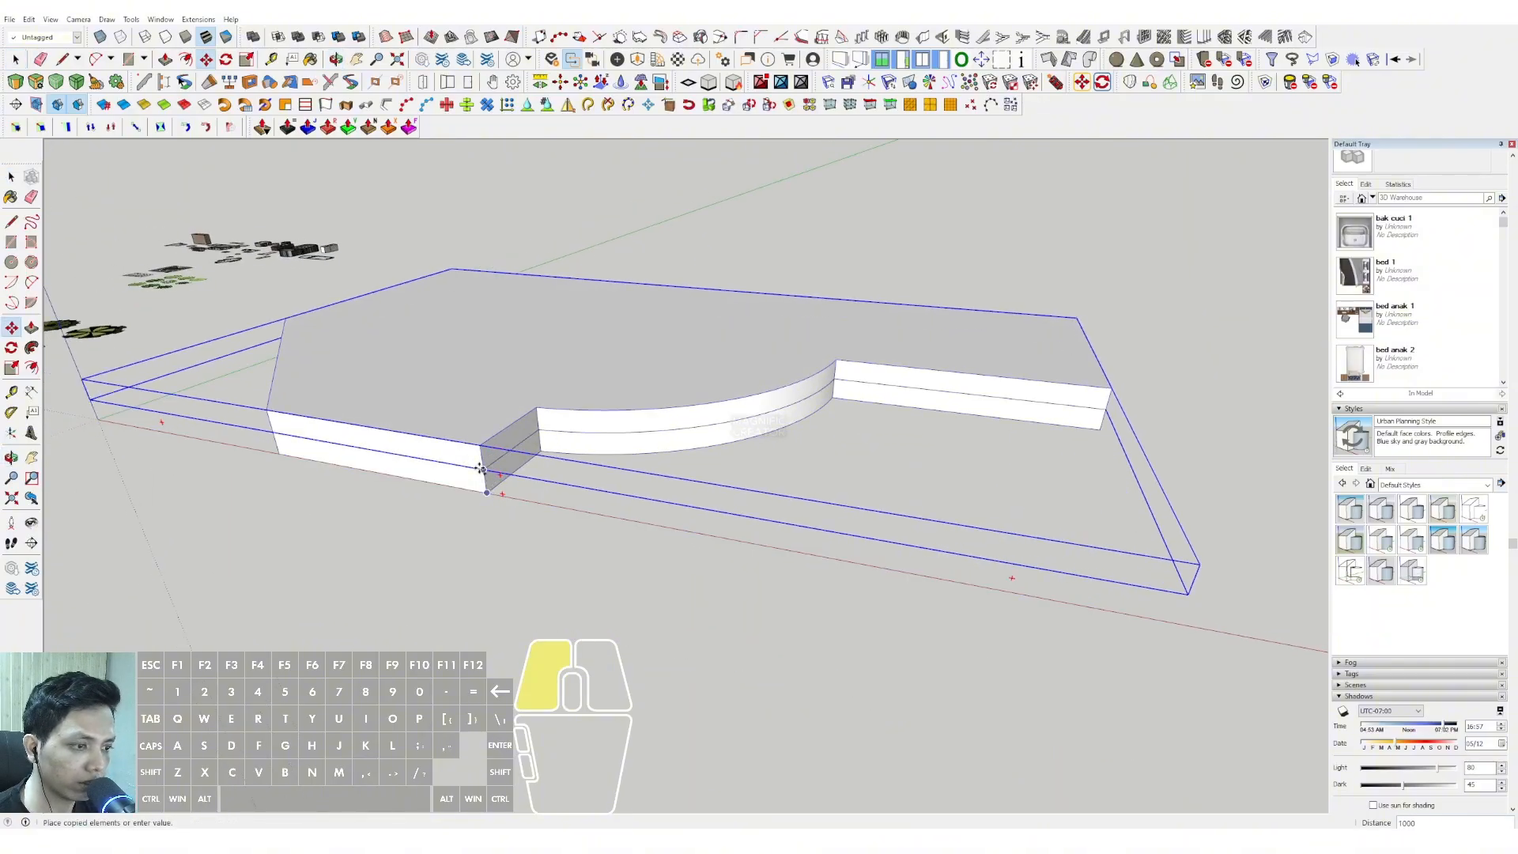
pyautogui.press('ctrl')
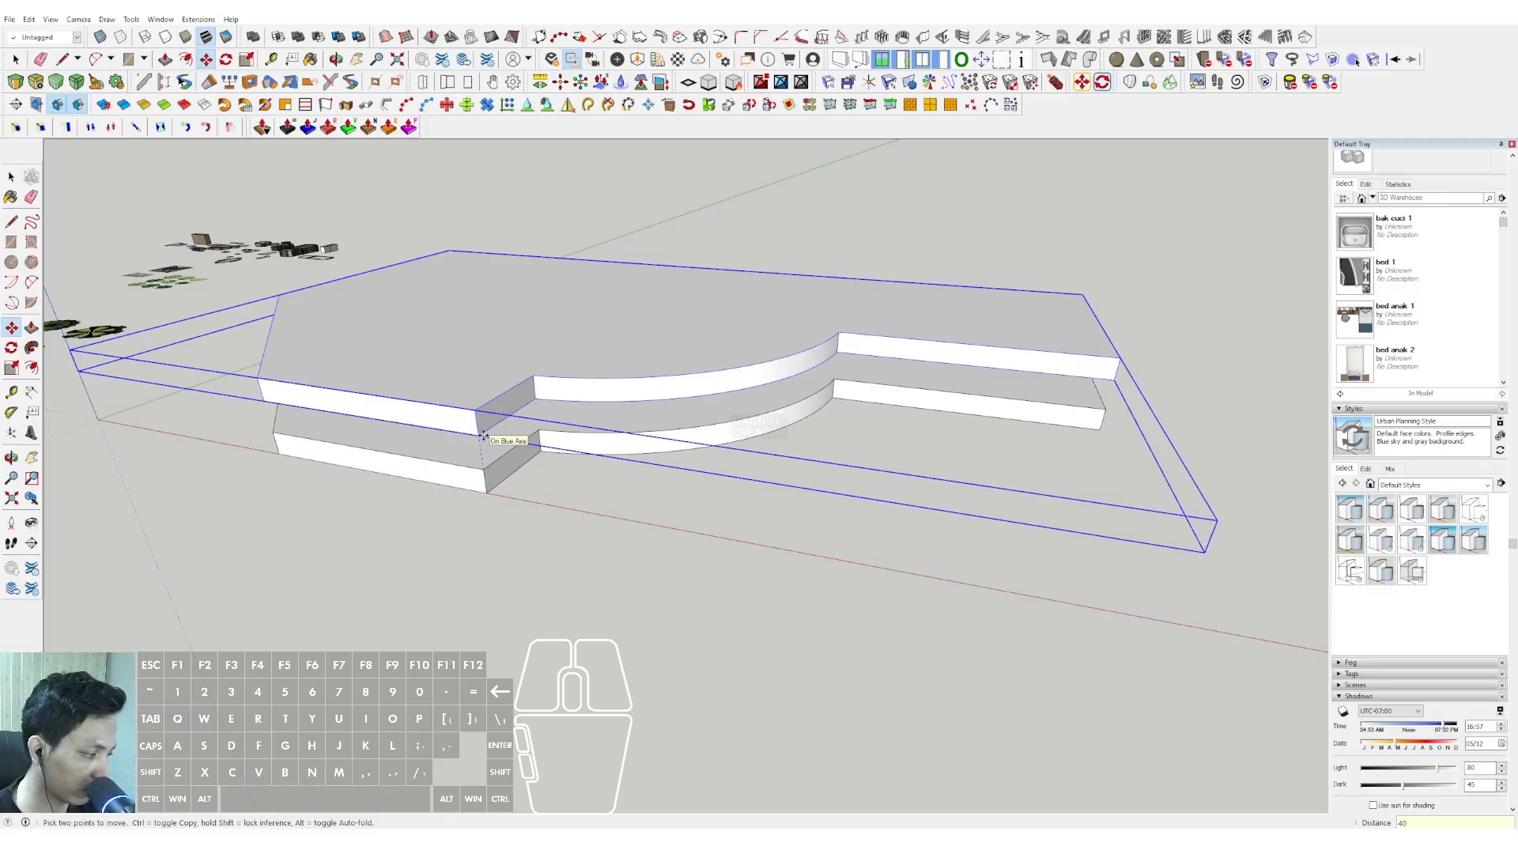
pyautogui.press('Return')
pyautogui.press('space')
pyautogui.scroll(3, 484, 440)
pyautogui.moveTo(484, 440); pyautogui.dragTo(492, 477, button='middle')
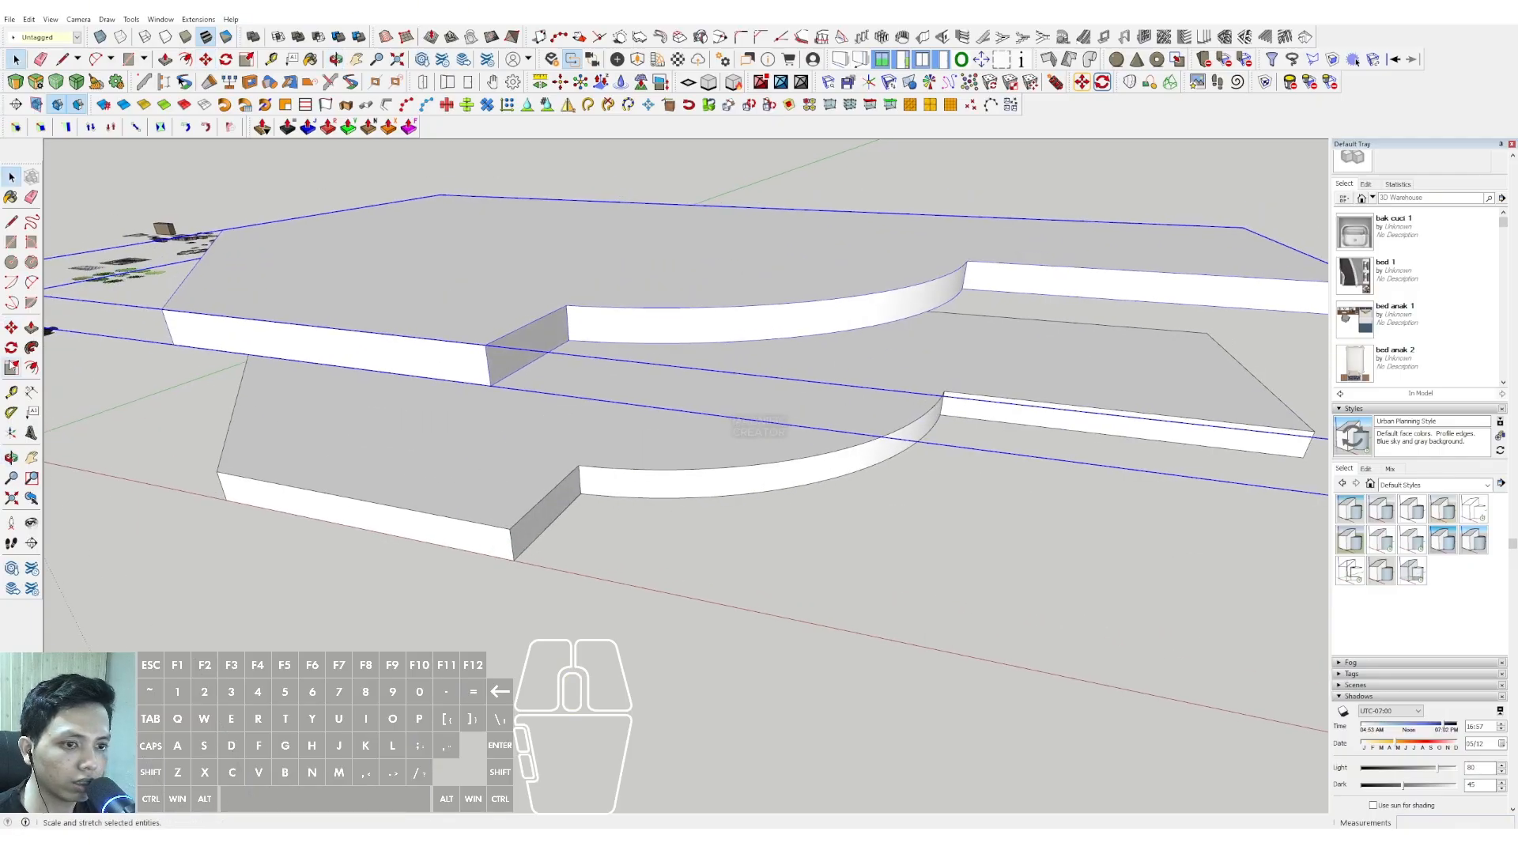
# Measure the clear height between the two slabs with the Dimension tool
pyautogui.click(32, 392)
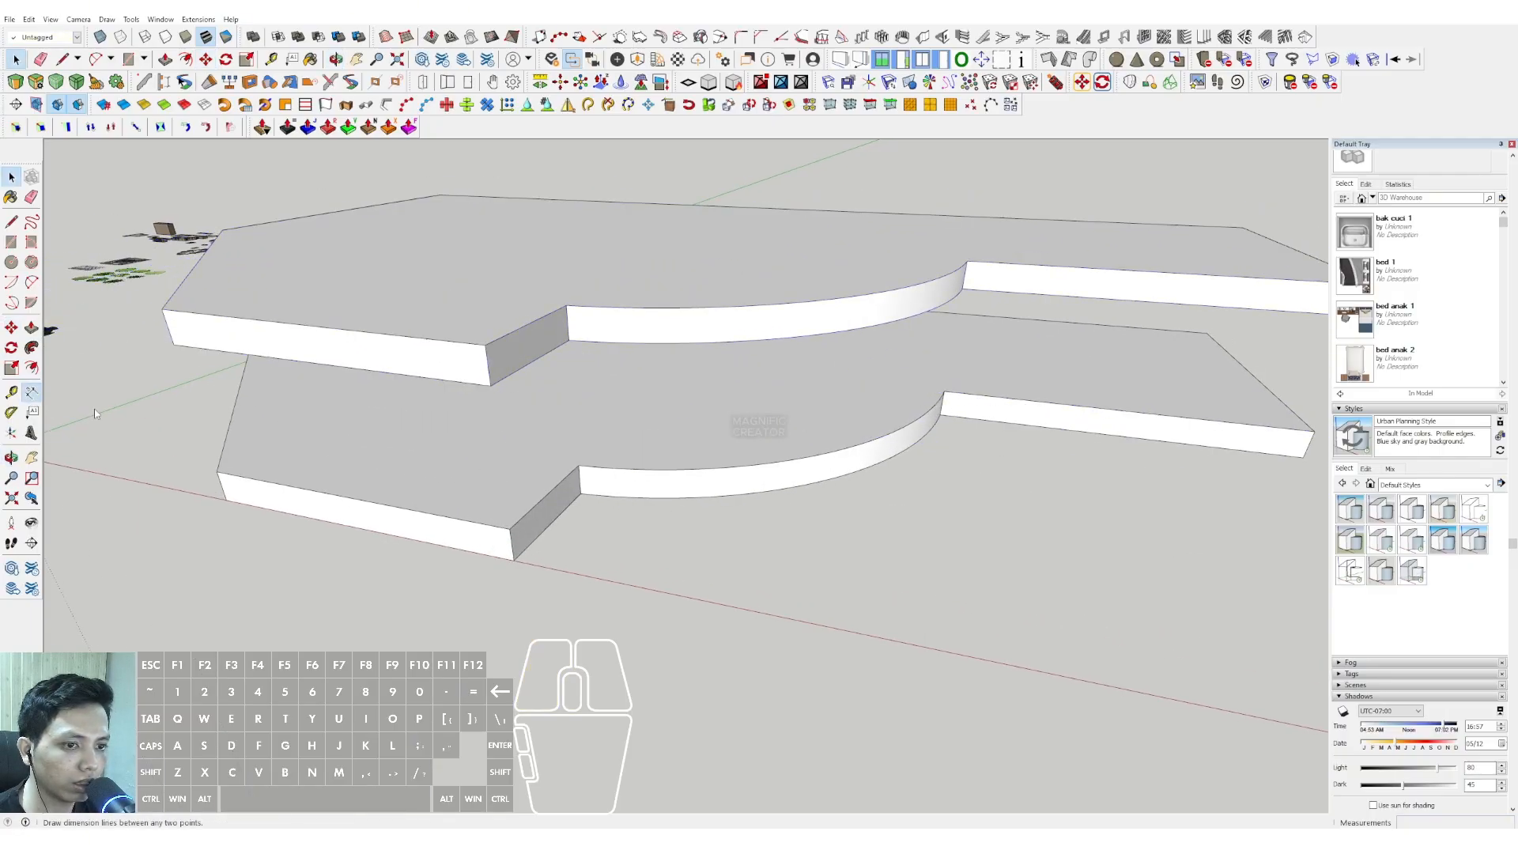
pyautogui.click(491, 387)
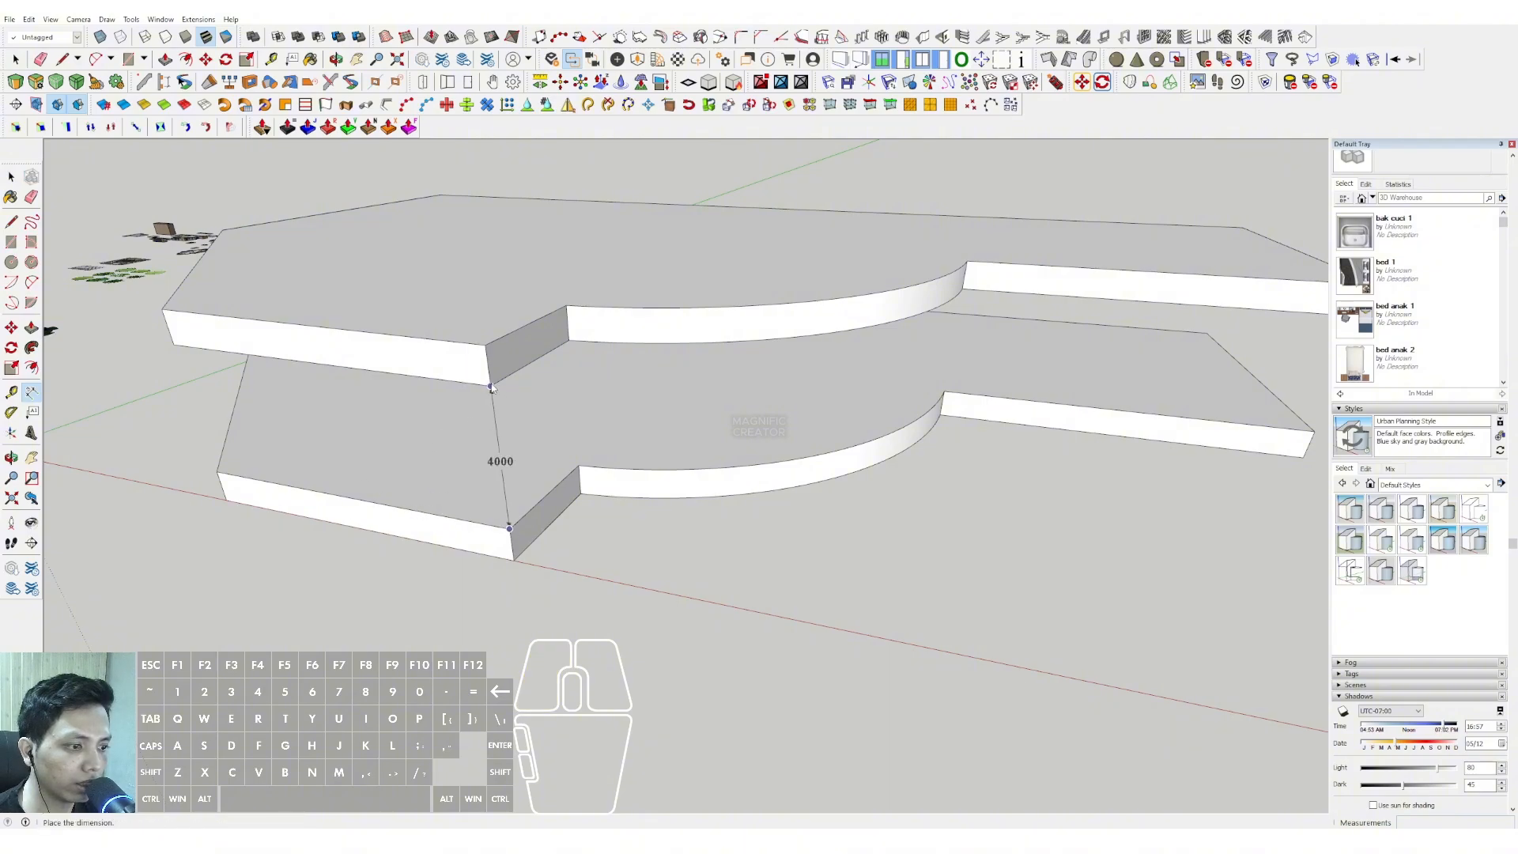
pyautogui.press('space')
# Copy the slab component upward three more times at the same 5000 spacing to stack five floors
pyautogui.scroll(3, 509, 456)
pyautogui.scroll(-1, 510, 458)
pyautogui.moveTo(511, 458); pyautogui.dragTo(538, 579, button='middle')
pyautogui.click(570, 342)
pyautogui.click(515, 515)
pyautogui.press('m')
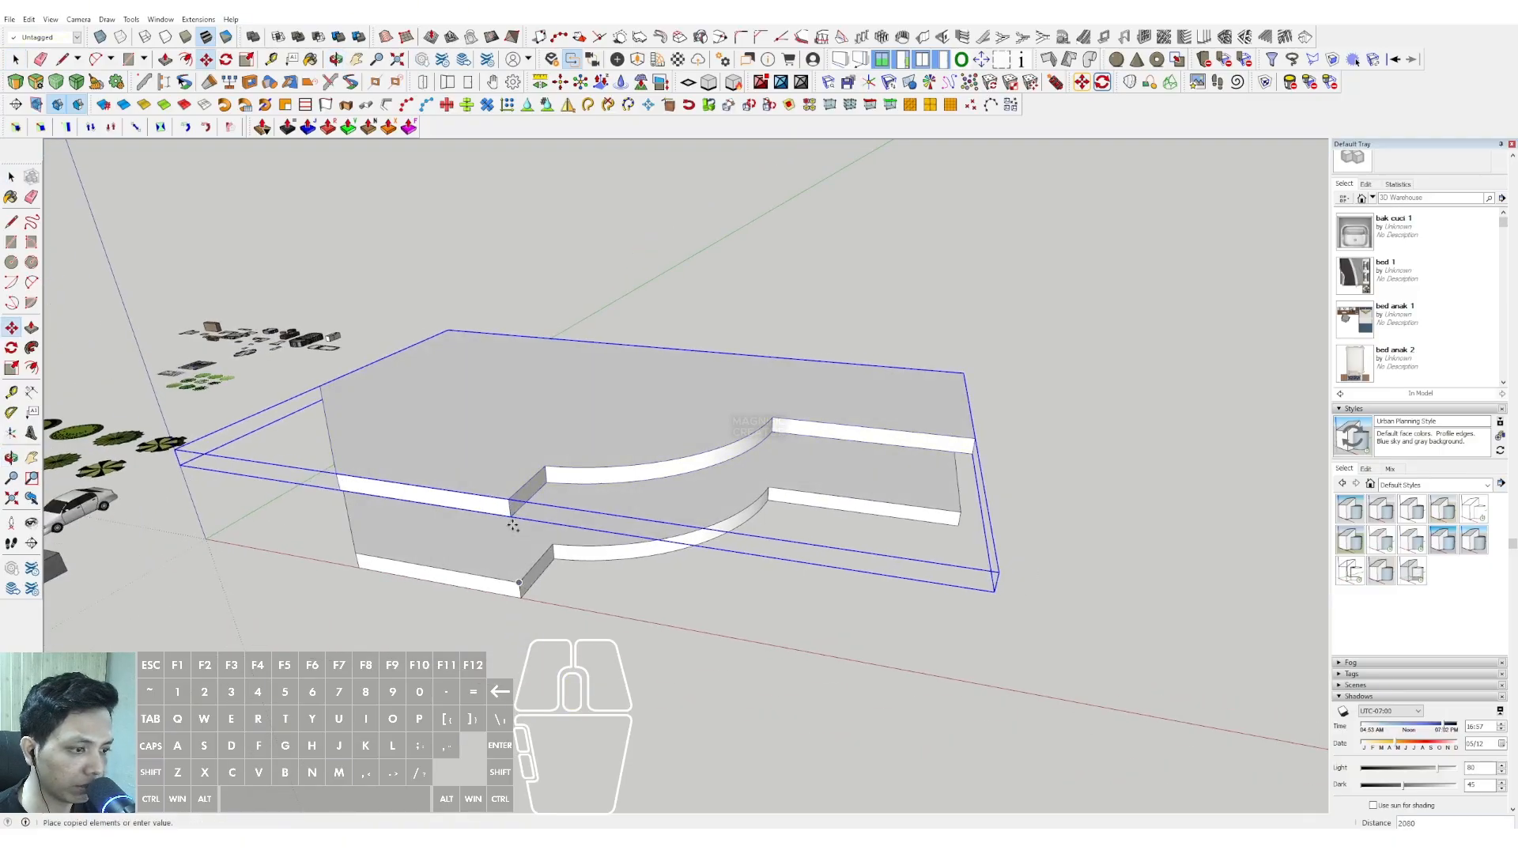
pyautogui.click(508, 499)
pyautogui.click(508, 499)
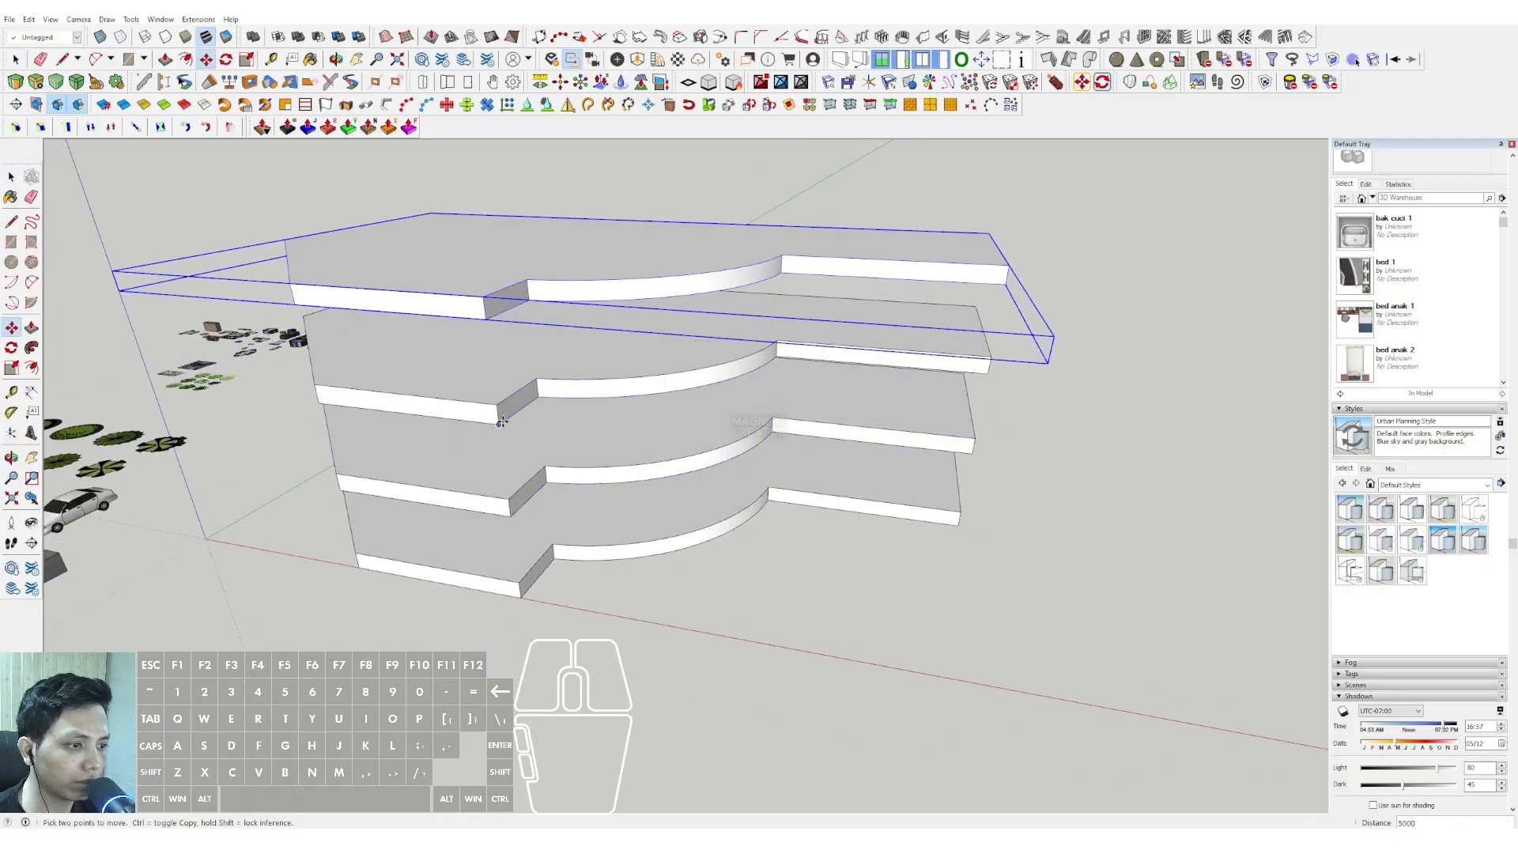
pyautogui.click(484, 298)
pyautogui.press('space')
# Draw a narrow vertical rectangle about 111 by 6000 on the front side of the slabs near the chamfered corner
pyautogui.moveTo(505, 466); pyautogui.dragTo(397, 389, button='middle')
pyautogui.scroll(6, 433, 544)
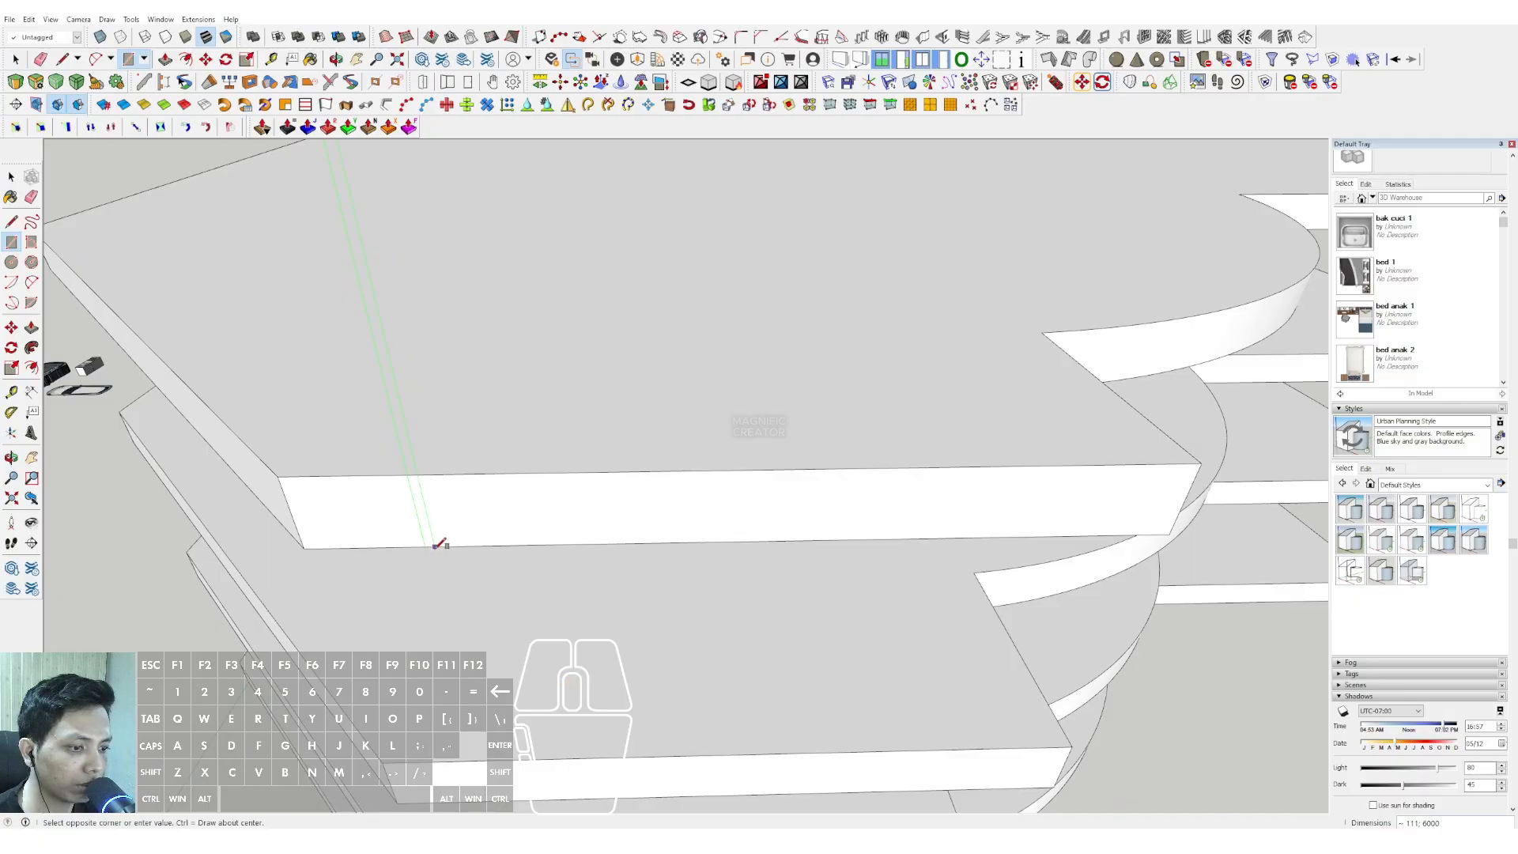
pyautogui.click(435, 546)
pyautogui.press('space')
# Push/Pull the narrow strip outward 100 to form a thin vertical post
pyautogui.click(414, 464)
pyautogui.moveTo(444, 464); pyautogui.dragTo(409, 449, button='middle')
pyautogui.click(411, 440)
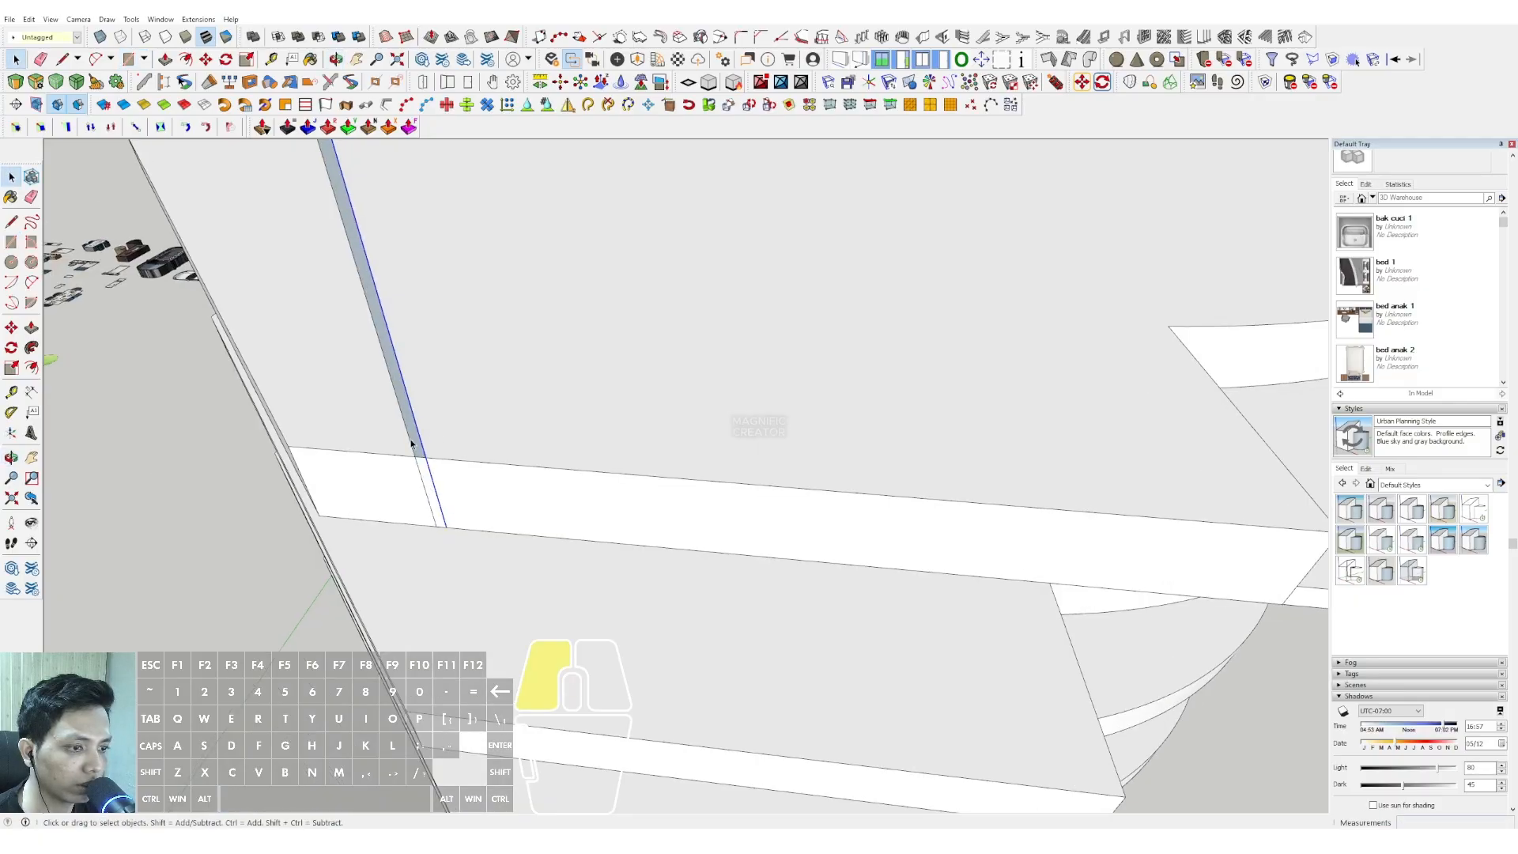
pyautogui.press('p')
pyautogui.click(408, 444)
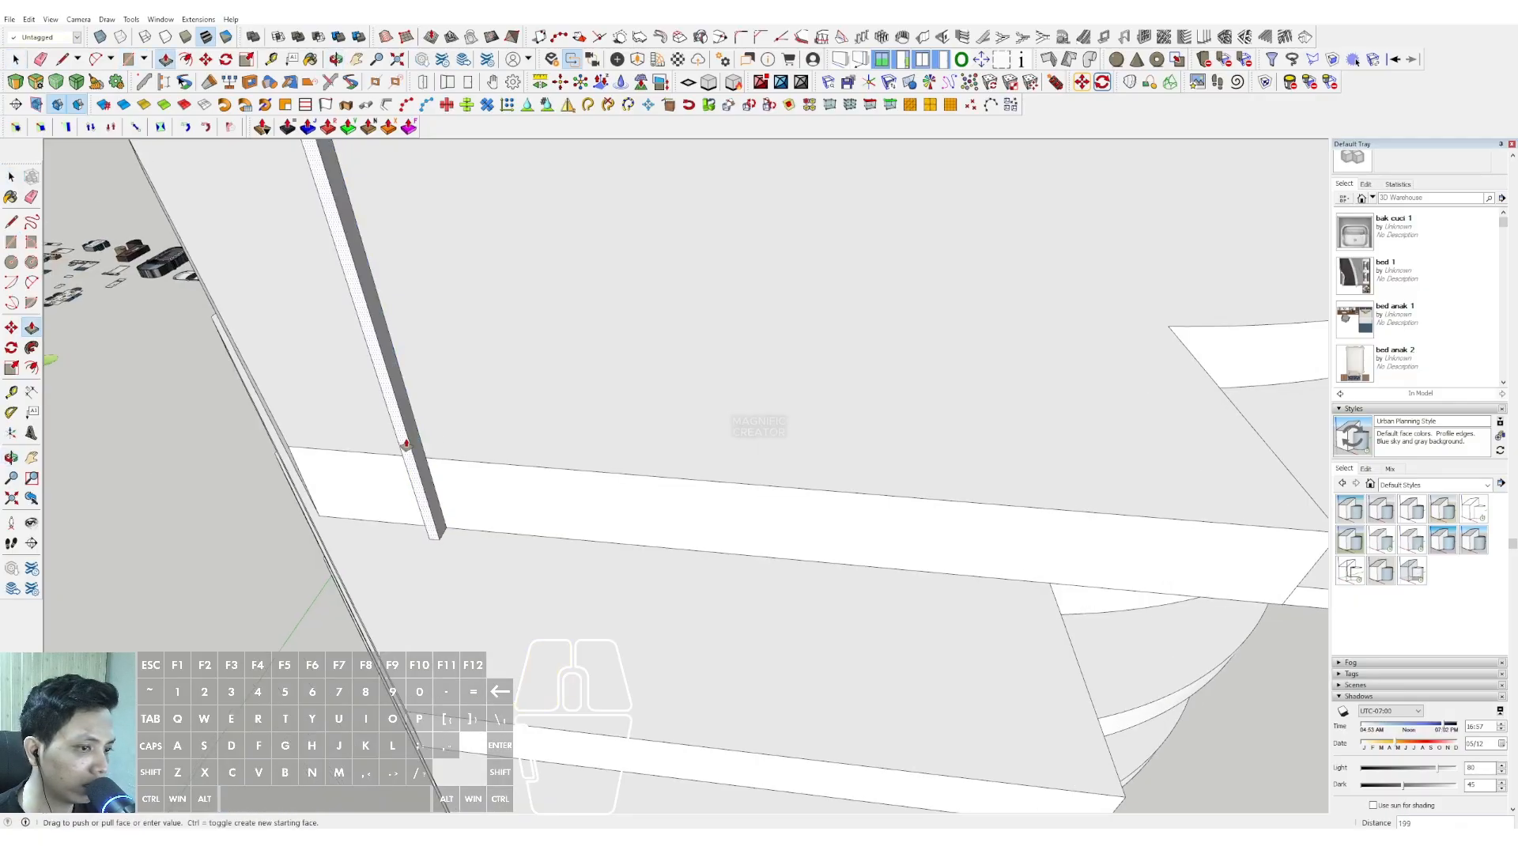
pyautogui.click(406, 445)
pyautogui.press('space')
# Select the entire post geometry and make it a component
pyautogui.tripleClick(409, 432)
pyautogui.rightClick(409, 431)
pyautogui.click(433, 519)
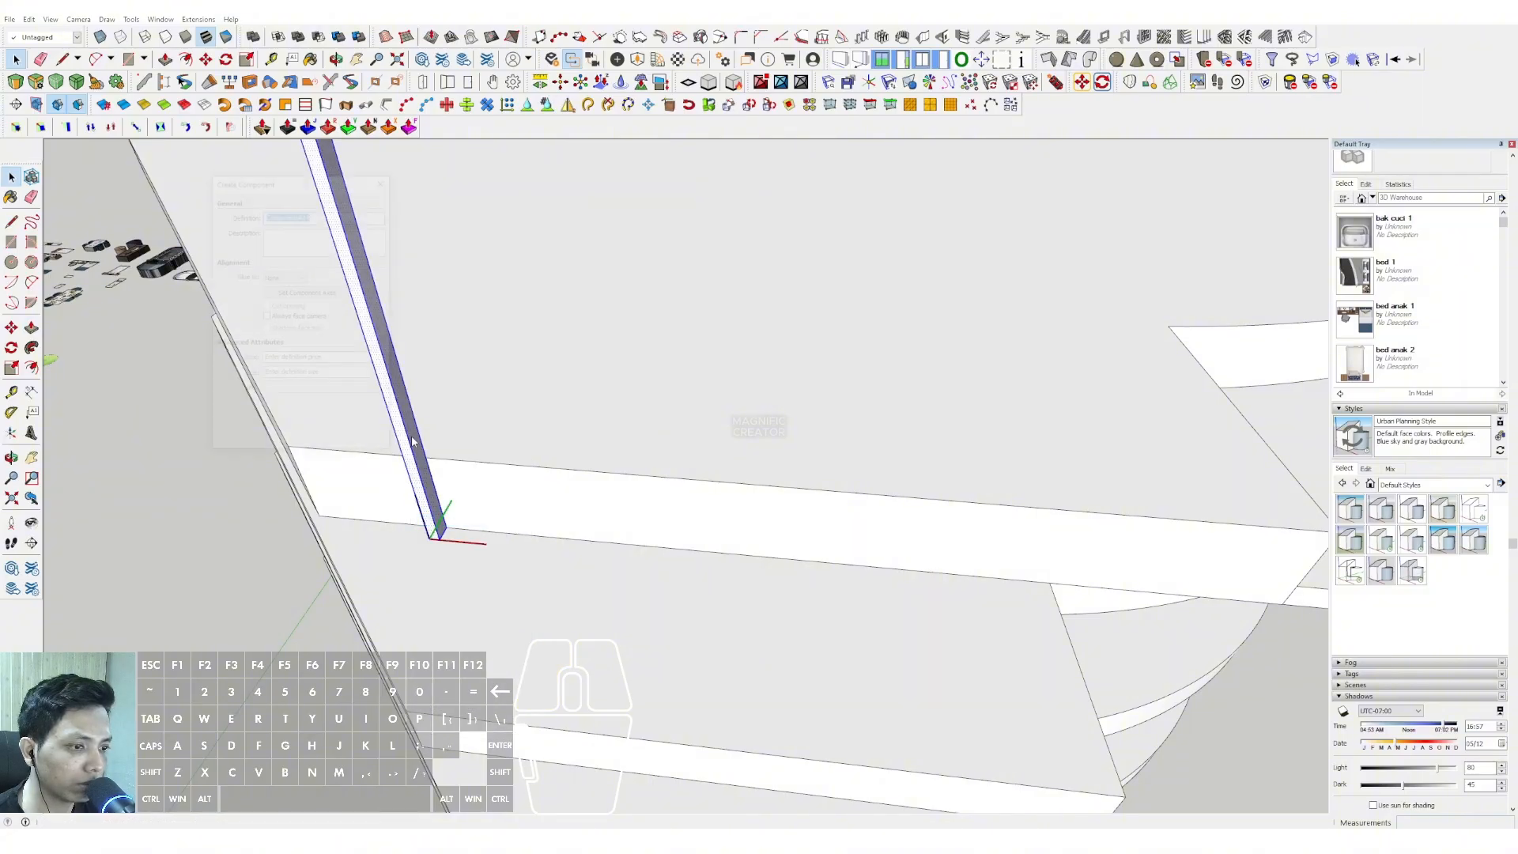
pyautogui.press('Return')
# Edit the post component and extend its lower end down to the bottom slab
pyautogui.doubleClick(409, 433)
pyautogui.moveTo(376, 462); pyautogui.dragTo(453, 555)
pyautogui.press('v')
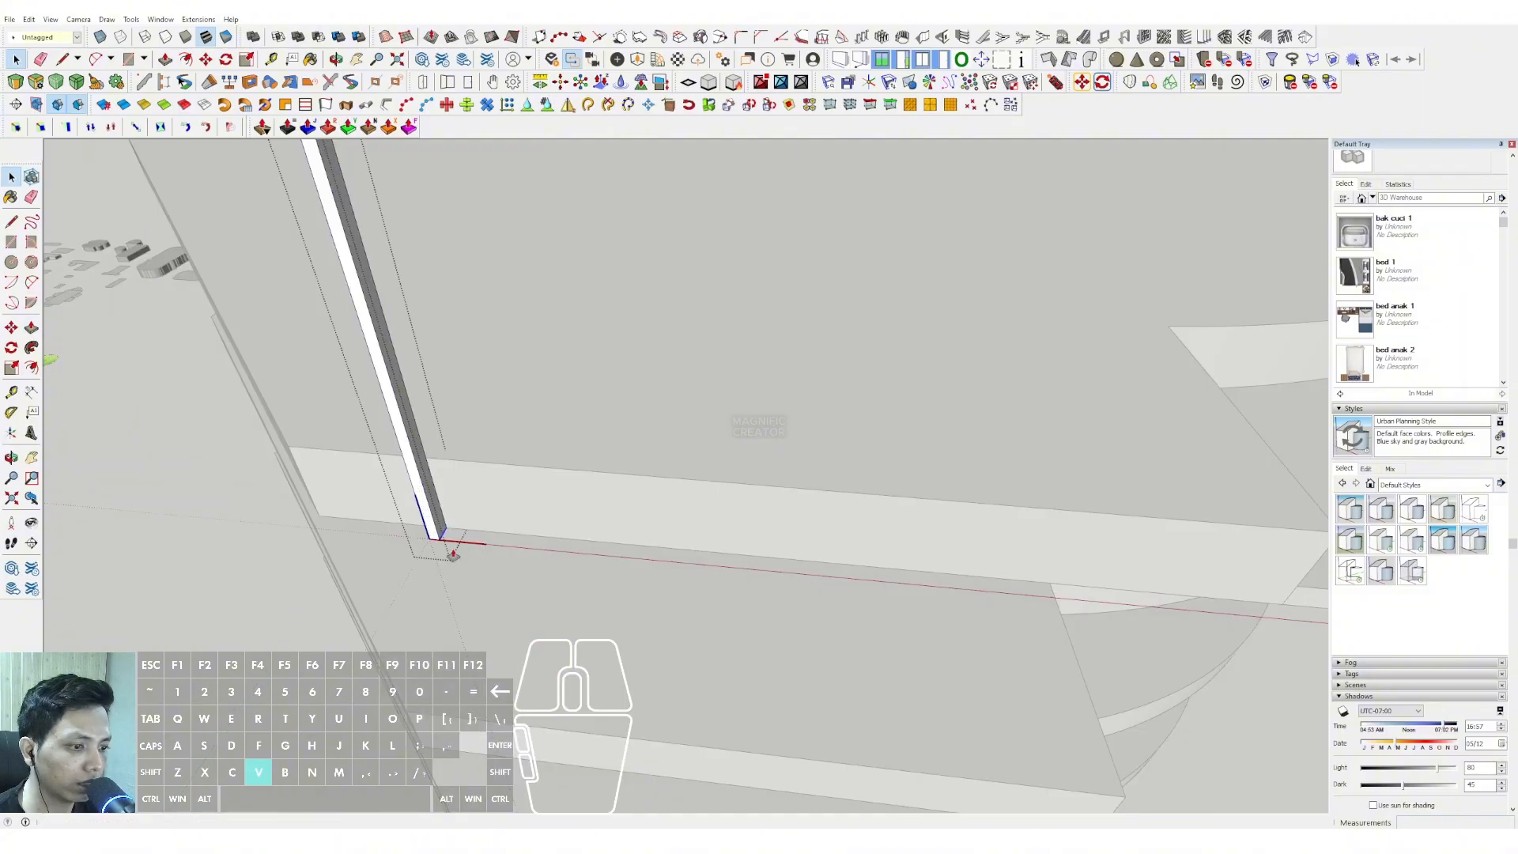
pyautogui.click(441, 538)
pyautogui.scroll(-3, 498, 609)
pyautogui.keyDown('shift'); pyautogui.moveTo(501, 623); pyautogui.dragTo(510, 356, button='middle'); pyautogui.keyUp('shift')
pyautogui.click(833, 637)
pyautogui.press('space')
pyautogui.scroll(-4, 553, 500)
pyautogui.moveTo(554, 502); pyautogui.dragTo(637, 672, button='middle')
pyautogui.click(639, 676)
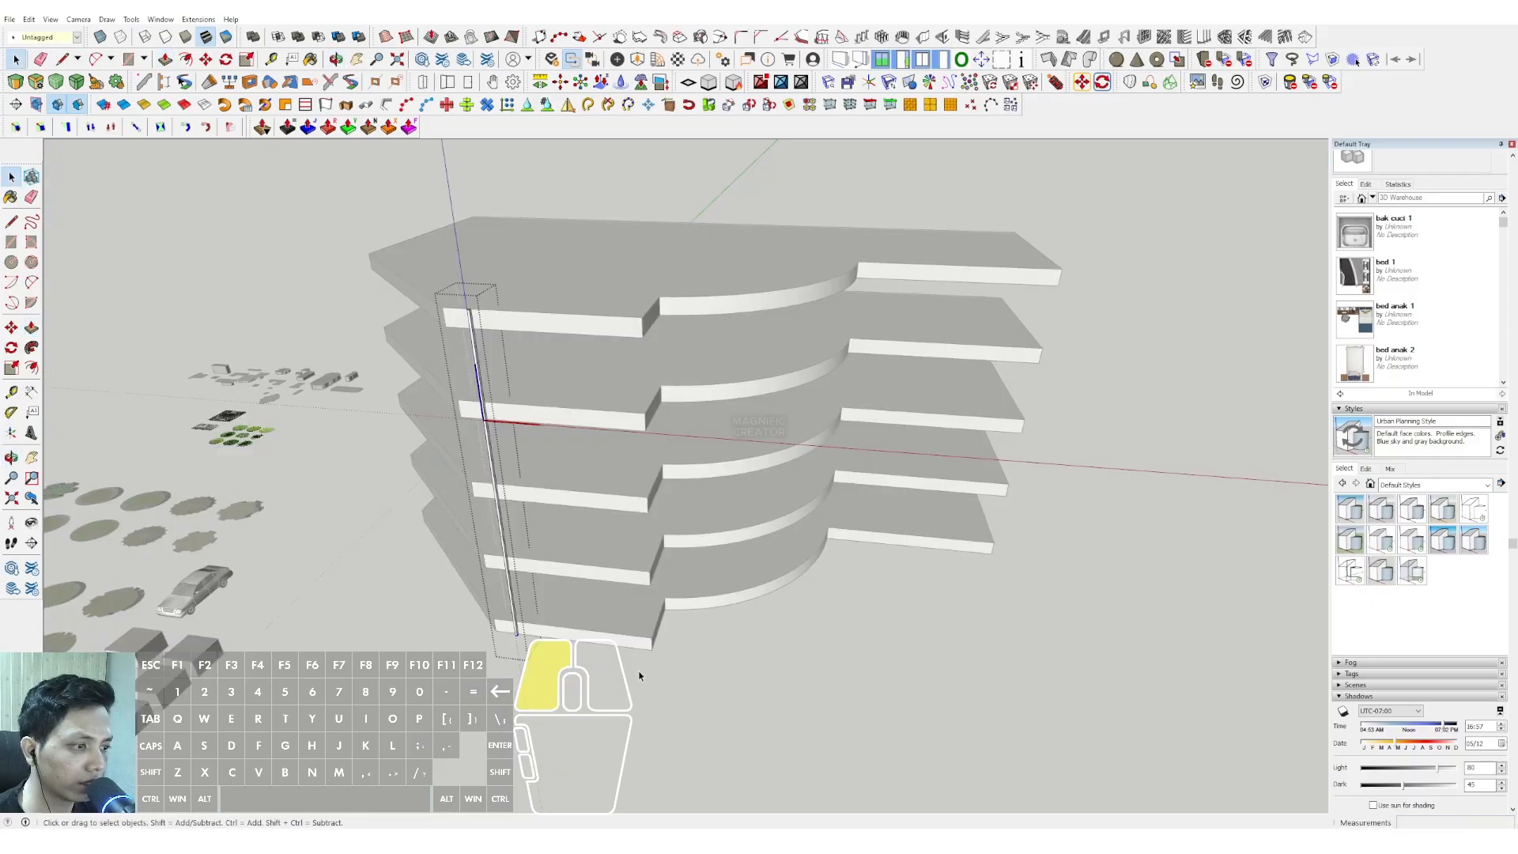
# Edit the post component and extend its upper end about 1490 above the top slab
pyautogui.moveTo(582, 379); pyautogui.dragTo(508, 519, button='middle')
pyautogui.scroll(5, 437, 486)
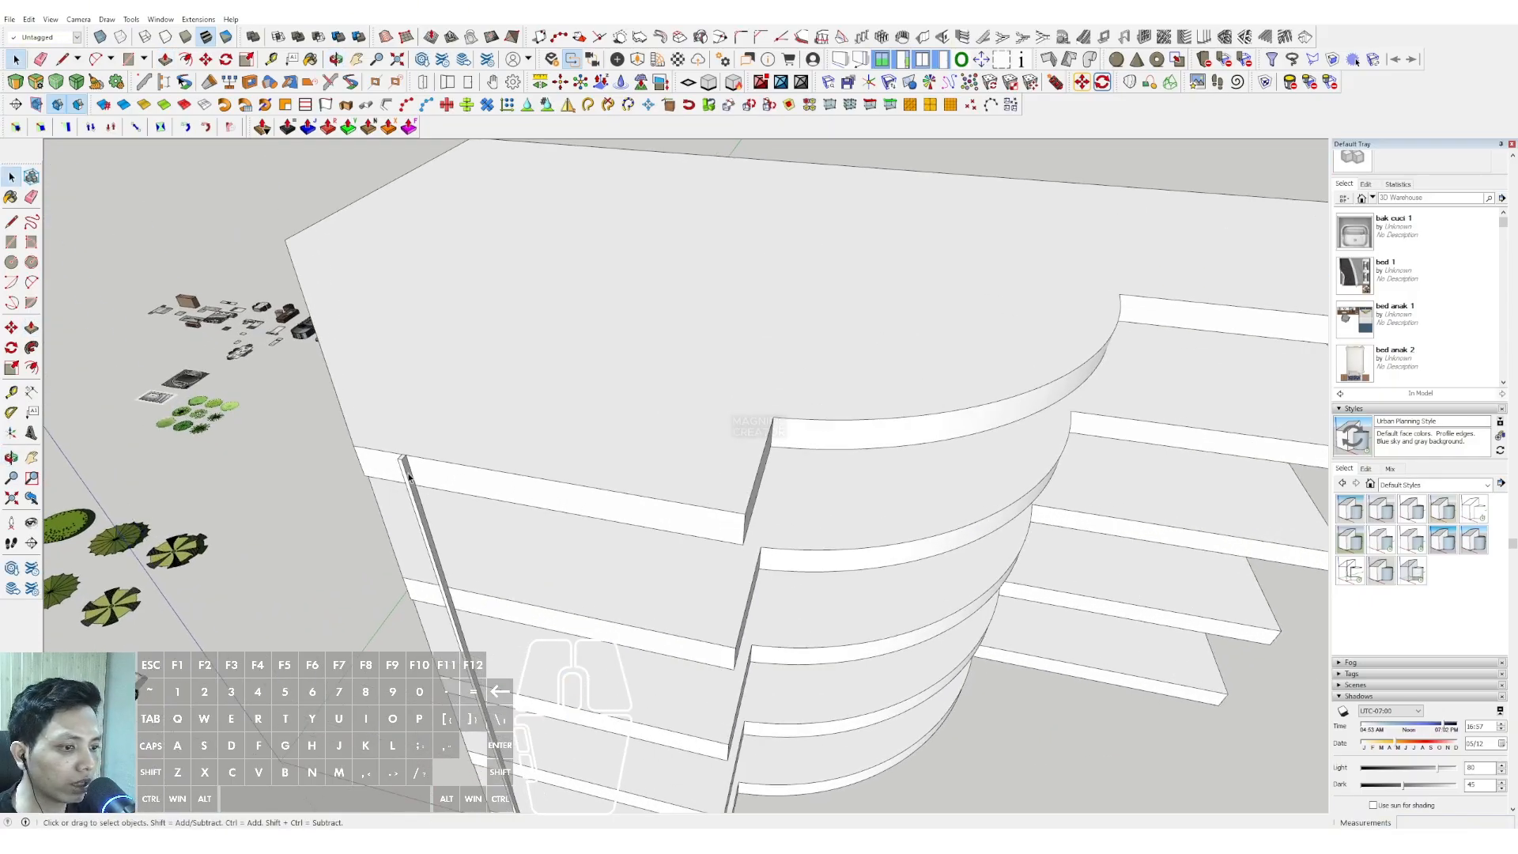
pyautogui.doubleClick(407, 474)
pyautogui.click(405, 464)
pyautogui.press('v')
pyautogui.click(404, 457)
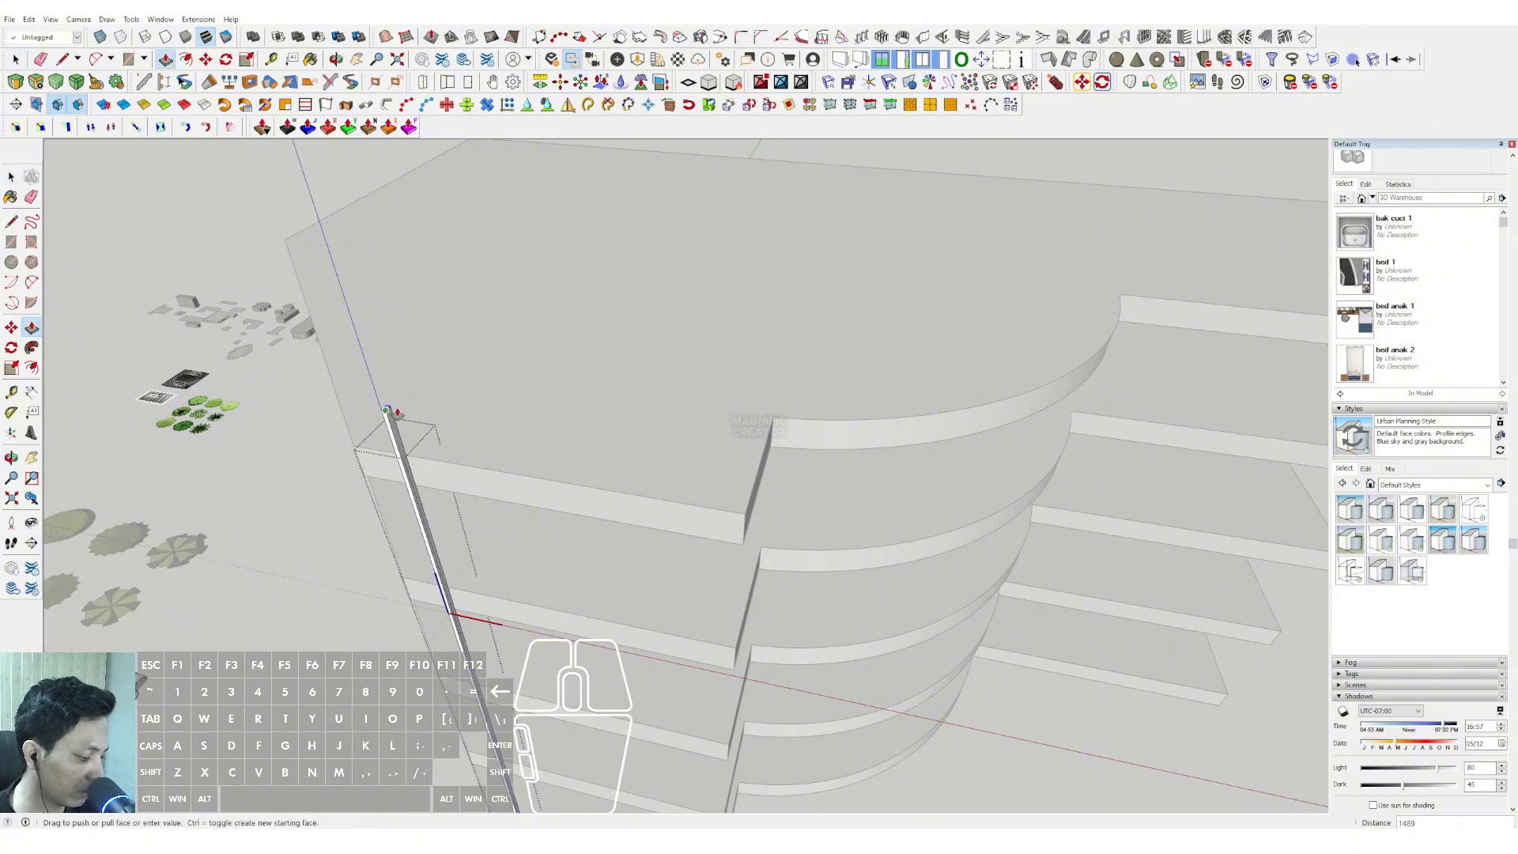
pyautogui.click(391, 412)
pyautogui.press('space')
pyautogui.scroll(-3, 395, 411)
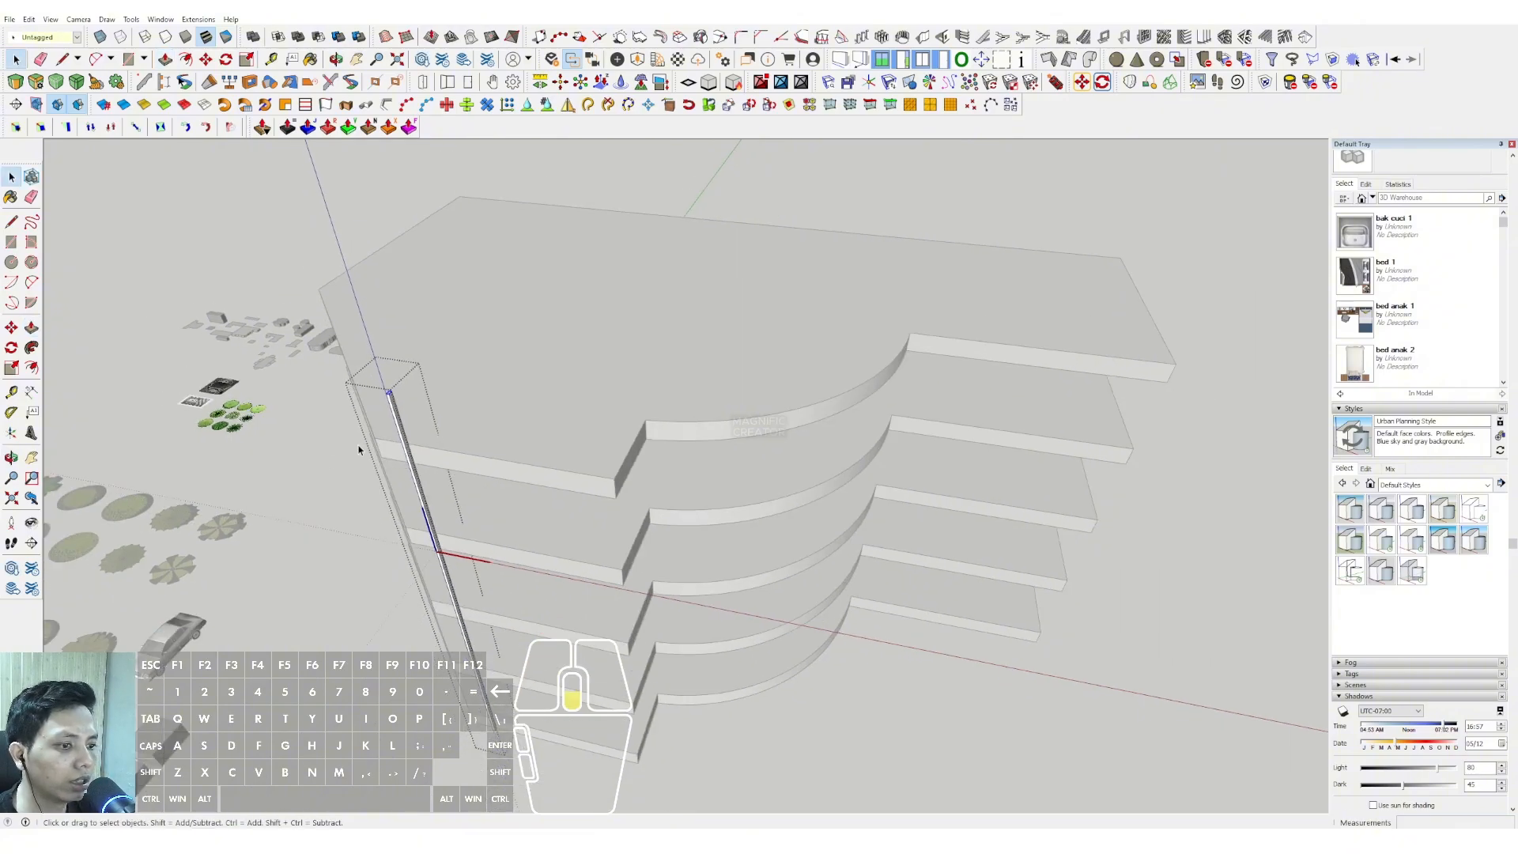
pyautogui.click(303, 471)
# Paint the vertical post with the Aluminum material from the Metal collection
pyautogui.moveTo(1178, 231); pyautogui.dragTo(1249, 254, button='middle')
pyautogui.scroll(3, 1440, 343)
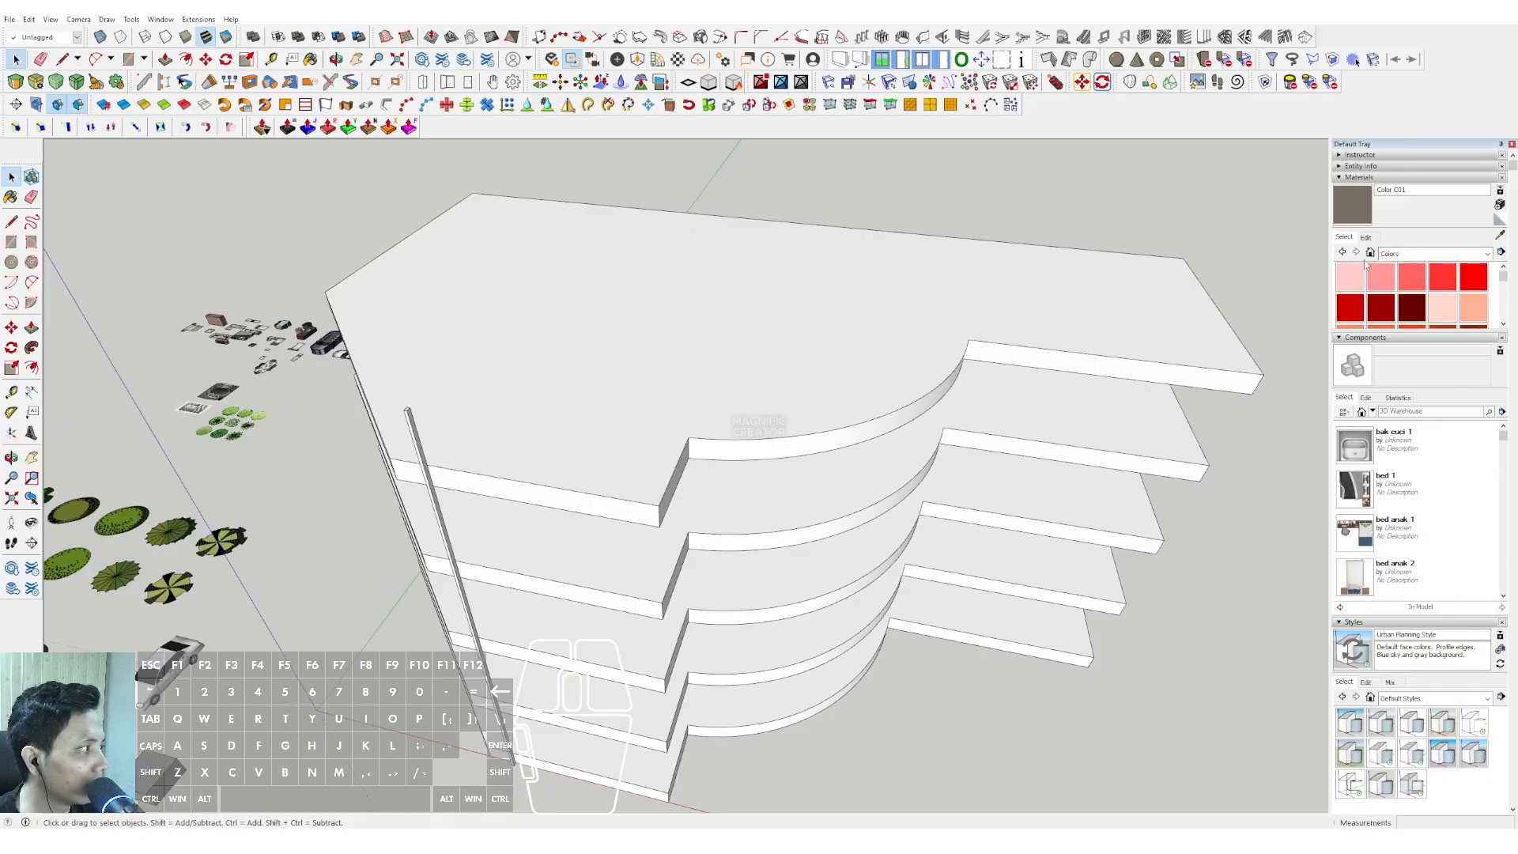
pyautogui.click(1487, 254)
pyautogui.click(1407, 340)
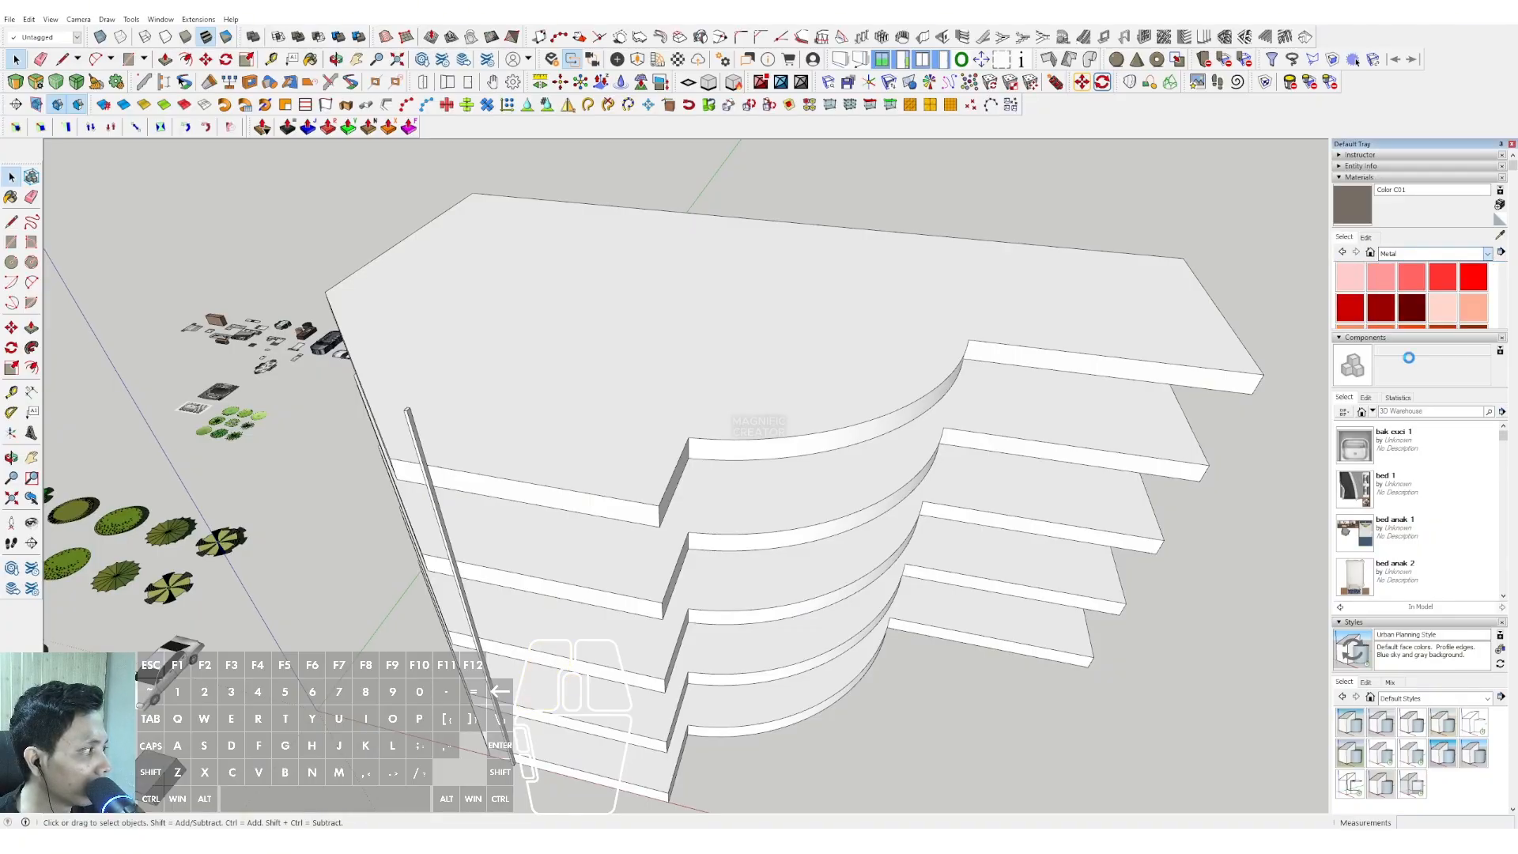
pyautogui.scroll(3, 413, 424)
pyautogui.click(411, 424)
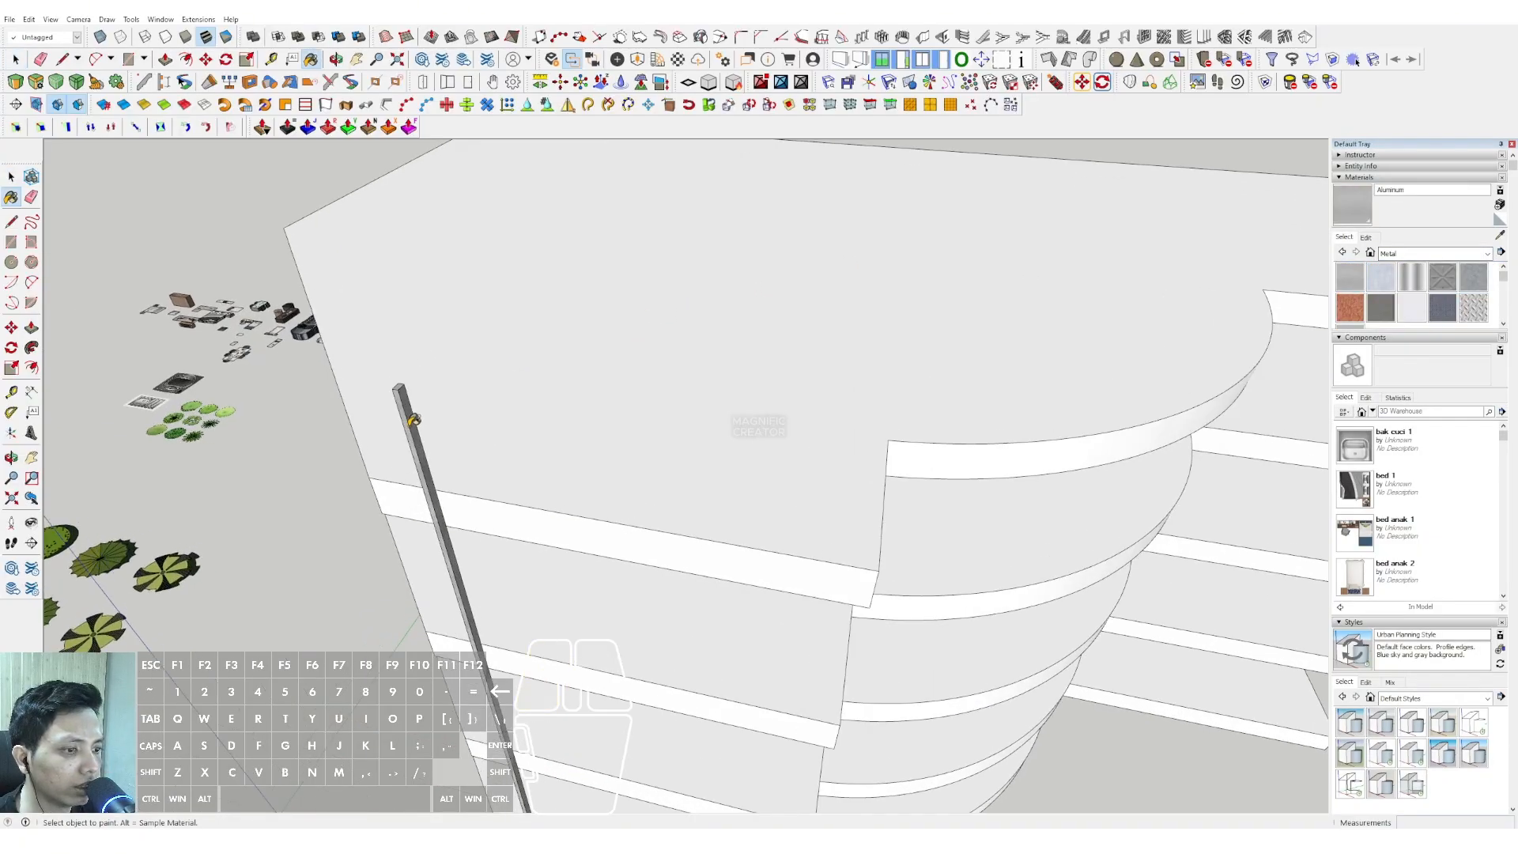
pyautogui.press('space')
# In the slab component, select the complete upper perimeter edges and paste a copy of them in place outside the component
pyautogui.scroll(-3, 427, 419)
pyautogui.moveTo(440, 416)
pyautogui.mouseDown(button='middle')
pyautogui.moveTo(535, 389)
pyautogui.moveTo(583, 396)
pyautogui.moveTo(491, 410)
pyautogui.moveTo(544, 463)
pyautogui.mouseUp(button='middle')
pyautogui.tripleClick(568, 447)
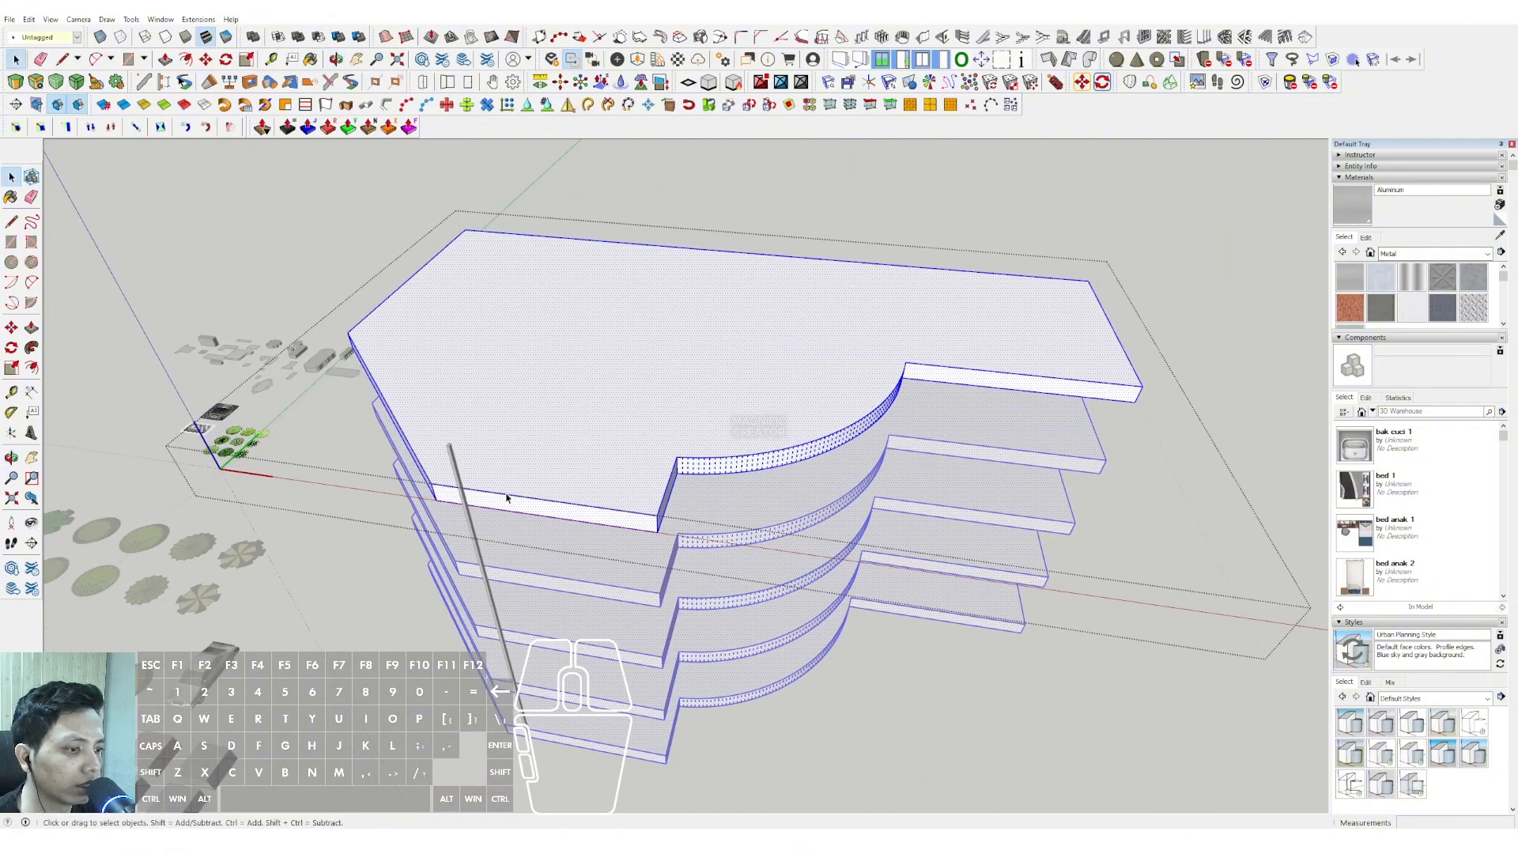
pyautogui.click(497, 494)
pyautogui.scroll(2, 388, 417)
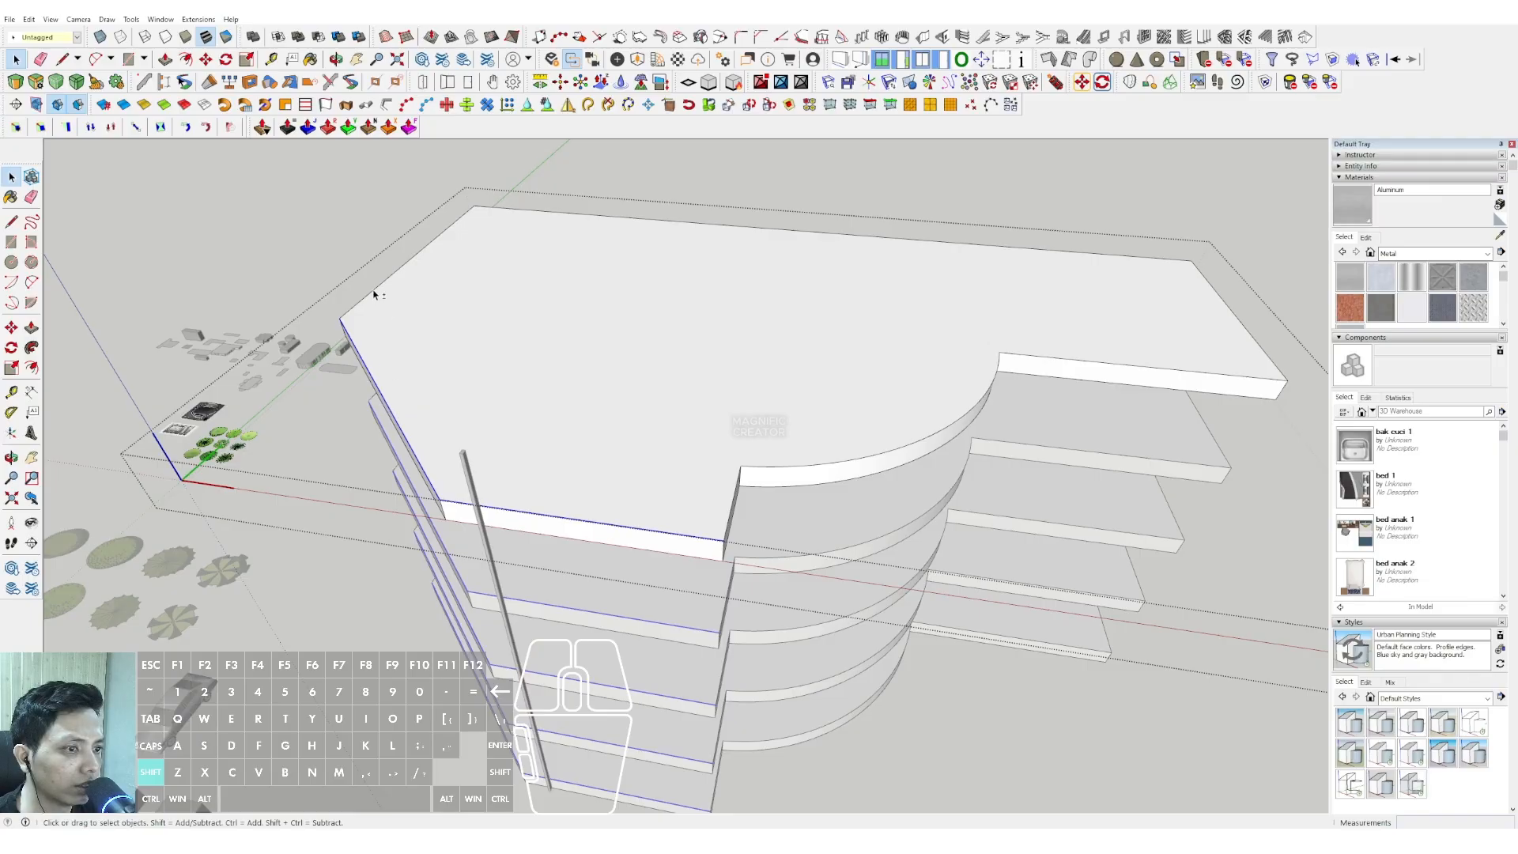
pyautogui.keyDown('shift'); pyautogui.click(583, 217); pyautogui.keyUp('shift')
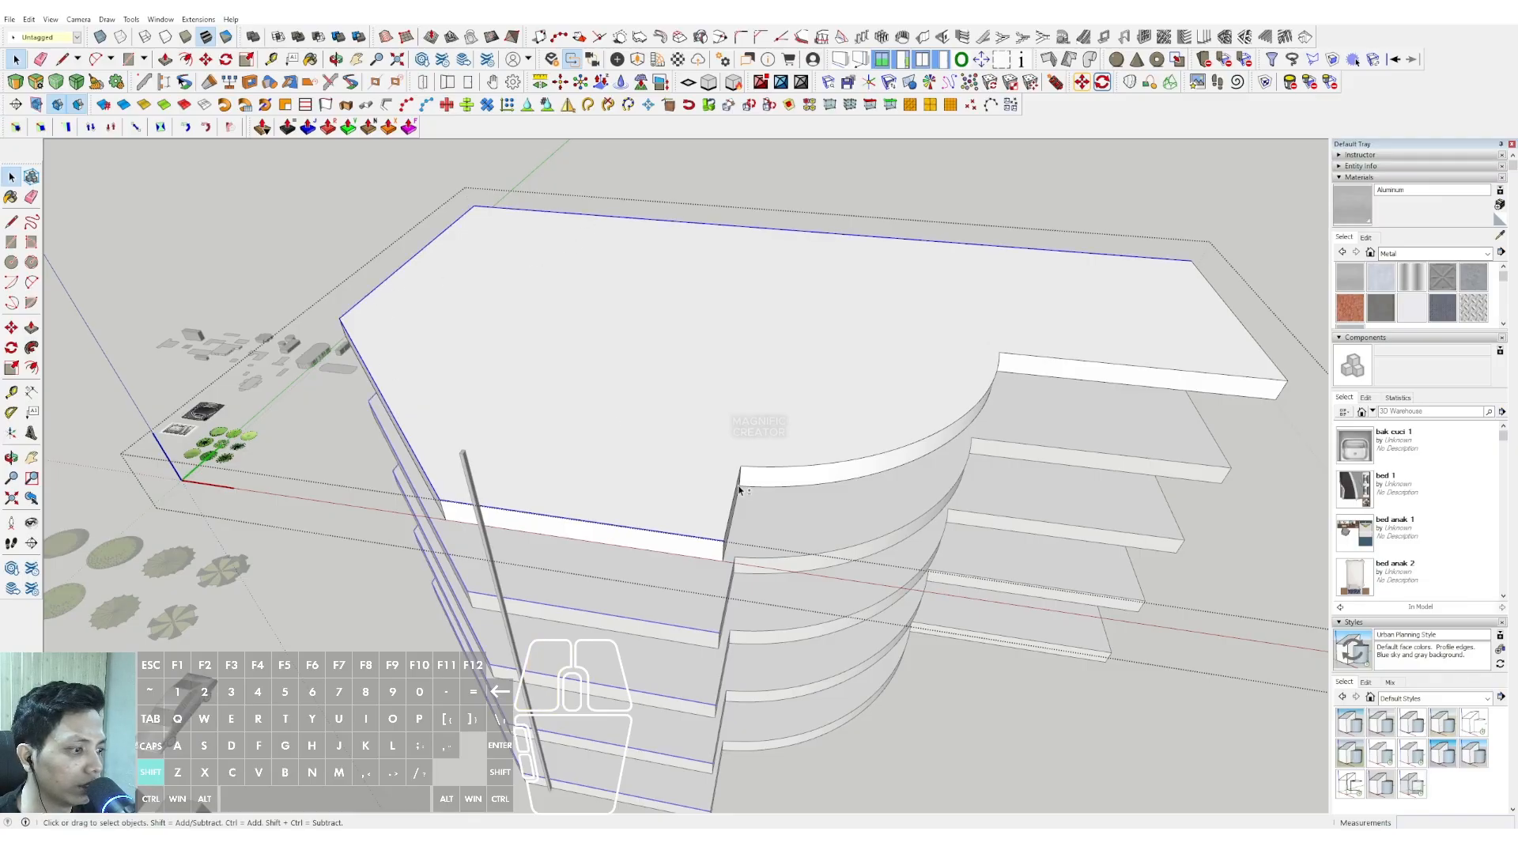
pyautogui.keyDown('shift'); pyautogui.click(768, 472); pyautogui.keyUp('shift')
pyautogui.moveTo(843, 400); pyautogui.dragTo(864, 379, button='middle')
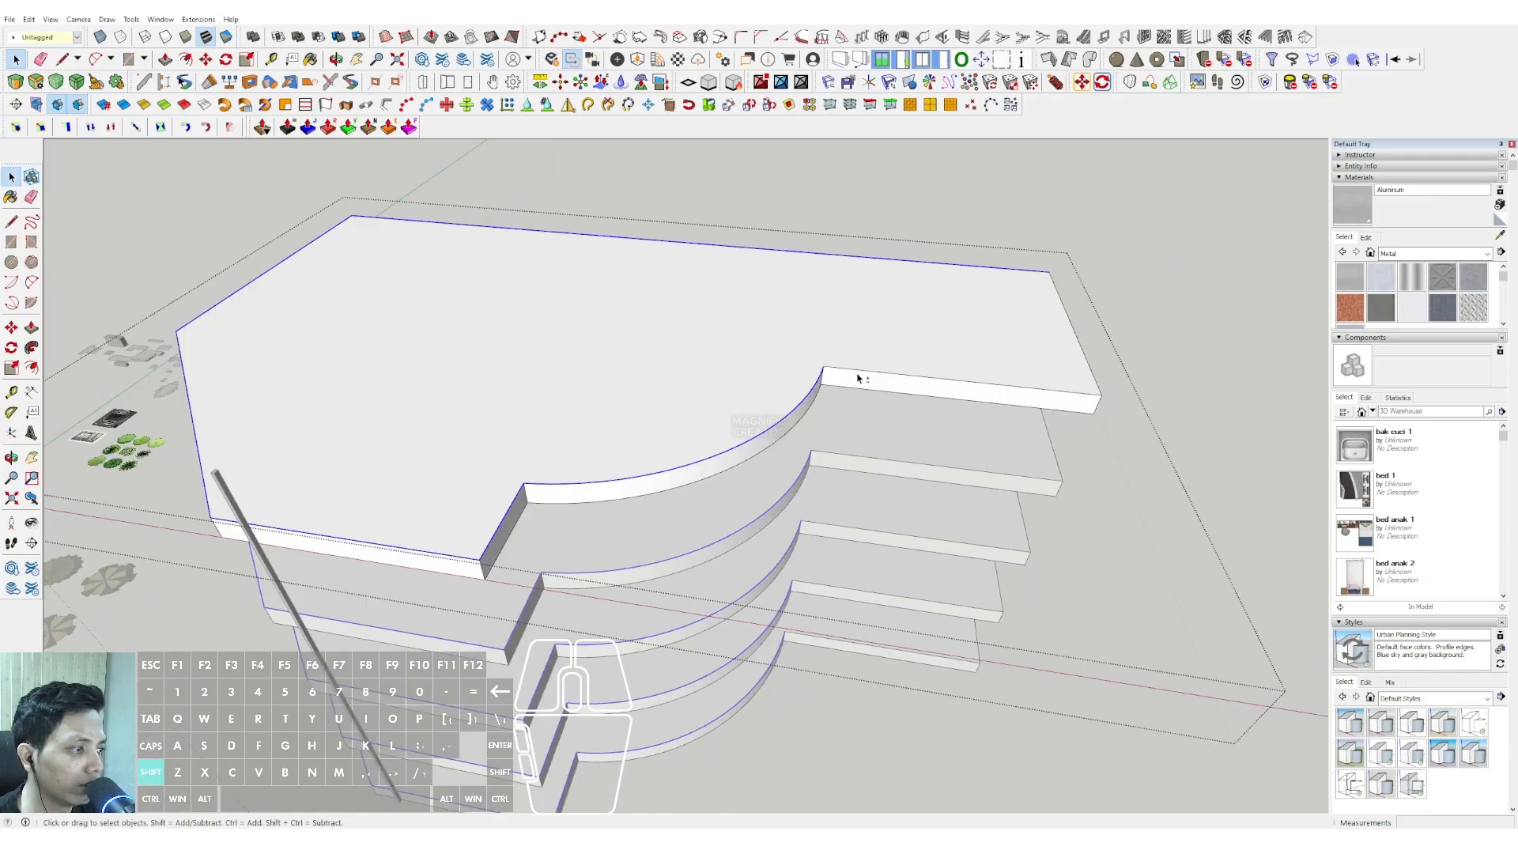
pyautogui.keyDown('shift'); pyautogui.click(973, 375); pyautogui.keyUp('shift')
pyautogui.scroll(-2, 600, 341)
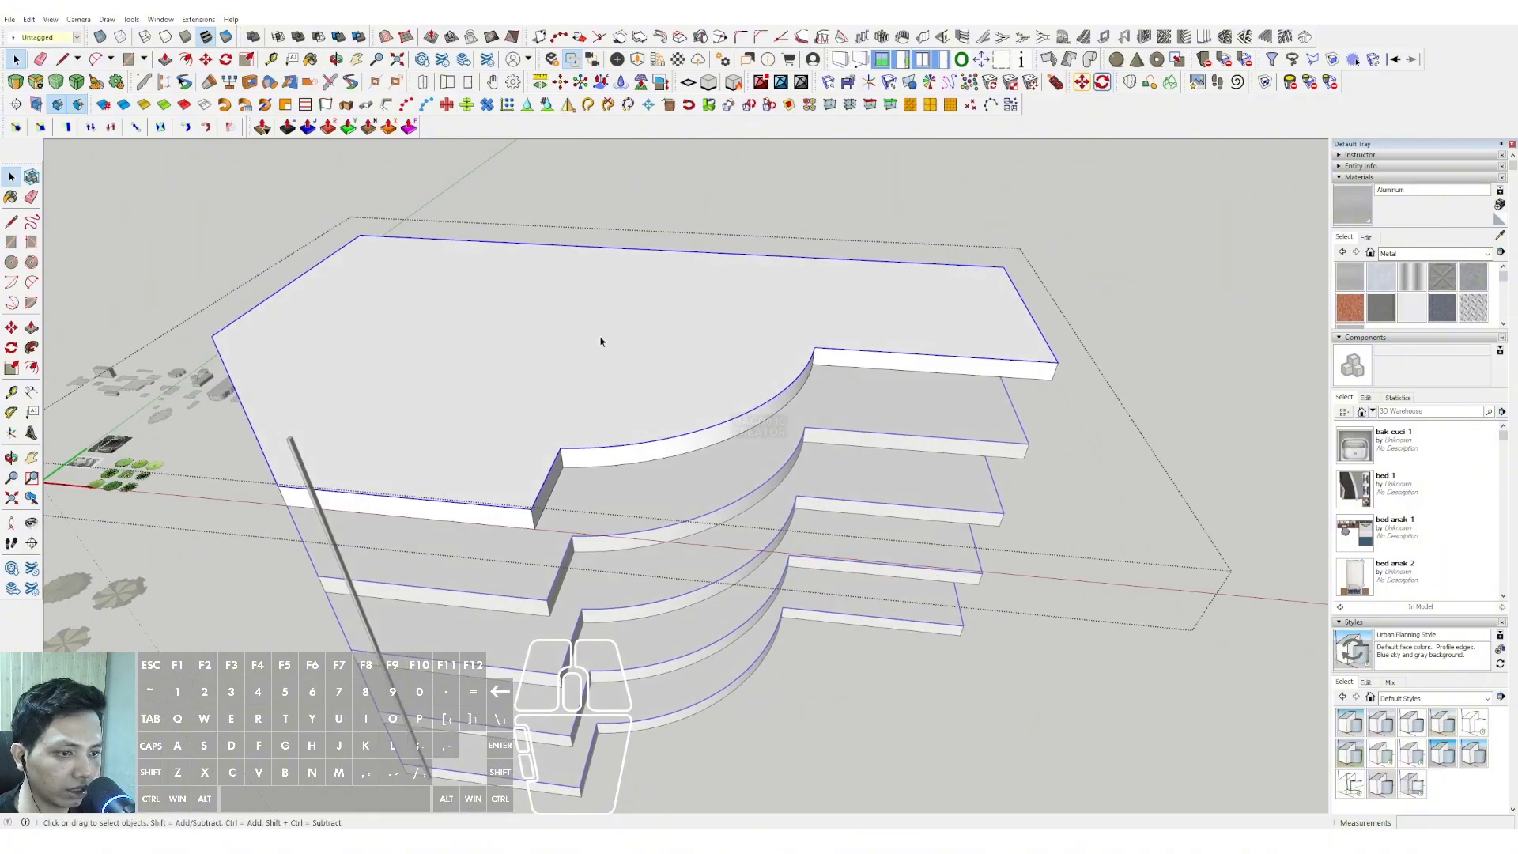
pyautogui.scroll(-2, 565, 360)
pyautogui.click(876, 231)
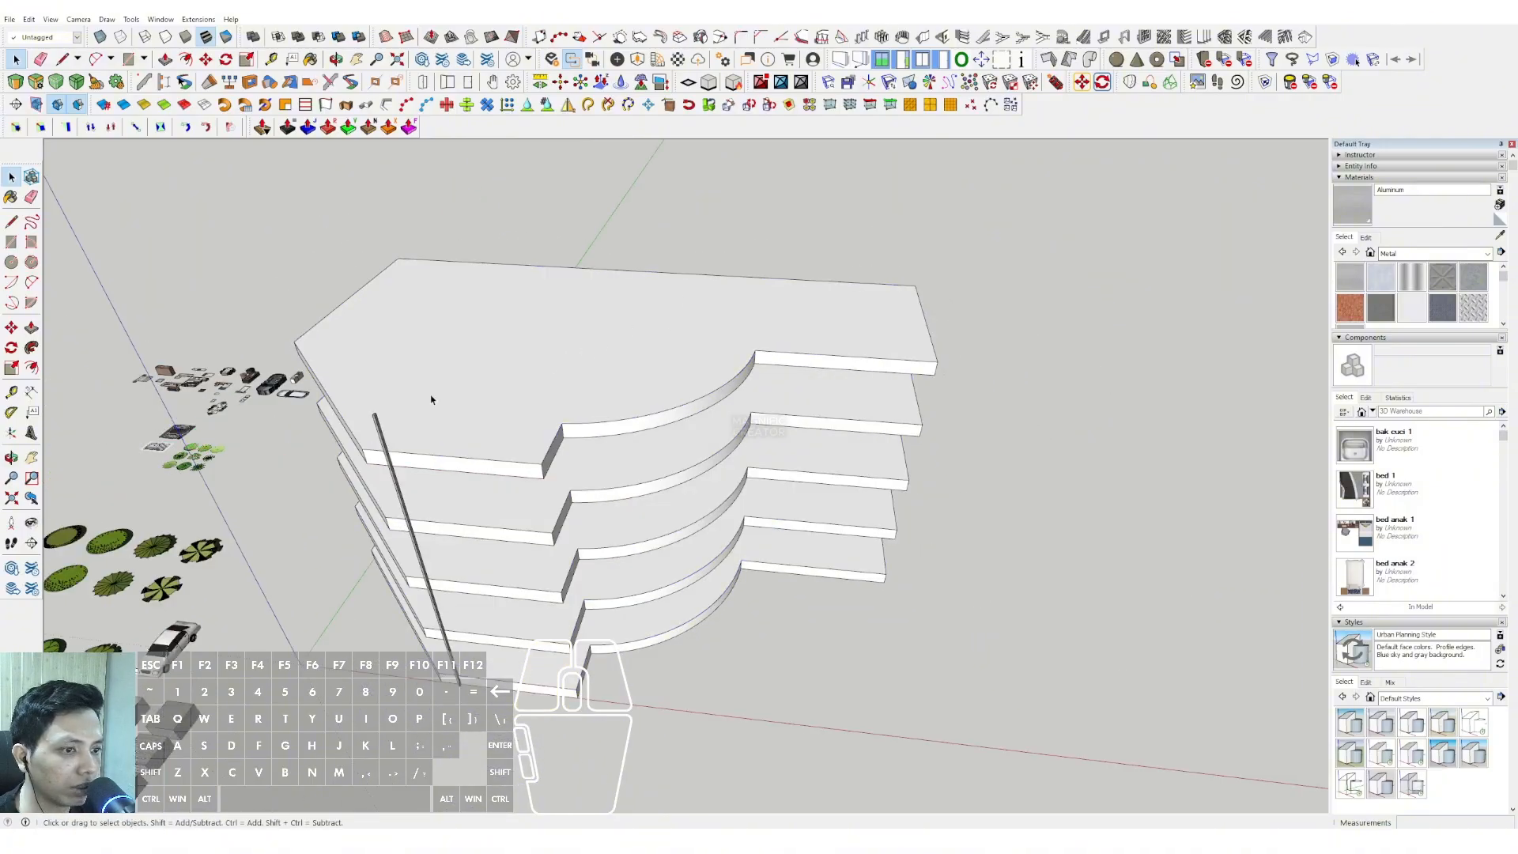
# Offset the copied slab outline outward so that it runs through the vertical post
pyautogui.click(330, 397)
pyautogui.scroll(5, 494, 524)
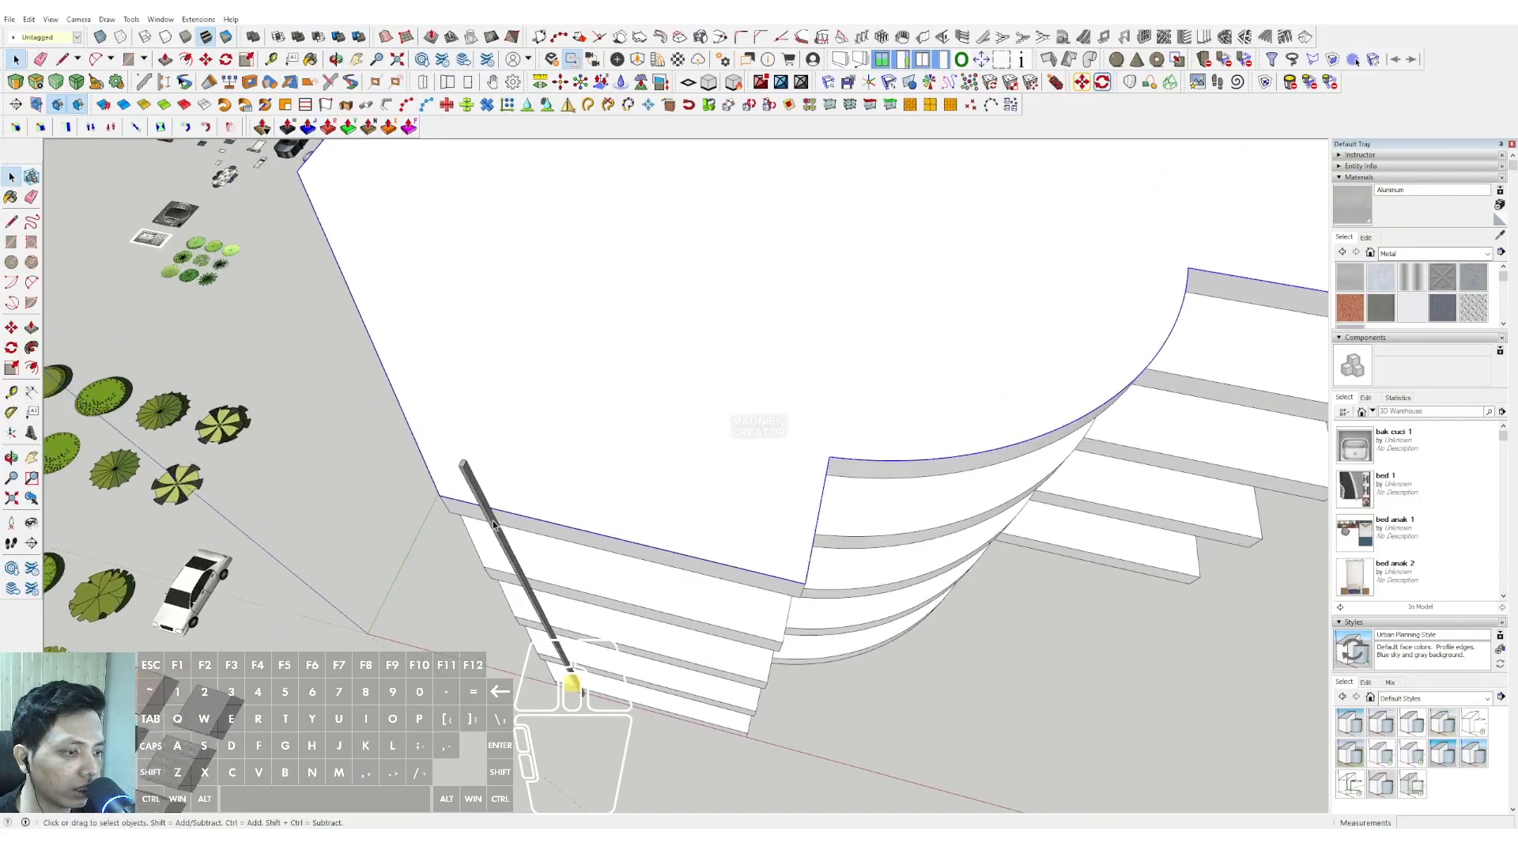
pyautogui.scroll(3, 493, 524)
pyautogui.press('f')
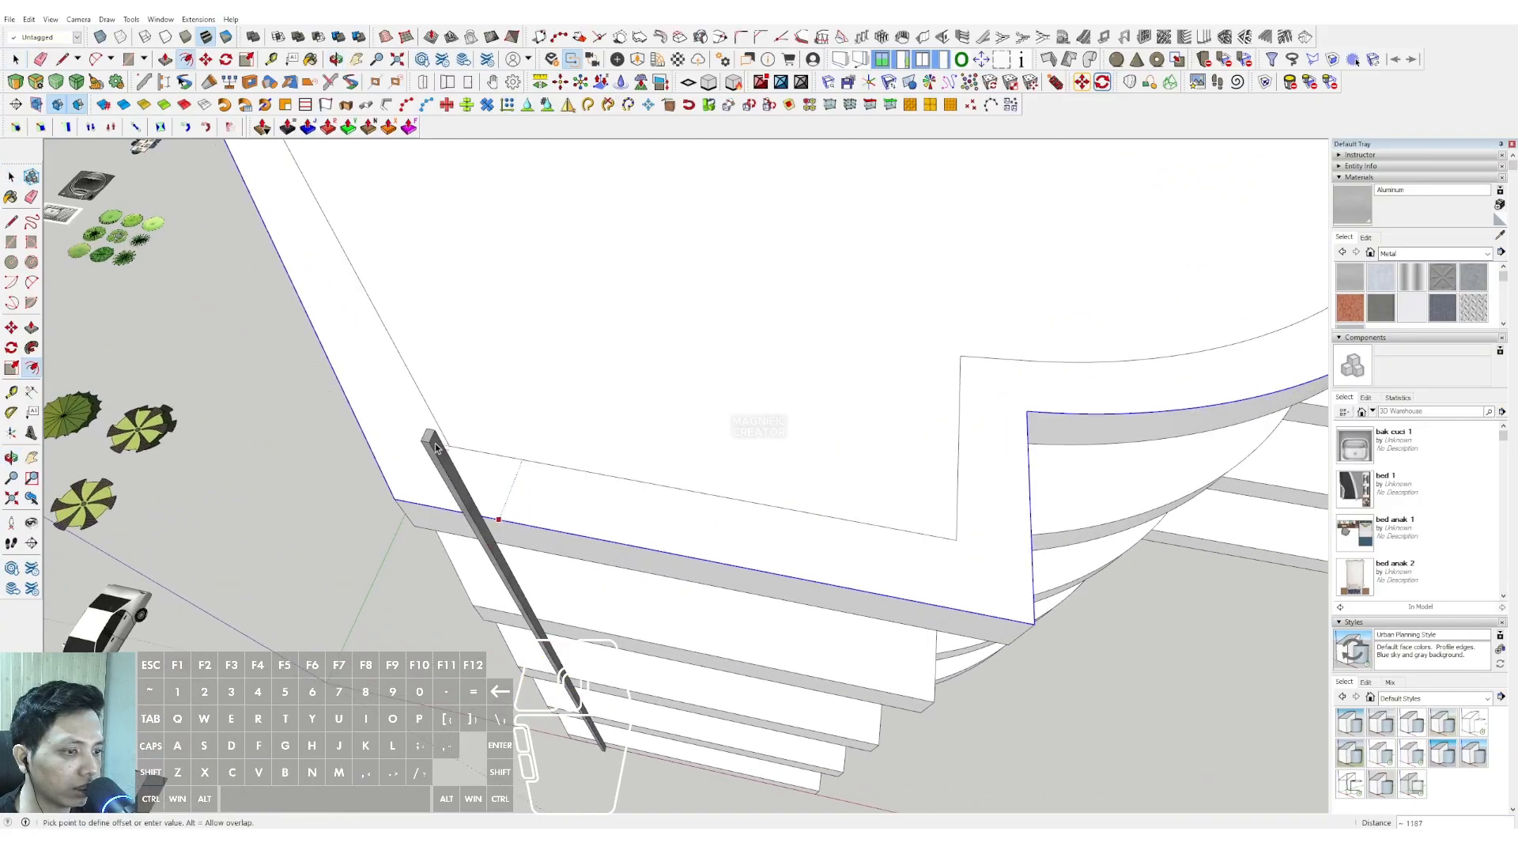
pyautogui.click(494, 522)
pyautogui.press('space')
# Delete the face created by the offset and select the original slab outline
pyautogui.scroll(2, 491, 522)
pyautogui.click(491, 521)
pyautogui.scroll(2, 491, 522)
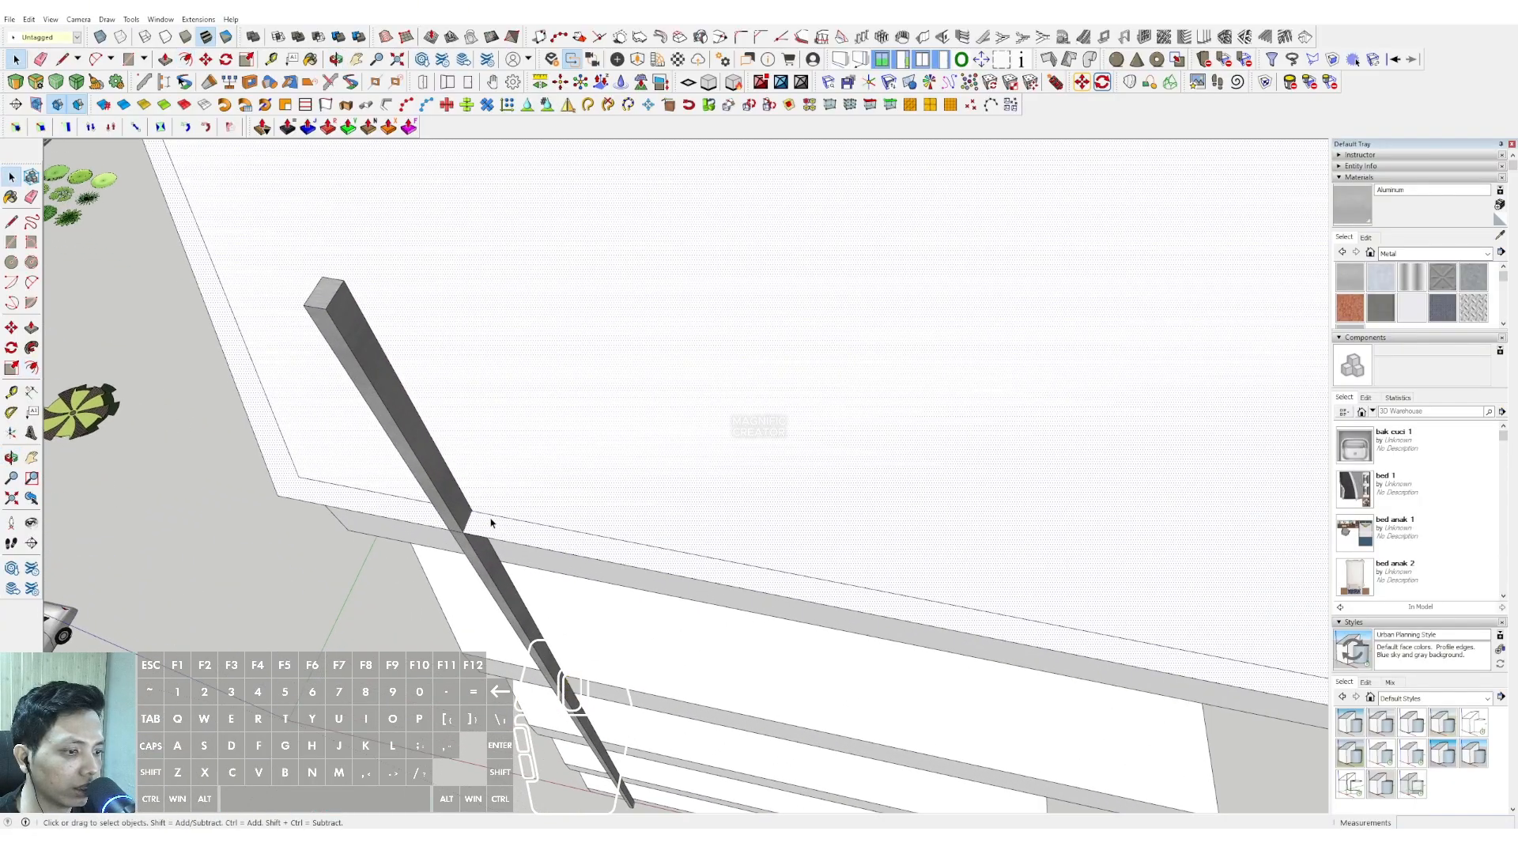
pyautogui.press('e')
pyautogui.tripleClick(482, 513)
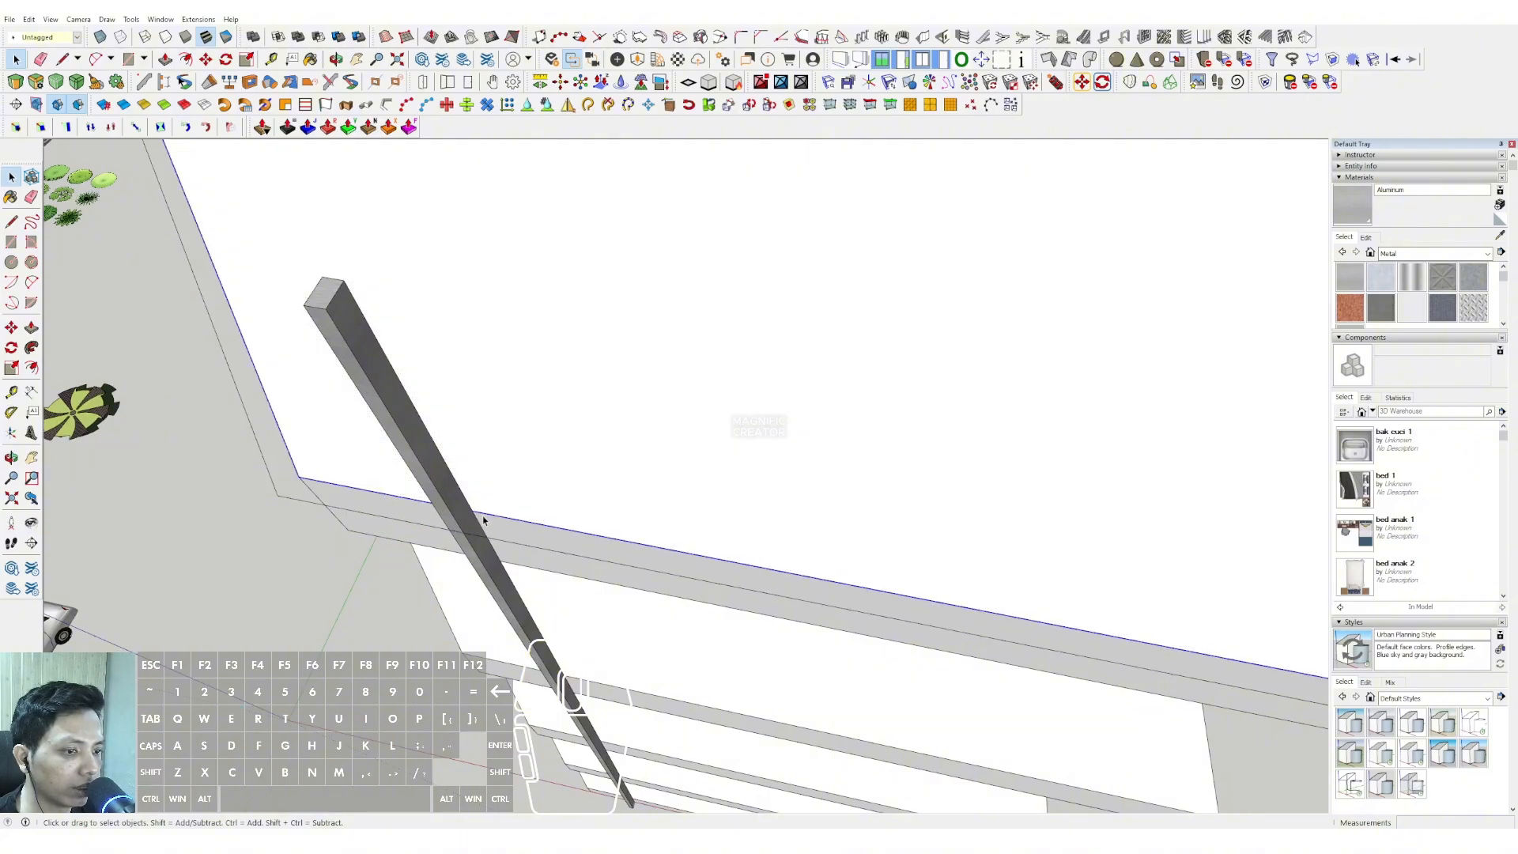
# Move the slab outline copy straight up above the building, leaving the outer offset outline in place
pyautogui.scroll(-2, 522, 484)
pyautogui.scroll(-2, 522, 487)
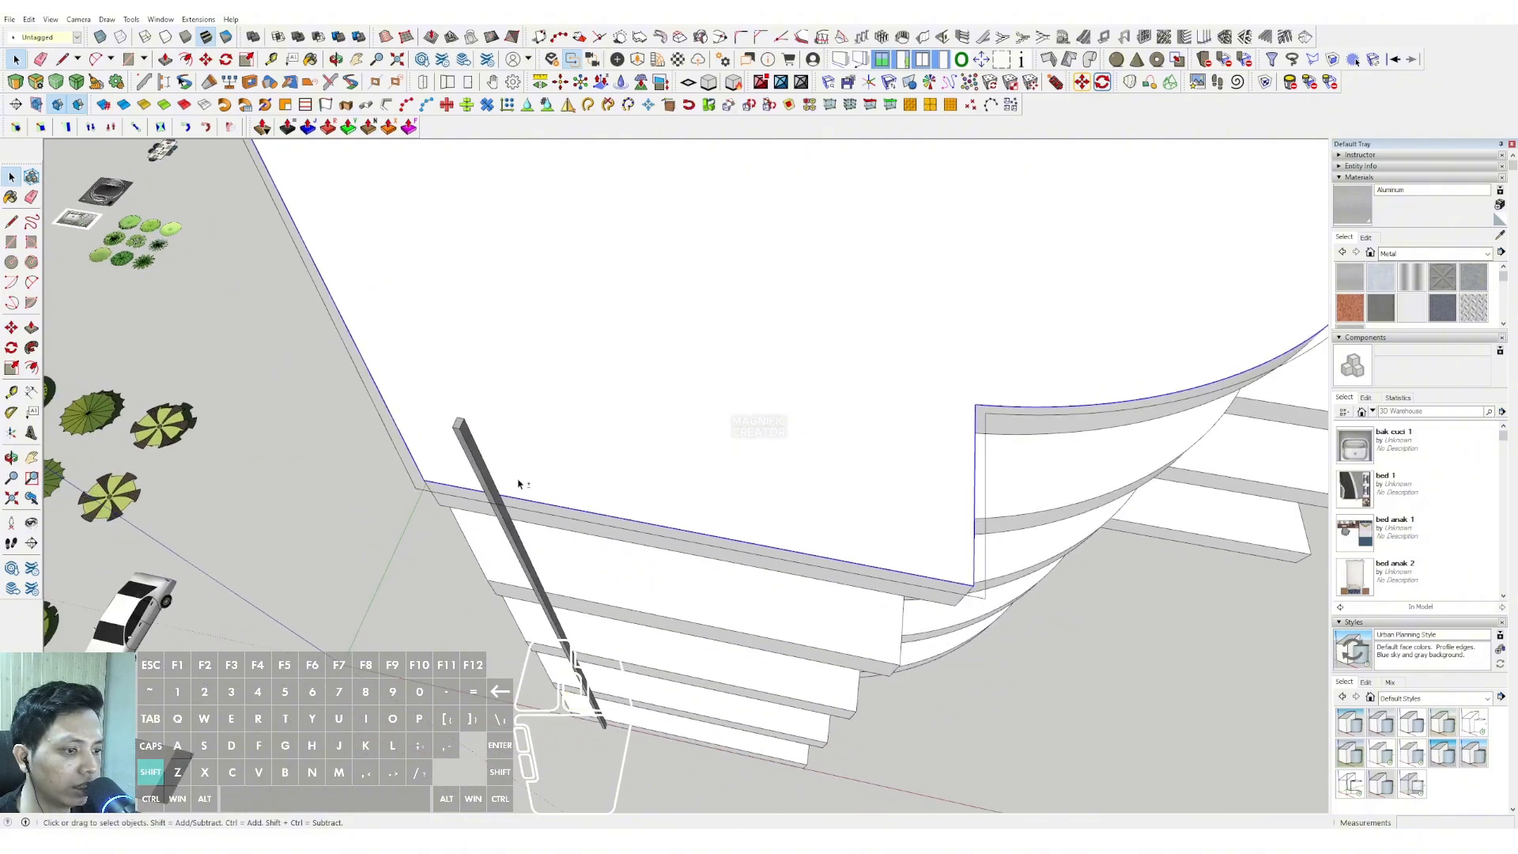
pyautogui.scroll(-4, 518, 483)
pyautogui.moveTo(535, 345)
pyautogui.mouseDown(button='middle')
pyautogui.moveTo(566, 410)
pyautogui.moveTo(551, 387)
pyautogui.mouseUp(button='middle')
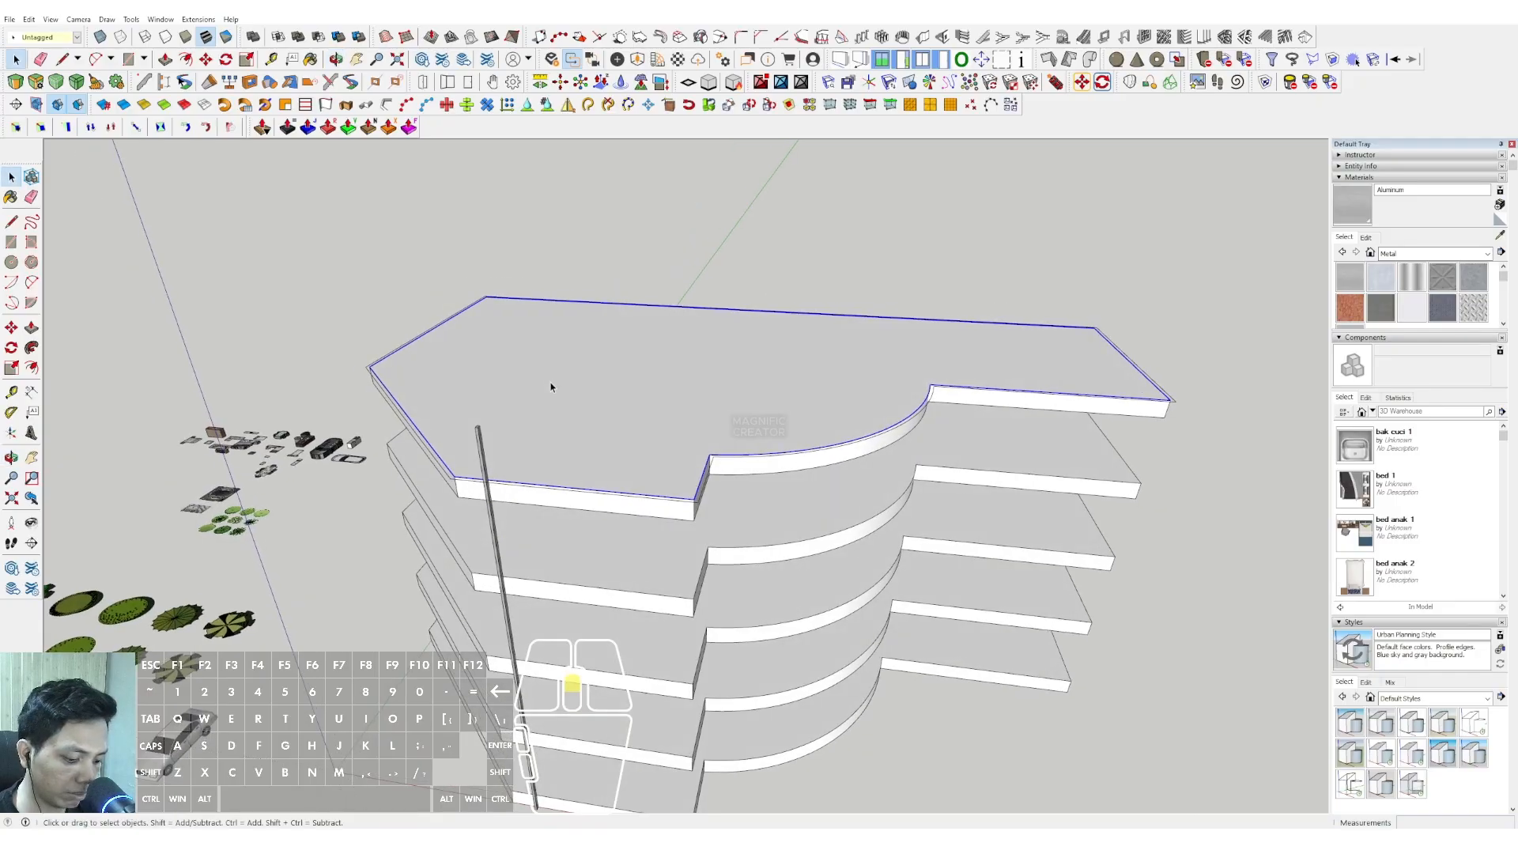
pyautogui.scroll(2, 551, 387)
pyautogui.press('m')
pyautogui.click(545, 374)
pyautogui.scroll(-3, 546, 381)
pyautogui.click(576, 248)
pyautogui.press('space')
# Draw a line across two edges of the raised outline to fill it with a face
pyautogui.moveTo(570, 463); pyautogui.dragTo(563, 478, button='middle')
pyautogui.press('d')
pyautogui.click(416, 186)
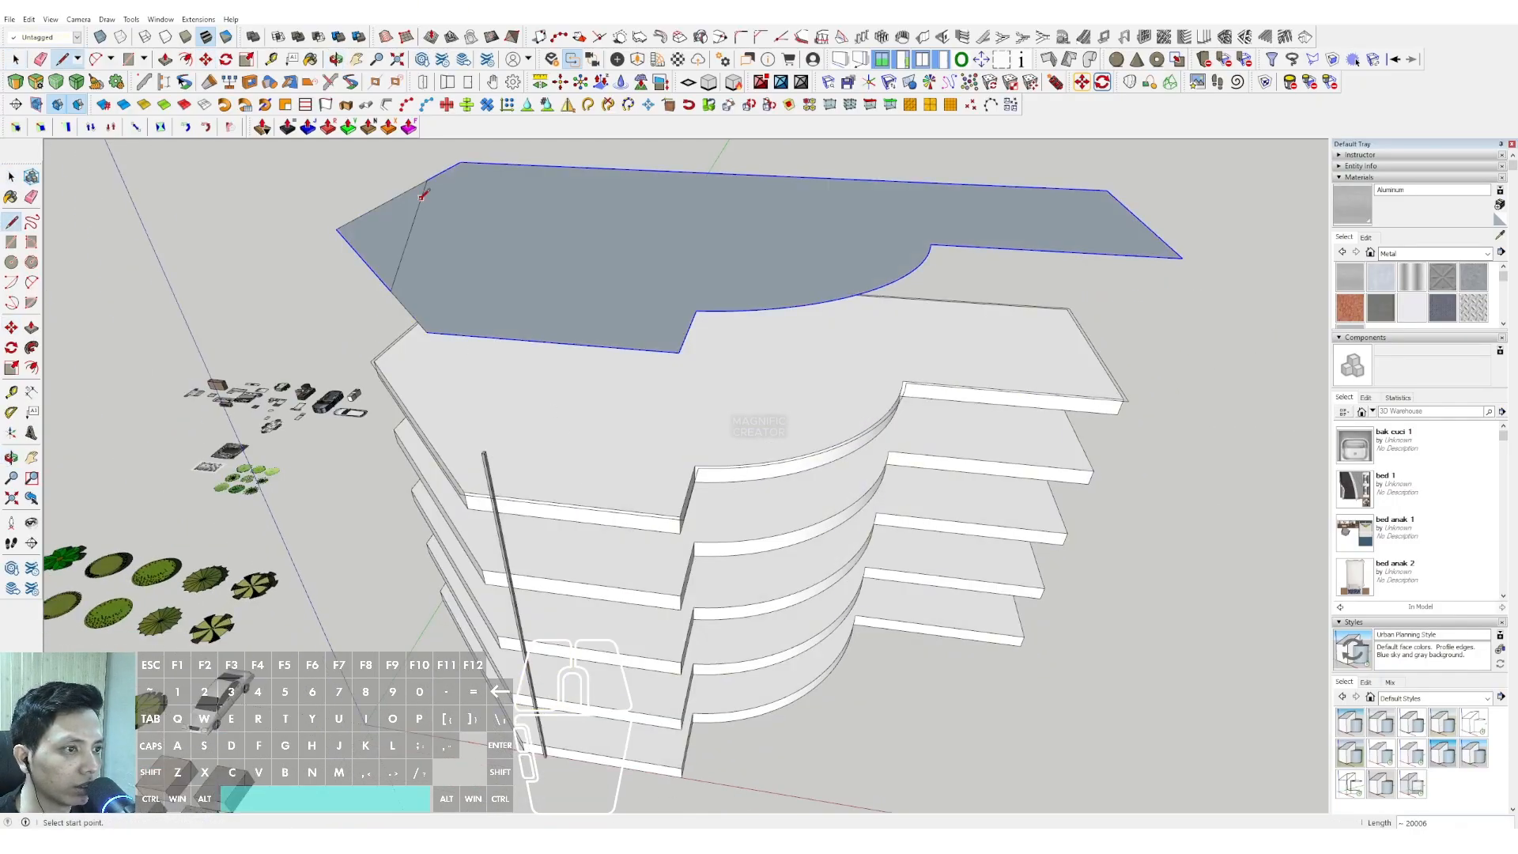
pyautogui.press('space')
pyautogui.scroll(4, 394, 282)
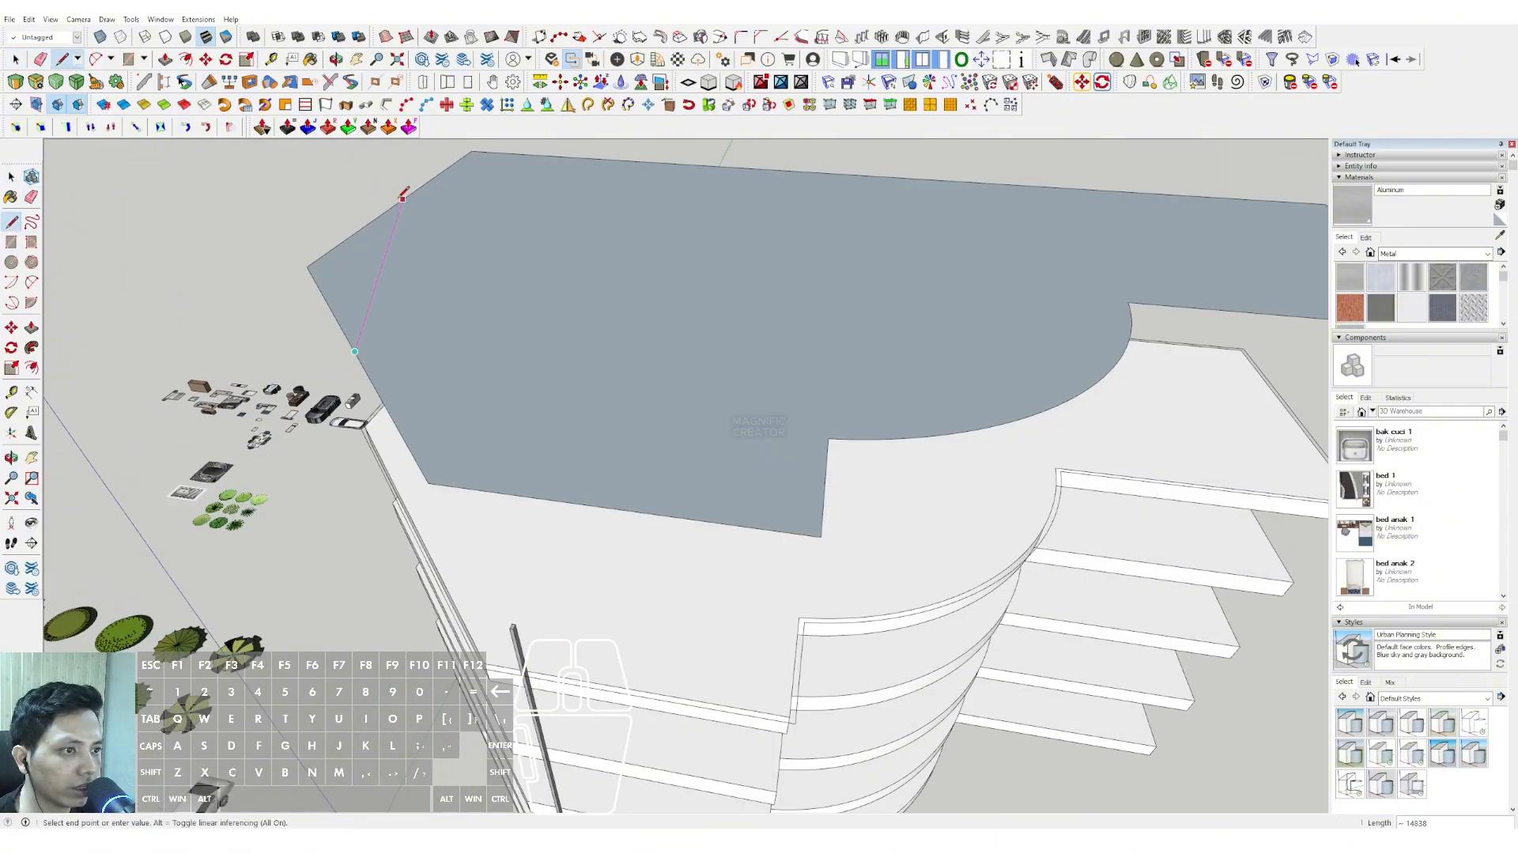
pyautogui.press('space')
# Weld the edges of the outer offset outline around the top slab into one path
pyautogui.scroll(-3, 417, 295)
pyautogui.moveTo(419, 297); pyautogui.dragTo(551, 276, button='middle')
pyautogui.scroll(5, 518, 541)
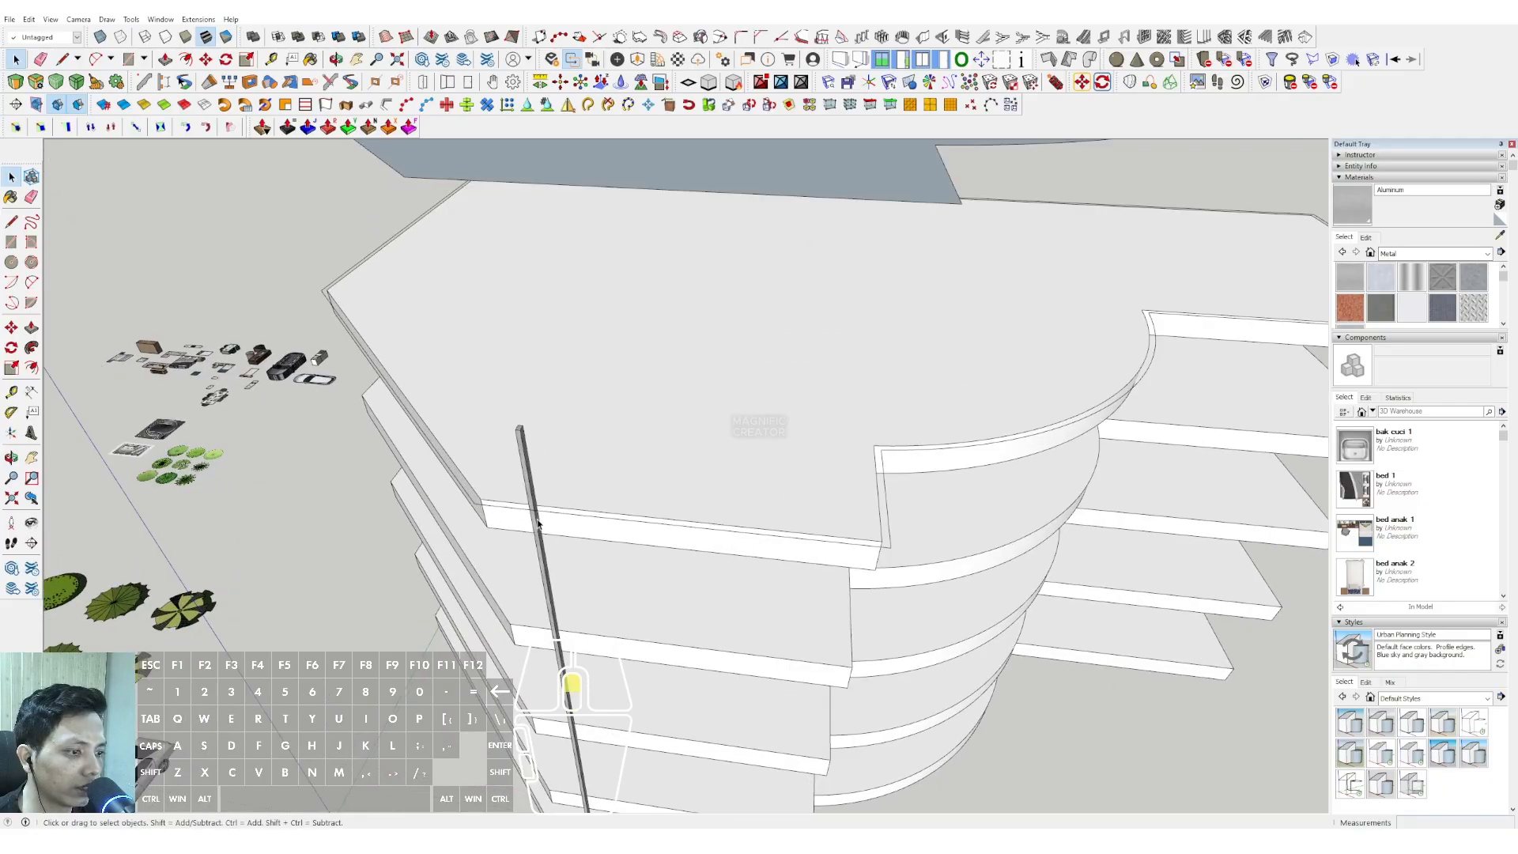
pyautogui.scroll(2, 540, 525)
pyautogui.click(526, 509)
pyautogui.rightClick(533, 513)
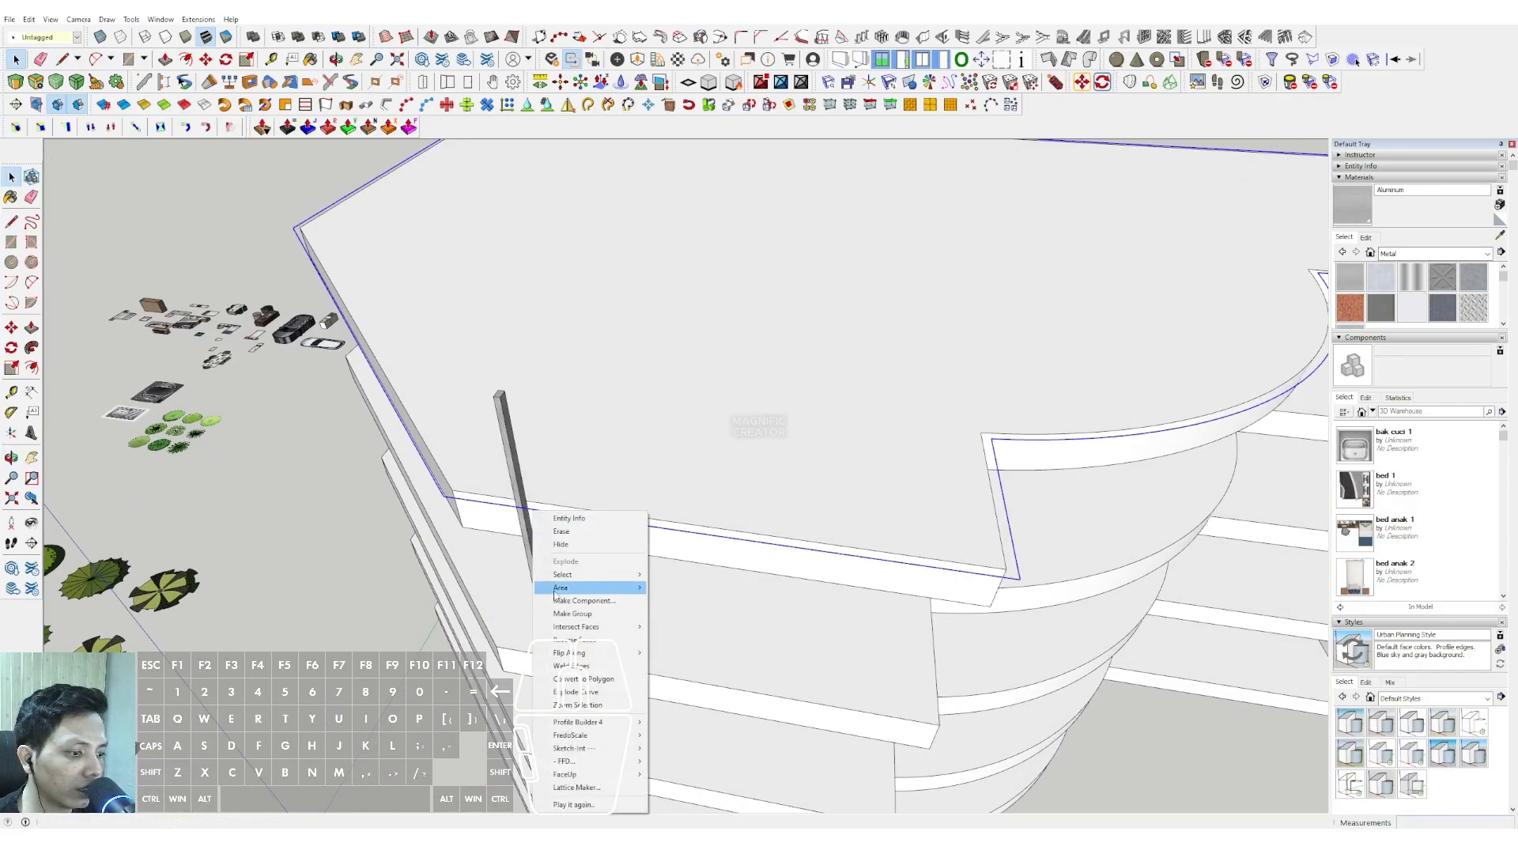
pyautogui.click(578, 666)
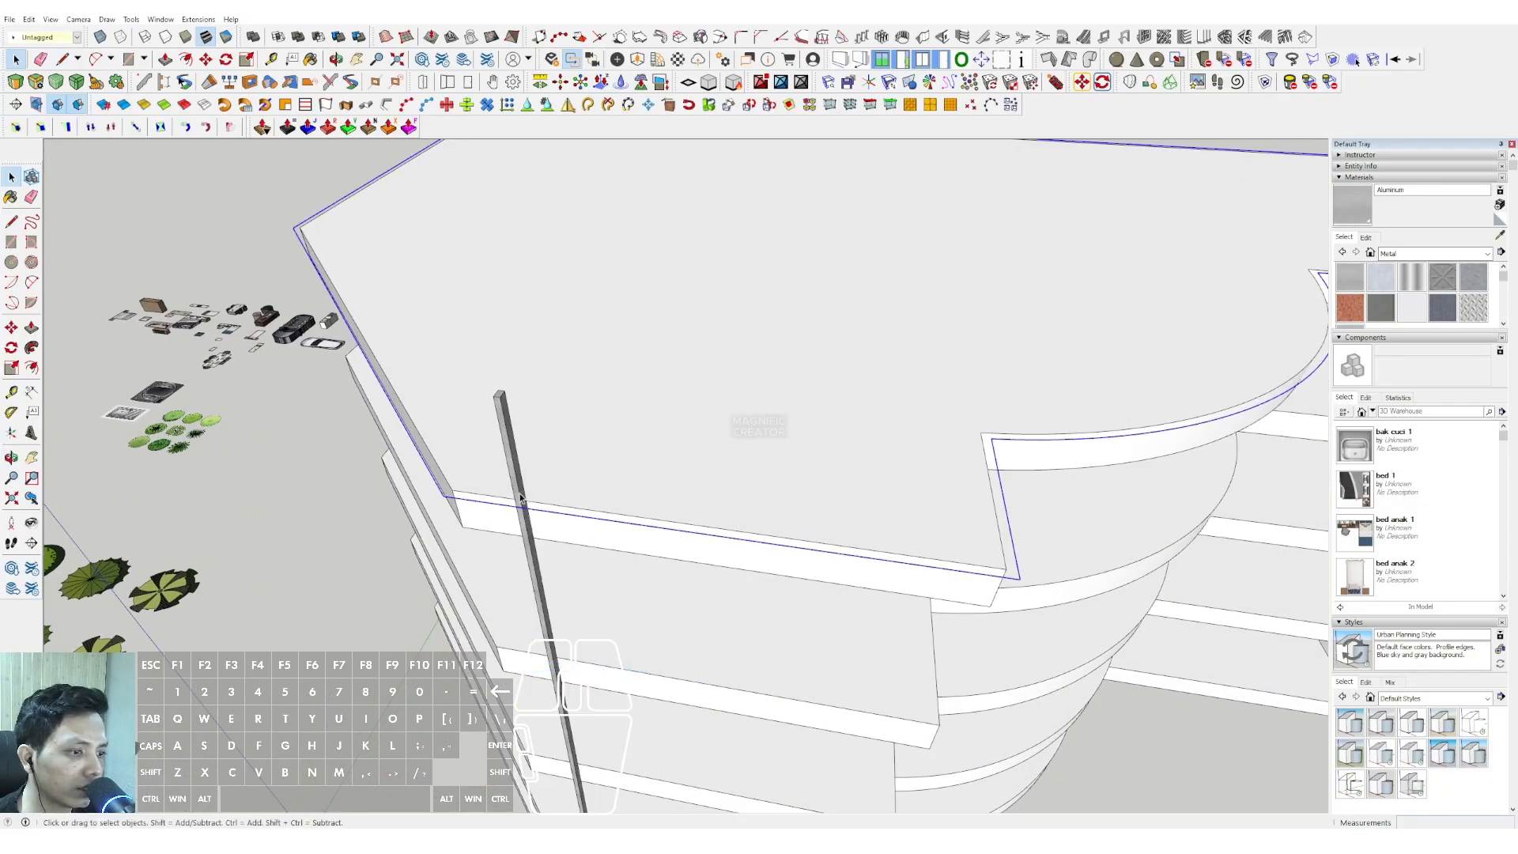
# Array the post component at a fixed spacing along the welded outline path
pyautogui.keyDown('shift'); pyautogui.moveTo(518, 492); pyautogui.dragTo(507, 492, button='middle'); pyautogui.keyUp('shift')
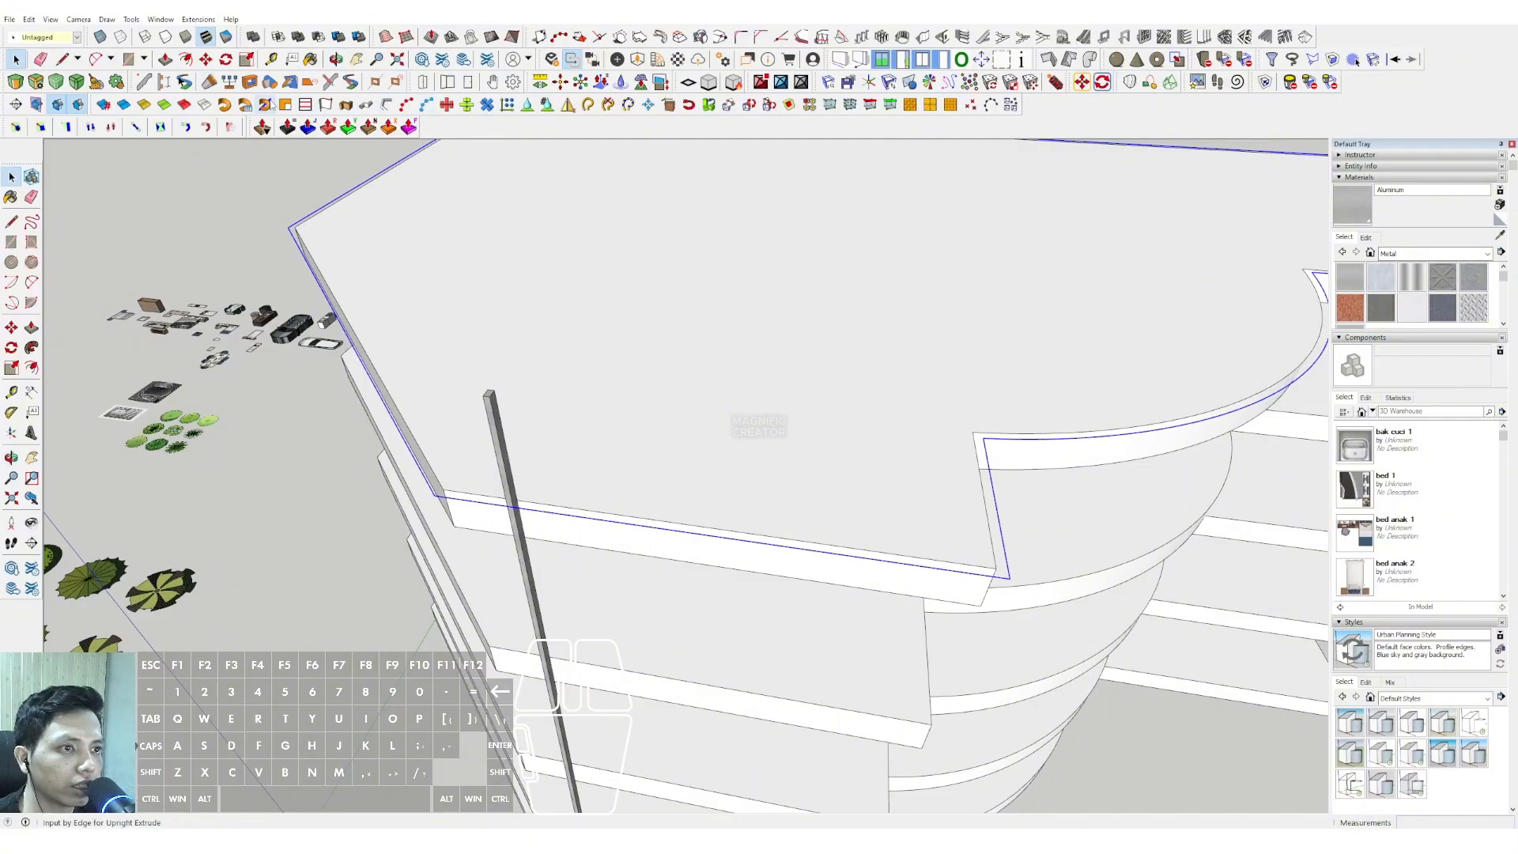
pyautogui.click(406, 108)
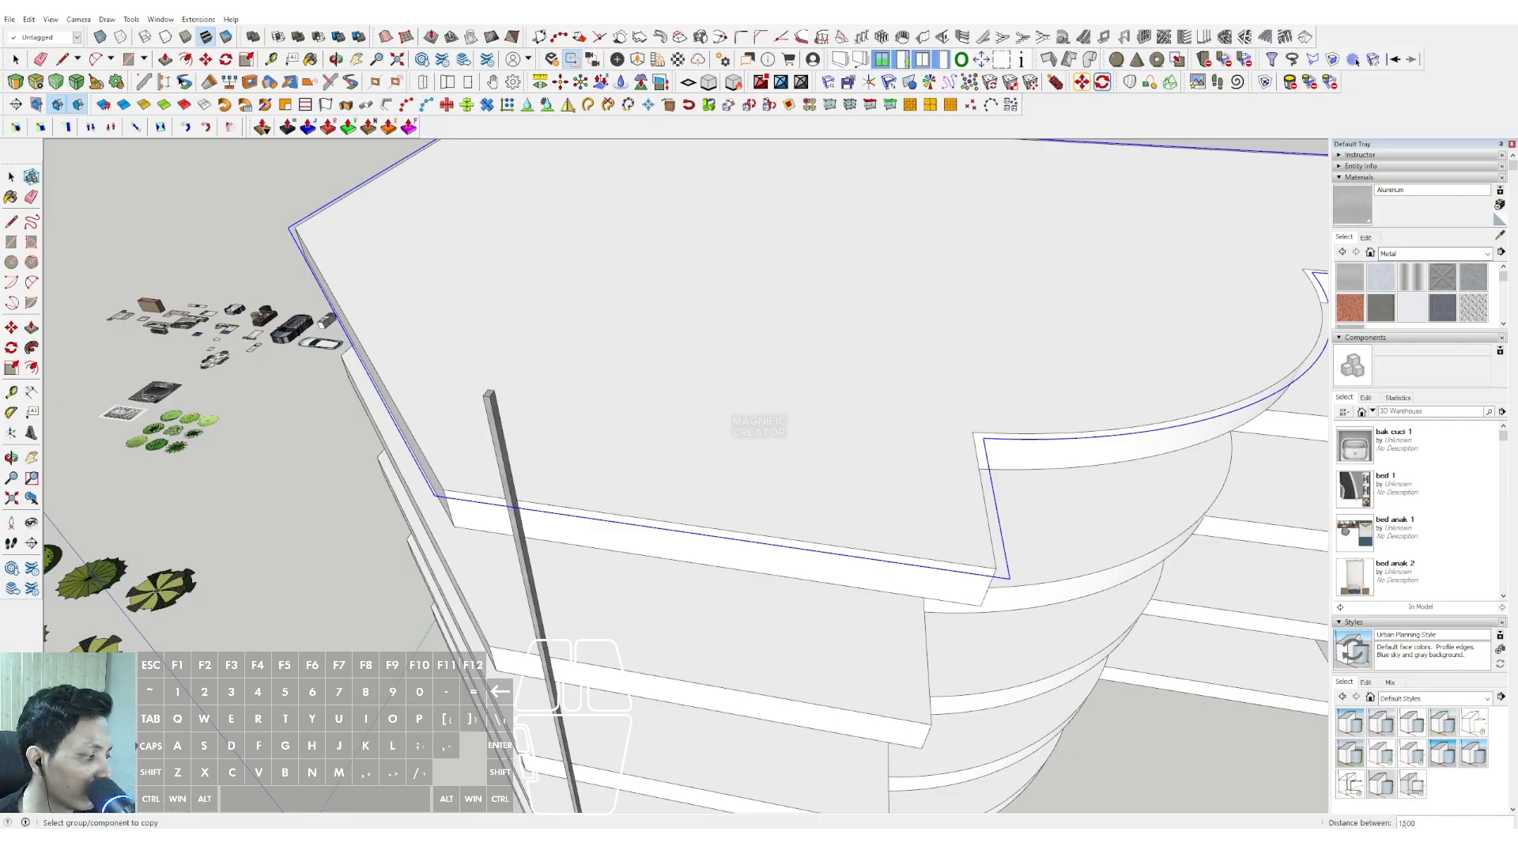
pyautogui.click(501, 458)
pyautogui.moveTo(501, 458)
pyautogui.mouseDown(button='middle')
pyautogui.moveTo(522, 486)
pyautogui.moveTo(611, 502)
pyautogui.moveTo(613, 575)
pyautogui.moveTo(542, 495)
pyautogui.moveTo(488, 516)
pyautogui.moveTo(510, 441)
pyautogui.moveTo(501, 462)
pyautogui.mouseUp(button='middle')
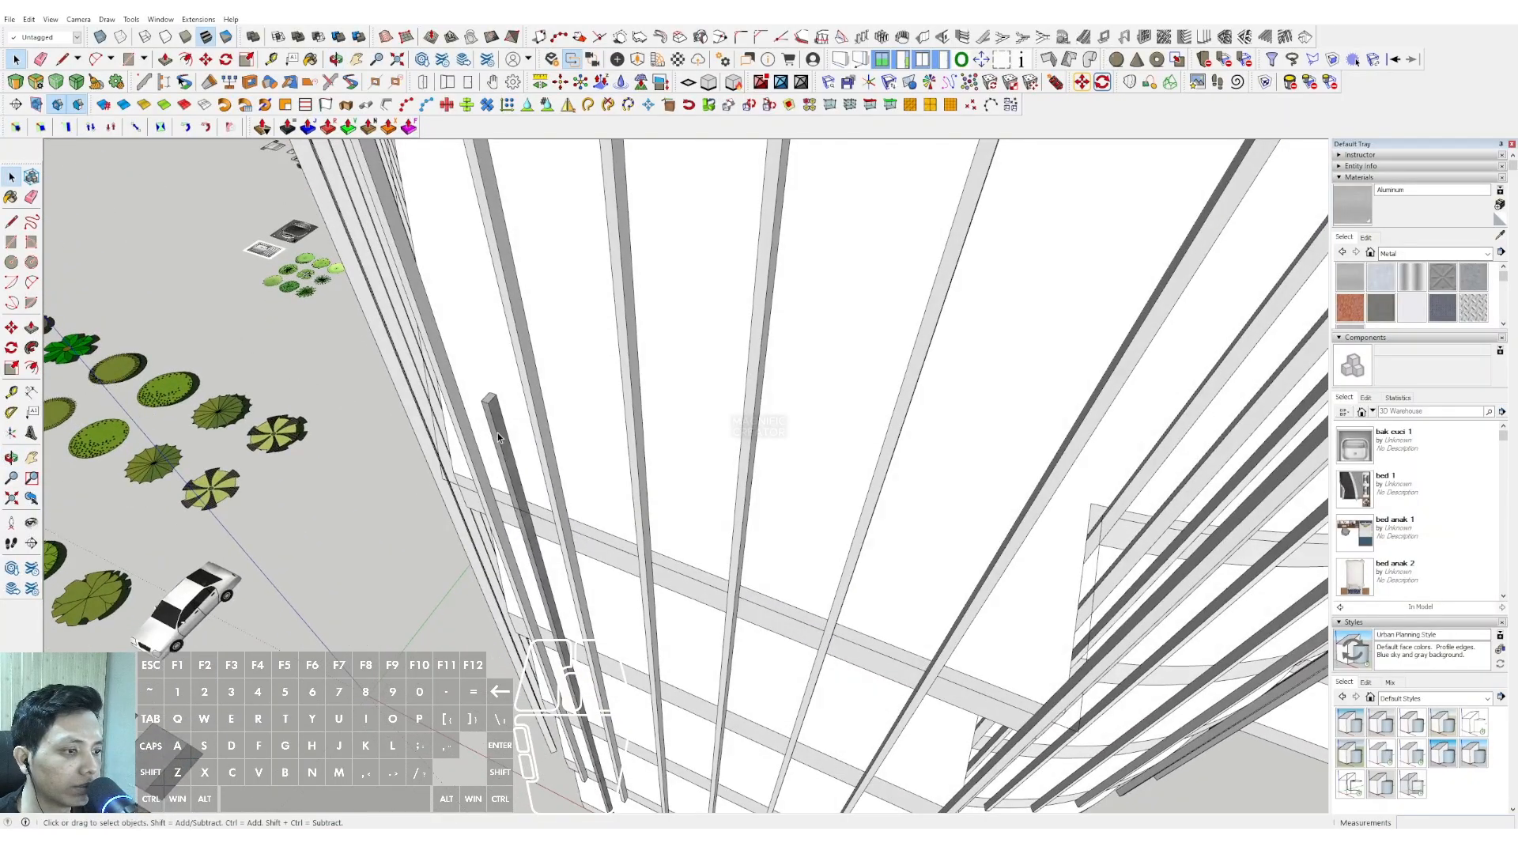
# Edit the post component and paint its geometry with Aluminum so every copy gets the material
pyautogui.press('space')
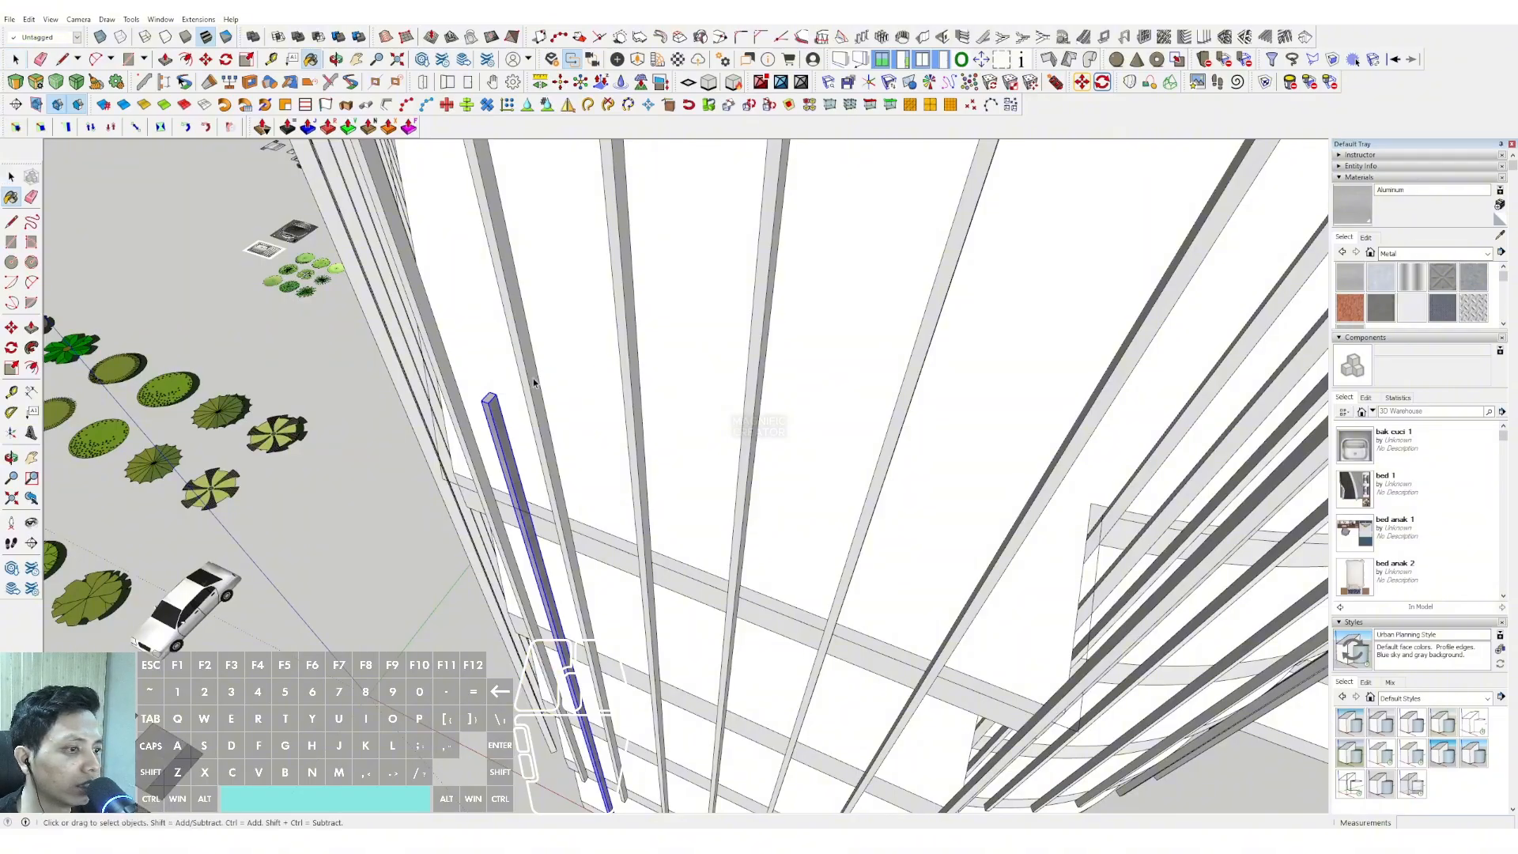
pyautogui.tripleClick(525, 371)
pyautogui.press('b')
pyautogui.click(520, 358)
pyautogui.press('space')
pyautogui.scroll(-2, 520, 360)
pyautogui.click(392, 513)
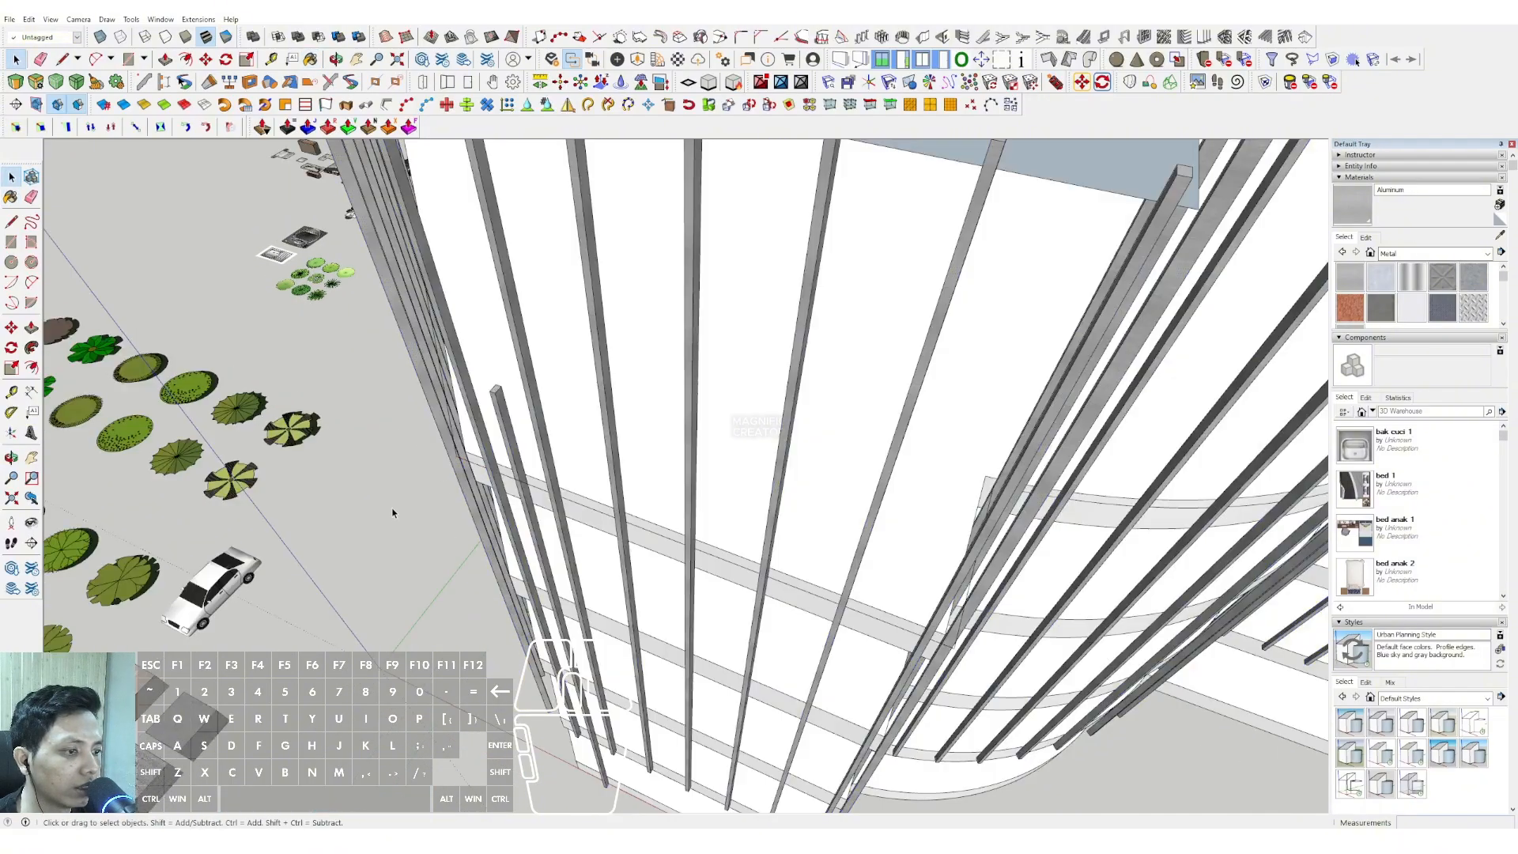
# Delete the original standalone post standing below the row of copies
pyautogui.click(505, 428)
pyautogui.press('e')
pyautogui.scroll(-3, 510, 433)
pyautogui.click(589, 299)
pyautogui.press('e')
# Select all the arrayed posts and move them down 6000 to the base of the bottom slab
pyautogui.moveTo(625, 411); pyautogui.dragTo(791, 300, button='middle')
pyautogui.press('space')
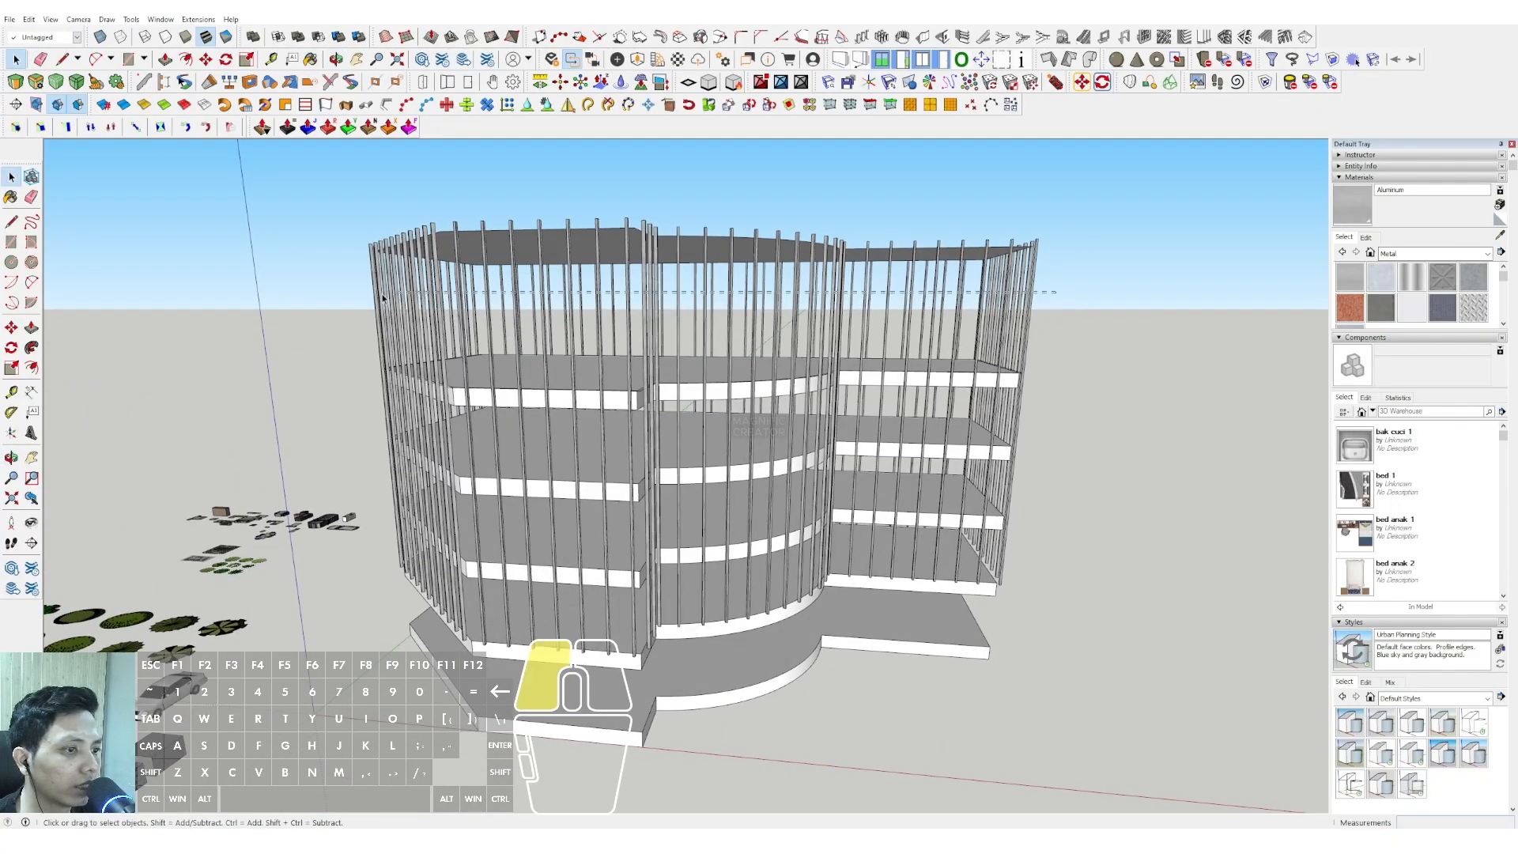
pyautogui.moveTo(382, 298); pyautogui.dragTo(322, 319)
pyautogui.keyDown('shift'); pyautogui.moveTo(448, 374); pyautogui.dragTo(494, 277, button='middle'); pyautogui.keyUp('shift')
pyautogui.scroll(2, 569, 538)
pyautogui.keyDown('shift'); pyautogui.moveTo(573, 537); pyautogui.dragTo(522, 410, button='middle'); pyautogui.keyUp('shift')
pyautogui.scroll(3, 578, 361)
pyautogui.scroll(2, 519, 397)
pyautogui.press('m')
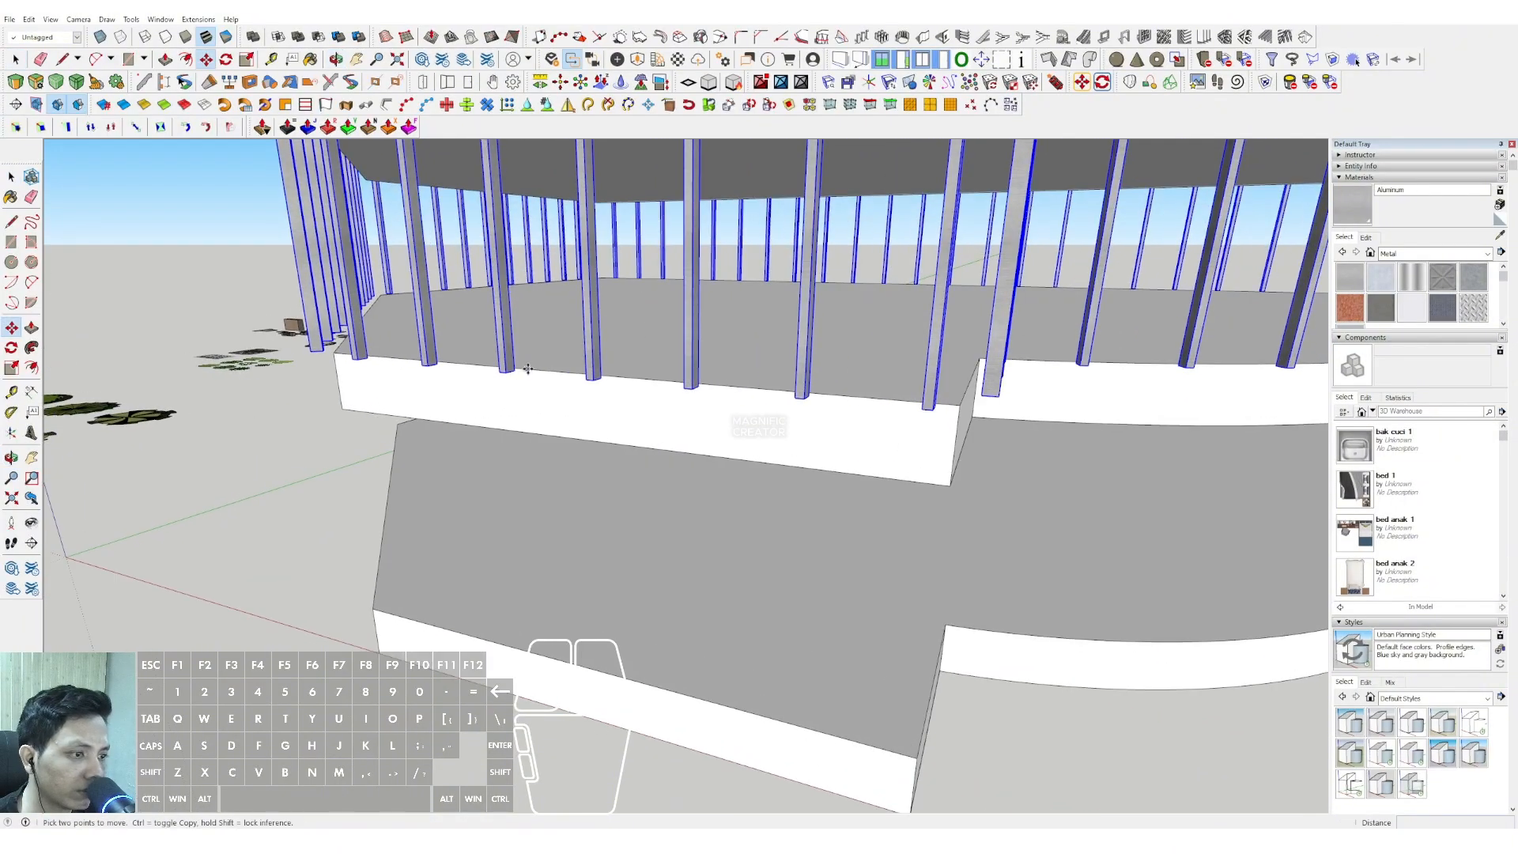
pyautogui.click(528, 370)
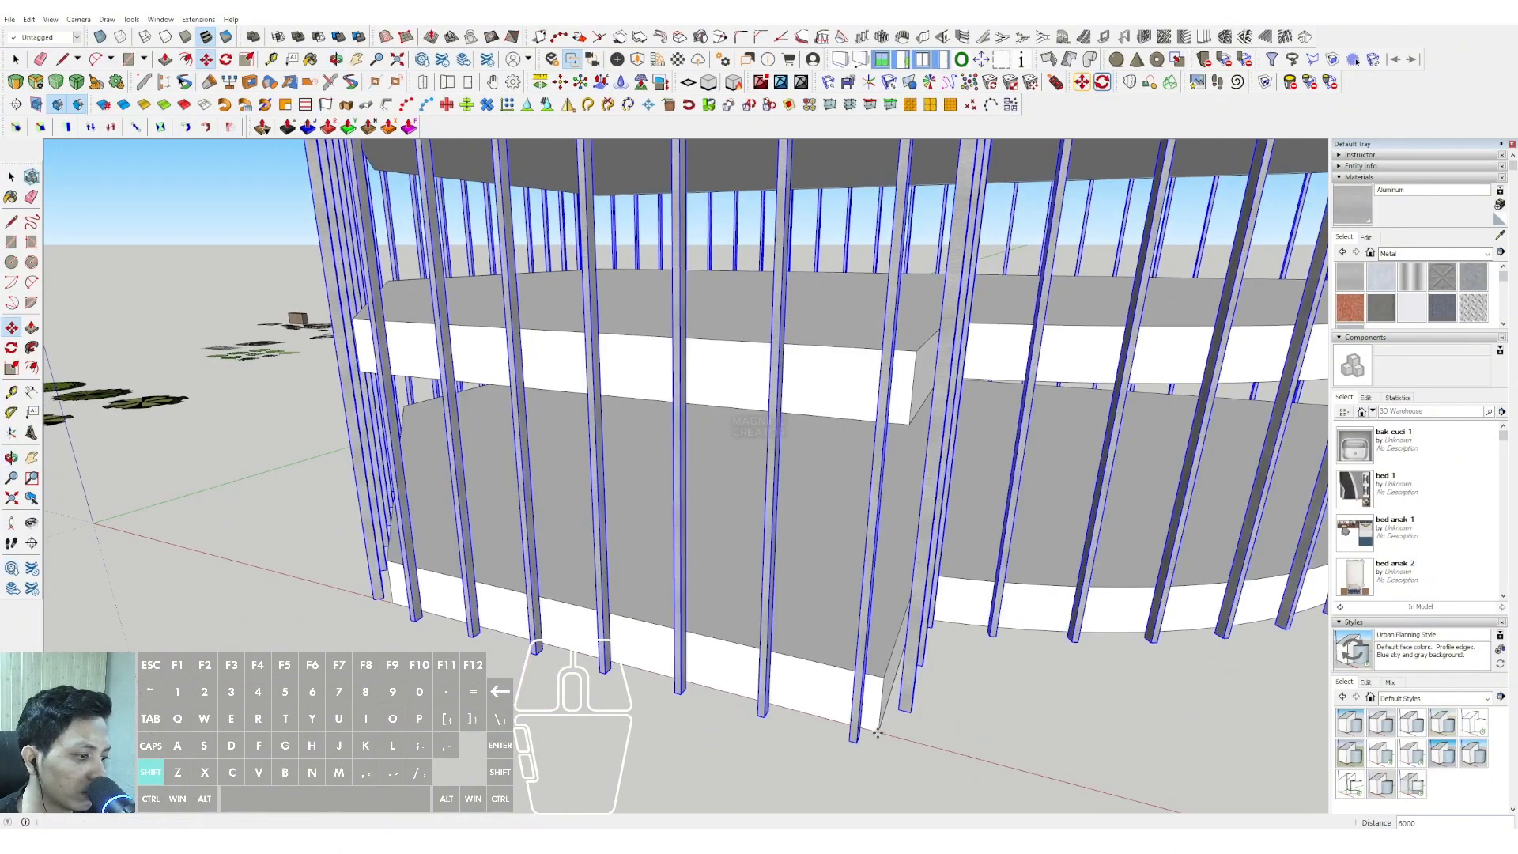
pyautogui.click(878, 732)
pyautogui.press('space')
# Combine all the selected facade posts into a single group
pyautogui.scroll(-5, 645, 603)
pyautogui.moveTo(644, 604); pyautogui.dragTo(650, 615, button='middle')
pyautogui.scroll(3, 751, 341)
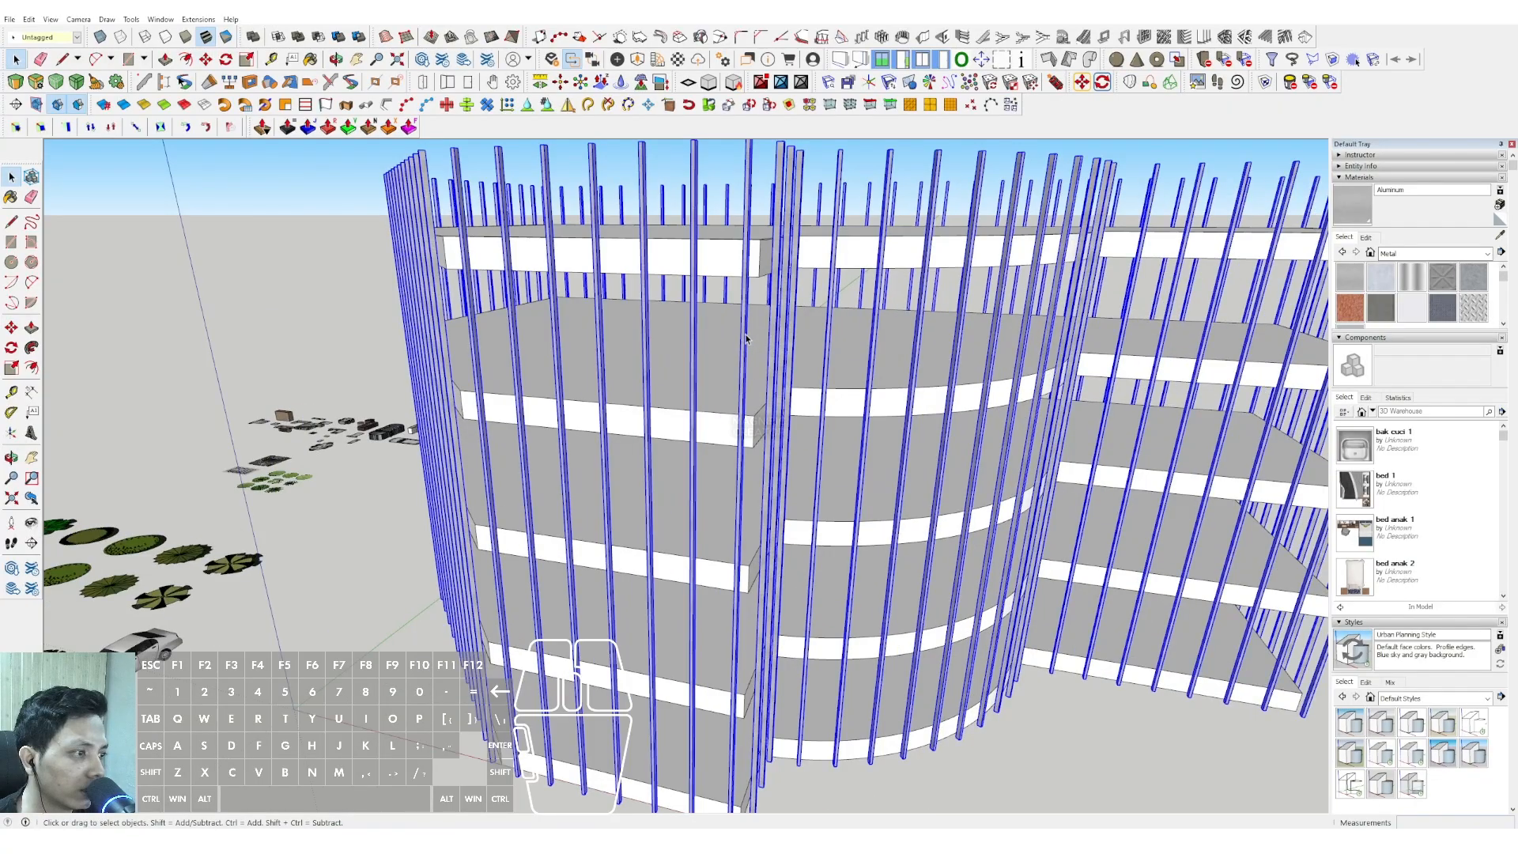
pyautogui.rightClick(745, 339)
pyautogui.click(773, 451)
pyautogui.scroll(-3, 610, 450)
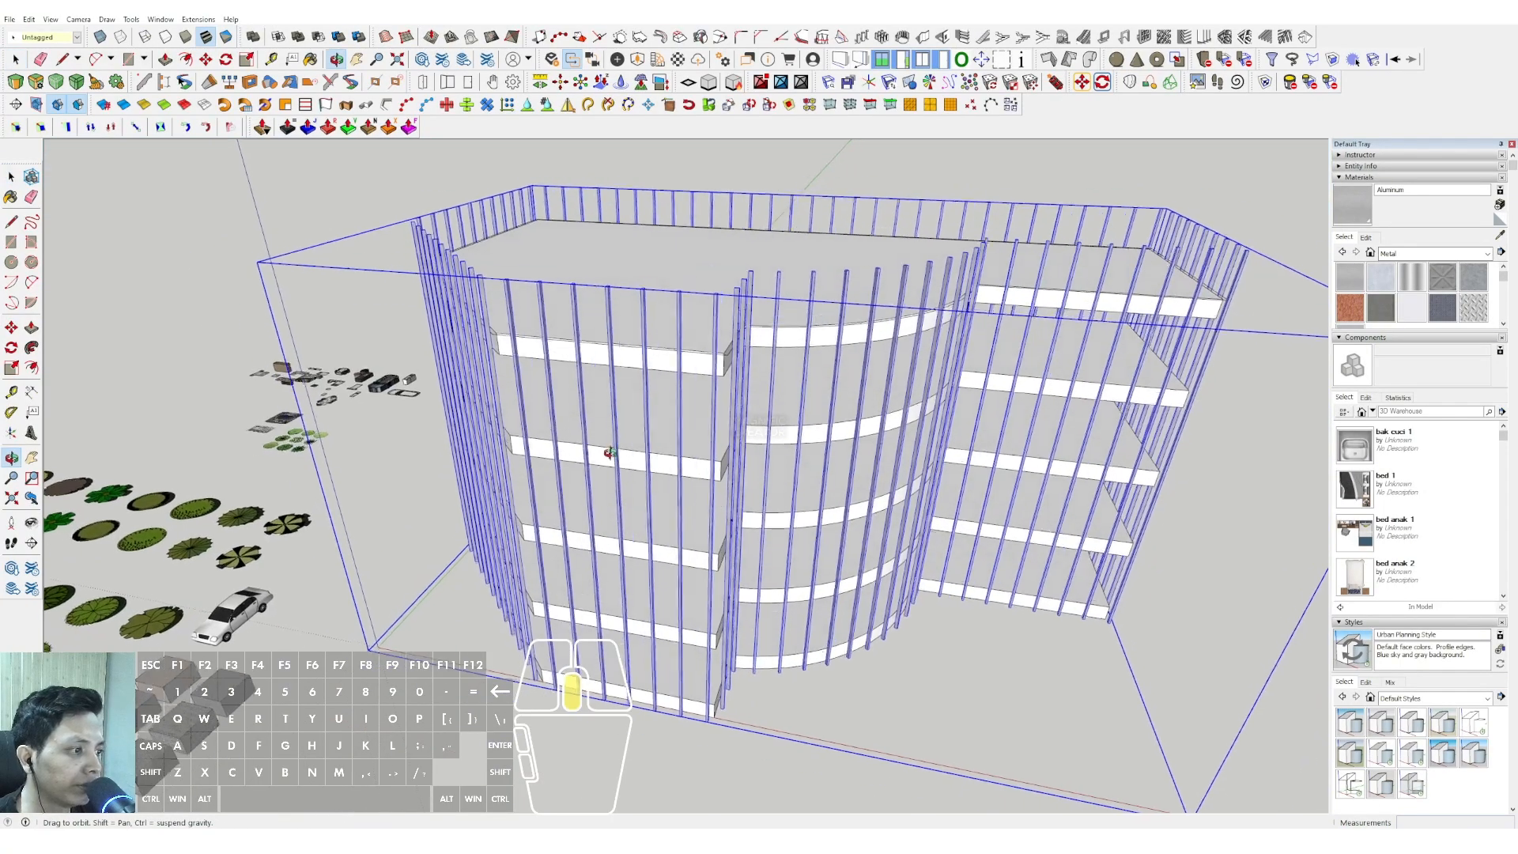
# Move the raised roof face straight down to the level of the post tops
pyautogui.moveTo(609, 451); pyautogui.dragTo(648, 355, button='middle')
pyautogui.click(648, 354)
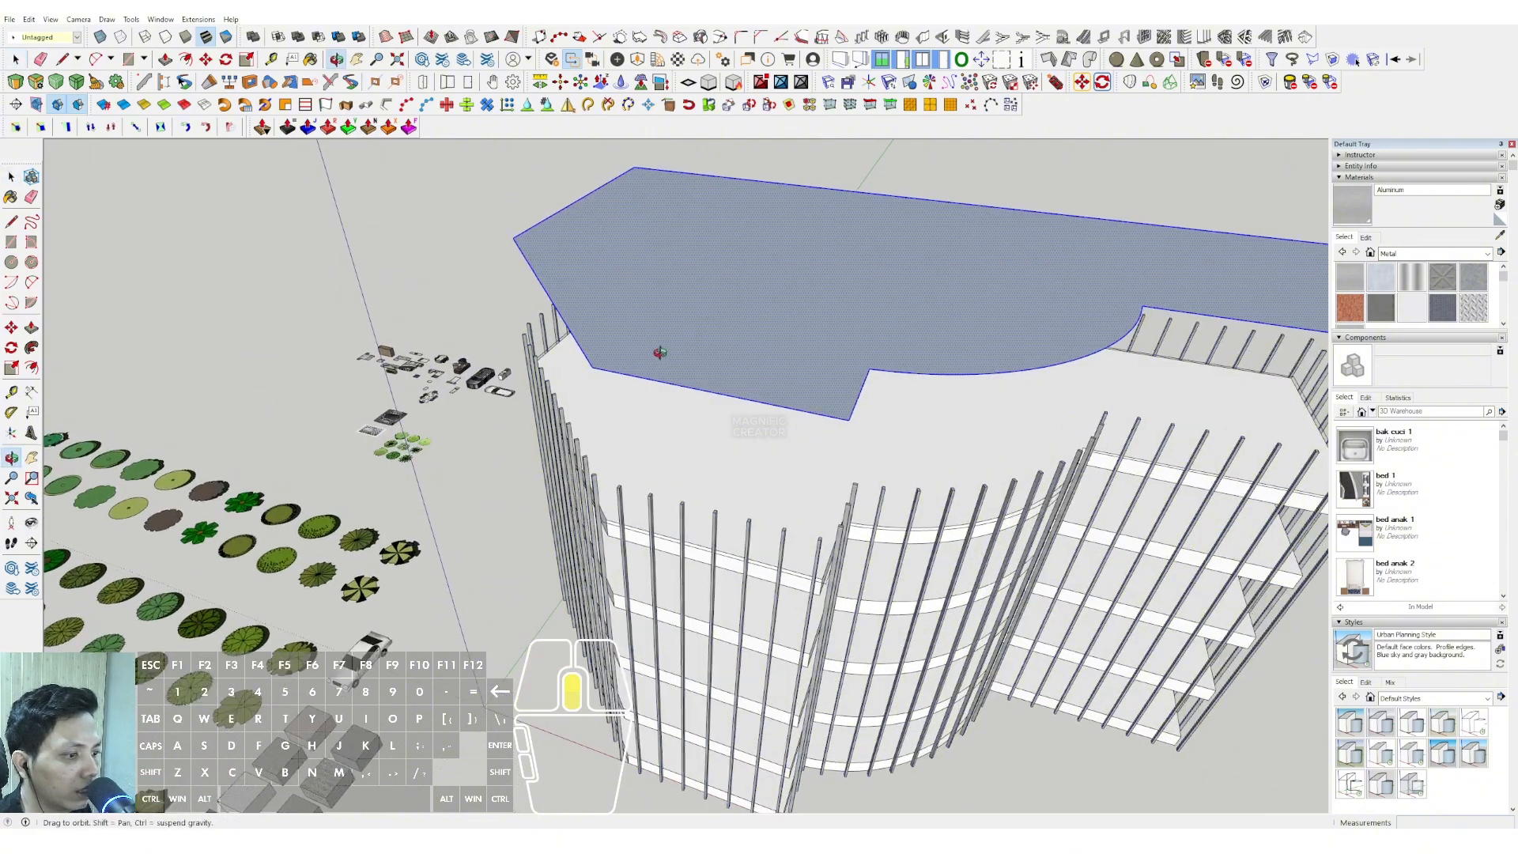
pyautogui.scroll(4, 657, 349)
pyautogui.press('m')
pyautogui.click(605, 341)
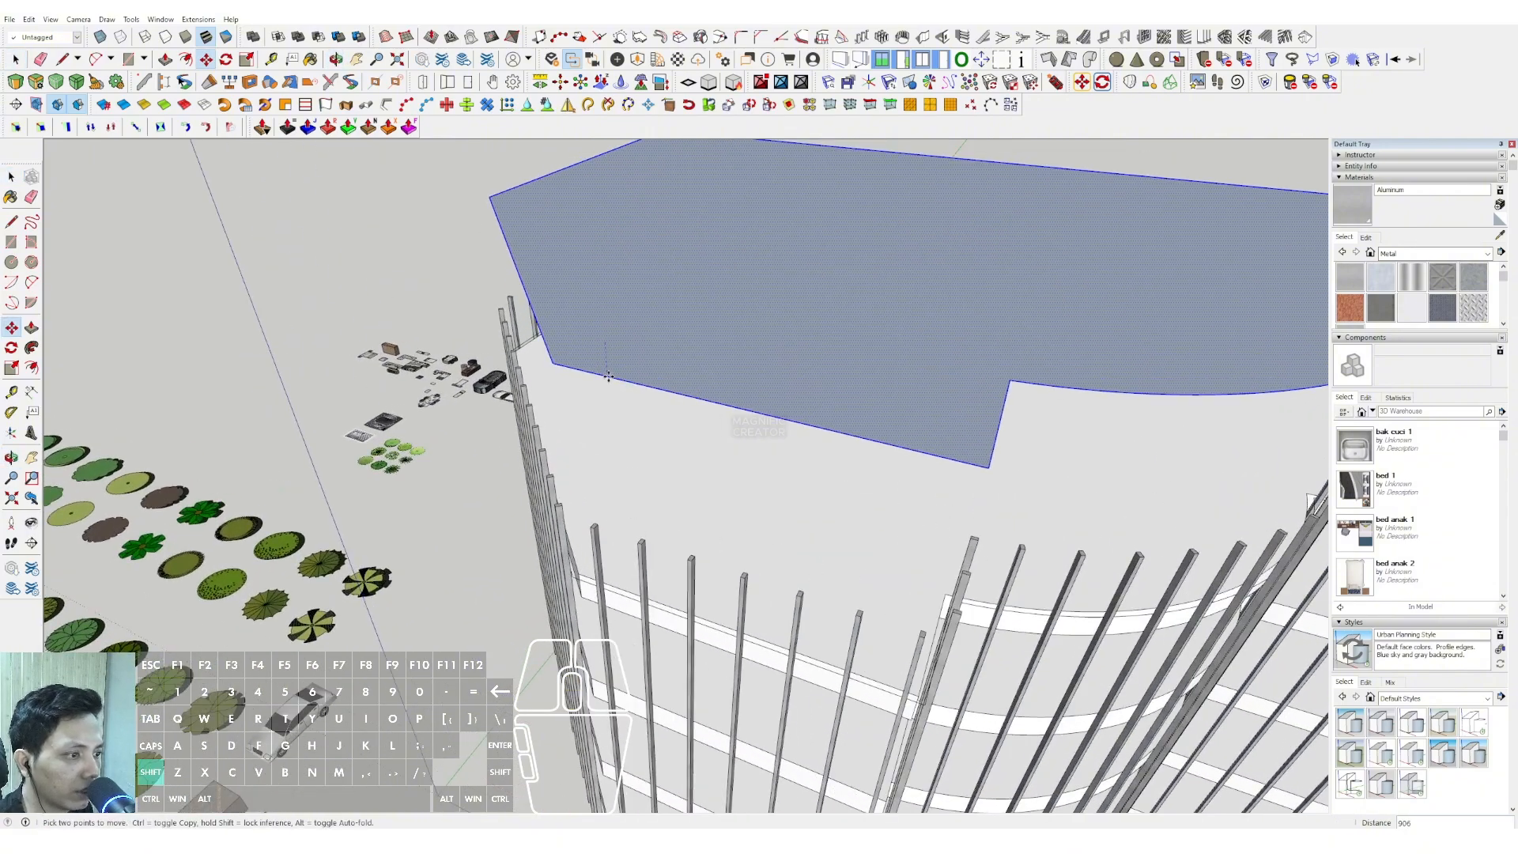
pyautogui.click(597, 528)
pyautogui.press('space')
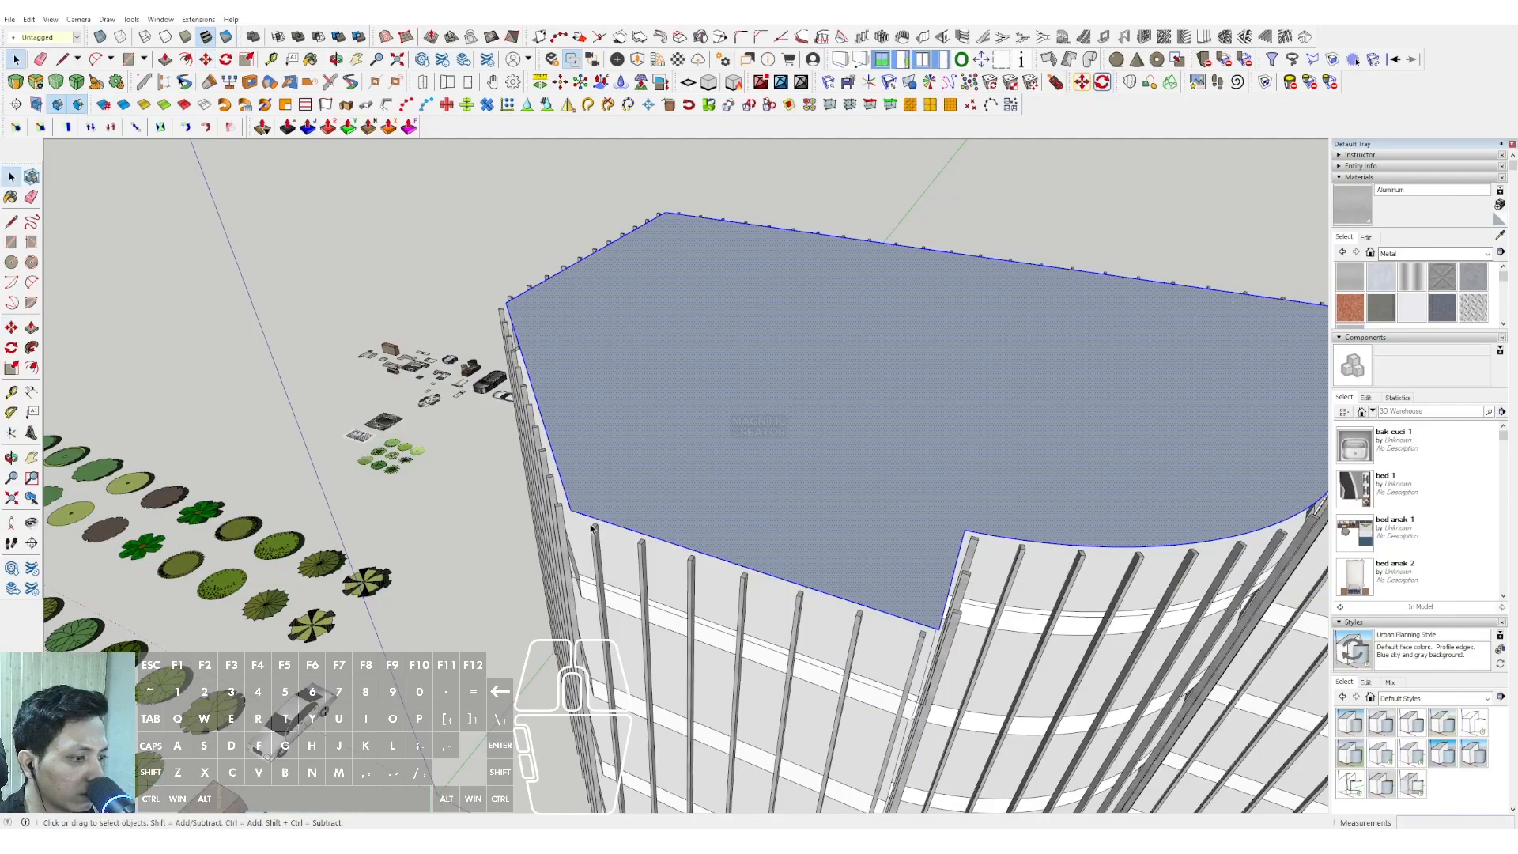
# Offset the roof face's outline outward to the tops of the posts
pyautogui.moveTo(597, 528); pyautogui.dragTo(598, 465, button='middle')
pyautogui.press('f')
pyautogui.click(599, 539)
pyautogui.press('space')
# Offset the border strip of the roof face outward by 60 to cover the post tops
pyautogui.click(596, 464)
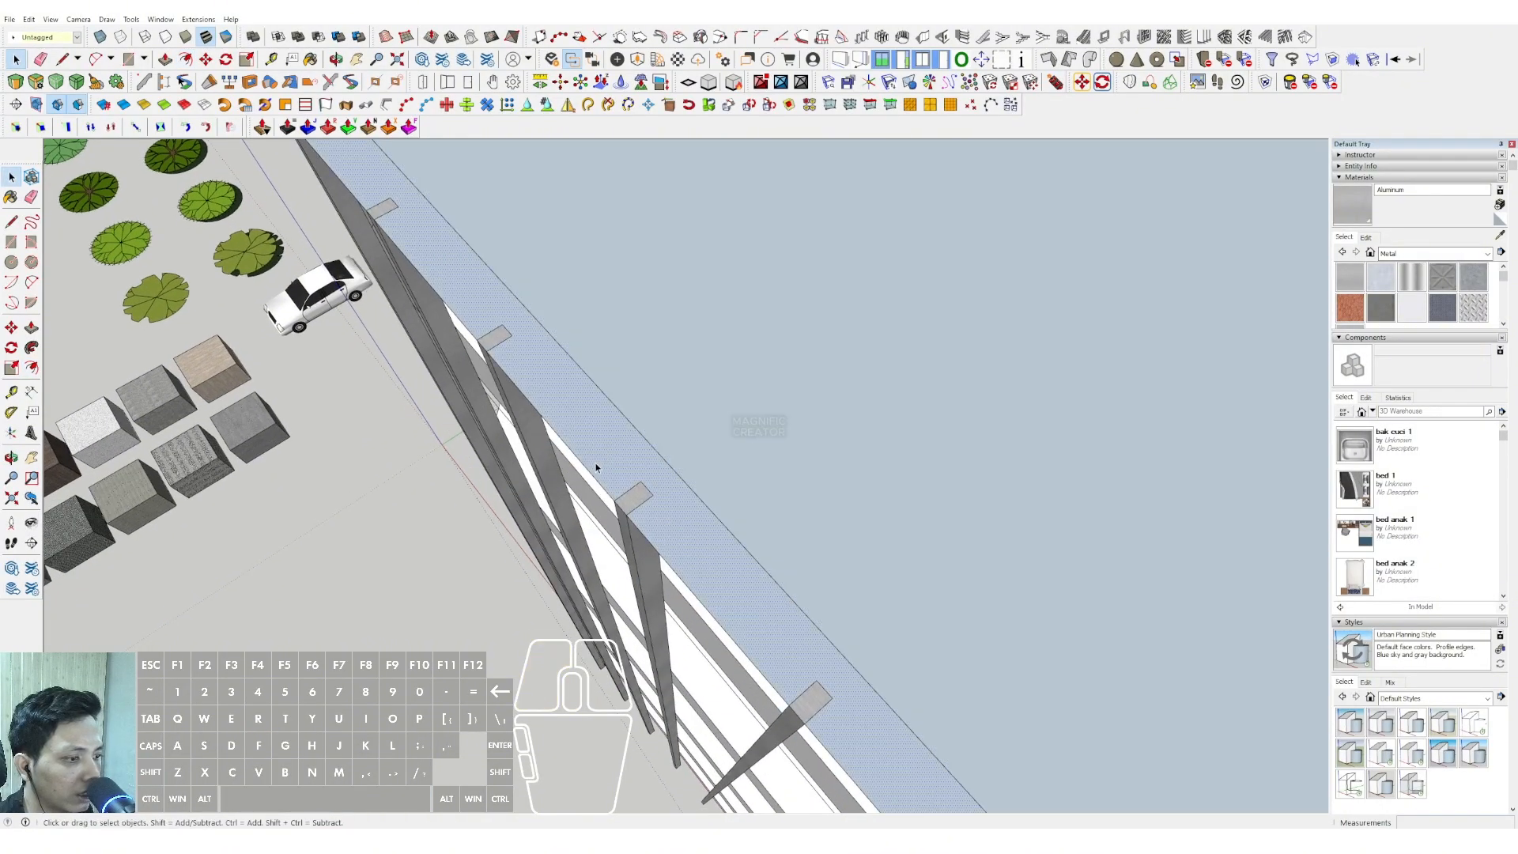
pyautogui.scroll(1, 593, 468)
pyautogui.press('f')
pyautogui.click(585, 472)
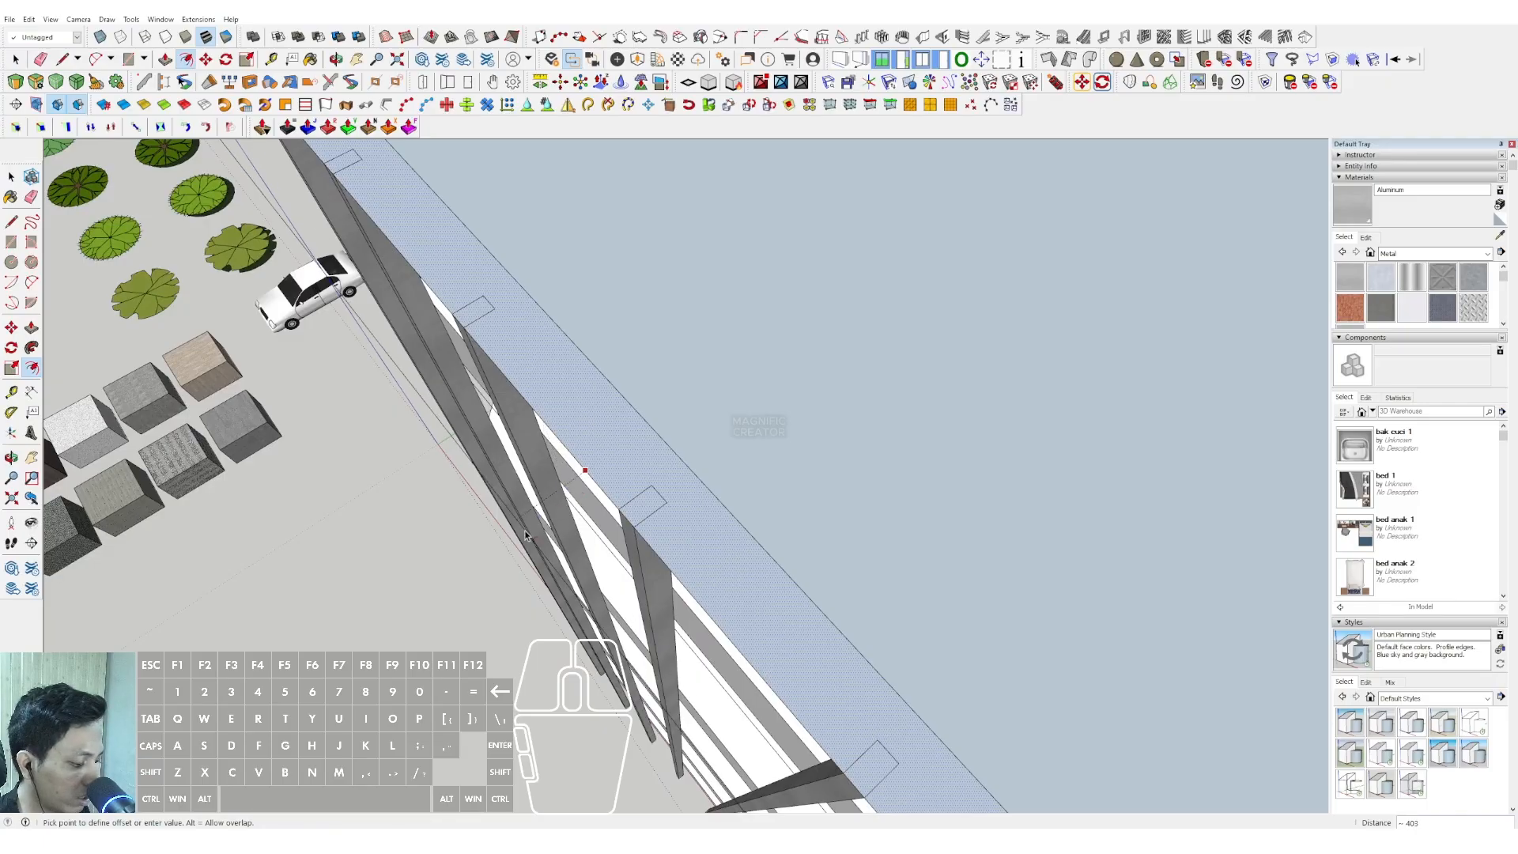
pyautogui.press('Return')
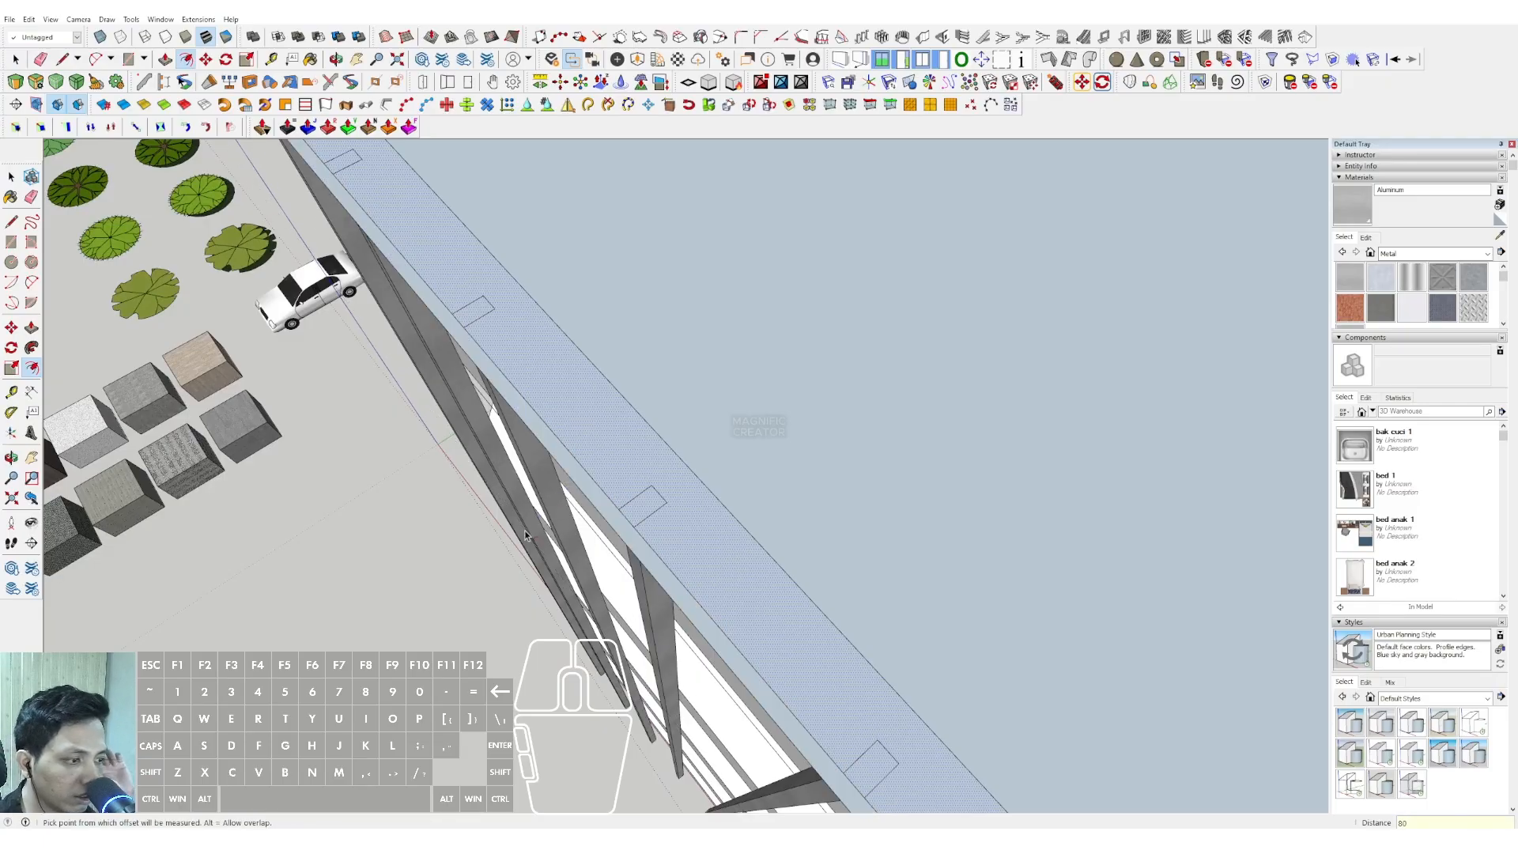
pyautogui.press('space')
pyautogui.moveTo(555, 527); pyautogui.dragTo(552, 470, button='middle')
pyautogui.scroll(-2, 553, 473)
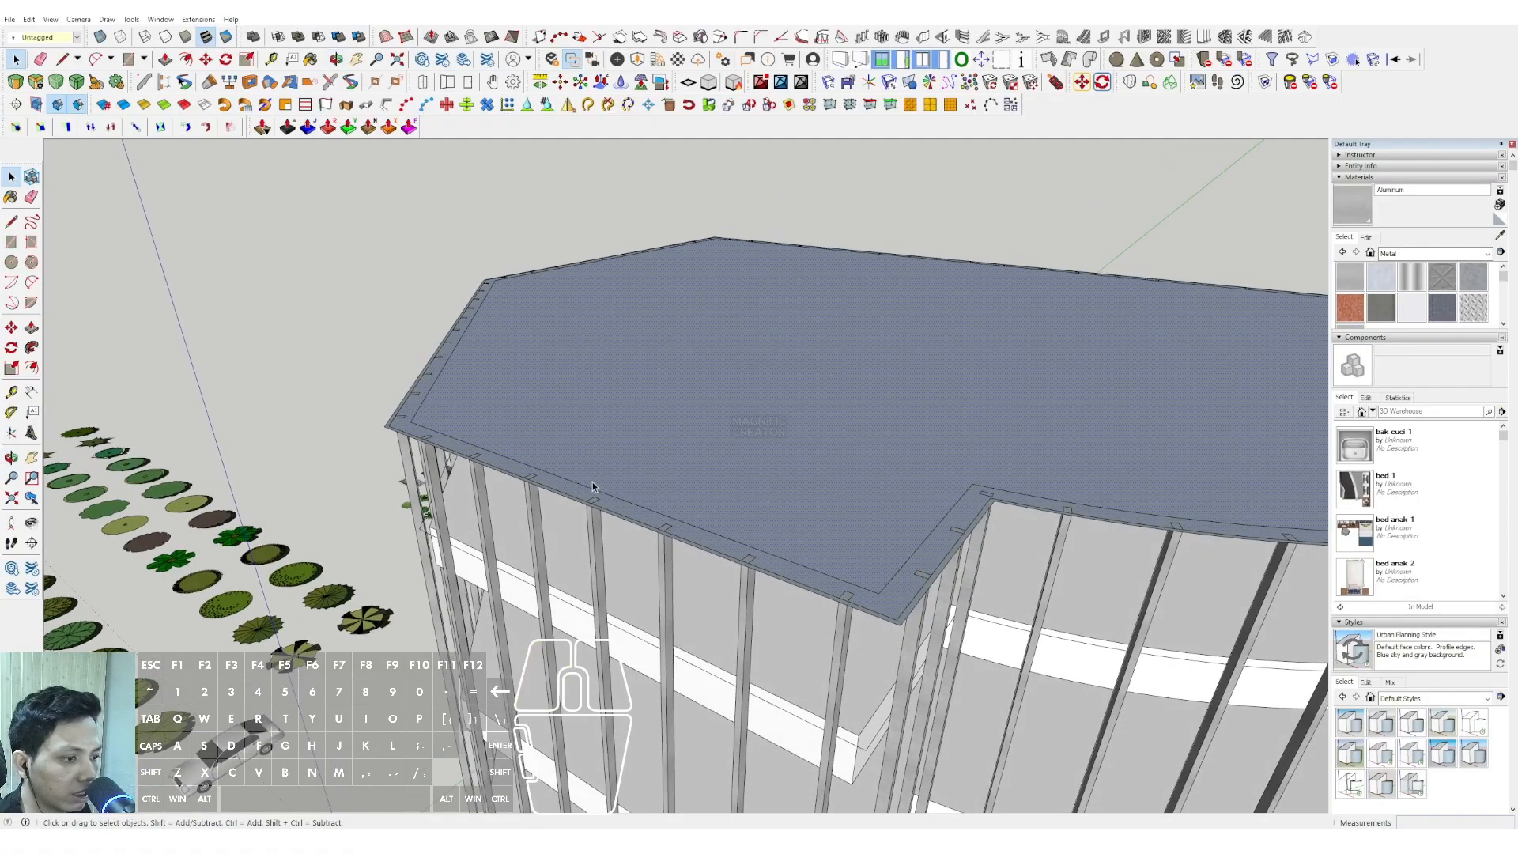
# Copy the roof faces straight up above the building, and delete the lower inner faces to leave only the thin outer strip
pyautogui.press('ctrl')
pyautogui.click(634, 443)
pyautogui.scroll(-2, 637, 414)
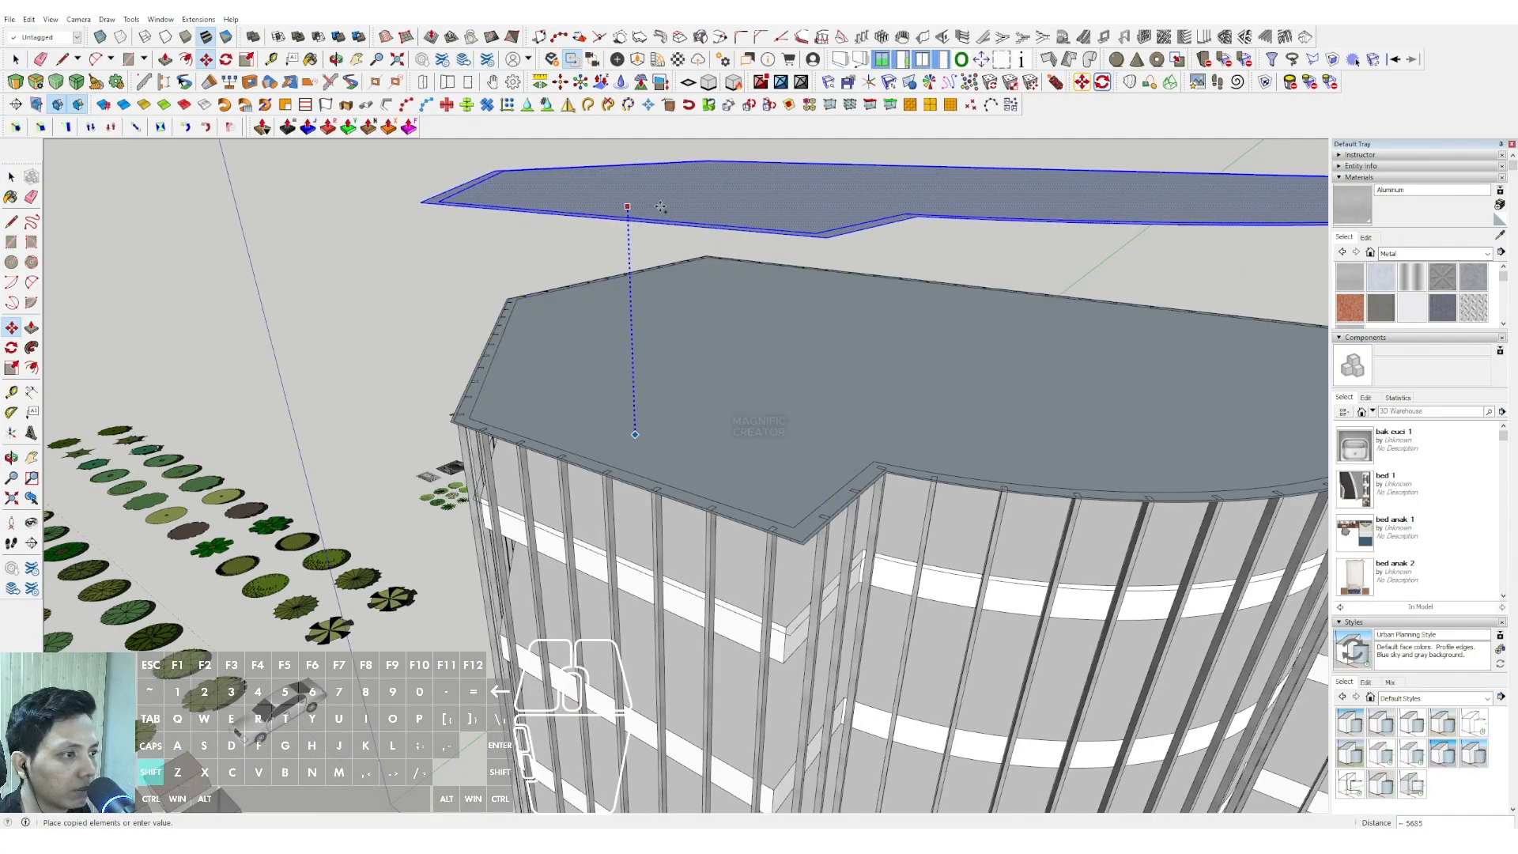
pyautogui.keyDown('shift'); pyautogui.click(657, 193); pyautogui.keyUp('shift')
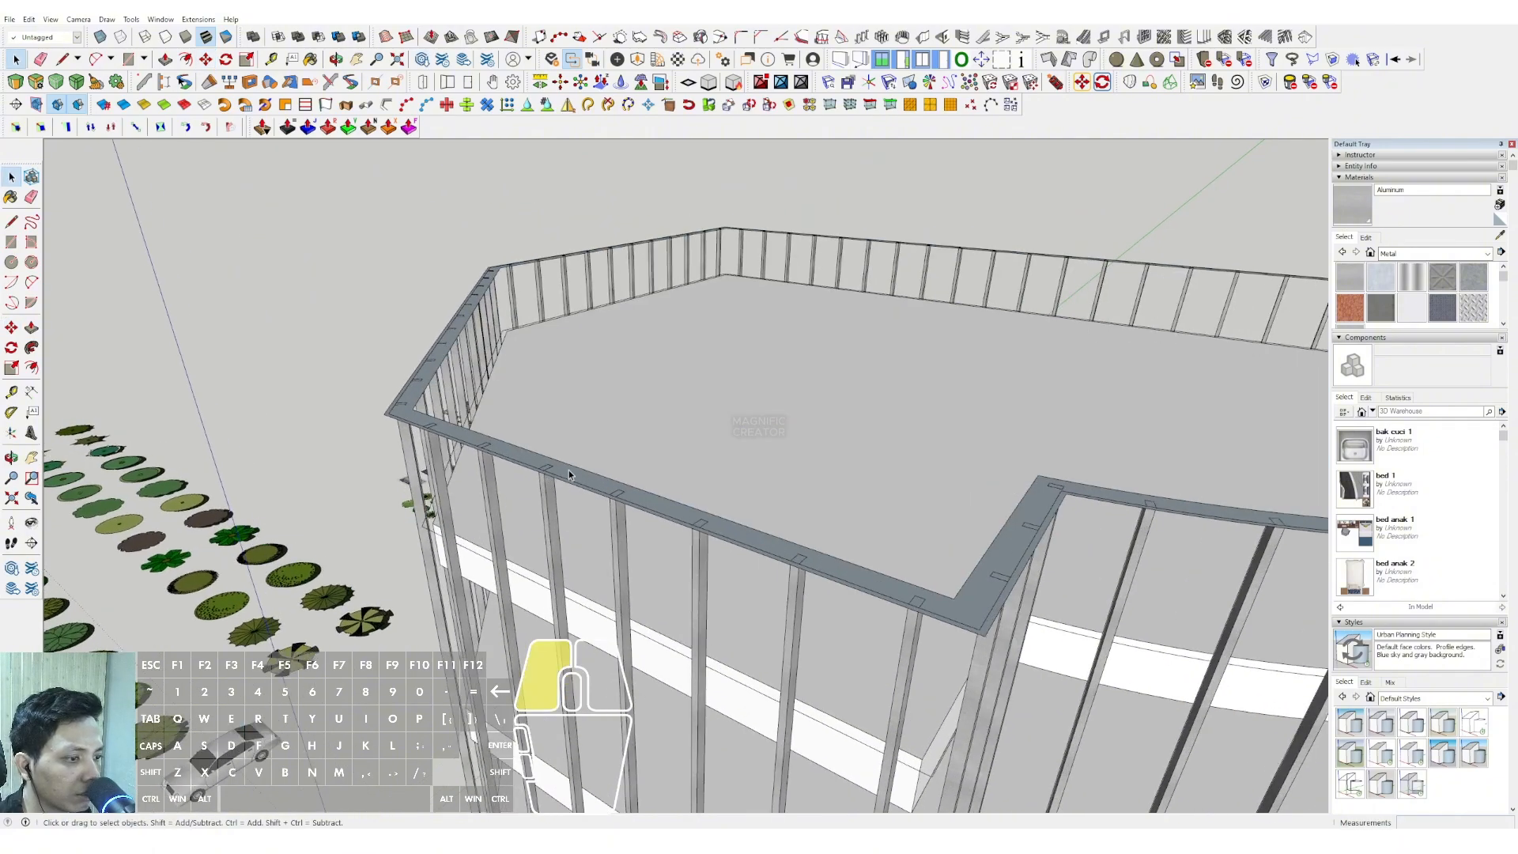
pyautogui.click(566, 477)
pyautogui.click(567, 468)
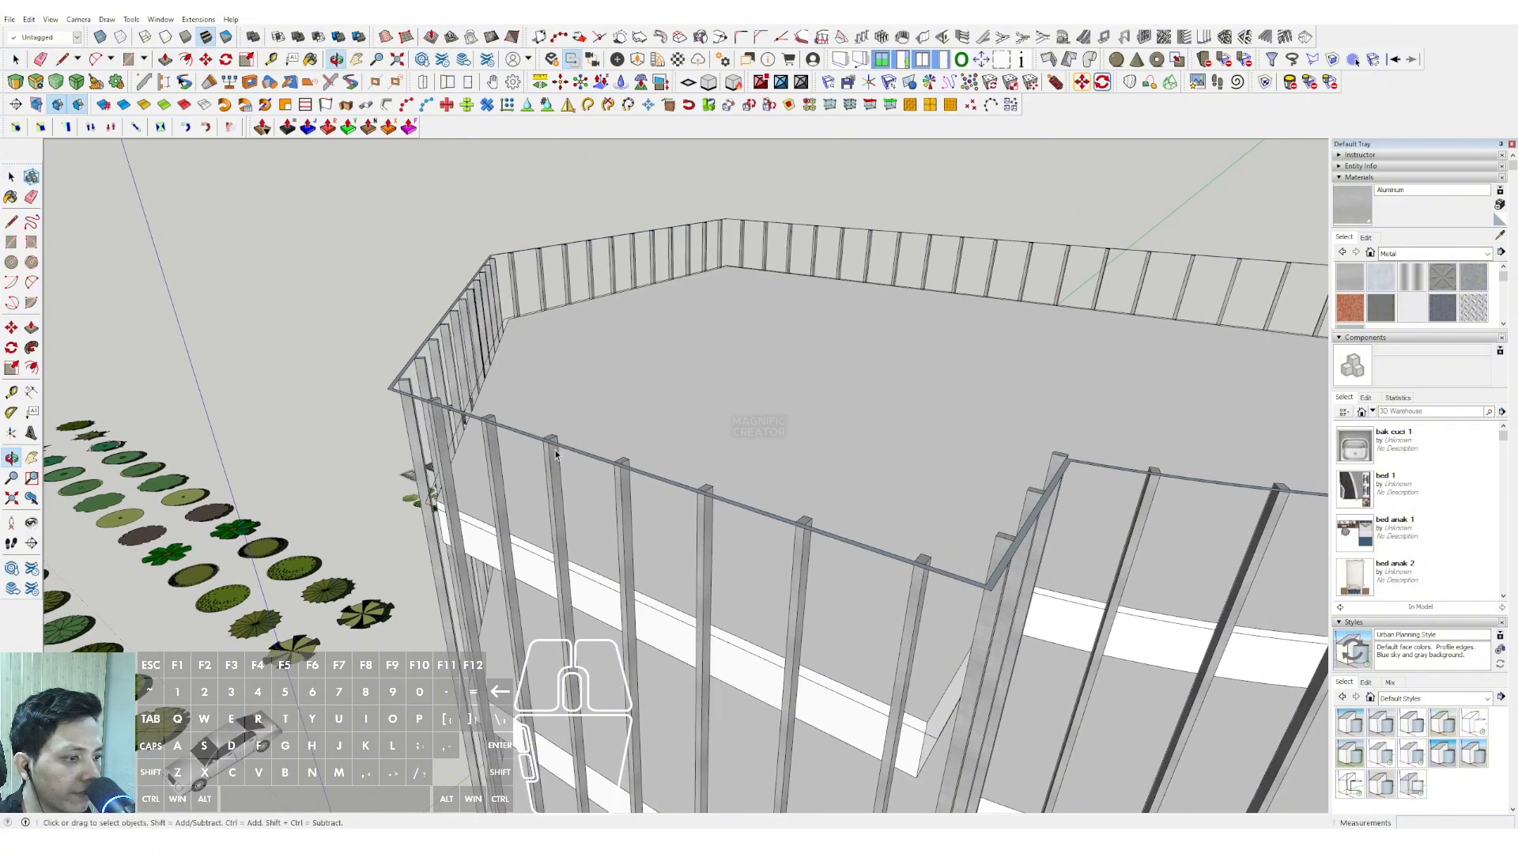
# Try to extrude the thin strip along the post tops by 200 and make it a group
pyautogui.scroll(5, 557, 467)
pyautogui.click(544, 469)
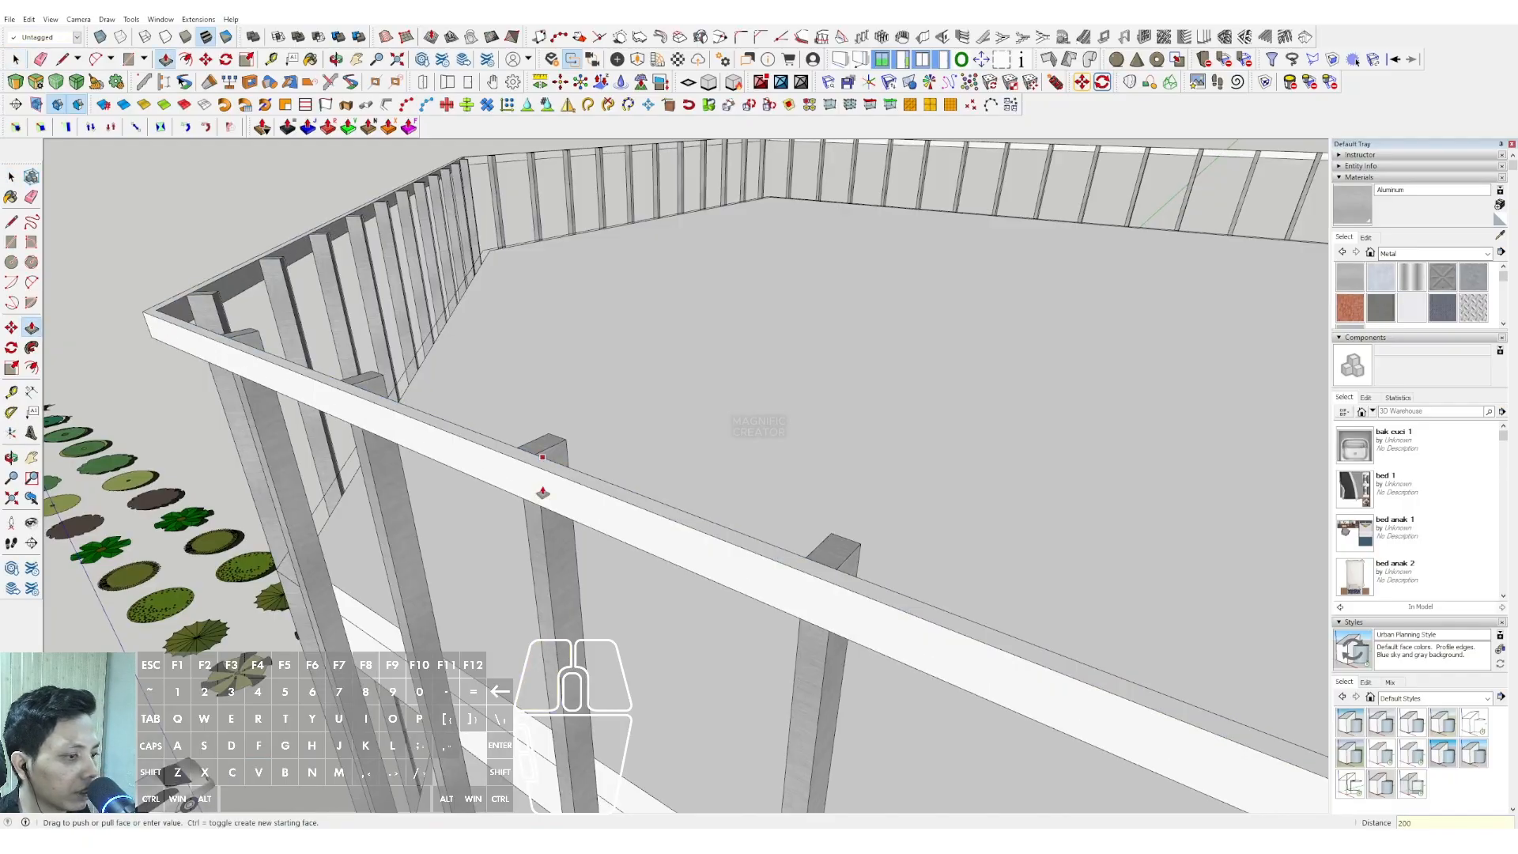
pyautogui.rightClick(544, 490)
pyautogui.click(581, 593)
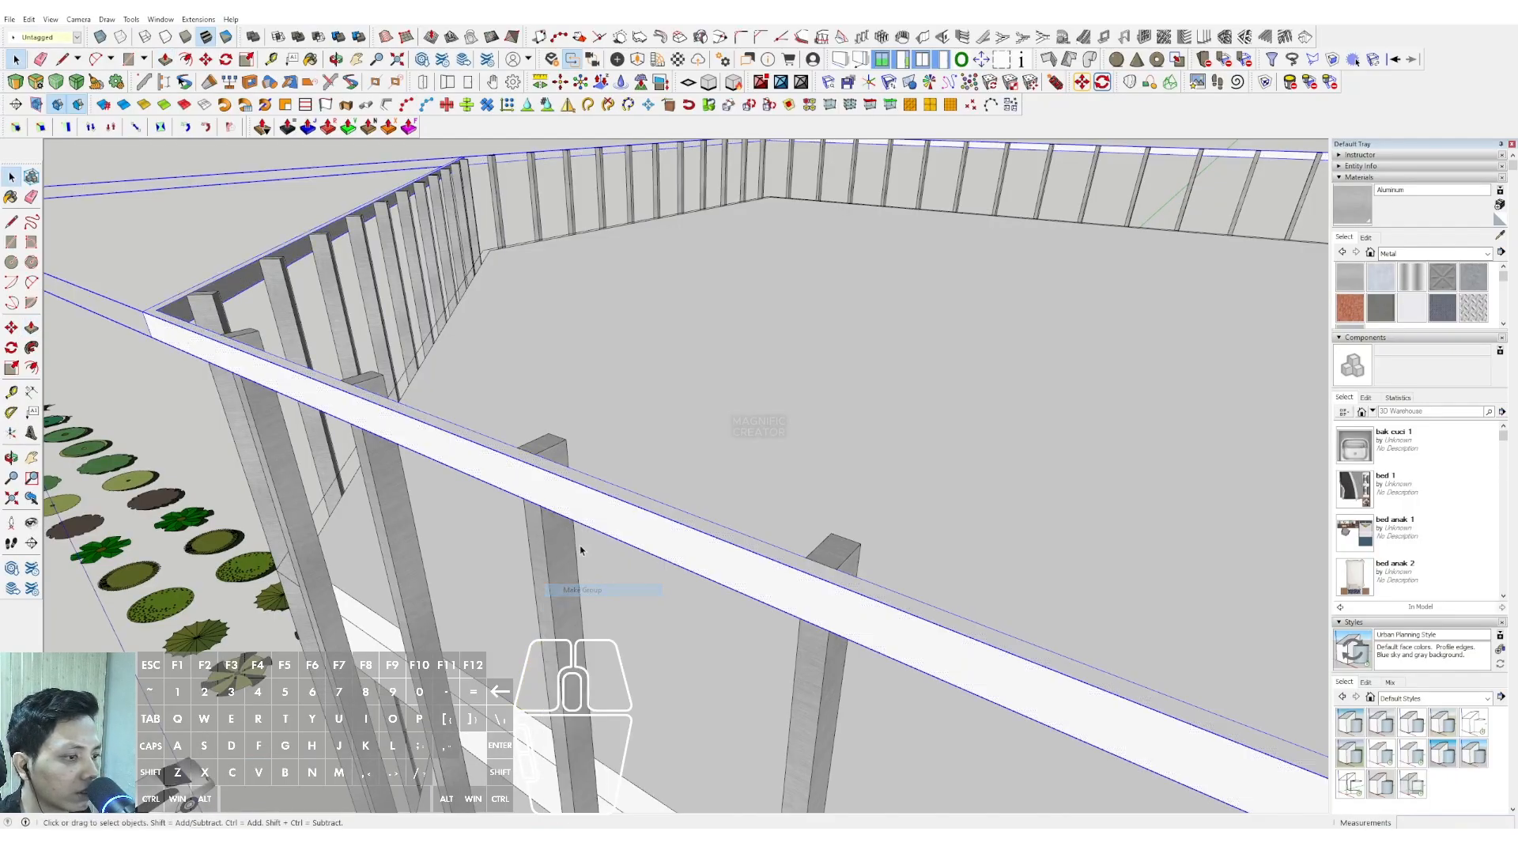
pyautogui.moveTo(580, 544); pyautogui.dragTo(1158, 409, button='middle')
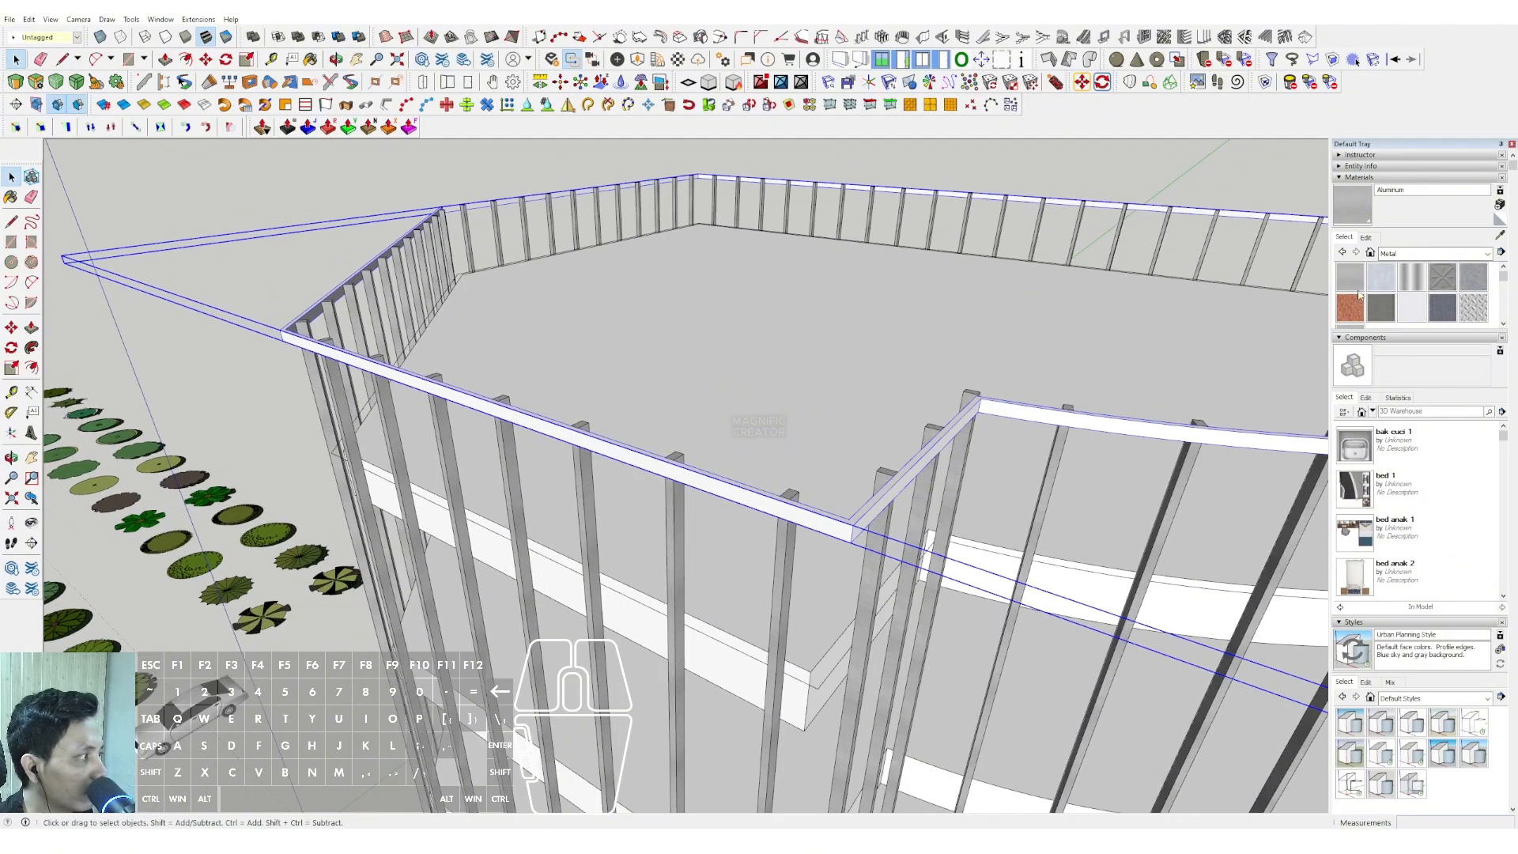
# Try the Aluminum material on the extruded edge beam and revert to the flat strip
pyautogui.click(732, 503)
pyautogui.press('space')
pyautogui.moveTo(644, 485)
pyautogui.mouseDown(button='middle')
pyautogui.moveTo(644, 400)
pyautogui.moveTo(577, 375)
pyautogui.moveTo(622, 388)
pyautogui.moveTo(637, 430)
pyautogui.moveTo(622, 433)
pyautogui.moveTo(694, 382)
pyautogui.moveTo(712, 440)
pyautogui.moveTo(681, 519)
pyautogui.moveTo(670, 477)
pyautogui.mouseUp(button='middle')
pyautogui.scroll(-3, 631, 421)
pyautogui.scroll(4, 669, 475)
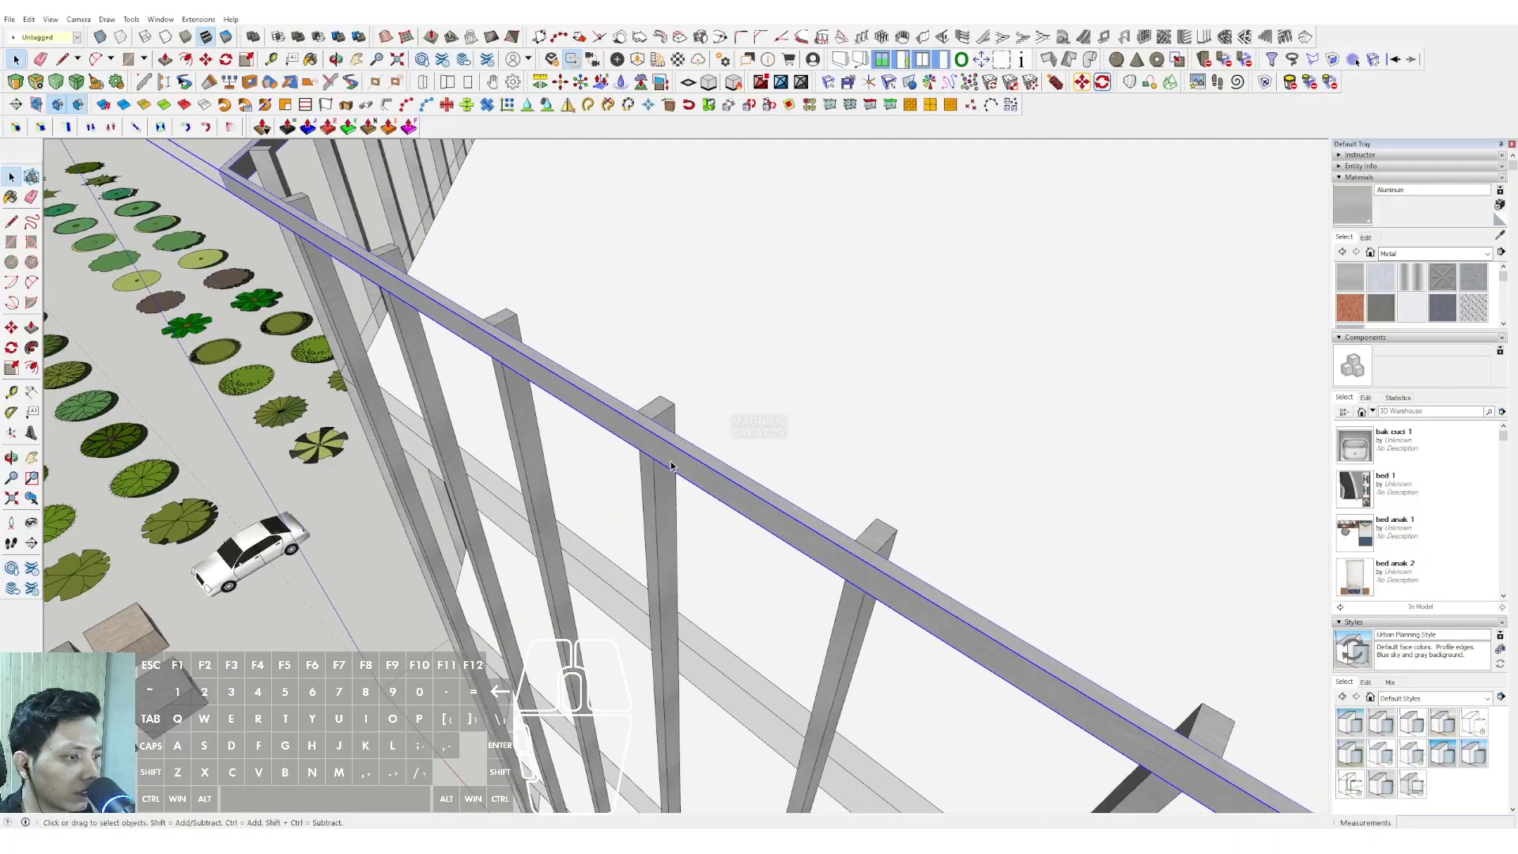
pyautogui.click(665, 457)
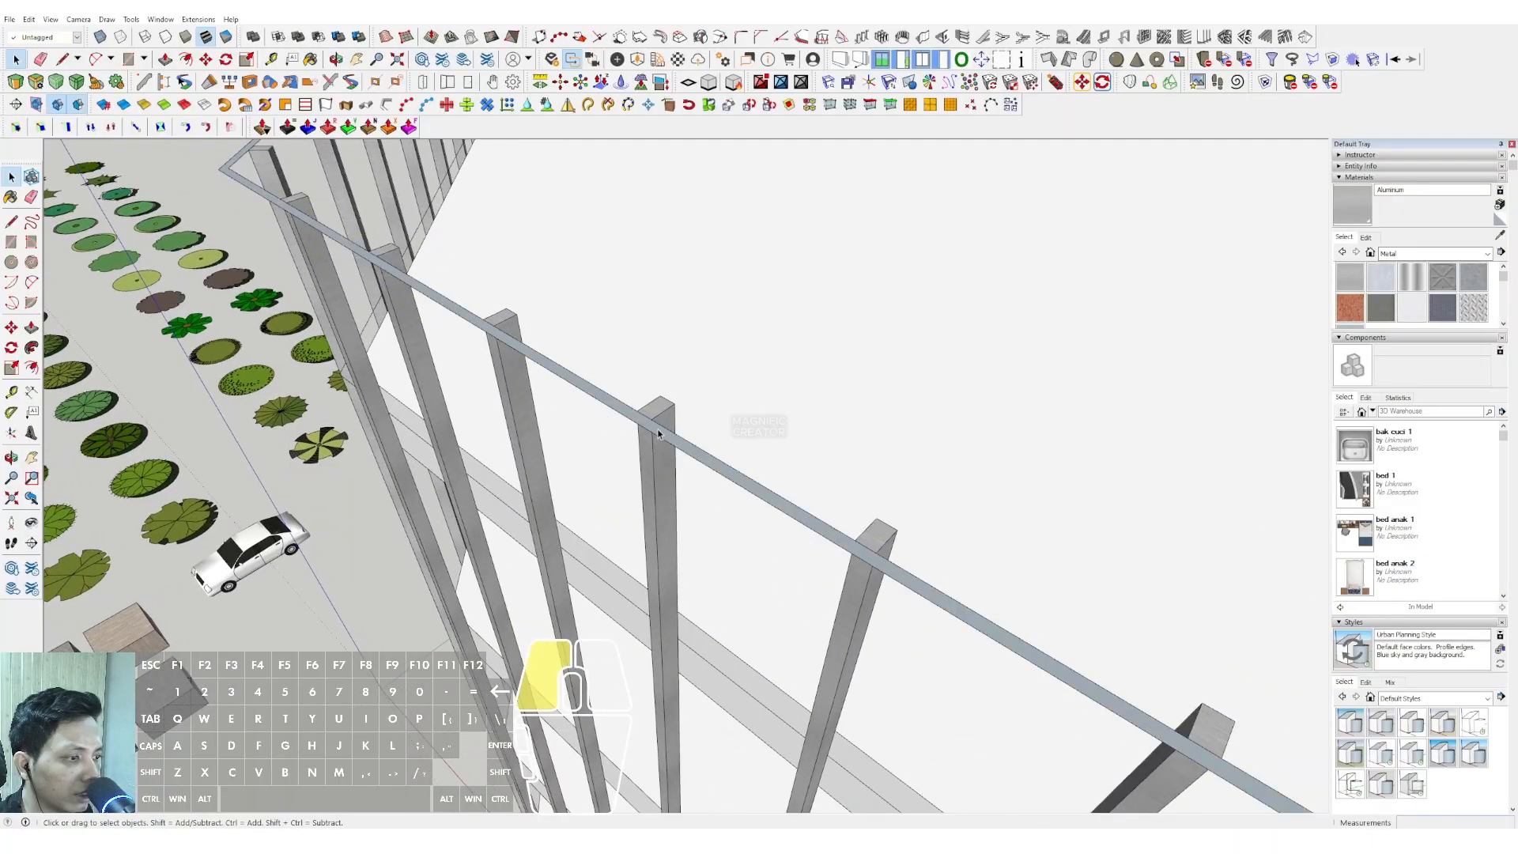
# Offset the outline of the thin strip along the post tops inward by 80
pyautogui.scroll(3, 658, 433)
pyautogui.press('f')
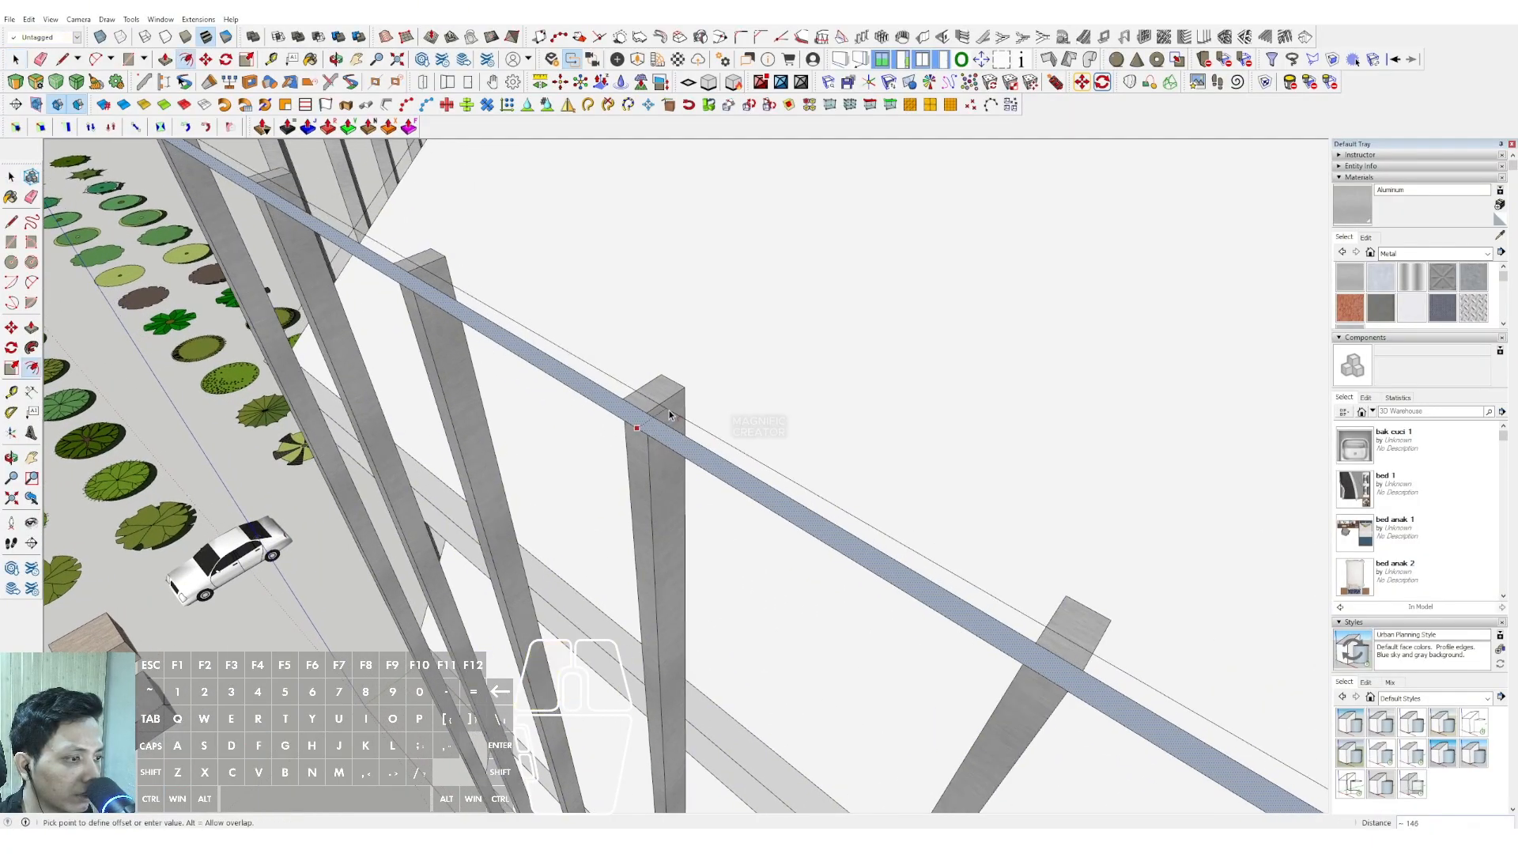
pyautogui.write('80')
pyautogui.press('Return')
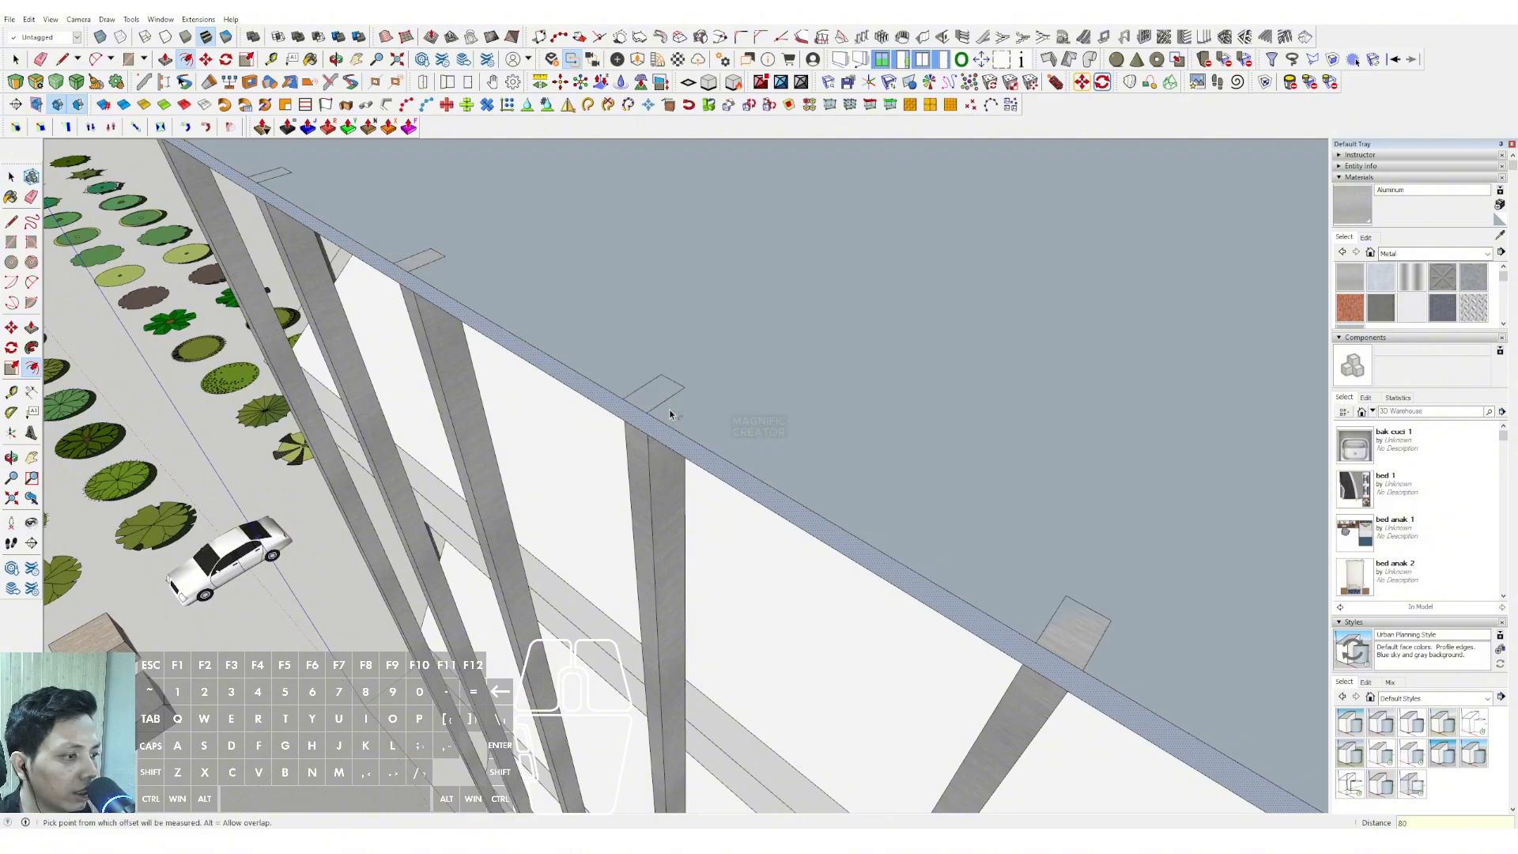
# Offset the outline of the large inner roof face inward by 80 to form another narrow strip over the posts
pyautogui.scroll(-2, 693, 420)
pyautogui.moveTo(695, 424); pyautogui.dragTo(624, 431, button='middle')
pyautogui.scroll(1, 712, 439)
pyautogui.click(719, 439)
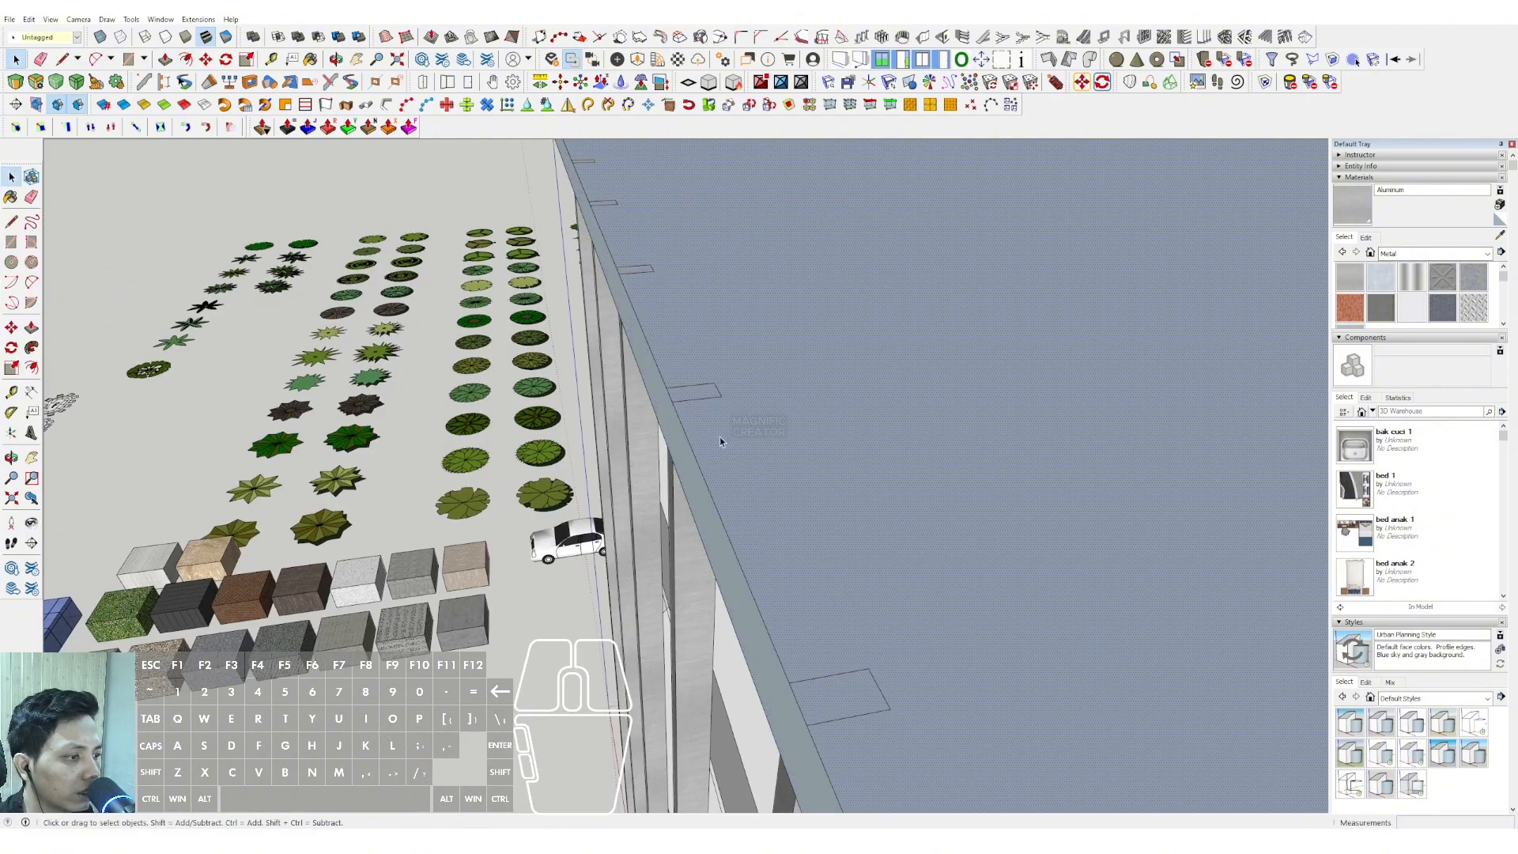
pyautogui.scroll(1, 680, 415)
pyautogui.press('f')
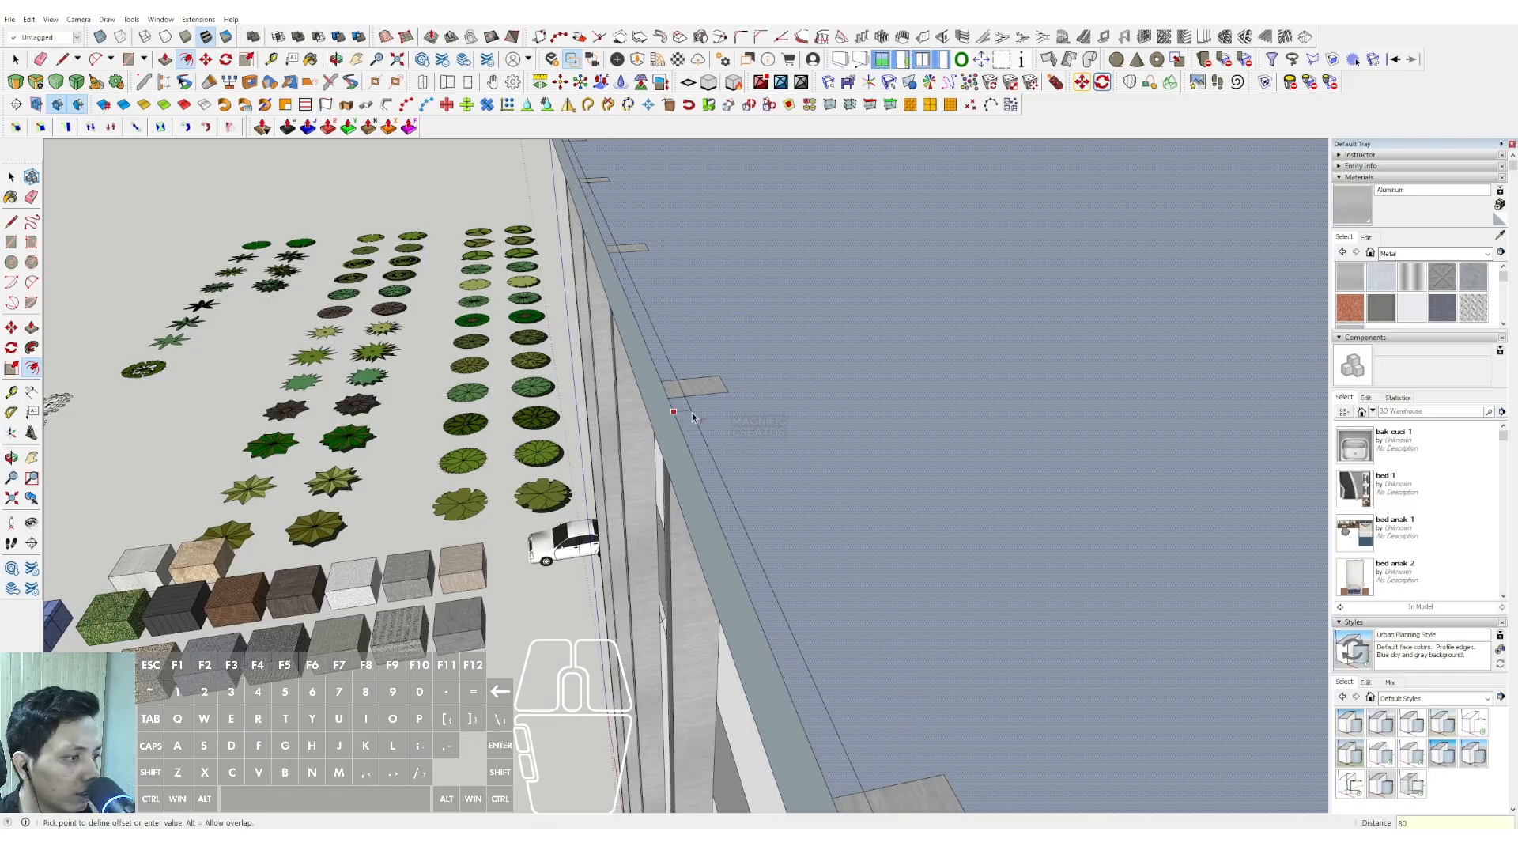
# Delete the roof faces on both sides of the new narrow strip and extrude the strip downward into a beam
pyautogui.press('e')
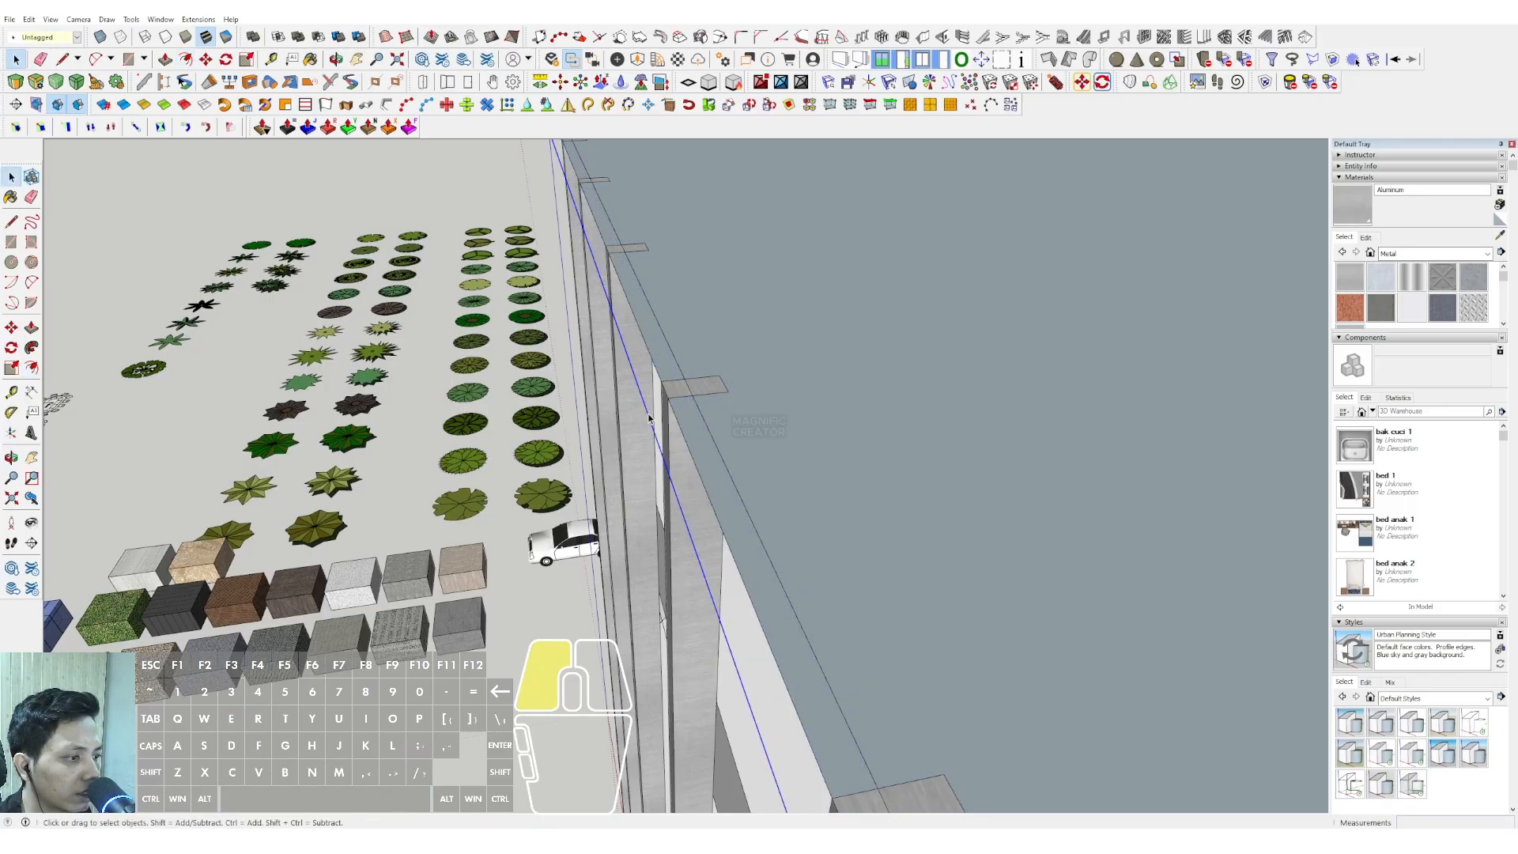
pyautogui.press('Delete')
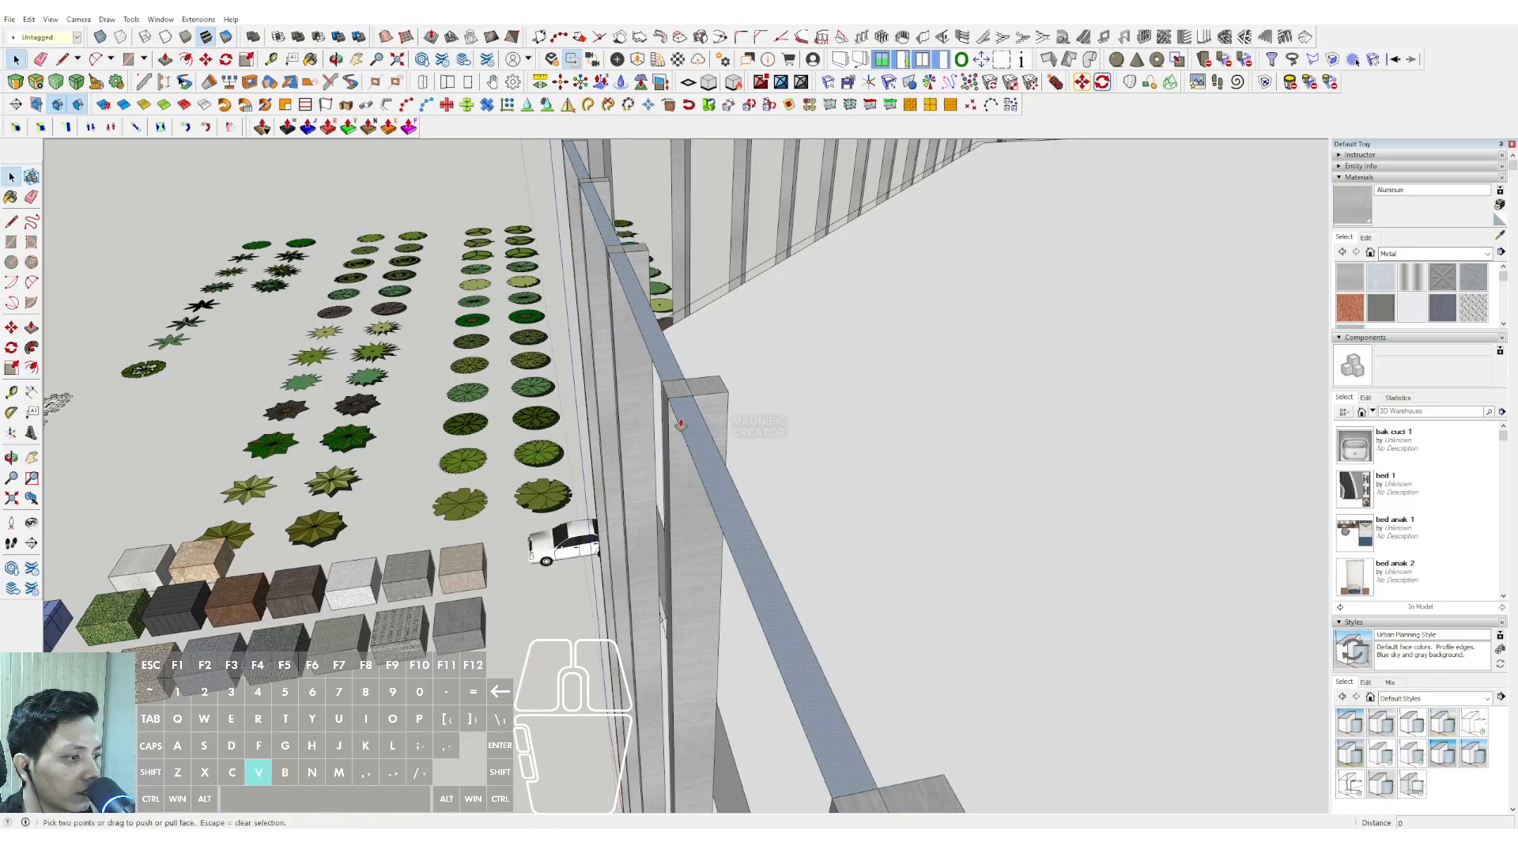
pyautogui.click(680, 424)
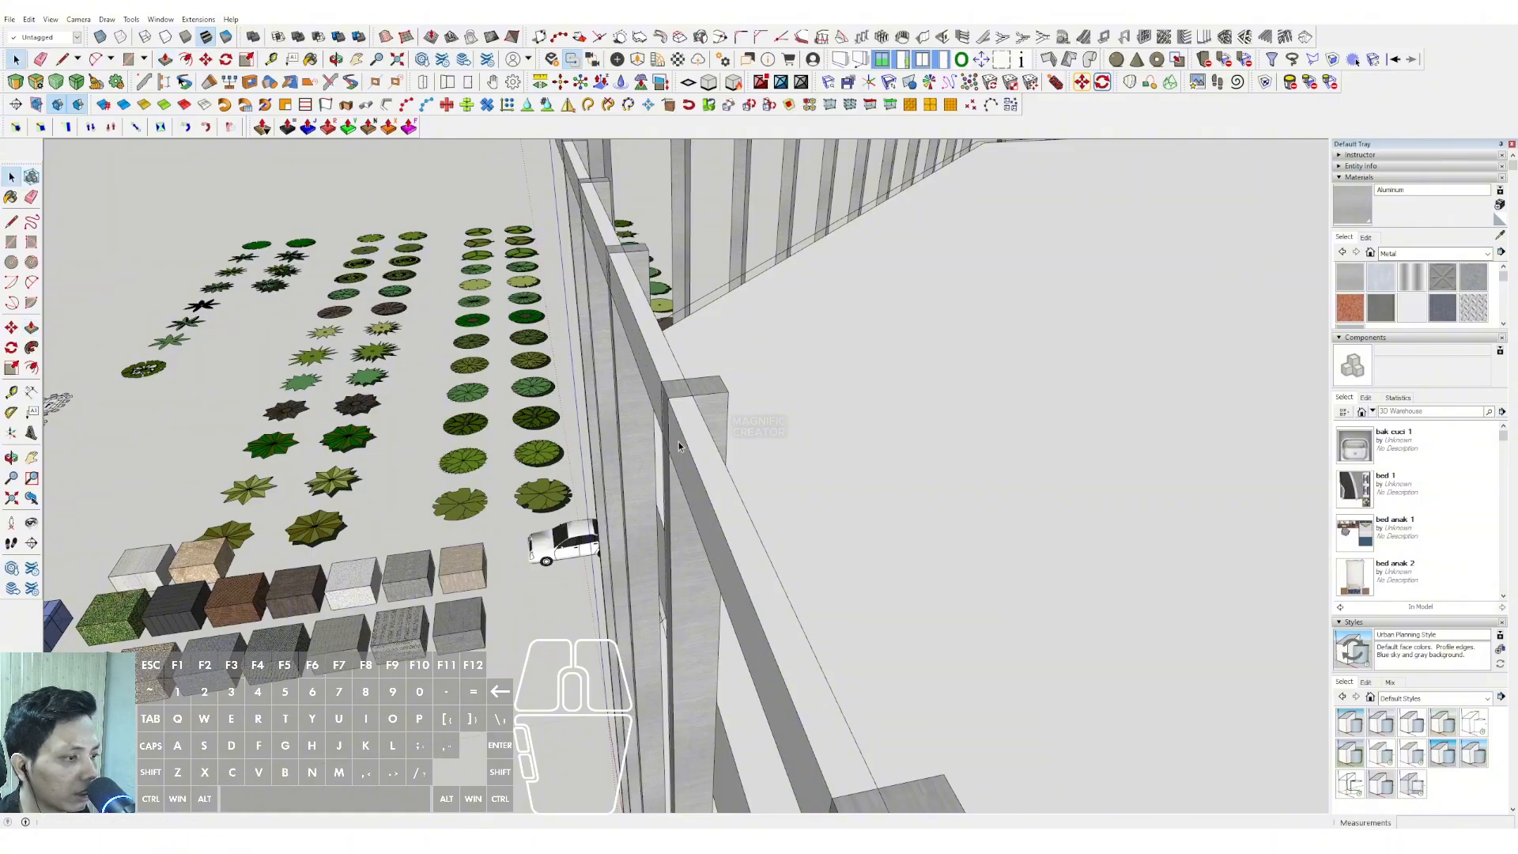
# Copy the edge beam straight down to the upper floor slab and place another copy 800 below it
pyautogui.moveTo(678, 445); pyautogui.dragTo(692, 296, button='middle')
pyautogui.press('m')
pyautogui.keyDown('shift'); pyautogui.moveTo(678, 239); pyautogui.dragTo(661, 130, button='middle'); pyautogui.keyUp('shift')
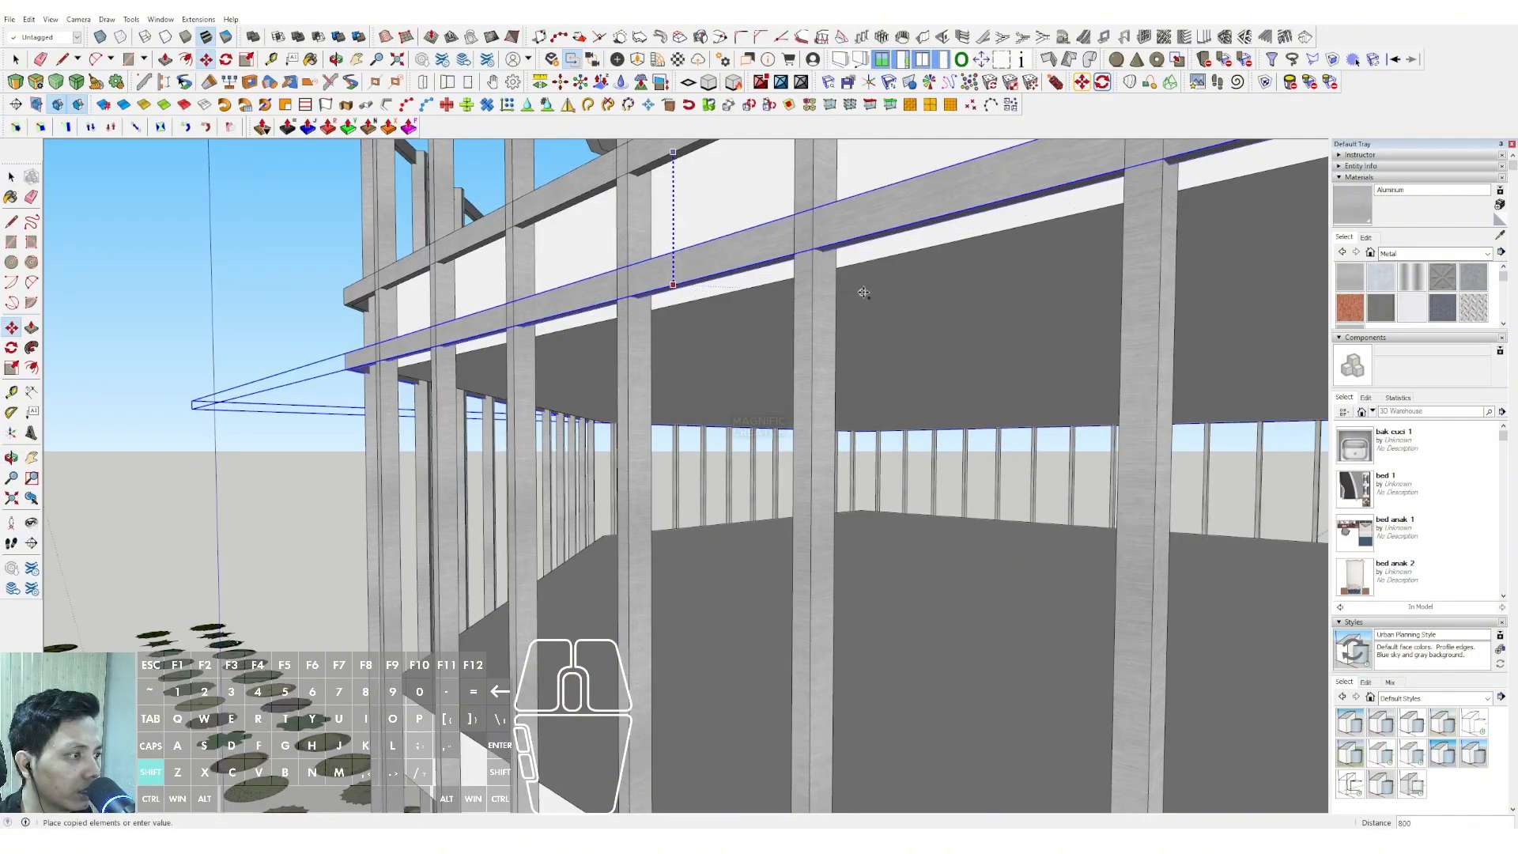
pyautogui.moveTo(858, 292); pyautogui.dragTo(723, 343, button='middle')
pyautogui.keyDown('shift'); pyautogui.click(705, 330); pyautogui.keyUp('shift')
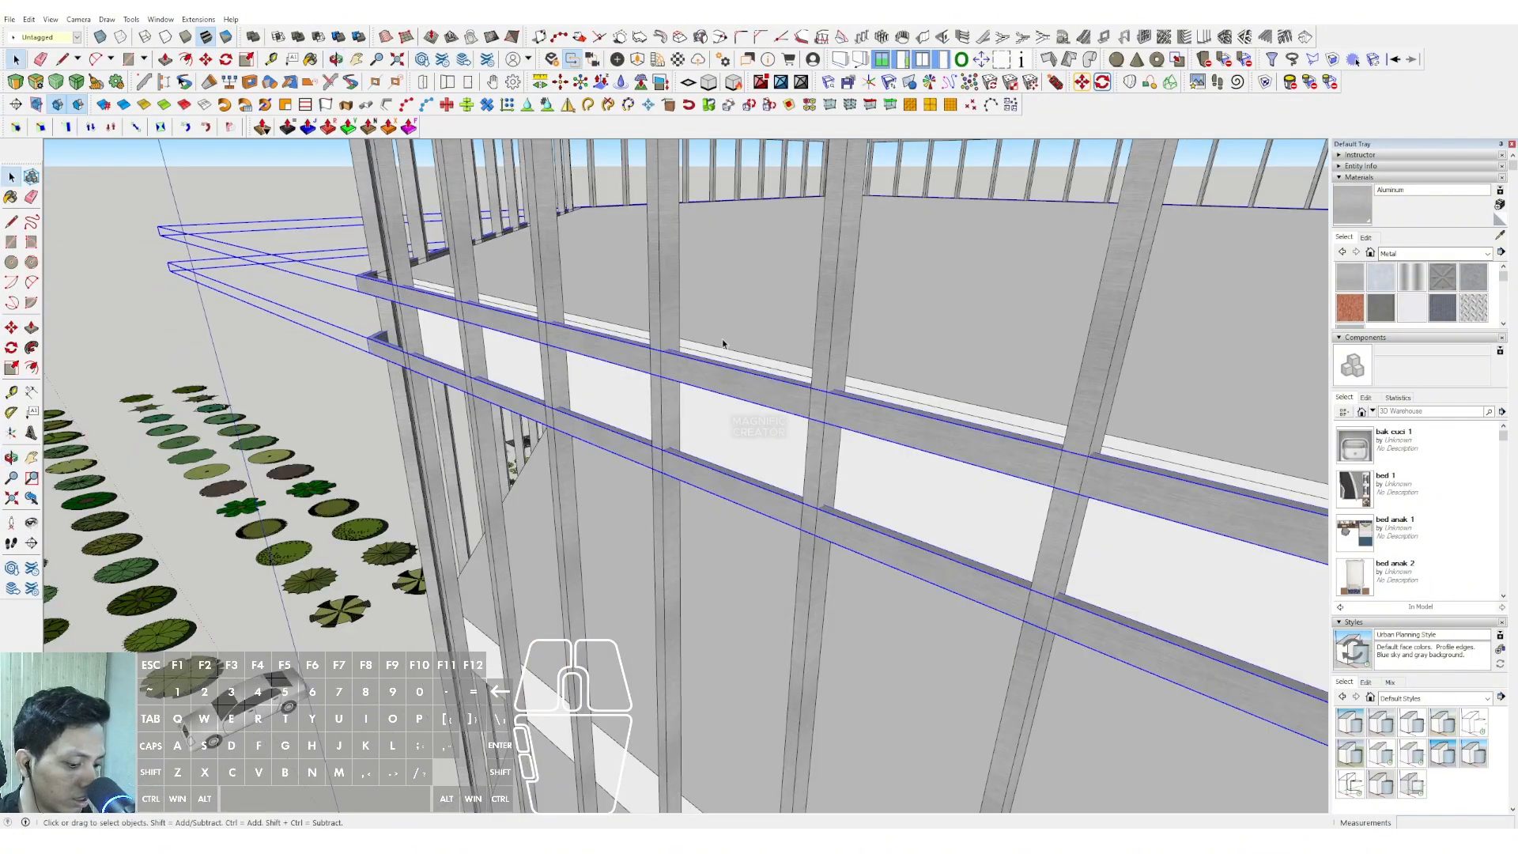
# Copy the pair of horizontal beams 5000 straight down to the next floor slab
pyautogui.click(739, 314)
pyautogui.press('ctrl')
pyautogui.scroll(-2, 742, 285)
pyautogui.keyDown('shift'); pyautogui.moveTo(743, 411); pyautogui.dragTo(747, 300, button='middle'); pyautogui.keyUp('shift')
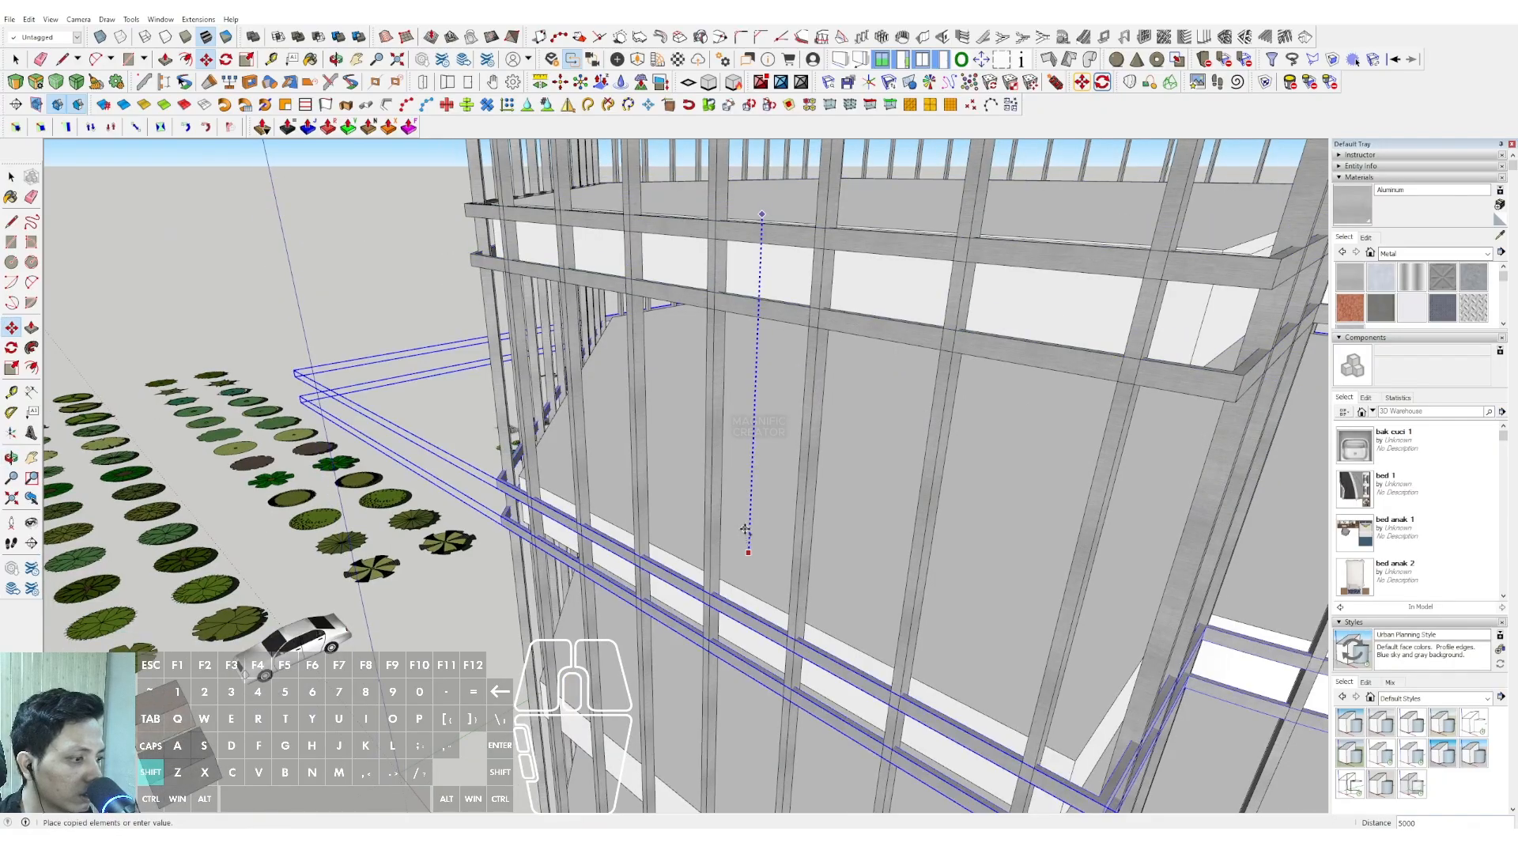
pyautogui.click(750, 546)
# Copy the lower beam pair another 5000 straight down to the following floor slab
pyautogui.press('ctrl')
pyautogui.scroll(-2, 754, 513)
pyautogui.keyDown('shift'); pyautogui.moveTo(756, 506); pyautogui.dragTo(774, 272, button='middle'); pyautogui.keyUp('shift')
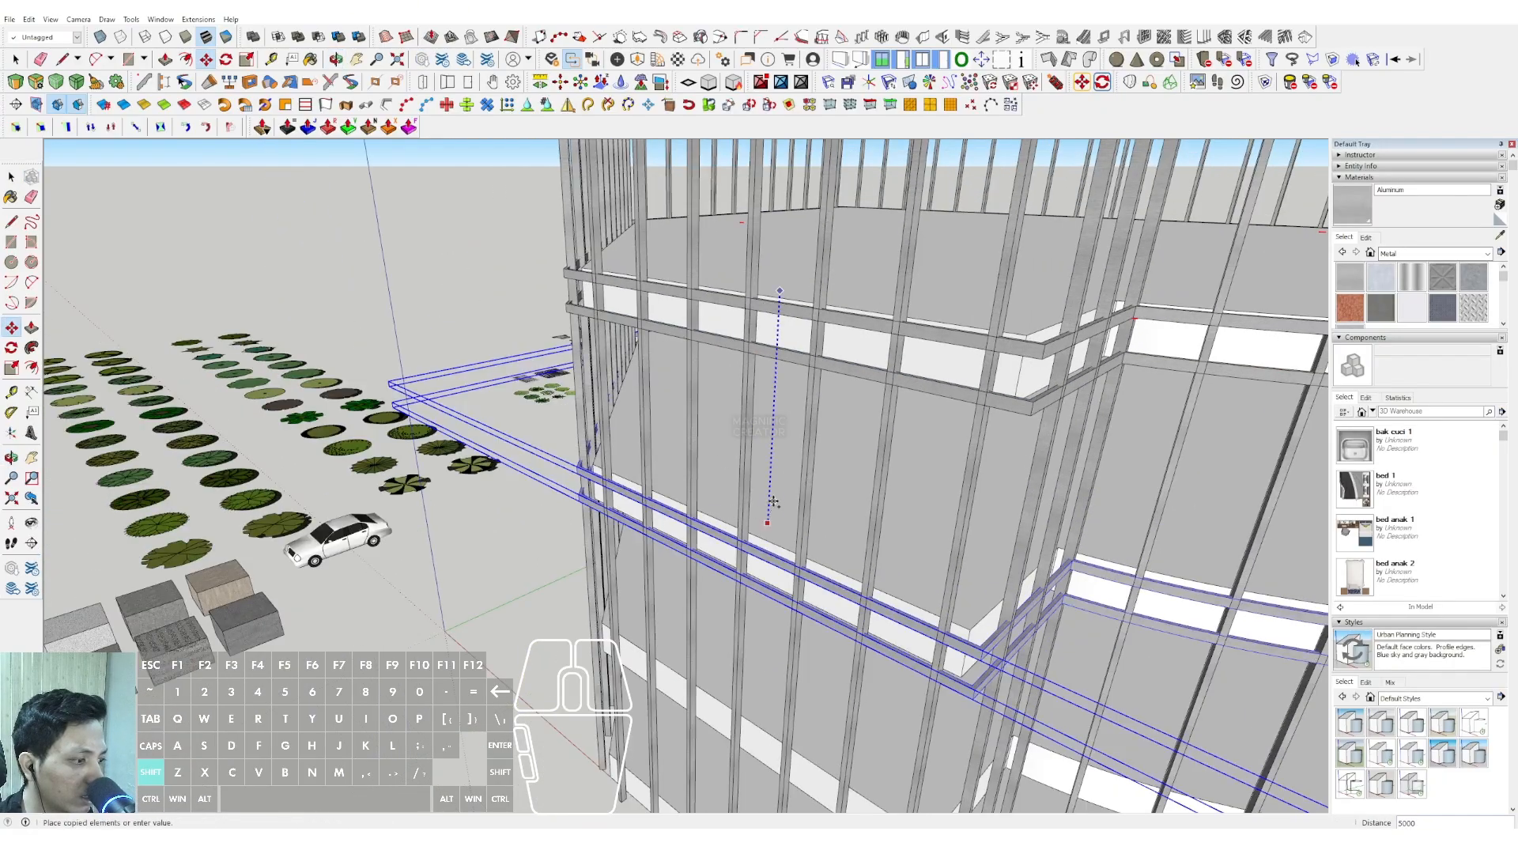
pyautogui.click(770, 517)
# Copy the lowest beam pair straight down once more, to the slab of the storey beneath
pyautogui.scroll(2, 765, 523)
pyautogui.click(765, 523)
pyautogui.press('ctrl')
pyautogui.scroll(-2, 767, 498)
pyautogui.keyDown('shift'); pyautogui.moveTo(769, 478); pyautogui.dragTo(776, 320, button='middle'); pyautogui.keyUp('shift')
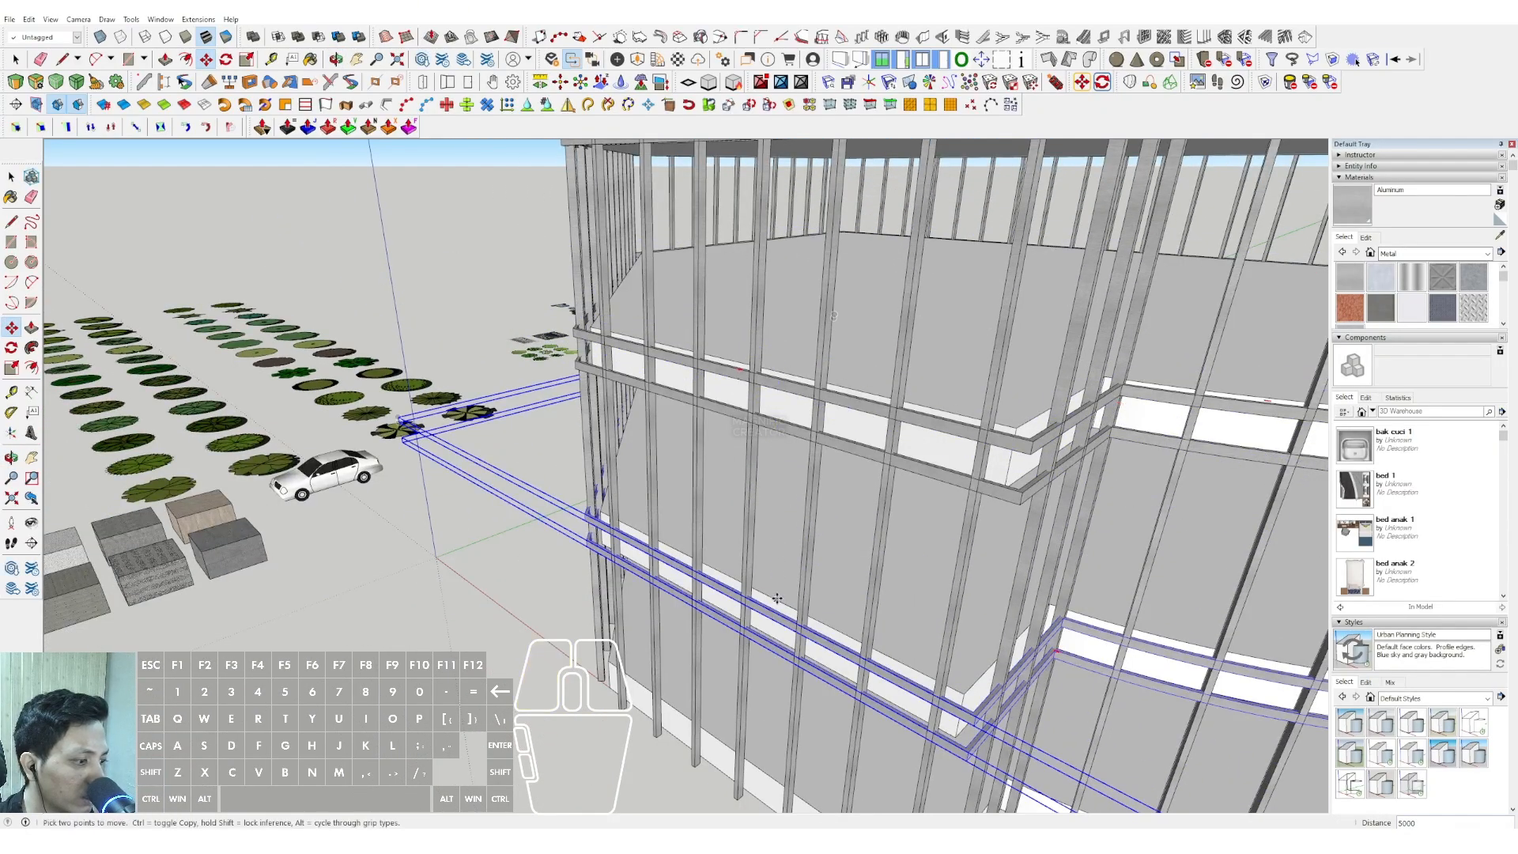
pyautogui.press('shift')
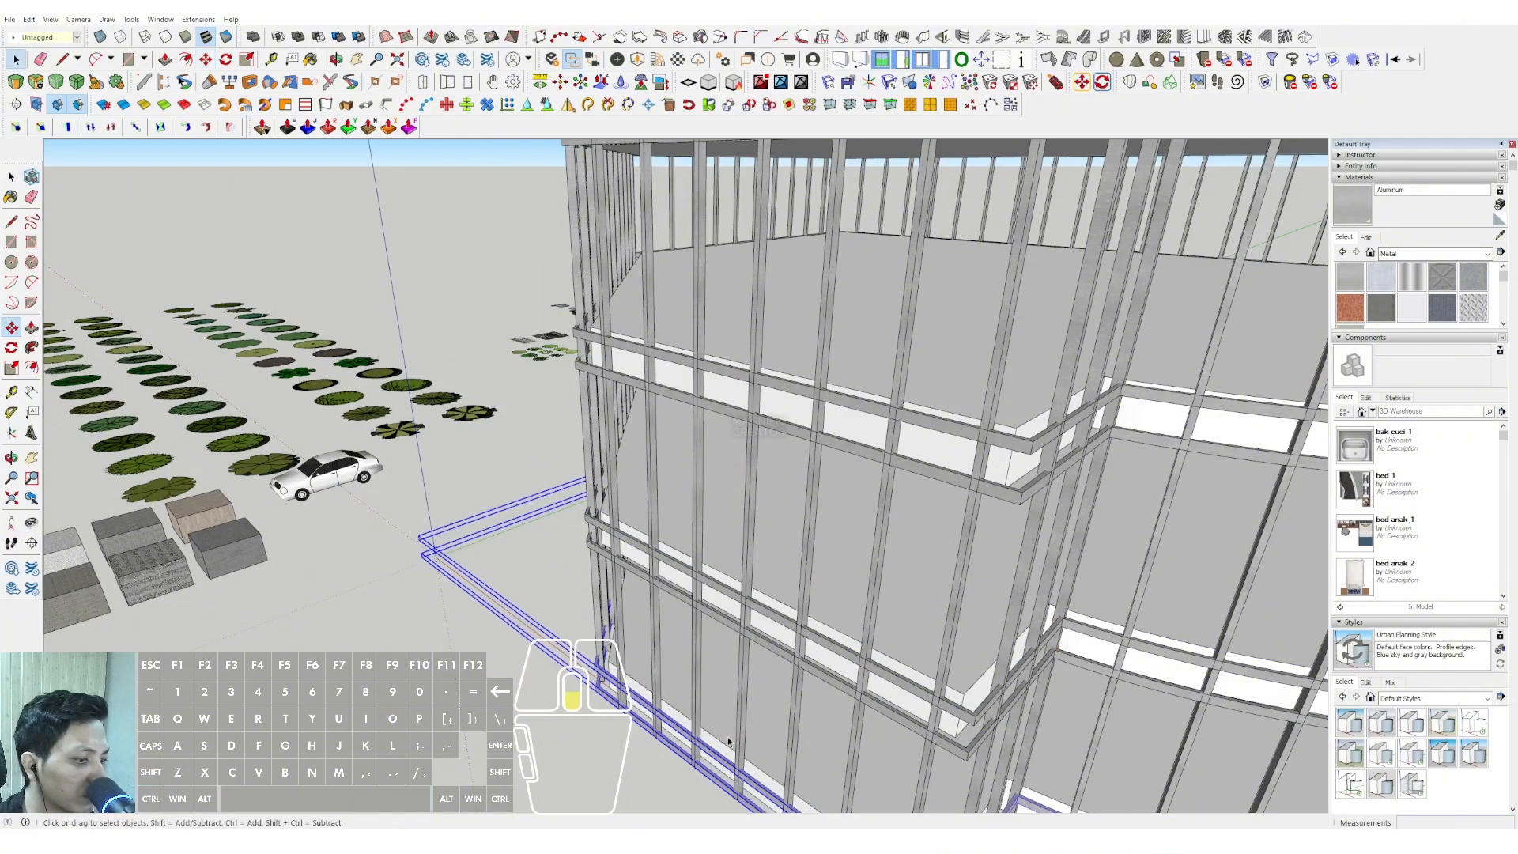
# Copy the border strip of the raised roof face straight down onto the tops of the posts
pyautogui.moveTo(728, 741); pyautogui.dragTo(677, 580, button='middle')
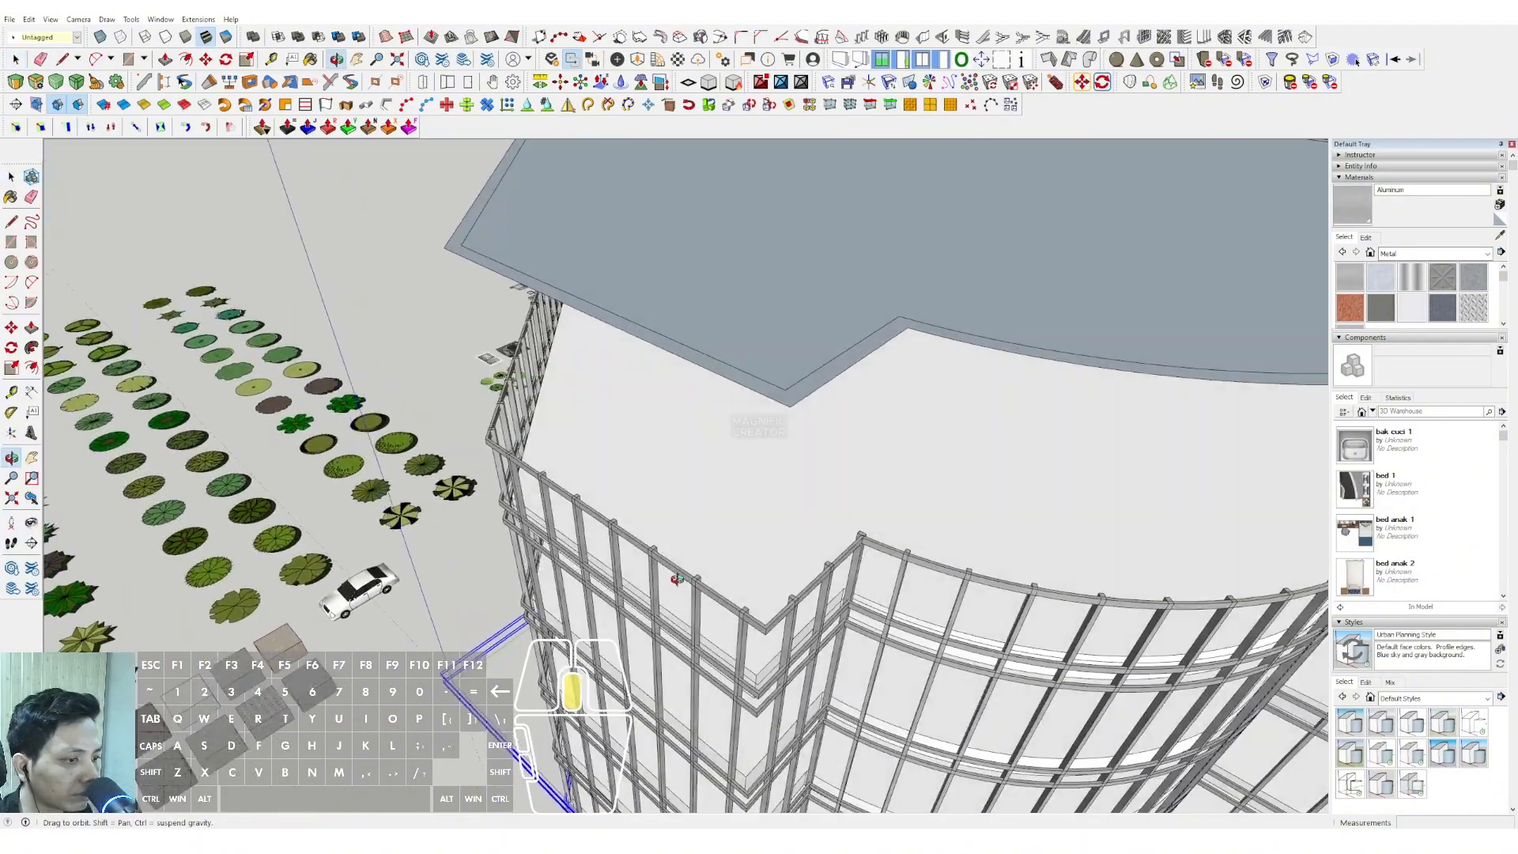
pyautogui.moveTo(608, 369); pyautogui.dragTo(563, 277, button='middle')
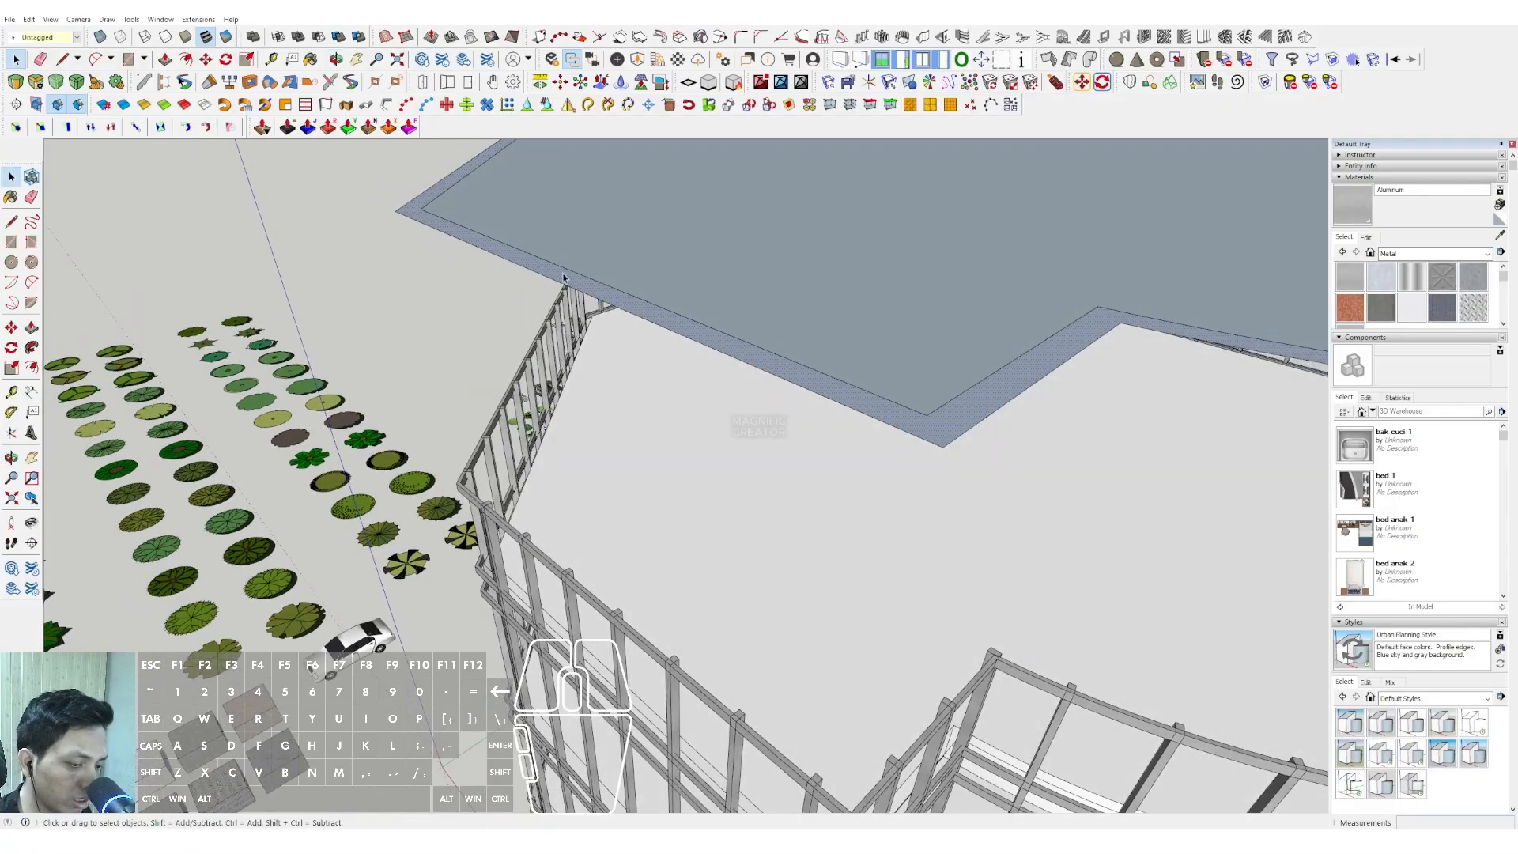
pyautogui.press('ctrl')
pyautogui.click(619, 308)
pyautogui.press('shift')
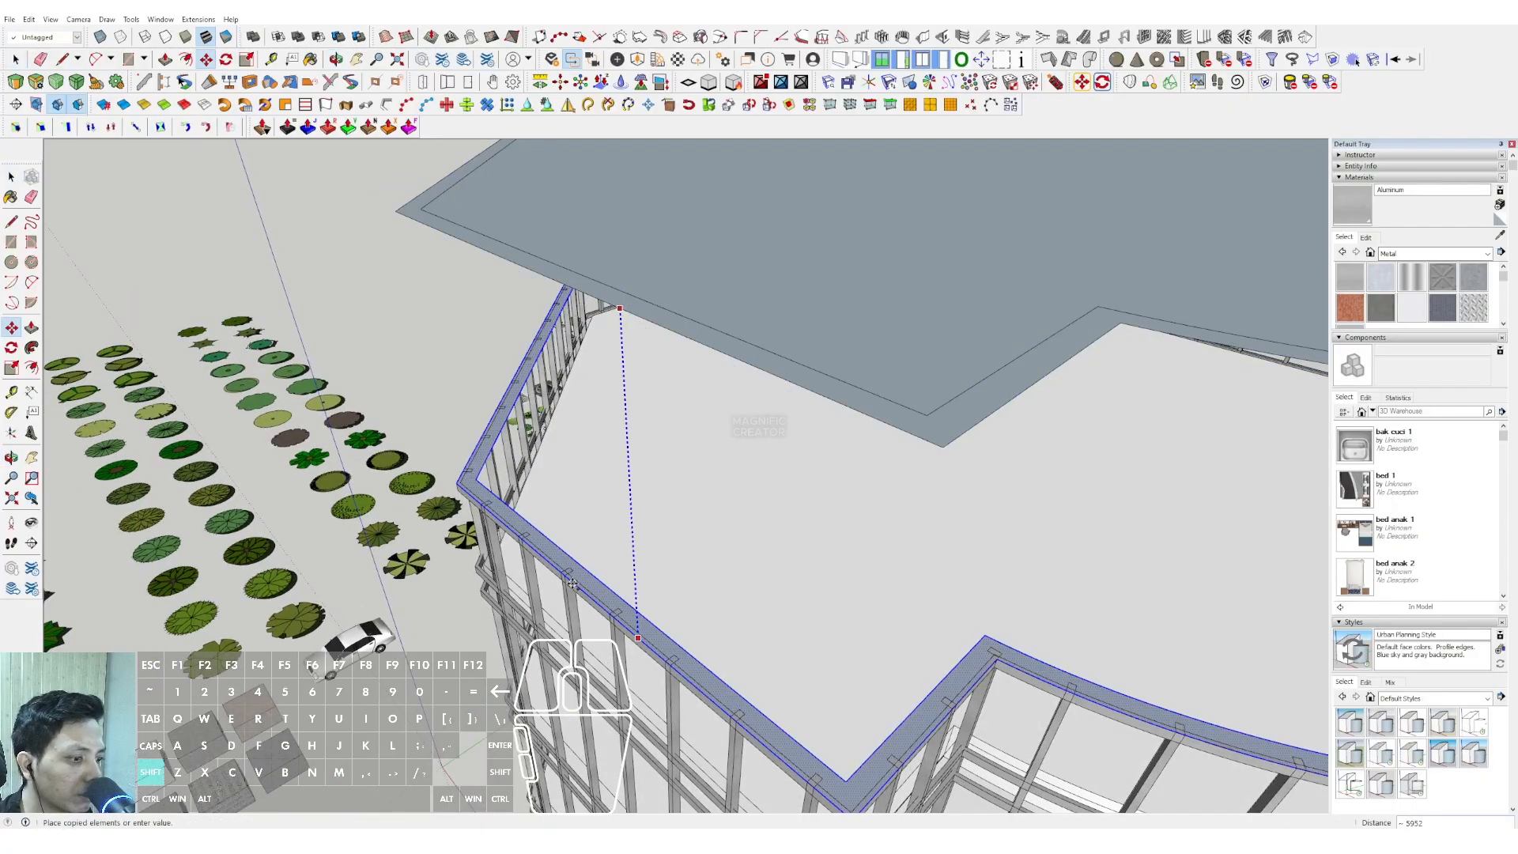
# Extrude the border strip on the post tops upward by 150 and make it a group
pyautogui.moveTo(569, 580); pyautogui.dragTo(589, 414, button='middle')
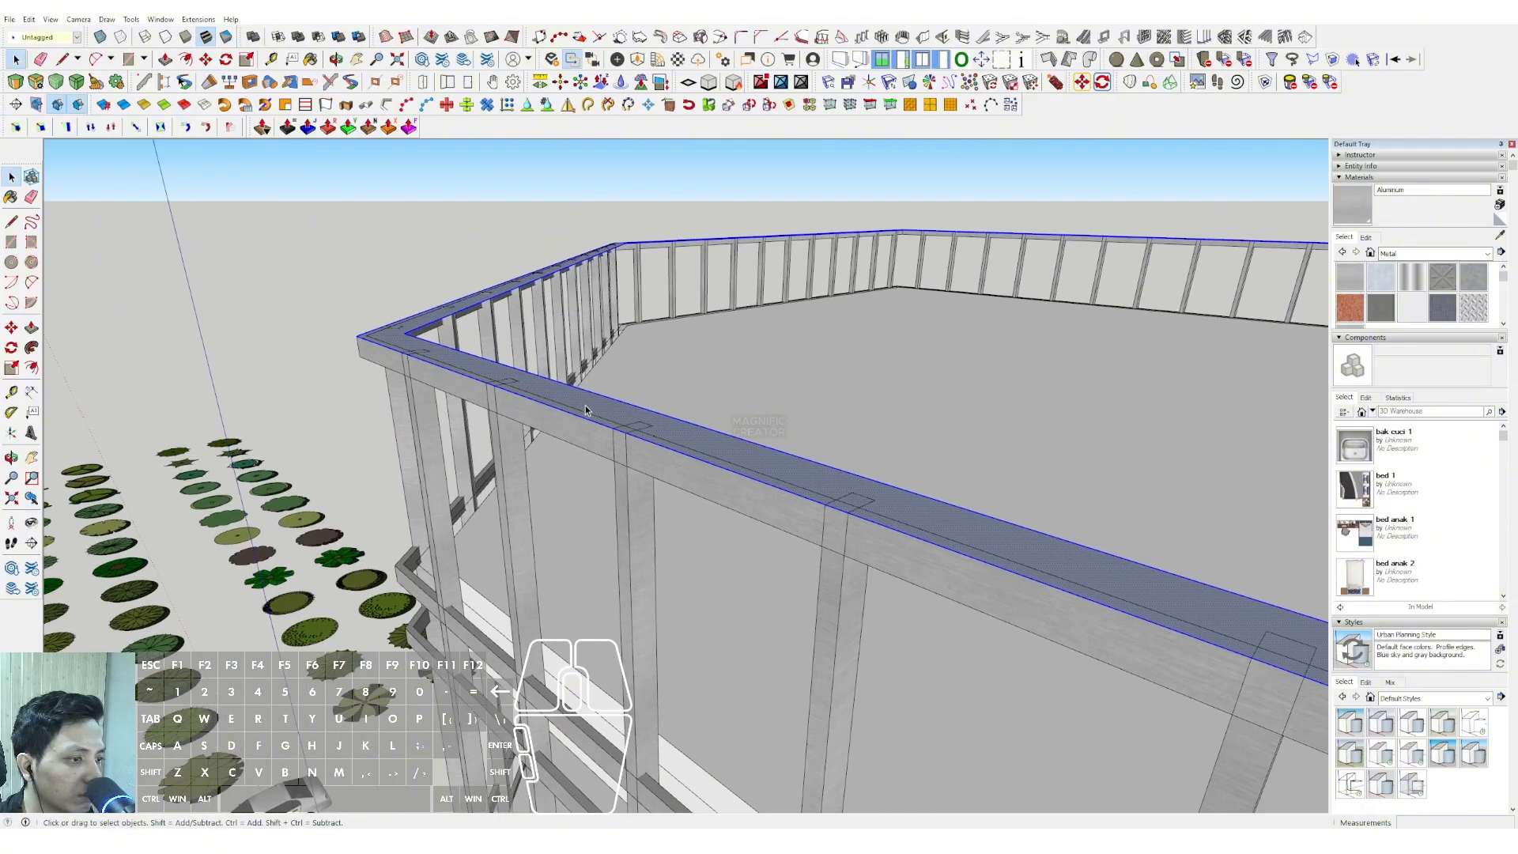
pyautogui.click(576, 404)
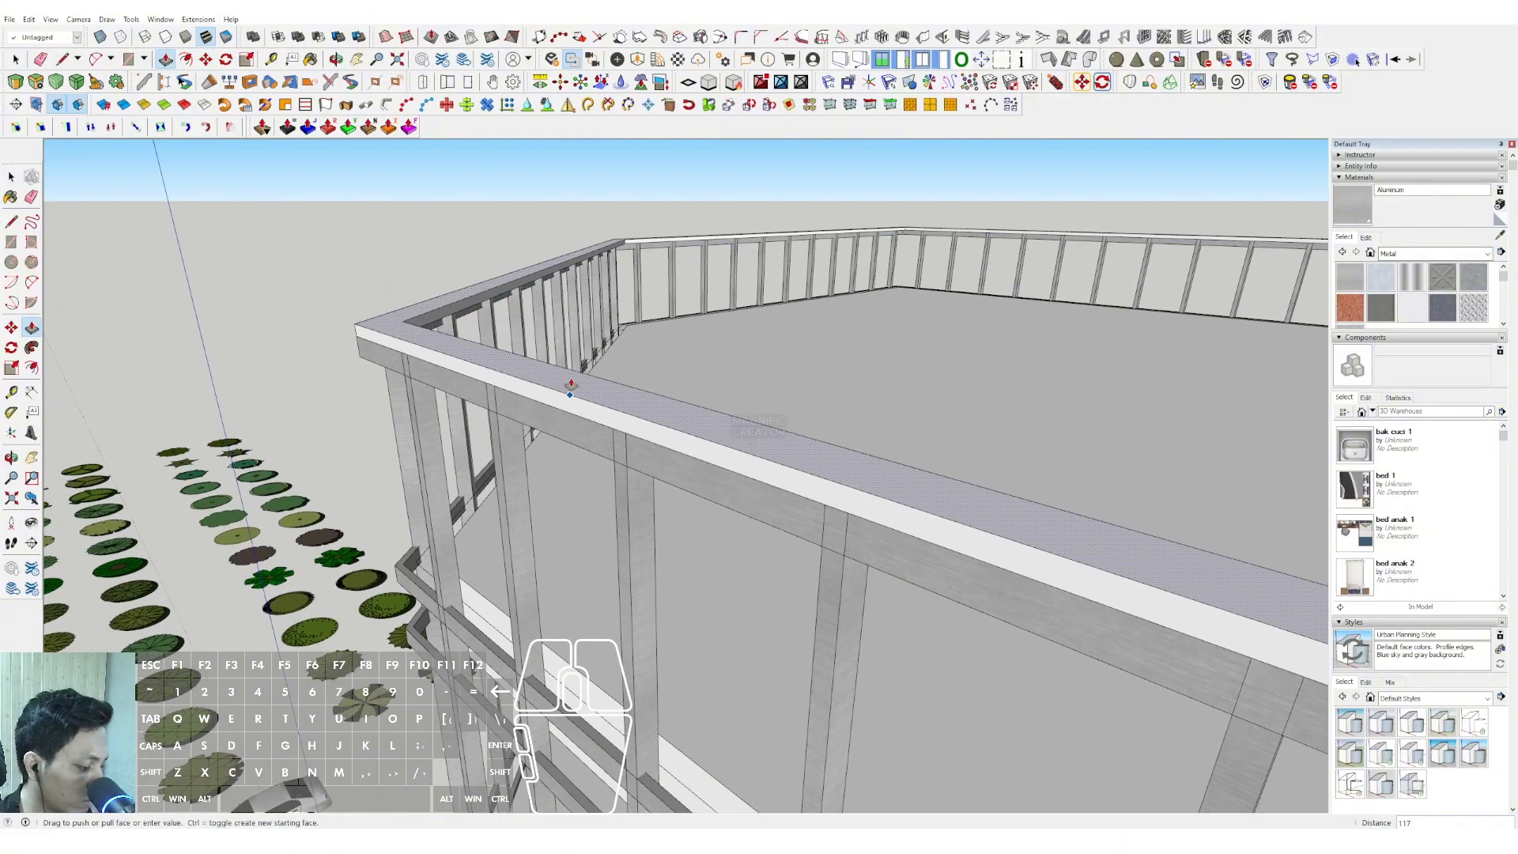
pyautogui.write('150')
pyautogui.press('Return')
pyautogui.rightClick(579, 390)
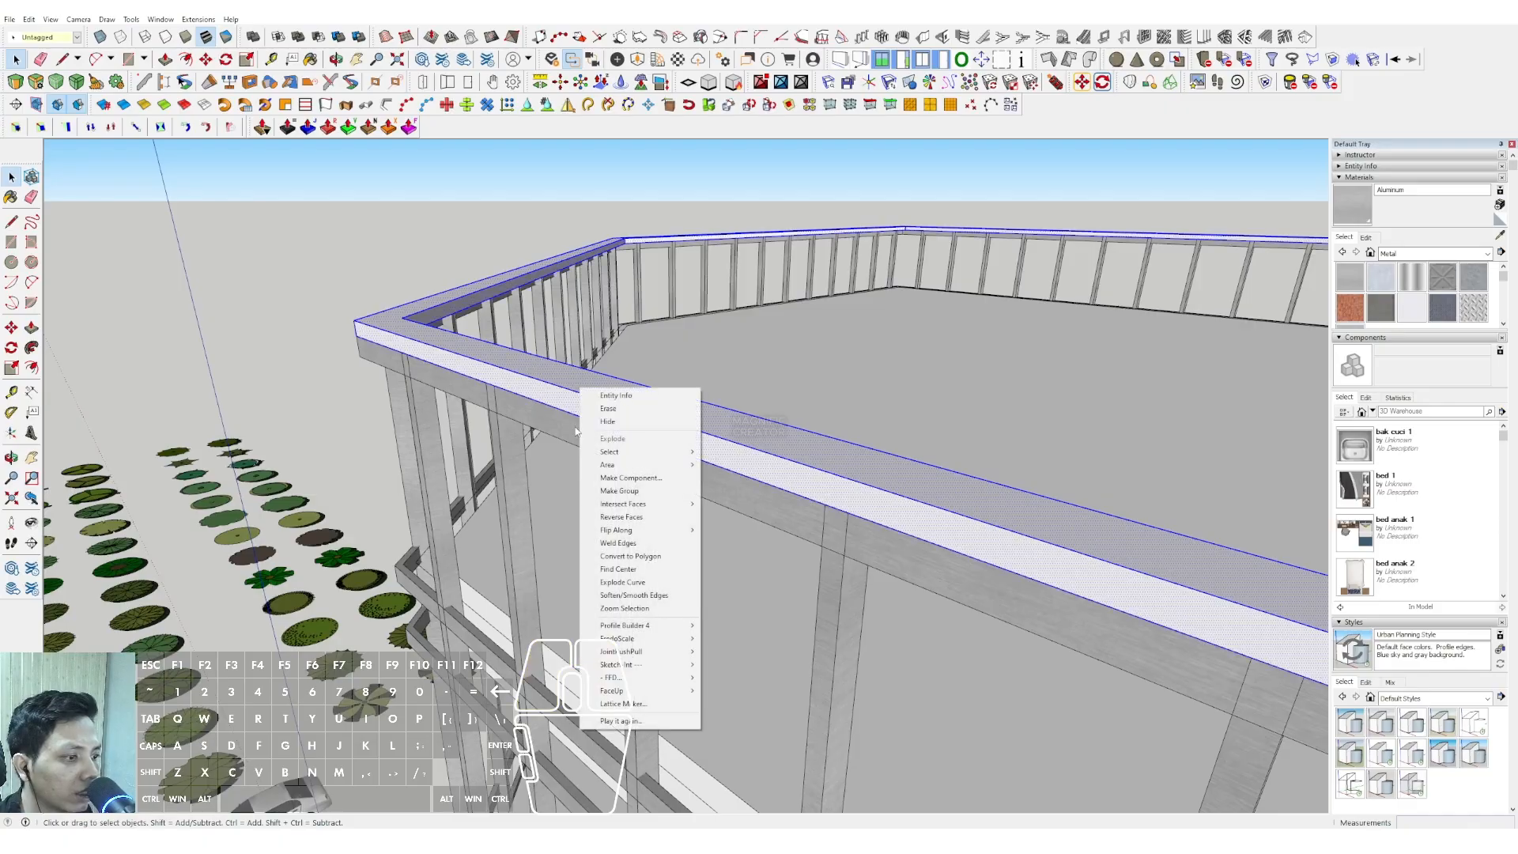
pyautogui.click(616, 491)
# Select the top face inside the roof cap group and leave the group
pyautogui.moveTo(616, 491); pyautogui.dragTo(607, 546, button='middle')
pyautogui.scroll(2, 568, 443)
pyautogui.moveTo(566, 437); pyautogui.dragTo(649, 494, button='middle')
pyautogui.scroll(1, 647, 403)
pyautogui.scroll(1, 647, 406)
pyautogui.doubleClick(627, 398)
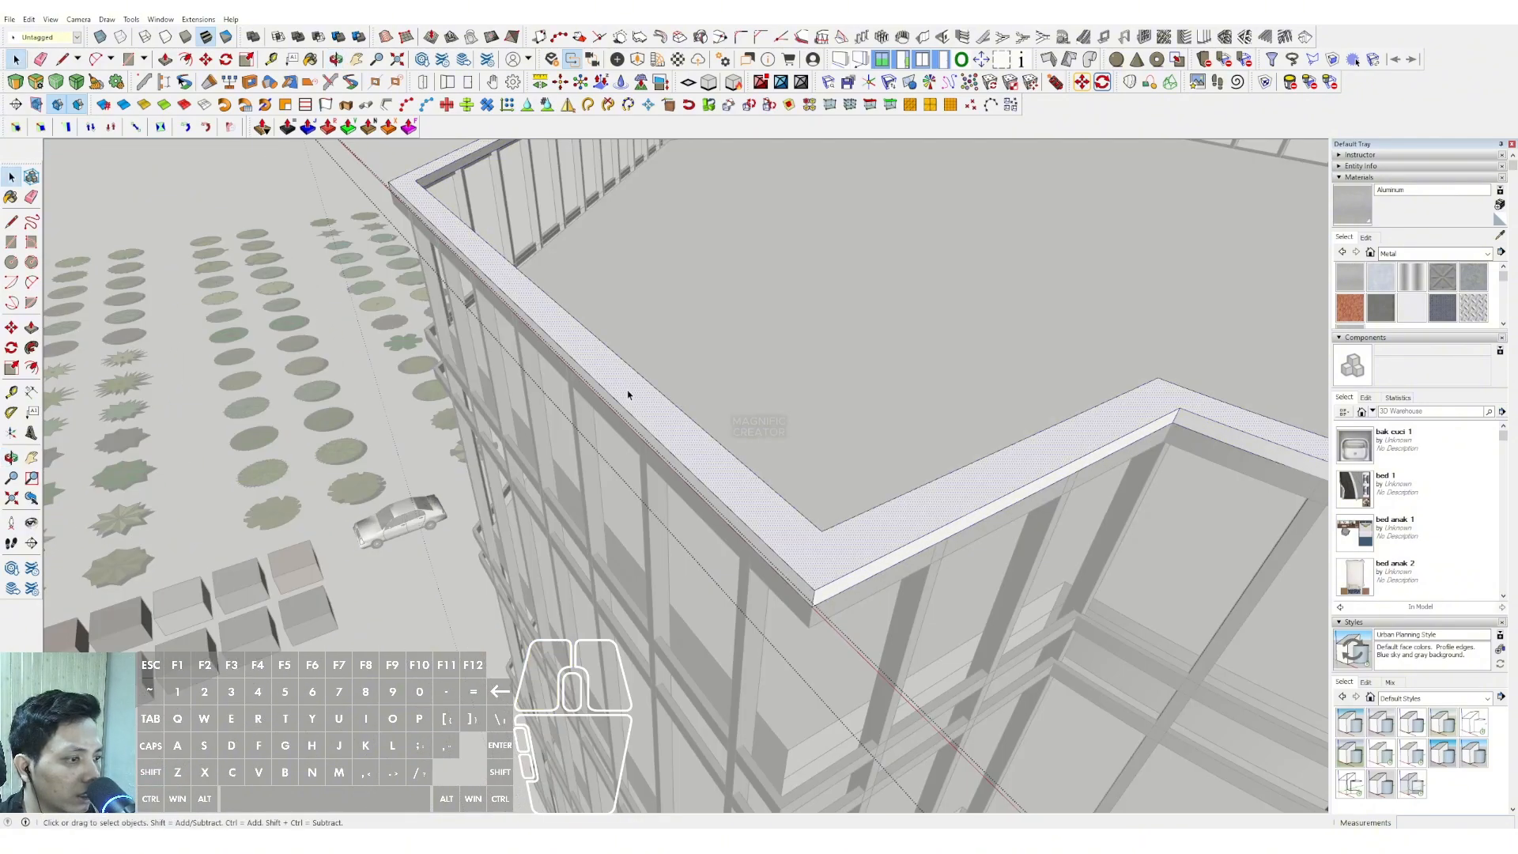
pyautogui.scroll(-1, 628, 396)
pyautogui.click(298, 206)
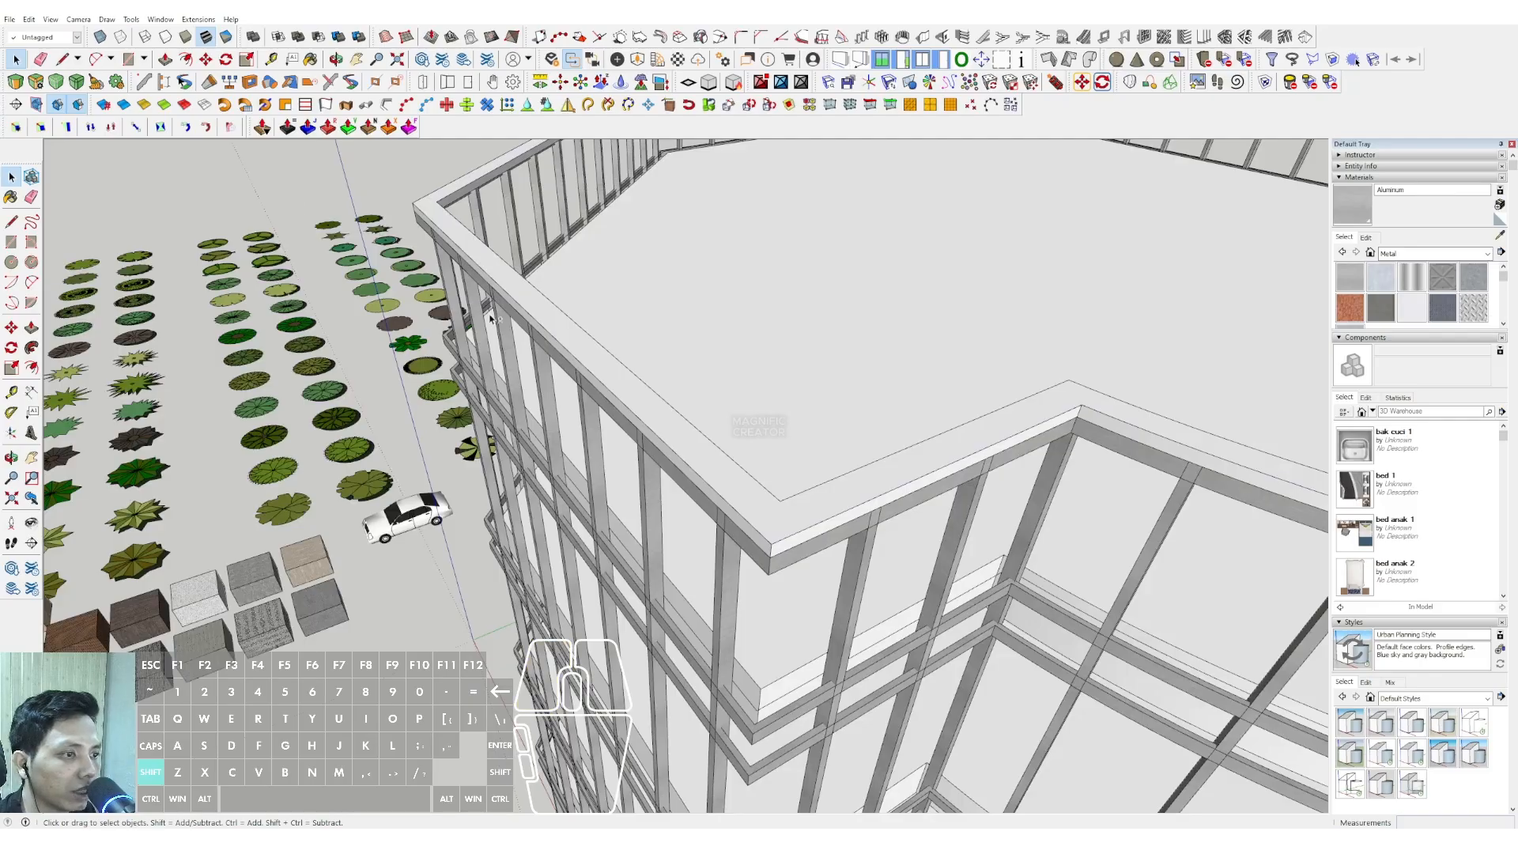
# Offset the face on top of the roof cap to outline a thin strip along its outer edge
pyautogui.scroll(3, 597, 371)
pyautogui.press('f')
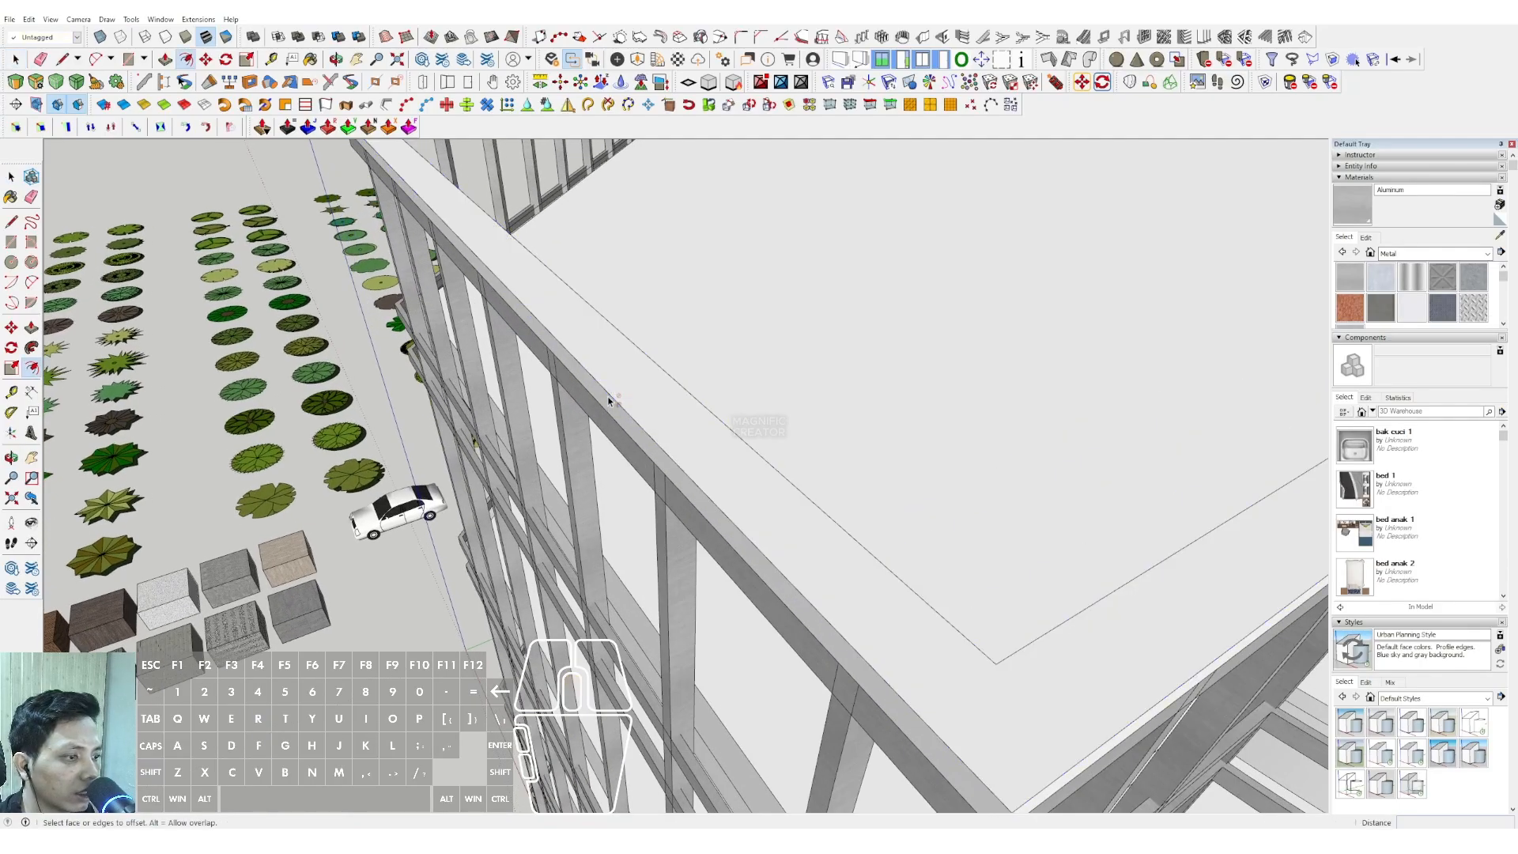
pyautogui.scroll(1, 610, 393)
pyautogui.press('f')
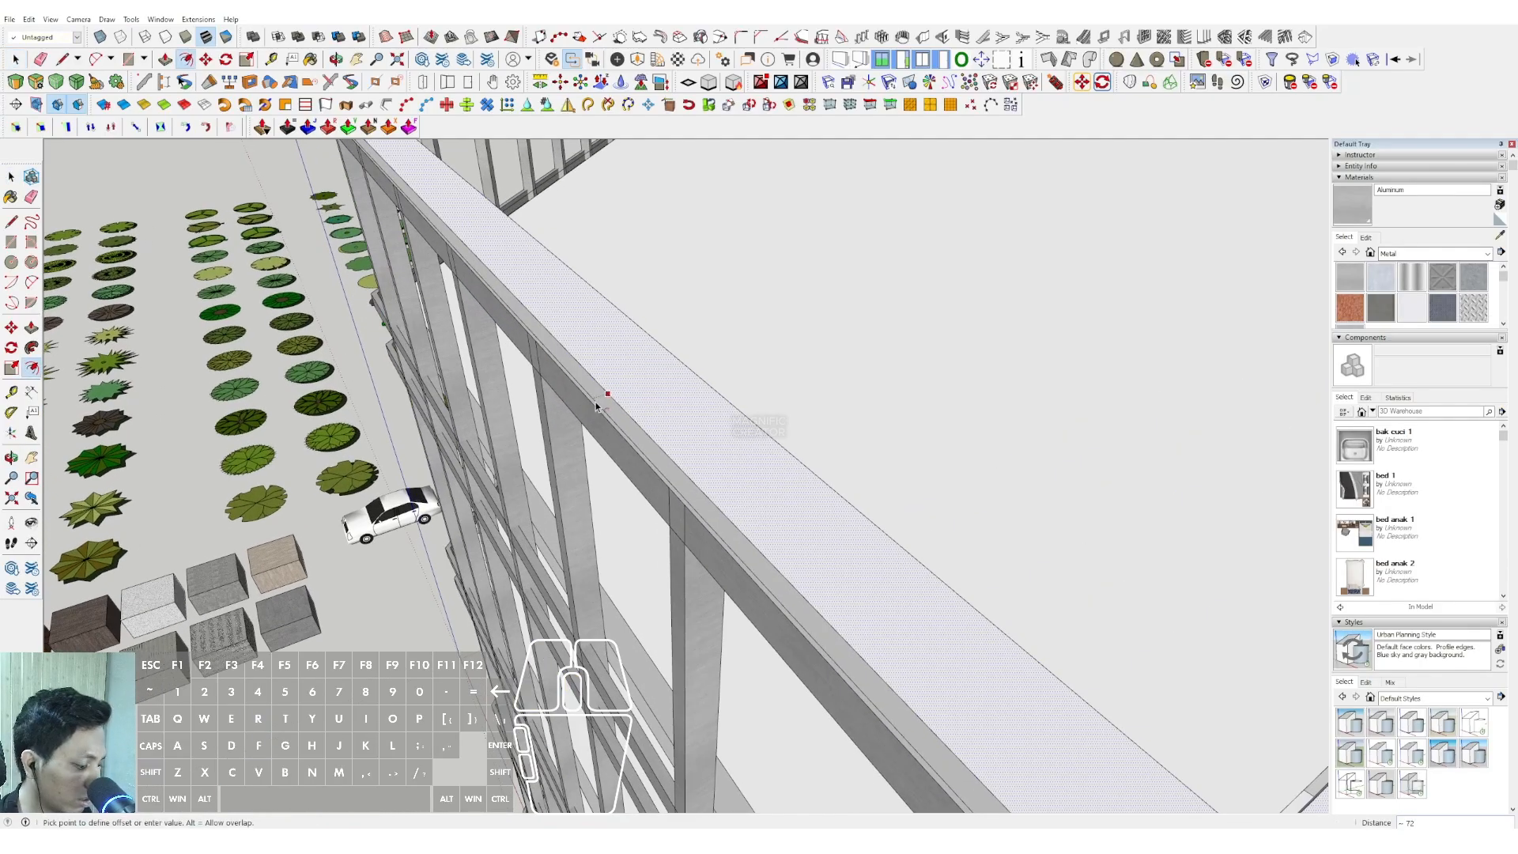
pyautogui.press('space')
pyautogui.scroll(1, 622, 390)
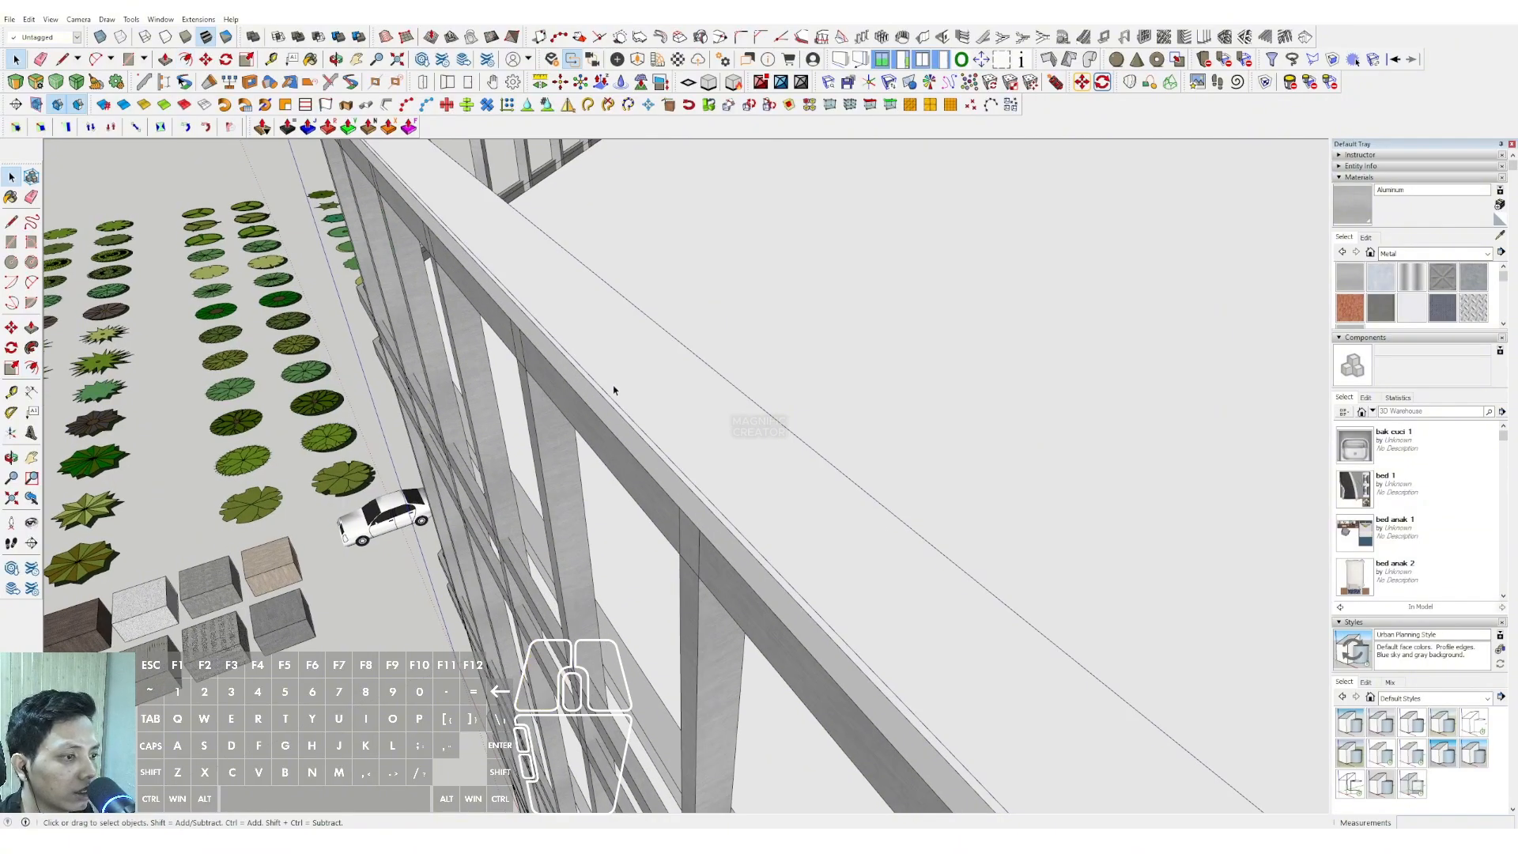
# Extrude the thin strip along the roof cap's outer edge down by 23650 to the building base and group it
pyautogui.scroll(1, 600, 396)
pyautogui.scroll(1, 600, 396)
pyautogui.press('v')
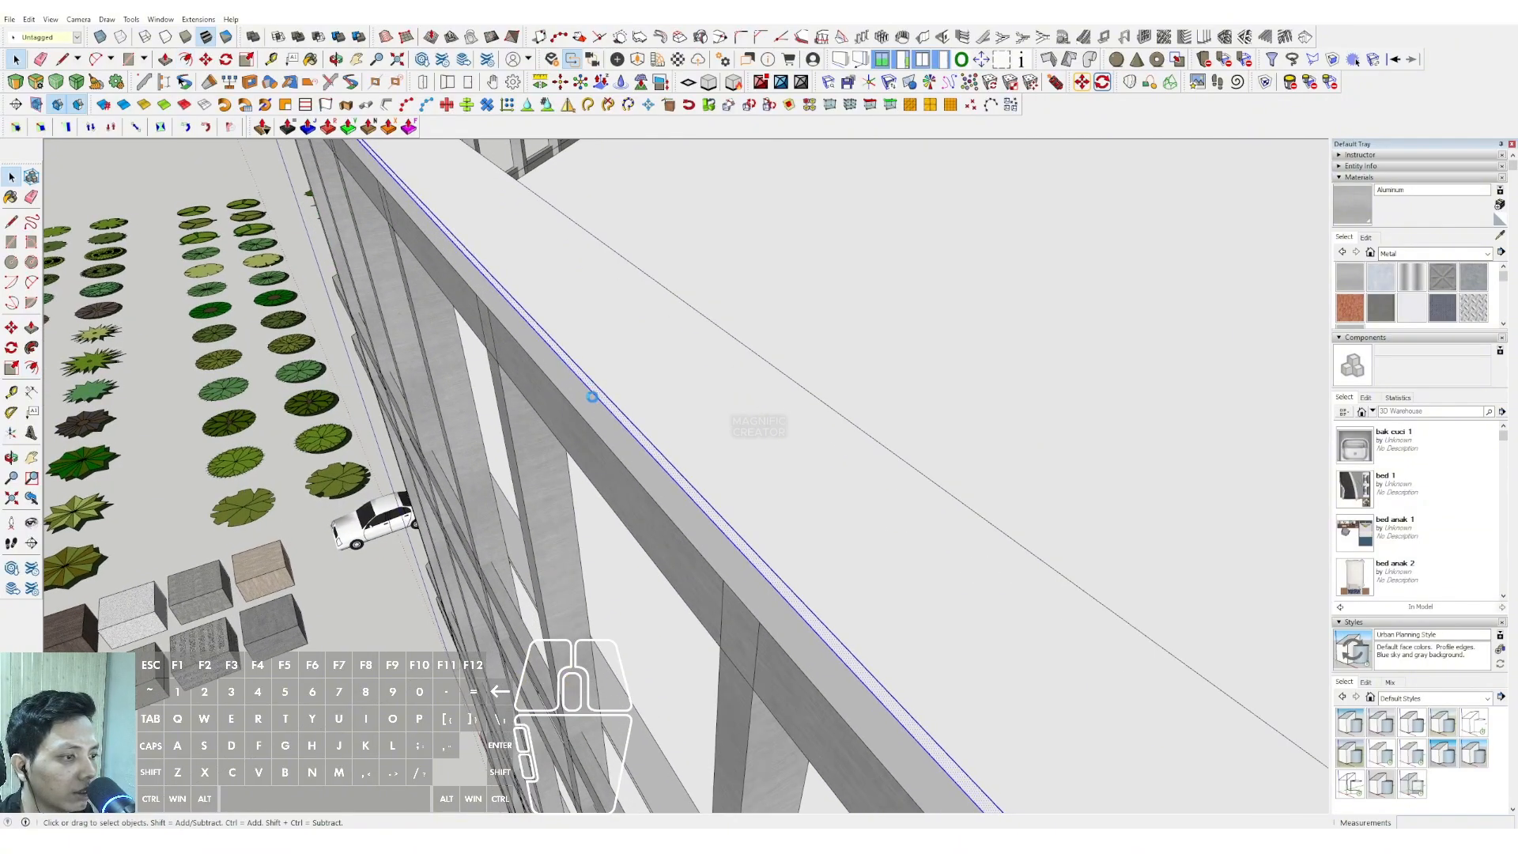
pyautogui.scroll(-5, 593, 399)
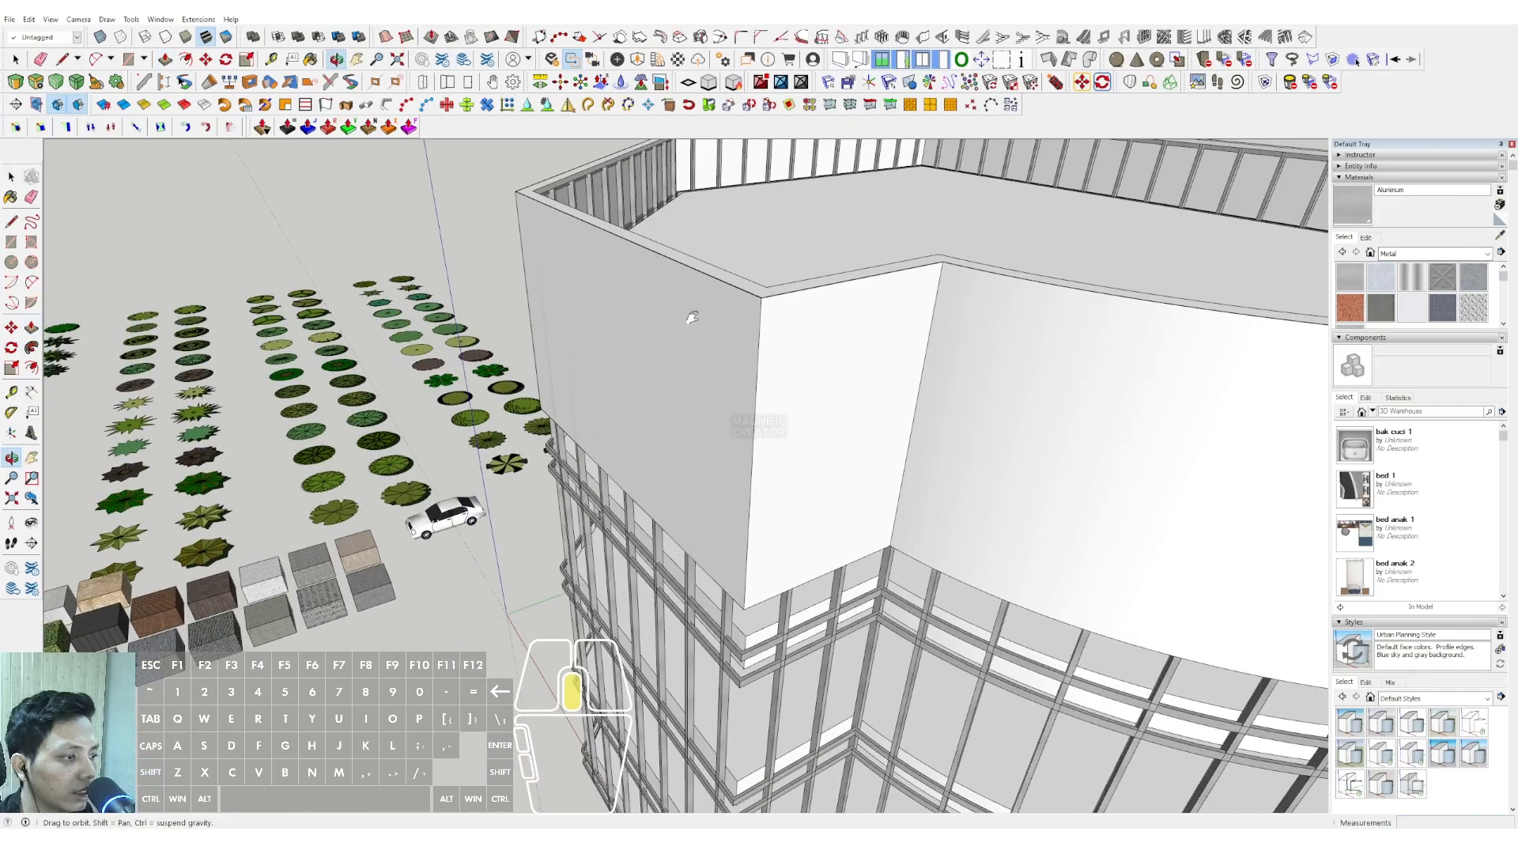
pyautogui.moveTo(691, 317); pyautogui.dragTo(776, 599, button='middle')
pyautogui.press('p')
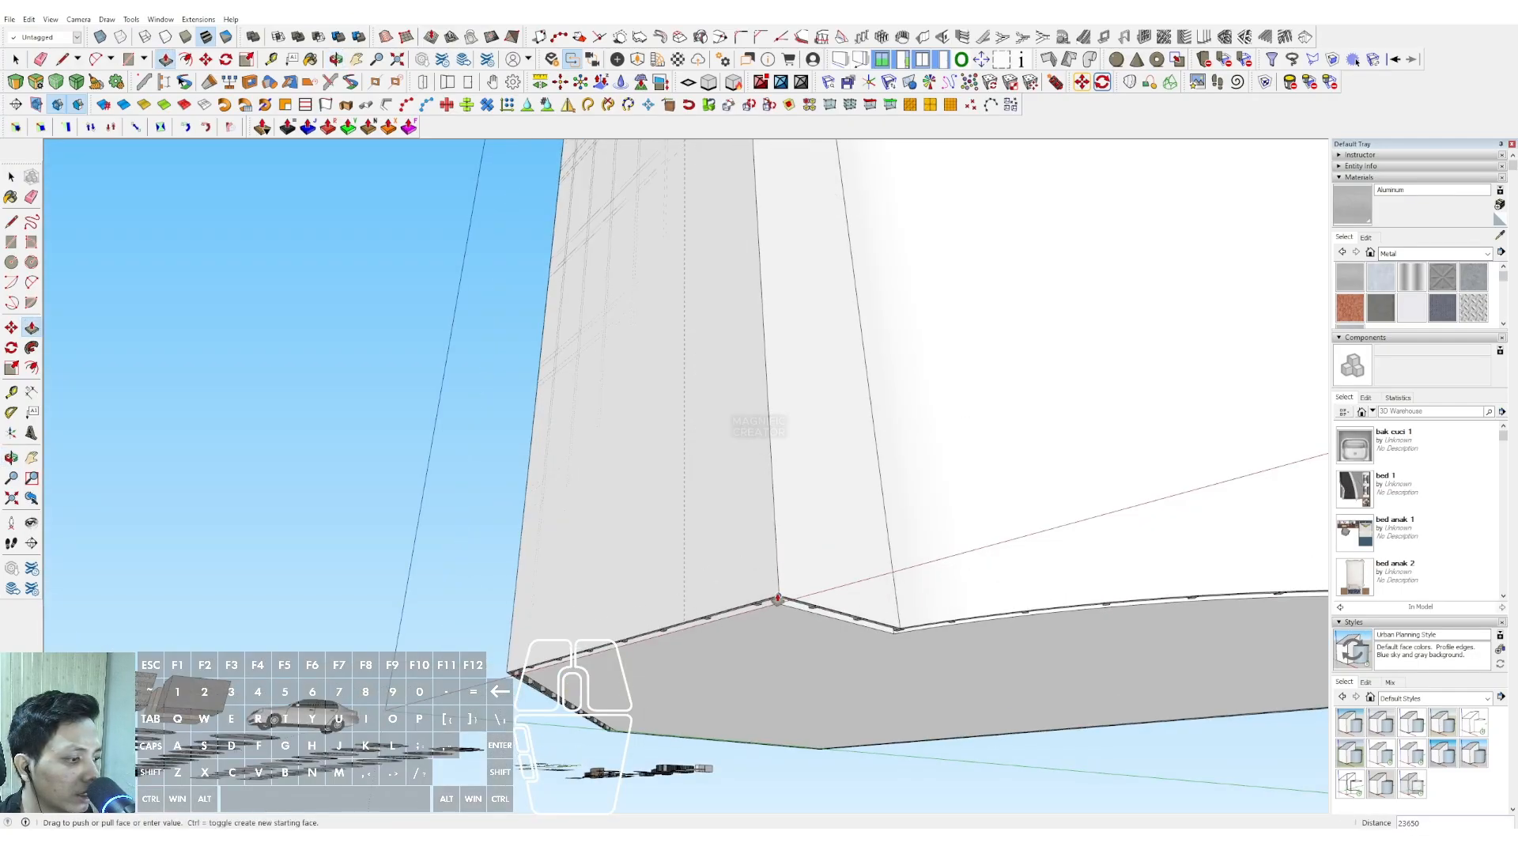
pyautogui.tripleClick(777, 574)
pyautogui.hotkey('ctrl', 'g')
pyautogui.scroll(-3, 769, 498)
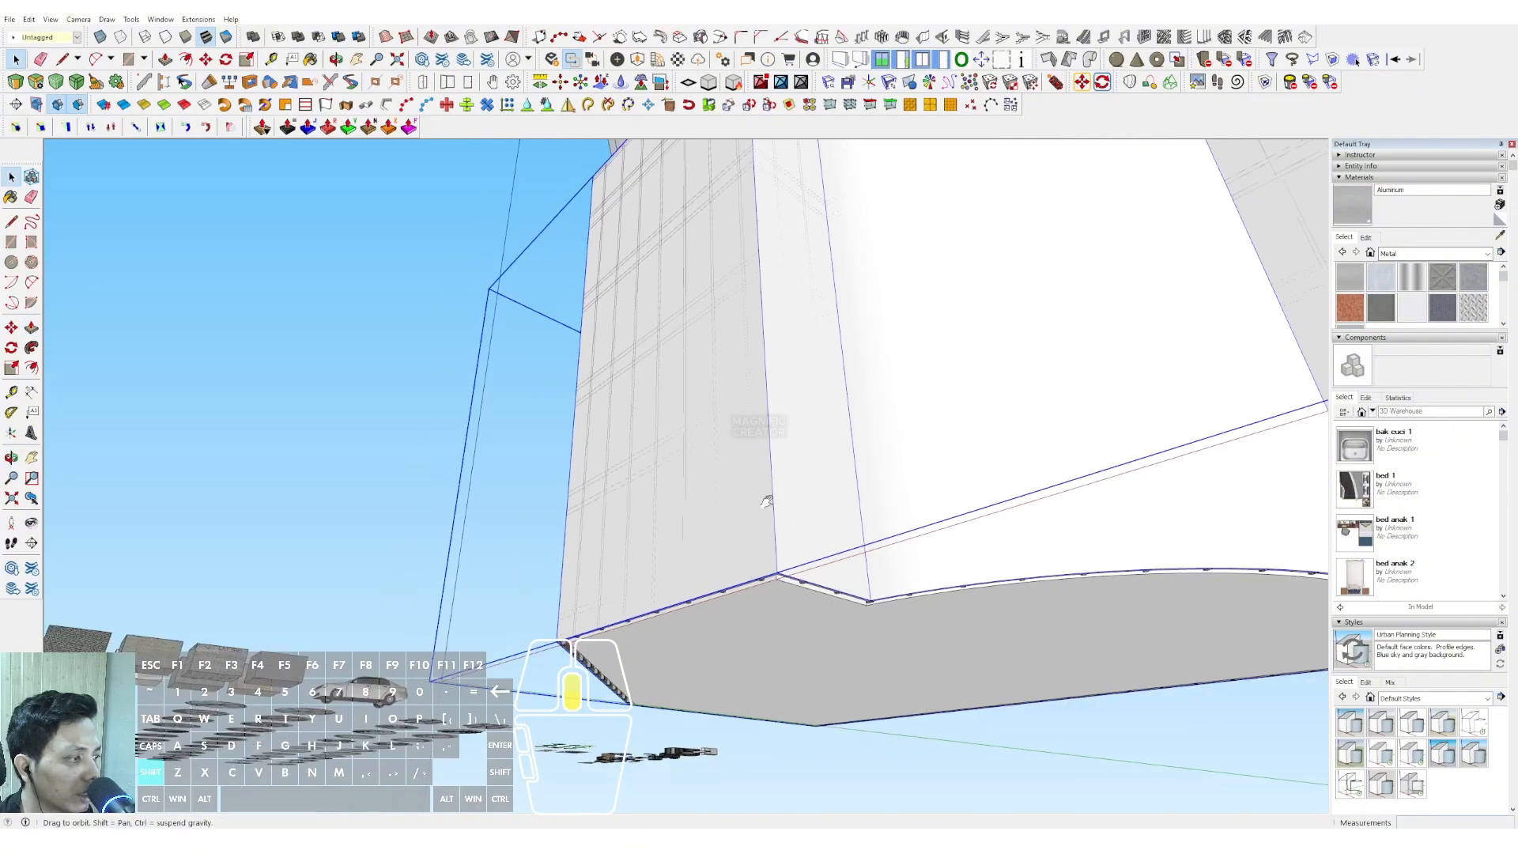
# Paint the new outer skin group with Translucent Glass Blue from the Glass and Mirrors materials
pyautogui.keyDown('shift'); pyautogui.moveTo(770, 498); pyautogui.dragTo(703, 563, button='middle'); pyautogui.keyUp('shift')
pyautogui.scroll(1, 1426, 344)
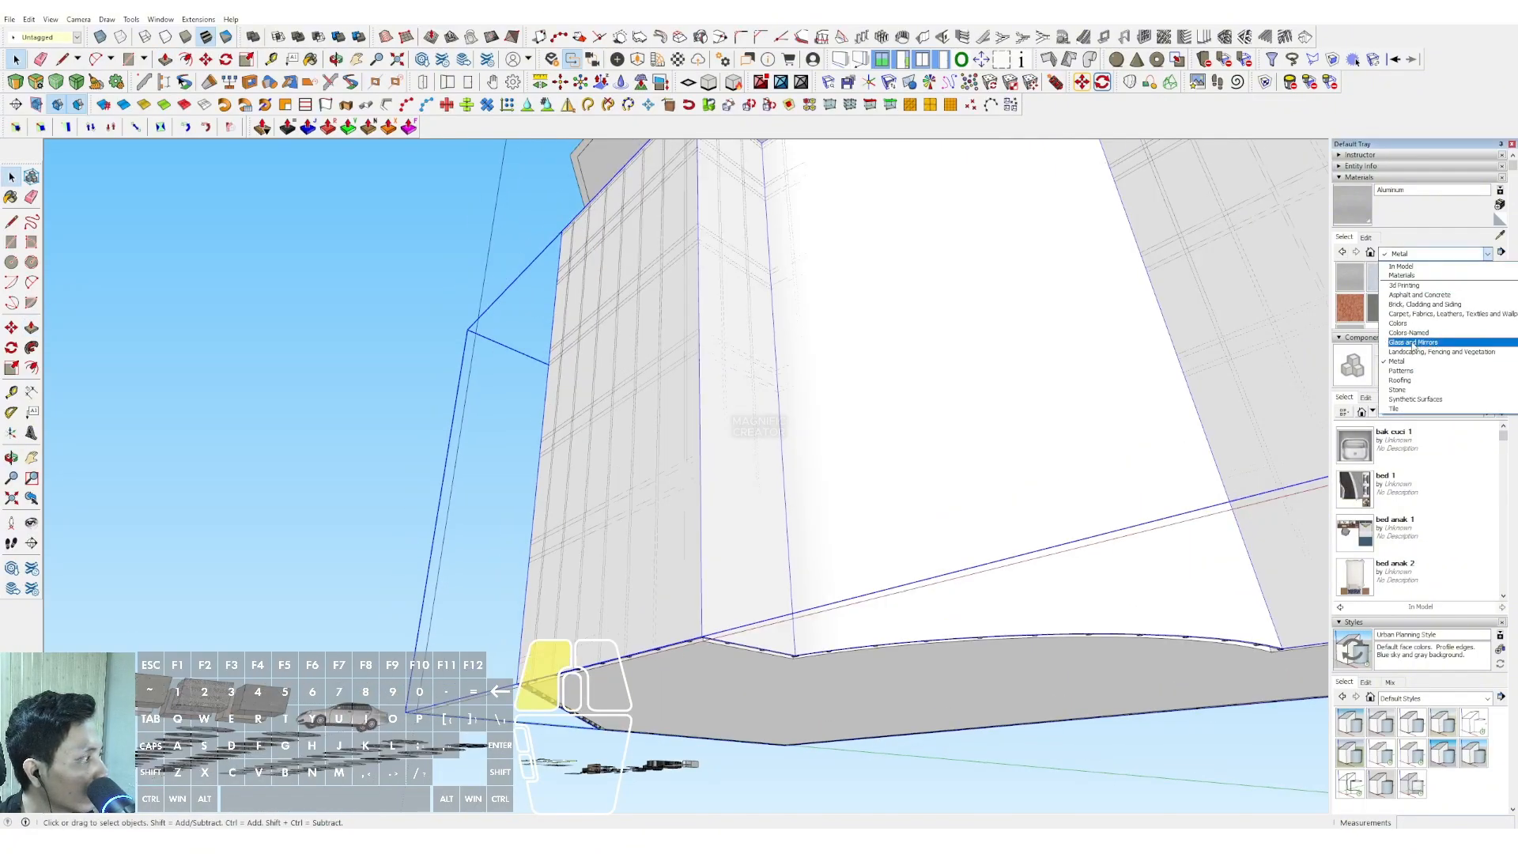
pyautogui.click(1412, 343)
pyautogui.click(706, 413)
# Copy the roof cap's top face out of its group and paste it in place outside the group
pyautogui.moveTo(719, 514)
pyautogui.mouseDown(button='middle')
pyautogui.moveTo(728, 559)
pyautogui.moveTo(708, 454)
pyautogui.moveTo(677, 412)
pyautogui.moveTo(615, 416)
pyautogui.moveTo(685, 447)
pyautogui.mouseUp(button='middle')
pyautogui.press('space')
pyautogui.scroll(1, 692, 377)
pyautogui.doubleClick(676, 445)
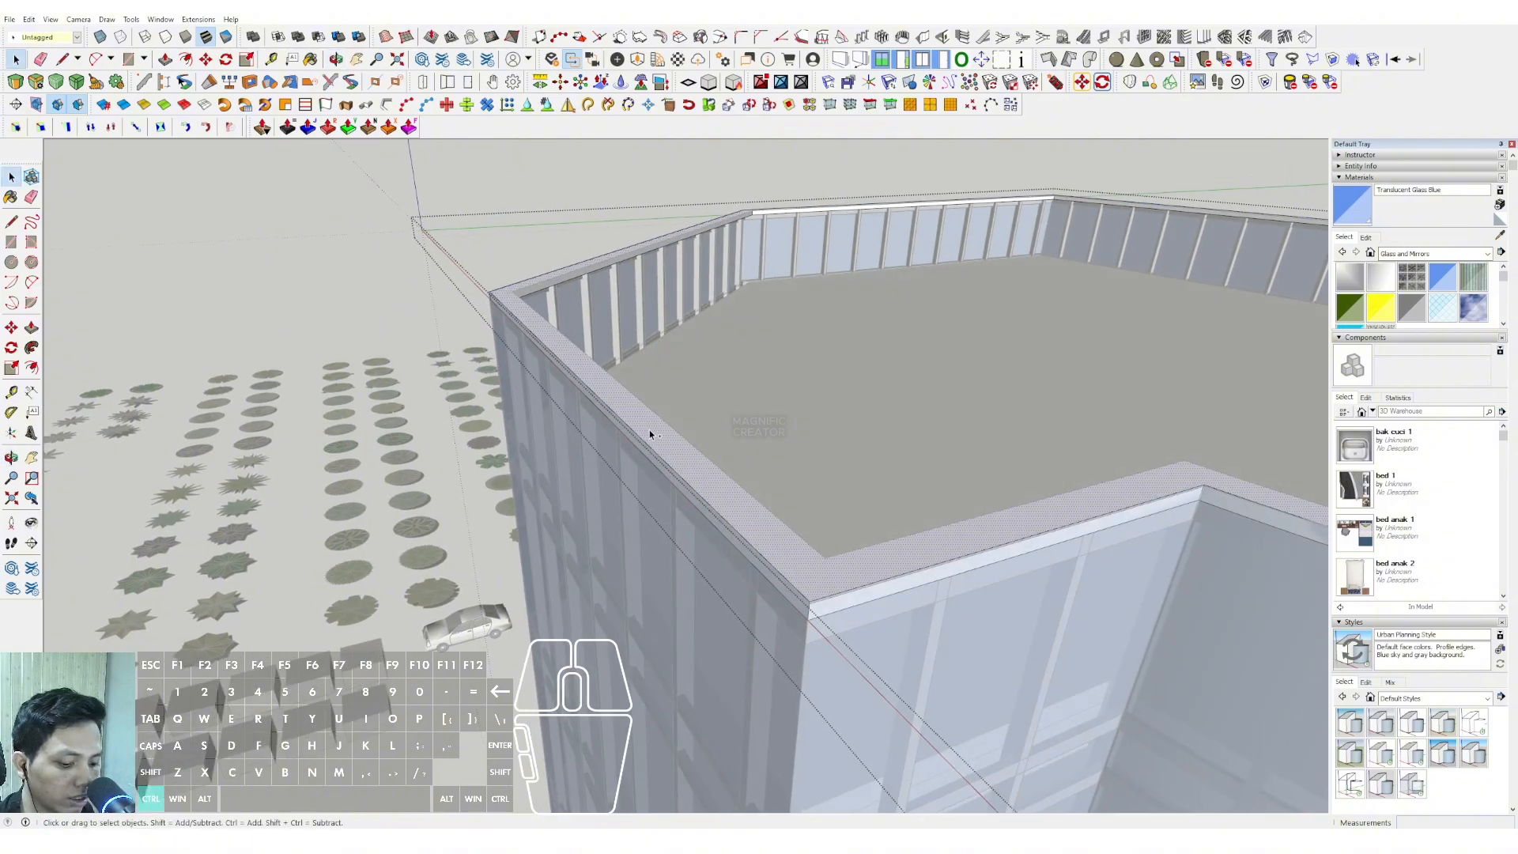
pyautogui.click(393, 260)
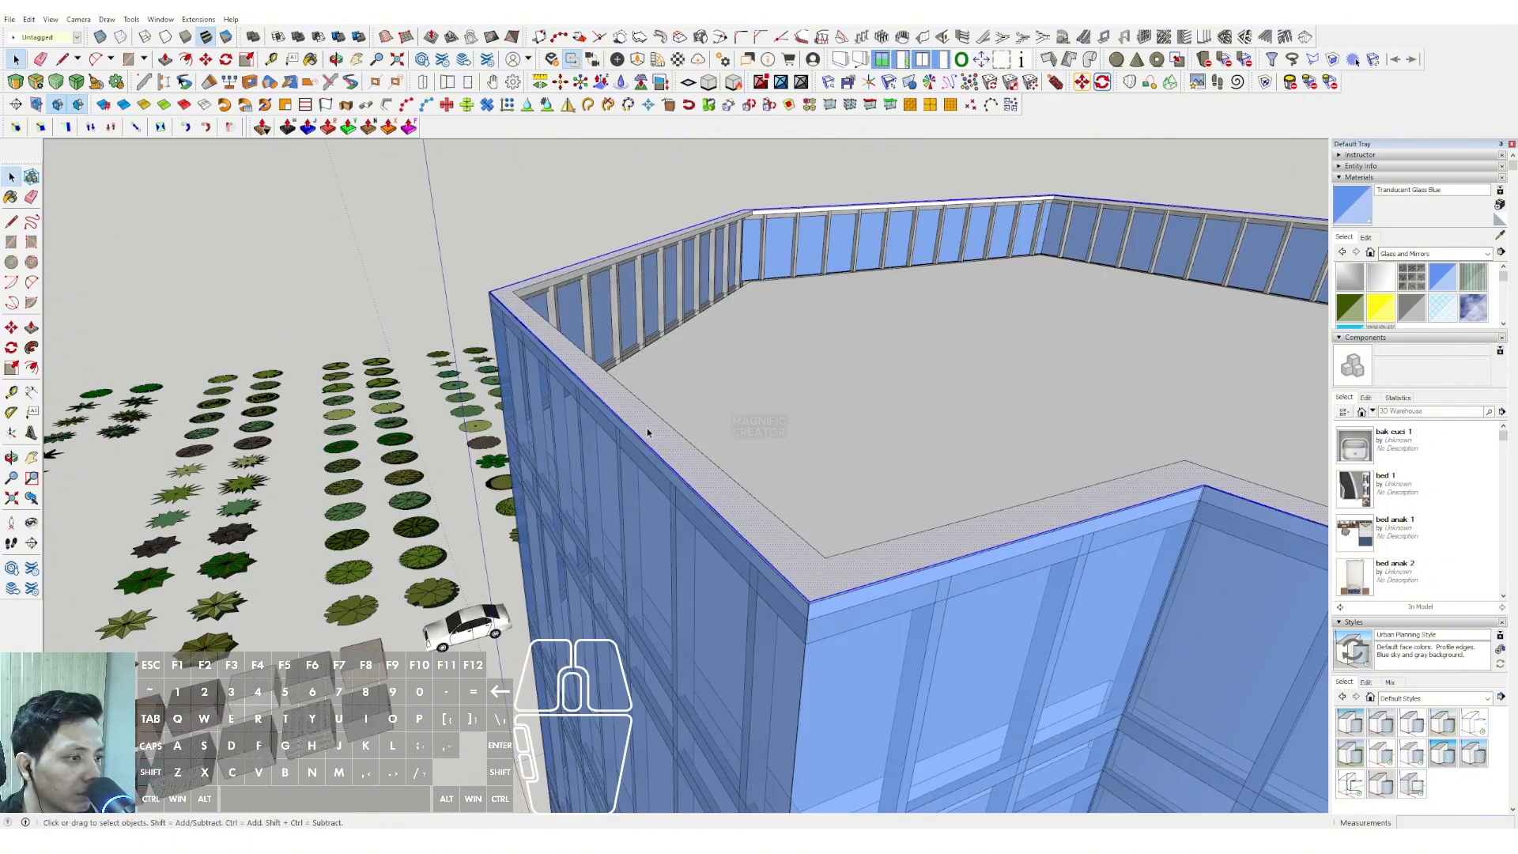
# Widen the copied cap face outward beyond the glass skin with Offset and extrude it upward
pyautogui.scroll(5, 647, 428)
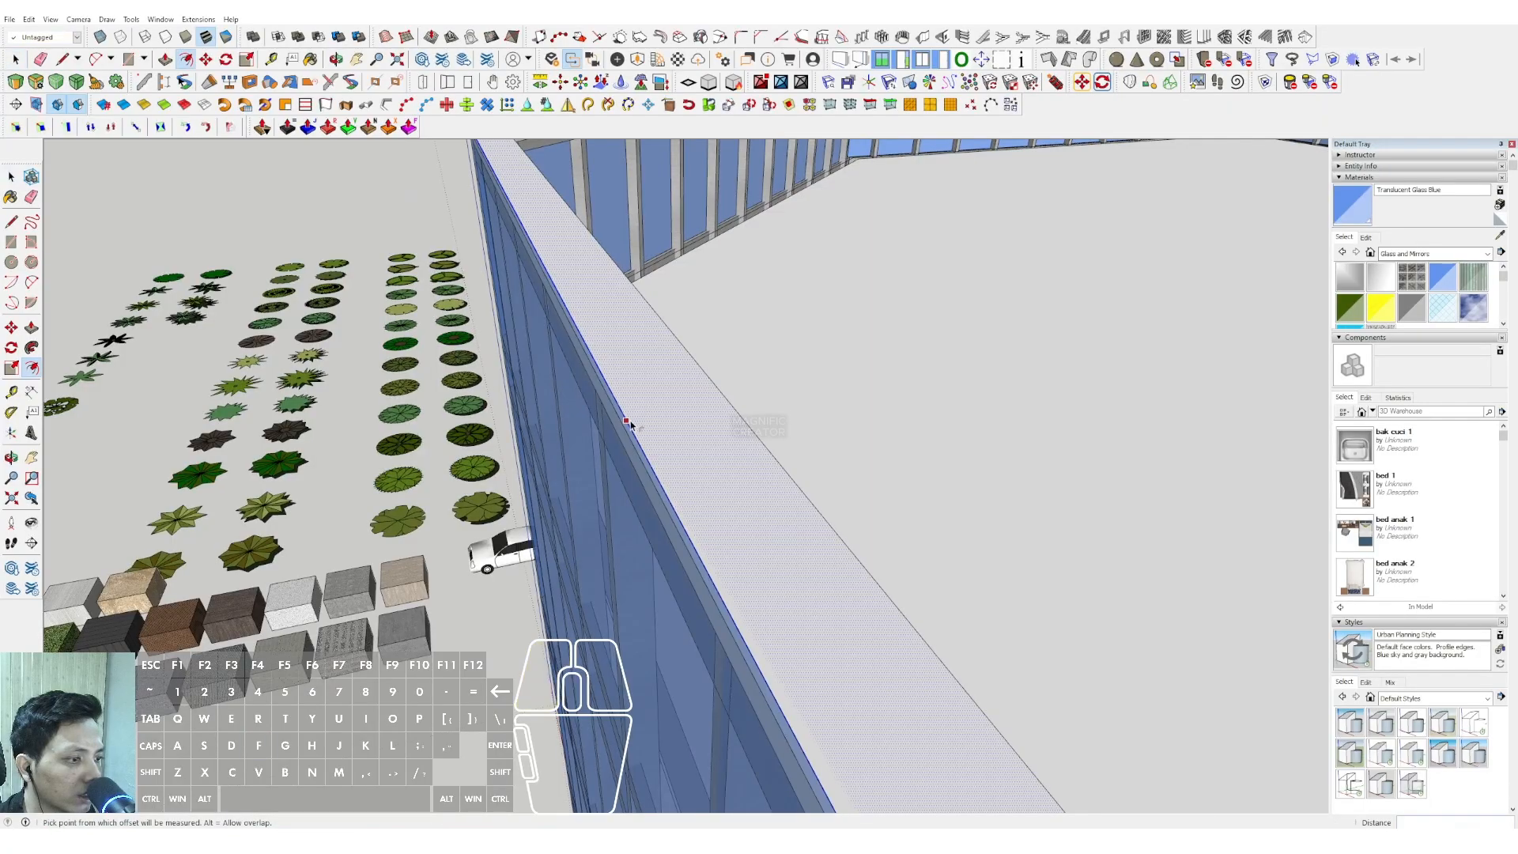
pyautogui.moveTo(593, 440); pyautogui.dragTo(601, 280, button='middle')
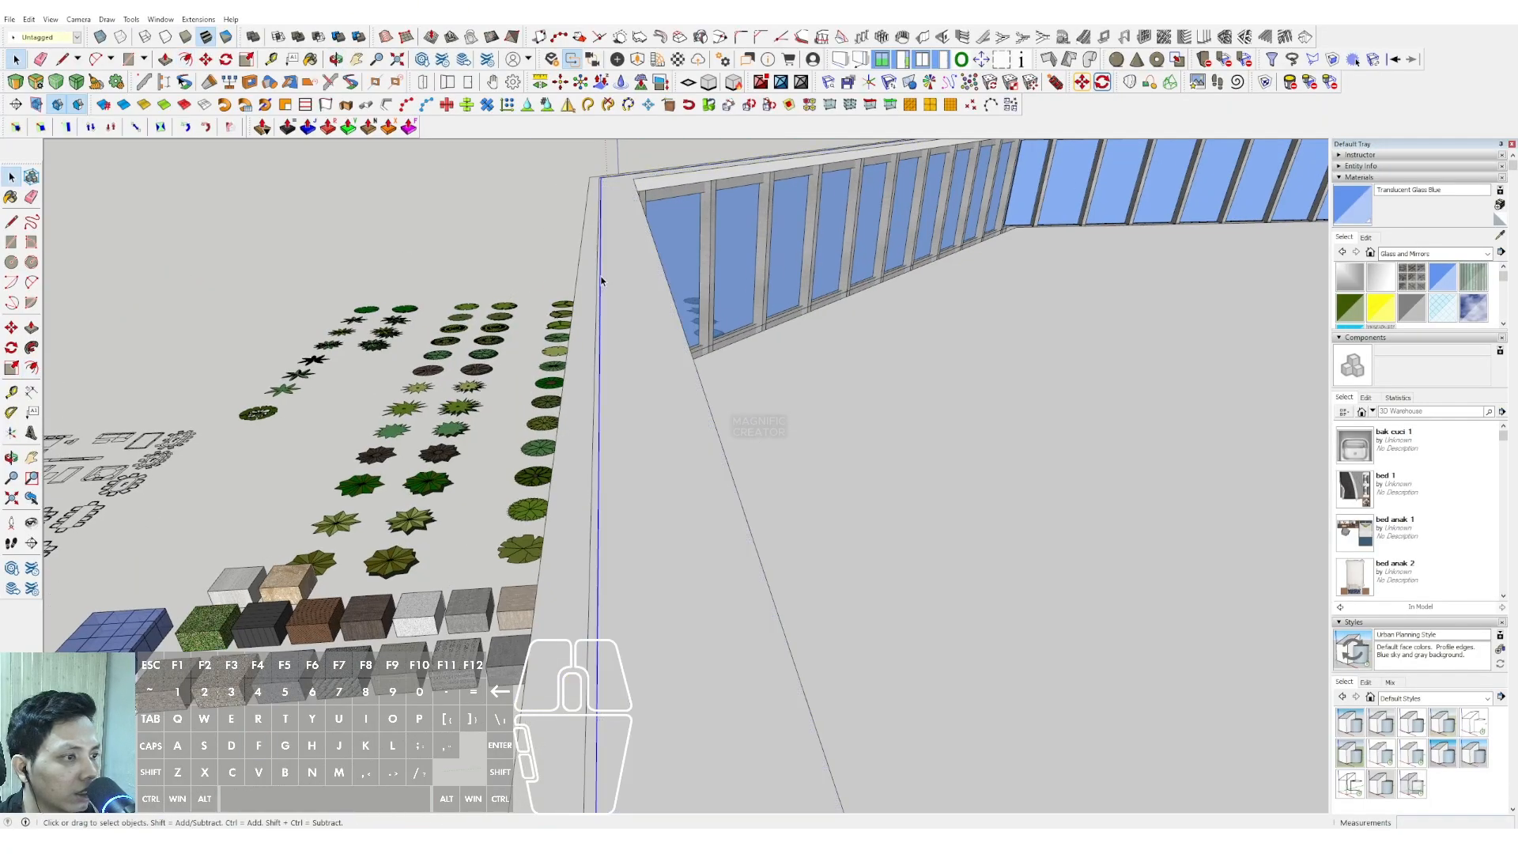
pyautogui.click(594, 288)
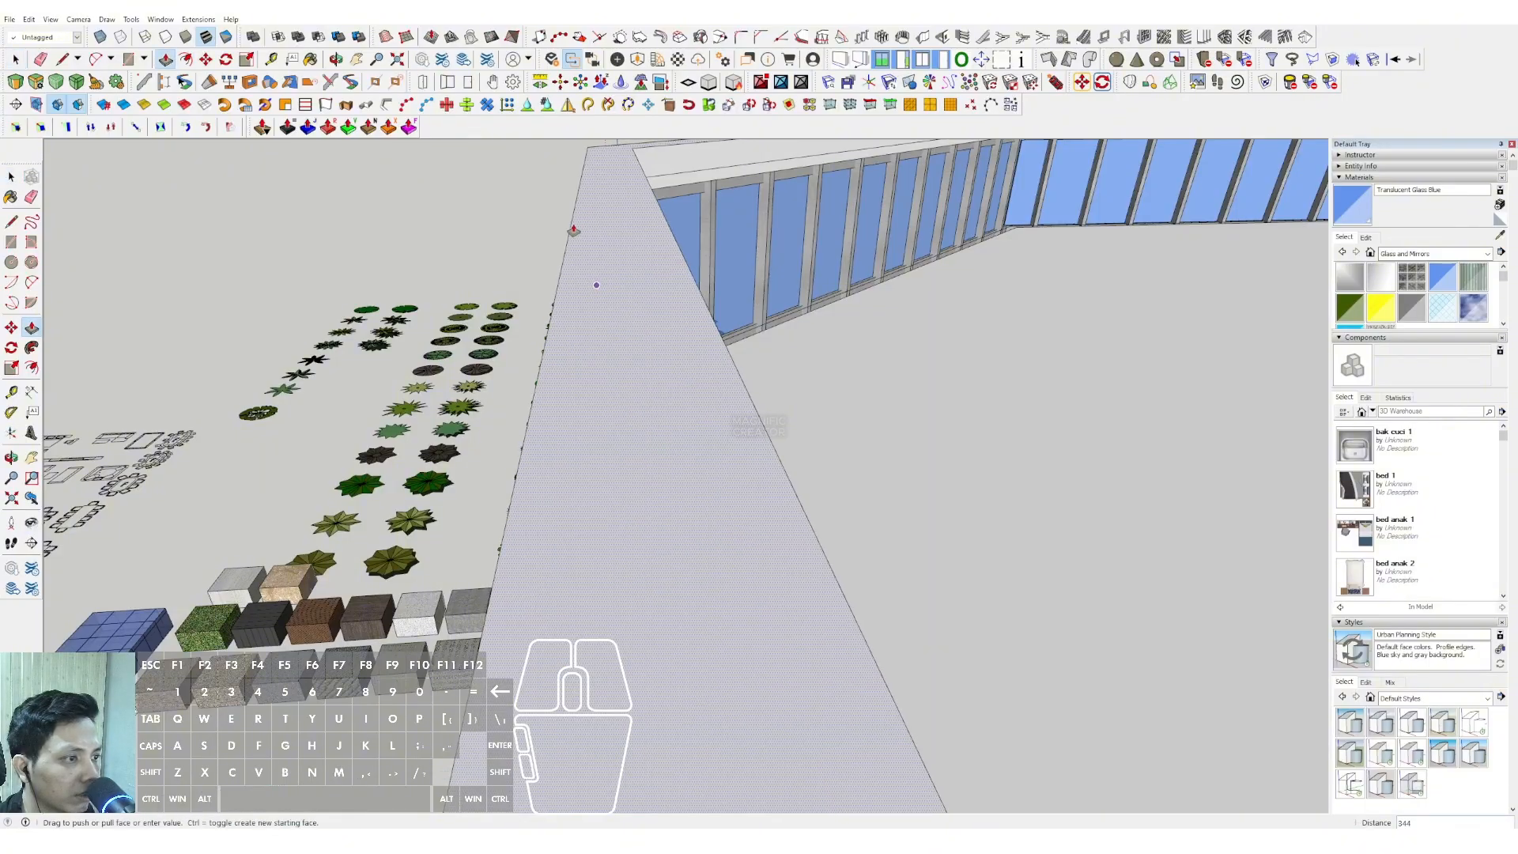
pyautogui.press('Return')
pyautogui.press('space')
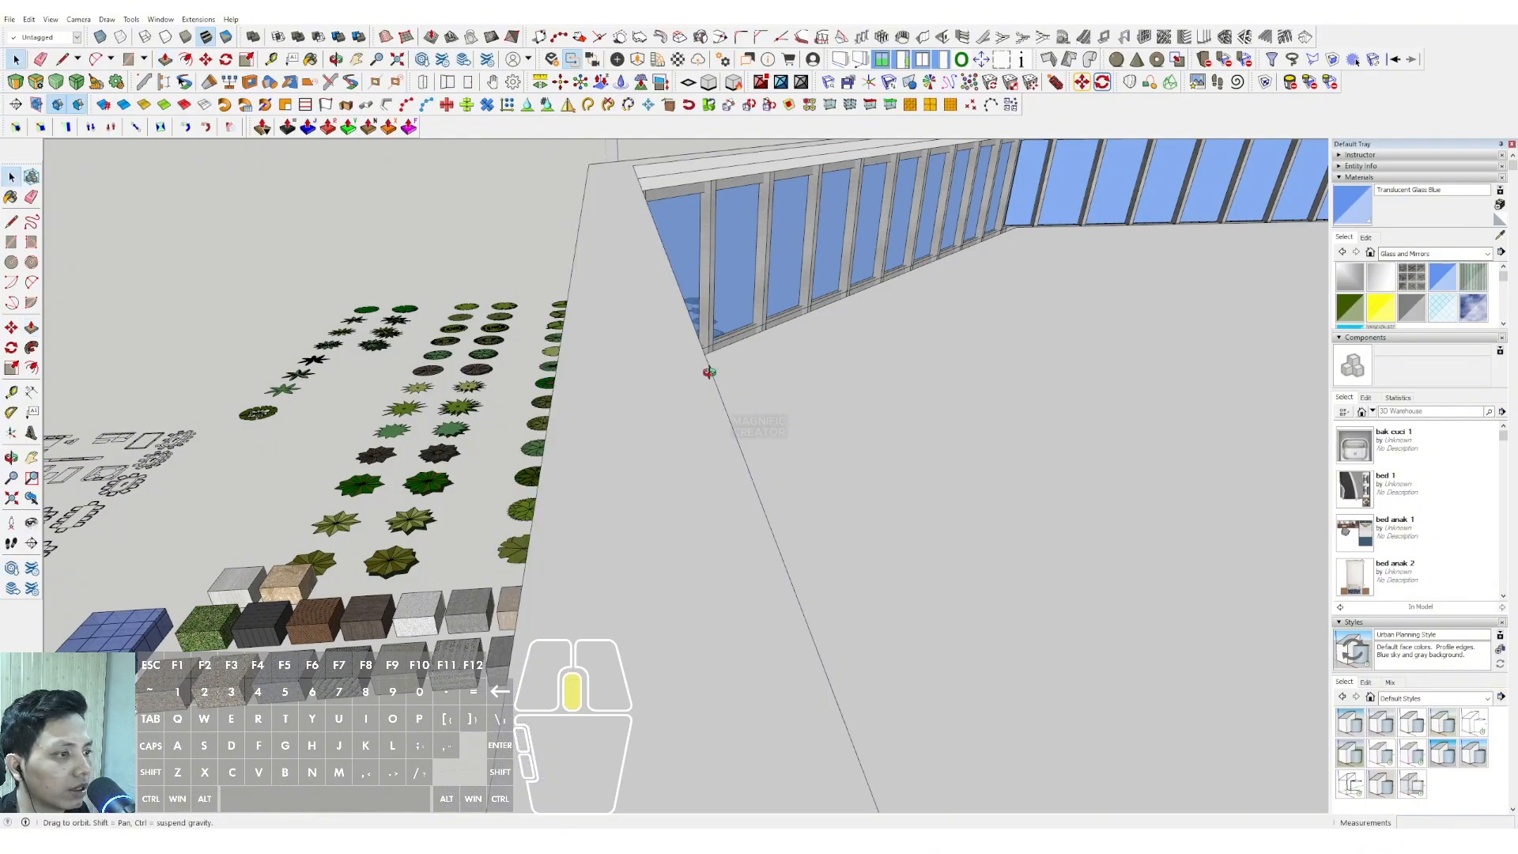
# Delete the leftover raised roof face and its border strip floating above the building
pyautogui.moveTo(709, 371)
pyautogui.mouseDown(button='middle')
pyautogui.moveTo(559, 382)
pyautogui.moveTo(664, 419)
pyautogui.moveTo(699, 390)
pyautogui.moveTo(743, 419)
pyautogui.moveTo(809, 430)
pyautogui.moveTo(677, 516)
pyautogui.moveTo(677, 451)
pyautogui.moveTo(569, 463)
pyautogui.moveTo(710, 390)
pyautogui.mouseUp(button='middle')
pyautogui.scroll(-3, 700, 390)
pyautogui.scroll(3, 622, 451)
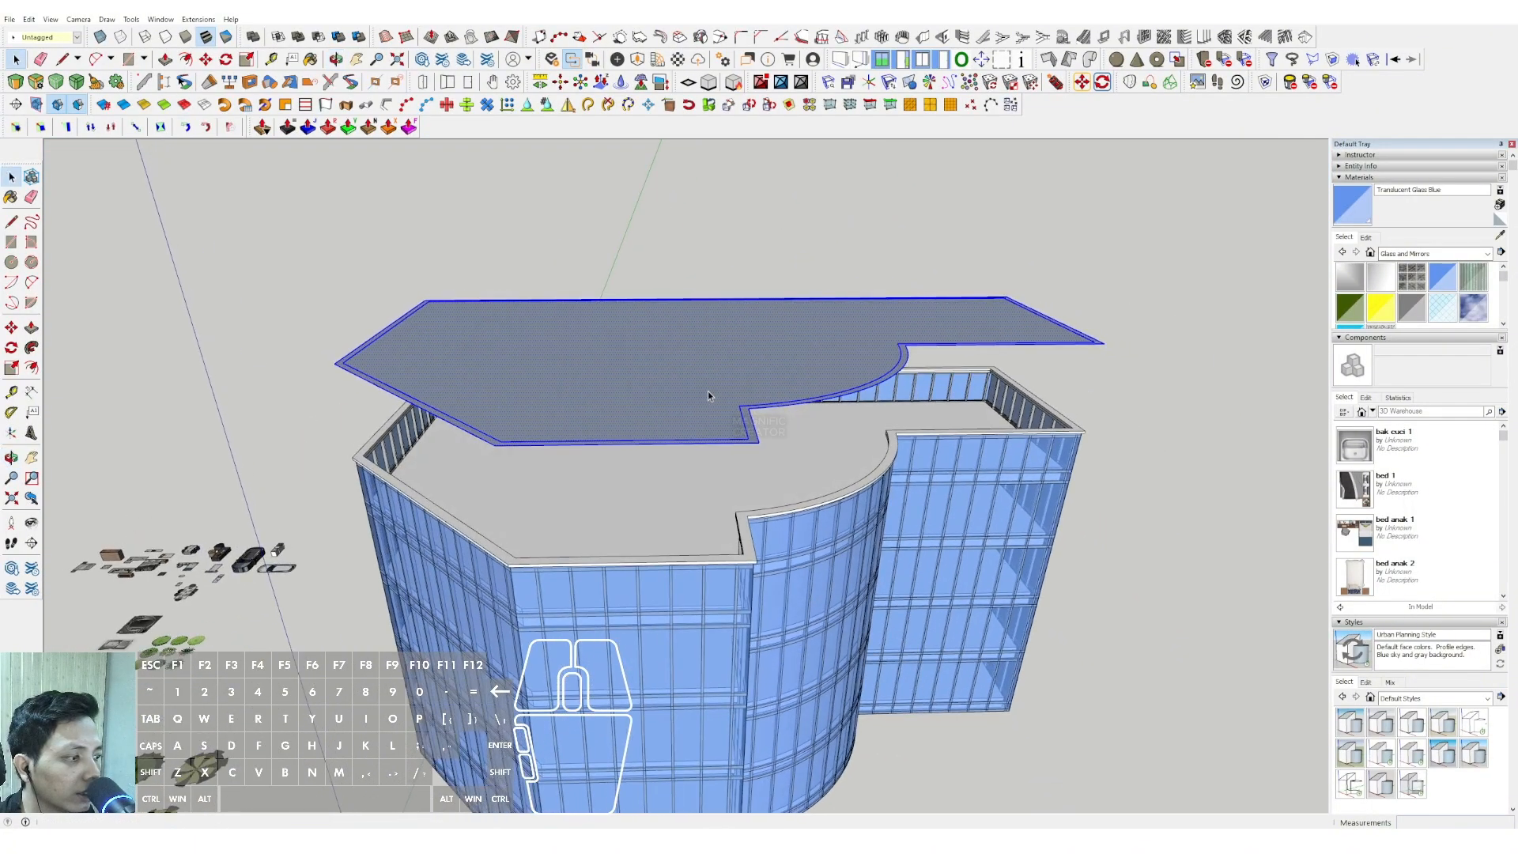
pyautogui.press('Delete')
# Draw a rectangle on the flat roof near its rear corner and extrude it upward into a box
pyautogui.moveTo(552, 484); pyautogui.dragTo(542, 542, button='middle')
pyautogui.scroll(2, 526, 474)
pyautogui.press('r')
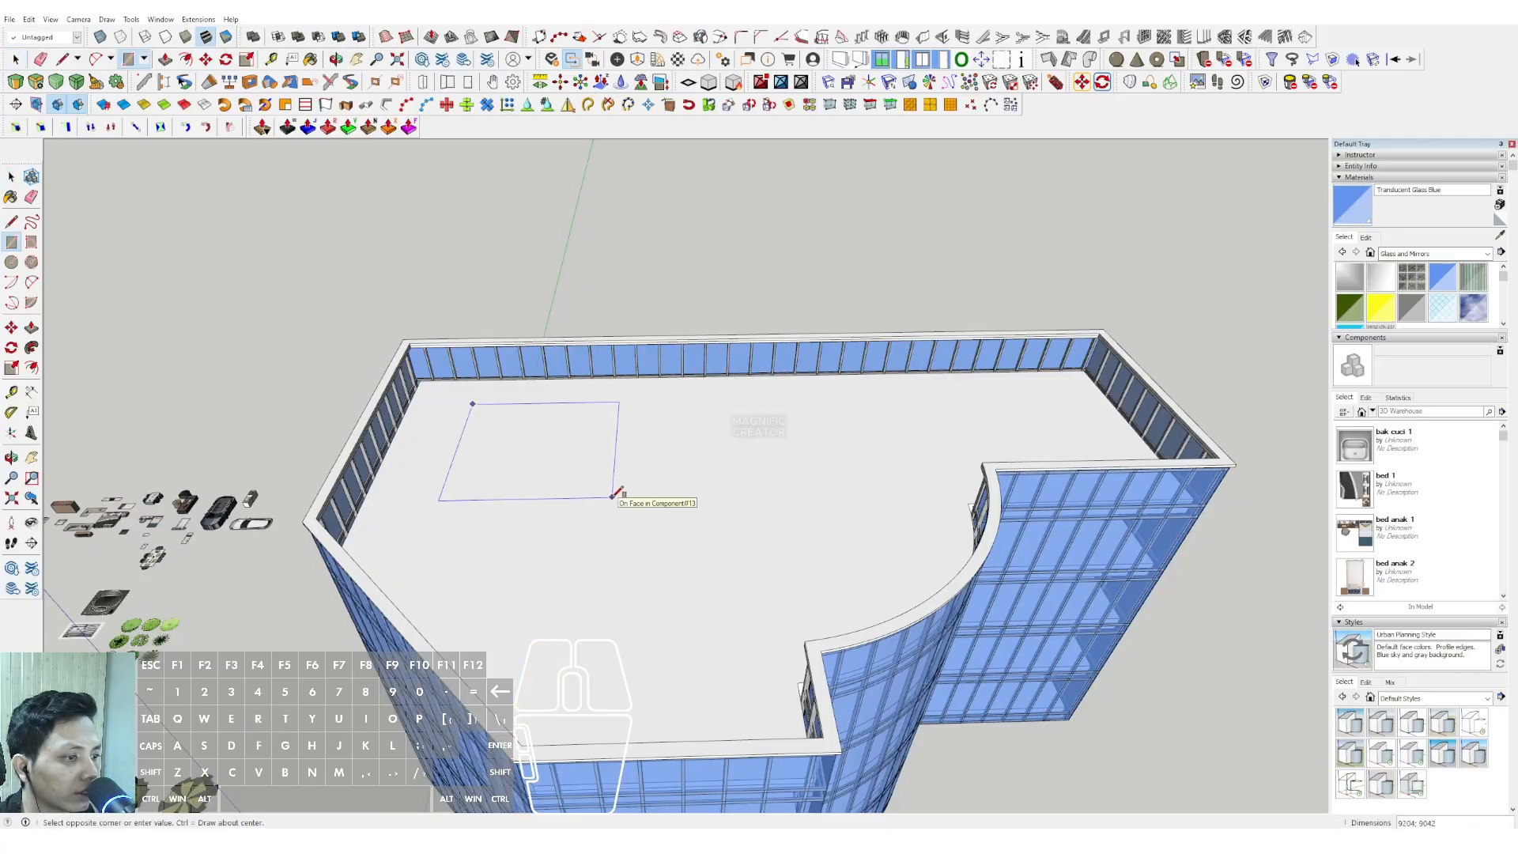
pyautogui.click(641, 499)
pyautogui.press('space')
pyautogui.click(618, 414)
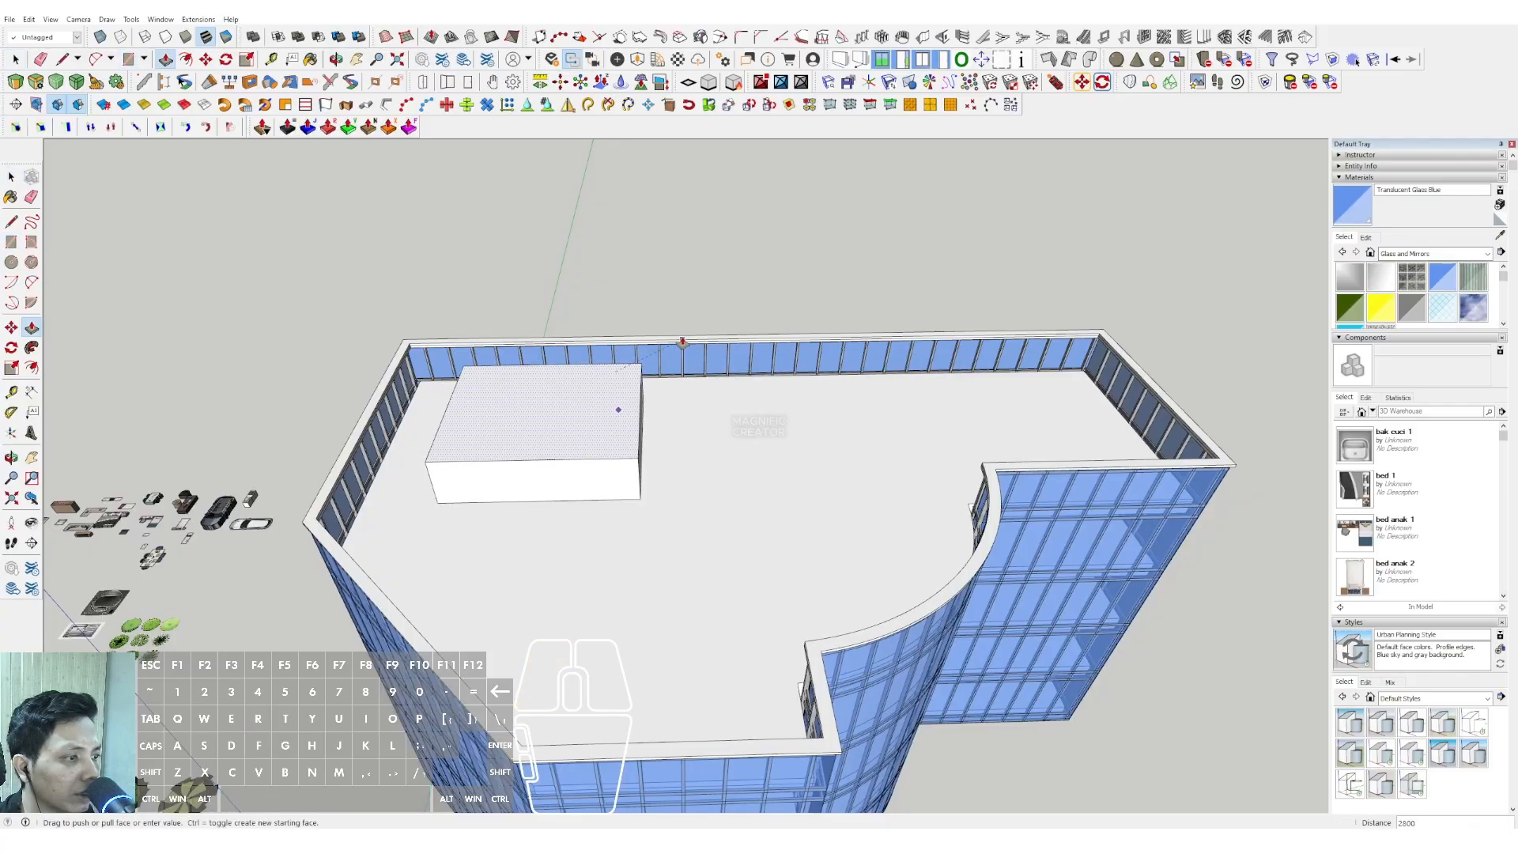
# Make the rooftop box a group
pyautogui.moveTo(628, 470); pyautogui.dragTo(564, 380, button='middle')
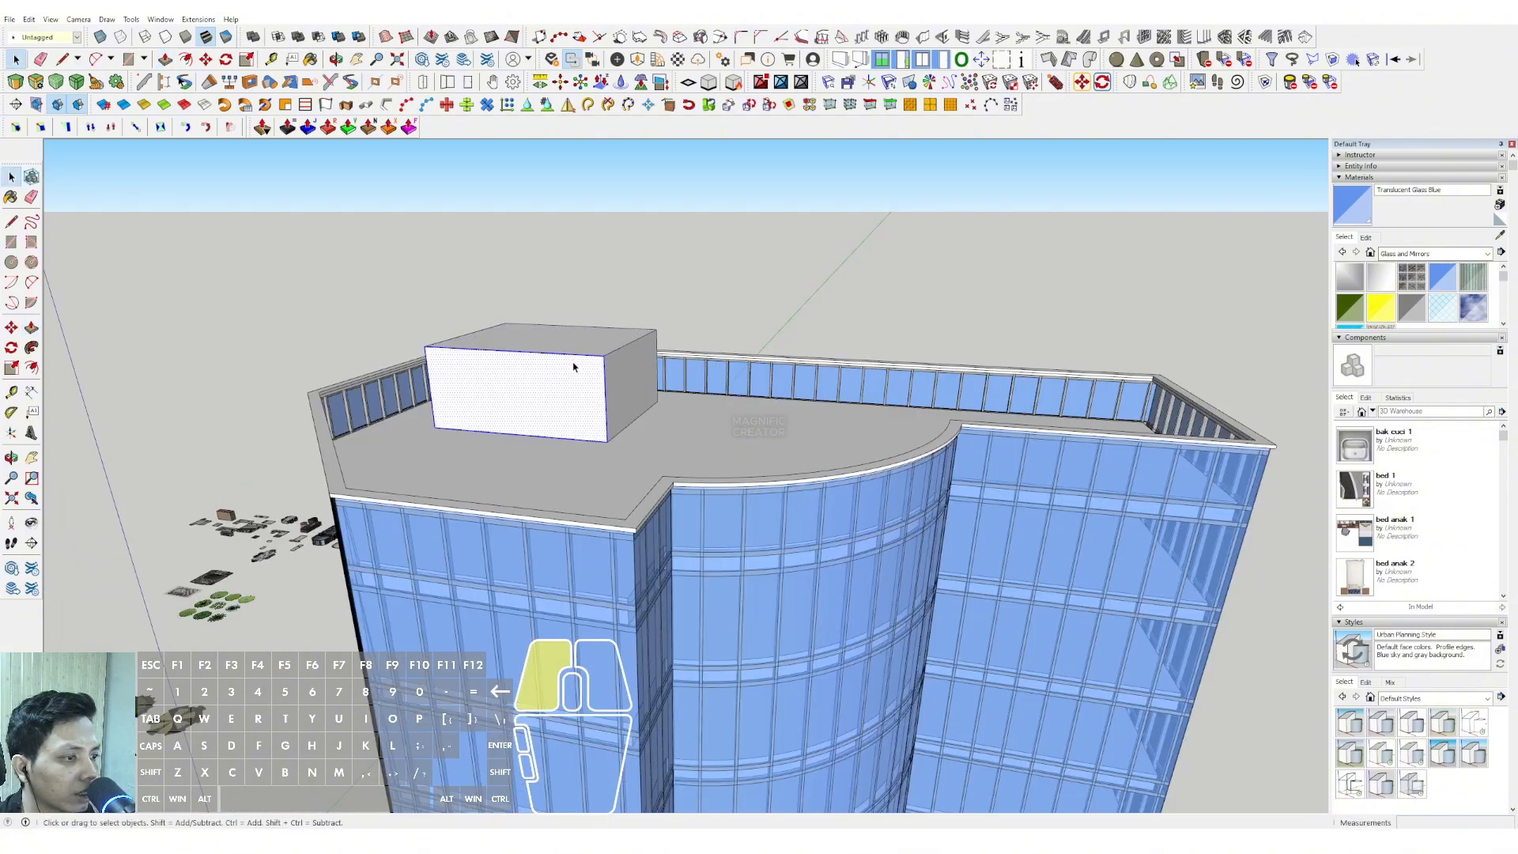
pyautogui.rightClick(574, 366)
pyautogui.click(624, 444)
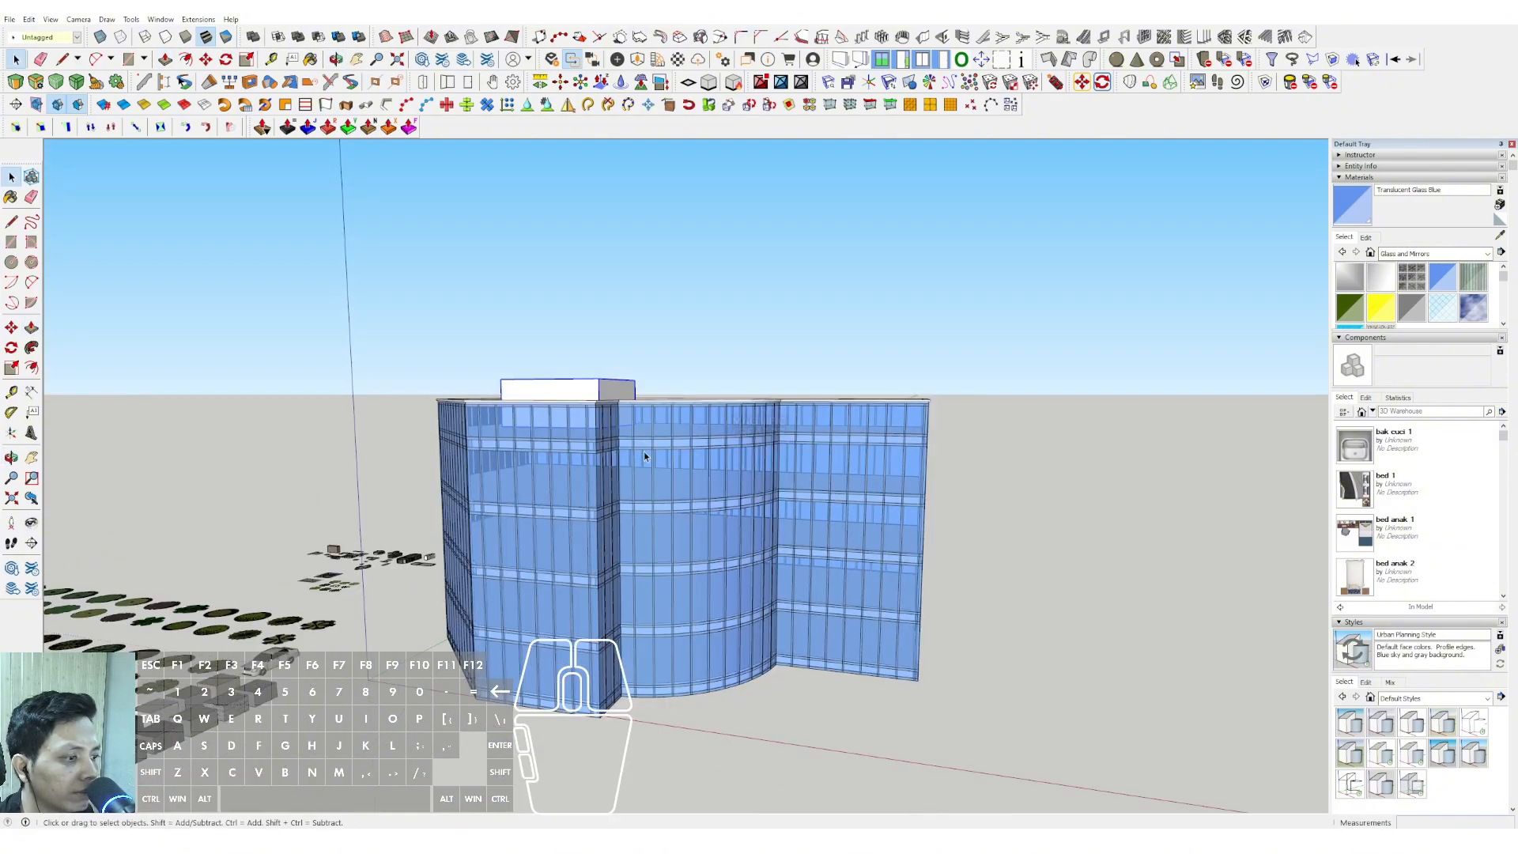
pyautogui.moveTo(644, 452); pyautogui.dragTo(730, 609, button='middle')
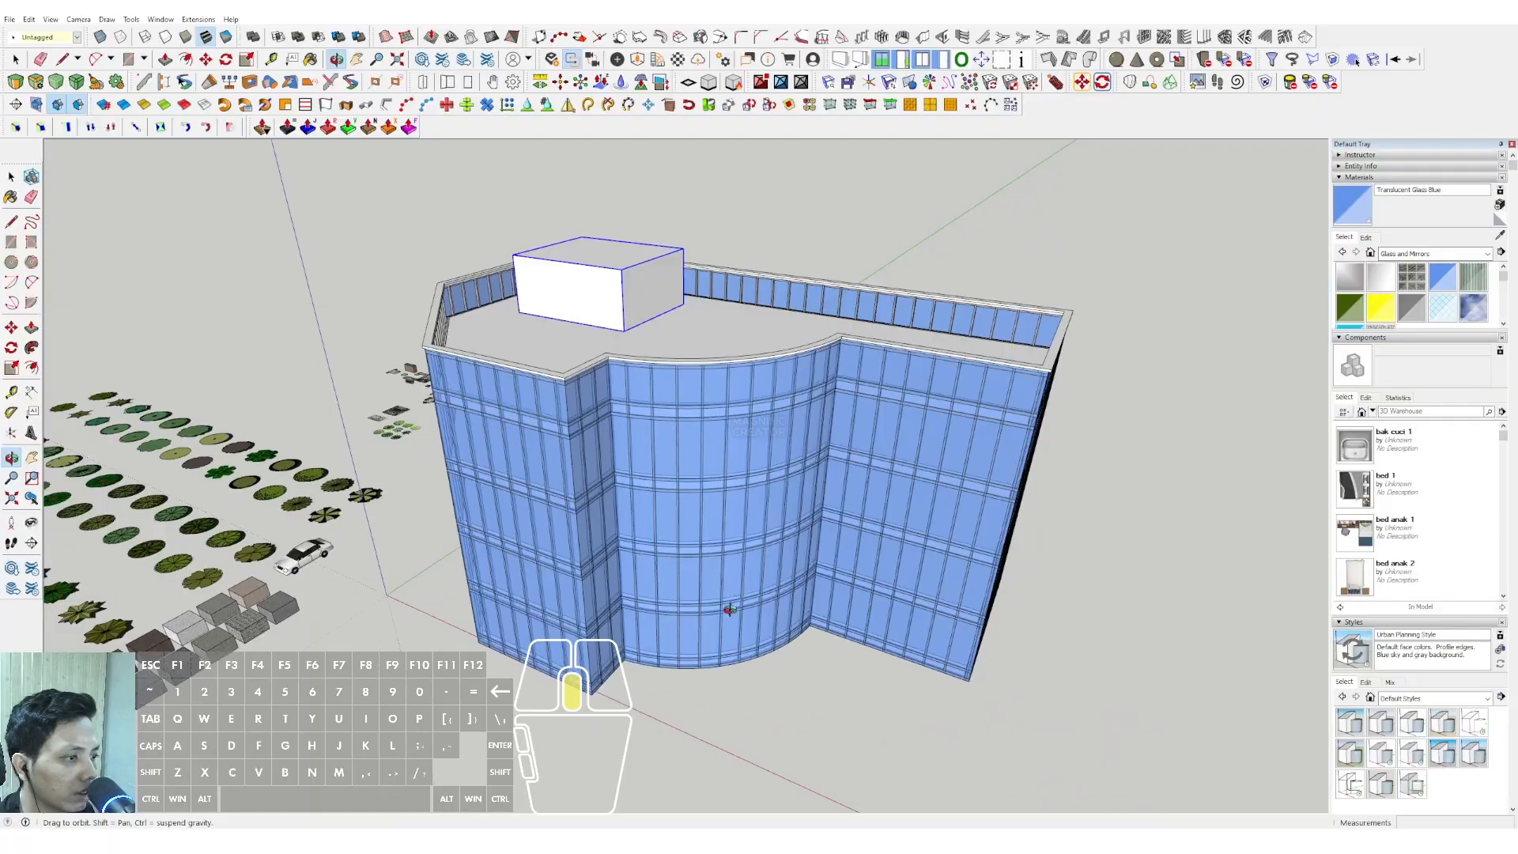
pyautogui.scroll(3, 625, 340)
pyautogui.moveTo(639, 336); pyautogui.dragTo(578, 455, button='middle')
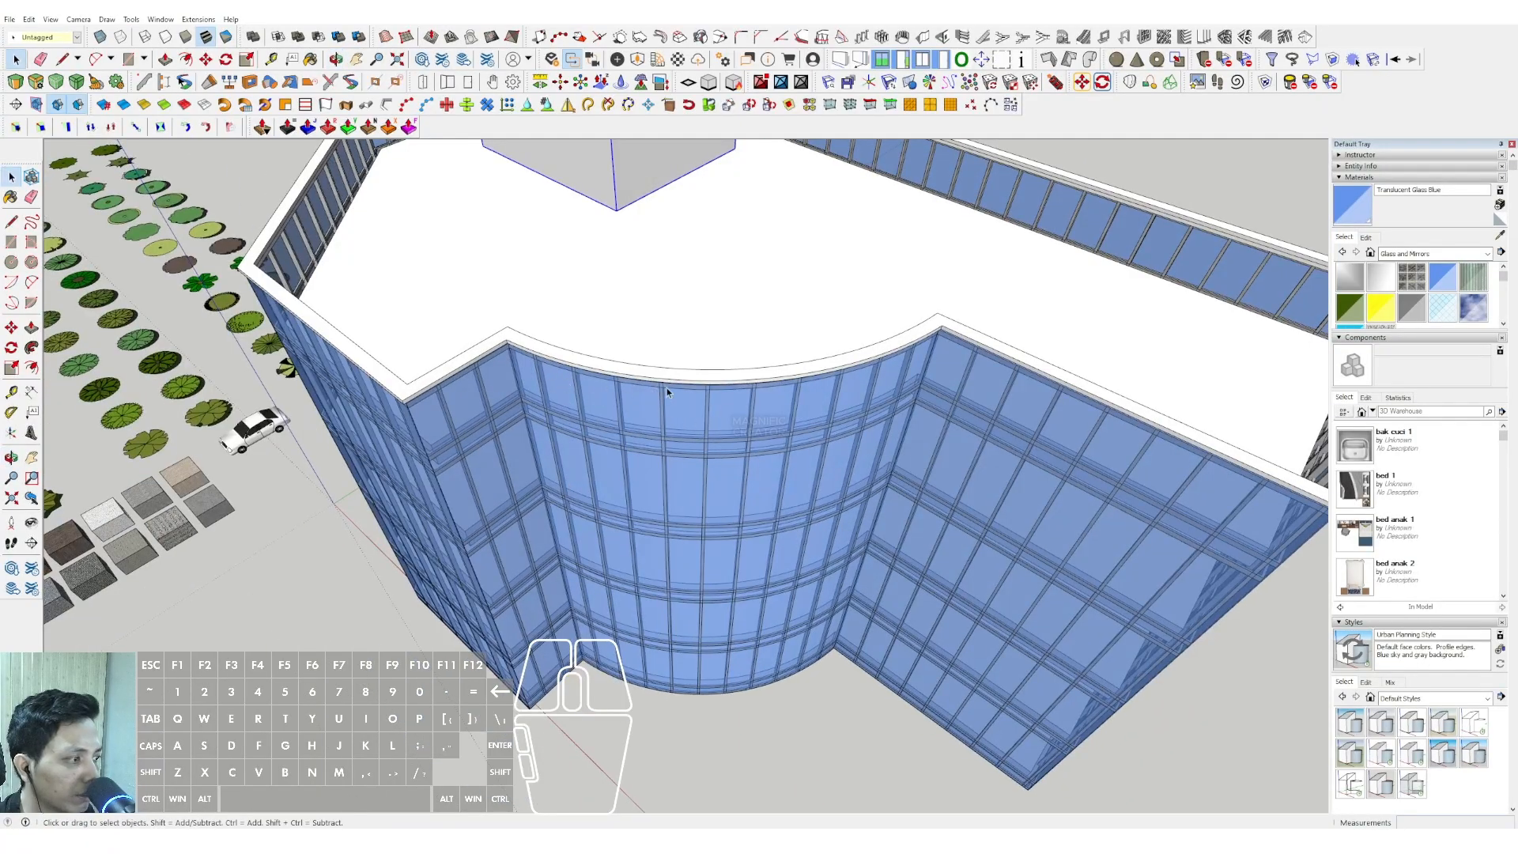
pyautogui.moveTo(747, 411); pyautogui.dragTo(621, 360, button='middle')
pyautogui.moveTo(806, 396); pyautogui.dragTo(522, 356, button='middle')
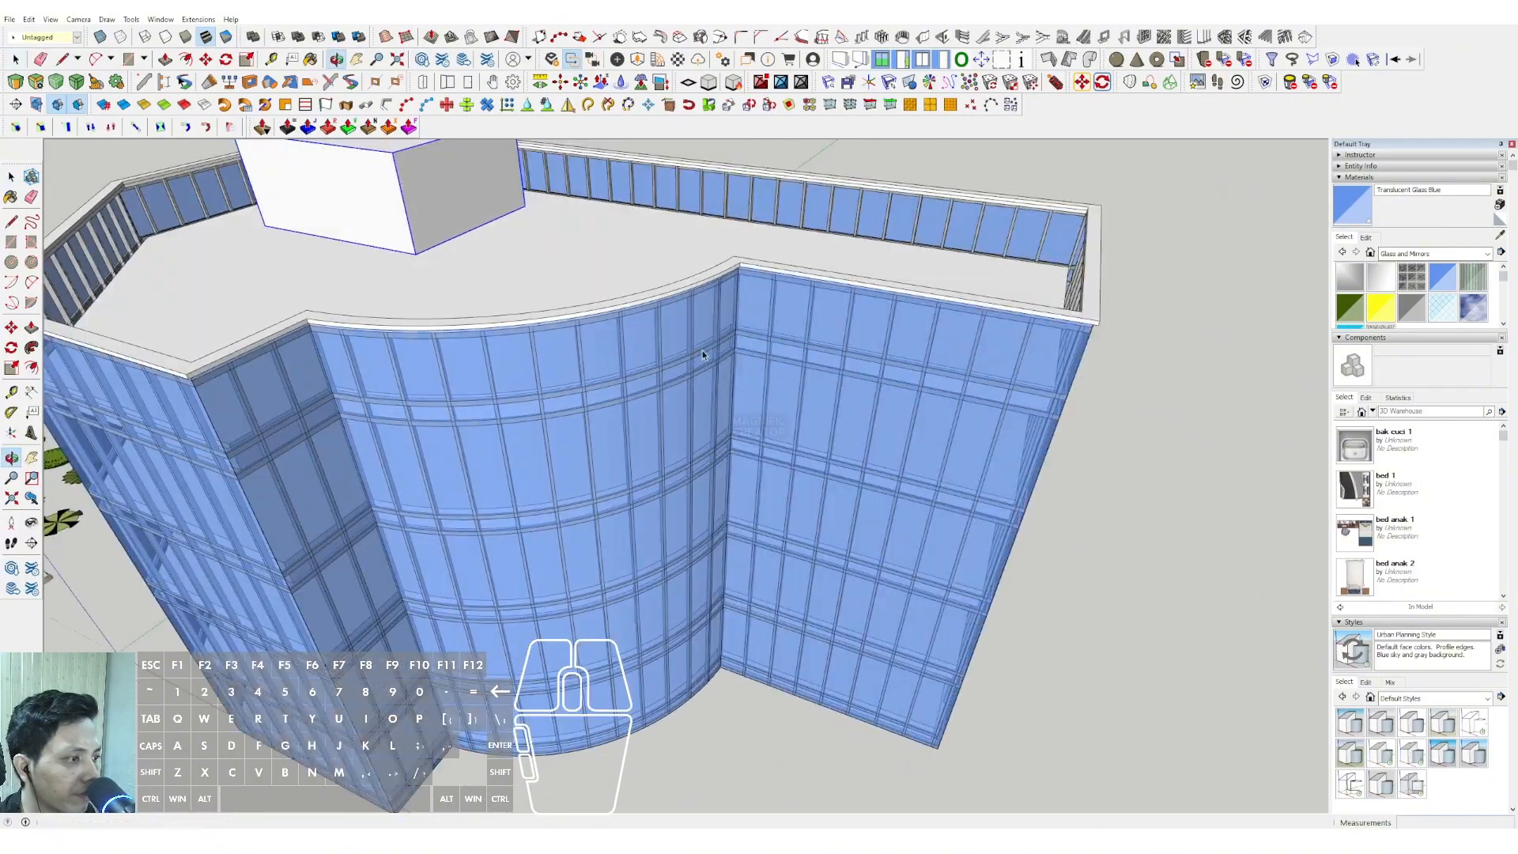
pyautogui.press('r')
pyautogui.scroll(3, 822, 283)
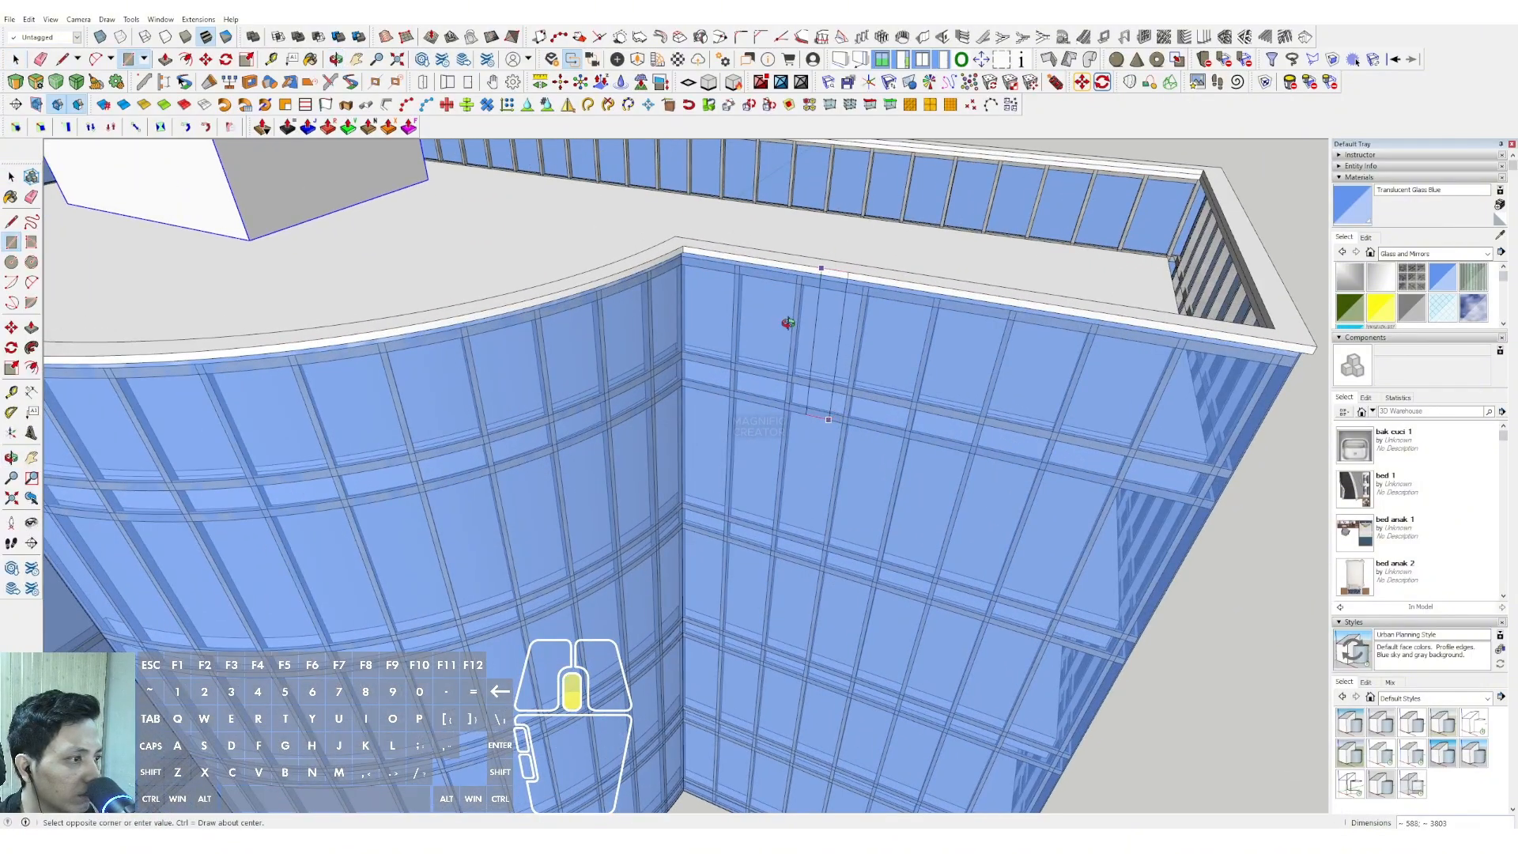
pyautogui.moveTo(788, 322); pyautogui.dragTo(784, 215, button='middle')
pyautogui.press('space')
# Draw a narrow vertical rectangle about 237 wide and 22960 tall on the straight glass facade beside the curved wall
pyautogui.press('r')
pyautogui.scroll(2, 827, 351)
pyautogui.scroll(-3, 826, 420)
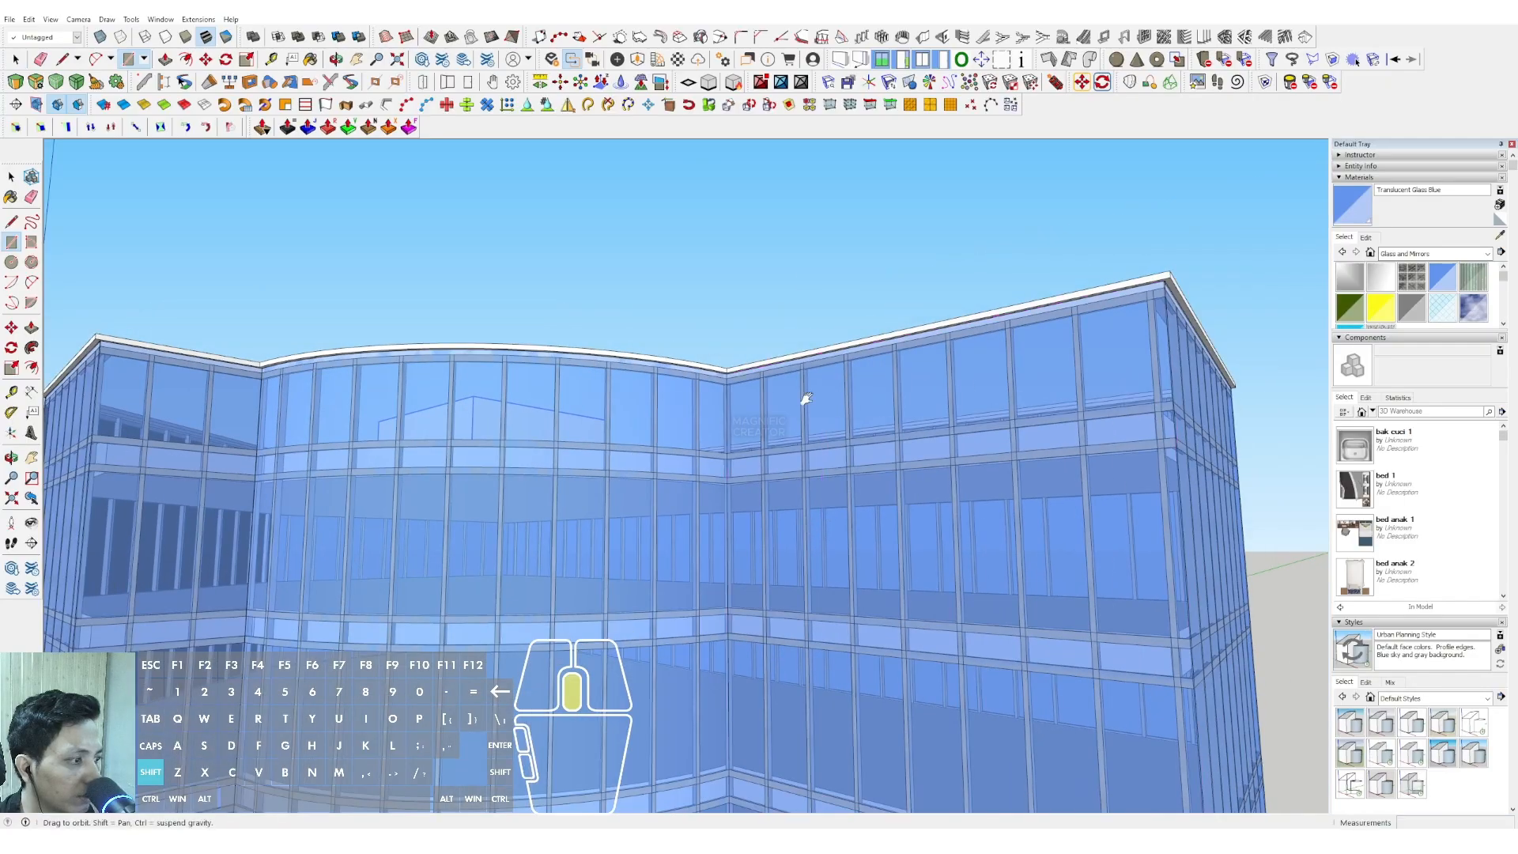
pyautogui.keyDown('shift'); pyautogui.moveTo(804, 400); pyautogui.dragTo(803, 190, button='middle'); pyautogui.keyUp('shift')
pyautogui.scroll(-3, 807, 510)
pyautogui.scroll(2, 821, 620)
pyautogui.scroll(1, 826, 615)
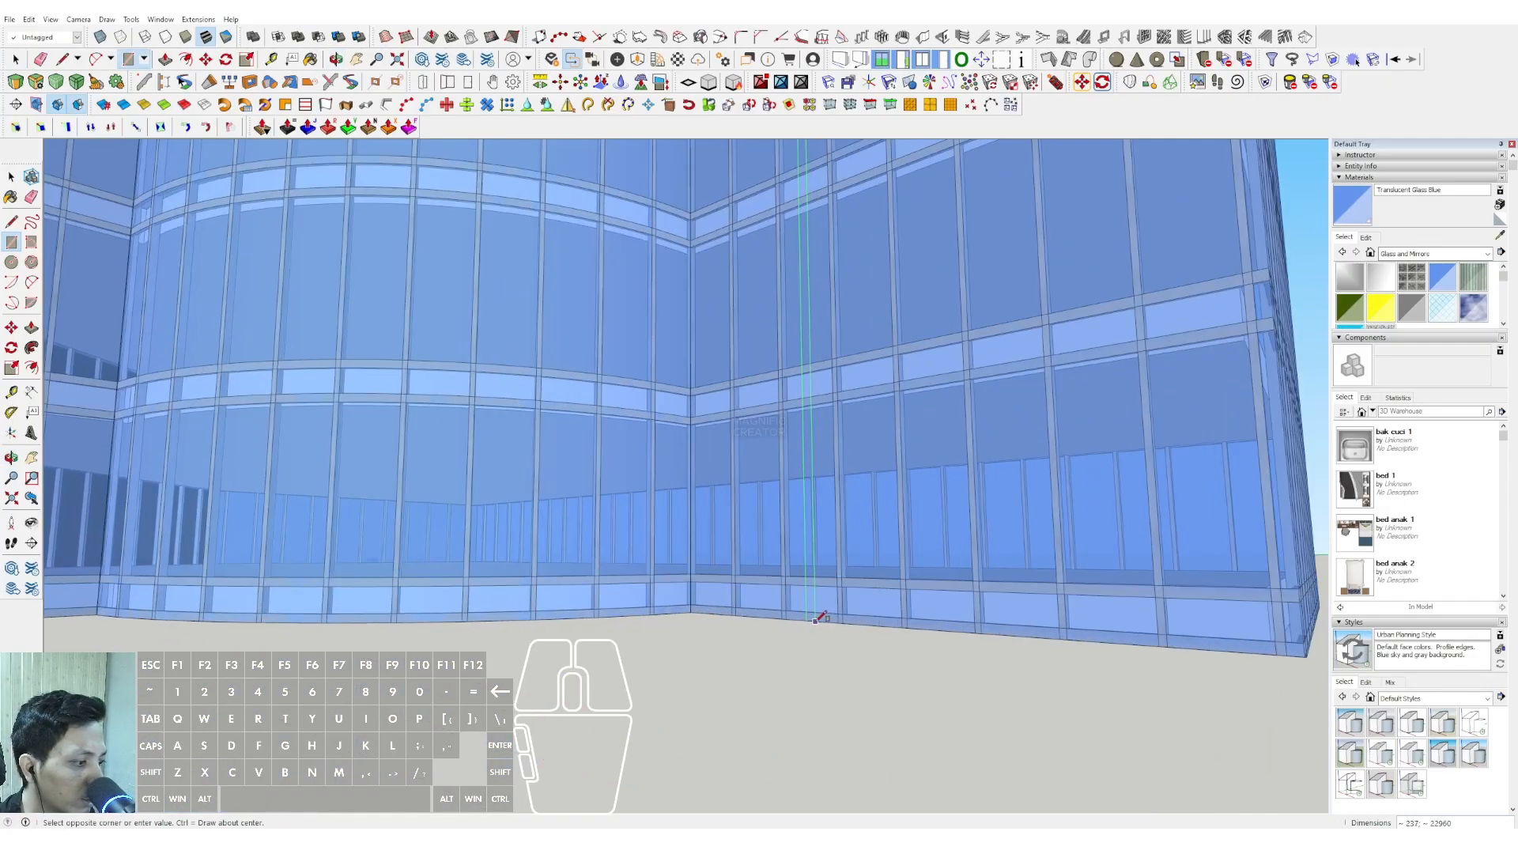
pyautogui.scroll(-3, 817, 474)
pyautogui.keyDown('shift'); pyautogui.moveTo(807, 158); pyautogui.dragTo(771, 428, button='middle'); pyautogui.keyUp('shift')
pyautogui.press('space')
# Scale the narrow rectangle vertically by about 1.03 so its upper end meets the roof cap
pyautogui.scroll(4, 778, 387)
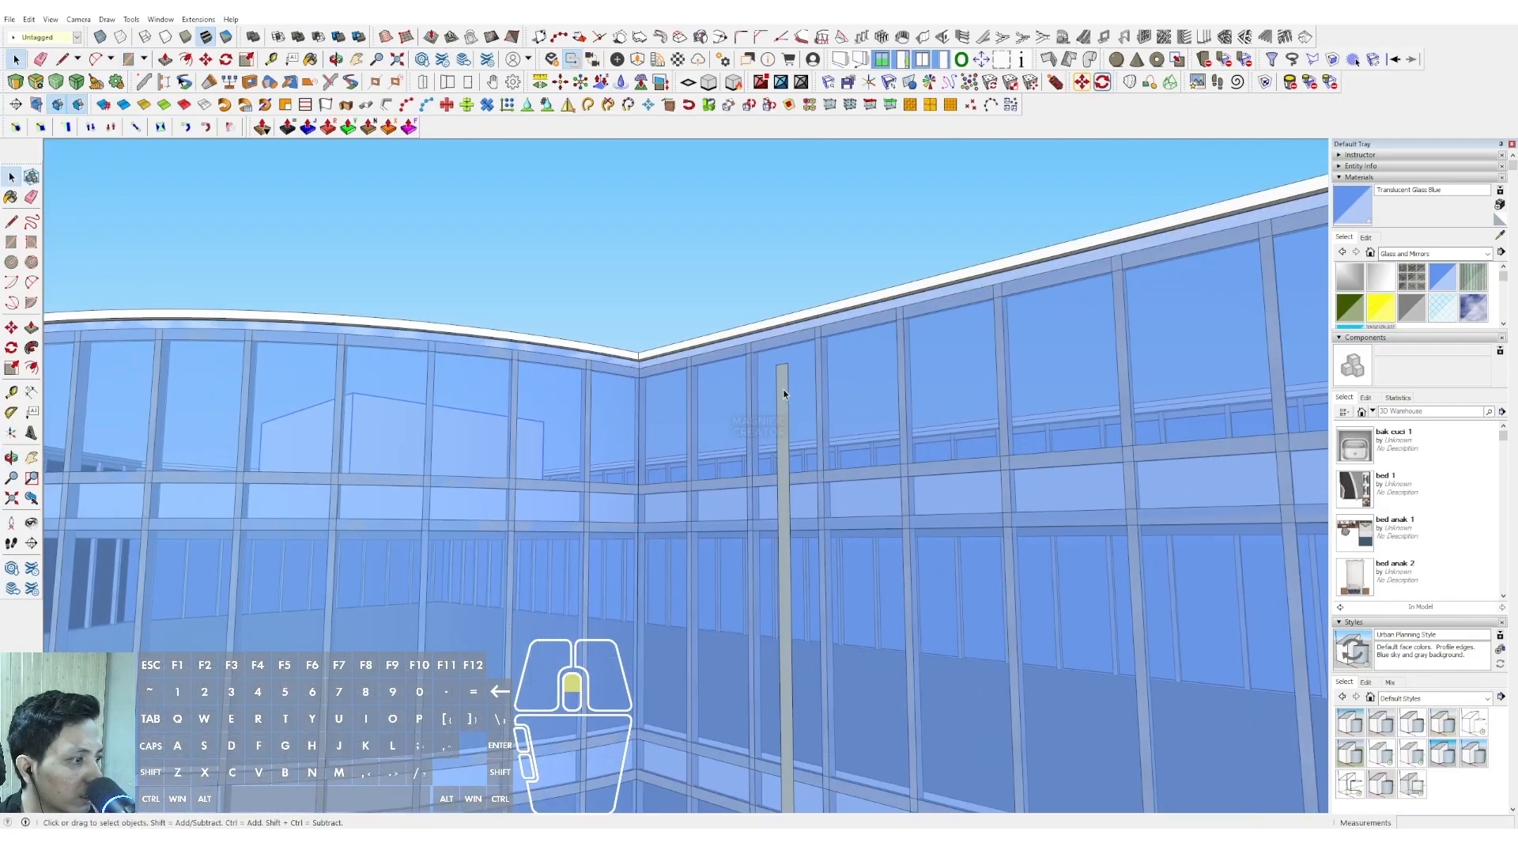
pyautogui.doubleClick(780, 385)
pyautogui.press('s')
pyautogui.scroll(1, 782, 385)
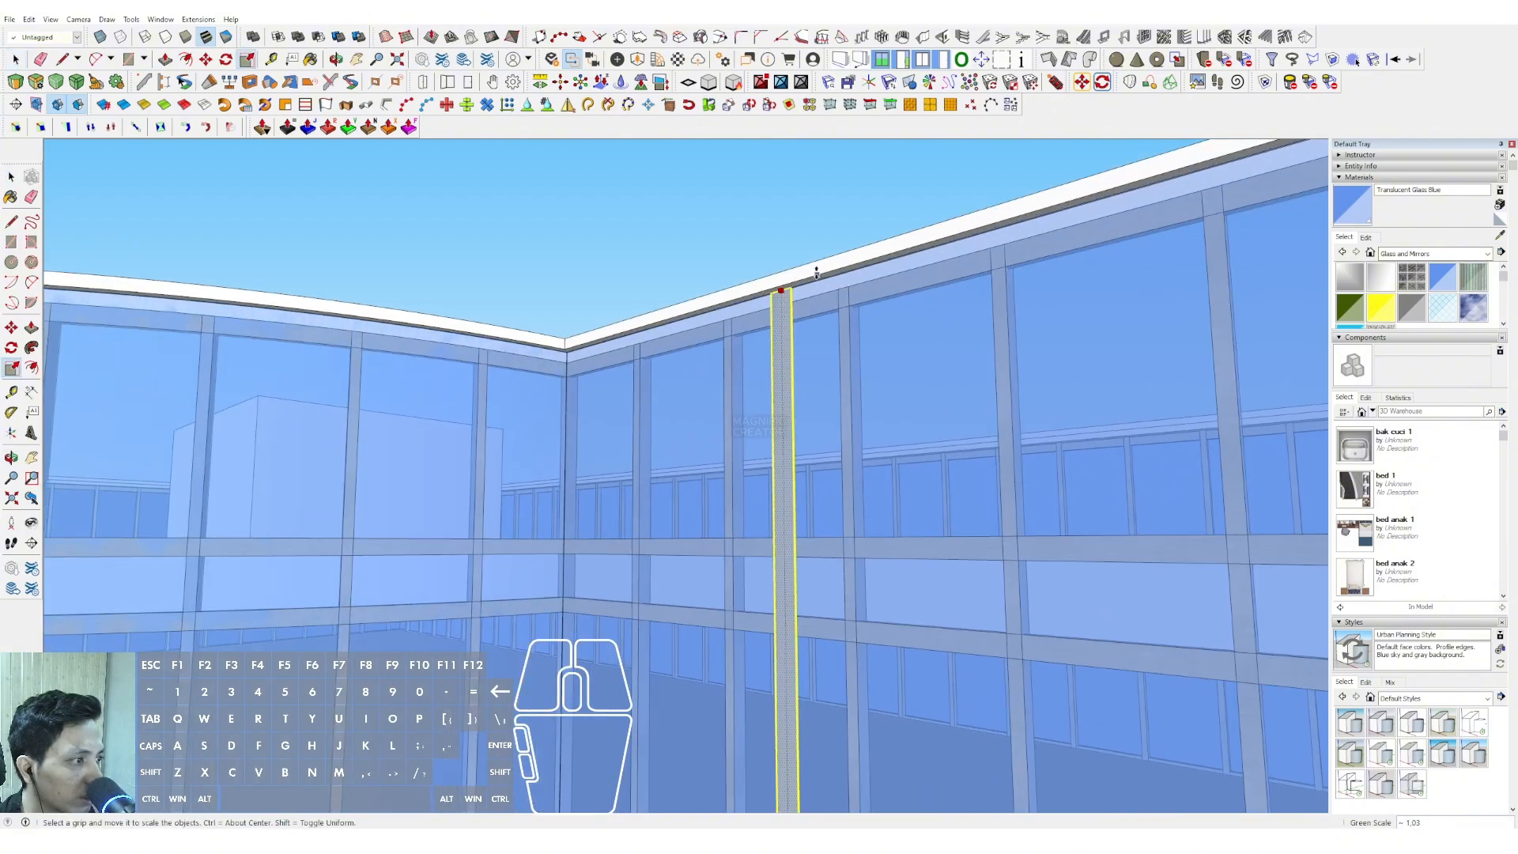
pyautogui.click(817, 271)
pyautogui.moveTo(816, 272); pyautogui.dragTo(709, 383, button='middle')
pyautogui.press('space')
# Extrude the narrow rectangle outward from the glass to form a full-height vertical fin
pyautogui.scroll(1, 709, 379)
pyautogui.press('p')
pyautogui.click(783, 319)
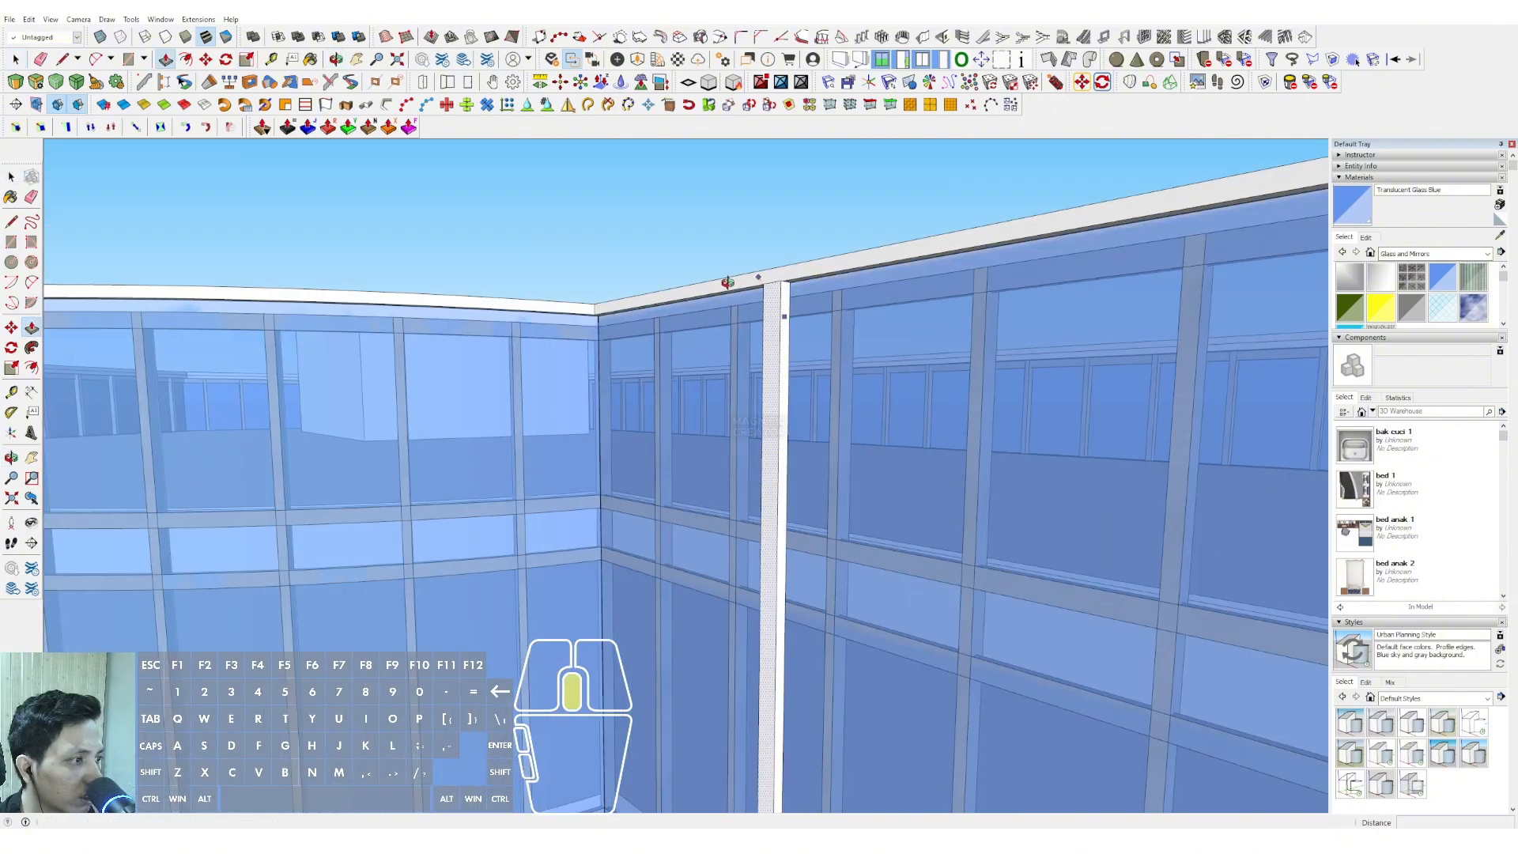
pyautogui.moveTo(727, 282); pyautogui.dragTo(708, 261, button='middle')
pyautogui.press('space')
# Draw a line up the full height of the fin and push the divided face in by about 116
pyautogui.scroll(-6, 716, 340)
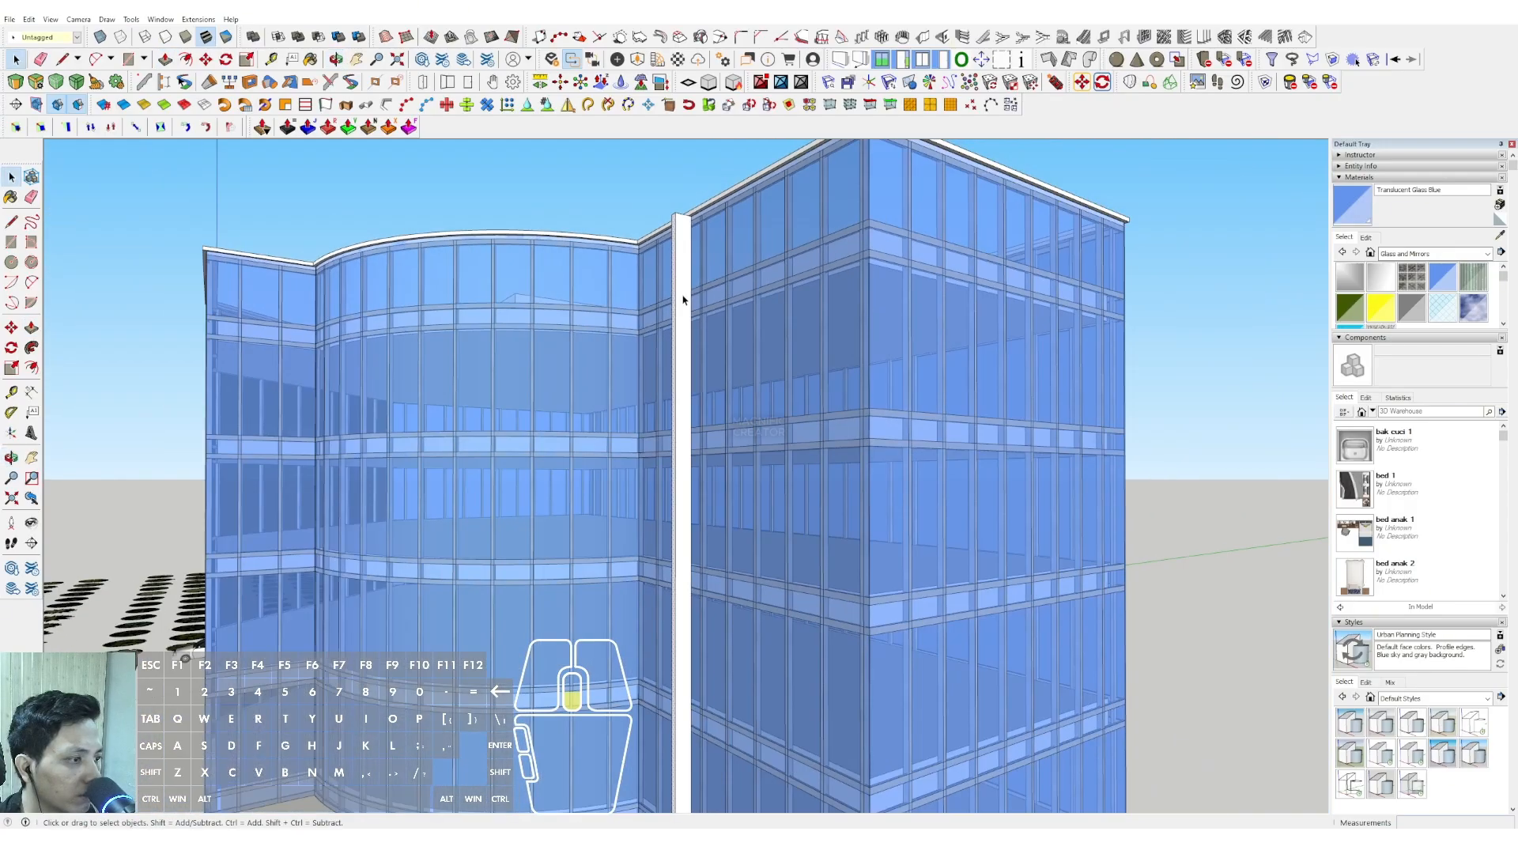
pyautogui.moveTo(683, 299); pyautogui.dragTo(670, 283, button='middle')
pyautogui.scroll(3, 662, 500)
pyautogui.scroll(3, 668, 695)
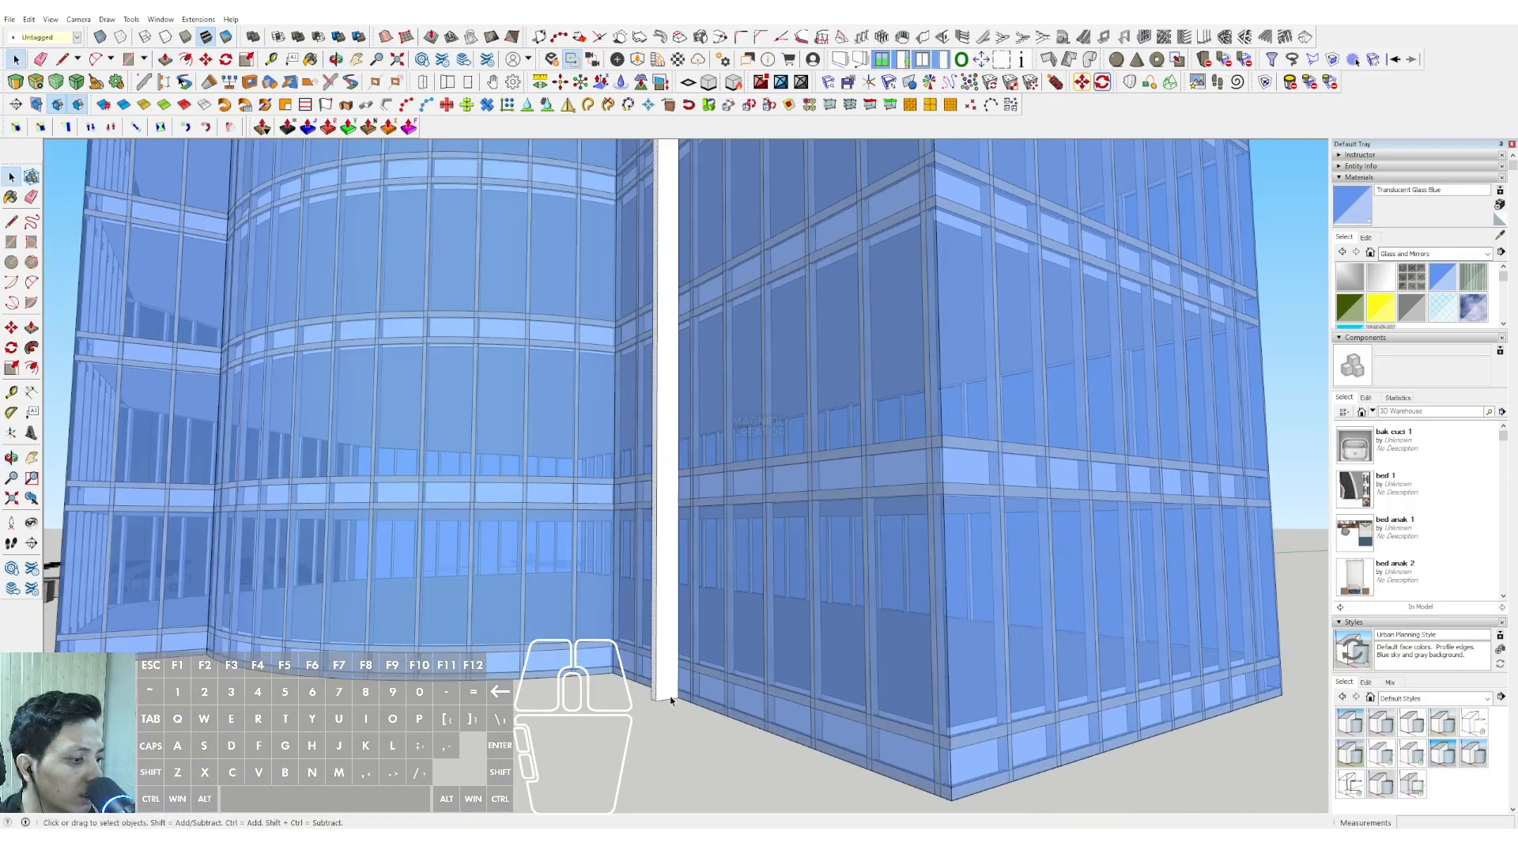
pyautogui.press('l')
pyautogui.scroll(-3, 678, 505)
pyautogui.keyDown('shift'); pyautogui.moveTo(657, 355); pyautogui.dragTo(660, 525, button='middle'); pyautogui.keyUp('shift')
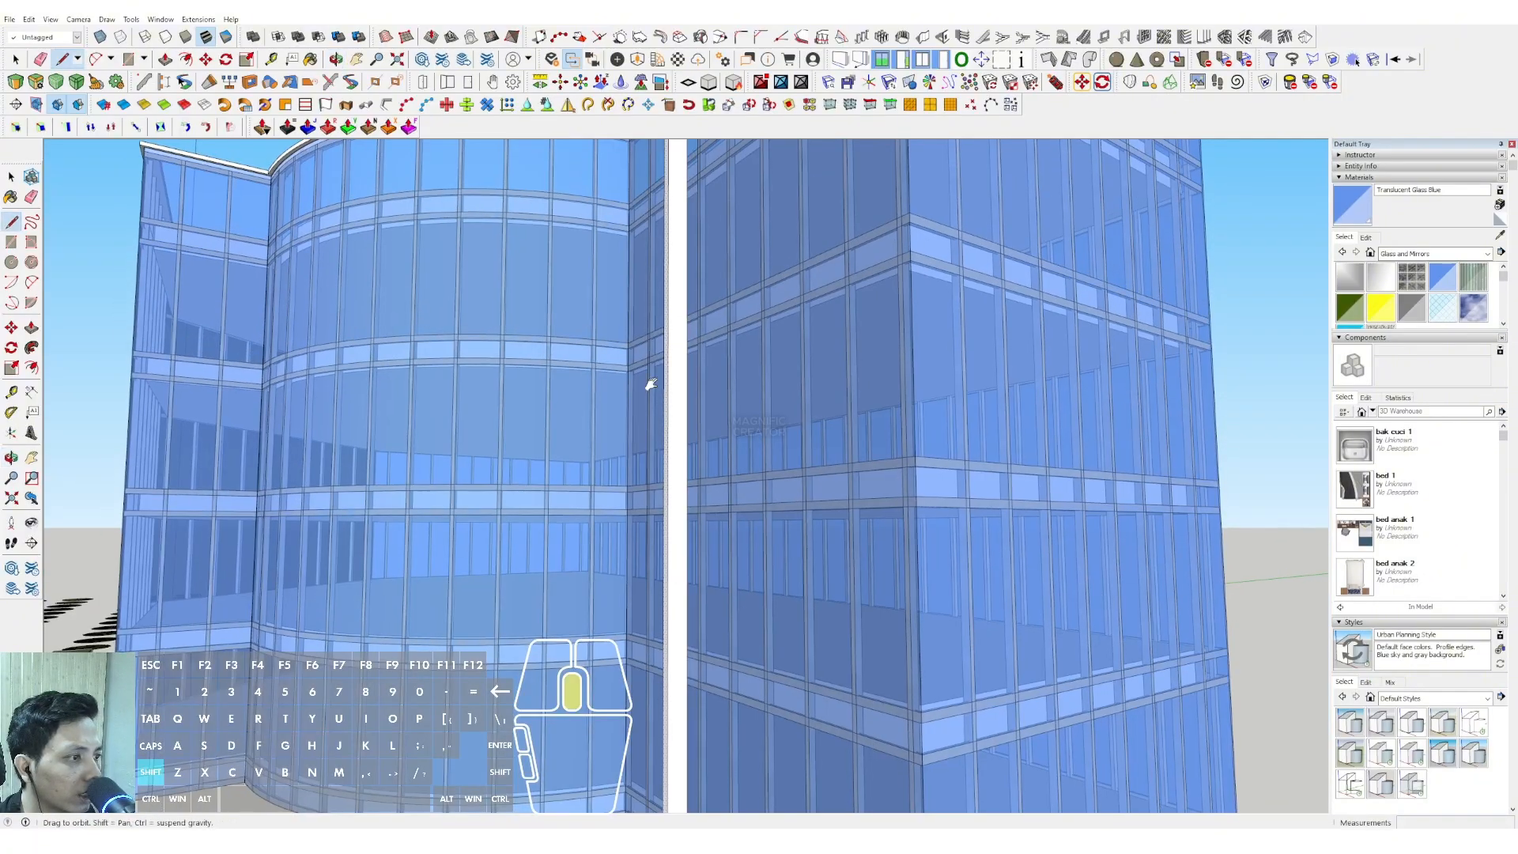
pyautogui.keyDown('shift'); pyautogui.moveTo(650, 383); pyautogui.dragTo(609, 537, button='middle'); pyautogui.keyUp('shift')
pyautogui.scroll(1, 626, 277)
pyautogui.scroll(5, 608, 516)
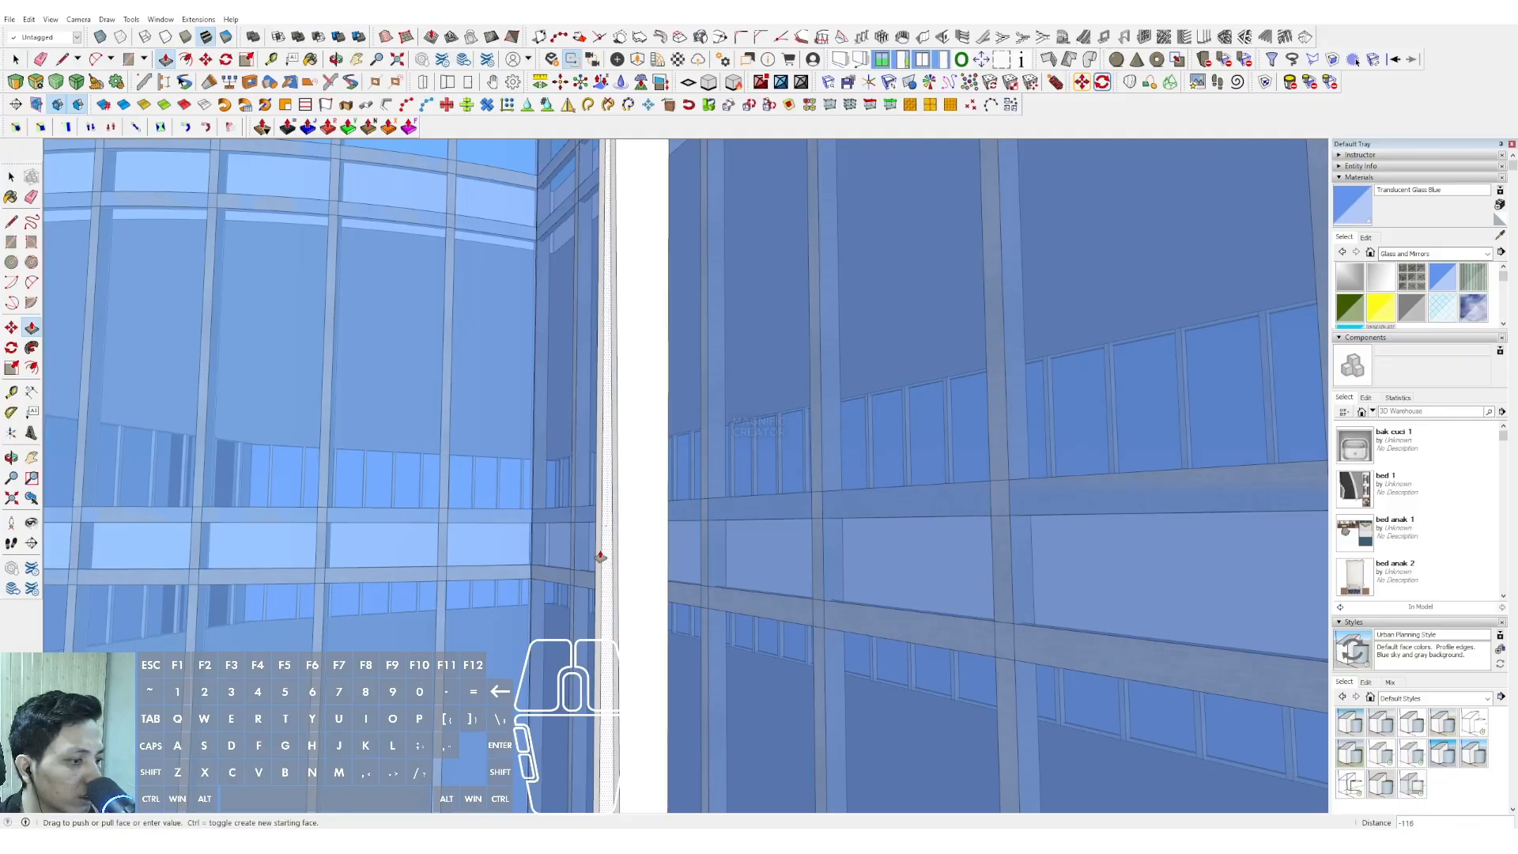
# Turn the vertical fin into a component
pyautogui.scroll(-6, 594, 571)
pyautogui.keyDown('shift'); pyautogui.moveTo(614, 387); pyautogui.dragTo(614, 332, button='middle'); pyautogui.keyUp('shift')
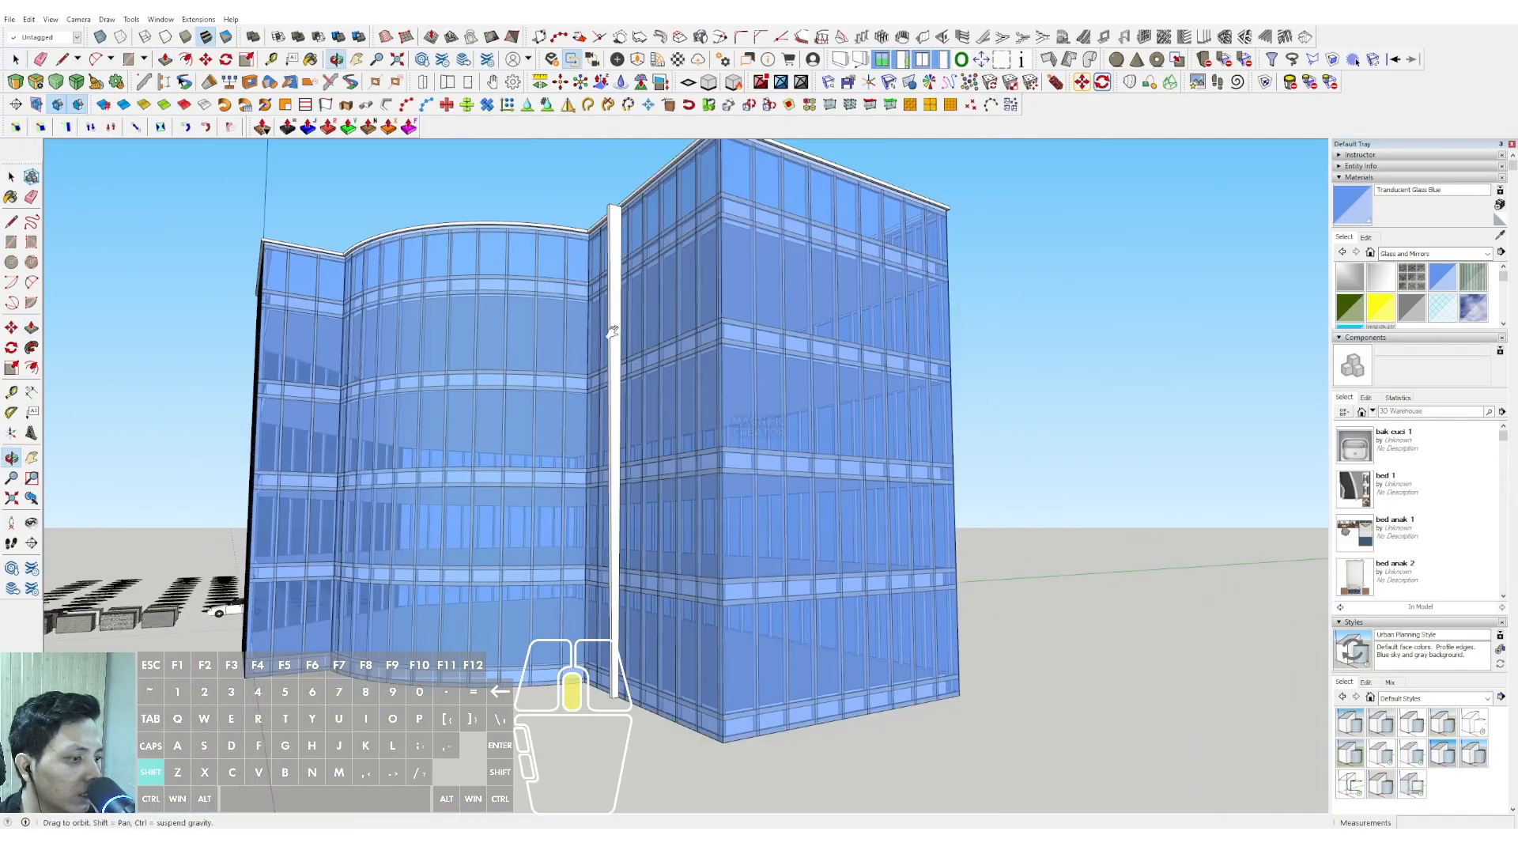
pyautogui.rightClick(611, 318)
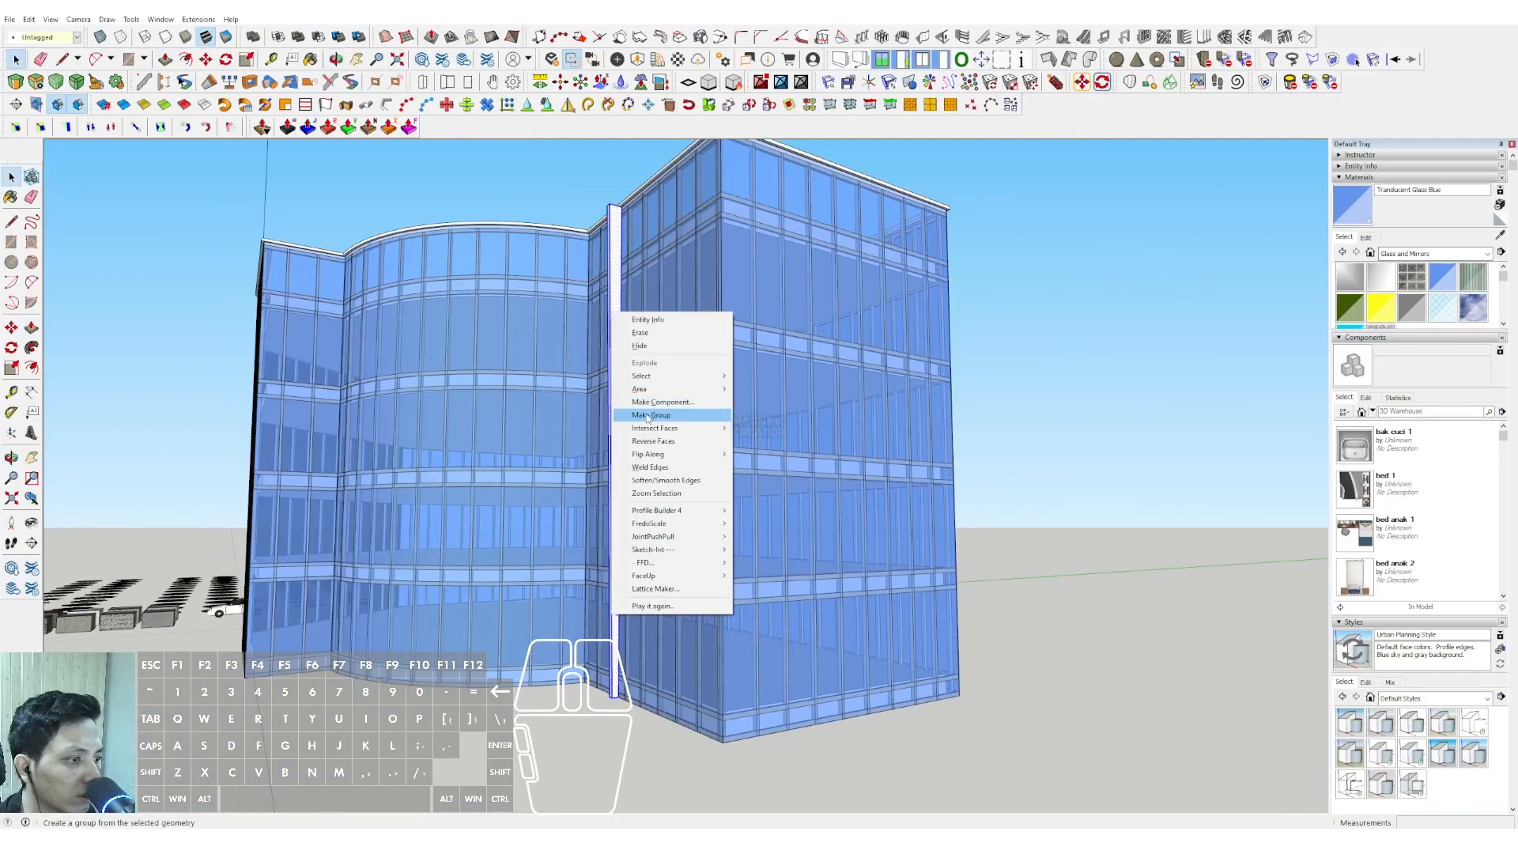
pyautogui.click(662, 401)
pyautogui.click(314, 444)
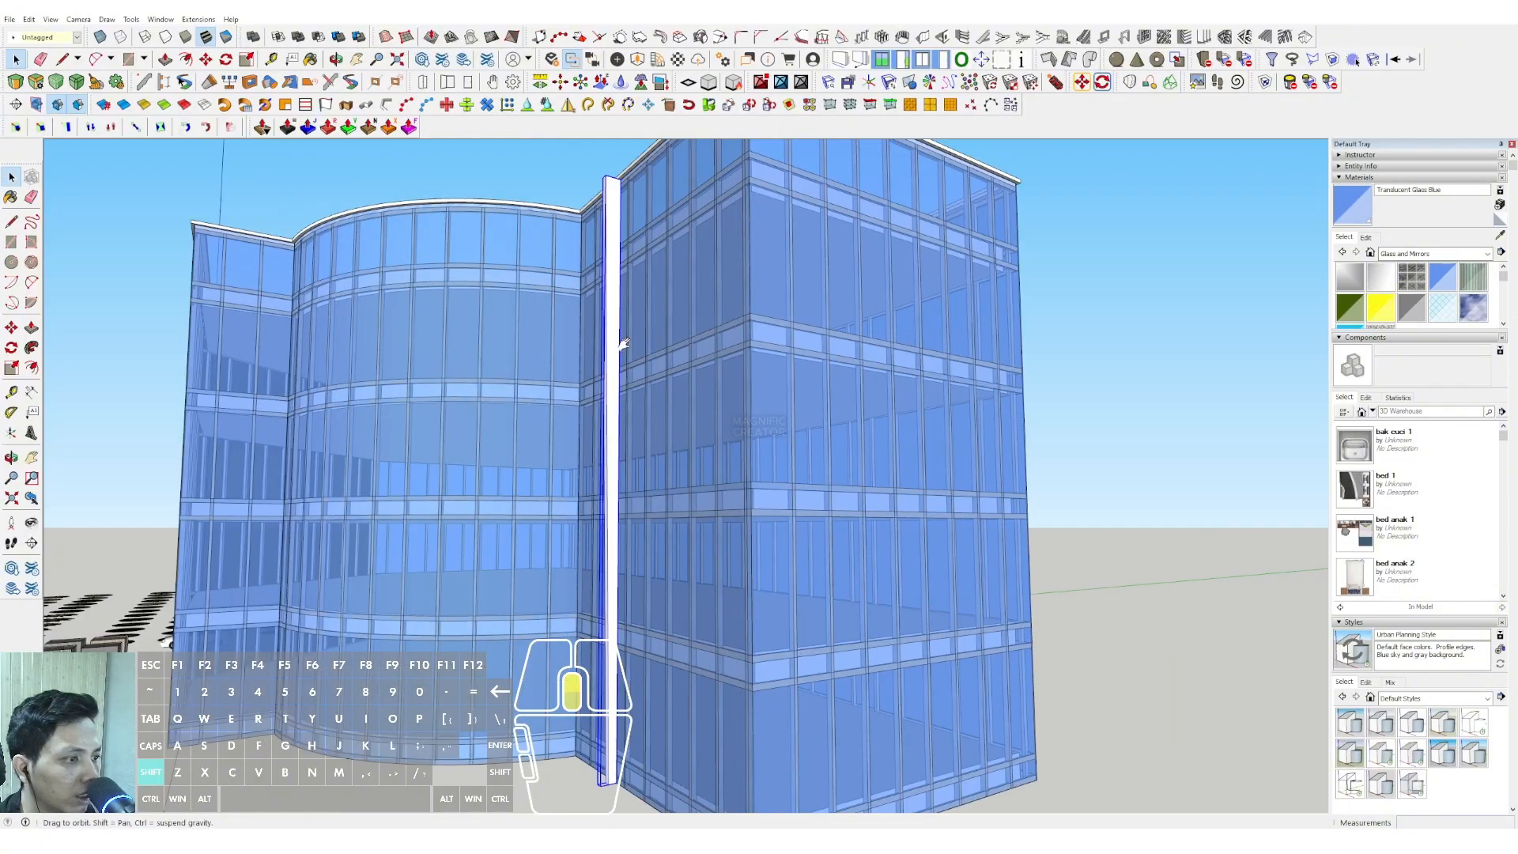
# Paint the vertical fin component with the dark brown Color C08 from the Colors library
pyautogui.scroll(5, 617, 356)
pyautogui.click(1488, 255)
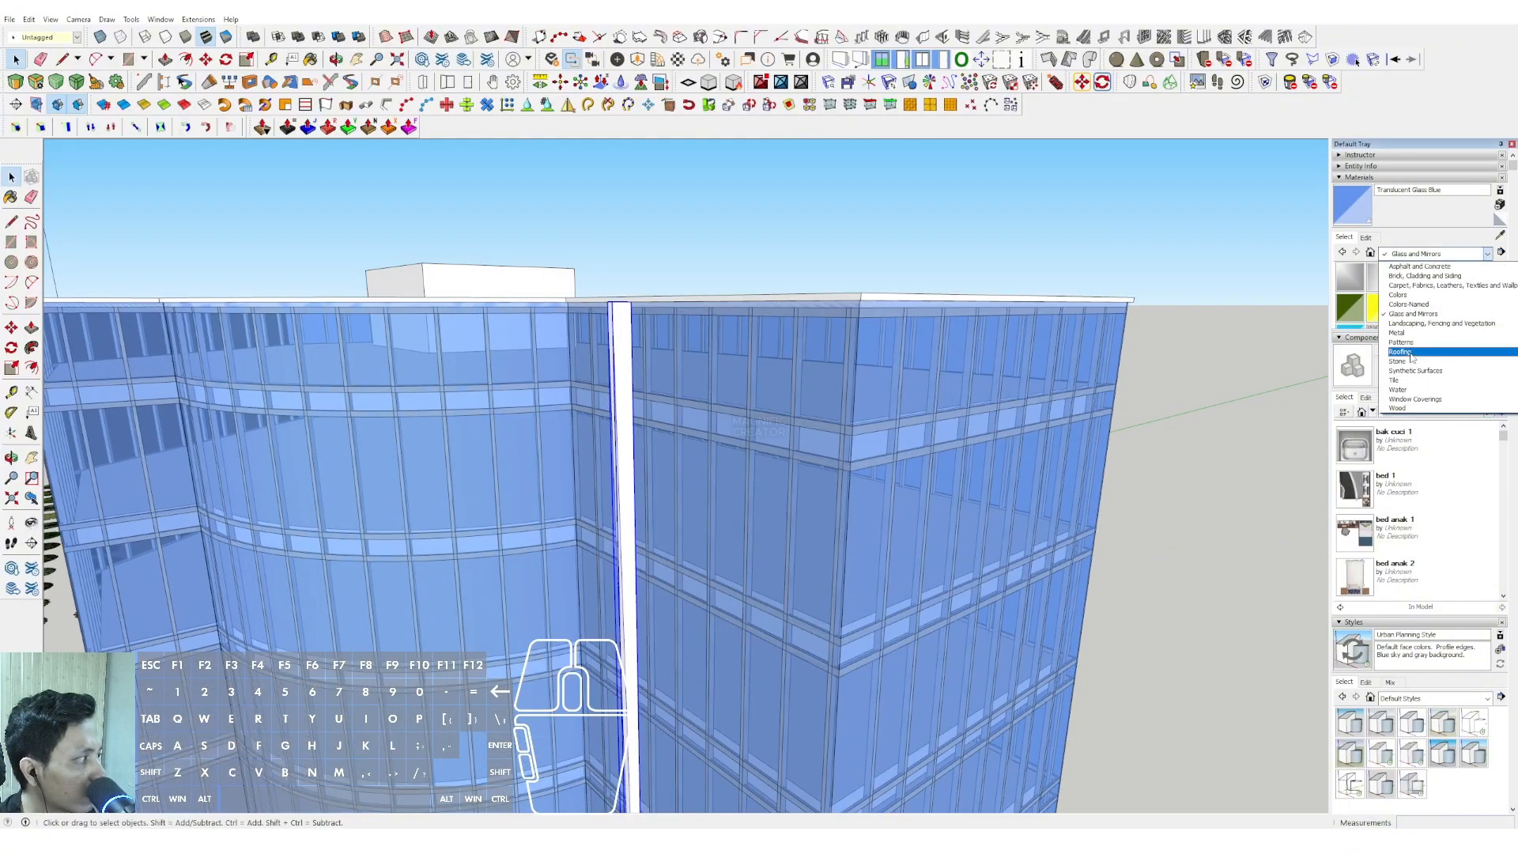
pyautogui.click(1397, 324)
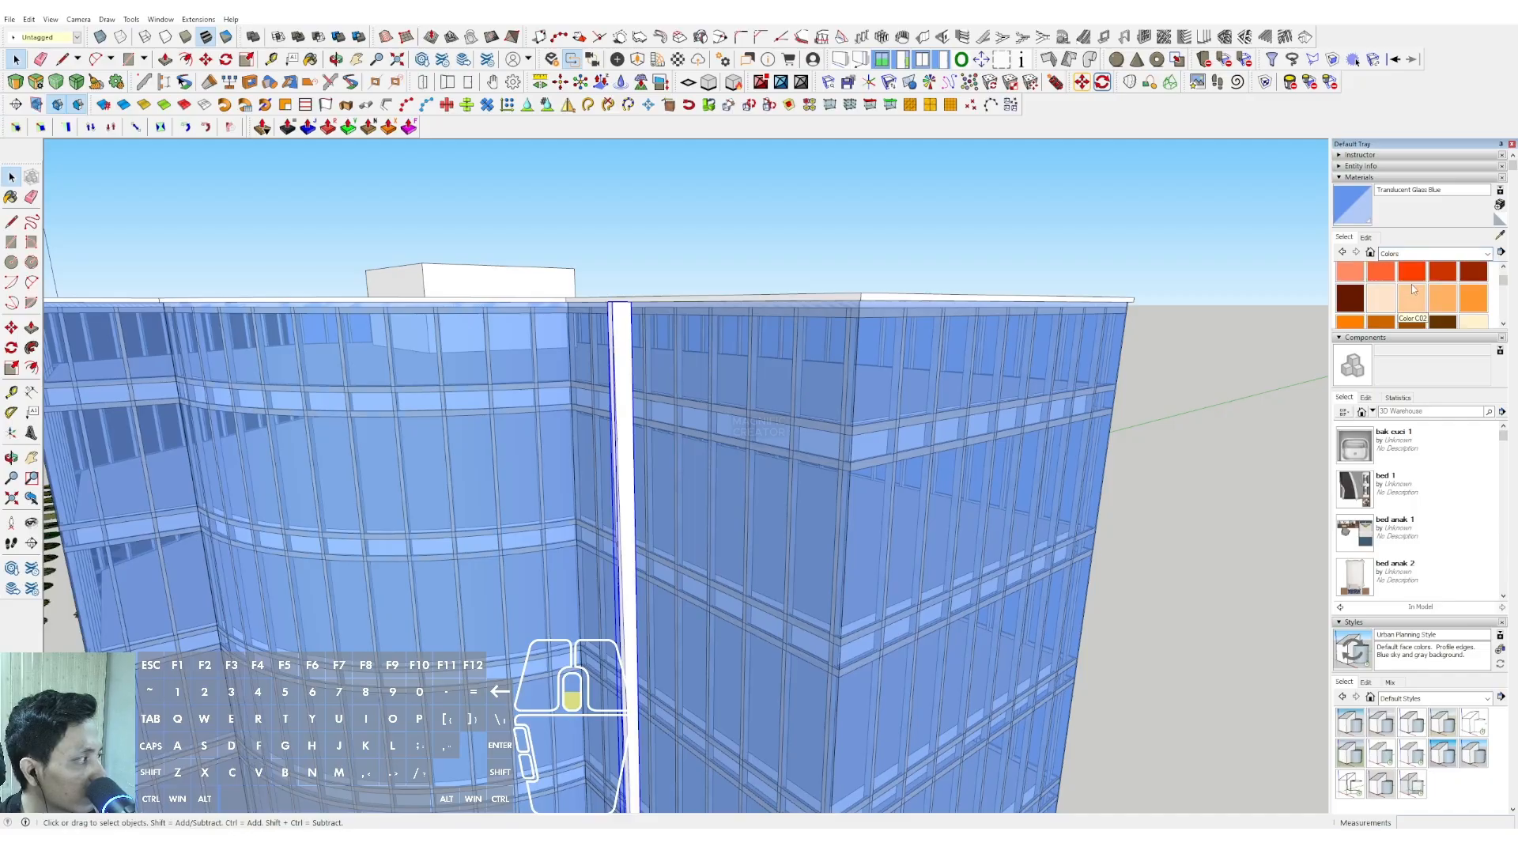
pyautogui.press('b')
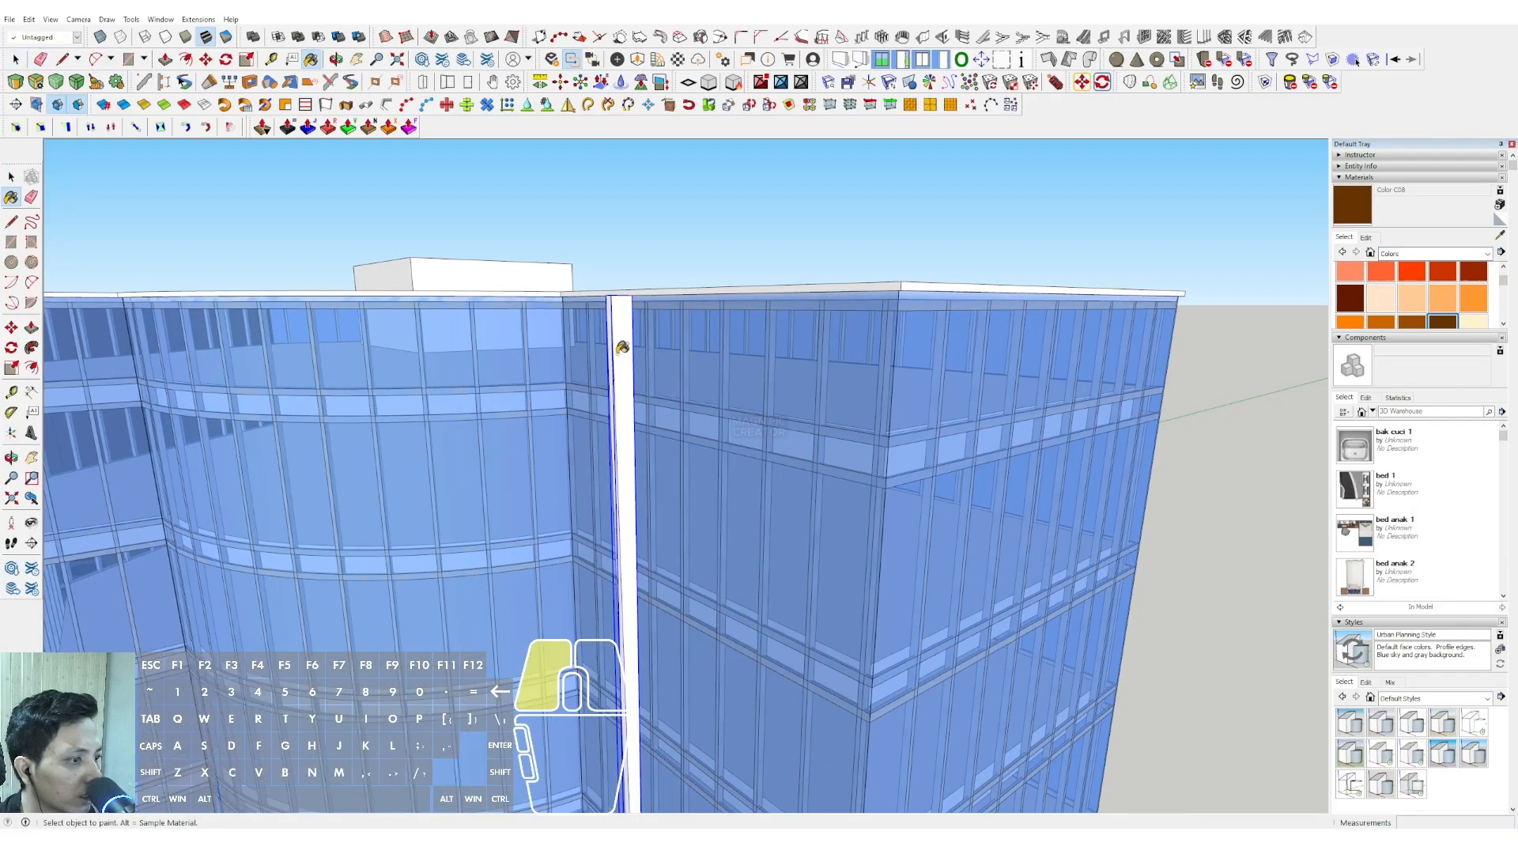
pyautogui.click(619, 443)
# Soften the fin's brown material by setting its saturation to 17 and raising its lightness to about 38
pyautogui.click(1366, 237)
pyautogui.click(1365, 298)
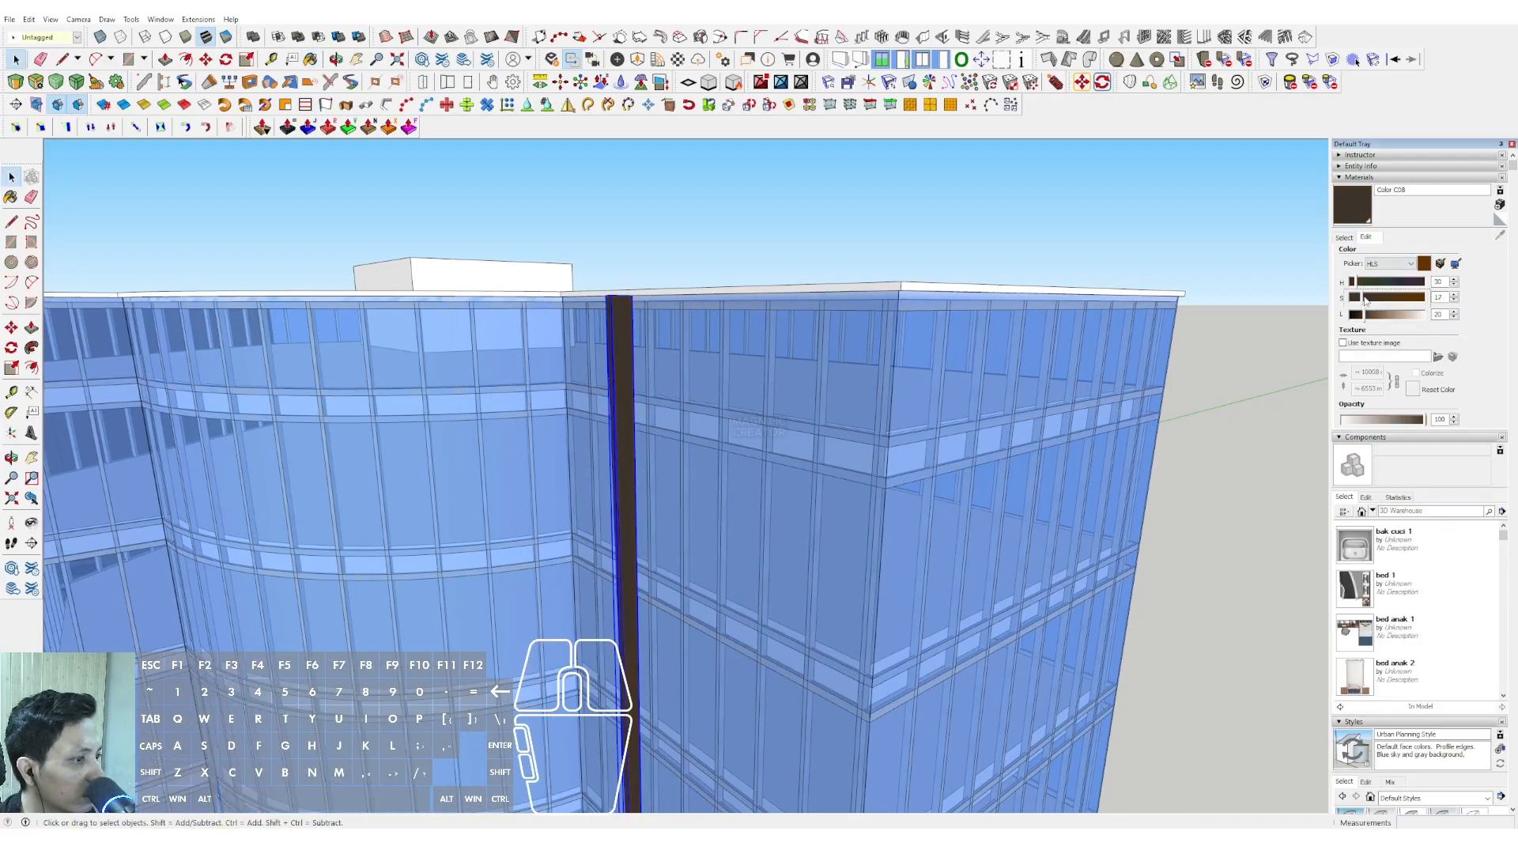
pyautogui.moveTo(1382, 315); pyautogui.dragTo(1378, 315)
# Copy the roof cap's outer curved edge and paste it in place outside the roof cap group
pyautogui.moveTo(870, 396)
pyautogui.mouseDown(button='middle')
pyautogui.moveTo(619, 409)
pyautogui.moveTo(783, 504)
pyautogui.mouseUp(button='middle')
pyautogui.scroll(2, 783, 395)
pyautogui.click(772, 383)
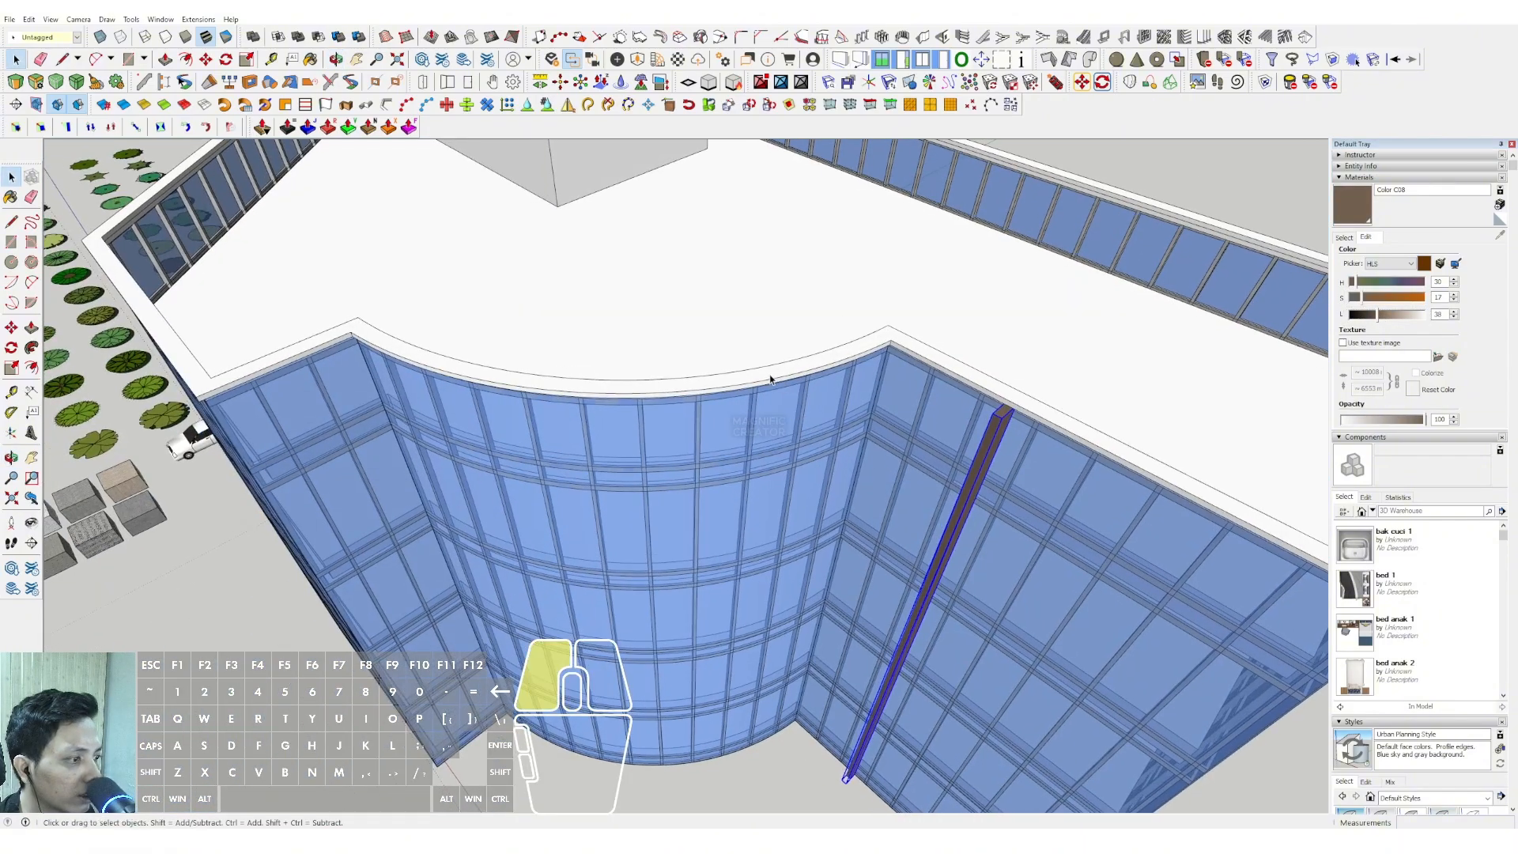
pyautogui.scroll(2, 761, 382)
pyautogui.click(474, 392)
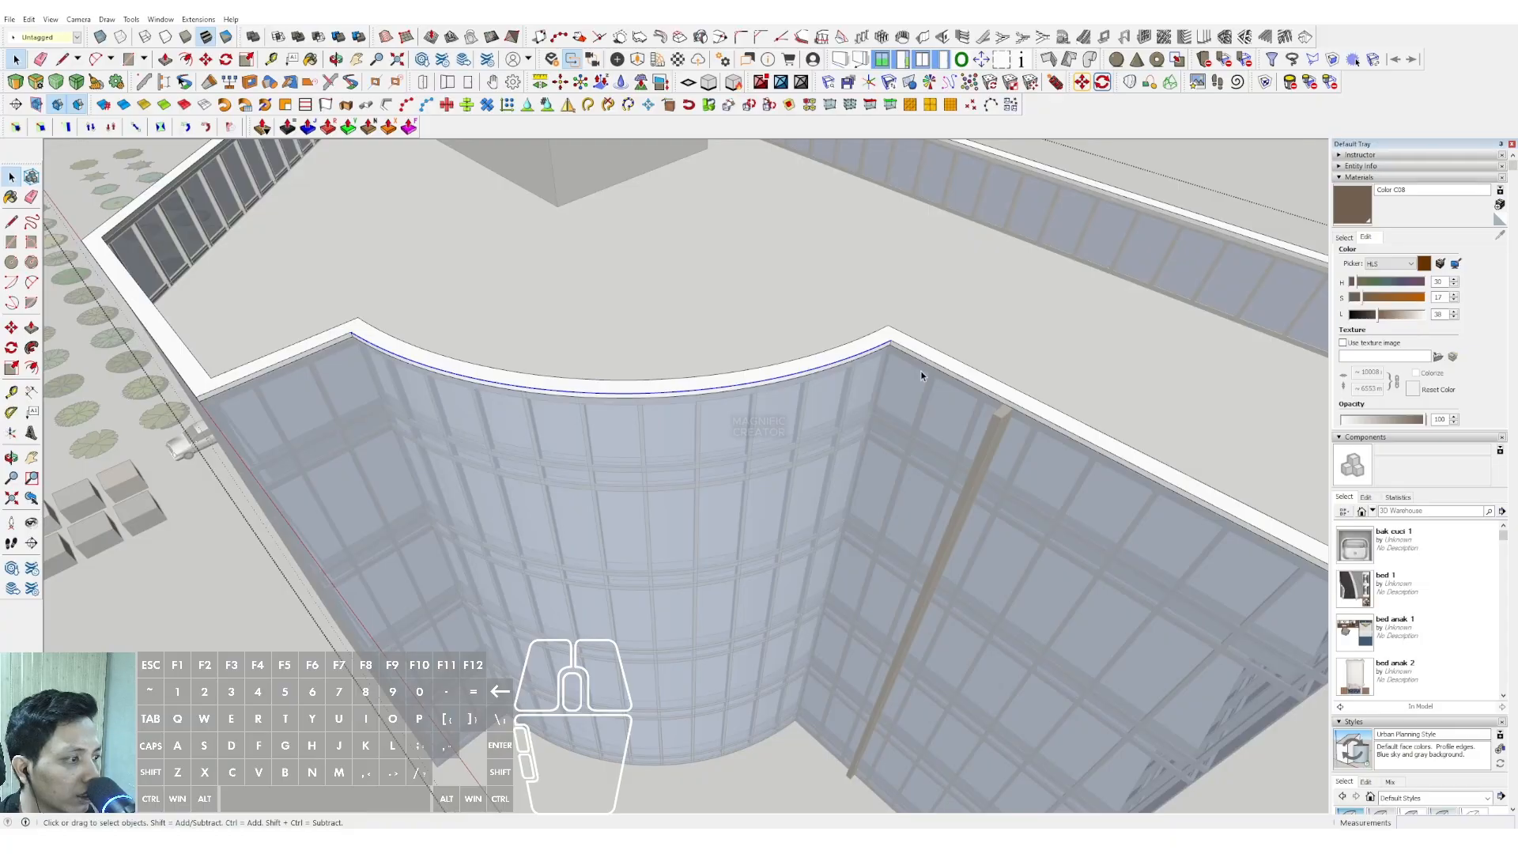
pyautogui.scroll(-2, 609, 391)
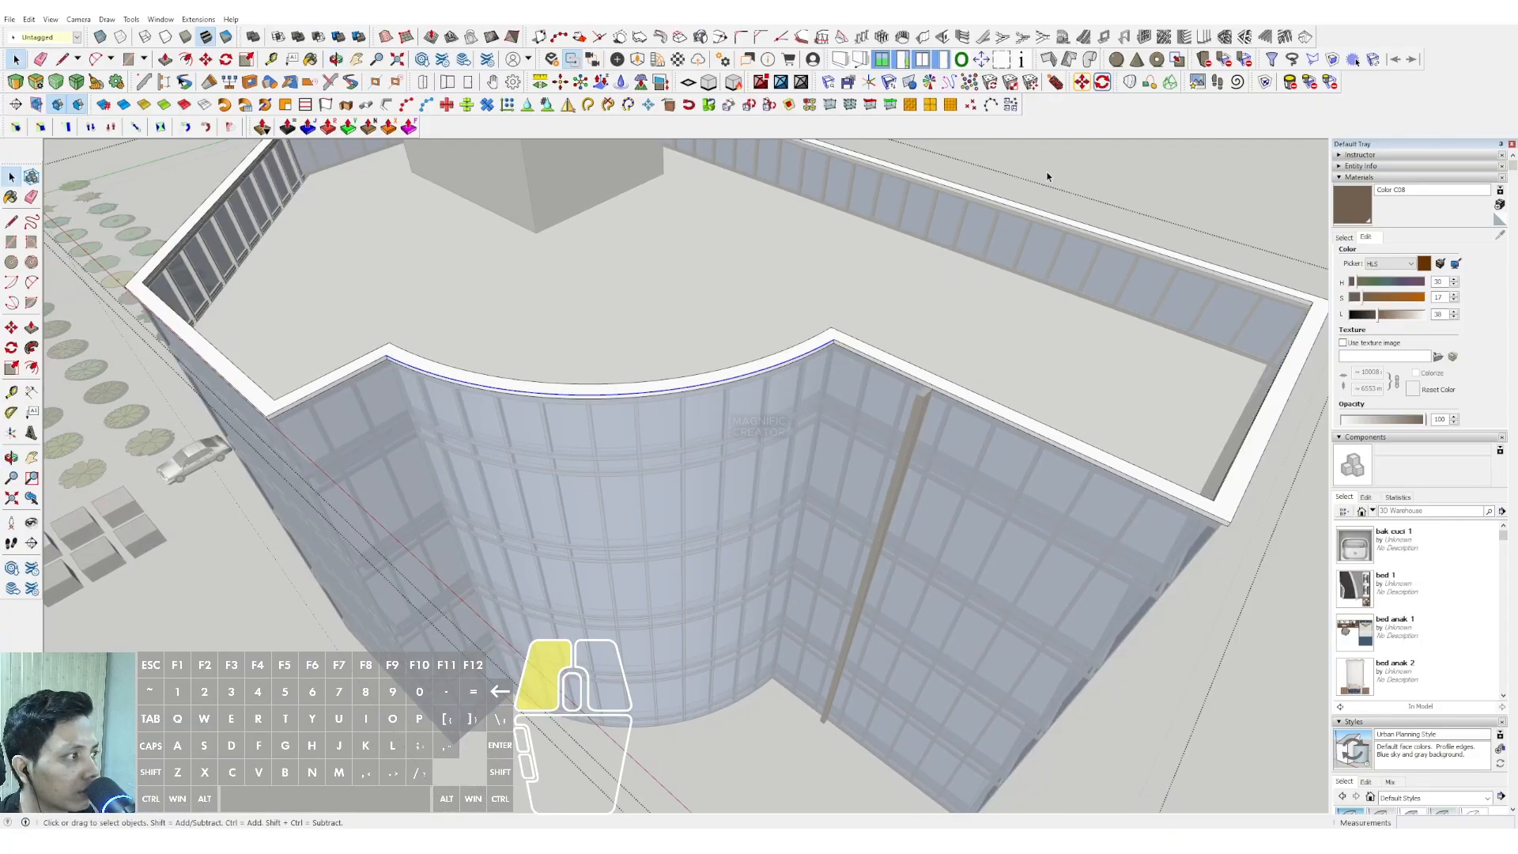
pyautogui.click(1047, 175)
pyautogui.click(589, 398)
pyautogui.scroll(3, 589, 397)
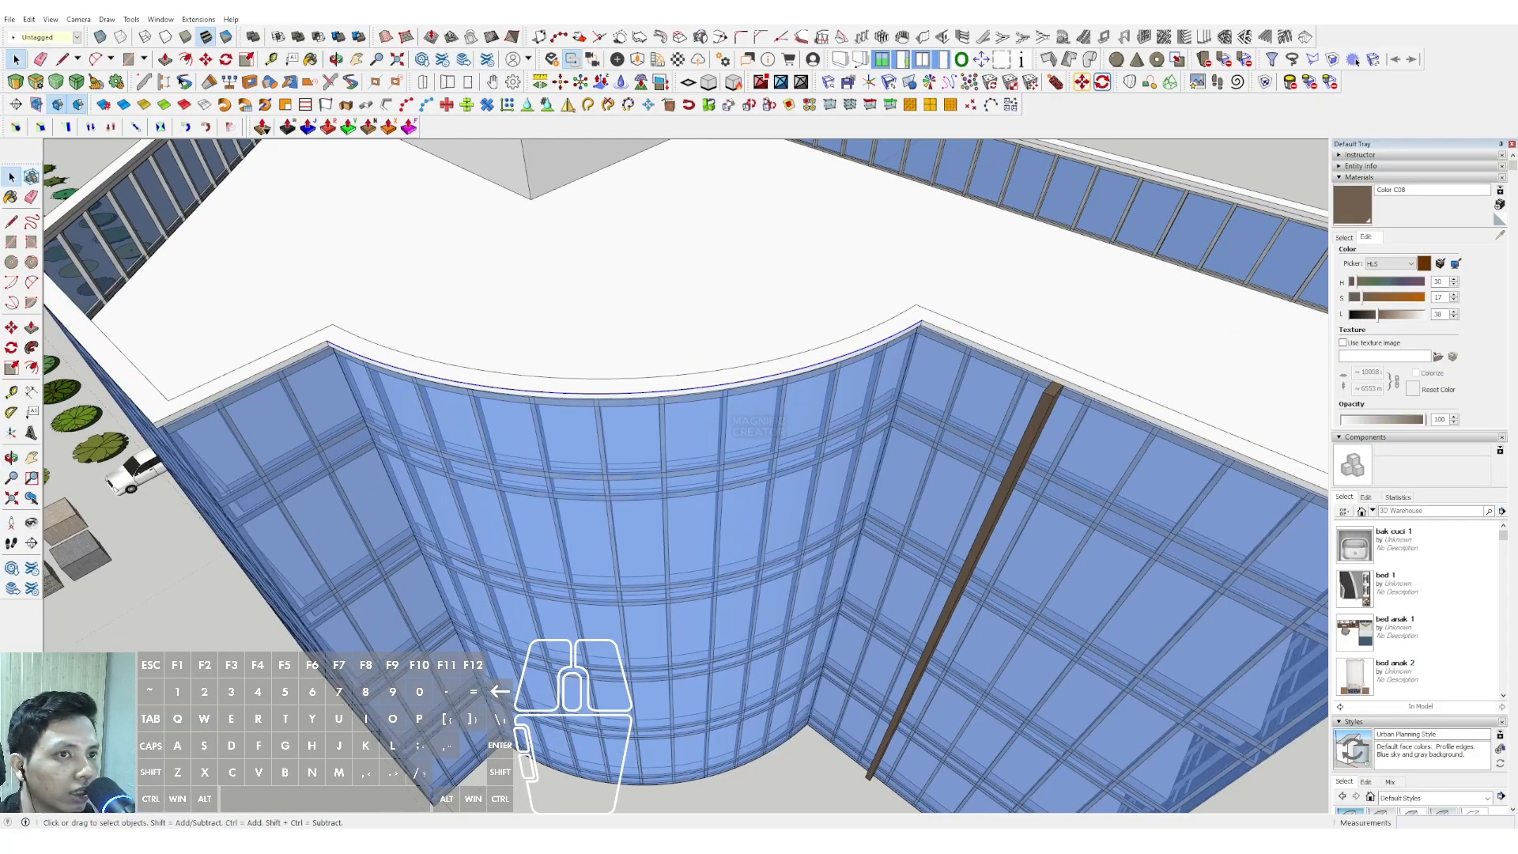
pyautogui.click(30, 20)
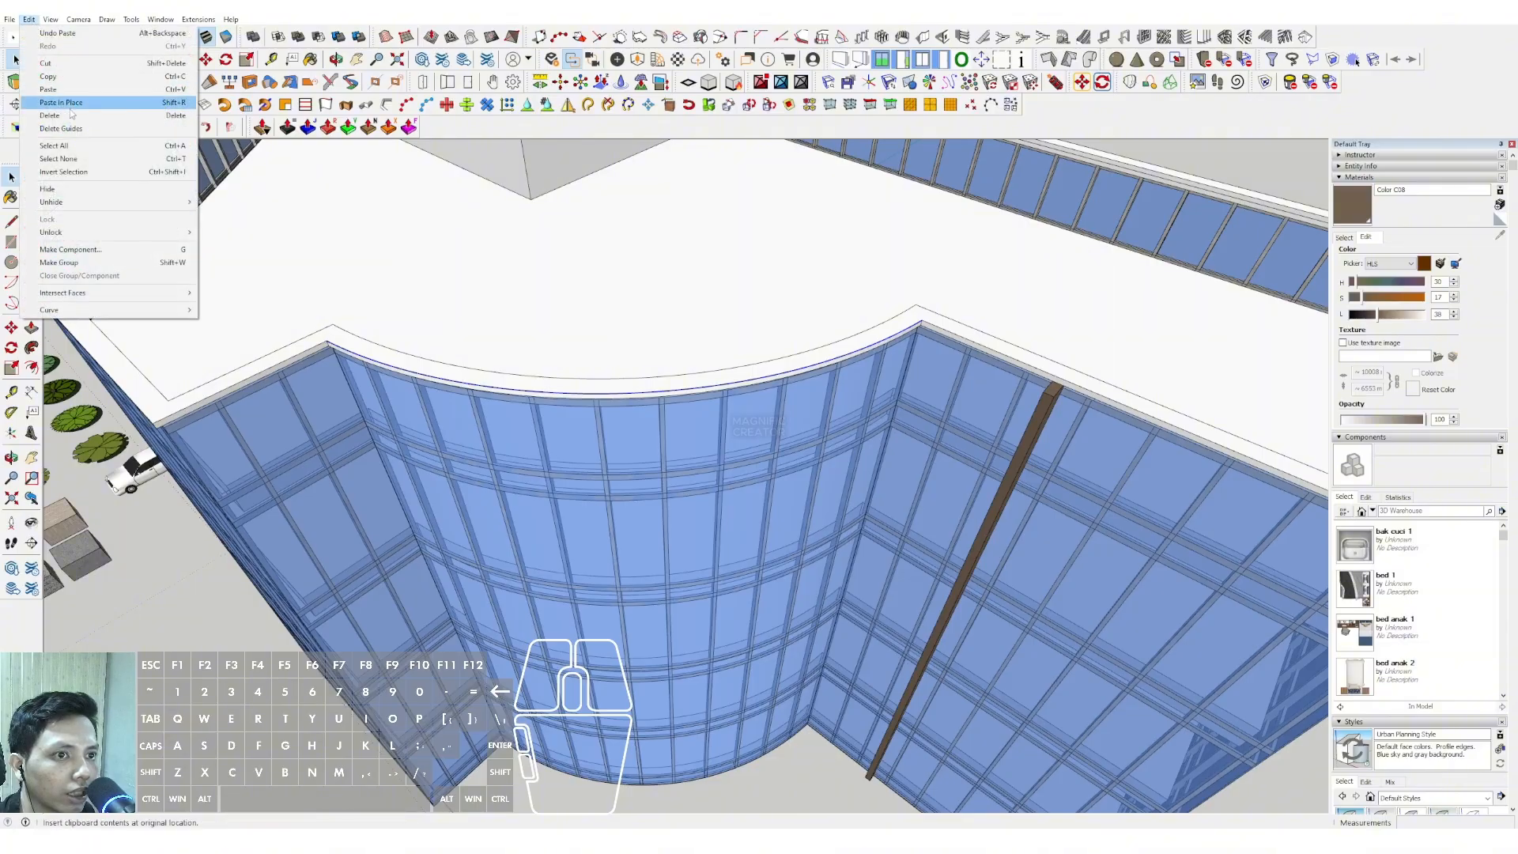
pyautogui.click(1159, 170)
# Try to copy the fin component along the pasted curve at a spacing of 1500
pyautogui.click(1048, 406)
pyautogui.moveTo(1048, 407); pyautogui.dragTo(925, 434, button='middle')
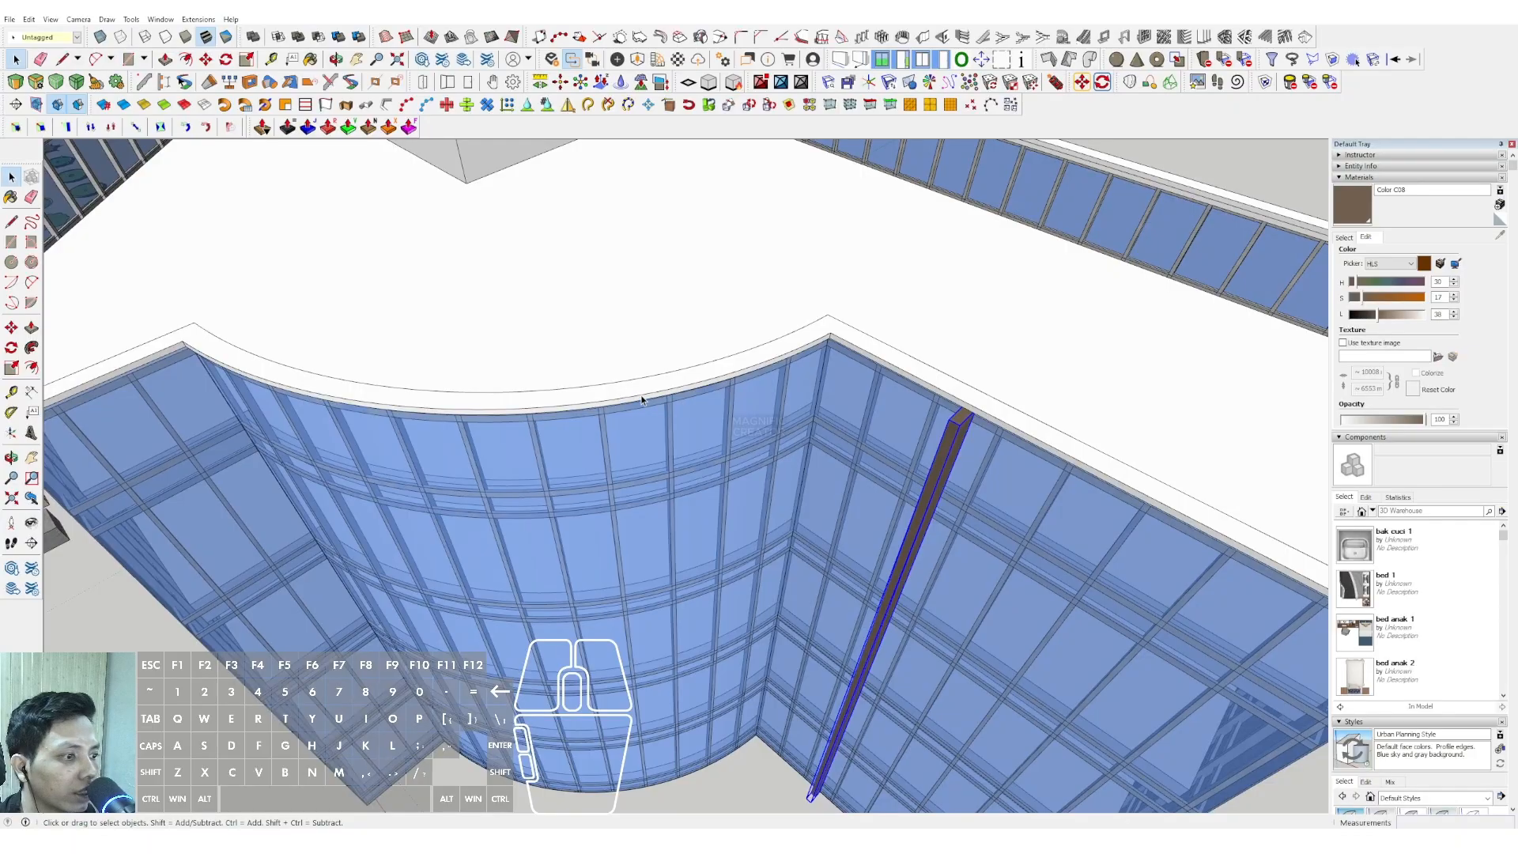
pyautogui.click(711, 370)
pyautogui.moveTo(325, 385); pyautogui.dragTo(466, 433, button='middle')
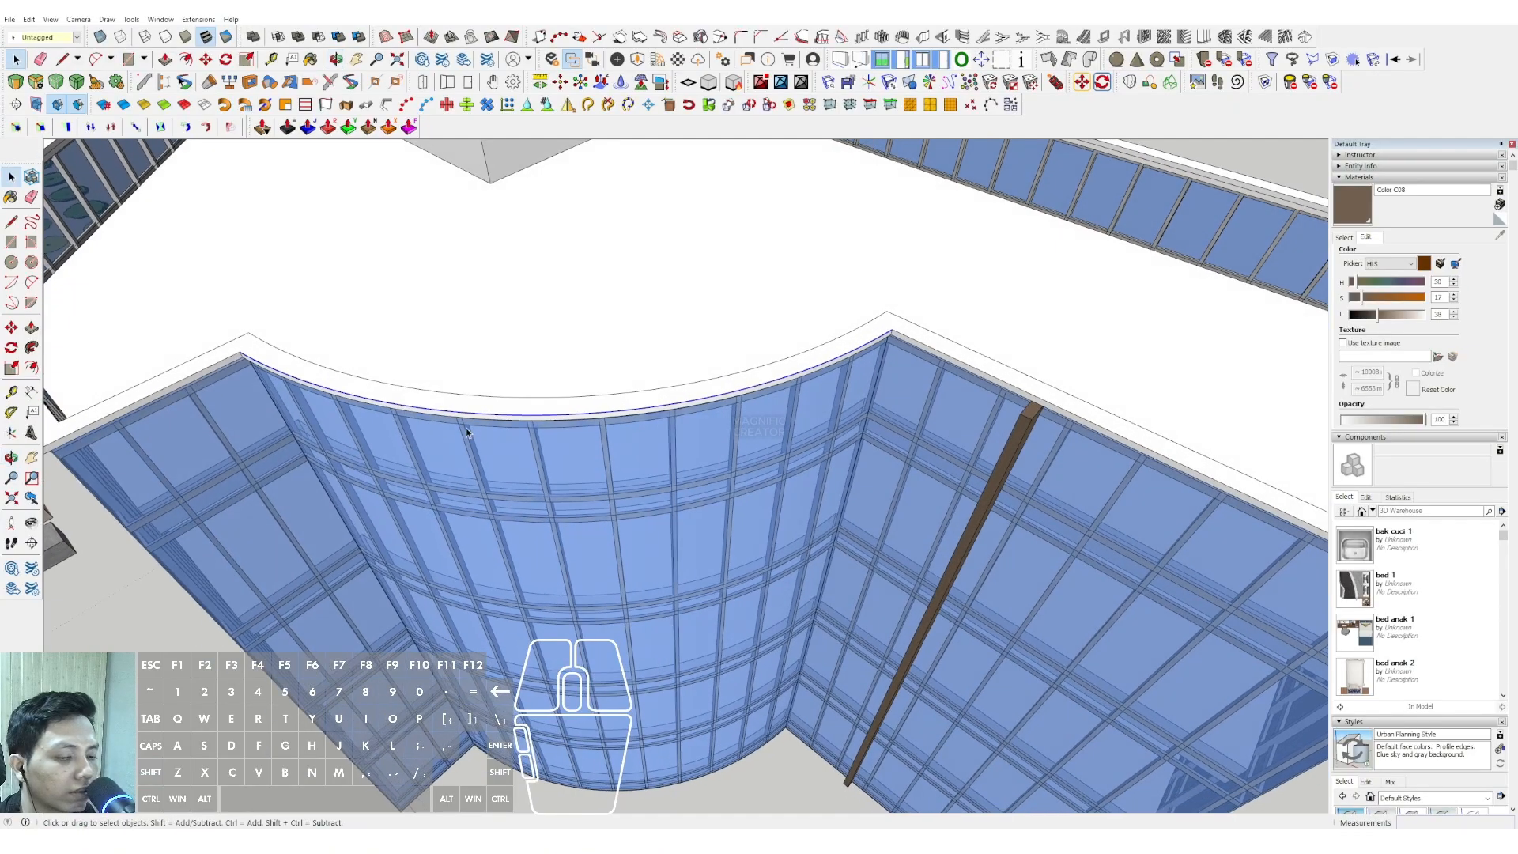
pyautogui.click(406, 106)
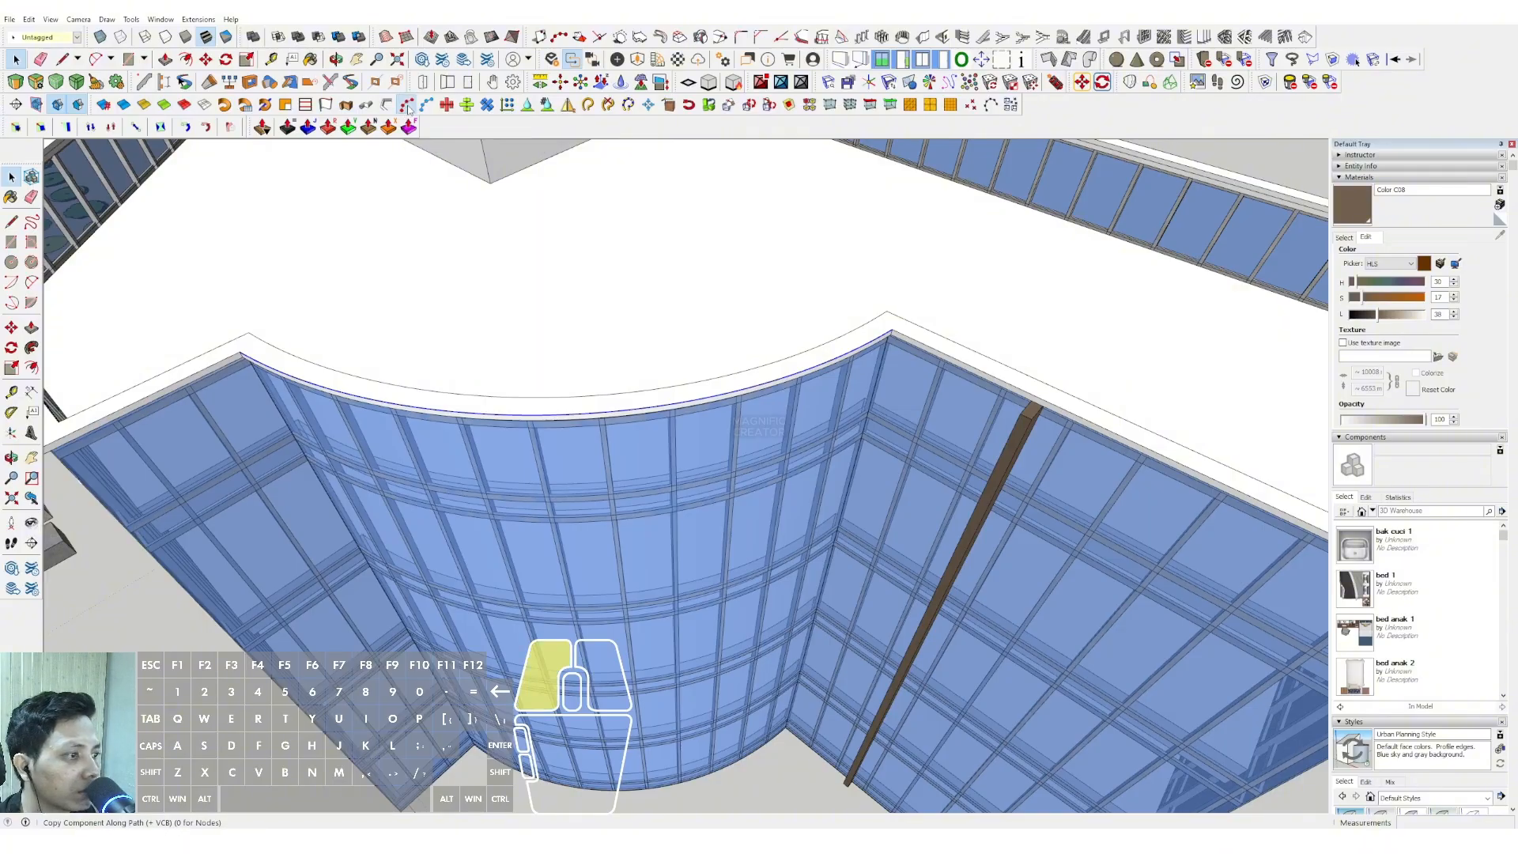
pyautogui.click(1019, 441)
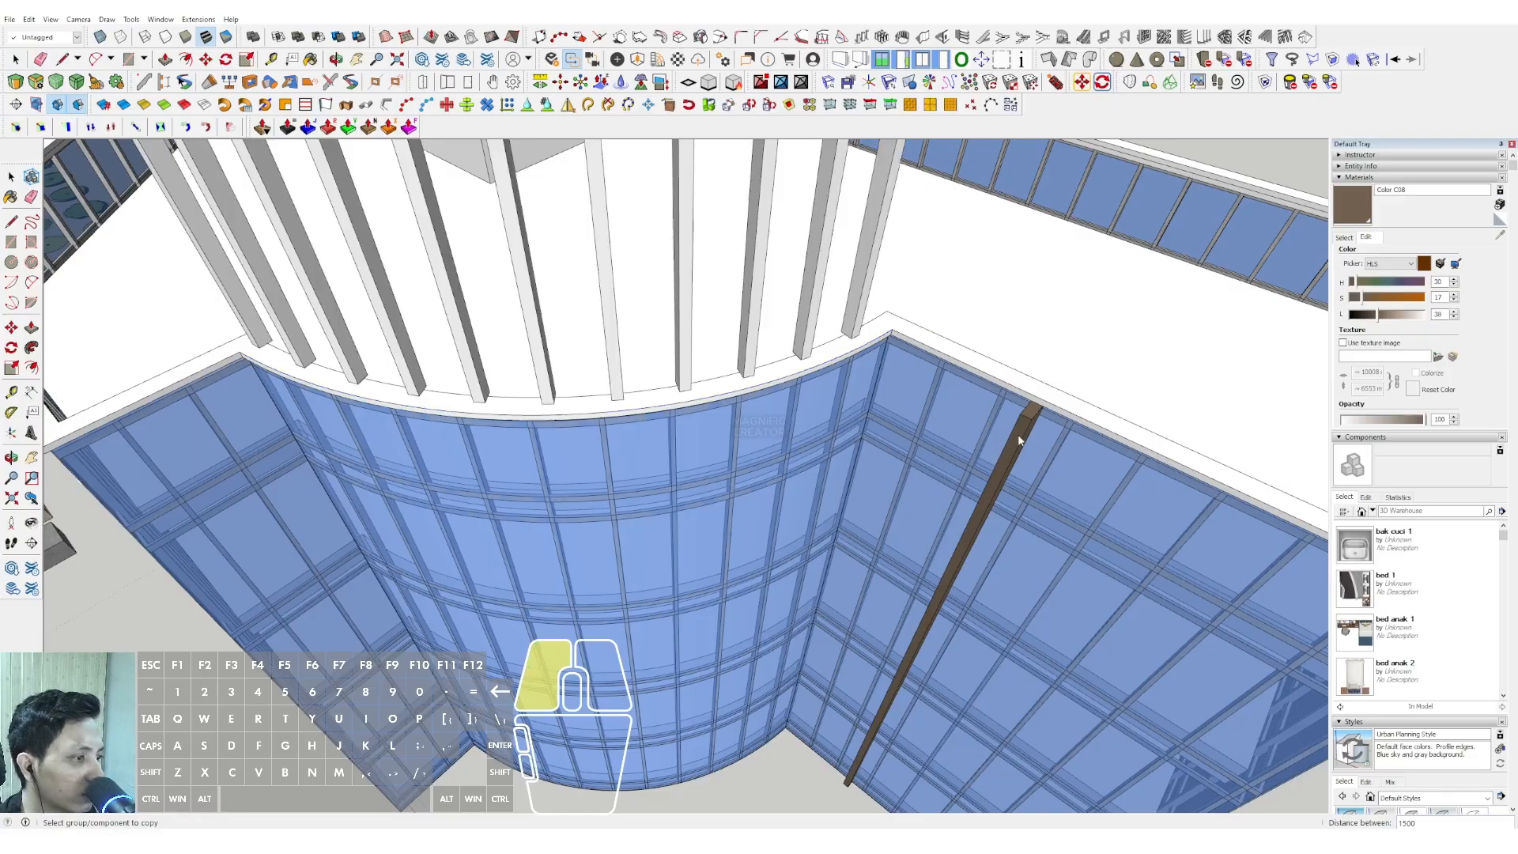
pyautogui.moveTo(1002, 438); pyautogui.dragTo(948, 594, button='middle')
pyautogui.moveTo(808, 483); pyautogui.dragTo(401, 506, button='middle')
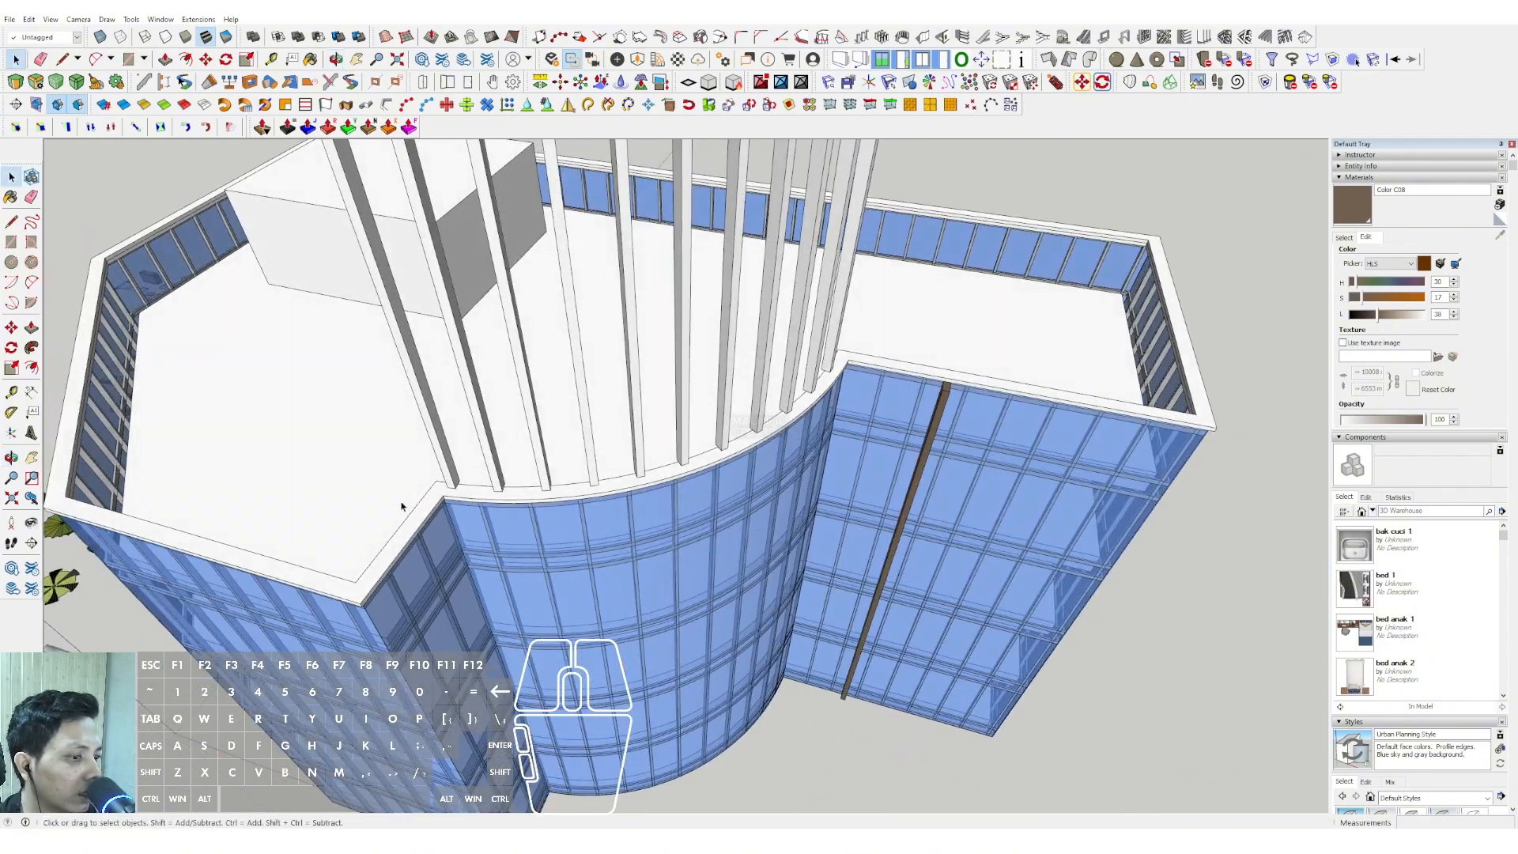
pyautogui.hotkey('ctrl', 'z')
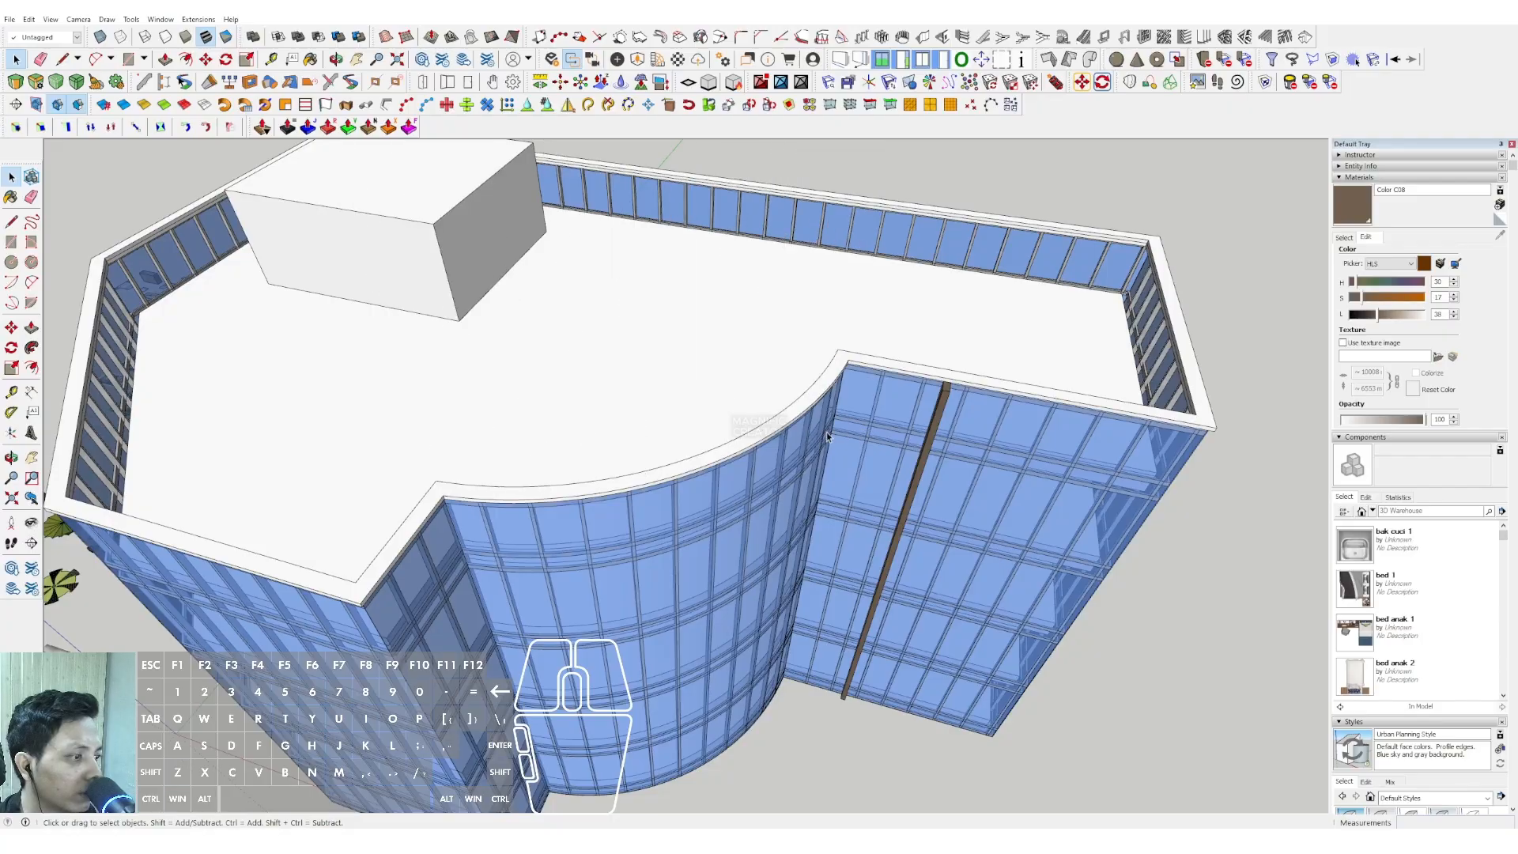
# Measure the fin's depth at its upper end and offset the pasted curve outward in front of the curved glass
pyautogui.moveTo(875, 430); pyautogui.dragTo(785, 457, button='middle')
pyautogui.scroll(8, 786, 445)
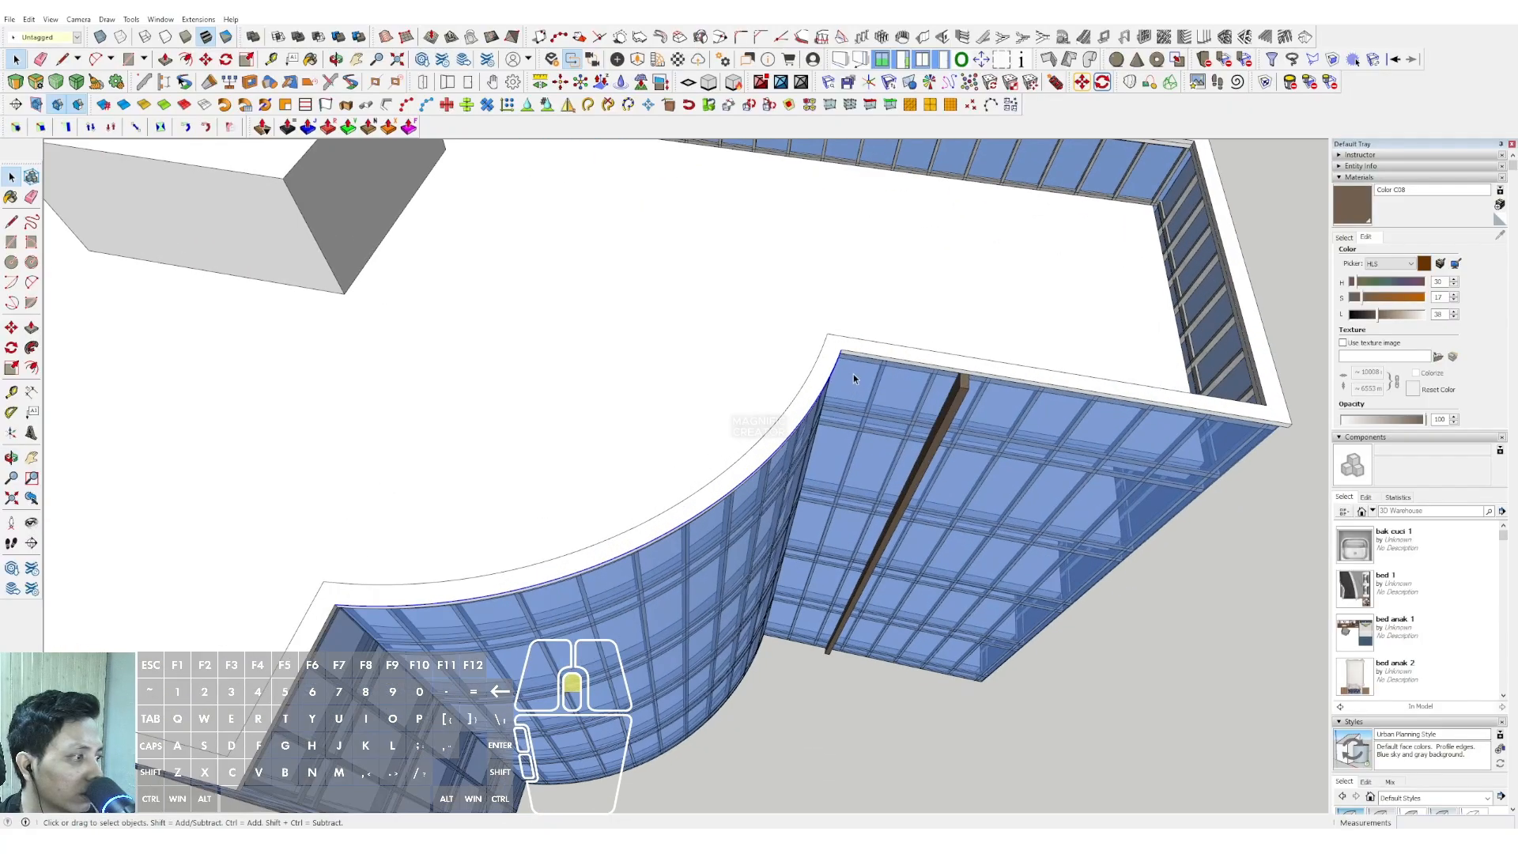
pyautogui.press('l')
pyautogui.moveTo(958, 386); pyautogui.dragTo(785, 403, button='middle')
pyautogui.click(784, 348)
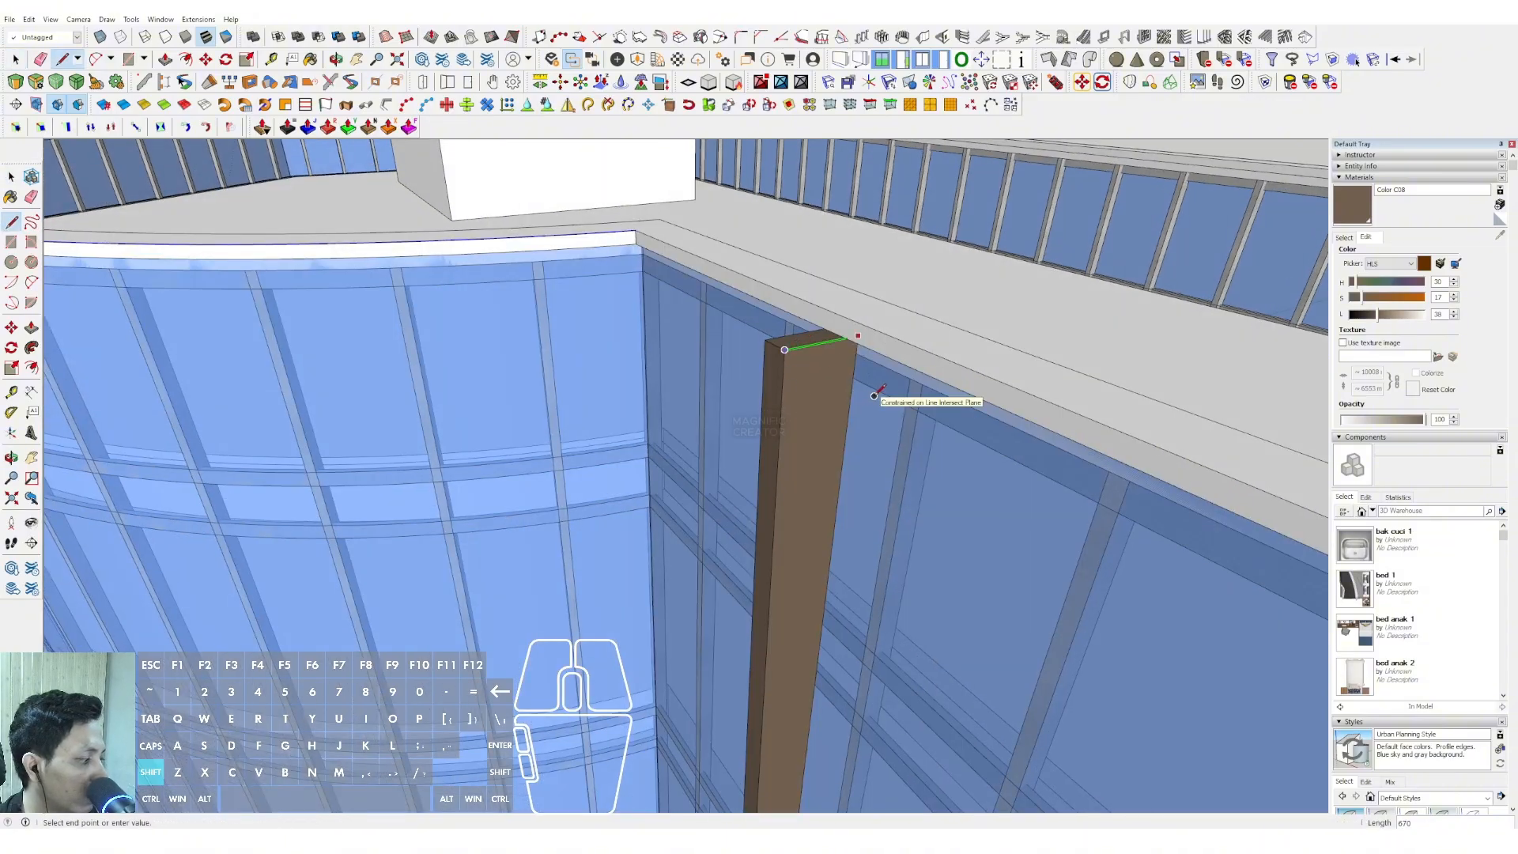
pyautogui.moveTo(446, 271); pyautogui.dragTo(650, 297, button='middle')
pyautogui.press('f')
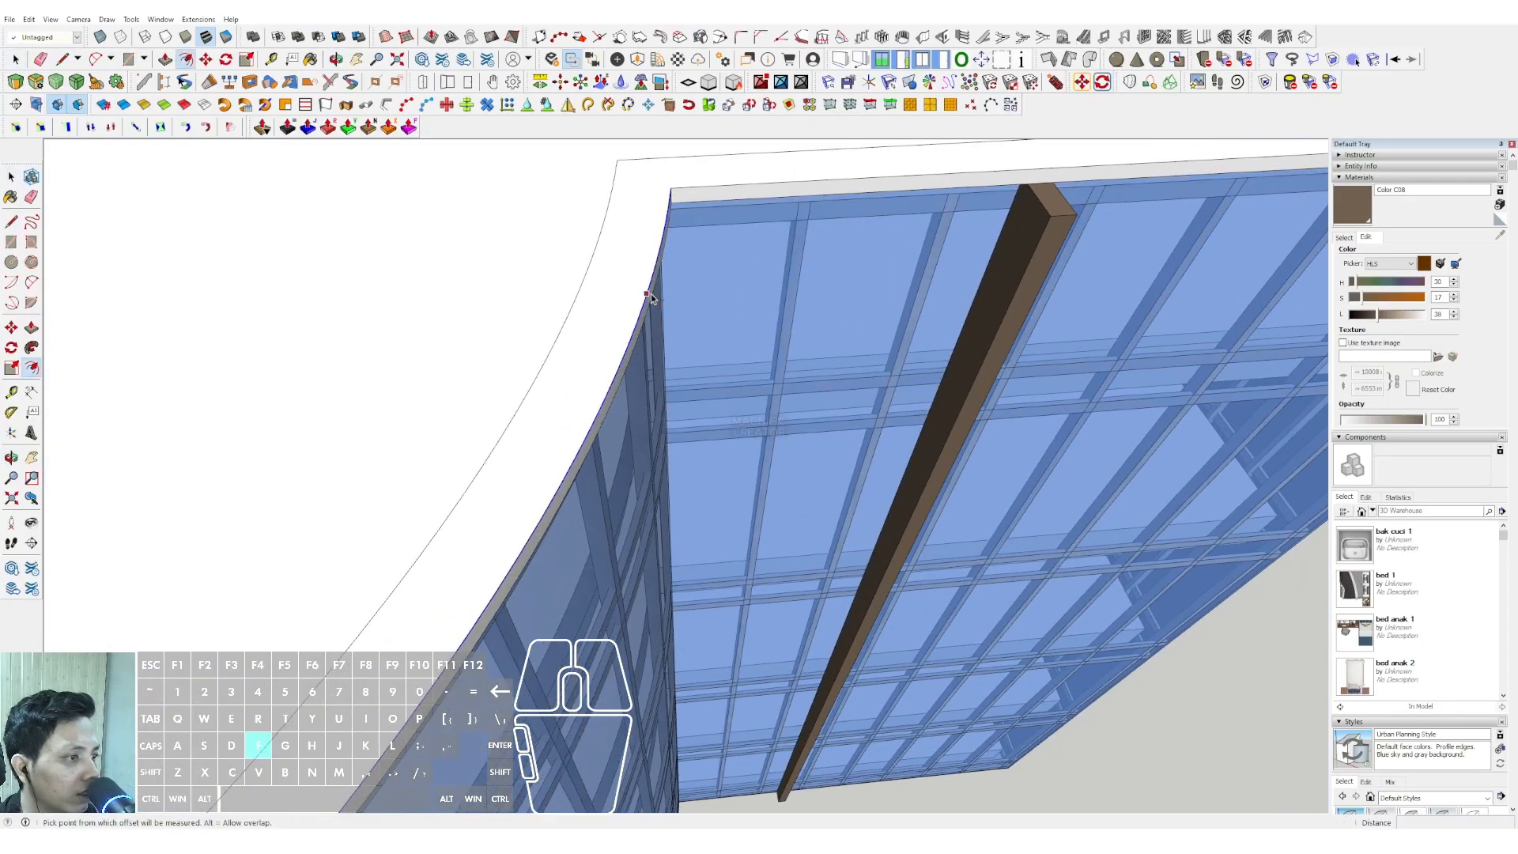
pyautogui.click(649, 295)
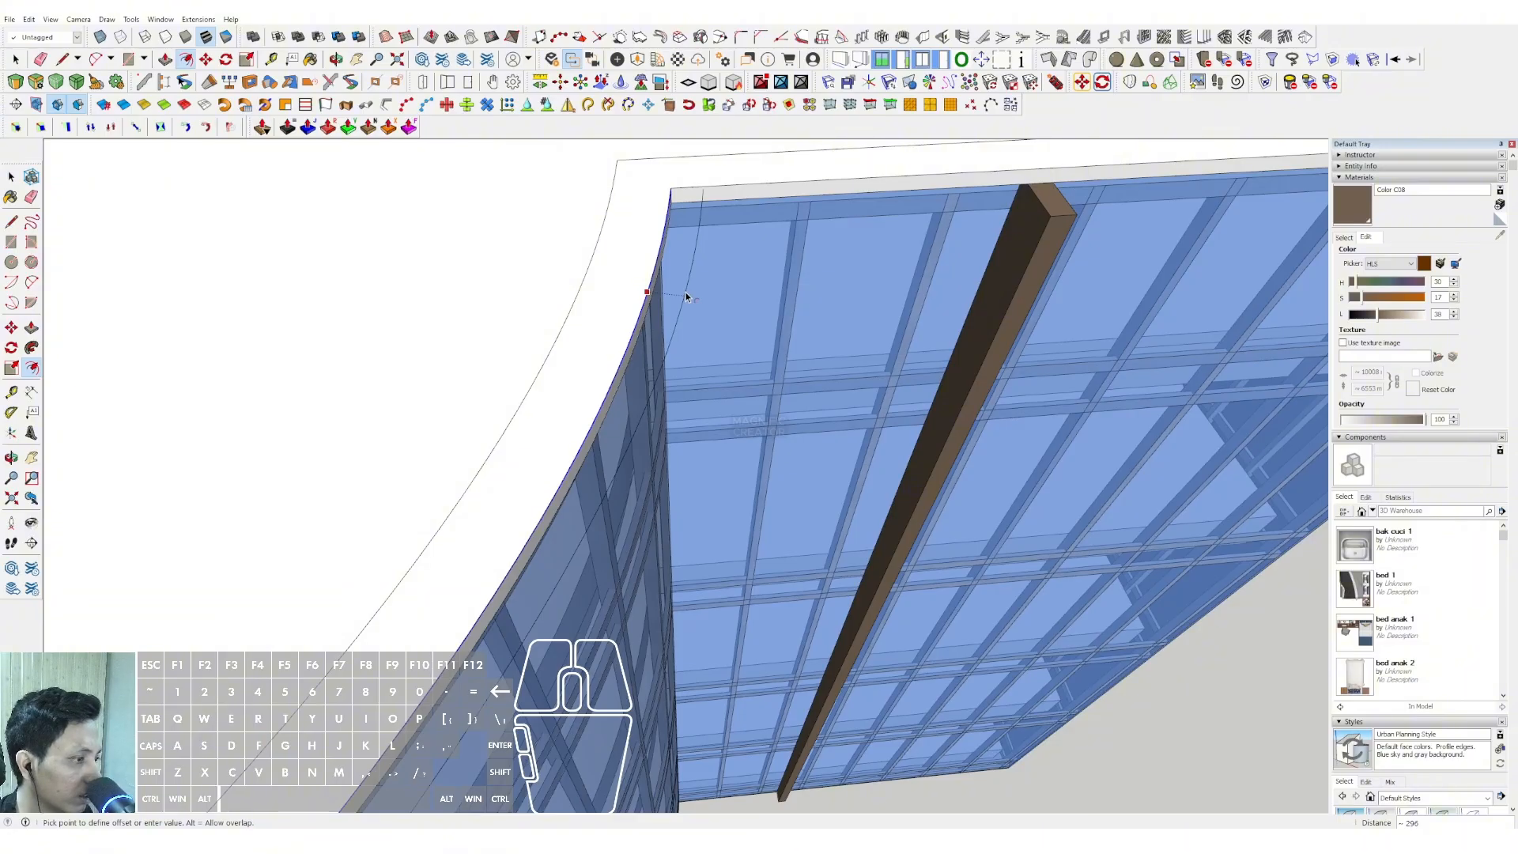
pyautogui.press('space')
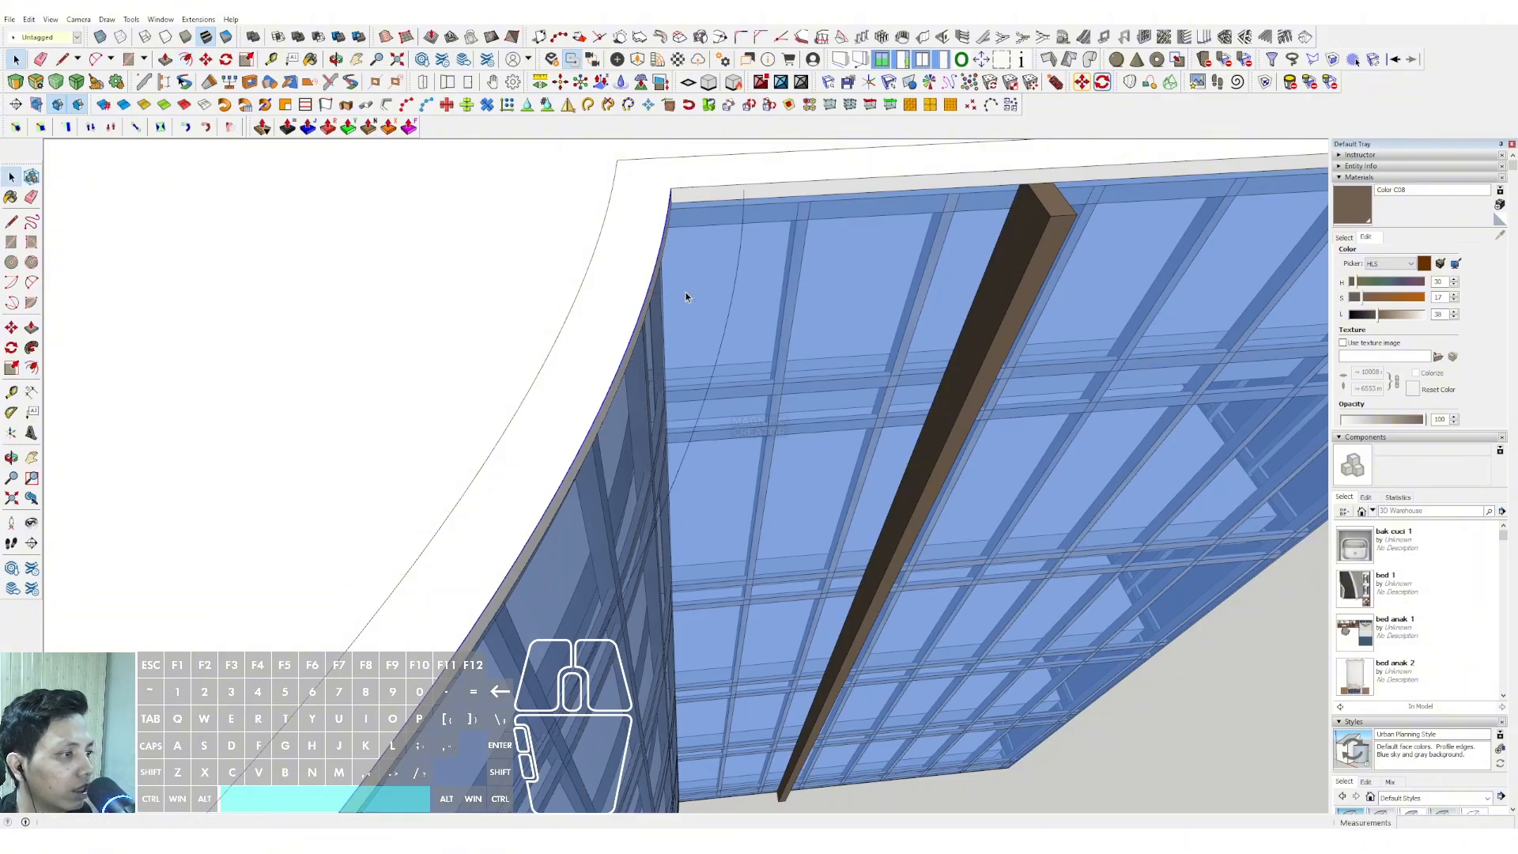
# Copy the fin component along the offset curve at a spacing of 1500
pyautogui.moveTo(685, 292); pyautogui.dragTo(702, 332, button='middle')
pyautogui.click(854, 326)
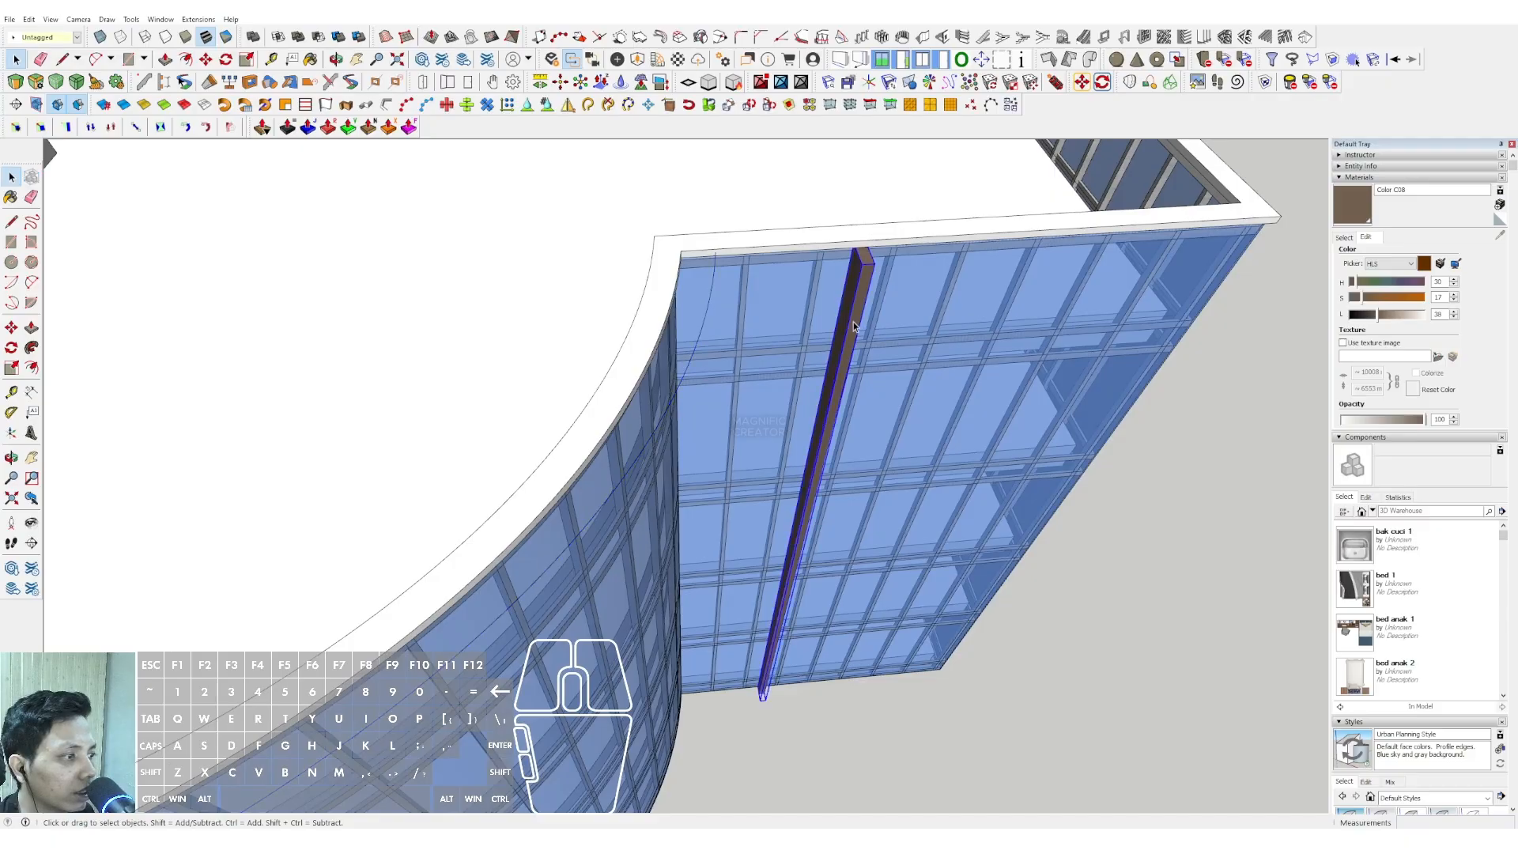
pyautogui.click(406, 104)
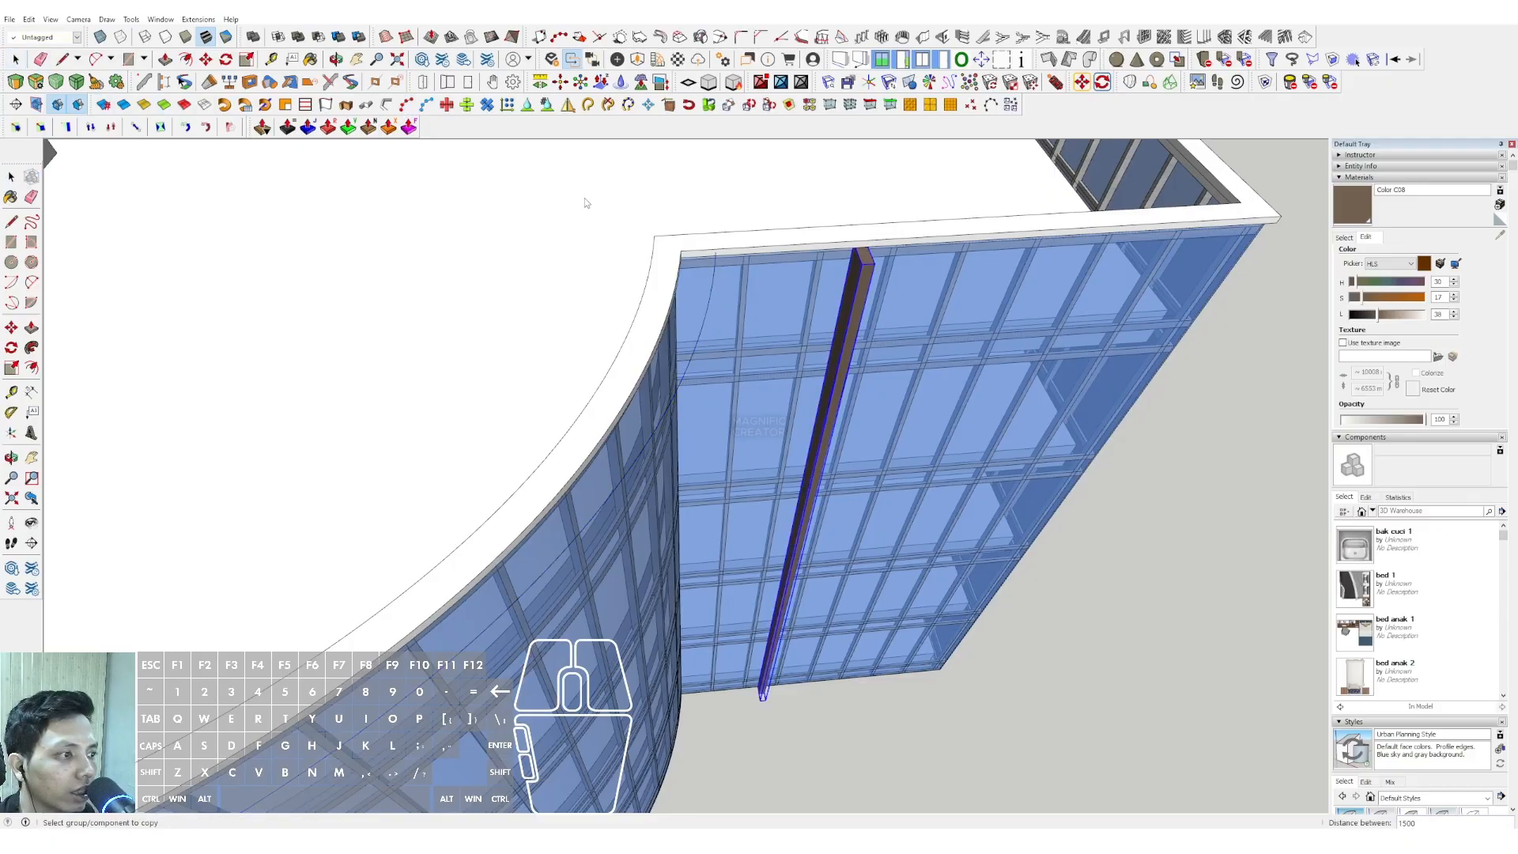
pyautogui.click(709, 308)
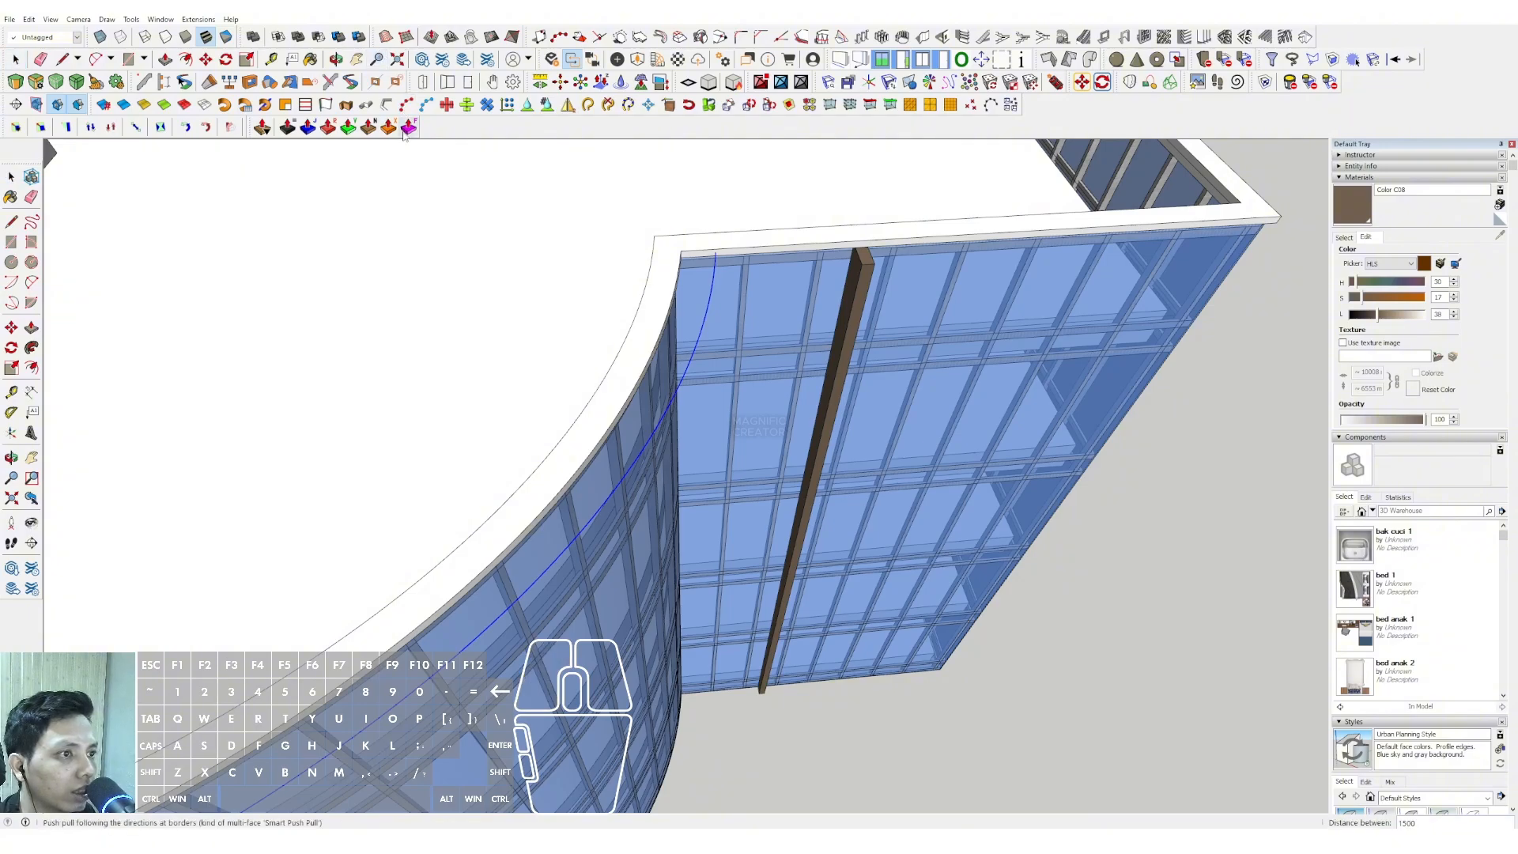
pyautogui.click(405, 104)
pyautogui.click(854, 284)
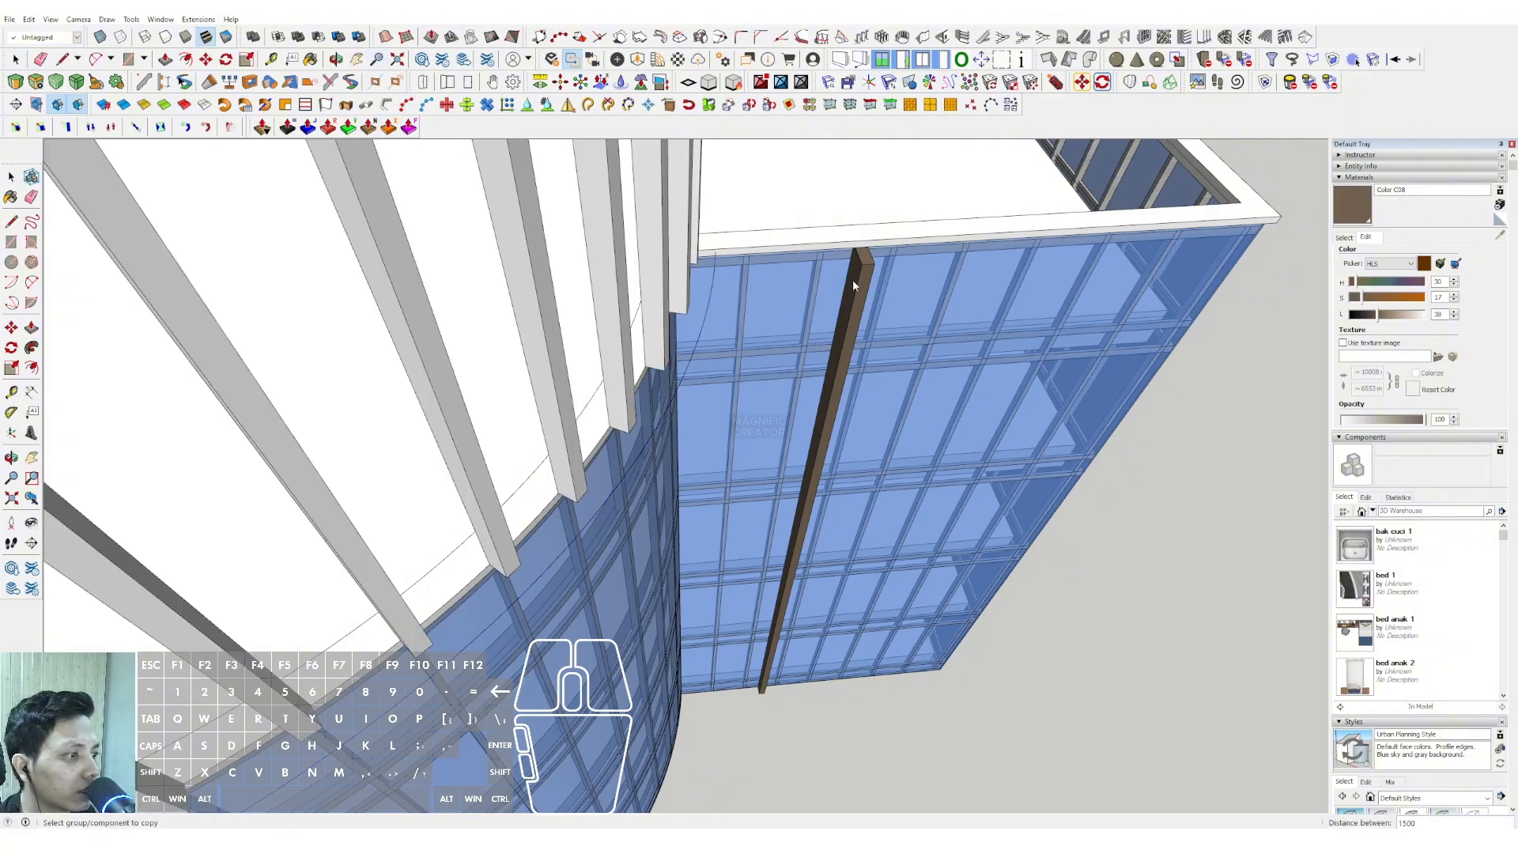
pyautogui.press('space')
# Select the copied fins standing above the roof and make them one group
pyautogui.moveTo(732, 435); pyautogui.dragTo(666, 362, button='middle')
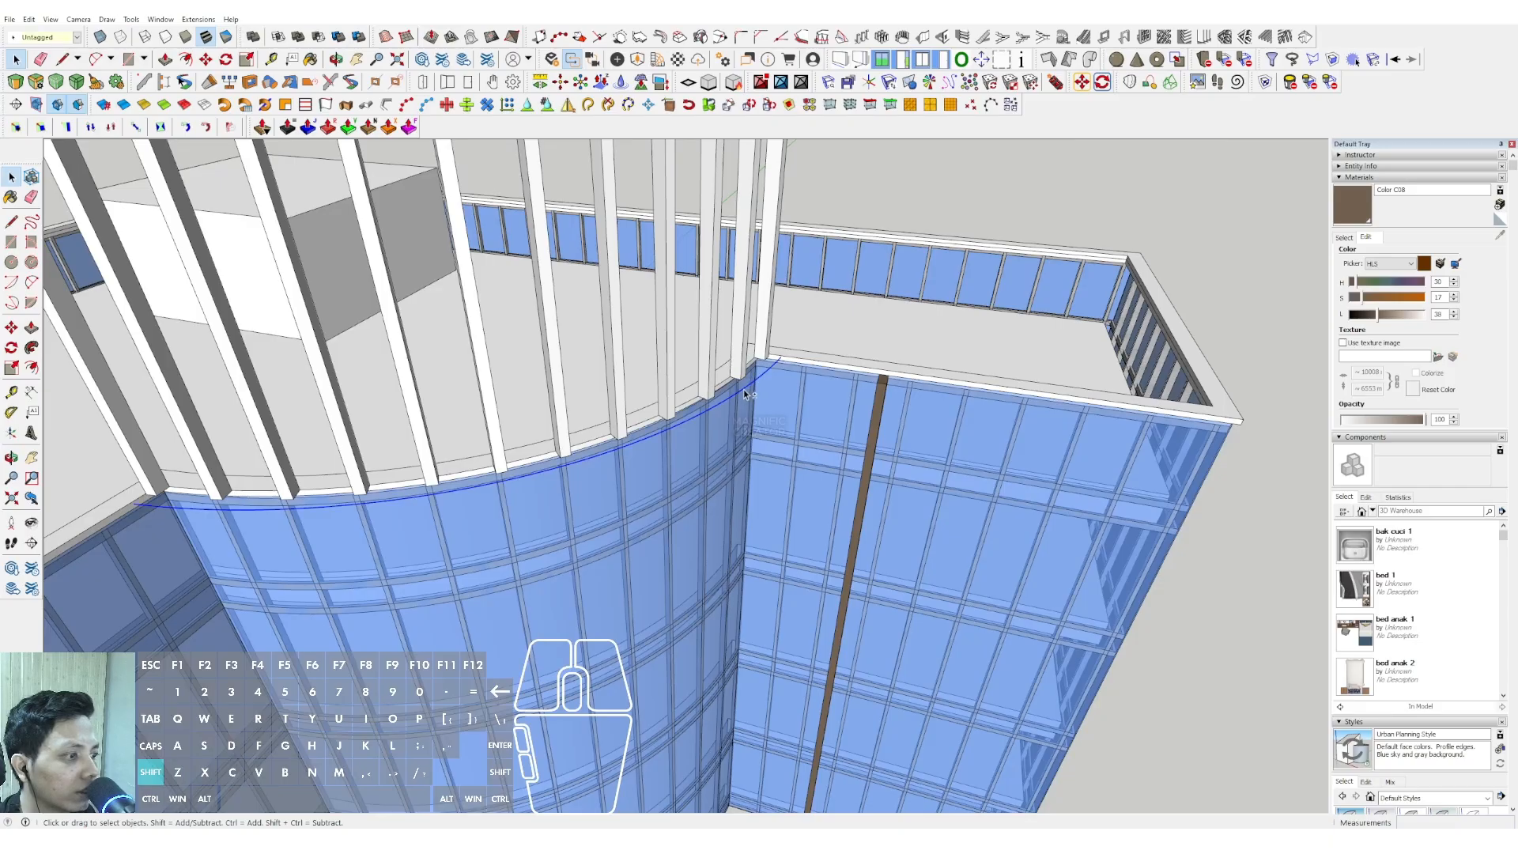
pyautogui.moveTo(745, 393); pyautogui.dragTo(661, 285, button='middle')
pyautogui.click(712, 256)
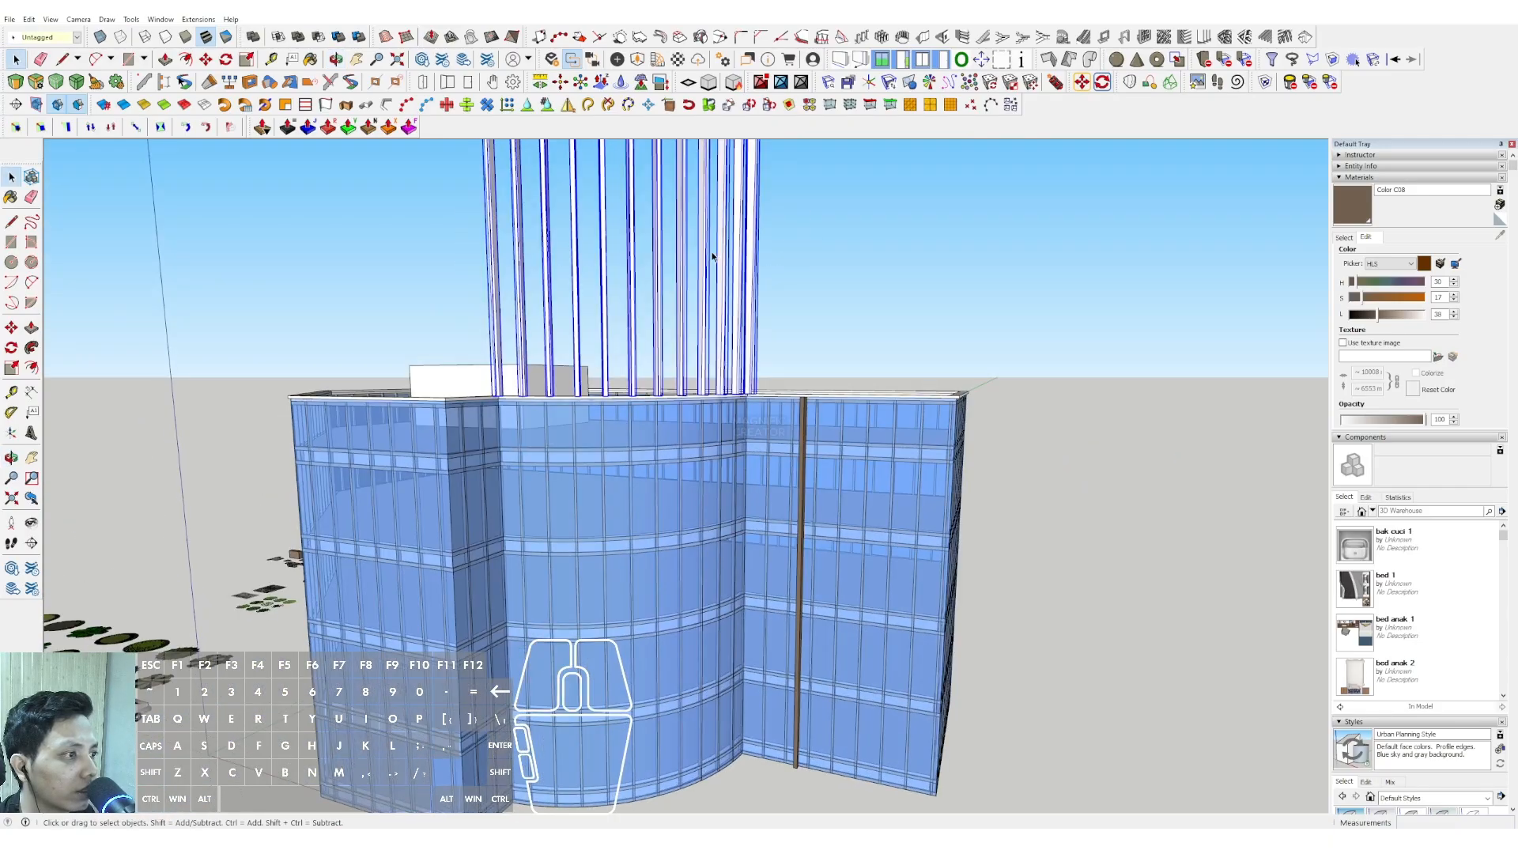
pyautogui.scroll(1, 740, 261)
pyautogui.rightClick(740, 255)
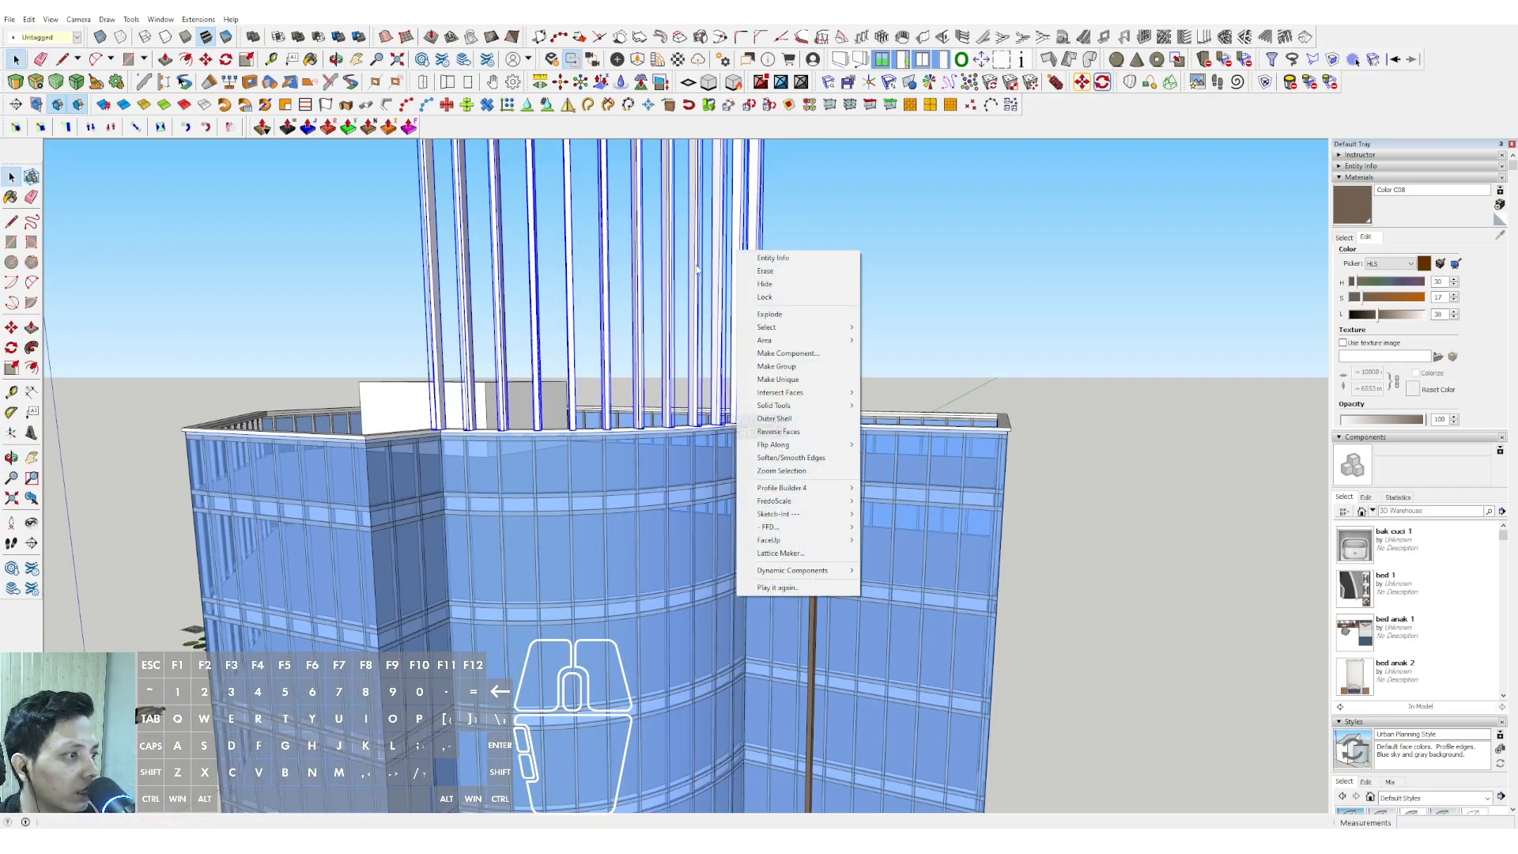
pyautogui.click(773, 366)
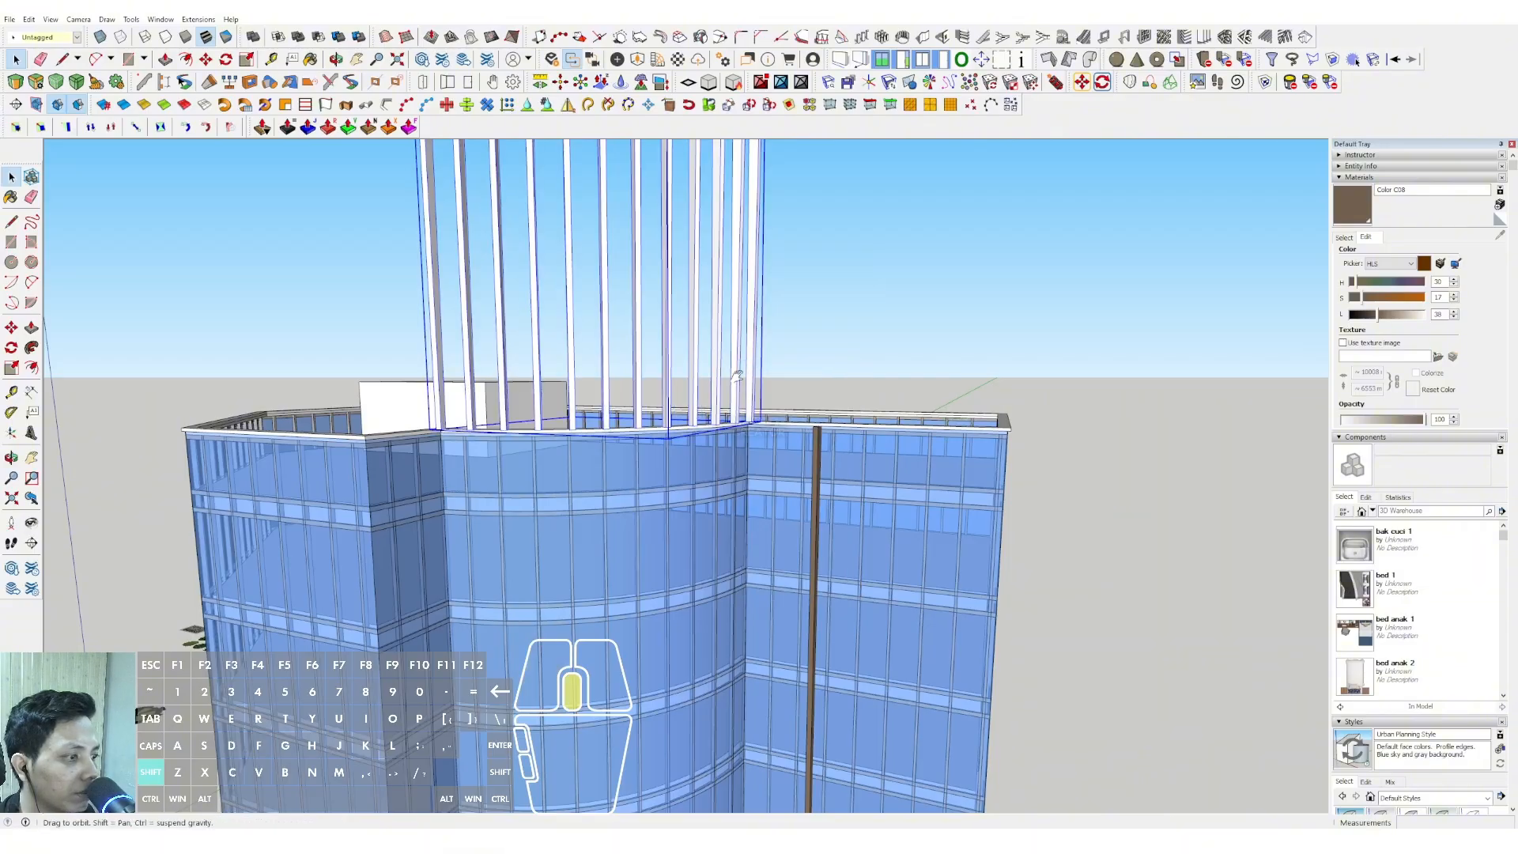
# Move the fin group straight down in front of the curved glass until it is level with the building's base
pyautogui.scroll(6, 725, 351)
pyautogui.press('m')
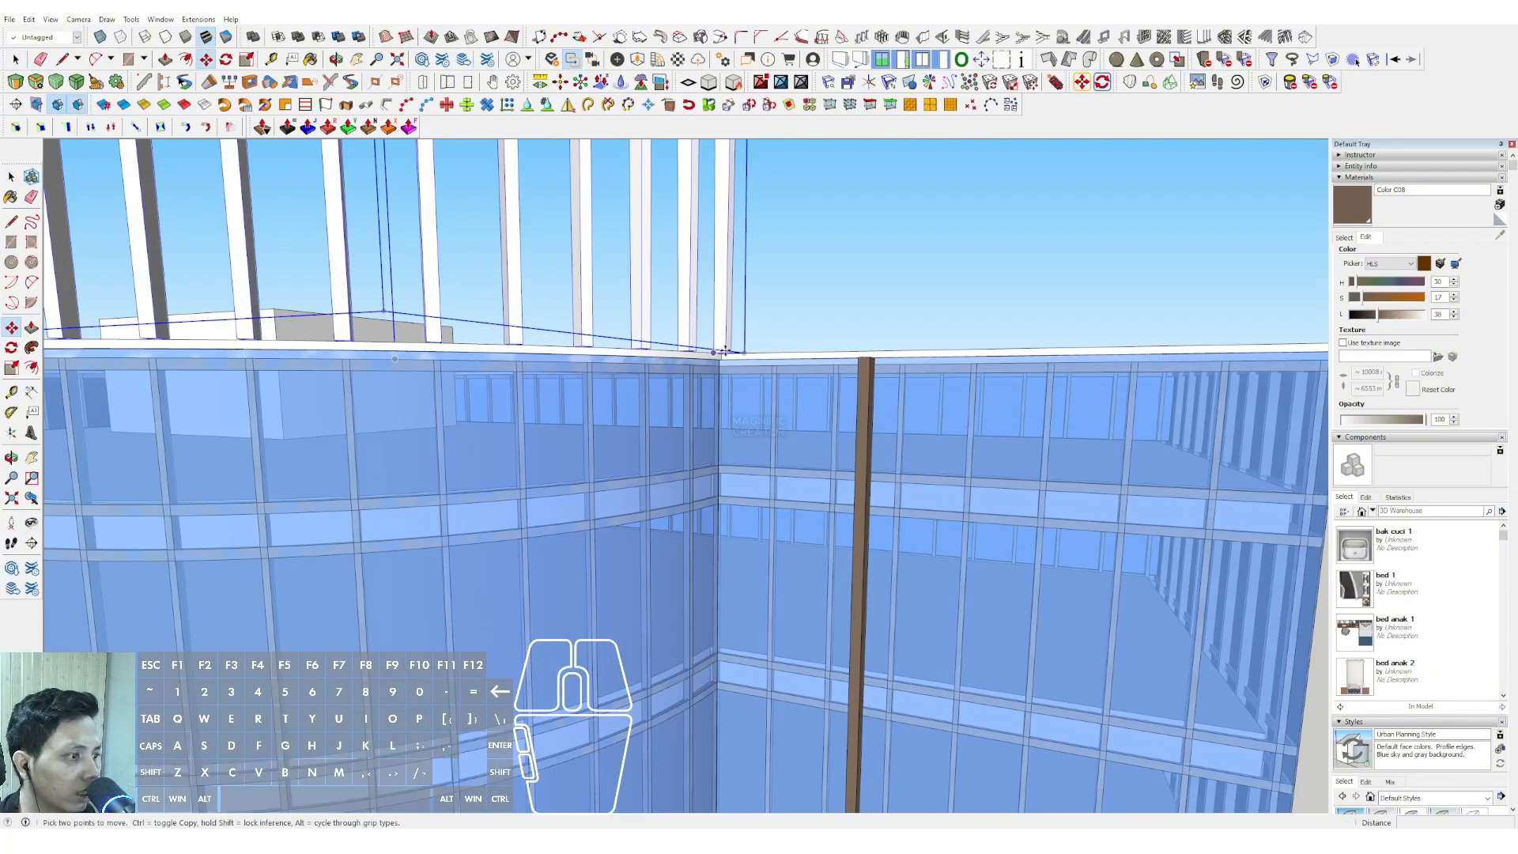
pyautogui.click(714, 353)
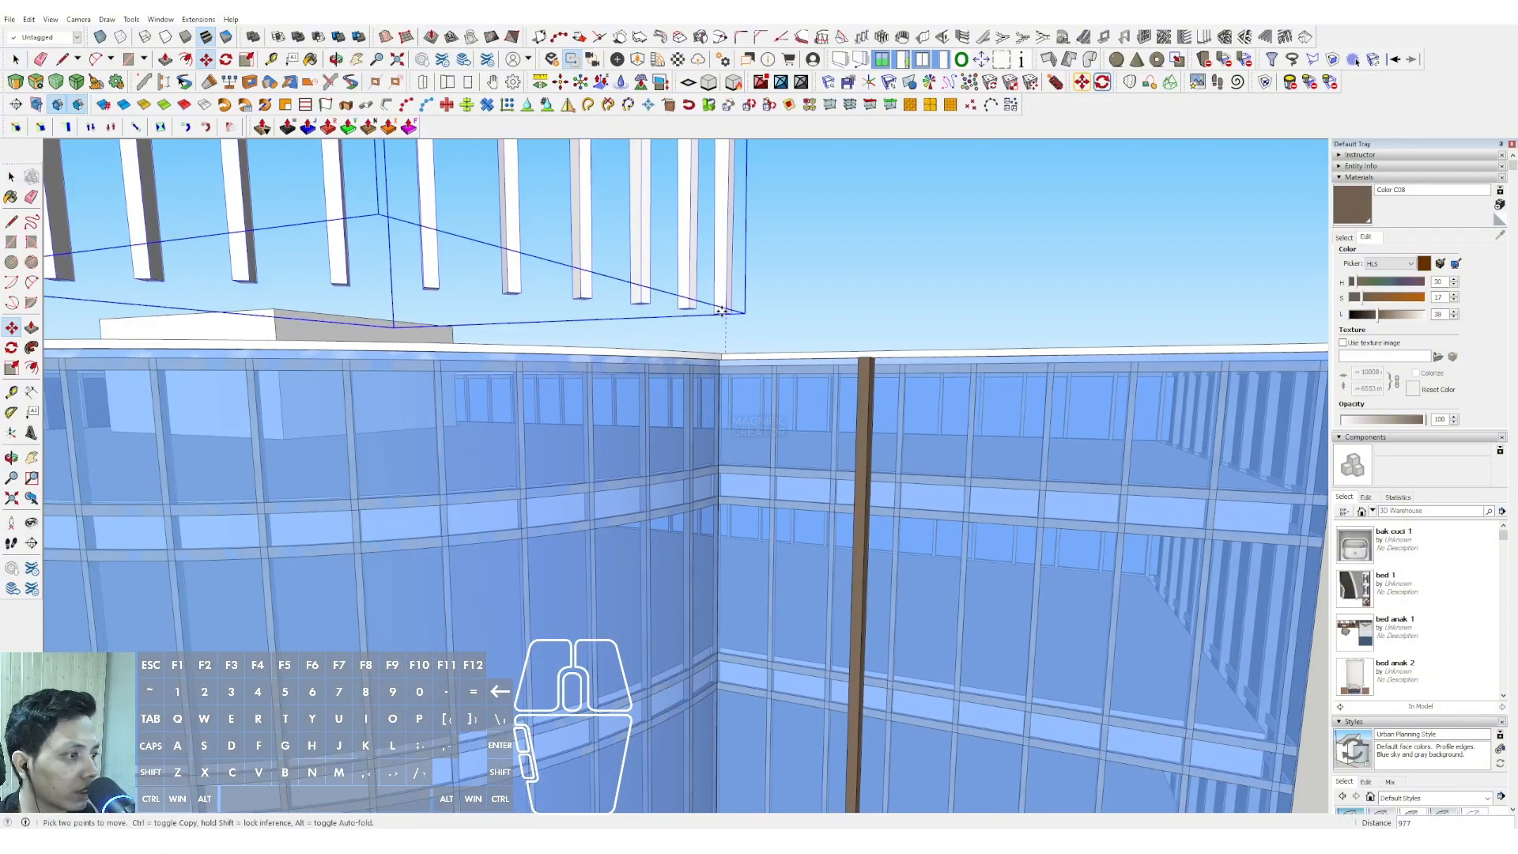
pyautogui.keyDown('shift'); pyautogui.scroll(-5, 746, 333); pyautogui.keyUp('shift')
pyautogui.keyDown('shift'); pyautogui.scroll(3, 879, 603); pyautogui.keyUp('shift')
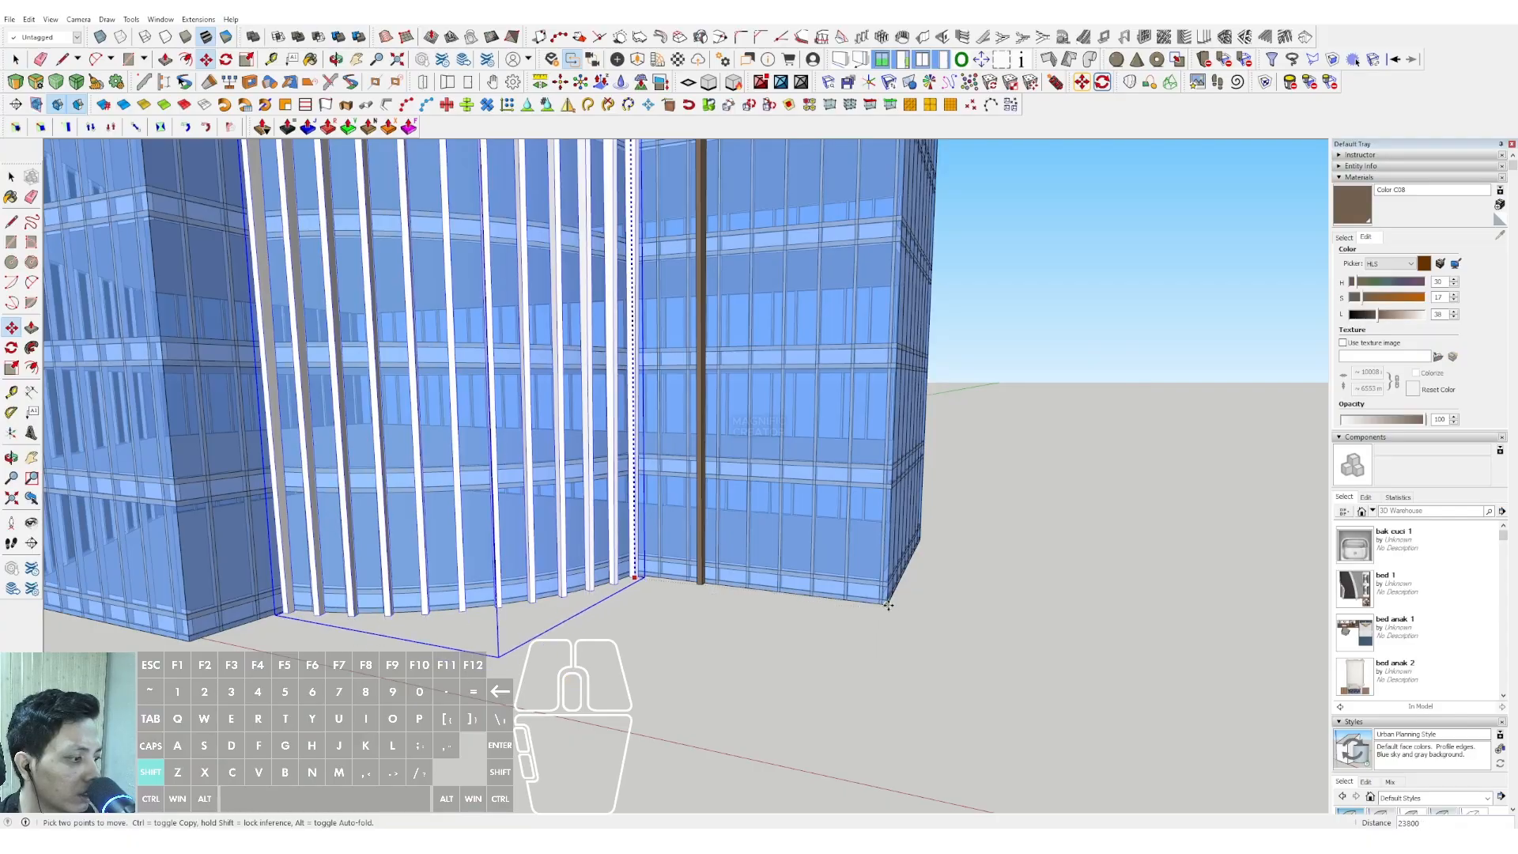
pyautogui.keyDown('shift'); pyautogui.click(884, 605); pyautogui.keyUp('shift')
pyautogui.scroll(-4, 700, 530)
pyautogui.press('space')
# Sample the brown material from the original fin and paint the whole fin group with it
pyautogui.scroll(3, 699, 338)
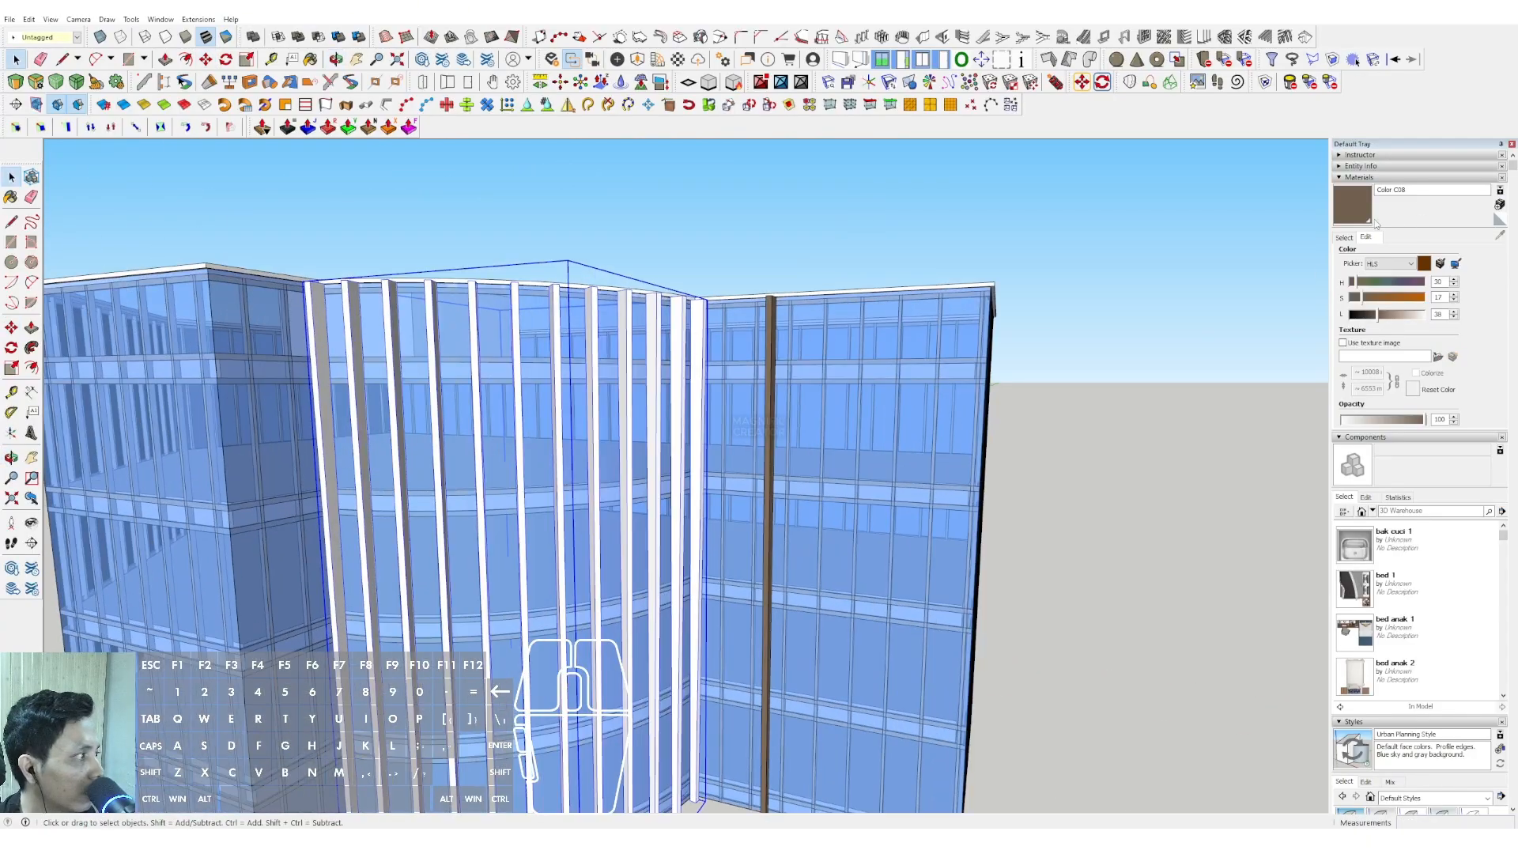
pyautogui.click(1344, 237)
pyautogui.click(1499, 235)
pyautogui.scroll(2, 696, 323)
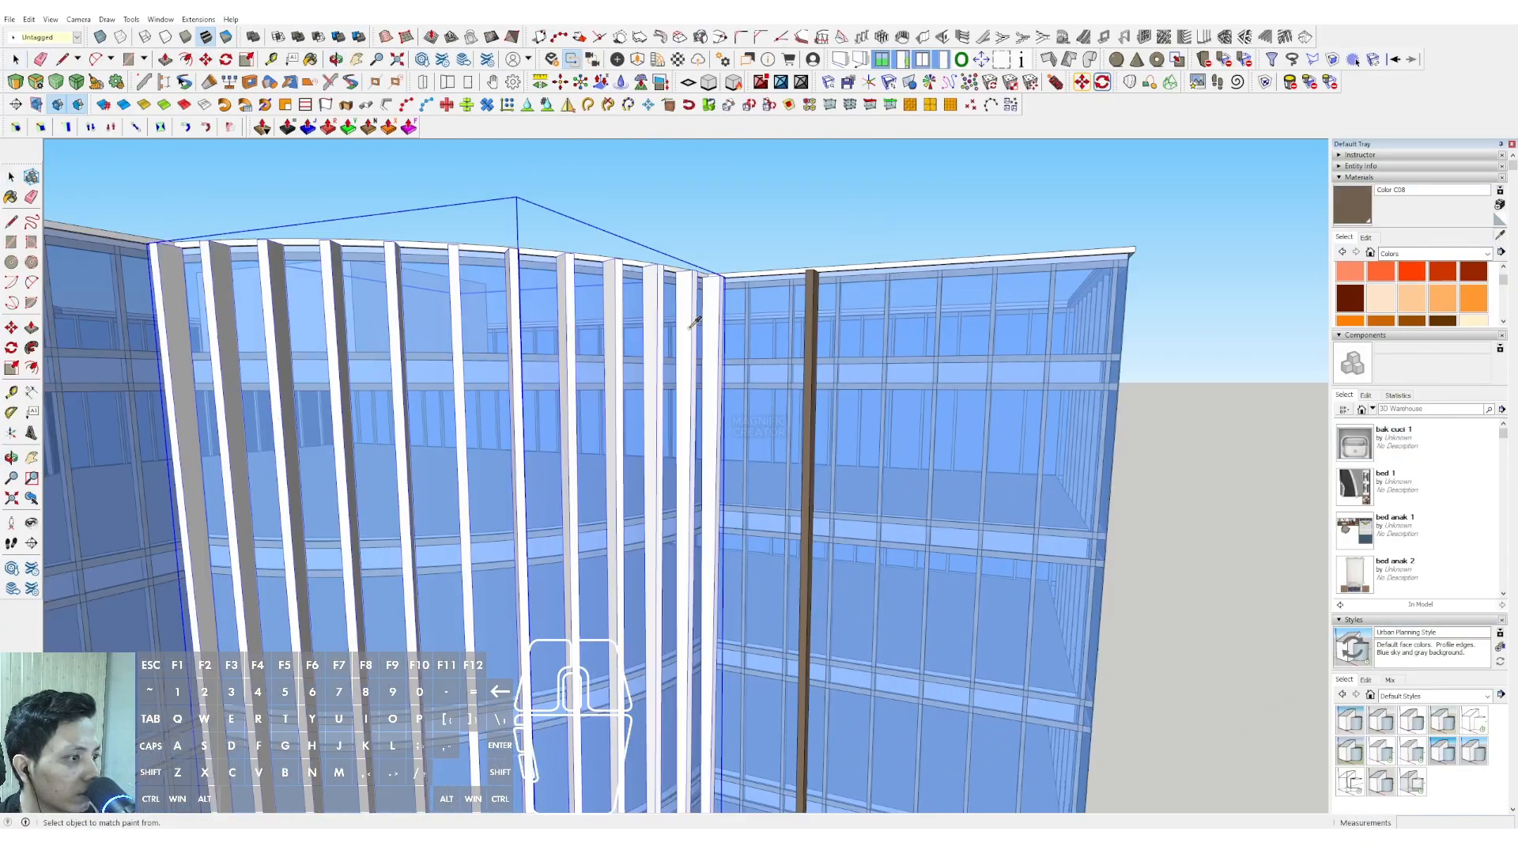
pyautogui.click(815, 303)
pyautogui.scroll(2, 751, 305)
pyautogui.click(710, 299)
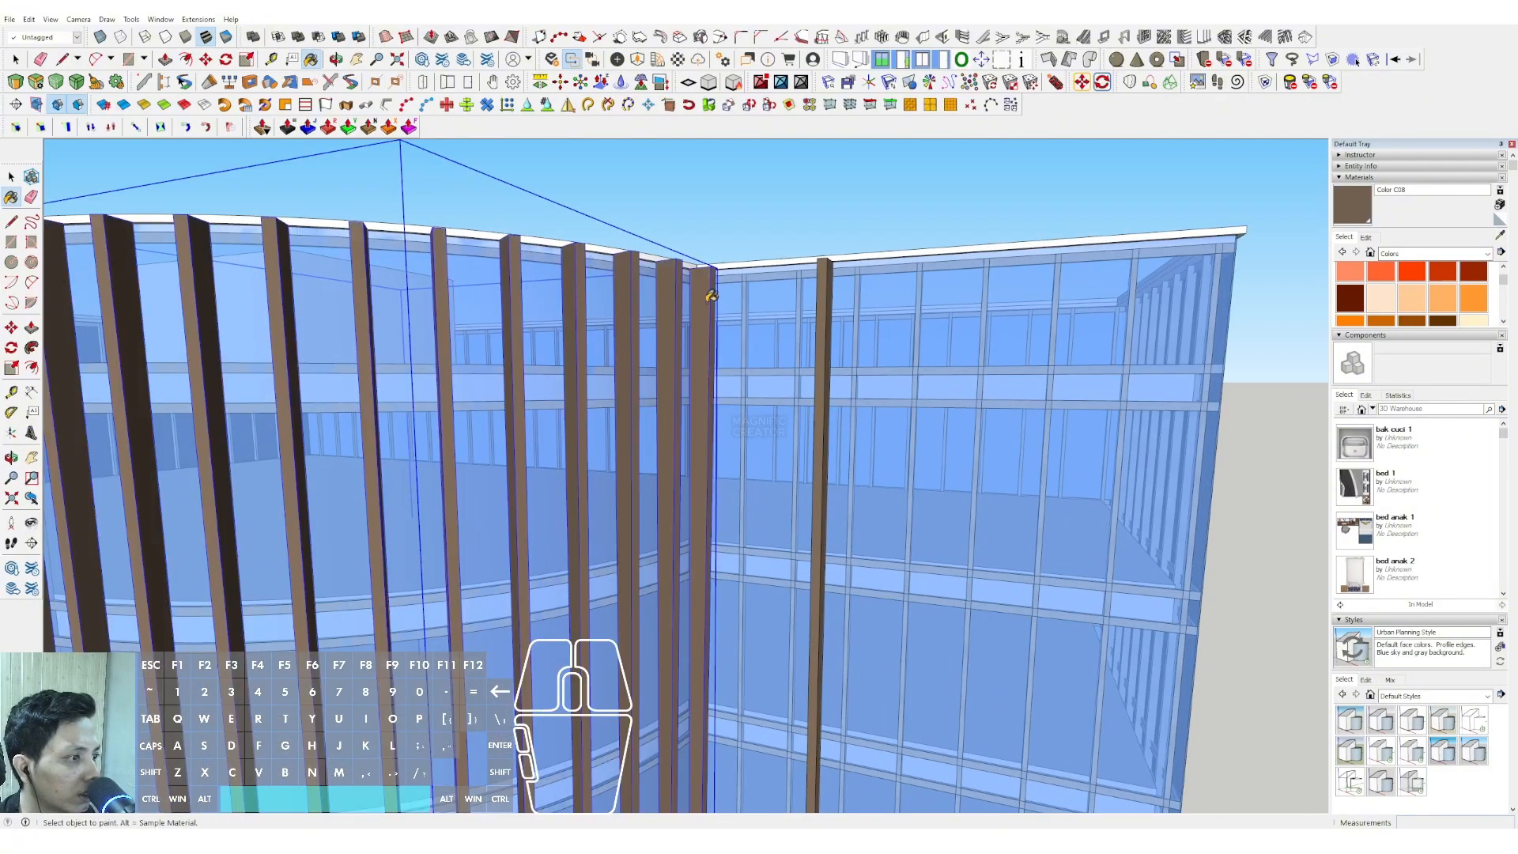
pyautogui.scroll(-2, 735, 302)
pyautogui.press('space')
# Delete the original single fin from the straight facade beside the curve
pyautogui.click(796, 310)
pyautogui.scroll(-5, 767, 310)
pyautogui.moveTo(767, 309); pyautogui.dragTo(625, 629, button='middle')
pyautogui.scroll(10, 592, 348)
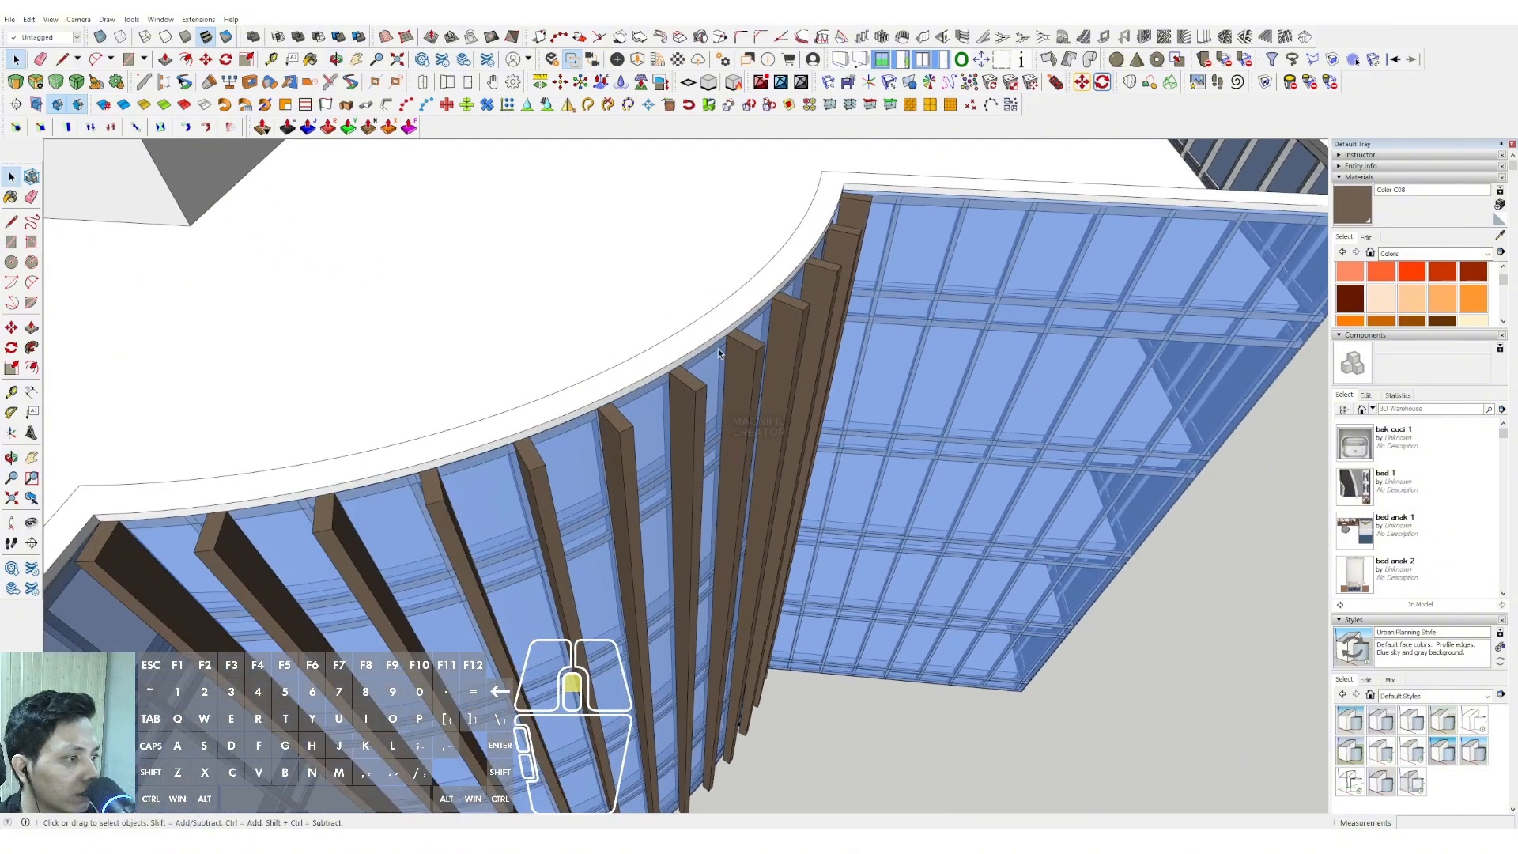
# Copy the curved front face of the roof cap from inside its group, closing the group when done
pyautogui.scroll(2, 719, 353)
pyautogui.doubleClick(735, 323)
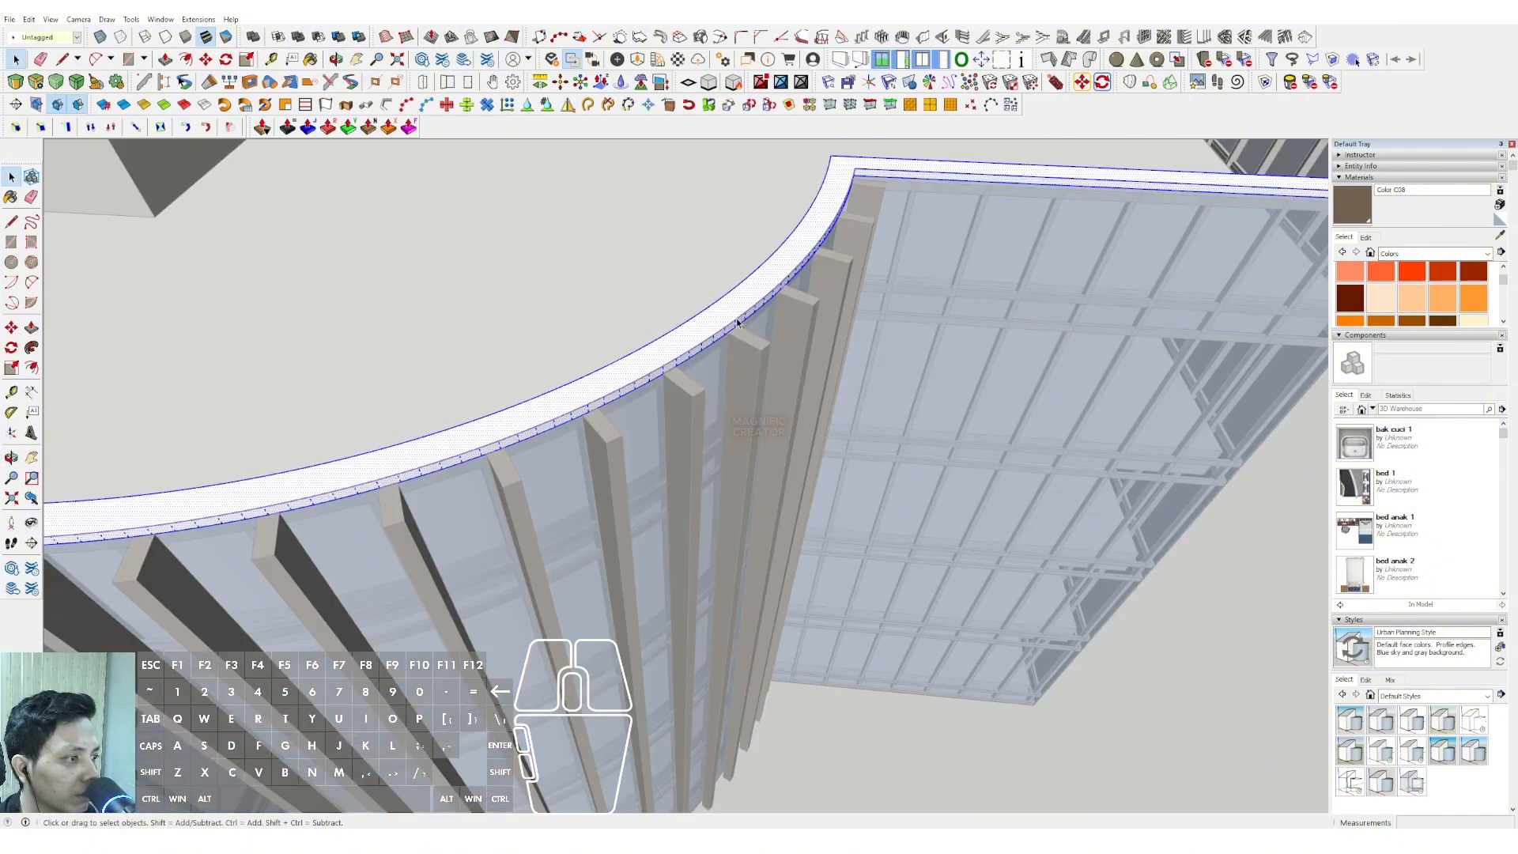
pyautogui.scroll(-2, 734, 324)
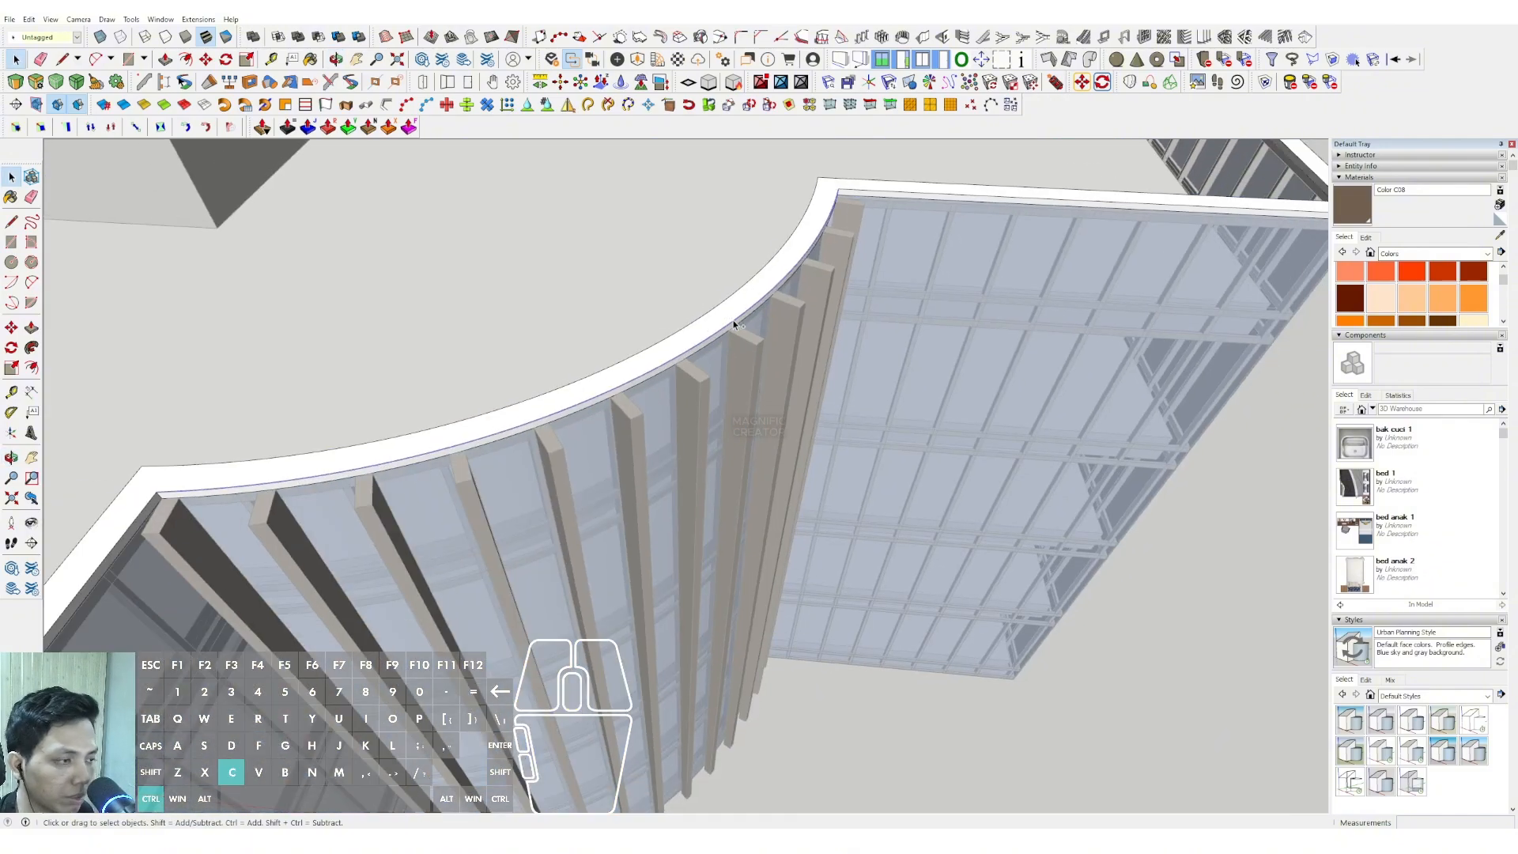
pyautogui.scroll(-2, 735, 324)
pyautogui.click(872, 662)
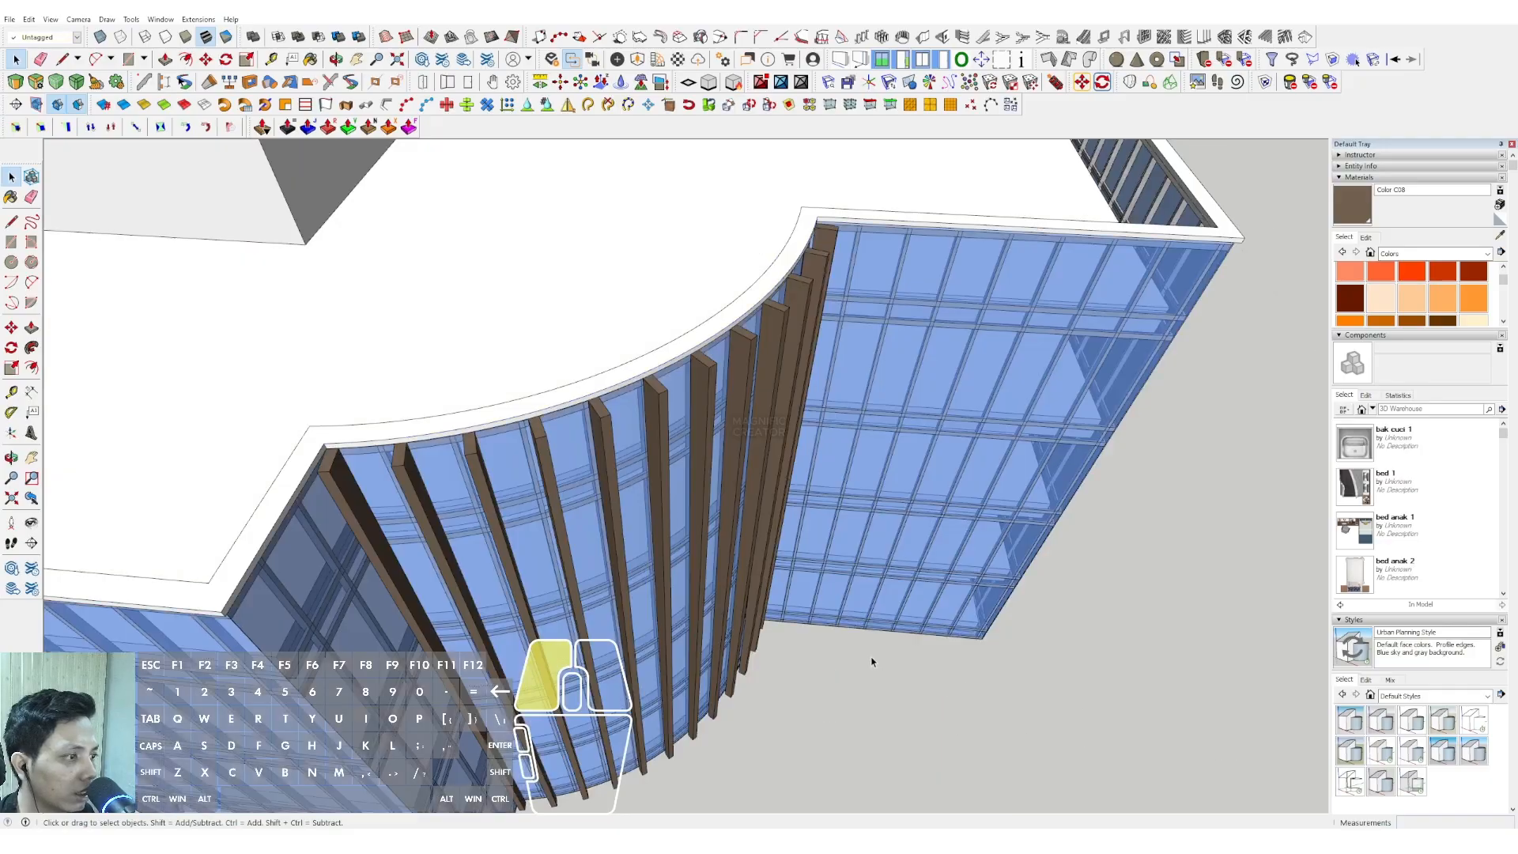
# Paste the curved edge in place and offset it outward by about 200 mm across the tops of the fins
pyautogui.scroll(8, 754, 286)
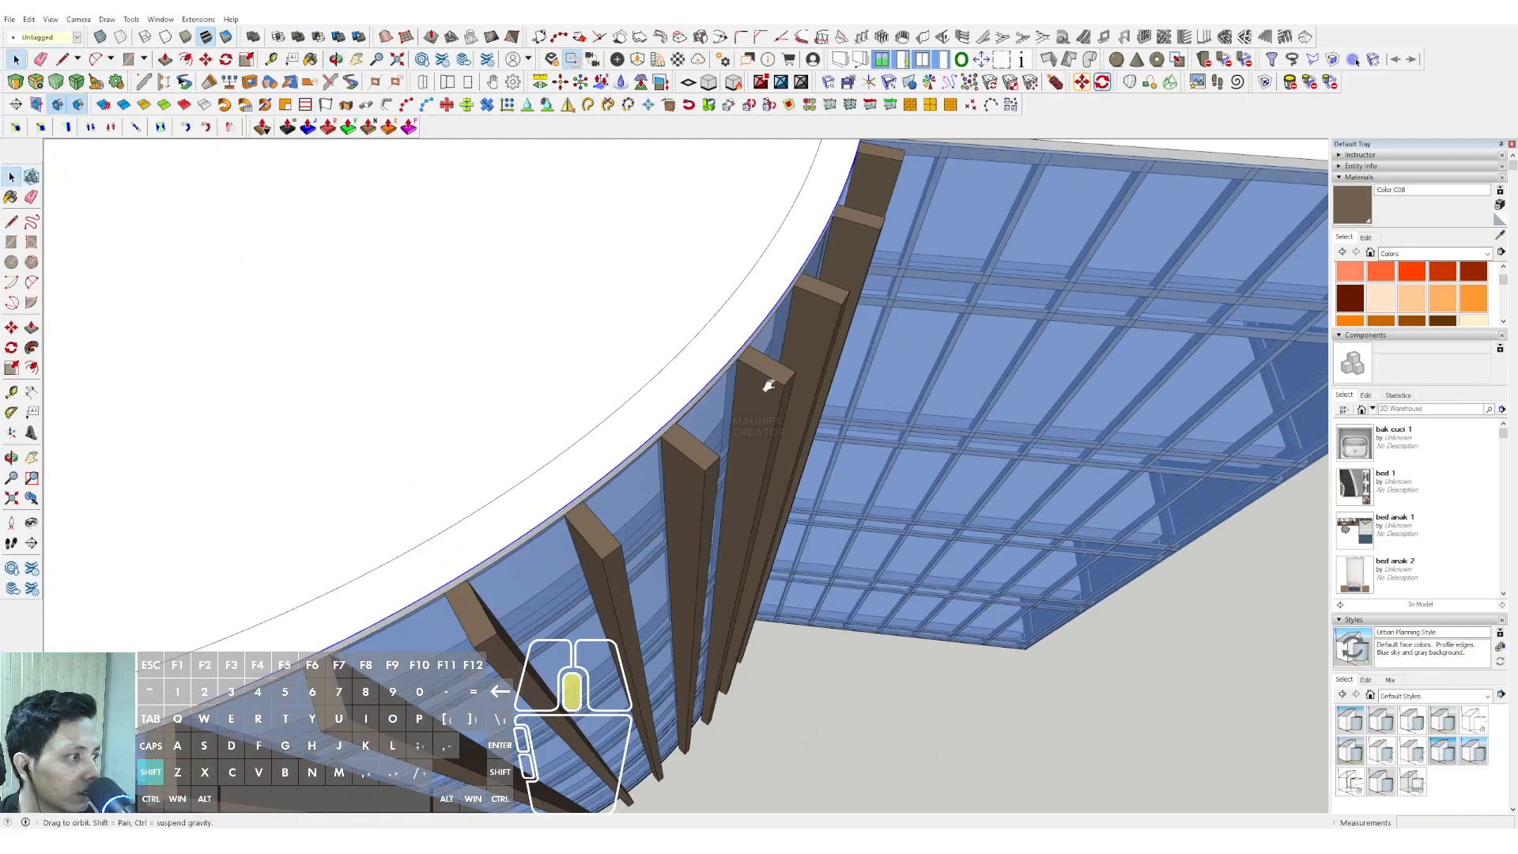
pyautogui.press('f')
pyautogui.click(775, 318)
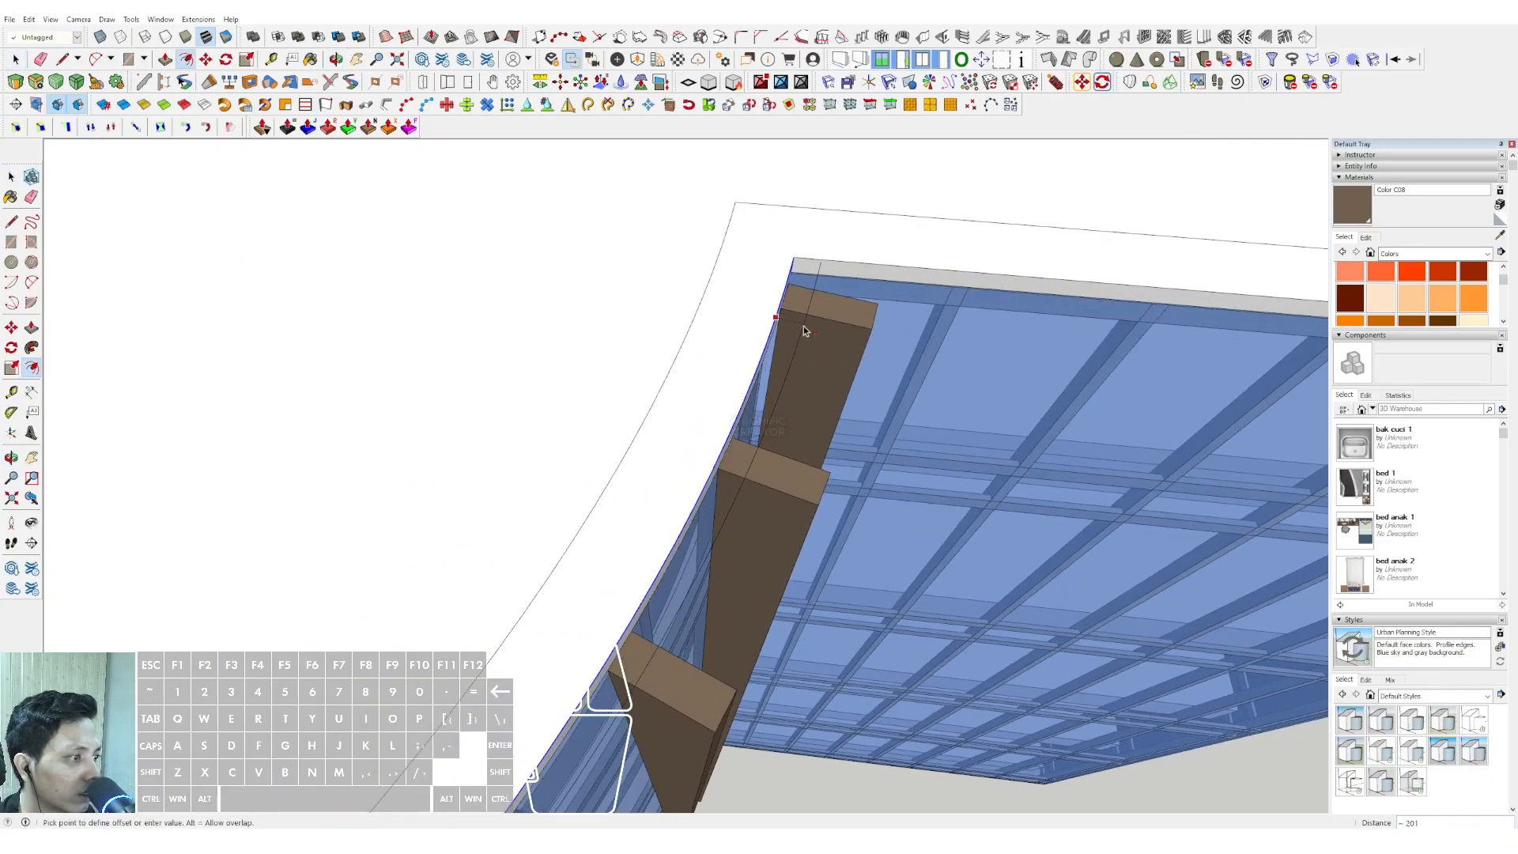
pyautogui.click(810, 332)
pyautogui.press('space')
# Draw short lines joining both ends of the original and offset curves to form a closed curved strip
pyautogui.scroll(1, 832, 263)
pyautogui.press('d')
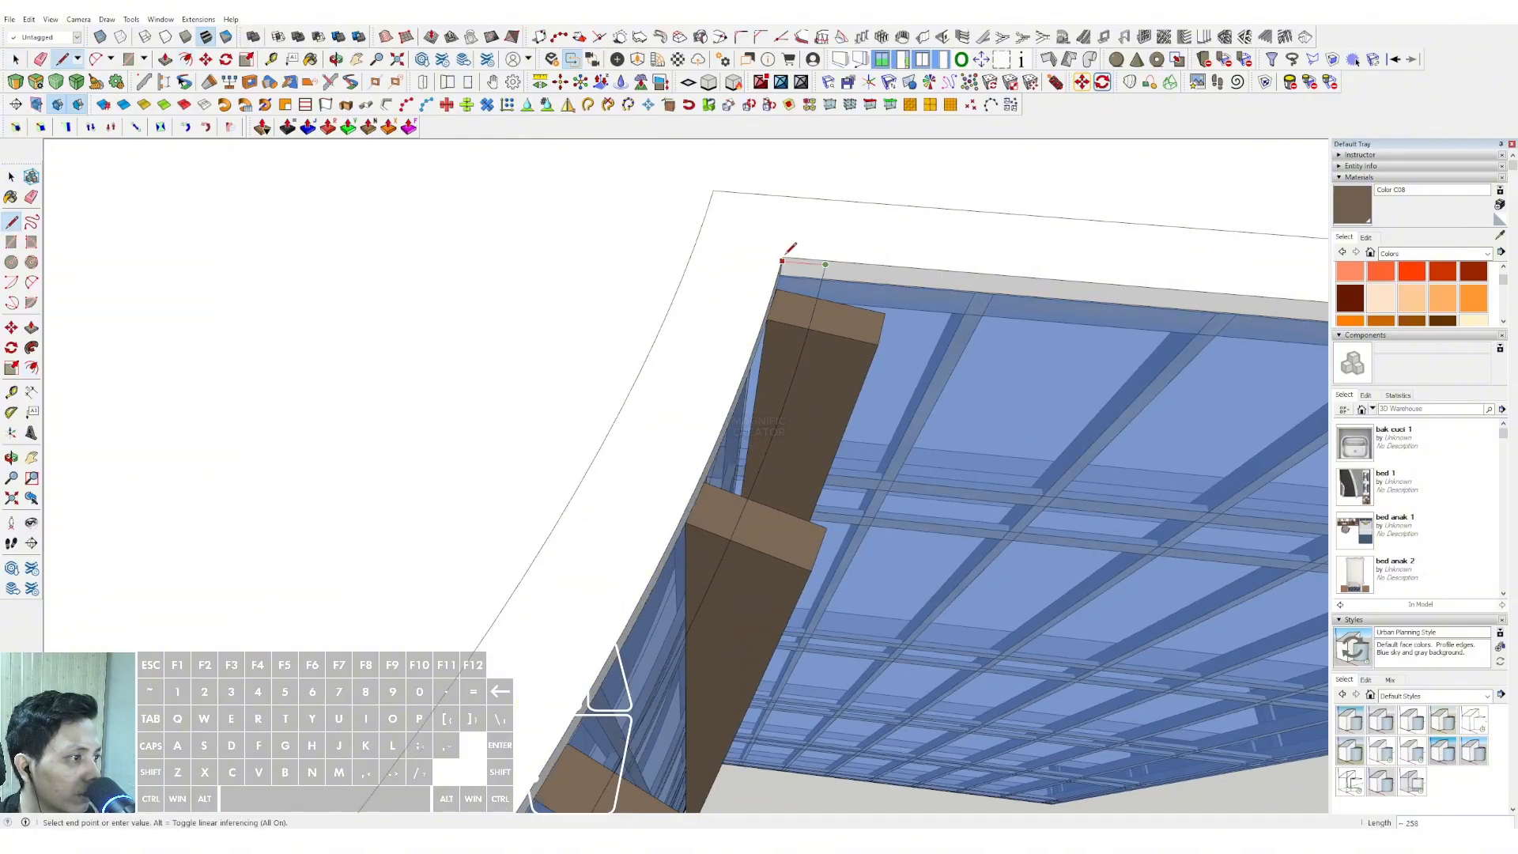
pyautogui.scroll(1, 785, 254)
pyautogui.scroll(-6, 815, 238)
pyautogui.moveTo(815, 238); pyautogui.dragTo(986, 298, button='middle')
pyautogui.scroll(-2, 478, 359)
pyautogui.scroll(3, 686, 299)
pyautogui.scroll(4, 711, 304)
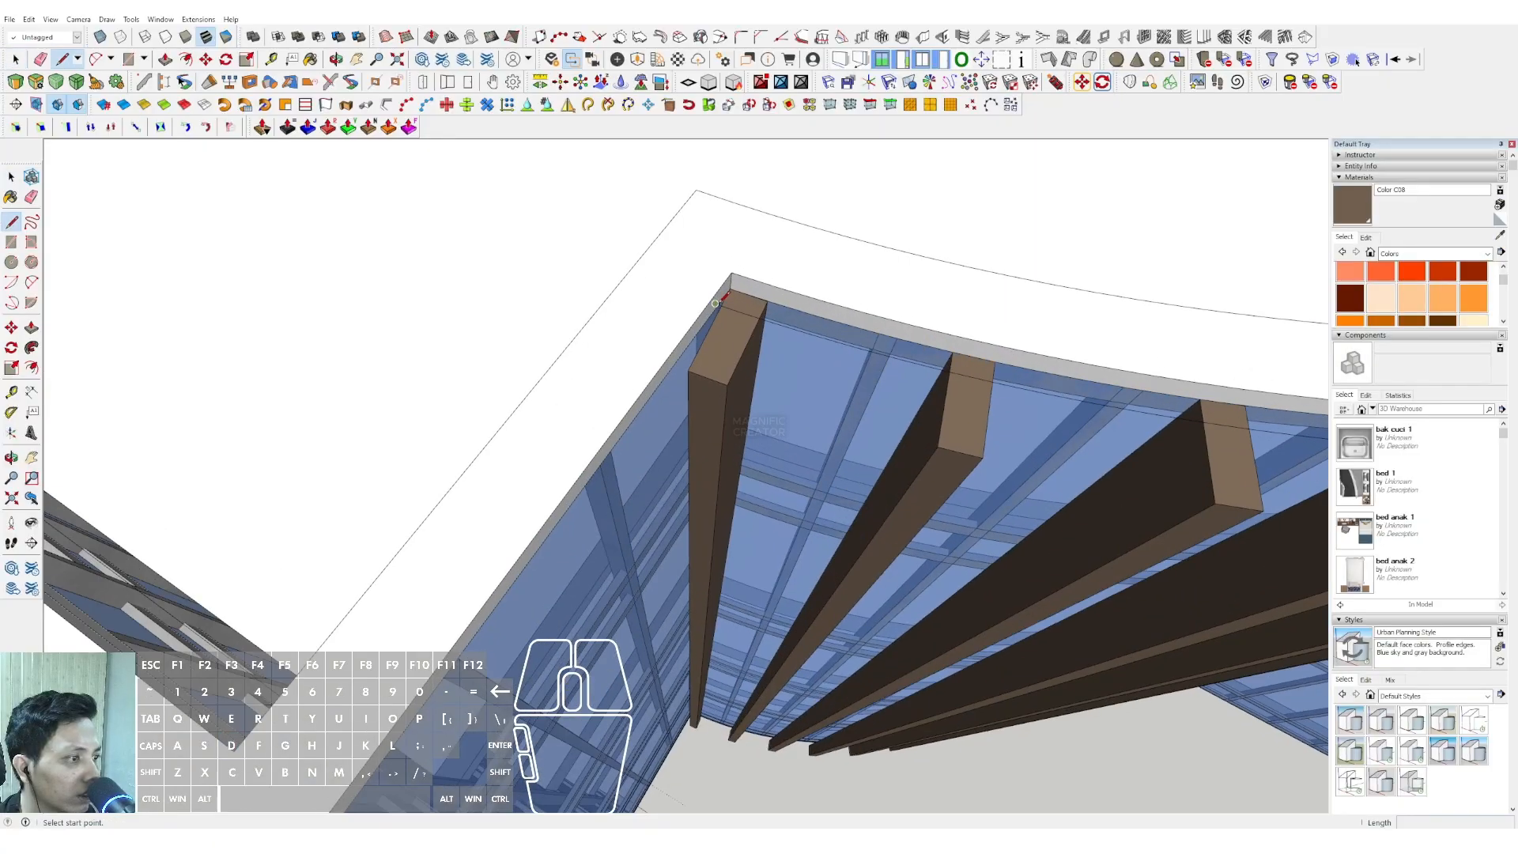
pyautogui.press('d')
pyautogui.scroll(1, 727, 272)
pyautogui.press('space')
# Extrude the curved strip into a beam and make the whole beam a component
pyautogui.click(779, 321)
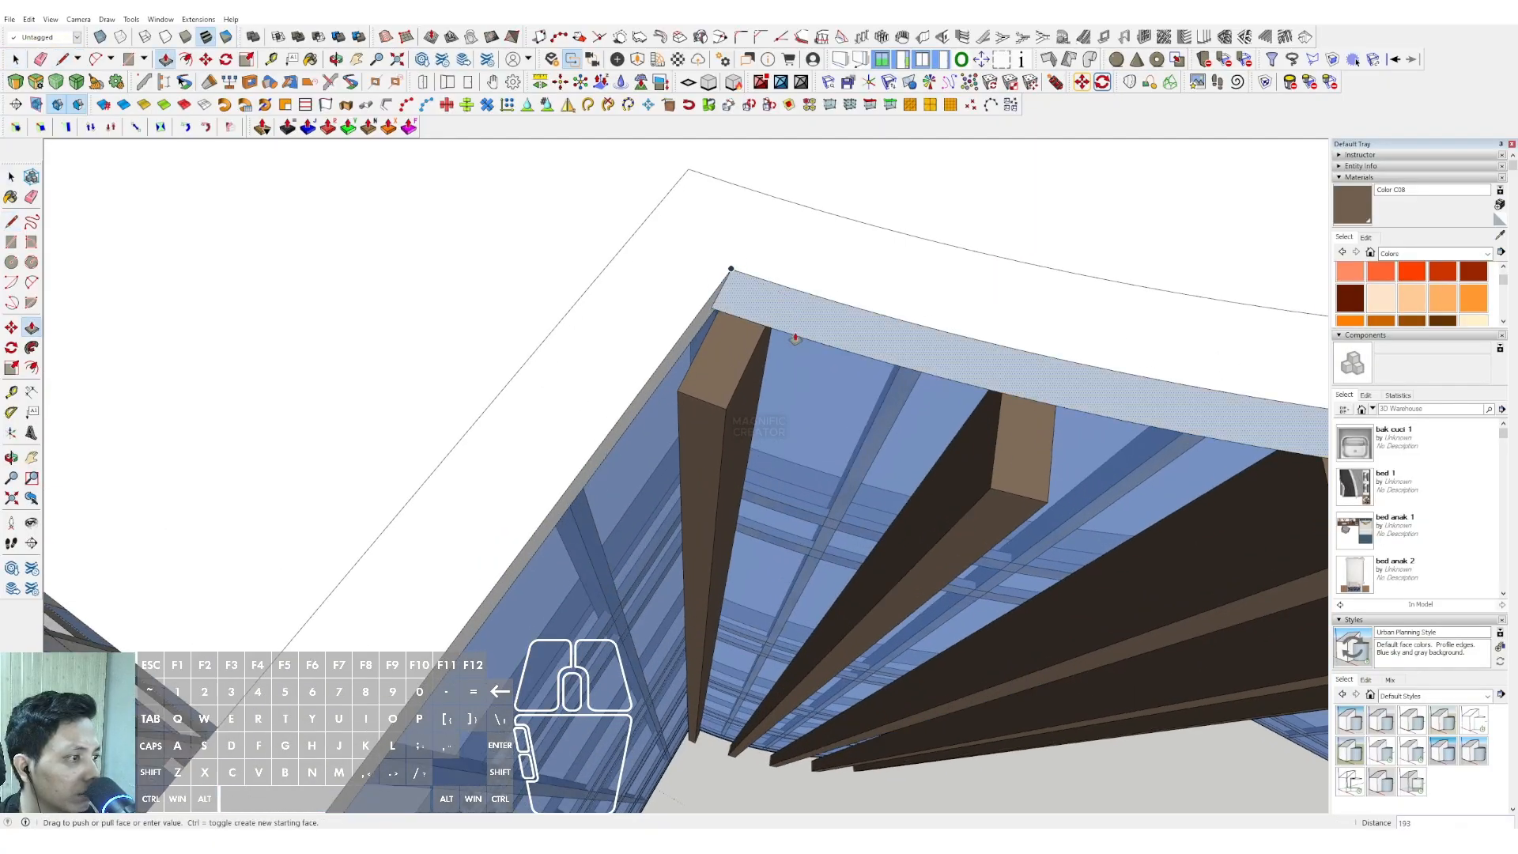
pyautogui.moveTo(795, 338); pyautogui.dragTo(794, 348)
pyautogui.click(795, 346)
pyautogui.press('space')
pyautogui.tripleClick(798, 339)
pyautogui.rightClick(800, 339)
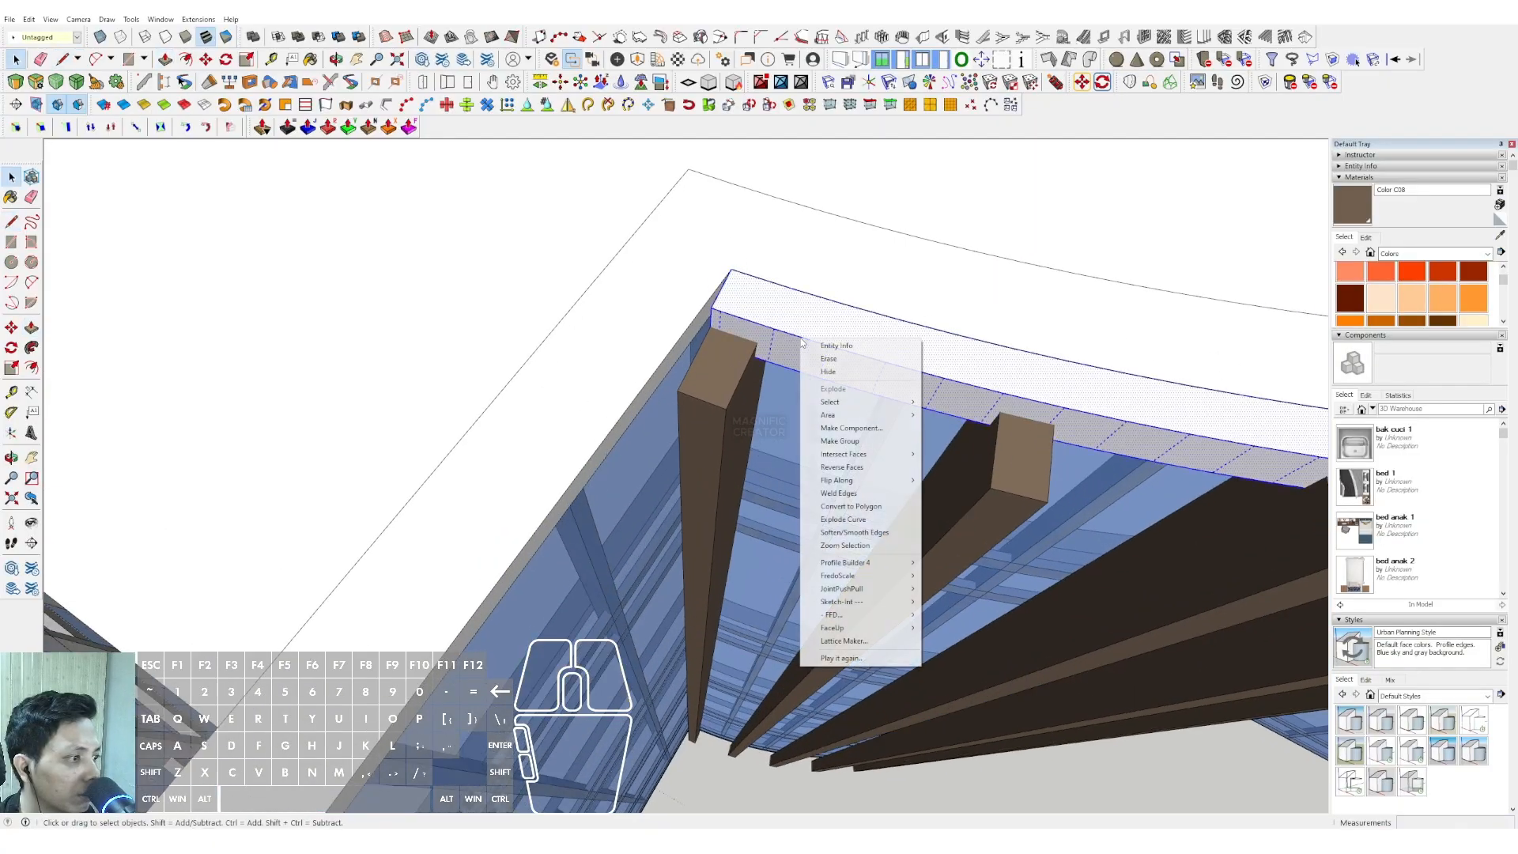
pyautogui.click(843, 425)
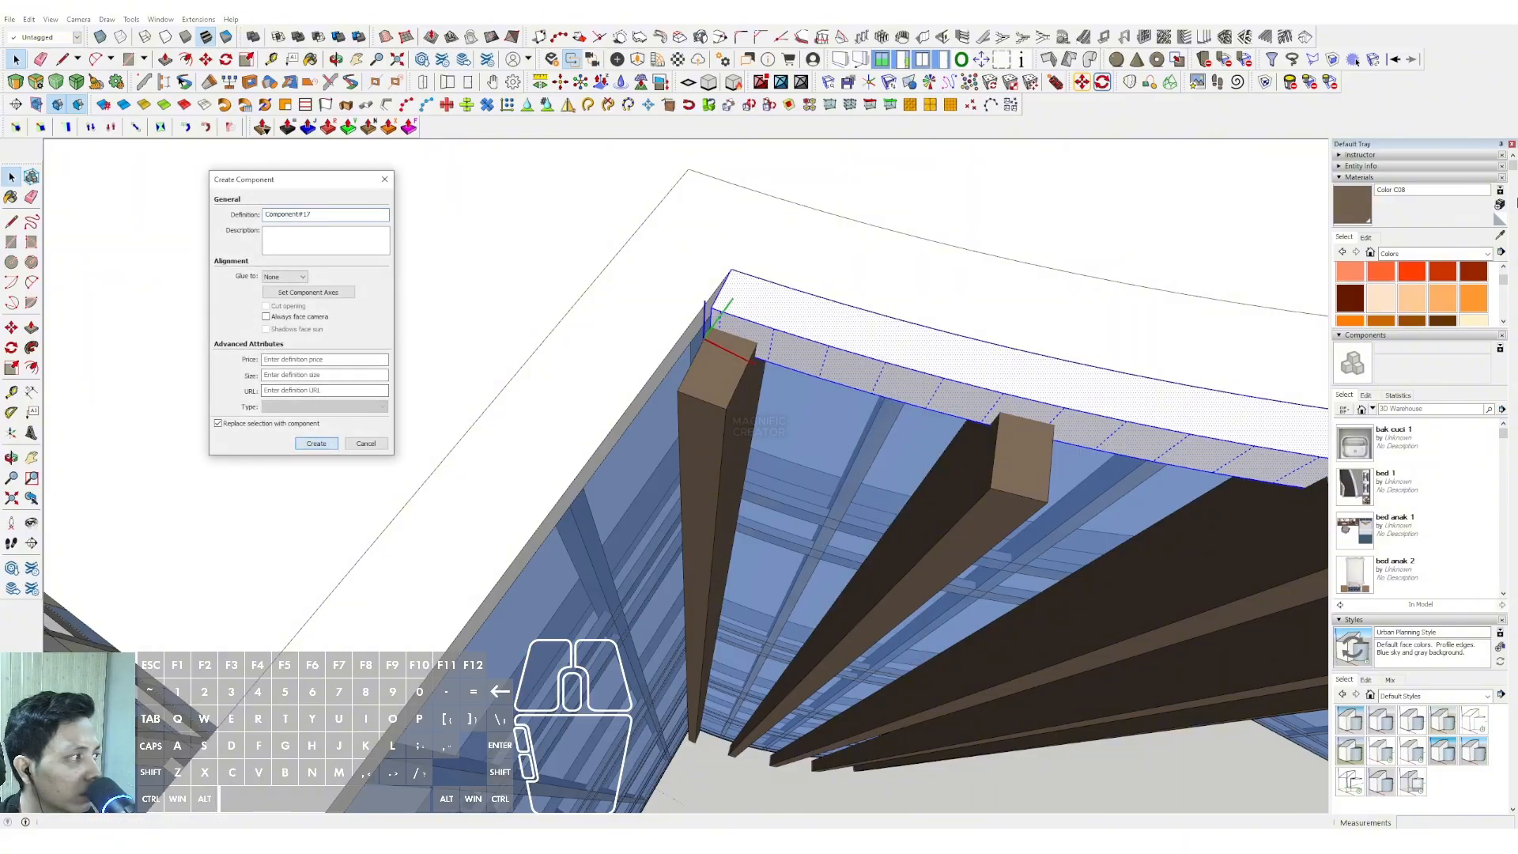
pyautogui.click(316, 443)
# Paint the curved beam with the fins' brown and copy it straight down to the upper edge of the top floor band
pyautogui.moveTo(814, 324); pyautogui.dragTo(695, 215, button='middle')
pyautogui.press('m')
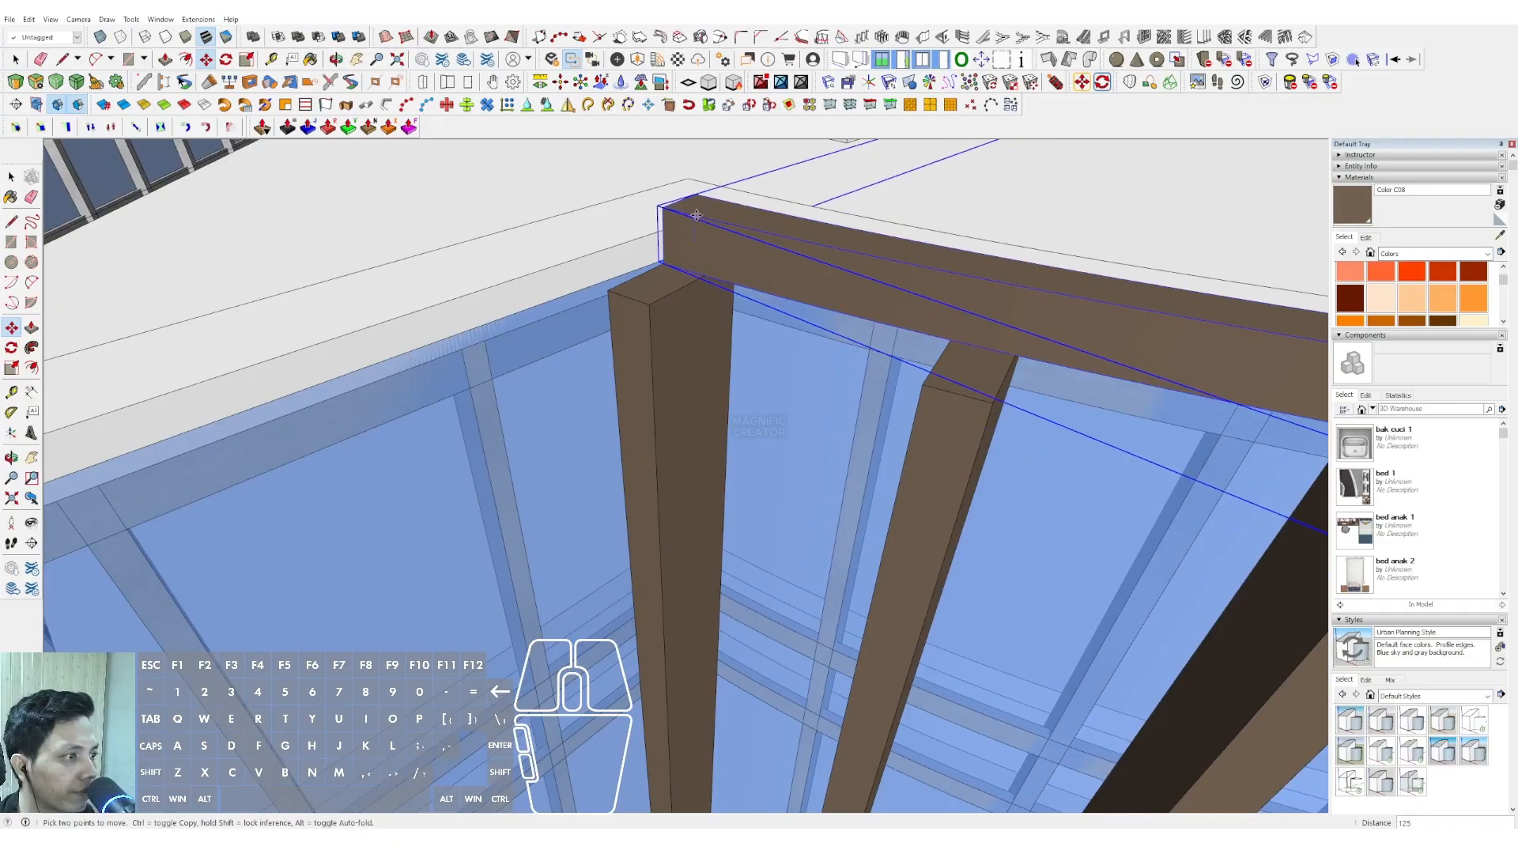
pyautogui.click(696, 216)
pyautogui.moveTo(735, 326); pyautogui.dragTo(761, 289, button='middle')
pyautogui.press('shift')
pyautogui.click(712, 388)
# Copy the lowered curved beam straight down to the lower edge of the same floor band
pyautogui.press('ctrl')
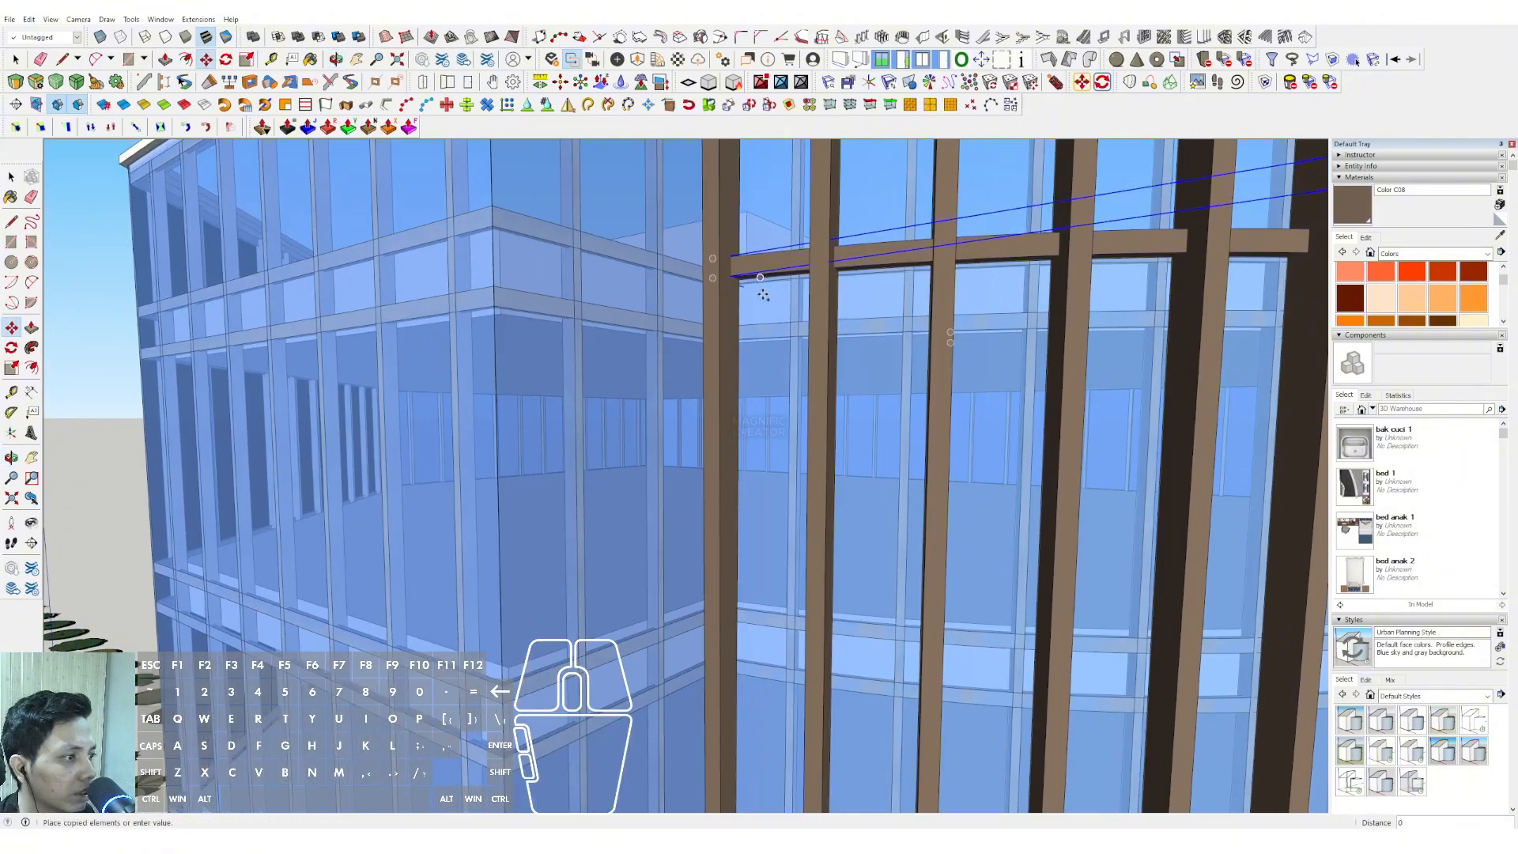
pyautogui.scroll(1, 754, 329)
pyautogui.press('shift')
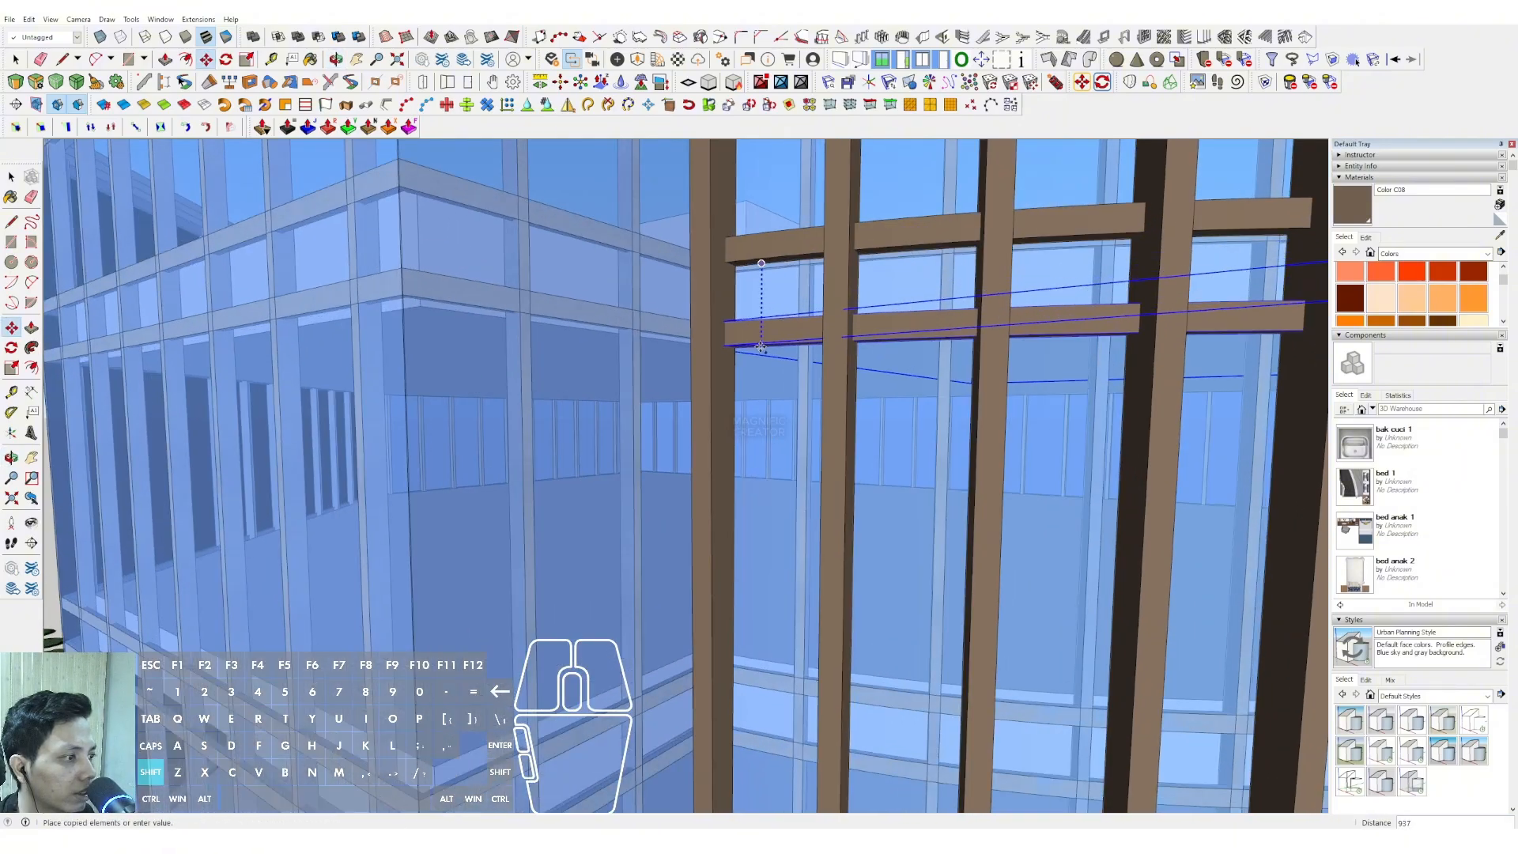
pyautogui.click(721, 340)
pyautogui.scroll(-6, 759, 316)
pyautogui.press('space')
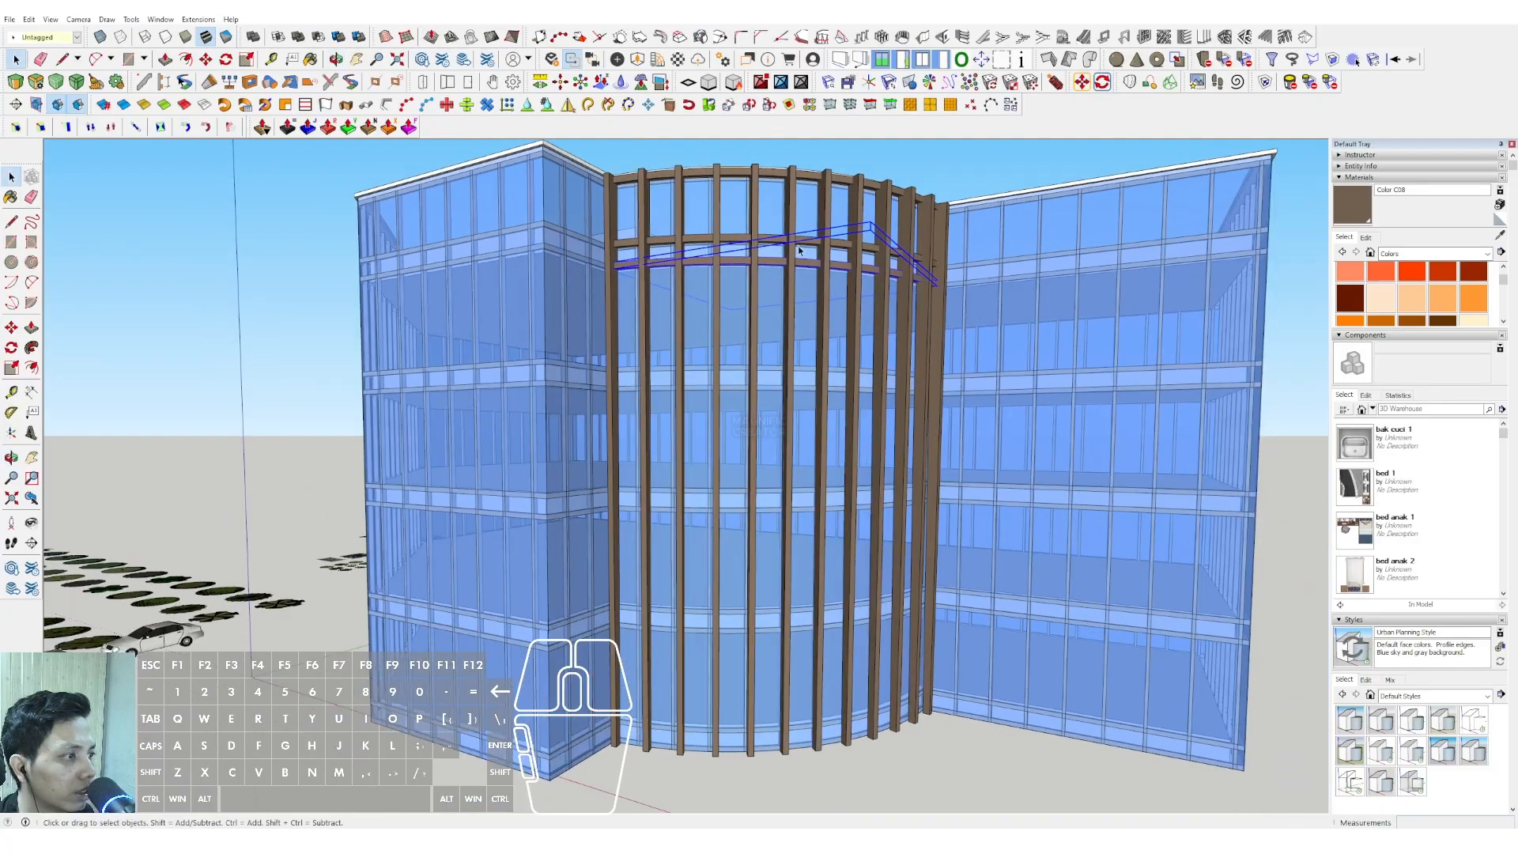
# Select both beams at the top floor band and copy the pair down one storey, about 4930 mm
pyautogui.scroll(3, 799, 251)
pyautogui.moveTo(759, 230); pyautogui.dragTo(668, 273, button='middle')
pyautogui.press('m')
pyautogui.scroll(3, 664, 265)
pyautogui.press('ctrl')
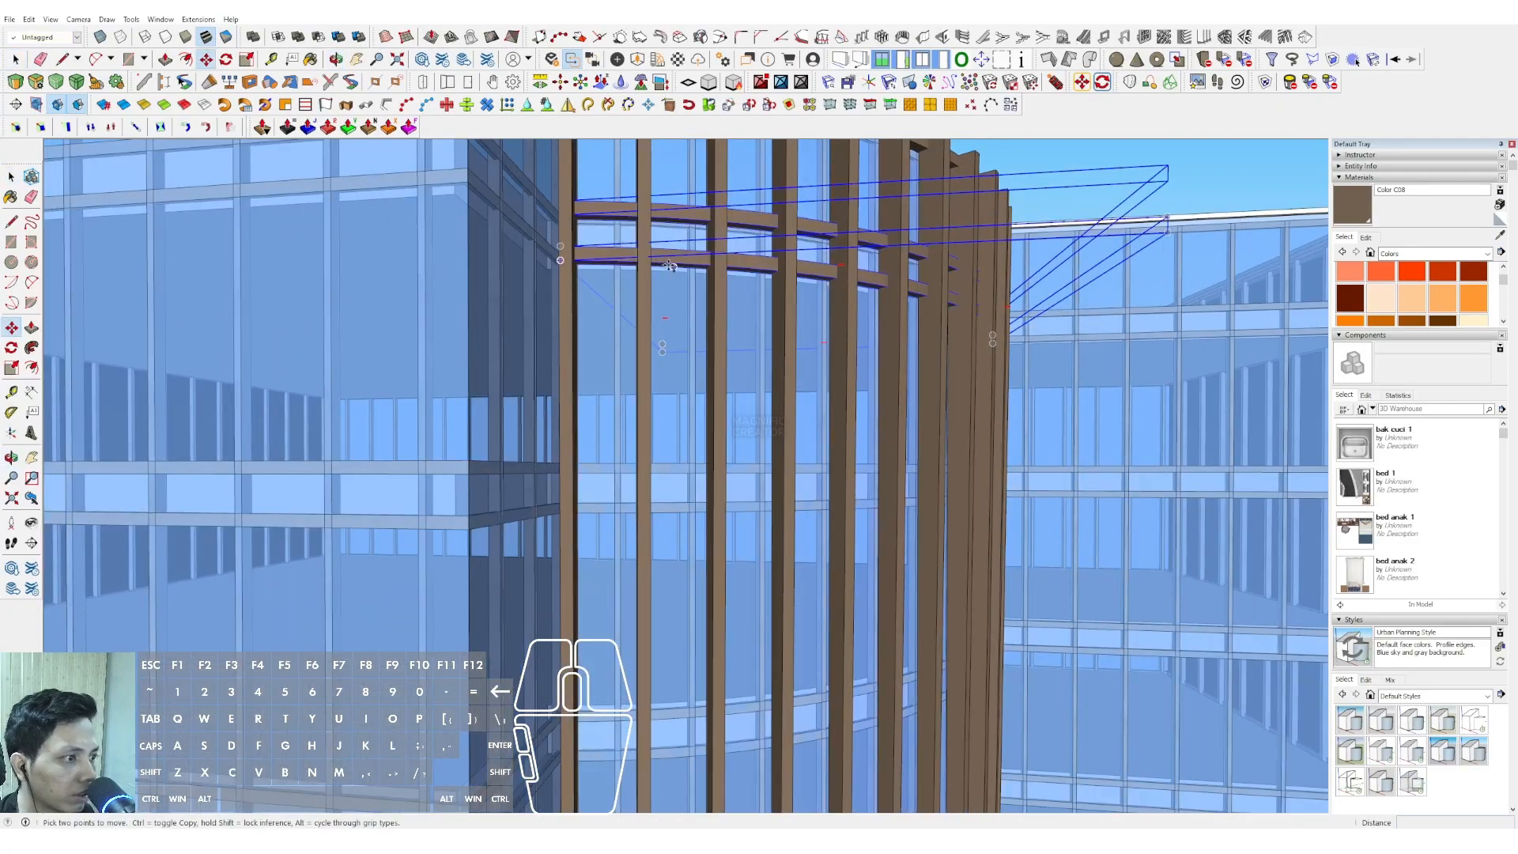
pyautogui.click(662, 264)
pyautogui.scroll(-1, 662, 300)
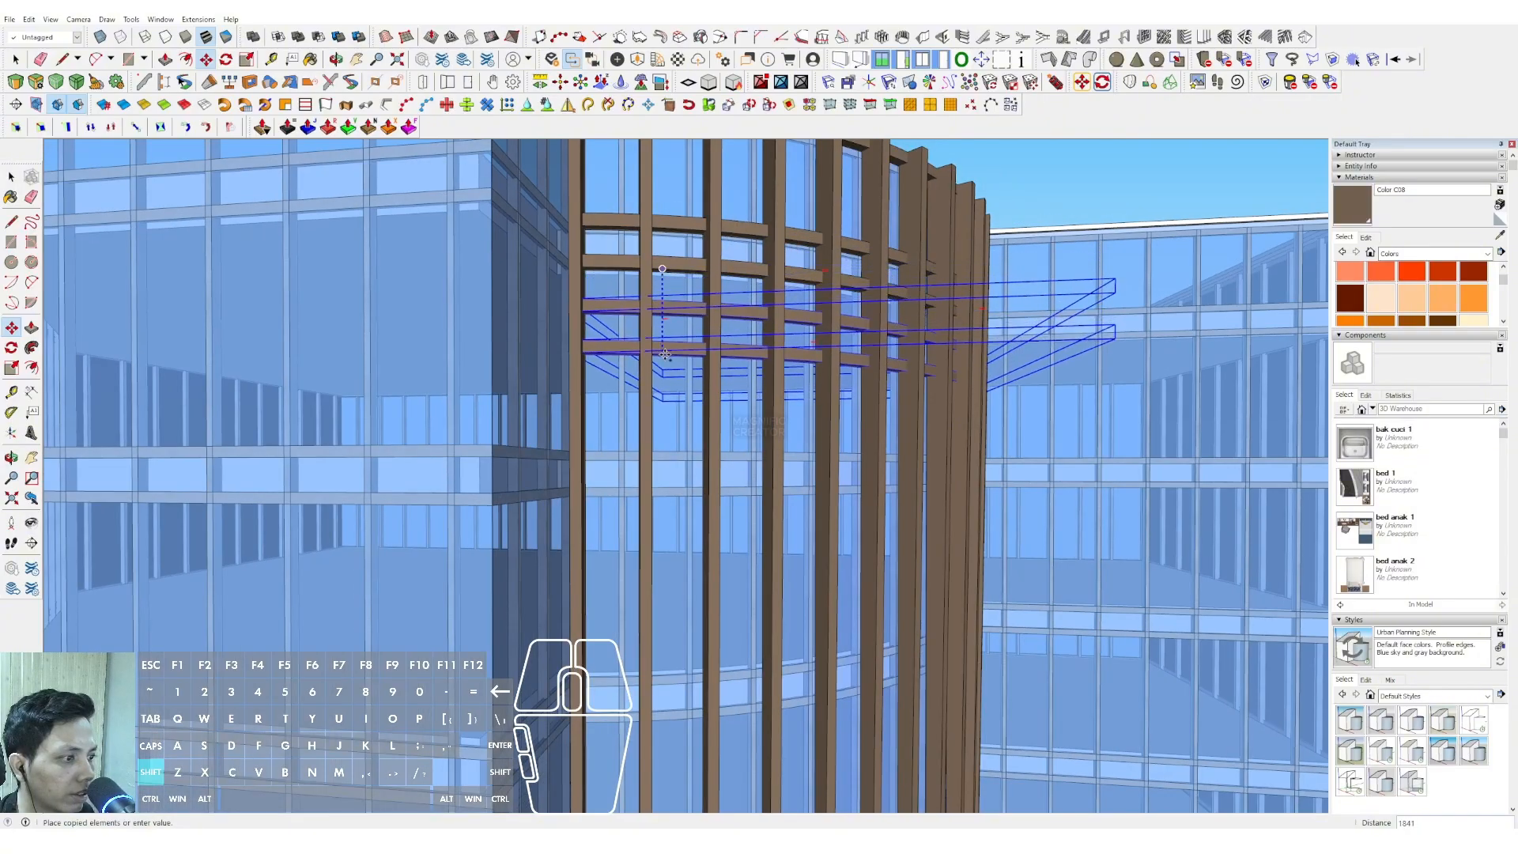
pyautogui.keyDown('shift'); pyautogui.scroll(-2, 672, 335); pyautogui.keyUp('shift')
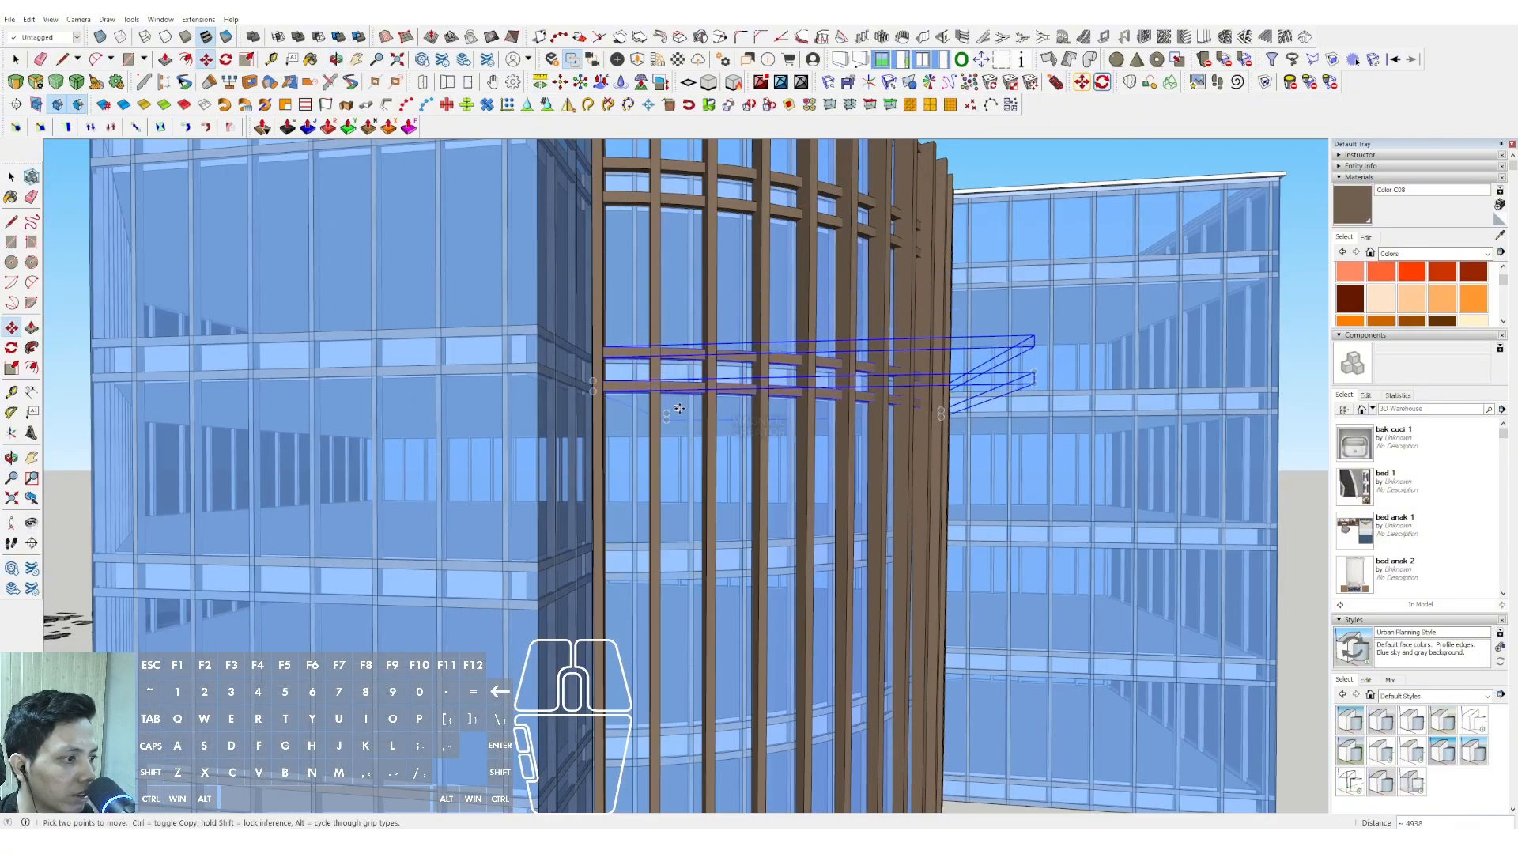
# Copy the beam pair straight down to each of the two remaining lower floor bands
pyautogui.keyDown('shift'); pyautogui.scroll(-1, 679, 399); pyautogui.keyUp('shift')
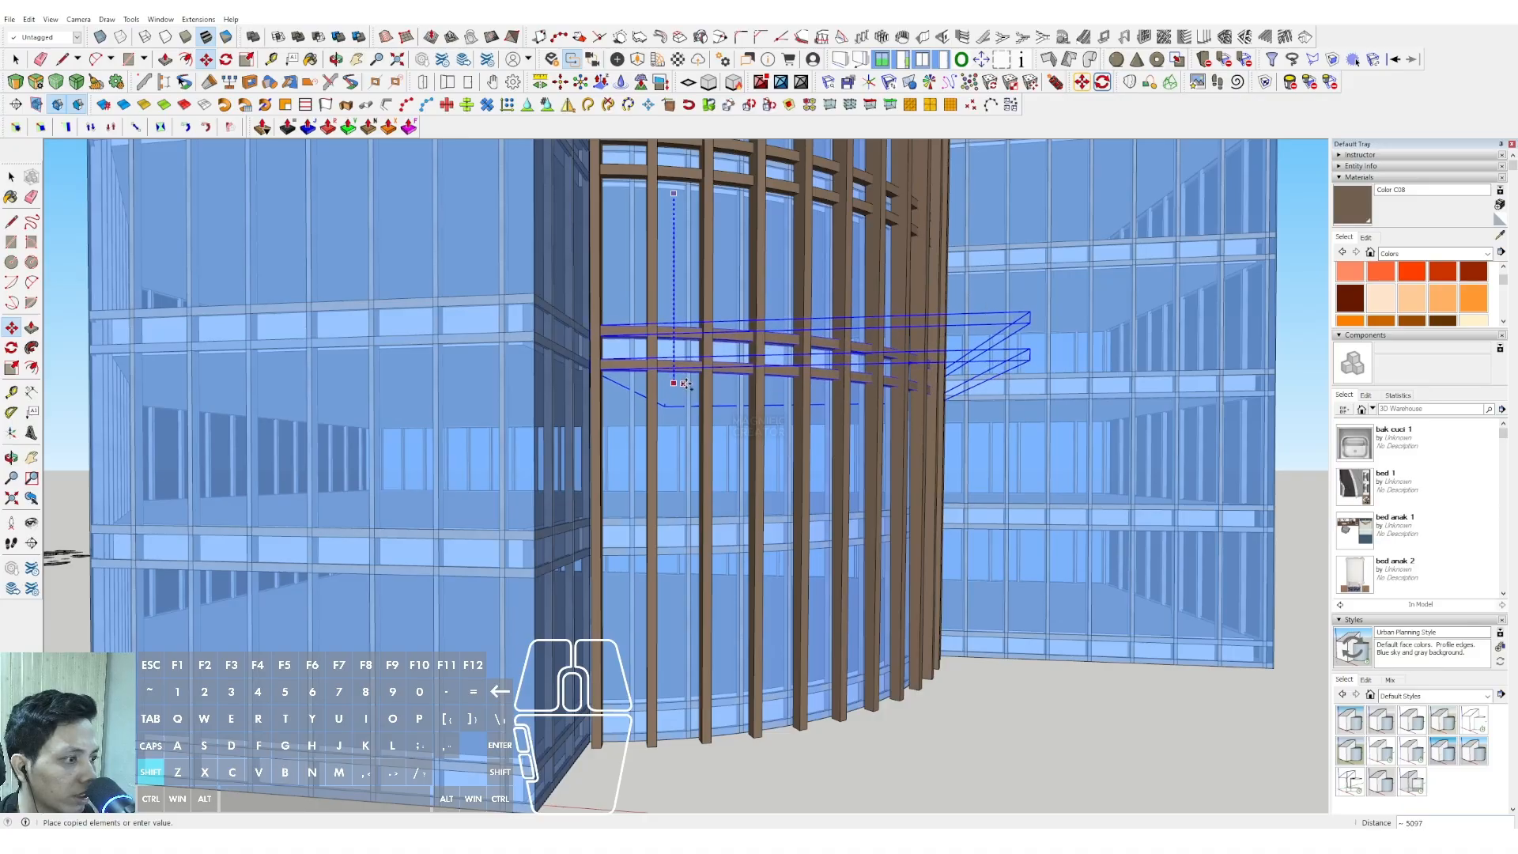
pyautogui.scroll(-2, 682, 395)
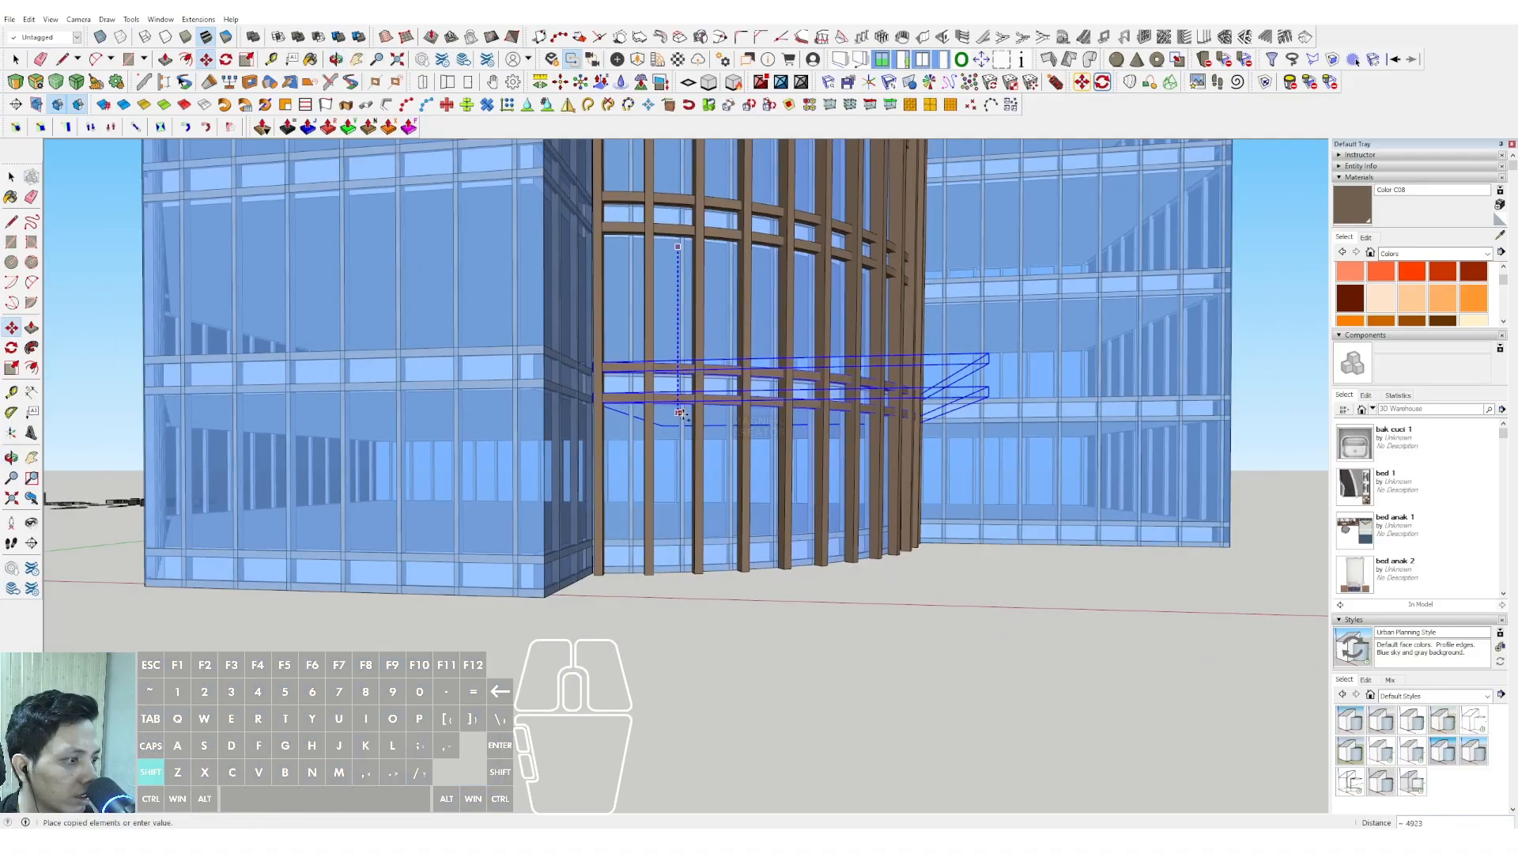
pyautogui.scroll(-3, 678, 419)
pyautogui.keyDown('shift'); pyautogui.moveTo(677, 419); pyautogui.dragTo(677, 462, button='middle'); pyautogui.keyUp('shift')
pyautogui.scroll(-1, 566, 427)
pyautogui.press('space')
pyautogui.scroll(2, 622, 384)
pyautogui.scroll(-1, 622, 385)
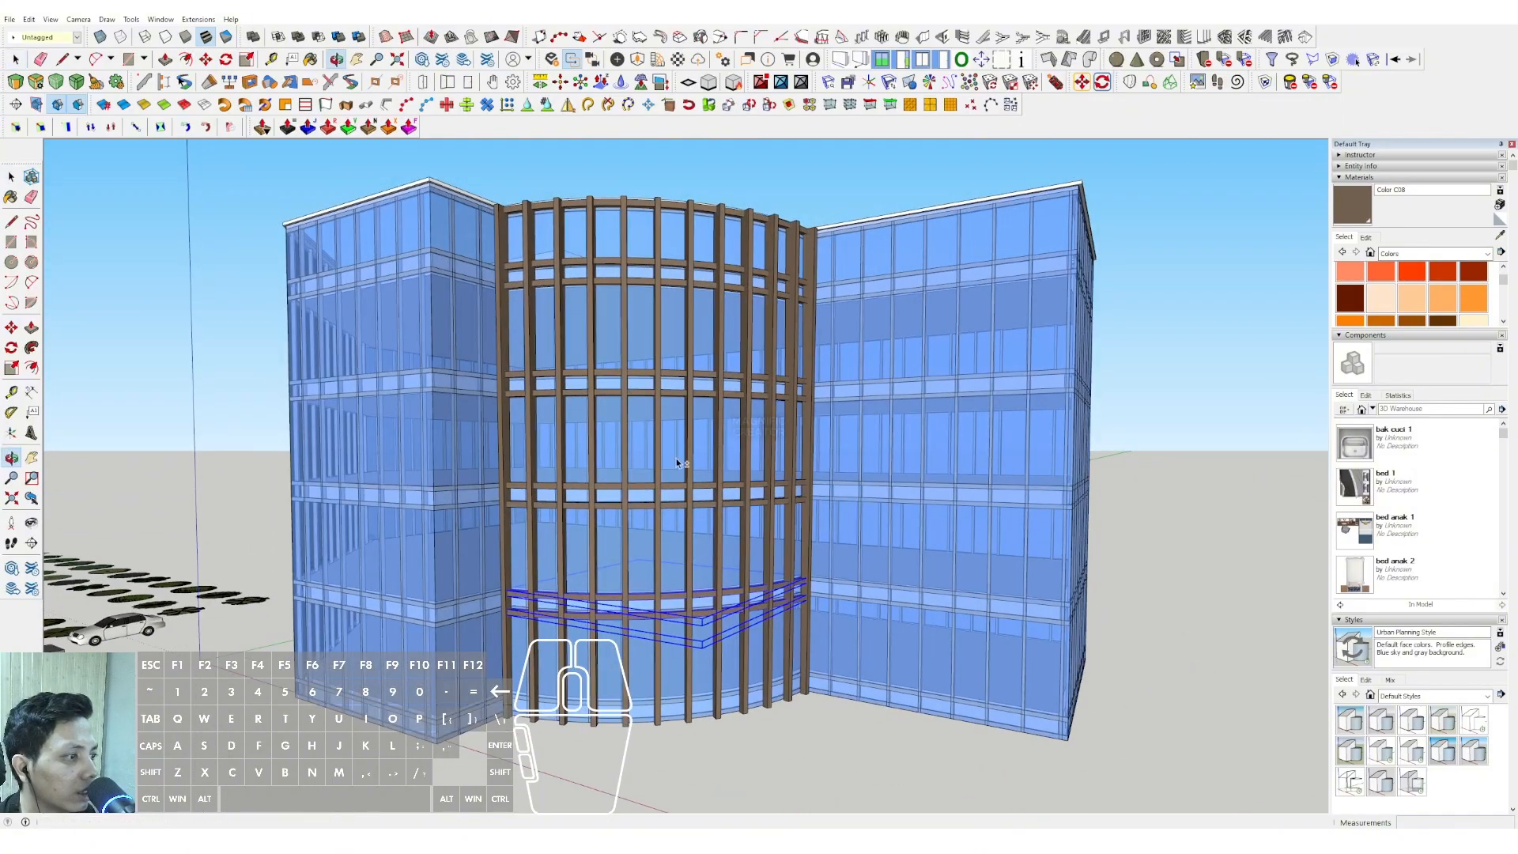
# Create a new grey-brown material from the current brown, with lightness raised to 57 and lower saturation
pyautogui.click(1499, 215)
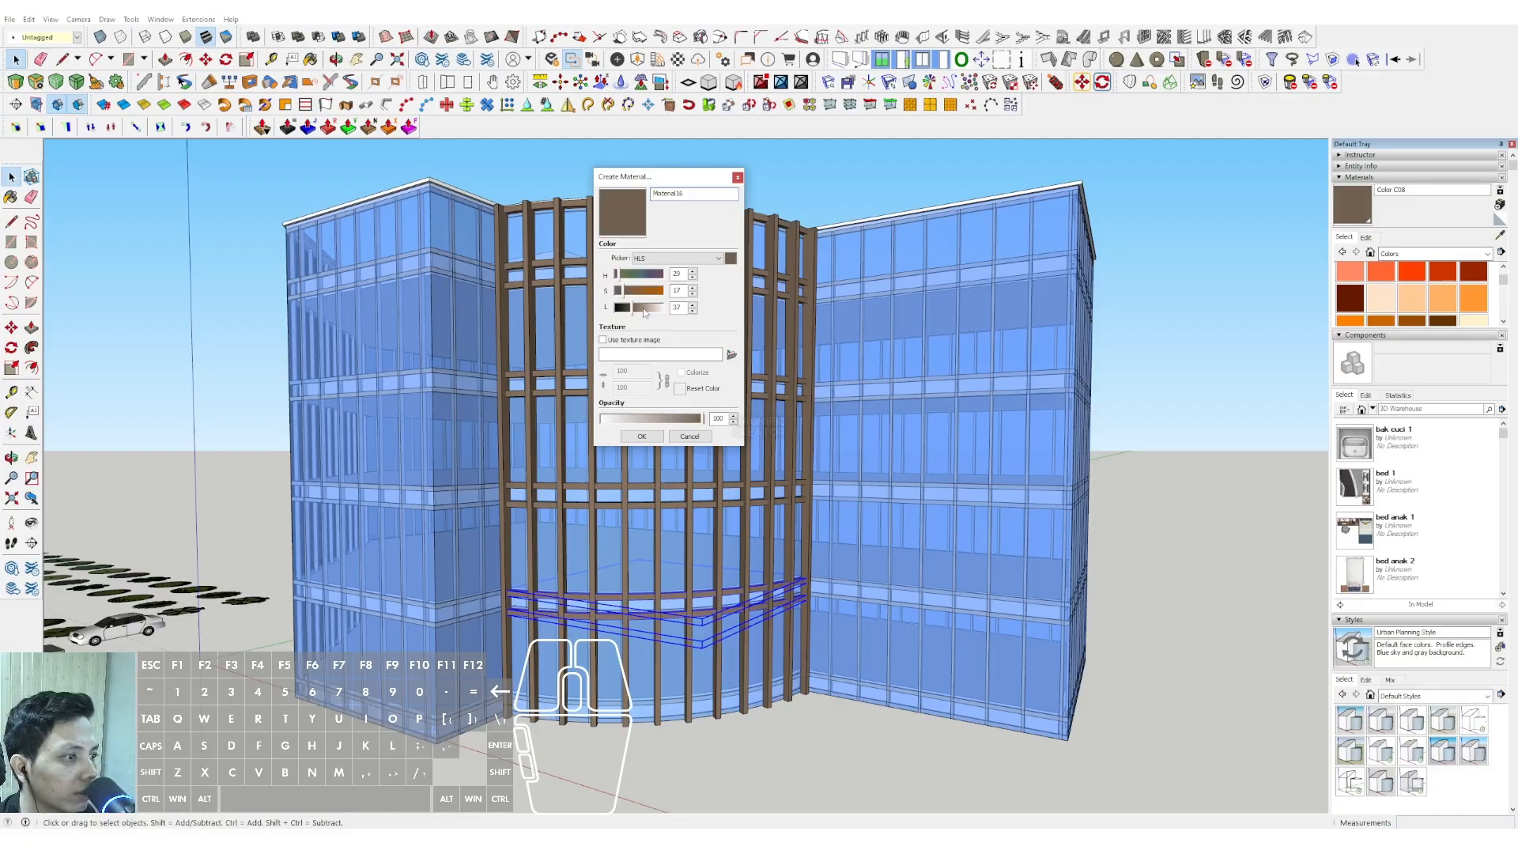
pyautogui.moveTo(644, 311); pyautogui.dragTo(642, 310)
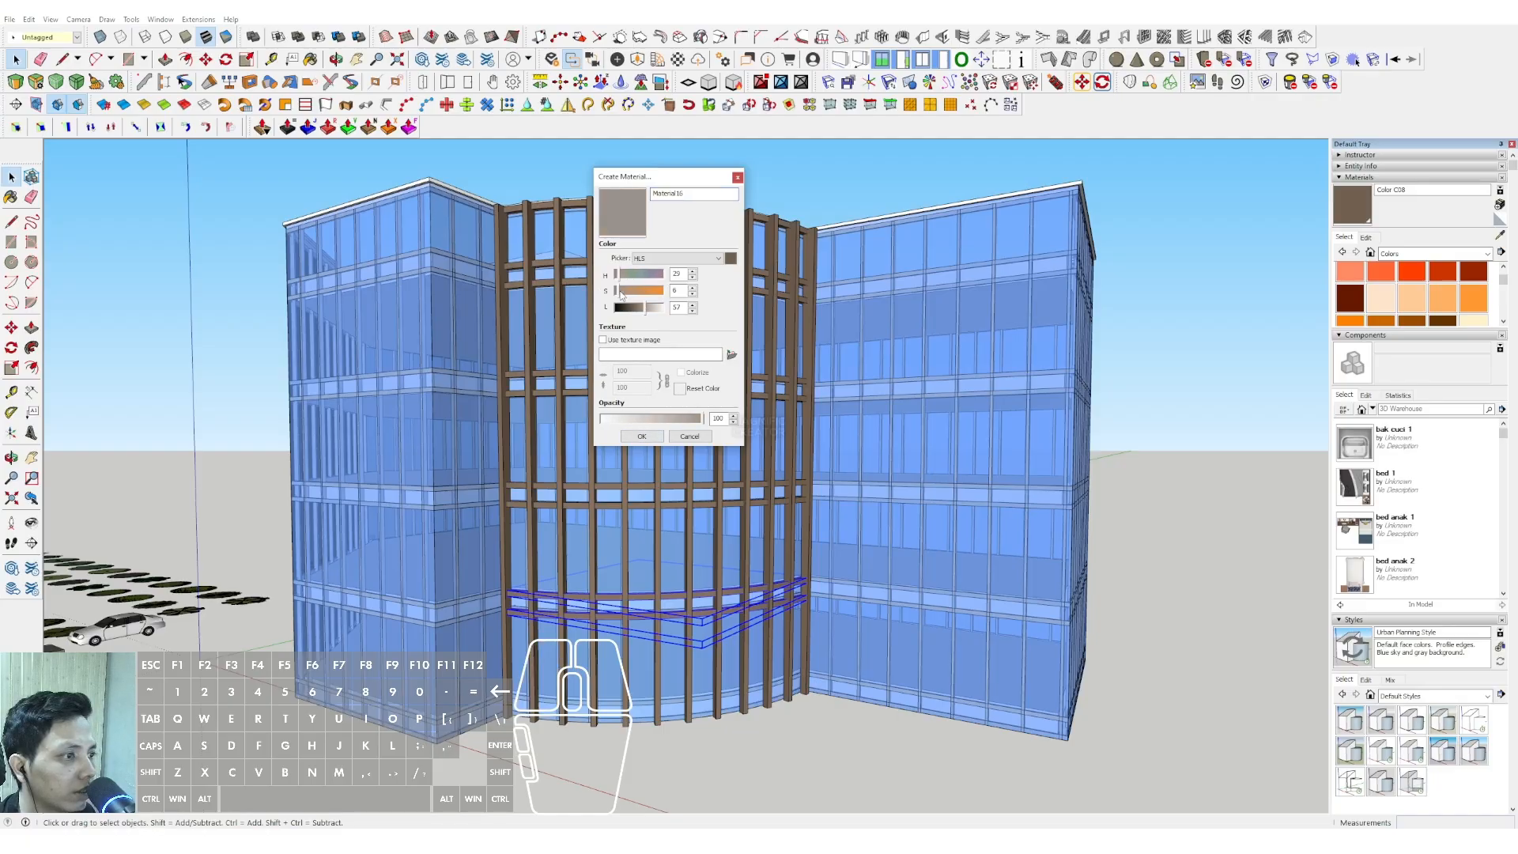
pyautogui.click(640, 434)
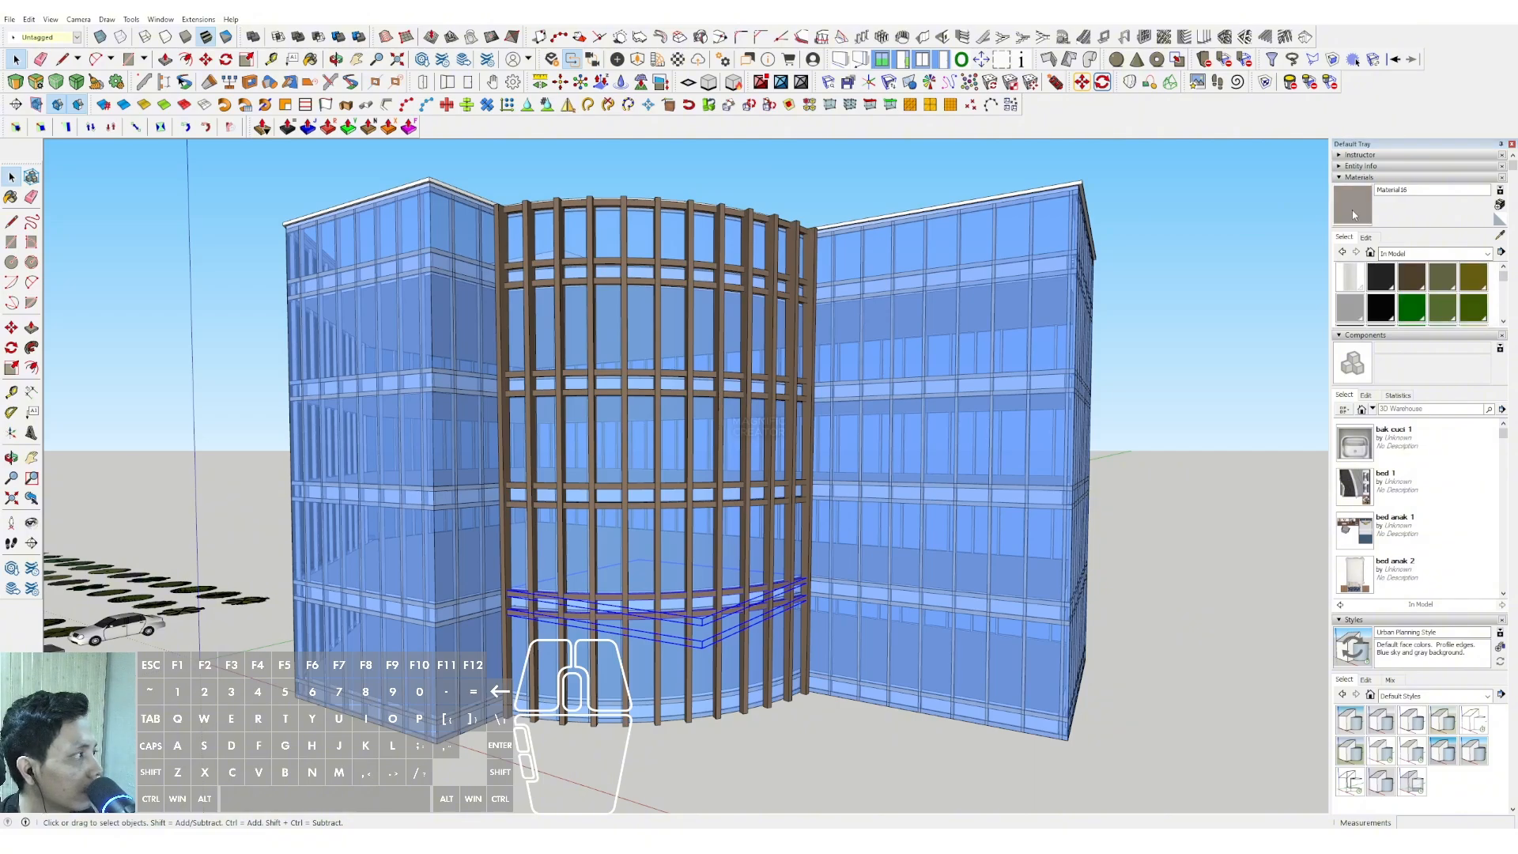
# Paint the curved beam inside its component with the new grey-brown material and close the component
pyautogui.scroll(5, 682, 259)
pyautogui.press('space')
pyautogui.doubleClick(681, 258)
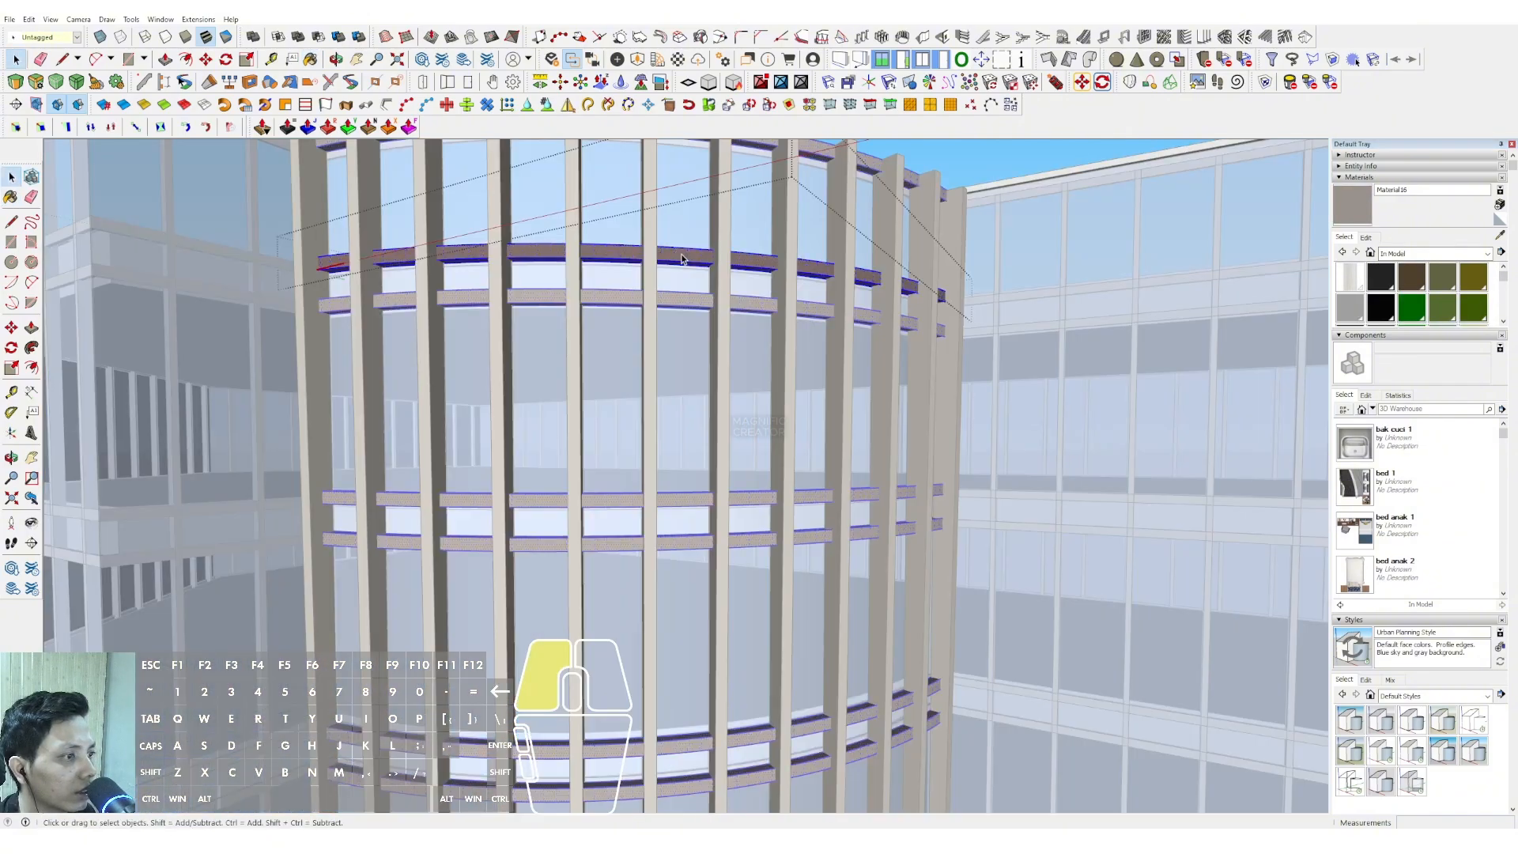
pyautogui.scroll(-3, 918, 181)
pyautogui.click(919, 181)
pyautogui.scroll(-5, 625, 352)
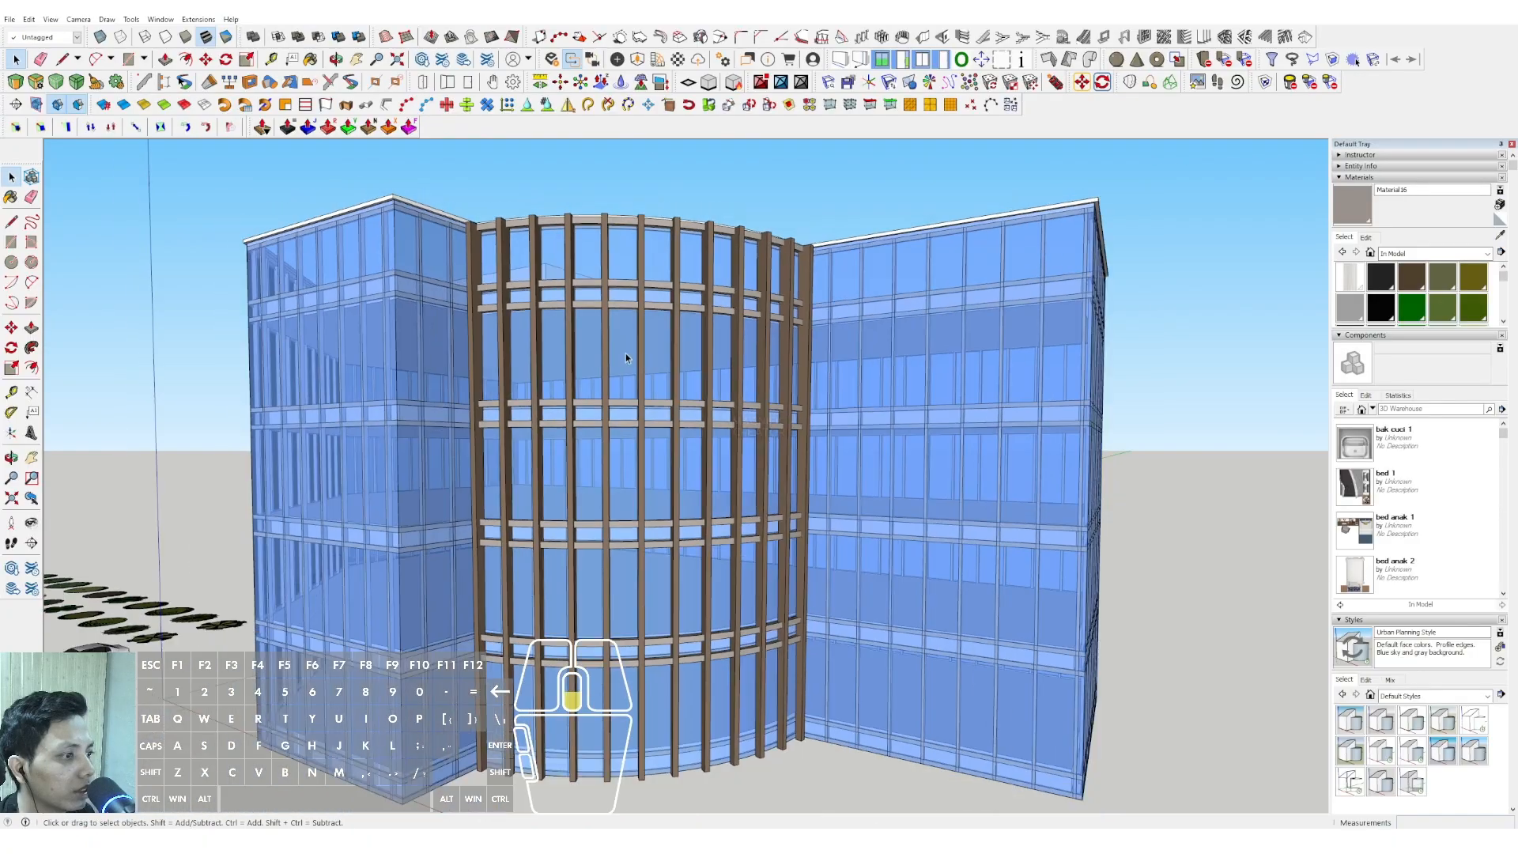
# Draw a narrow ground rectangle along the front base of the wing to the right of the curve, extending past its corner
pyautogui.moveTo(625, 352); pyautogui.dragTo(763, 448, button='middle')
pyautogui.scroll(5, 733, 627)
pyautogui.scroll(3, 734, 626)
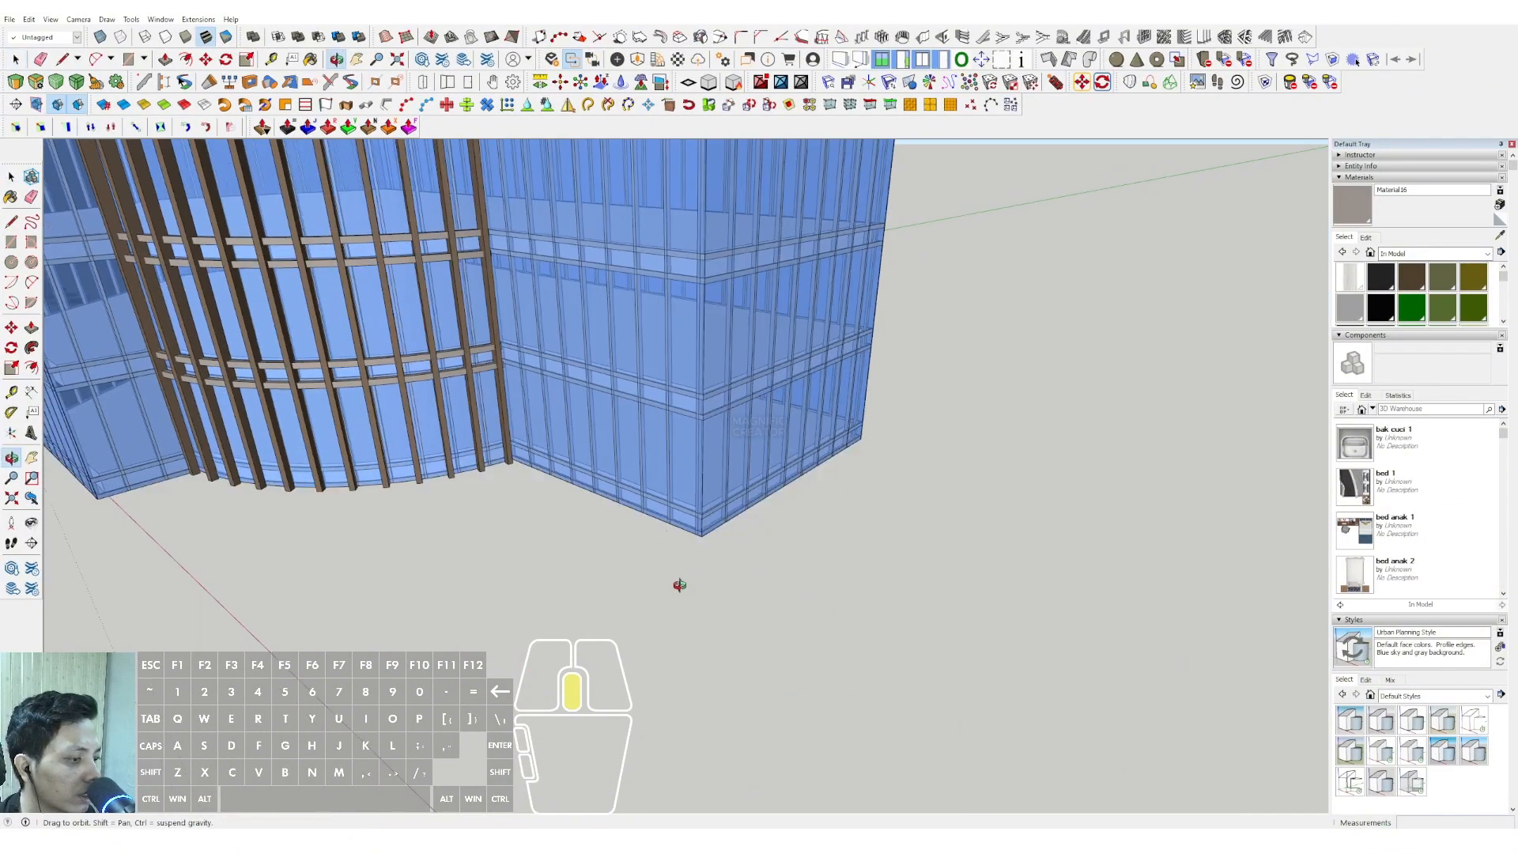
pyautogui.press('r')
pyautogui.click(610, 494)
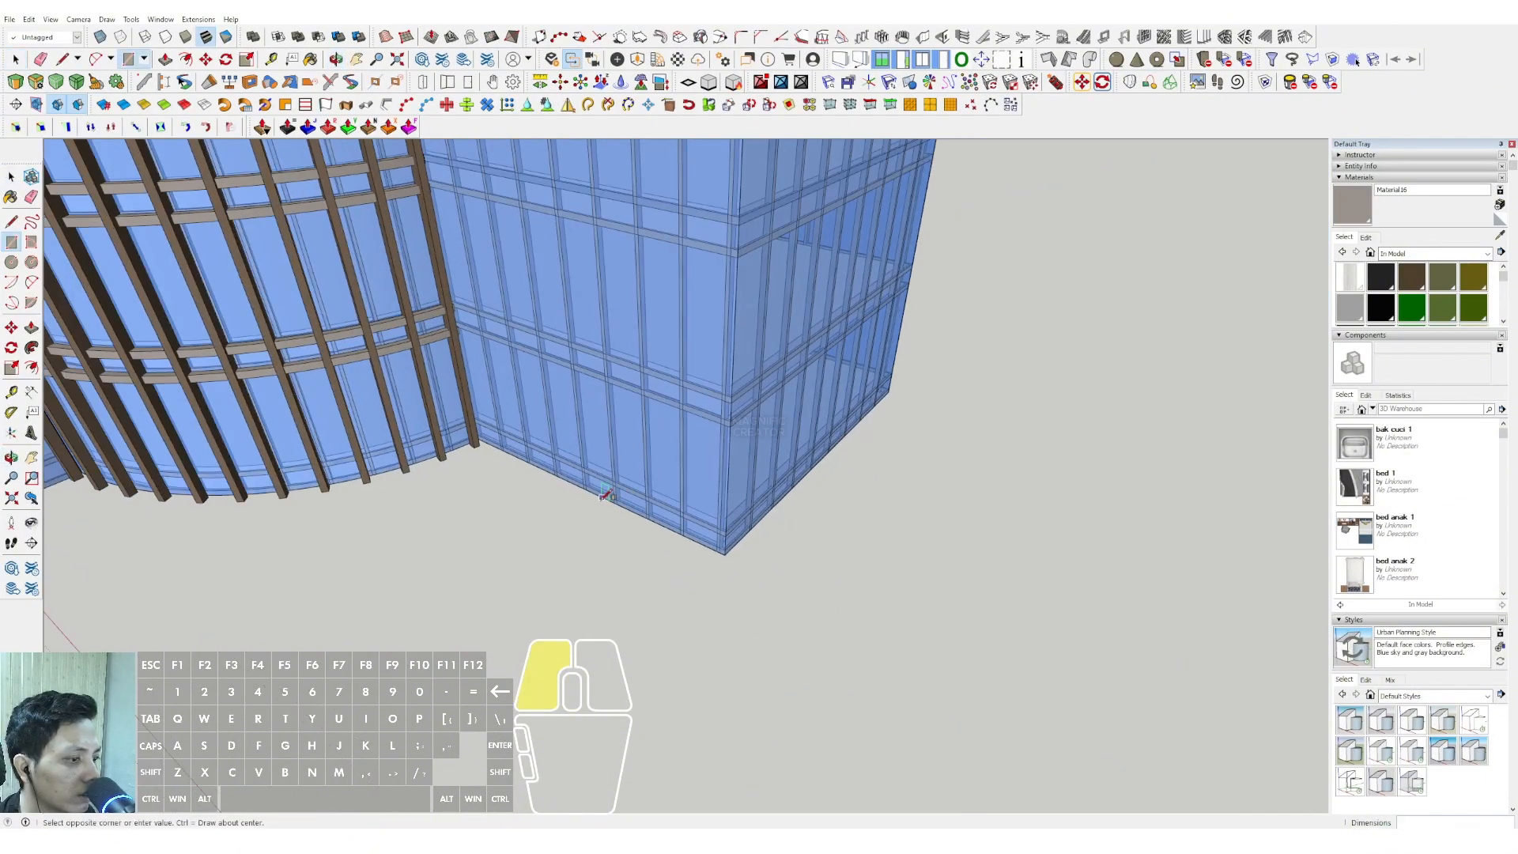
pyautogui.click(735, 567)
# Draw a second rectangle along the wing's side base and delete the dividing edge to make an L-shaped footprint around the corner
pyautogui.scroll(2, 759, 563)
pyautogui.click(756, 564)
pyautogui.scroll(1, 764, 520)
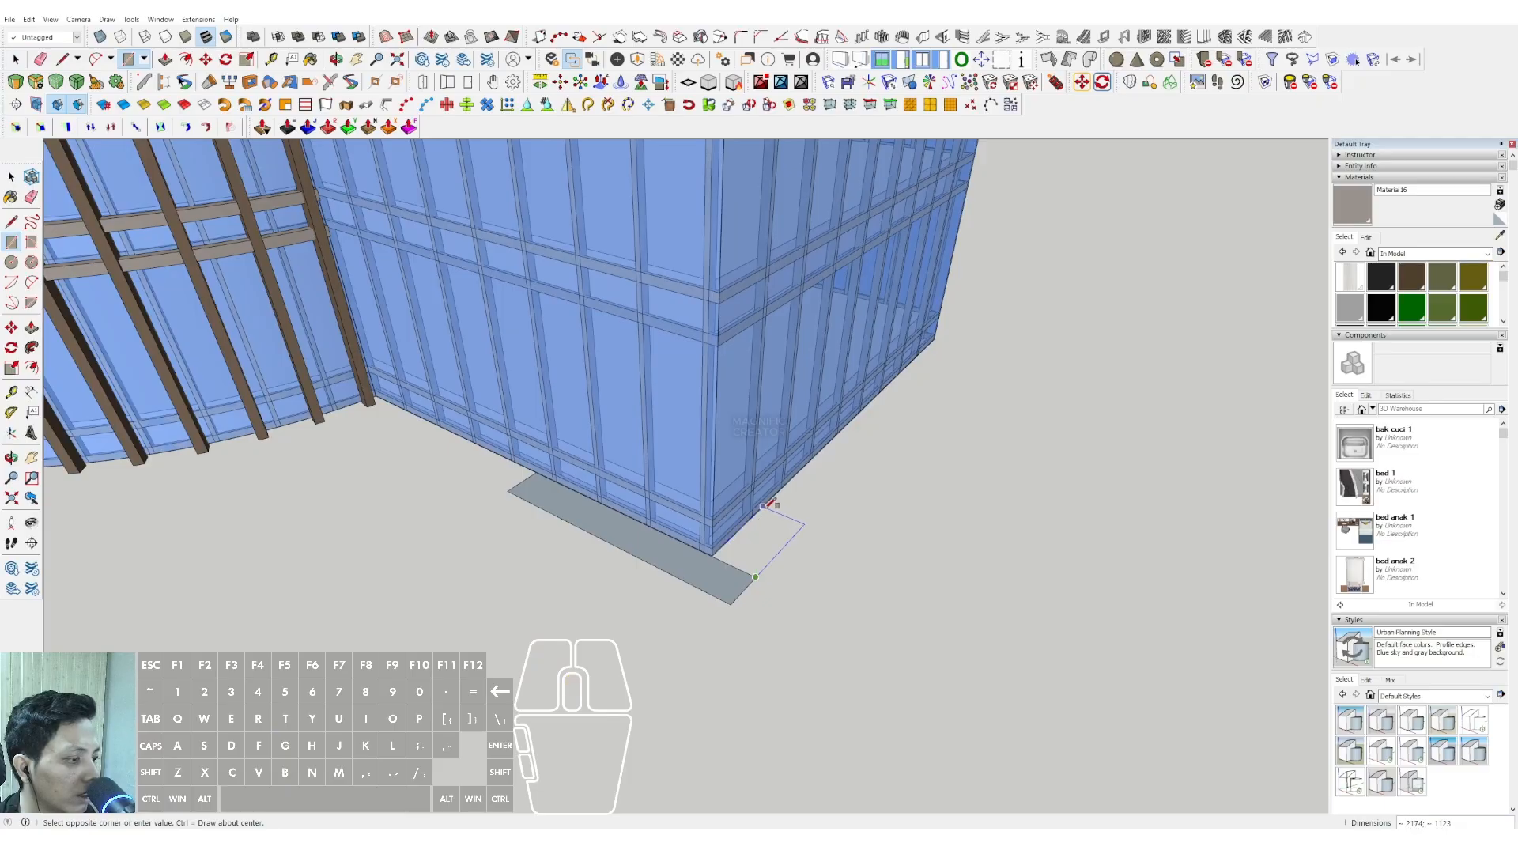
pyautogui.click(816, 454)
pyautogui.press('space')
pyautogui.click(741, 569)
pyautogui.press('Delete')
# Push/Pull the L-shaped footprint upward into a tall corner volume reaching the top storey
pyautogui.press('v')
pyautogui.click(783, 515)
pyautogui.scroll(-4, 796, 349)
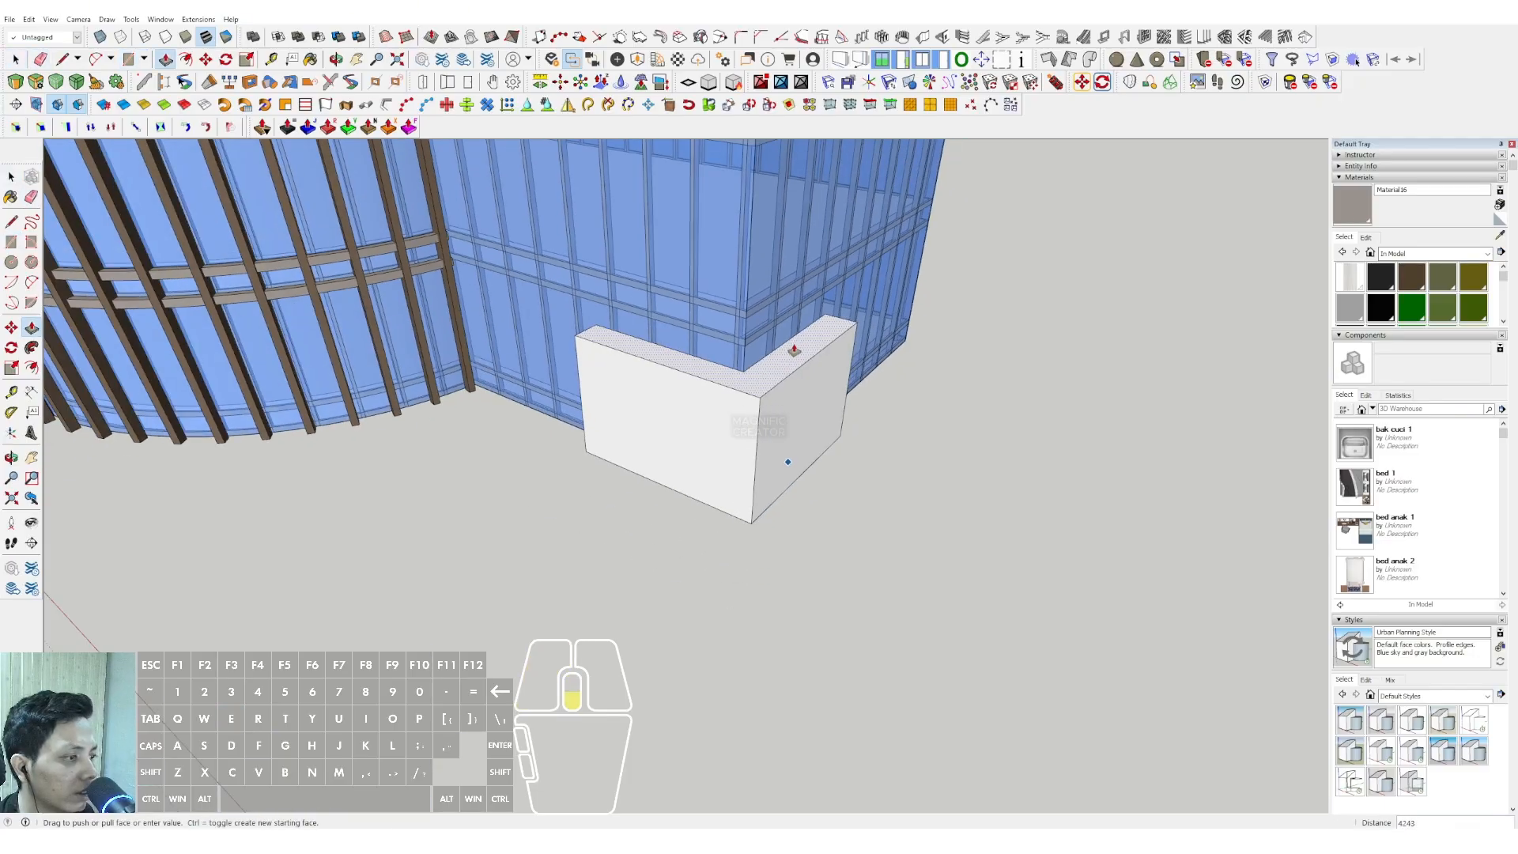
pyautogui.moveTo(796, 348); pyautogui.dragTo(766, 230, button='middle')
pyautogui.scroll(-2, 763, 276)
pyautogui.keyDown('shift'); pyautogui.moveTo(762, 312); pyautogui.dragTo(797, 373, button='middle'); pyautogui.keyUp('shift')
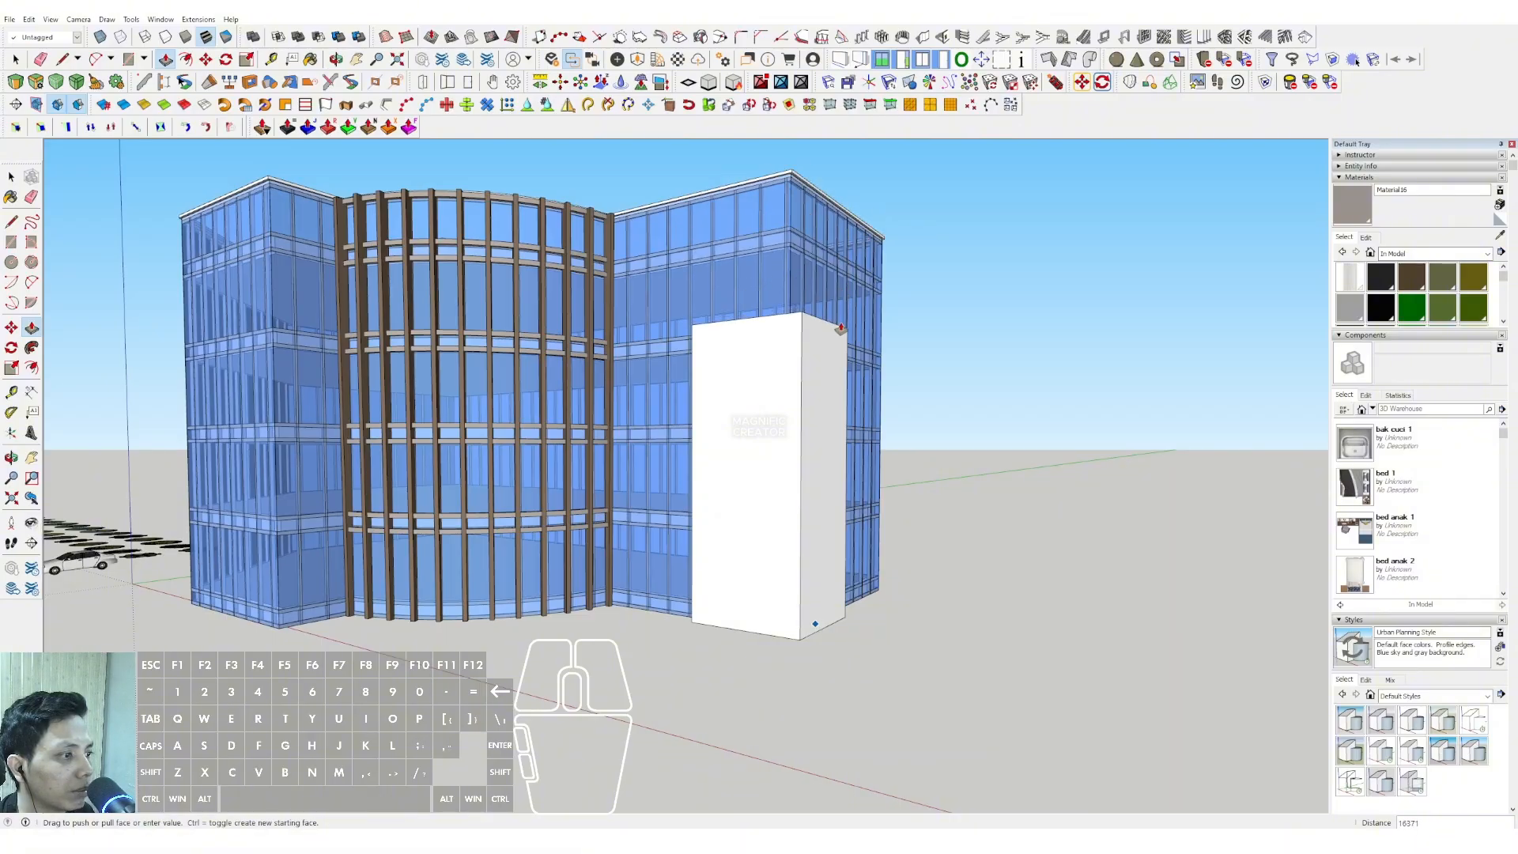
pyautogui.click(844, 260)
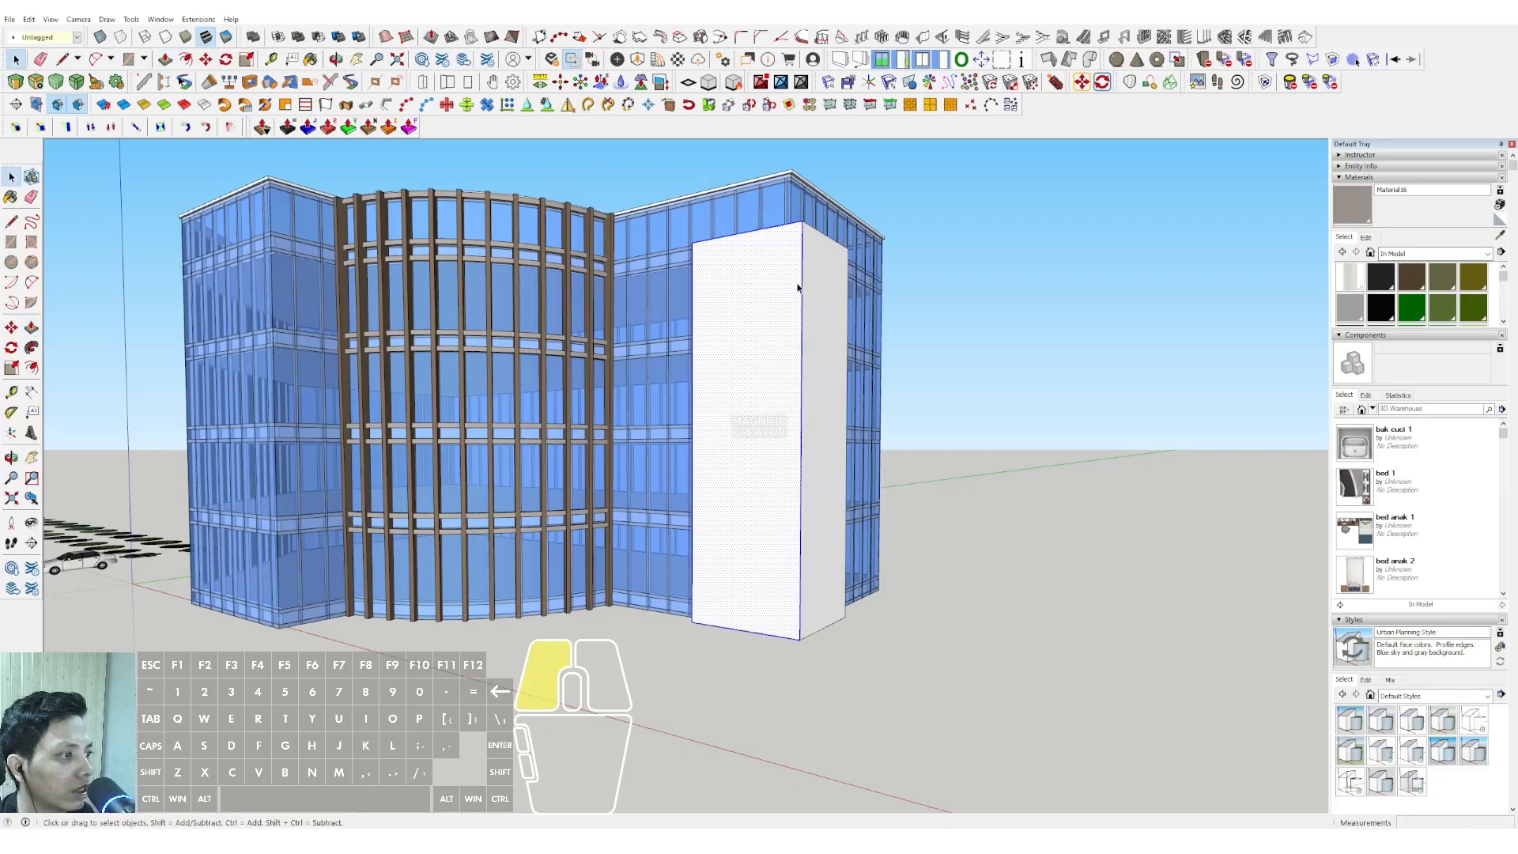
# Draw lines along the base on both sides of the opposite wing's front corner and select them
pyautogui.moveTo(776, 298); pyautogui.dragTo(573, 589, button='middle')
pyautogui.scroll(5, 565, 589)
pyautogui.press('l')
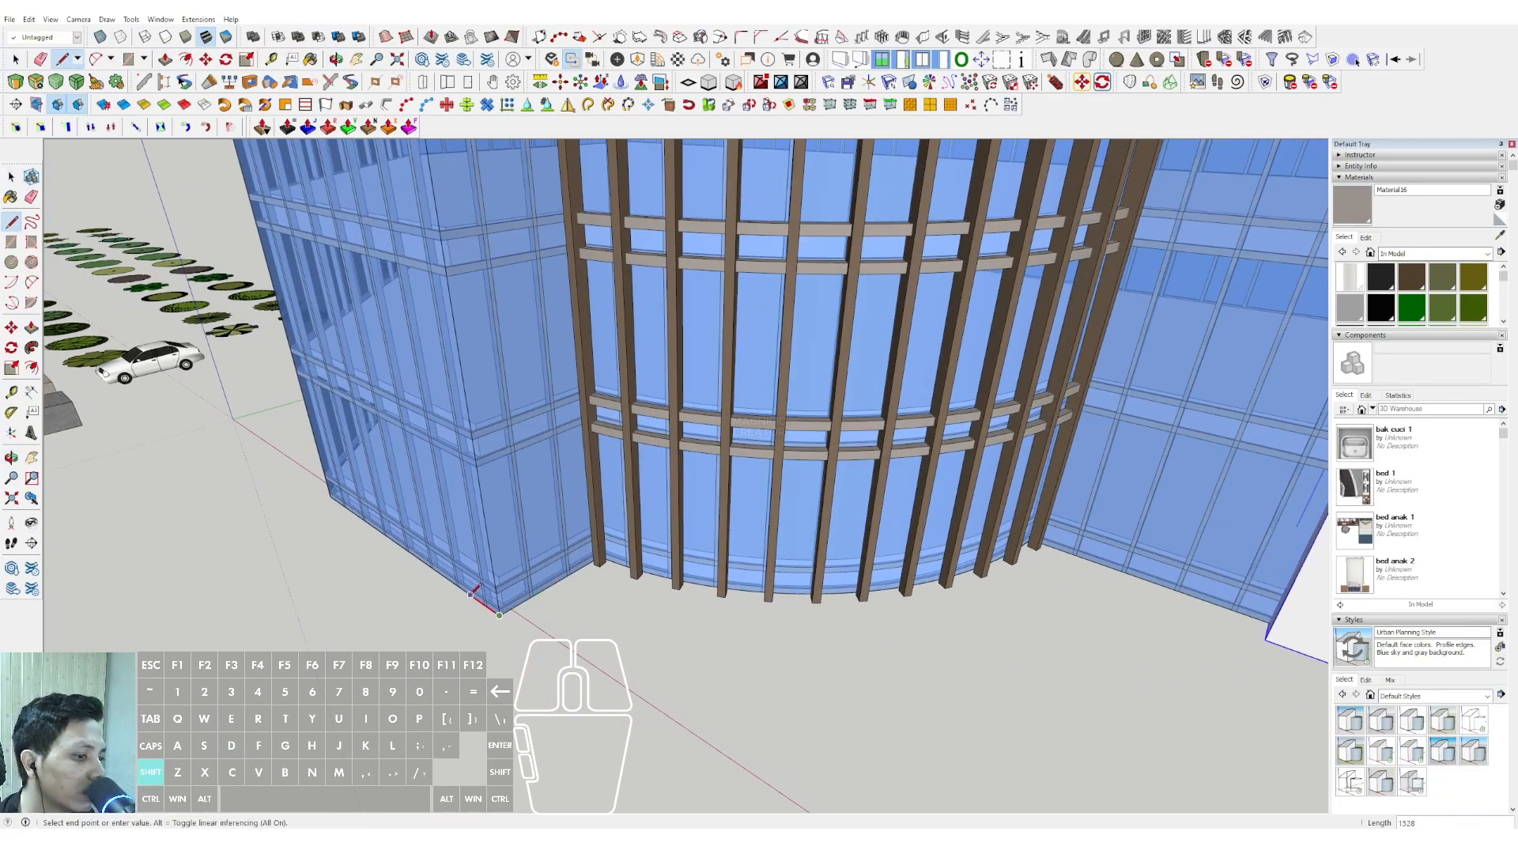
pyautogui.click(411, 551)
pyautogui.press('space')
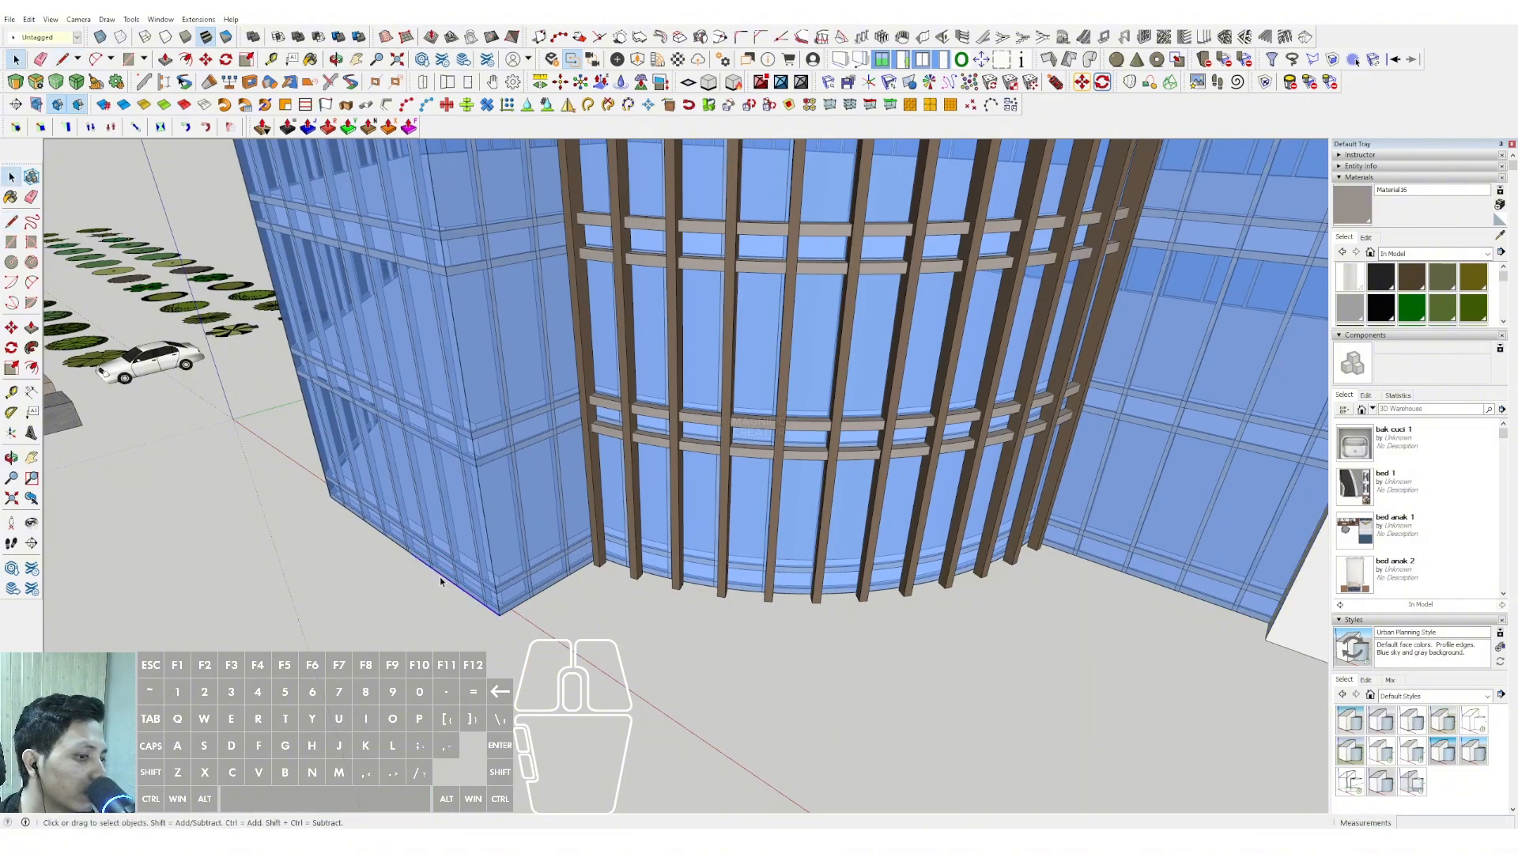
# Offset the two base lines outward from the wing's corner by about 520 mm
pyautogui.moveTo(439, 576); pyautogui.dragTo(496, 576, button='middle')
pyautogui.press('f')
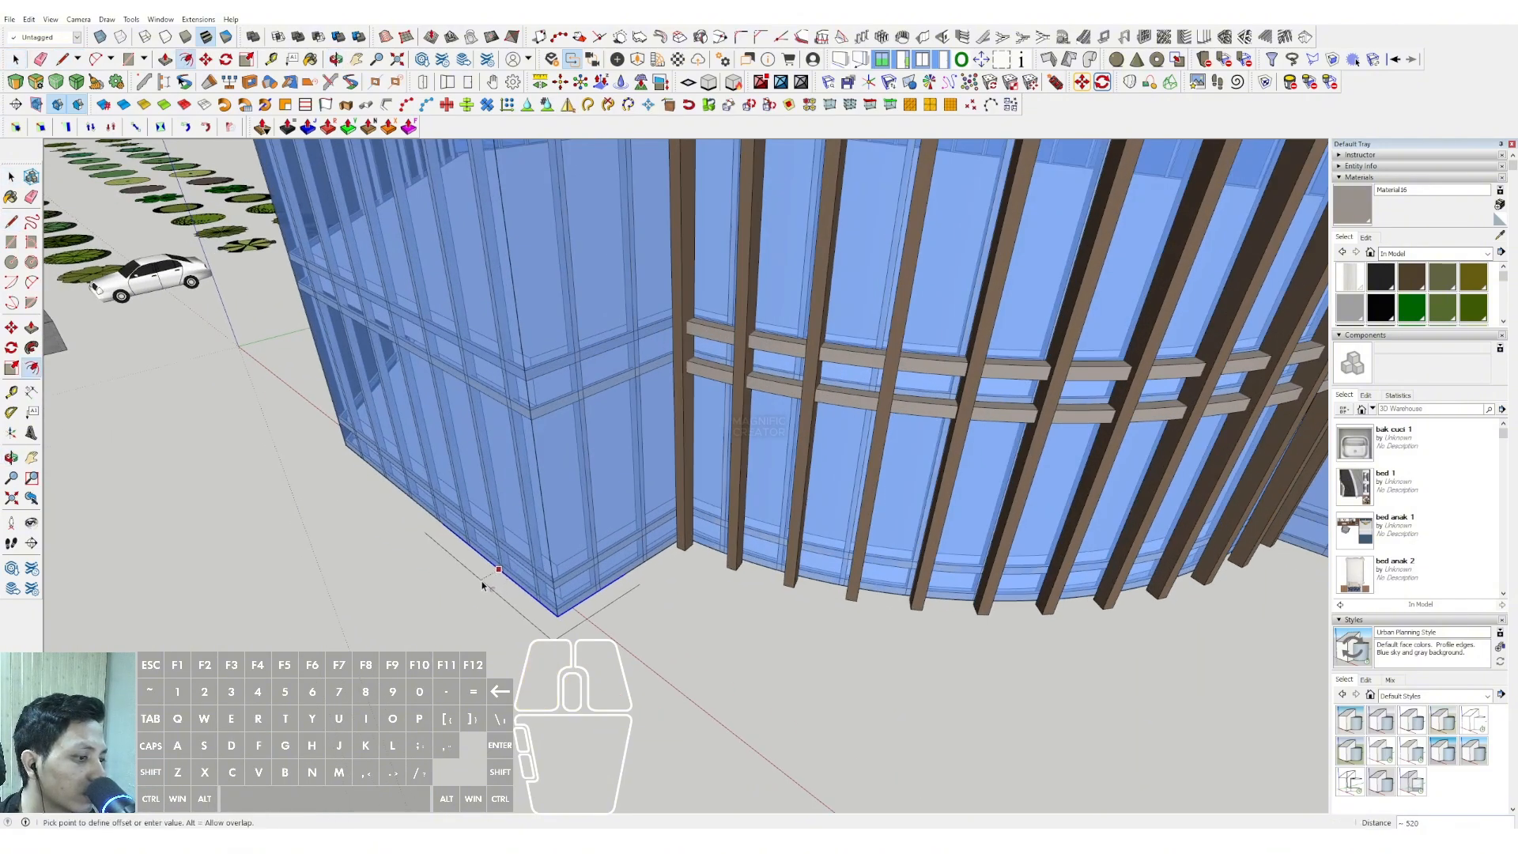
pyautogui.click(481, 583)
pyautogui.press('space')
# Draw closing lines at both ends of the offset around the wing's base corner to complete the L-shaped footprint
pyautogui.press('l')
pyautogui.scroll(2, 607, 592)
pyautogui.click(648, 582)
pyautogui.click(630, 571)
pyautogui.press('space')
pyautogui.press('l')
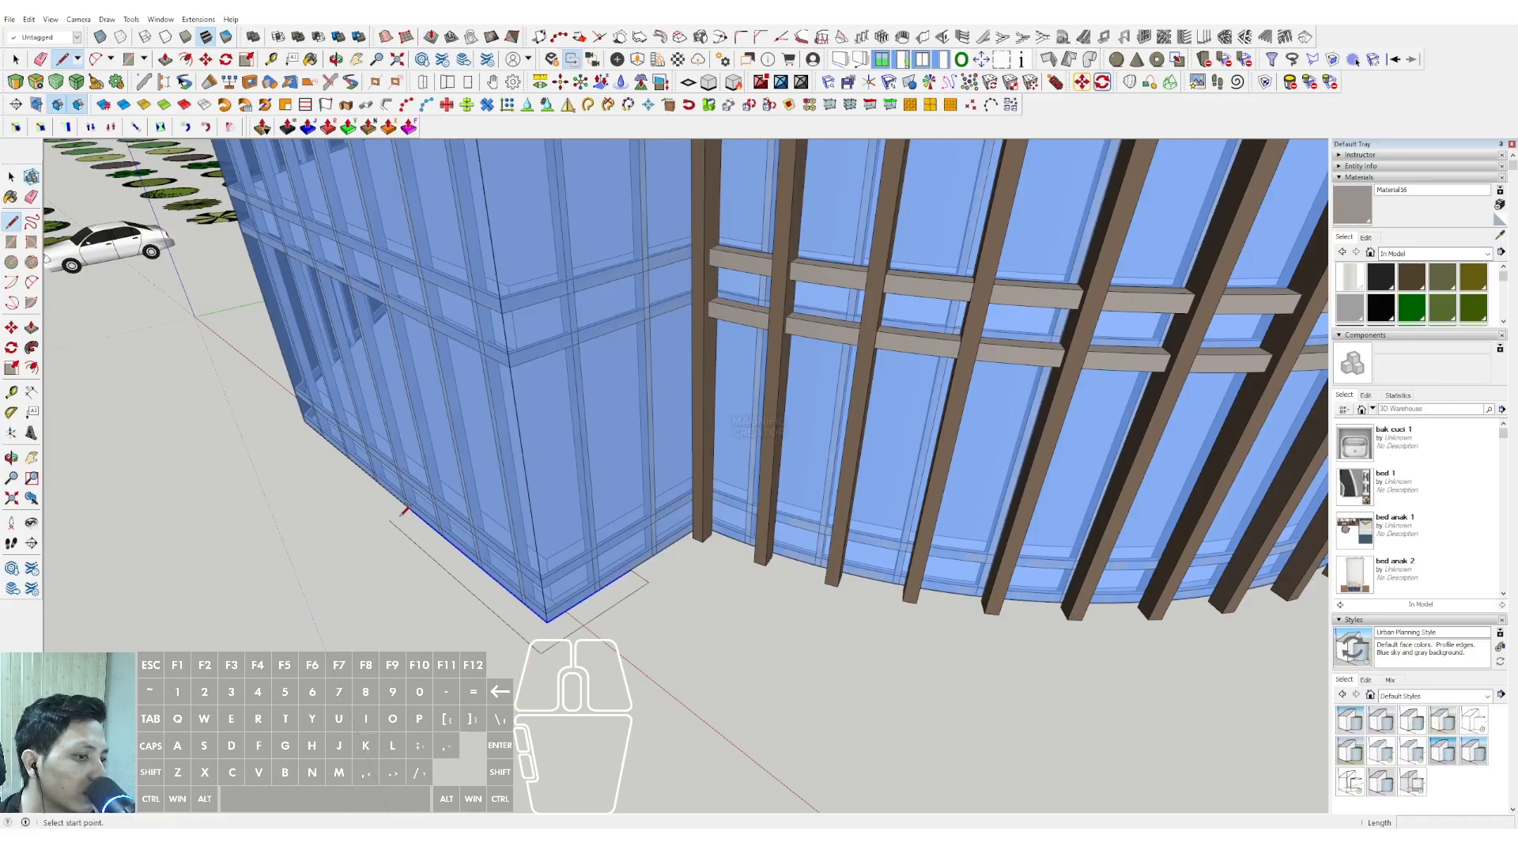
pyautogui.click(391, 519)
# Push/Pull the new L-shaped footprint upward to the same height as the opposite wing's corner volume
pyautogui.press('space')
pyautogui.press('v')
pyautogui.click(391, 521)
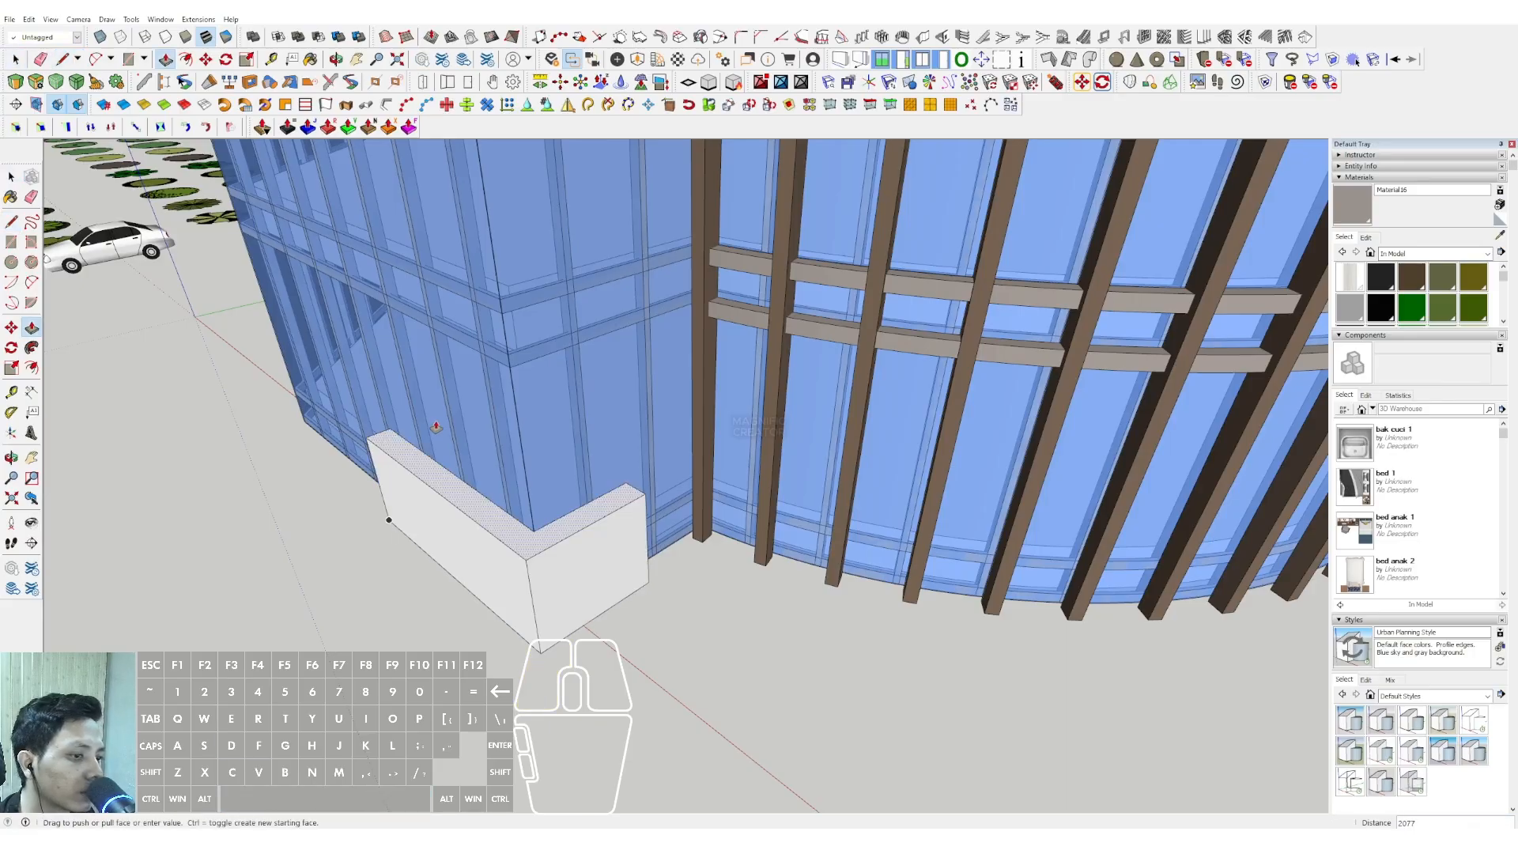
pyautogui.scroll(-3, 437, 427)
pyautogui.moveTo(444, 396); pyautogui.dragTo(923, 250, button='middle')
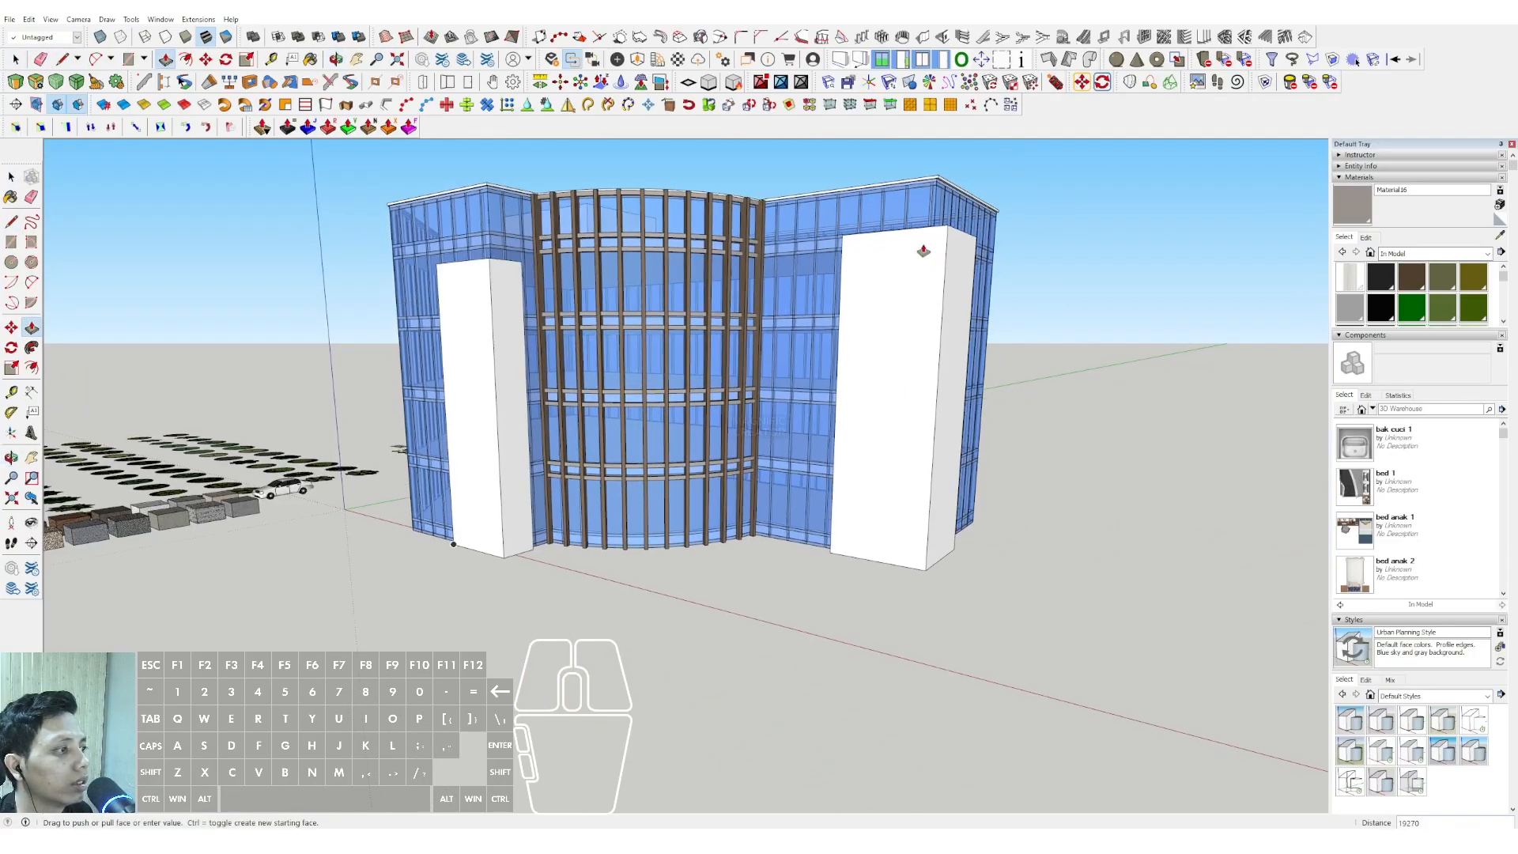
# Select the whole new corner volume and make it a group
pyautogui.tripleClick(496, 306)
pyautogui.rightClick(496, 302)
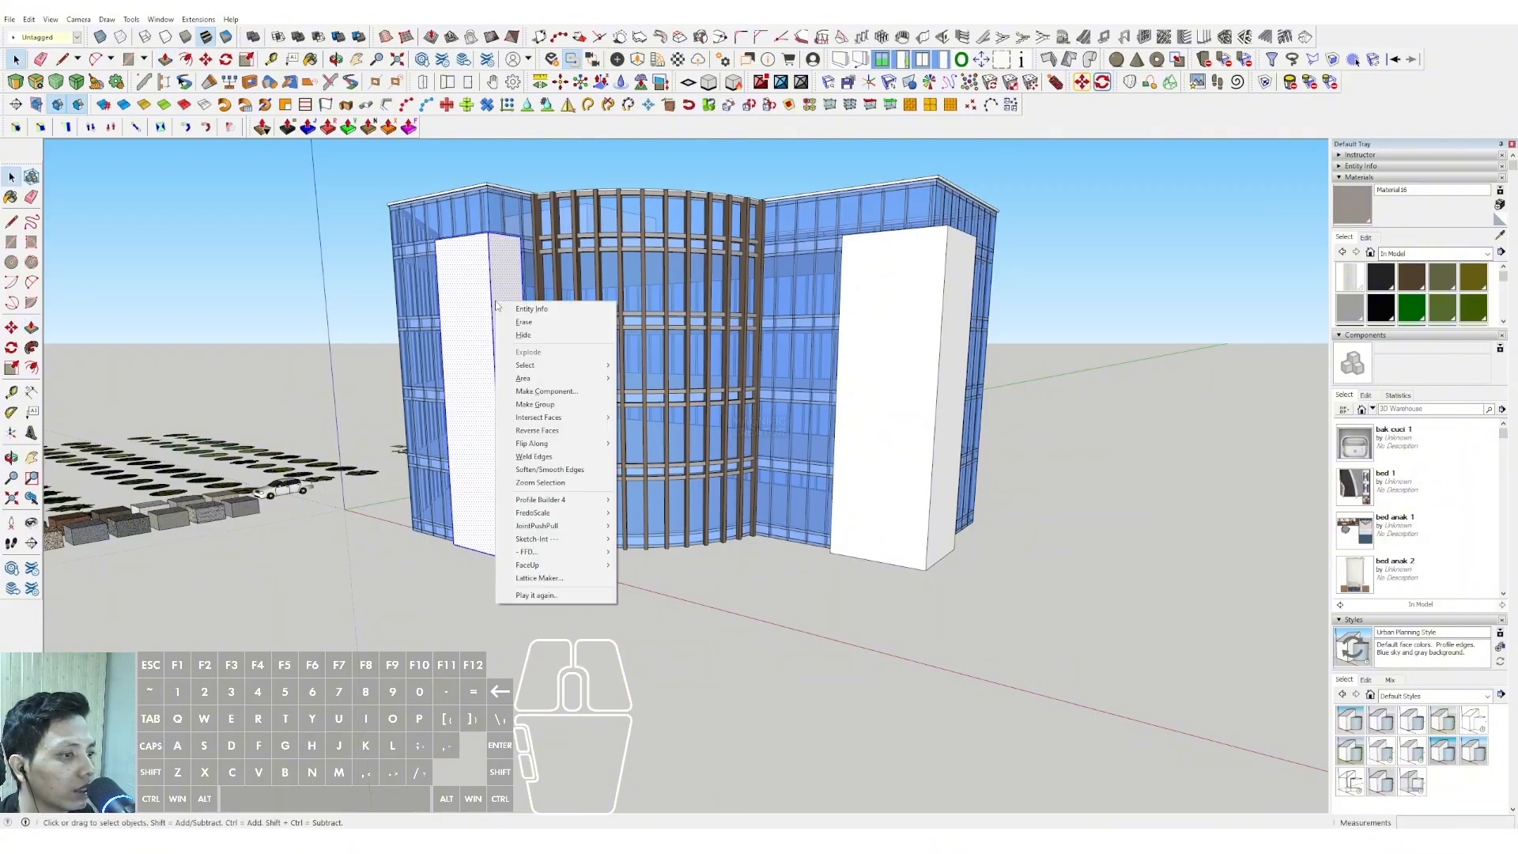
pyautogui.click(554, 404)
pyautogui.moveTo(623, 408); pyautogui.dragTo(648, 415, button='middle')
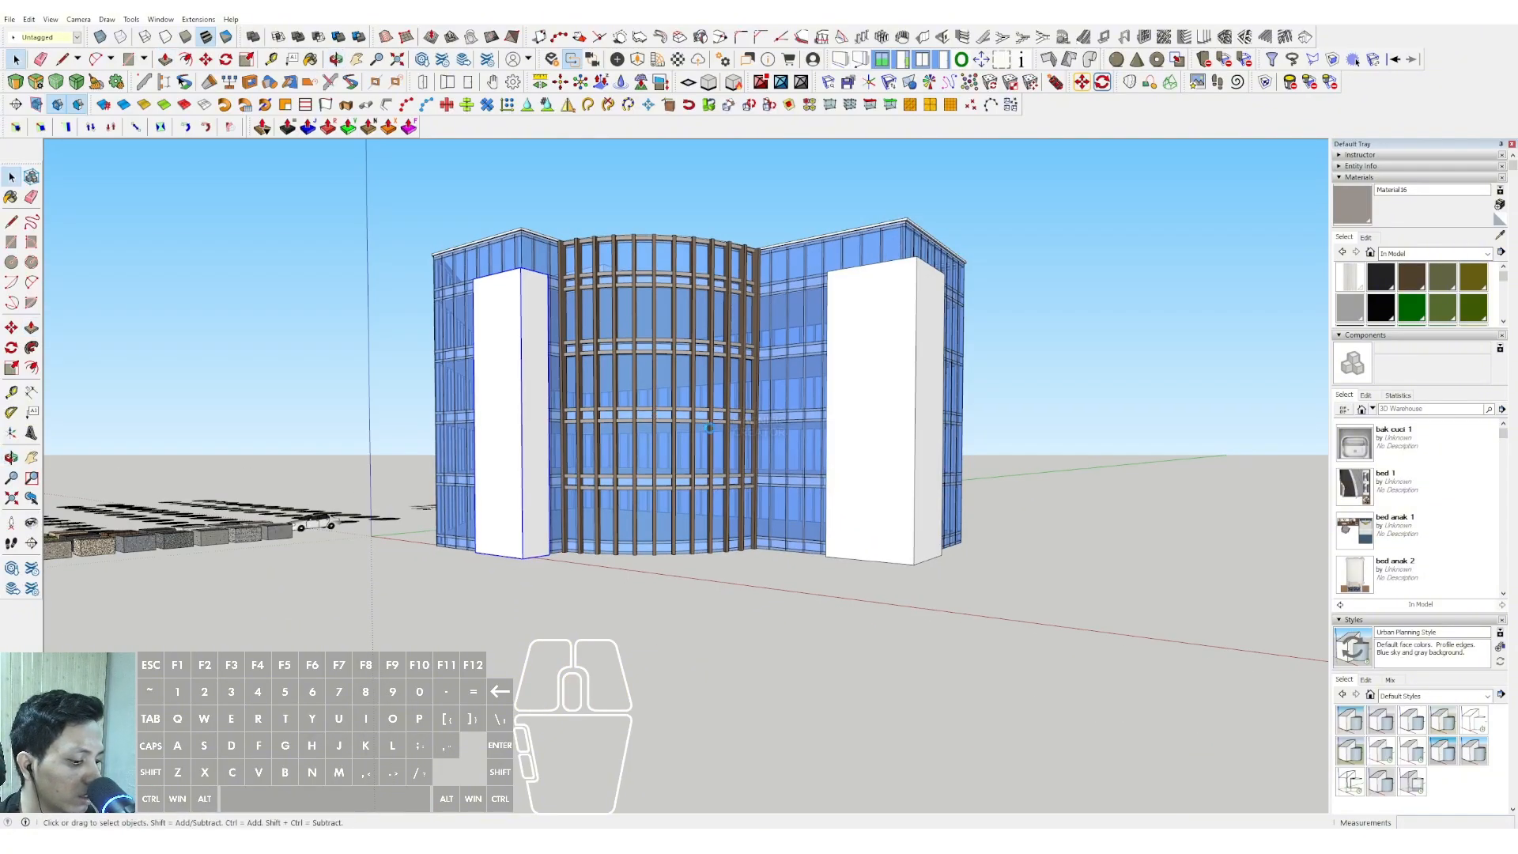
# Paint both L-shaped corner volumes with the grey-brown Material16
pyautogui.scroll(1, 1137, 345)
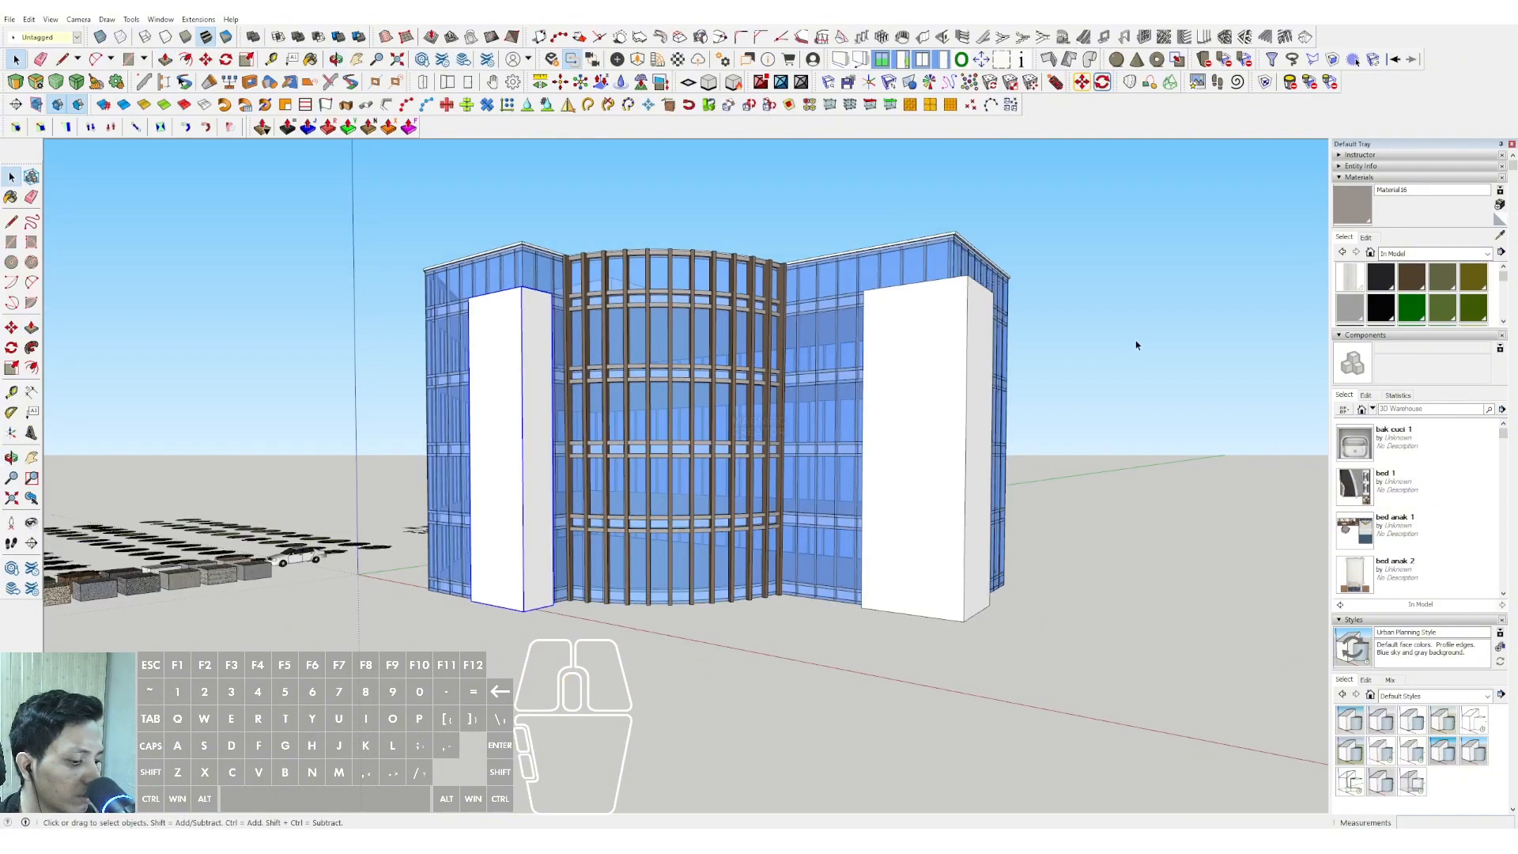
pyautogui.click(1352, 203)
pyautogui.click(521, 379)
pyautogui.click(974, 377)
pyautogui.press('space')
# Inside the larger corner volume, copy the vertical corner edge across the front face to divide it into three equal vertical strips
pyautogui.moveTo(973, 377)
pyautogui.mouseDown(button='middle')
pyautogui.moveTo(853, 349)
pyautogui.moveTo(841, 619)
pyautogui.moveTo(846, 528)
pyautogui.moveTo(848, 576)
pyautogui.mouseUp(button='middle')
pyautogui.click(846, 528)
pyautogui.click(863, 453)
pyautogui.press('ctrl')
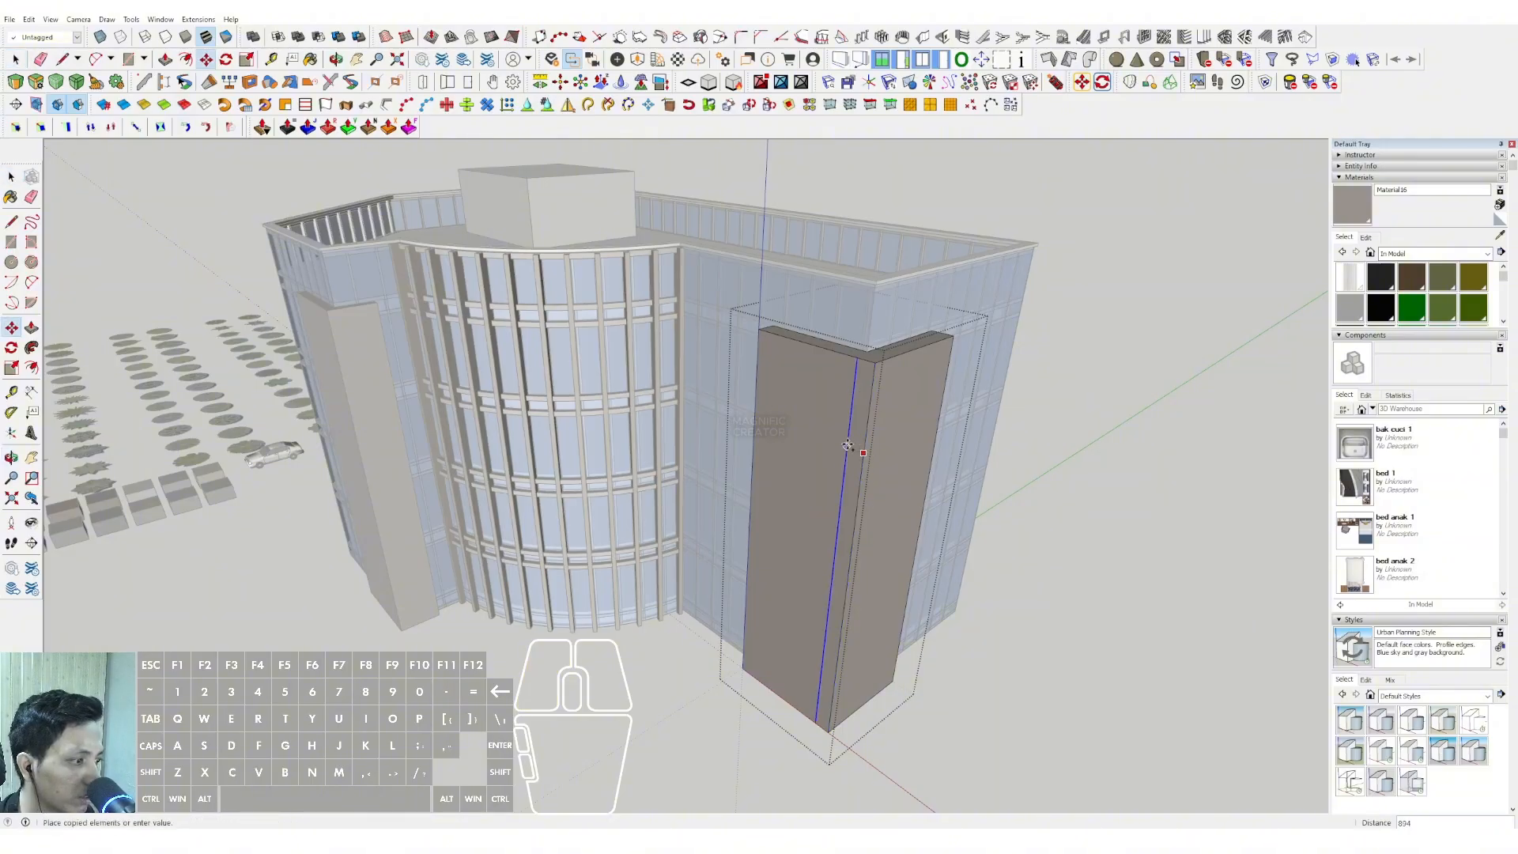
pyautogui.keyDown('shift'); pyautogui.click(756, 384); pyautogui.keyUp('shift')
pyautogui.press('Return')
pyautogui.press('space')
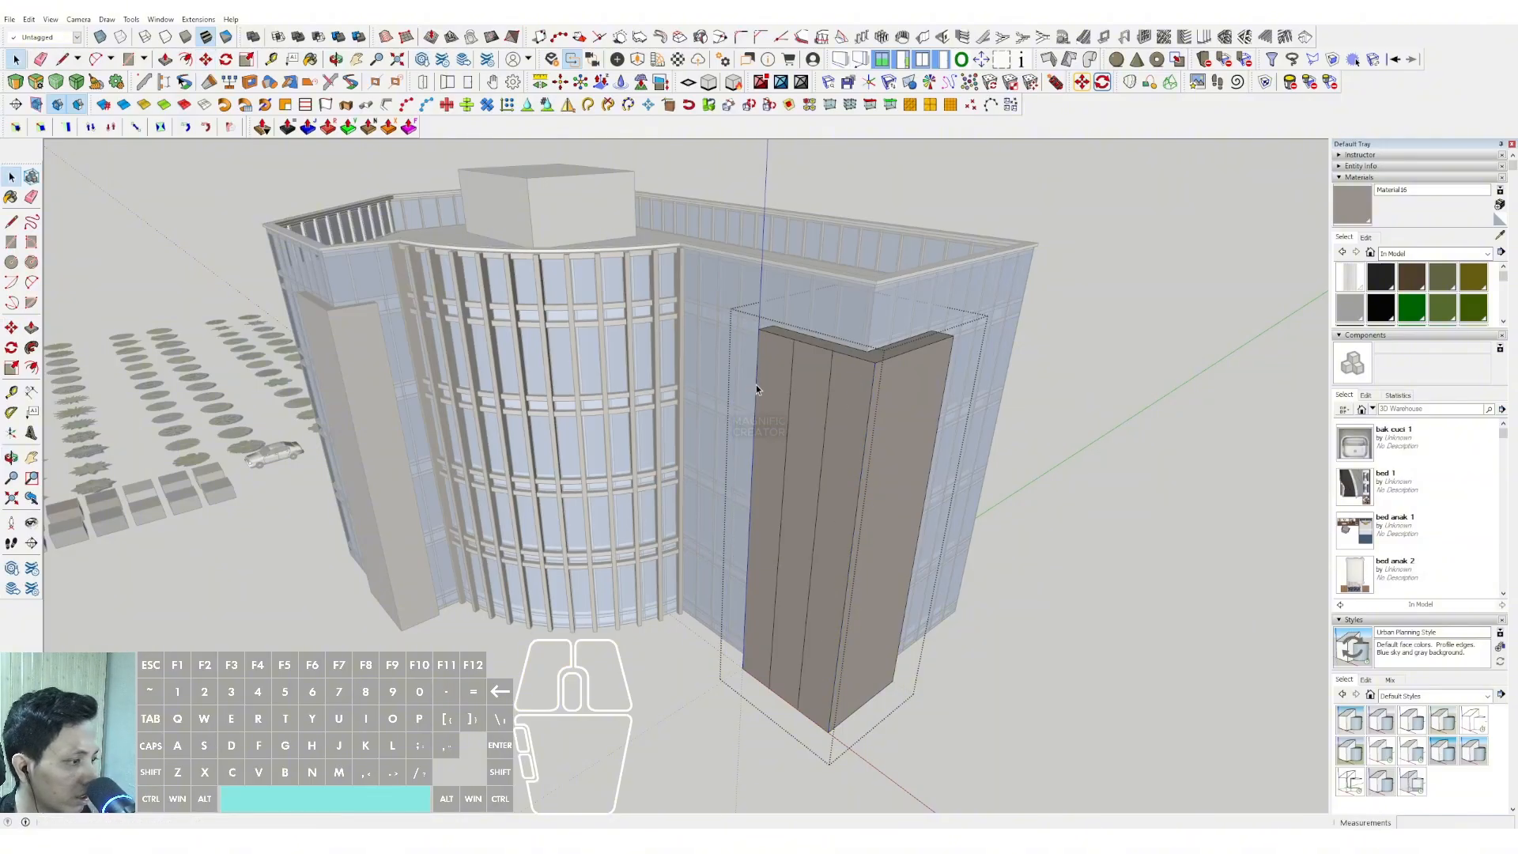
# Copy the corner edge across the larger volume's side face to divide it into three equal vertical strips
pyautogui.scroll(2, 888, 438)
pyautogui.click(851, 416)
pyautogui.moveTo(839, 443); pyautogui.dragTo(849, 411, button='middle')
pyautogui.press('m')
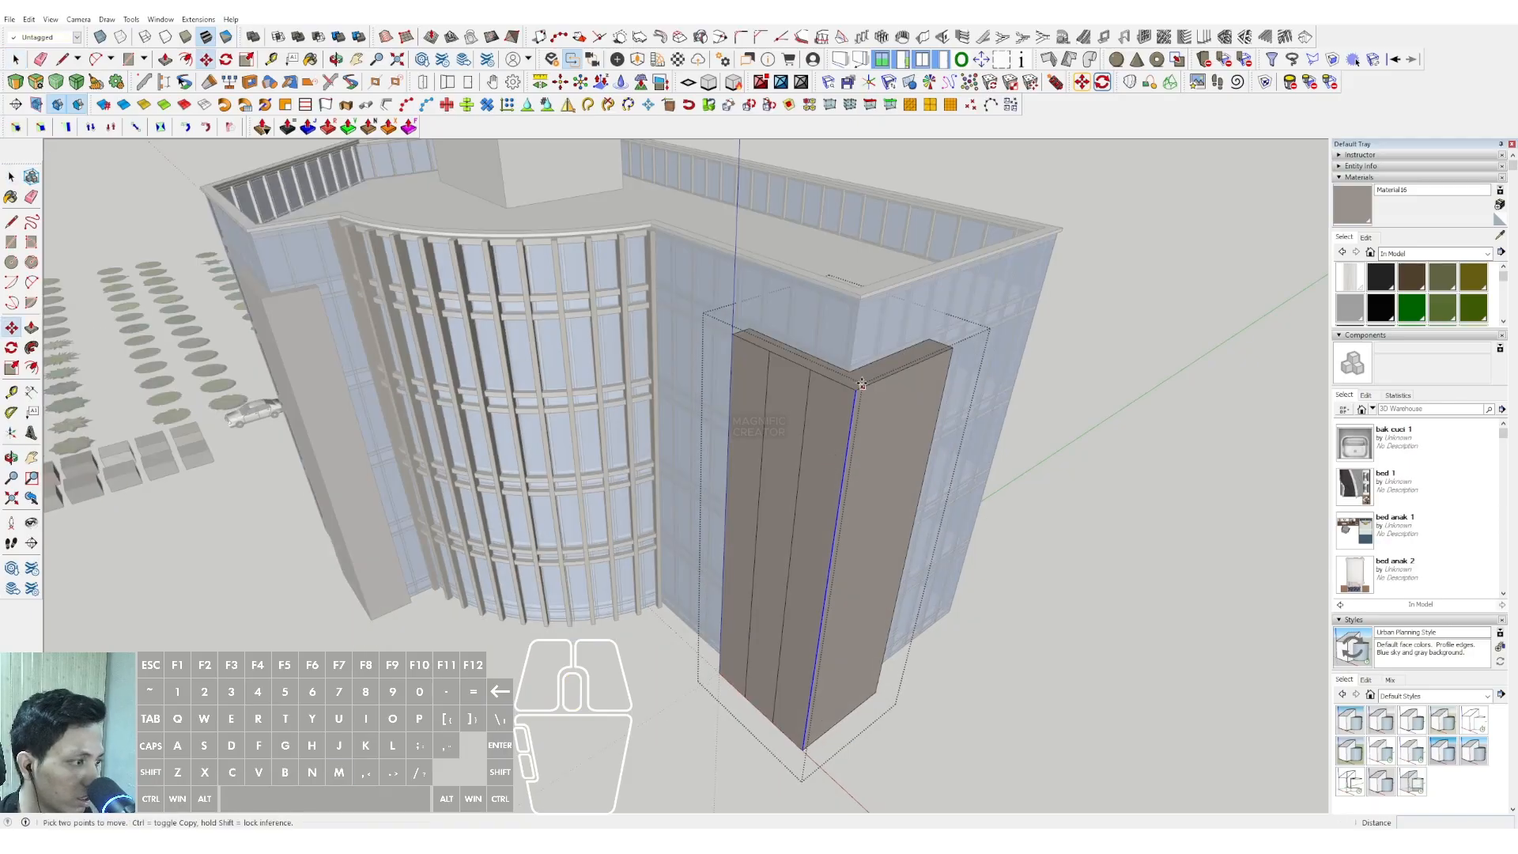
pyautogui.press('ctrl')
pyautogui.click(855, 389)
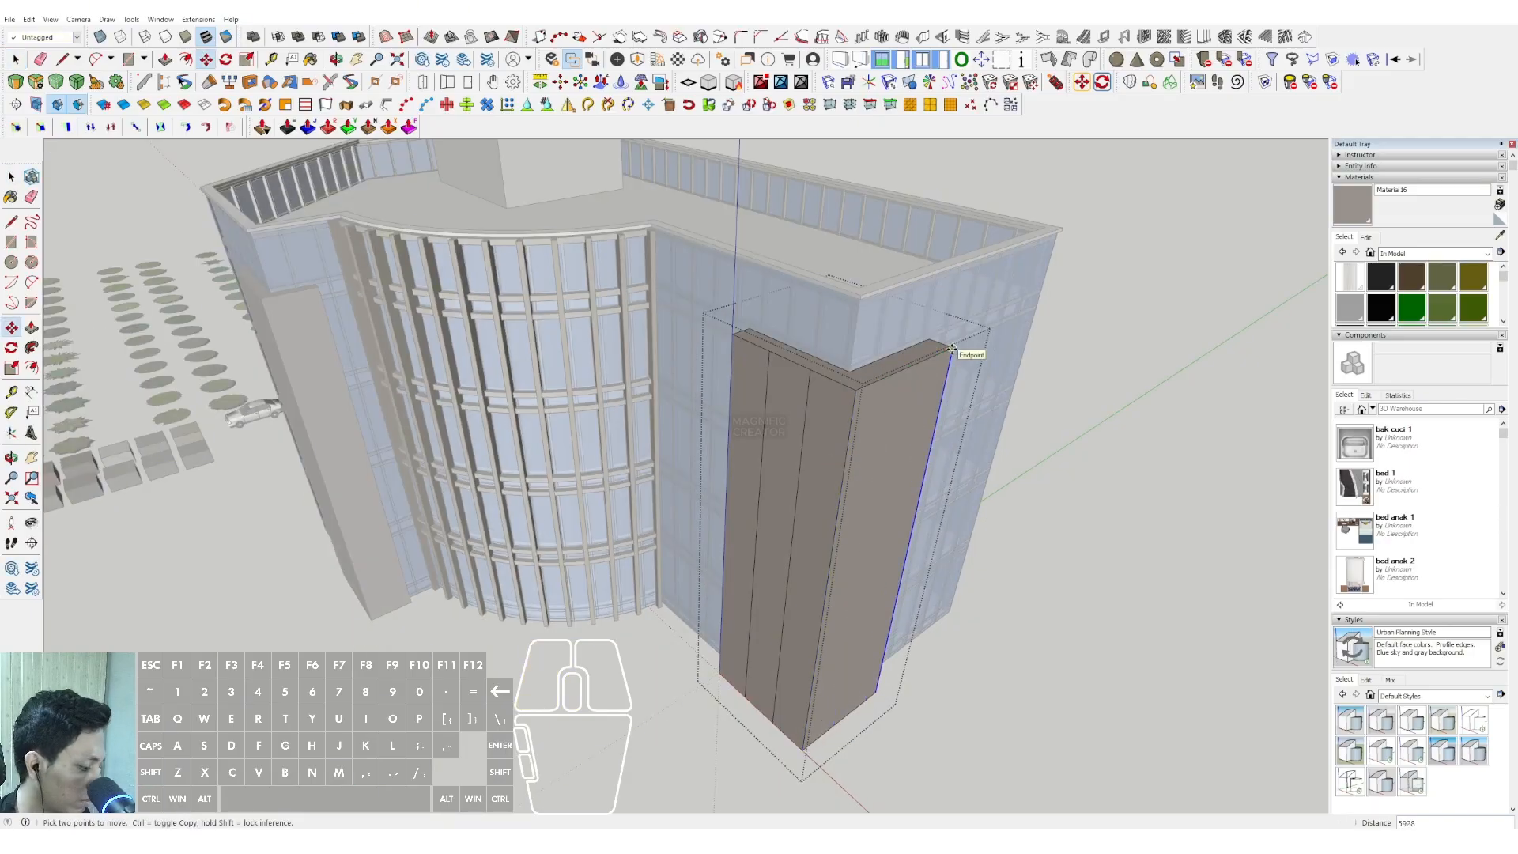
pyautogui.press('Return')
pyautogui.press('space')
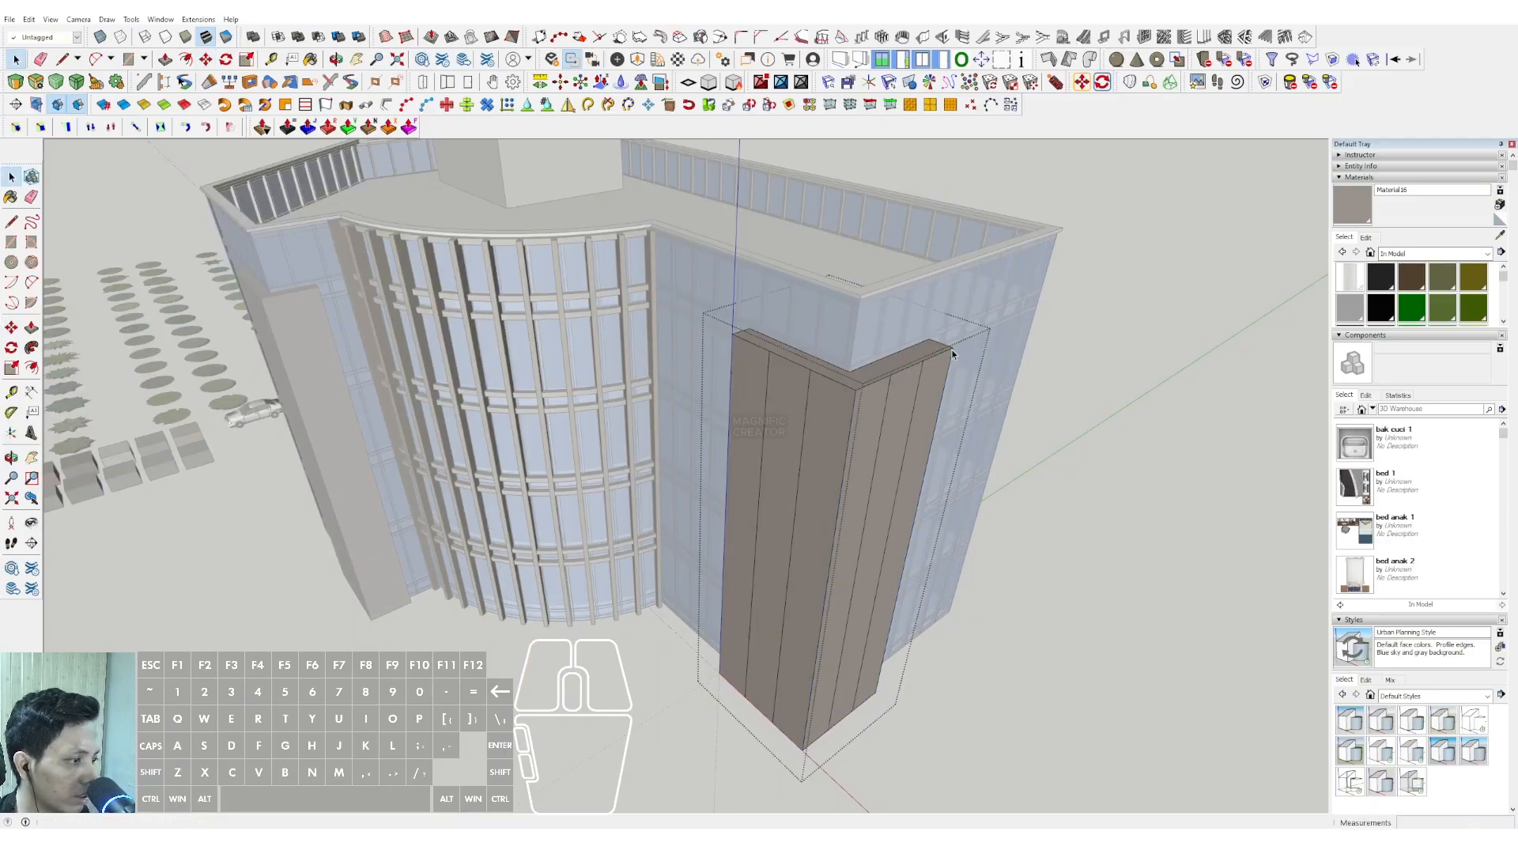
# Copy the larger volume's two outer top edges down to its base, dividing both faces into six rows of panels
pyautogui.moveTo(782, 379); pyautogui.dragTo(709, 441, button='middle')
pyautogui.scroll(3, 707, 439)
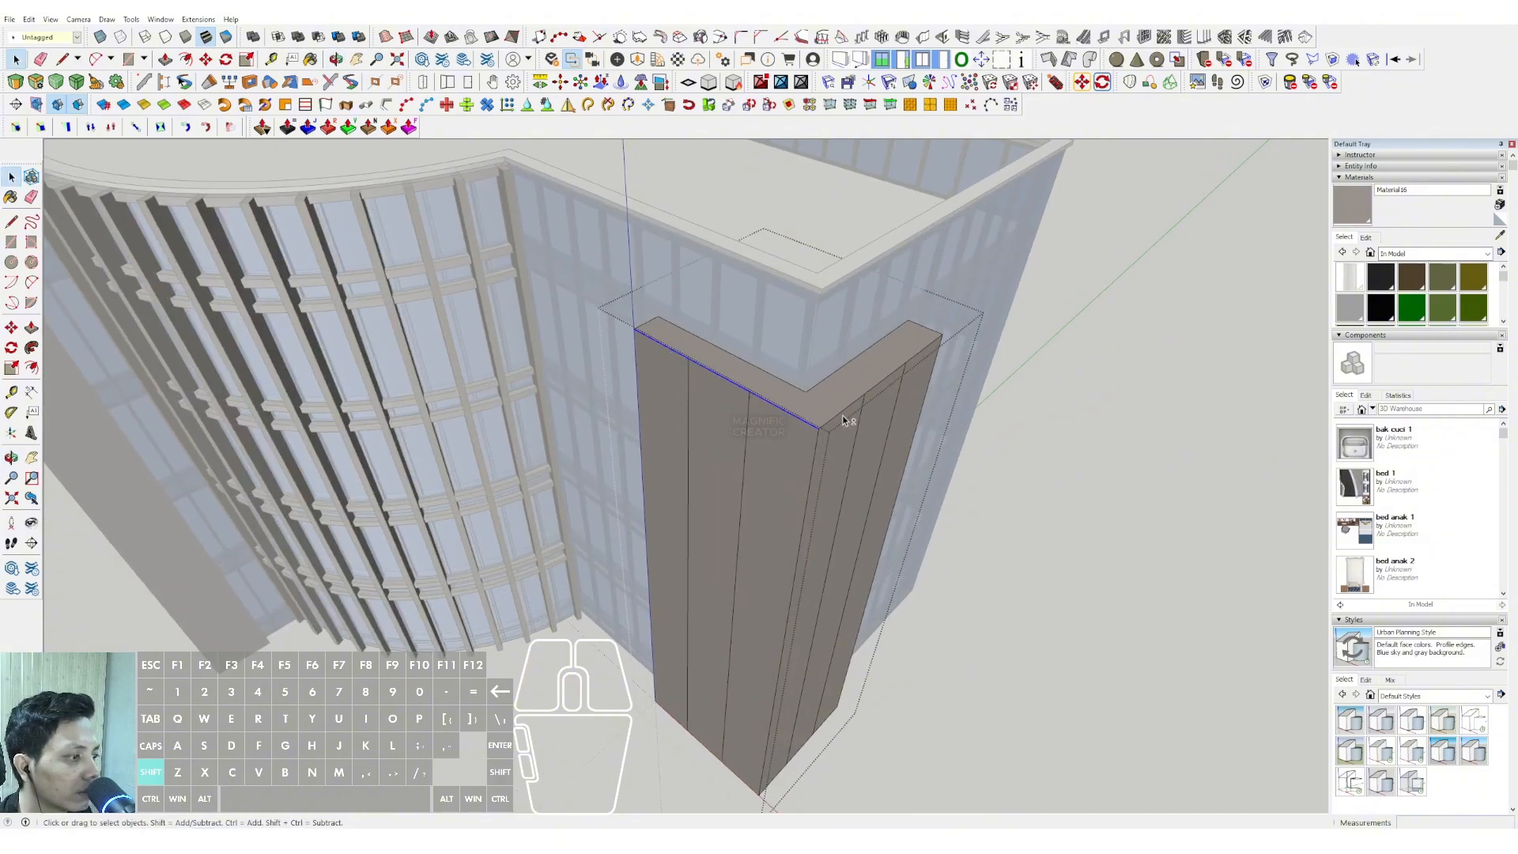
pyautogui.keyDown('shift'); pyautogui.click(917, 360); pyautogui.keyUp('shift')
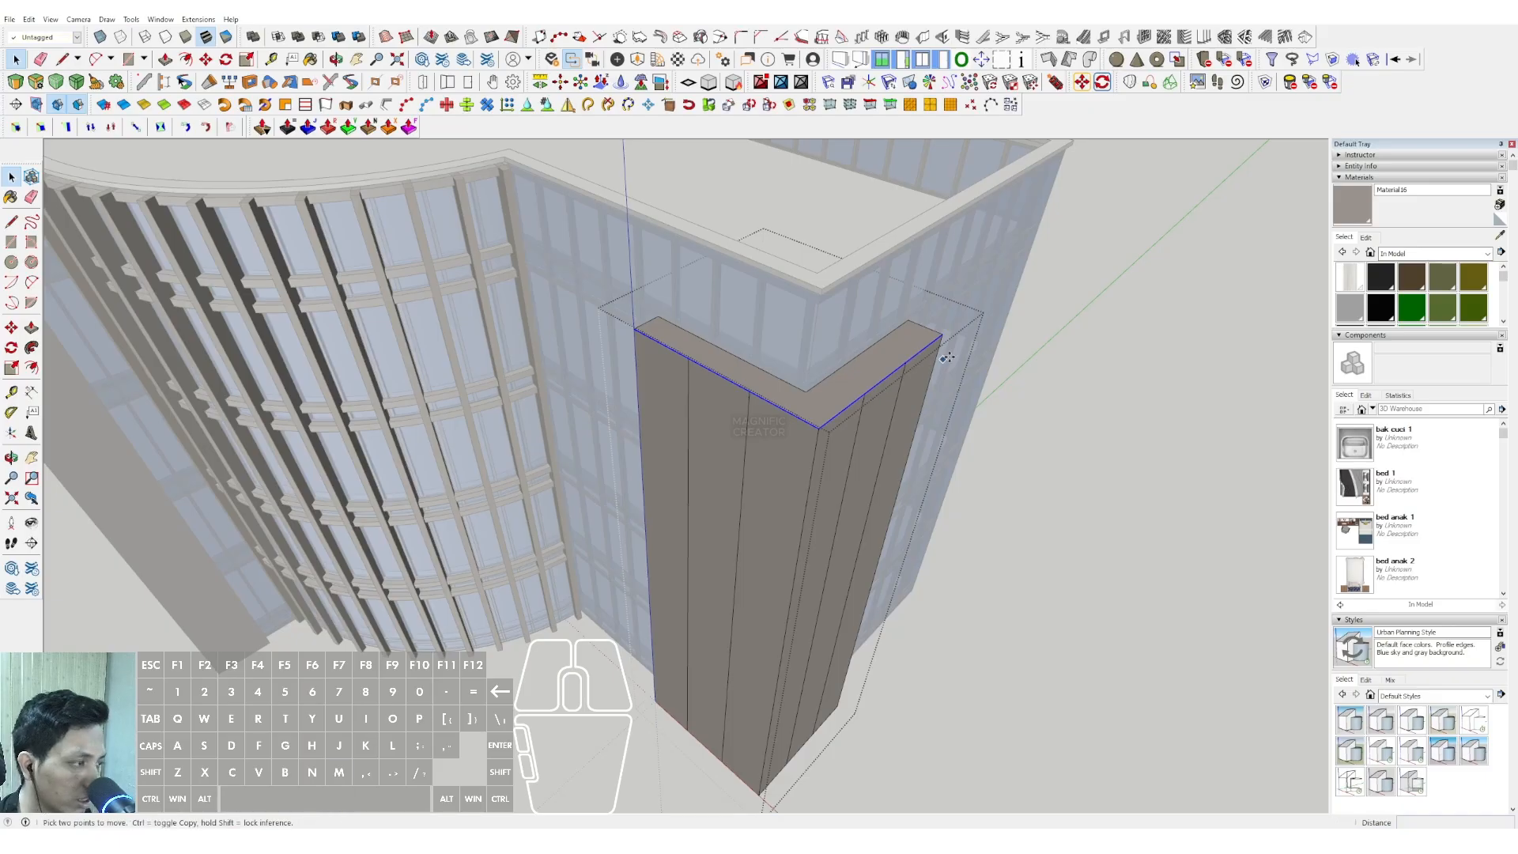
pyautogui.press('ctrl')
pyautogui.click(942, 336)
pyautogui.scroll(-1, 933, 371)
pyautogui.keyDown('shift'); pyautogui.moveTo(914, 379); pyautogui.dragTo(879, 276, button='middle'); pyautogui.keyUp('shift')
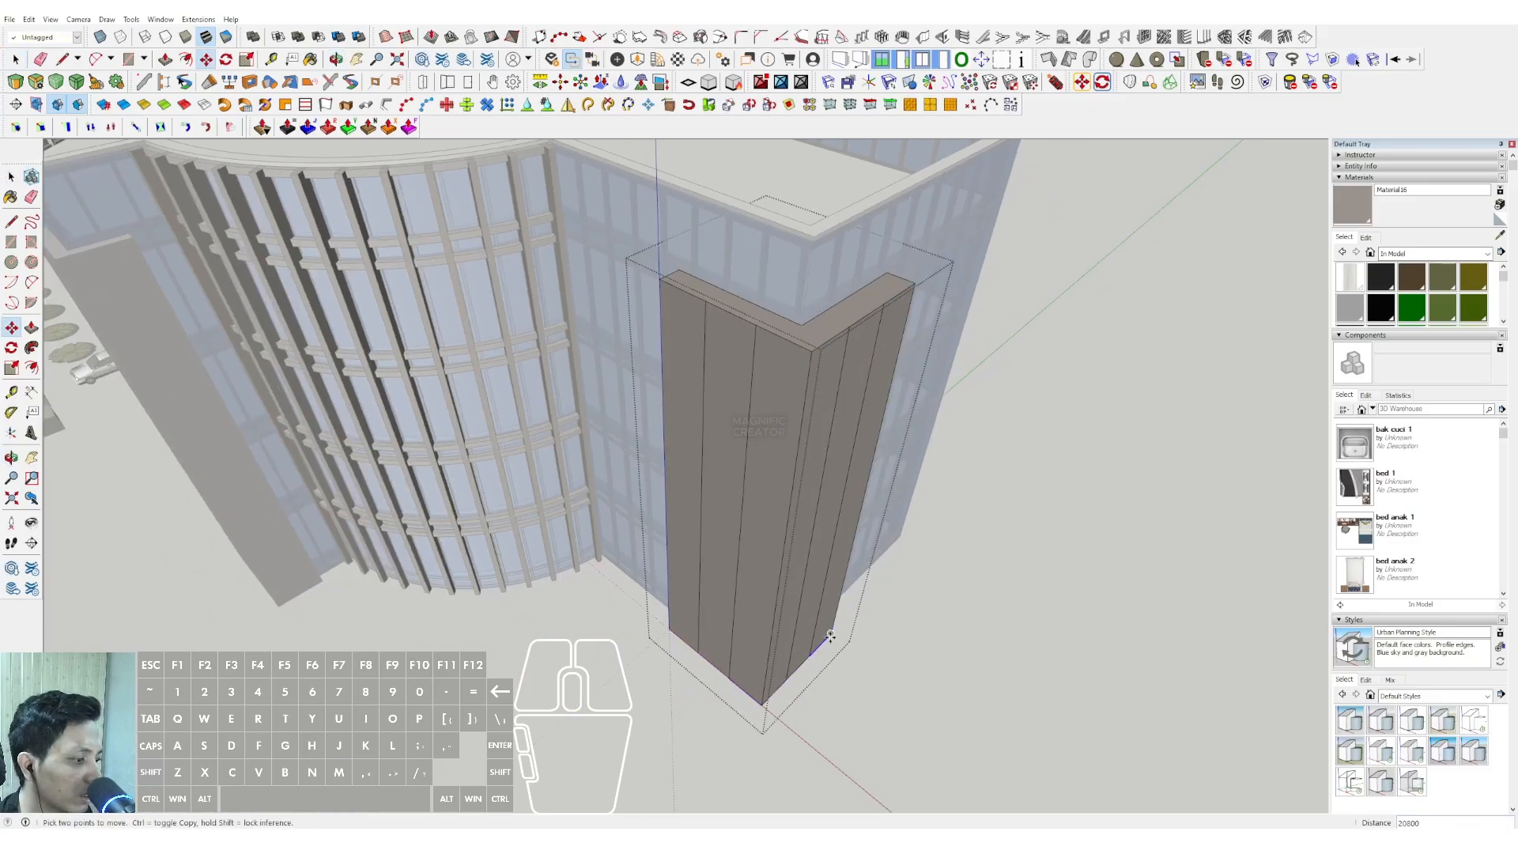
pyautogui.press('Return')
pyautogui.press('space')
pyautogui.scroll(-5, 817, 624)
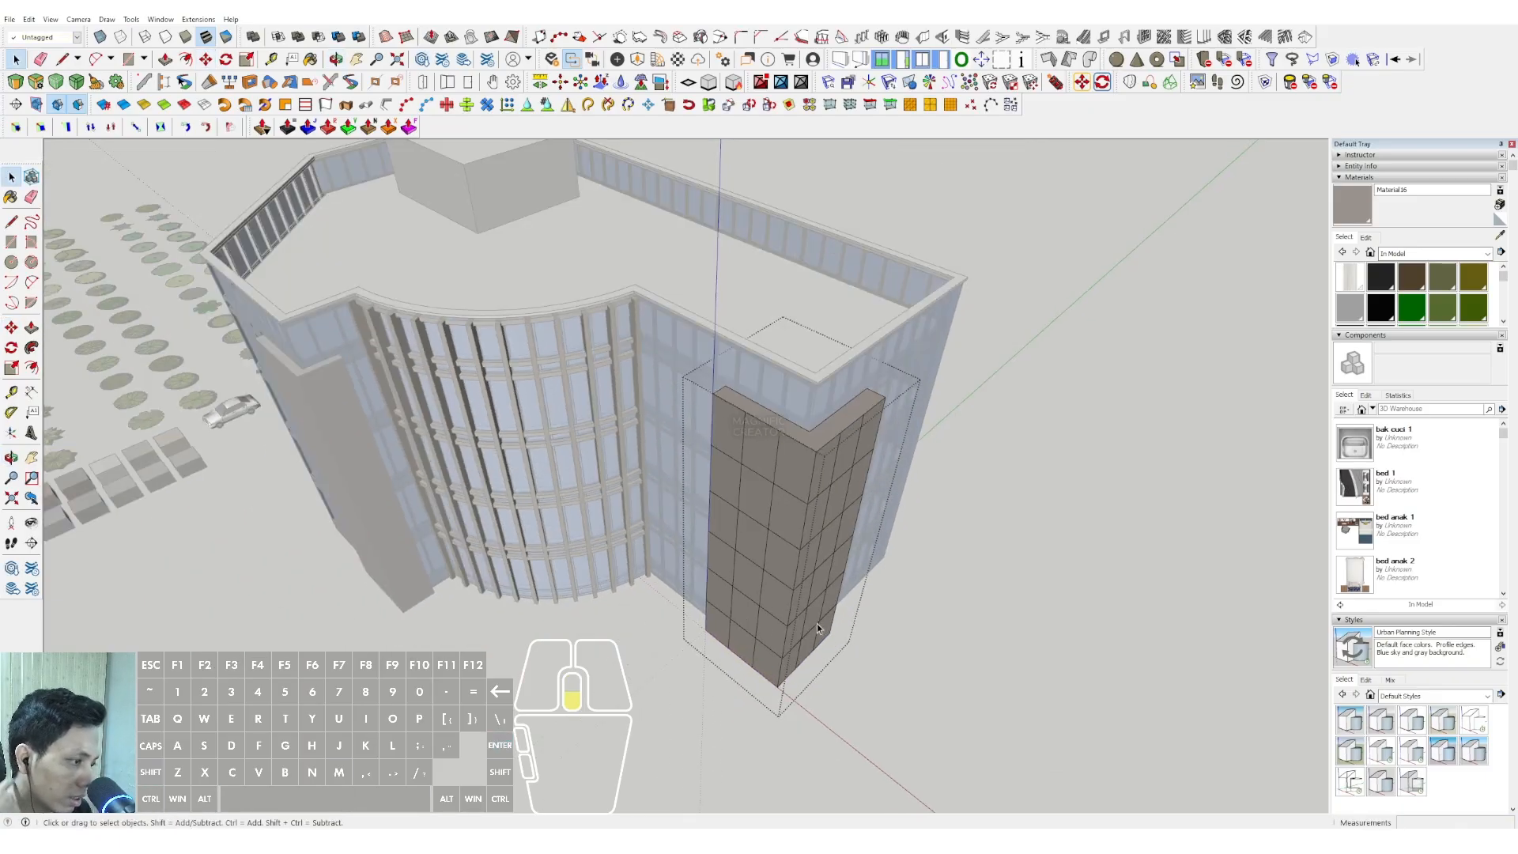
pyautogui.click(950, 541)
pyautogui.moveTo(660, 447); pyautogui.dragTo(500, 363, button='middle')
pyautogui.scroll(2, 443, 286)
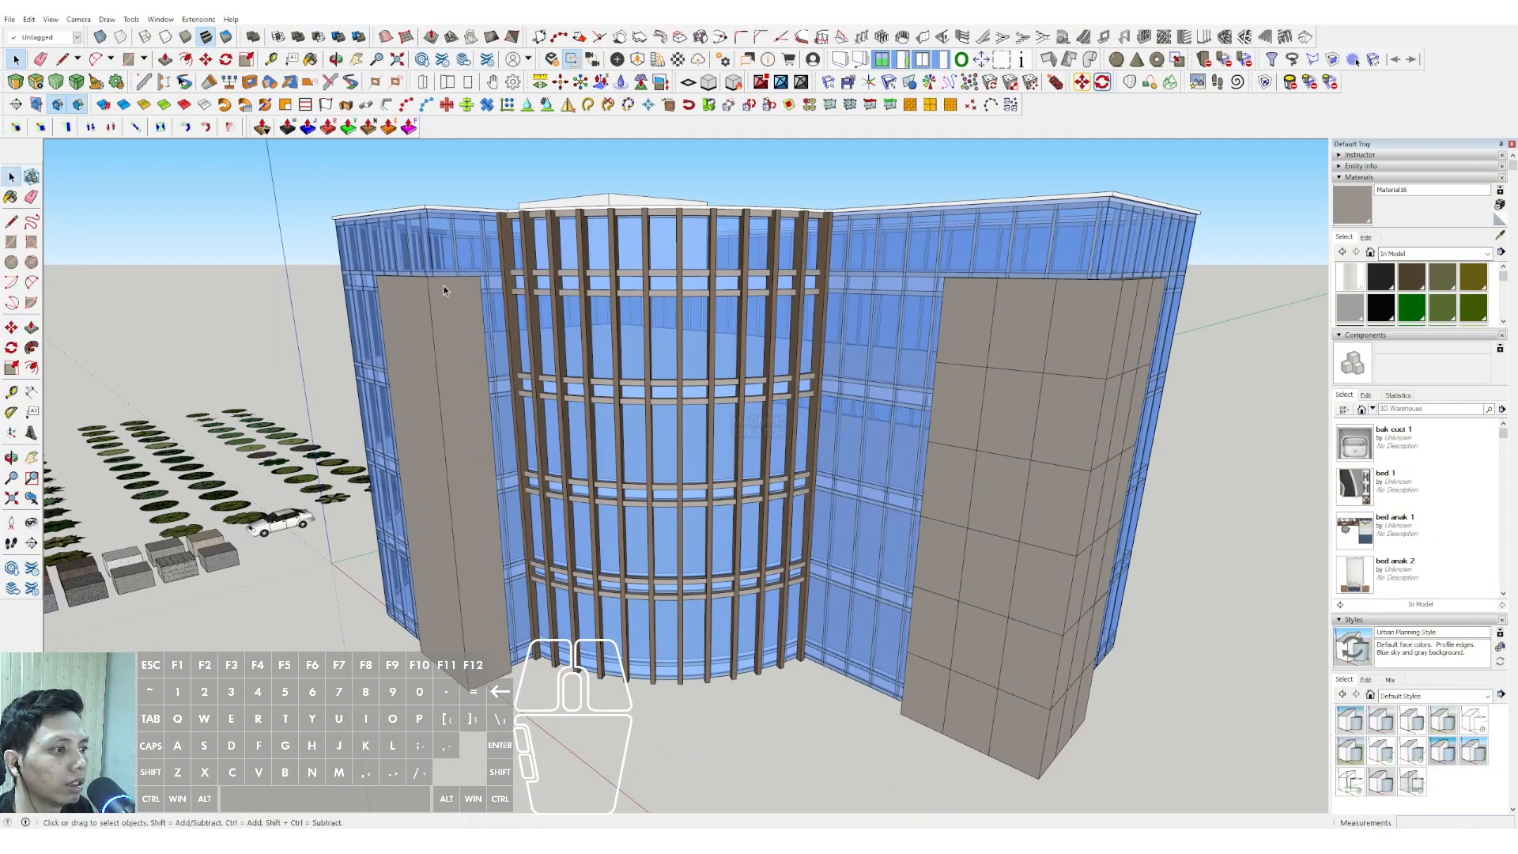
# Open the opposite wing's corner volume for editing and select its outer top edges
pyautogui.moveTo(443, 286); pyautogui.dragTo(416, 373, button='middle')
pyautogui.scroll(3, 496, 296)
pyautogui.doubleClick(495, 296)
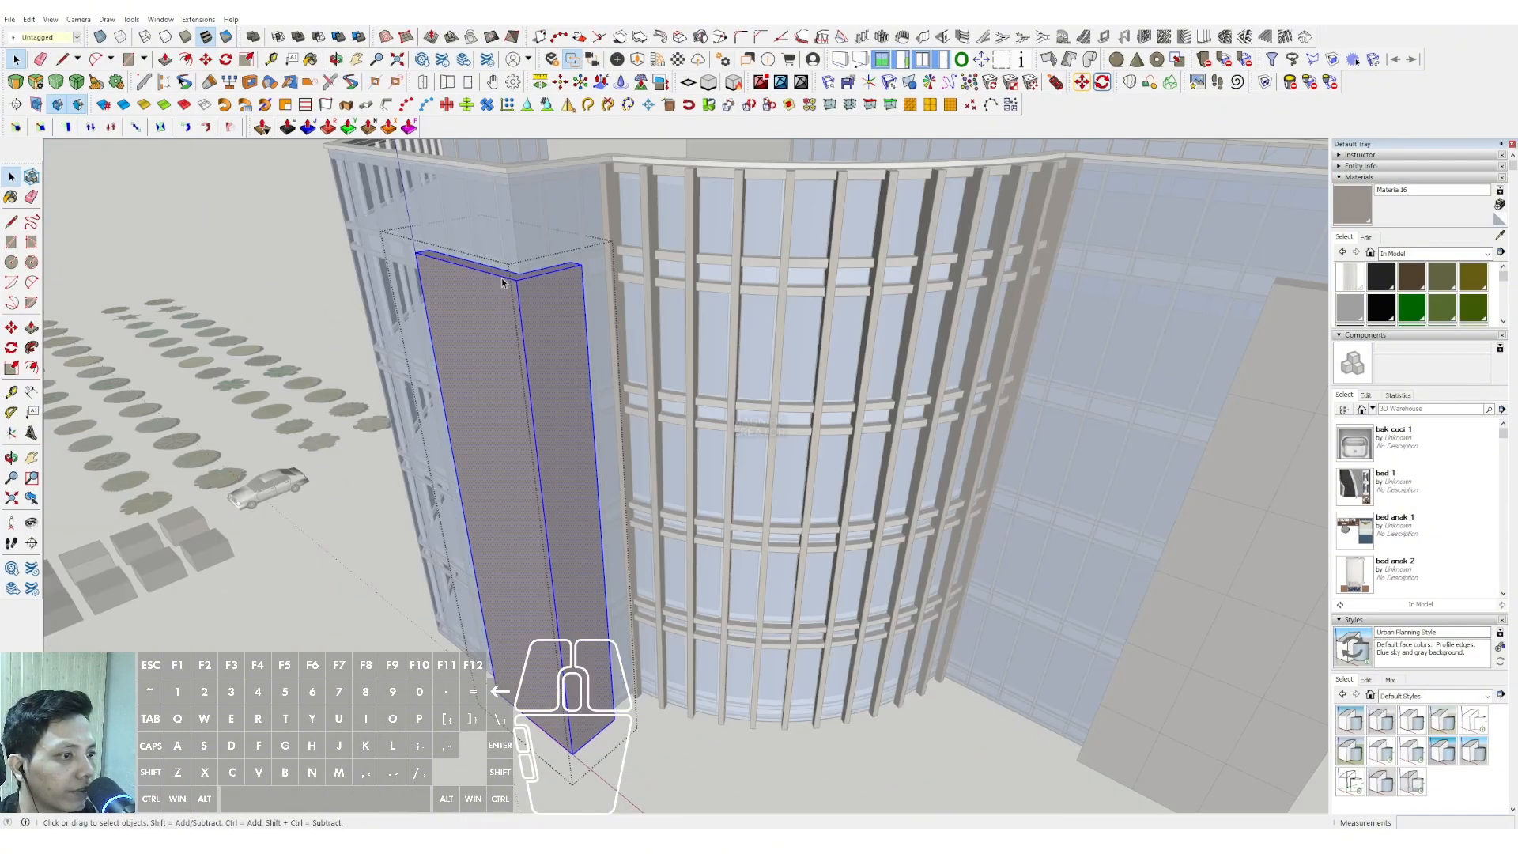
pyautogui.keyDown('shift'); pyautogui.click(503, 274); pyautogui.keyUp('shift')
pyautogui.press('m')
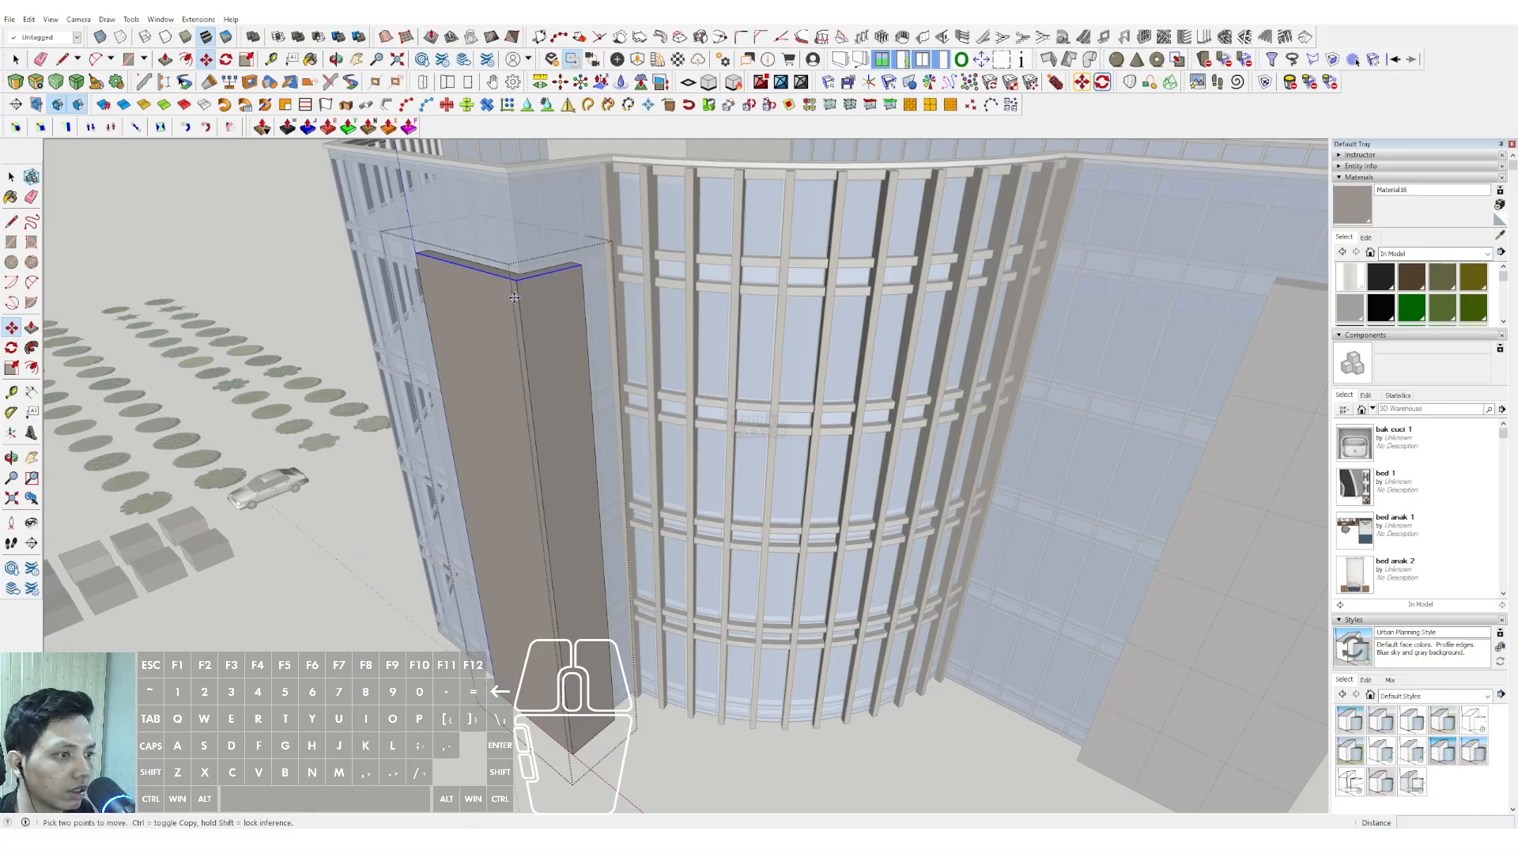
# Copy vertical edges across the narrower corner volume, dividing its outer face into three strips and its inner face into two
pyautogui.click(425, 302)
pyautogui.moveTo(427, 307); pyautogui.dragTo(460, 363, button='middle')
pyautogui.press('m')
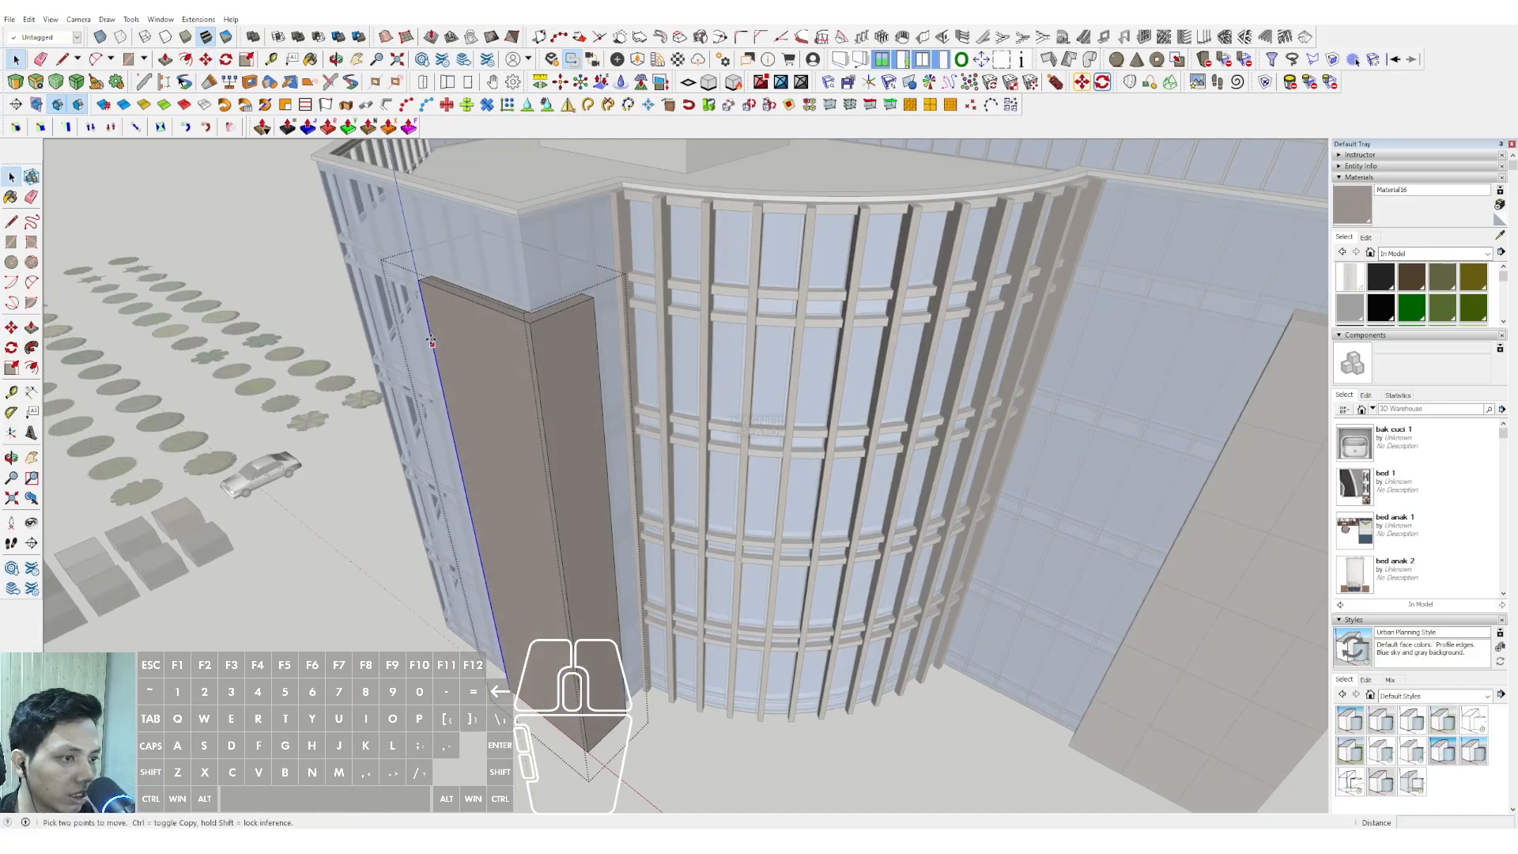
pyautogui.press('ctrl')
pyautogui.click(429, 329)
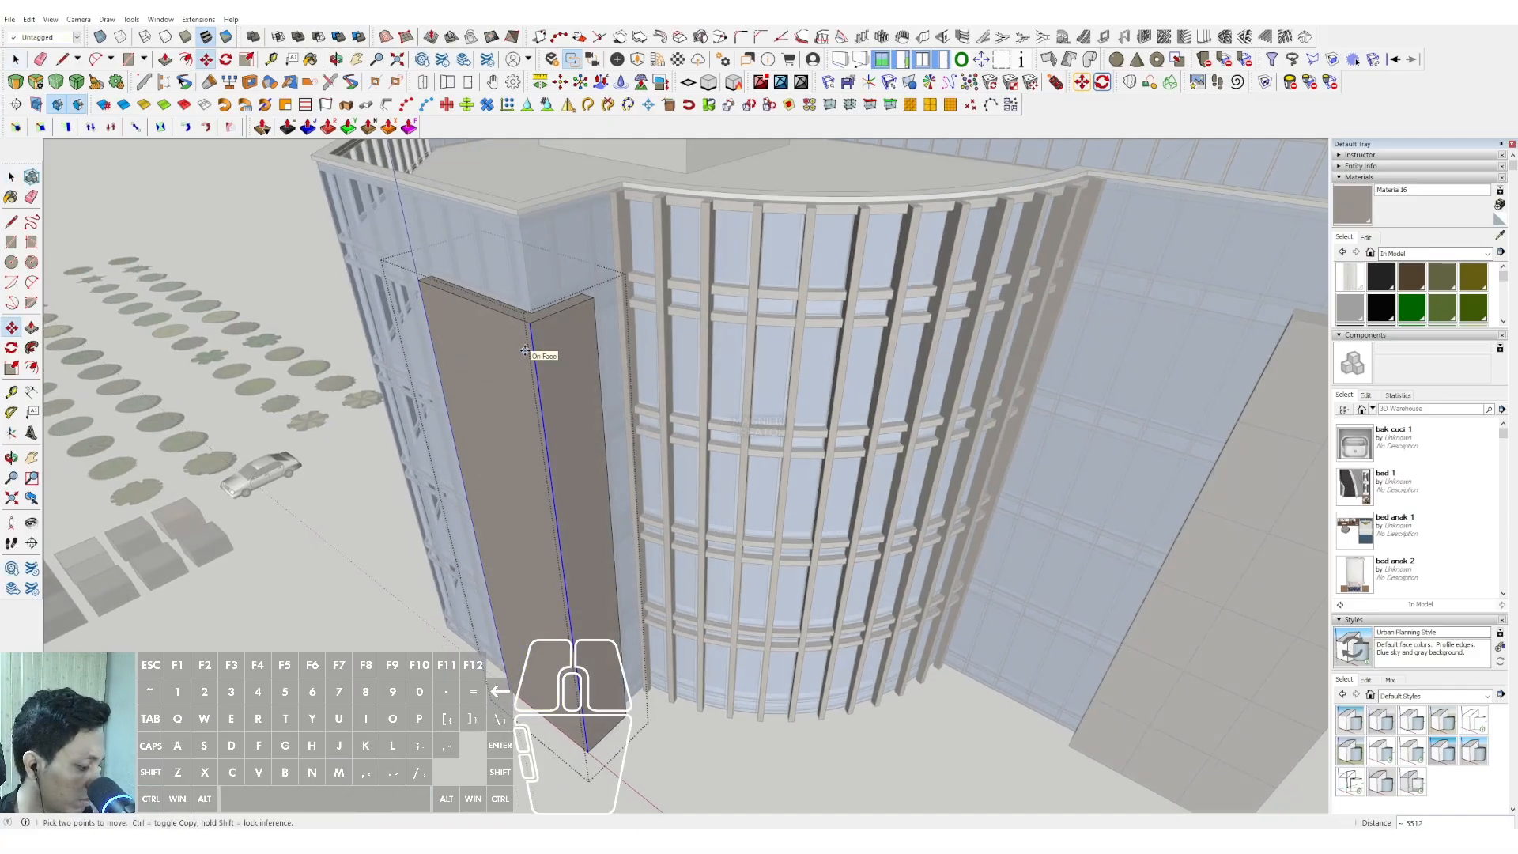
pyautogui.press('Return')
pyautogui.press('space')
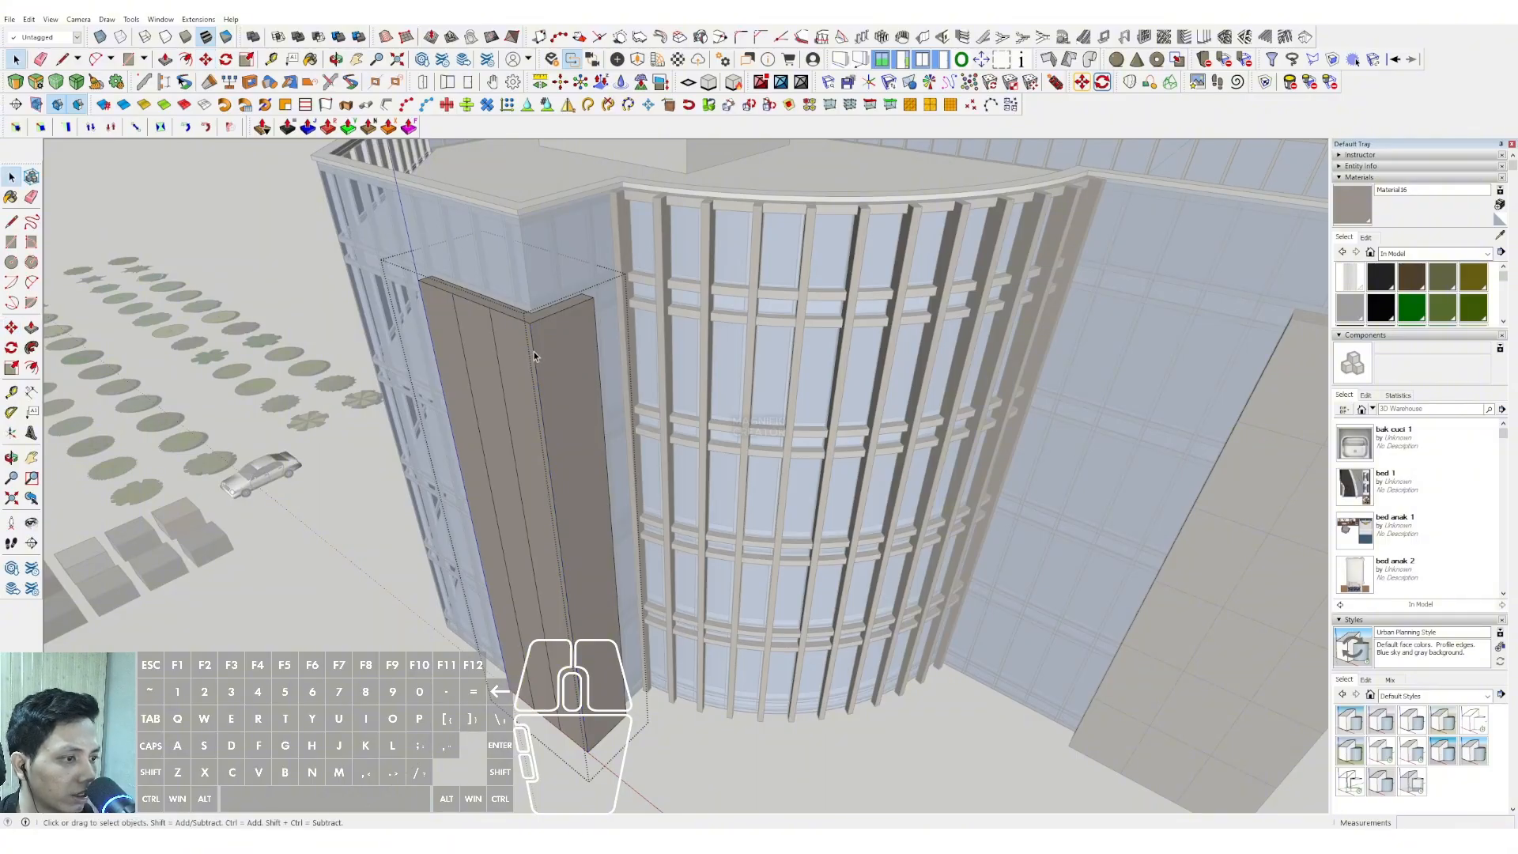
pyautogui.moveTo(534, 351); pyautogui.dragTo(536, 381, button='middle')
pyautogui.press('space')
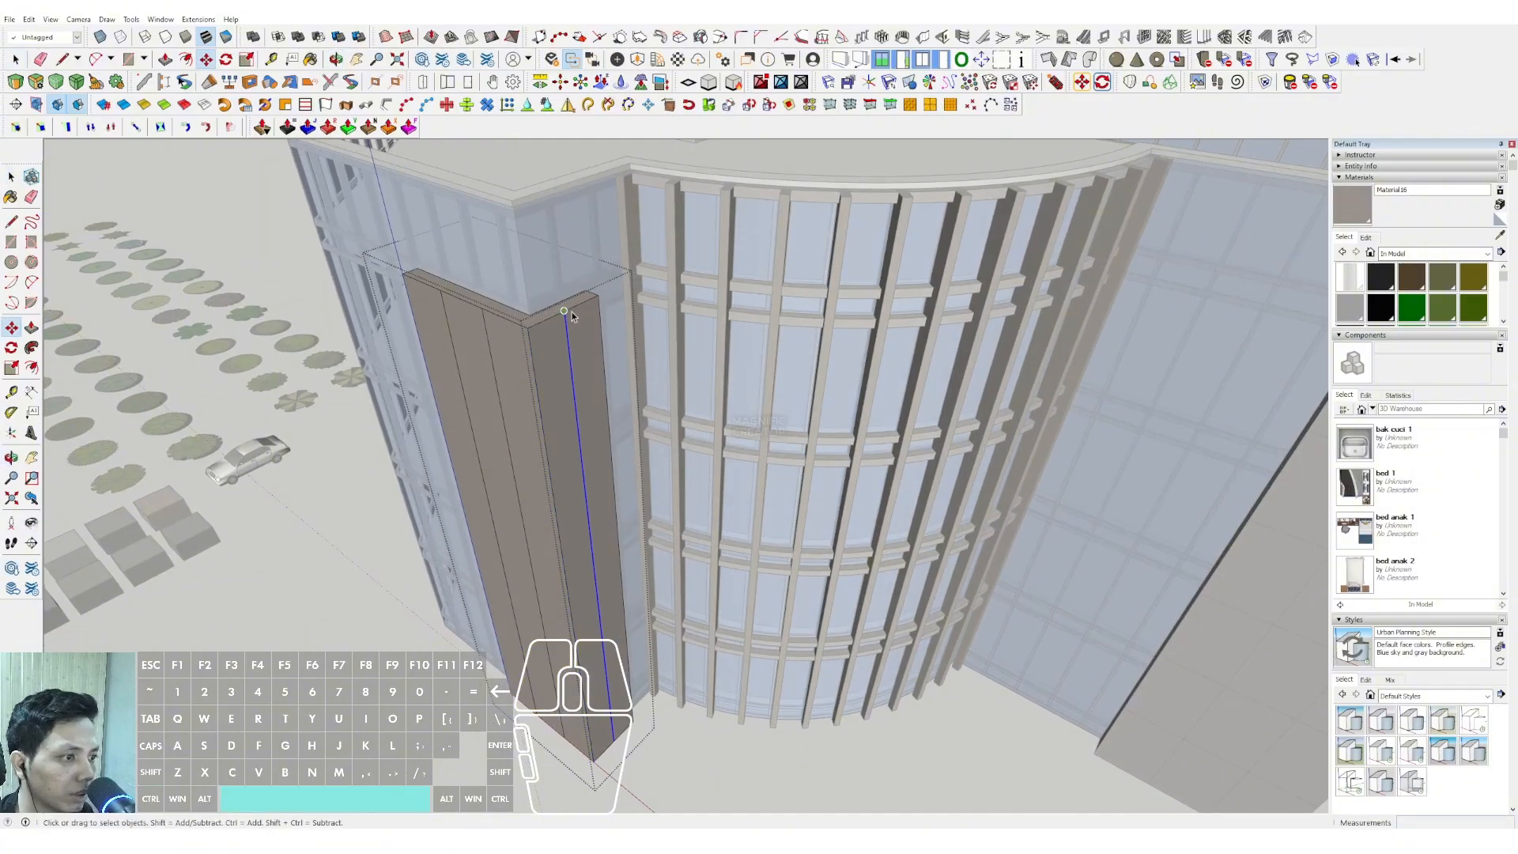
# Copy the narrower volume's outer top edges down to its base, dividing both faces into 6 rows of panels
pyautogui.click(557, 313)
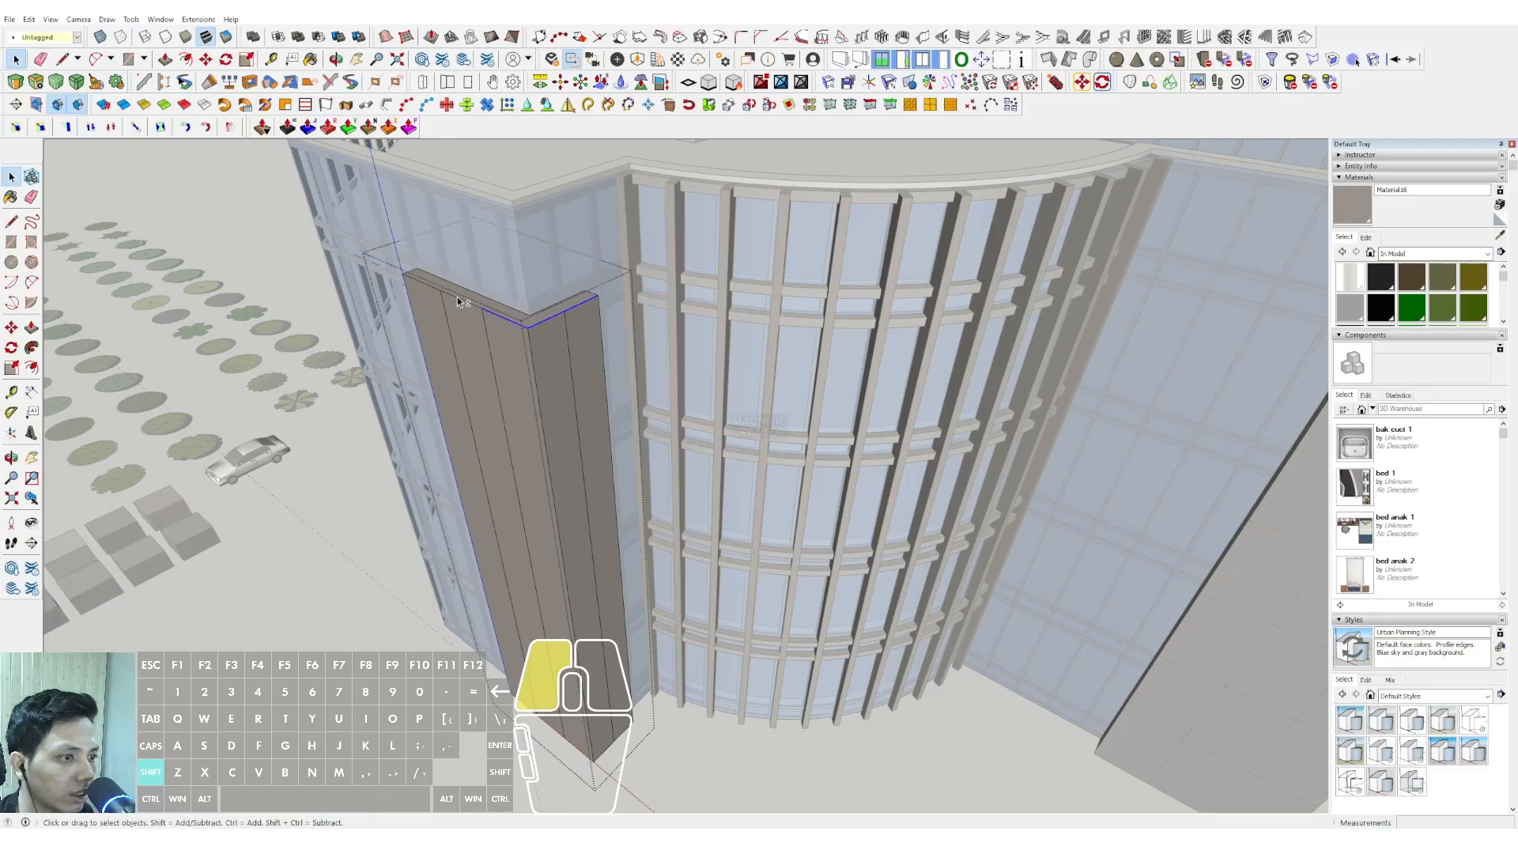
pyautogui.keyDown('shift'); pyautogui.click(474, 305); pyautogui.keyUp('shift')
pyautogui.press('m')
pyautogui.press('ctrl')
pyautogui.click(526, 327)
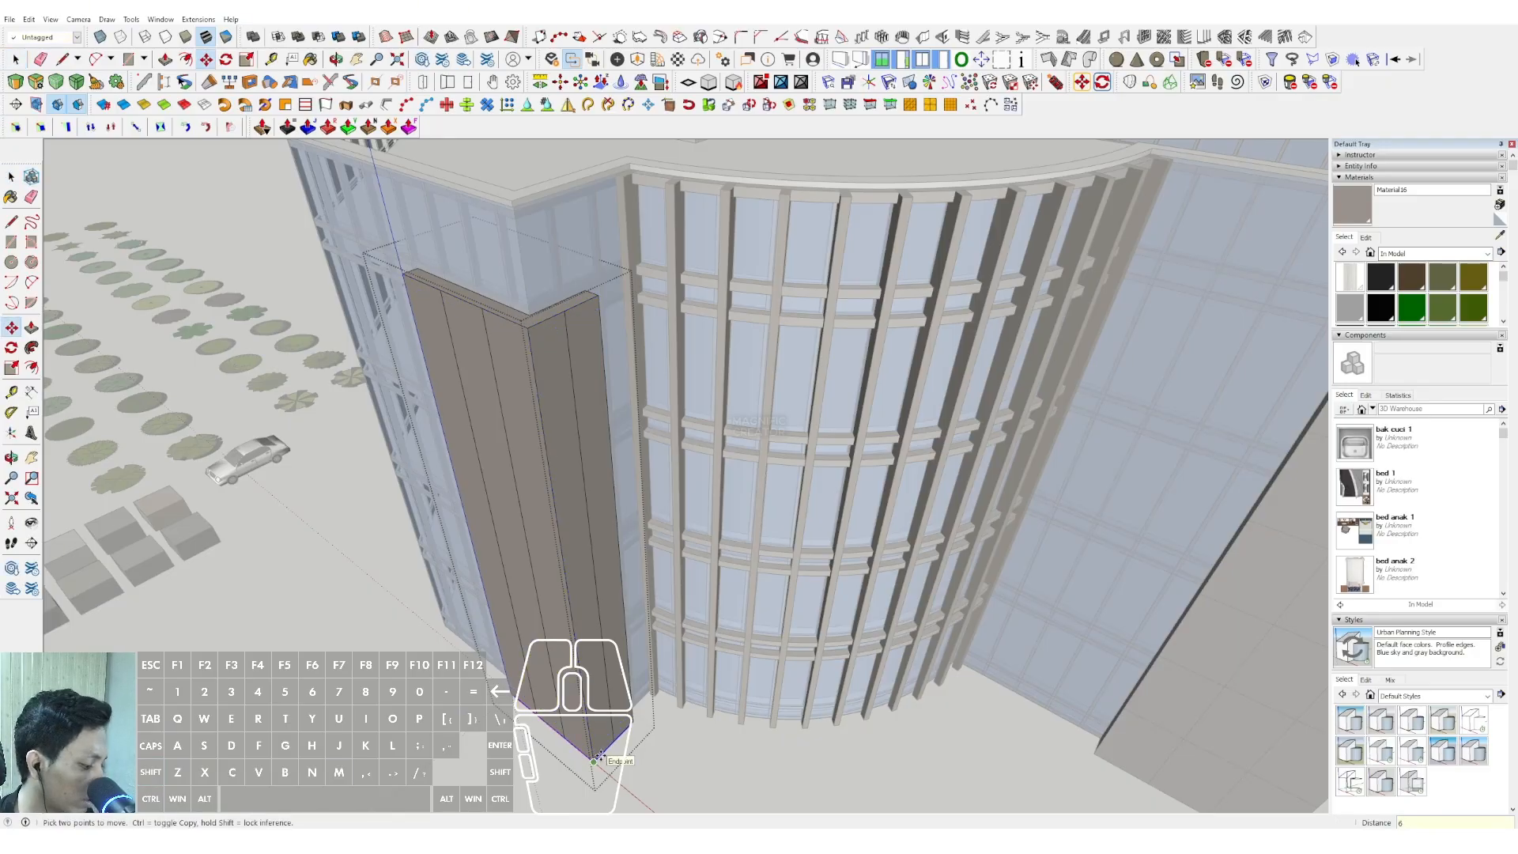
pyautogui.press('Return')
pyautogui.press('space')
pyautogui.scroll(-5, 493, 578)
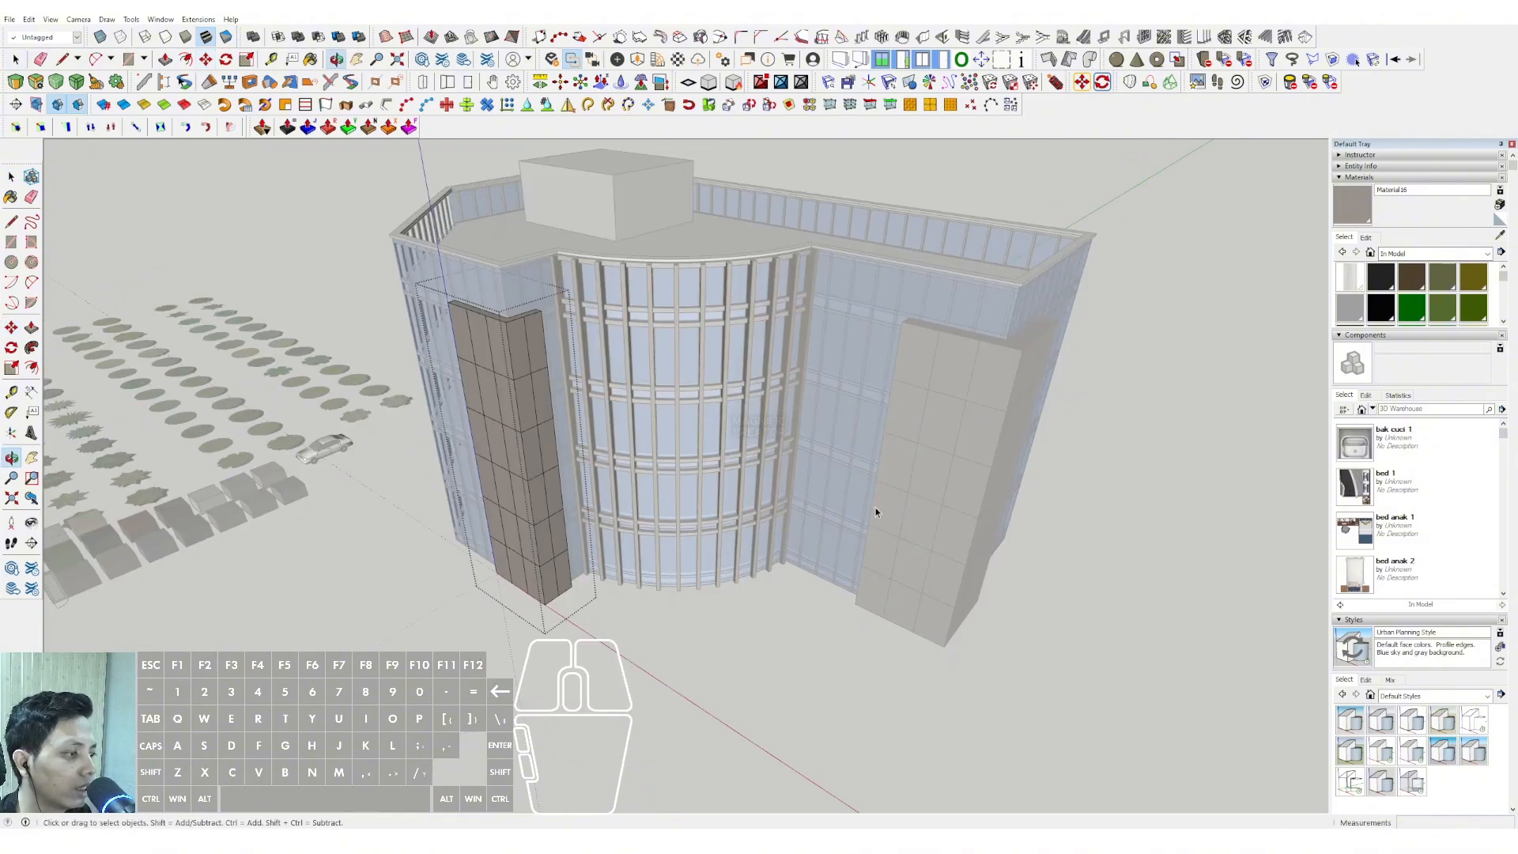
# Open the larger corner volume and recess an upper and a lower panel in the front face's middle column with Push/Pull
pyautogui.click(922, 691)
pyautogui.moveTo(922, 690); pyautogui.dragTo(755, 458, button='middle')
pyautogui.scroll(5, 841, 419)
pyautogui.doubleClick(795, 411)
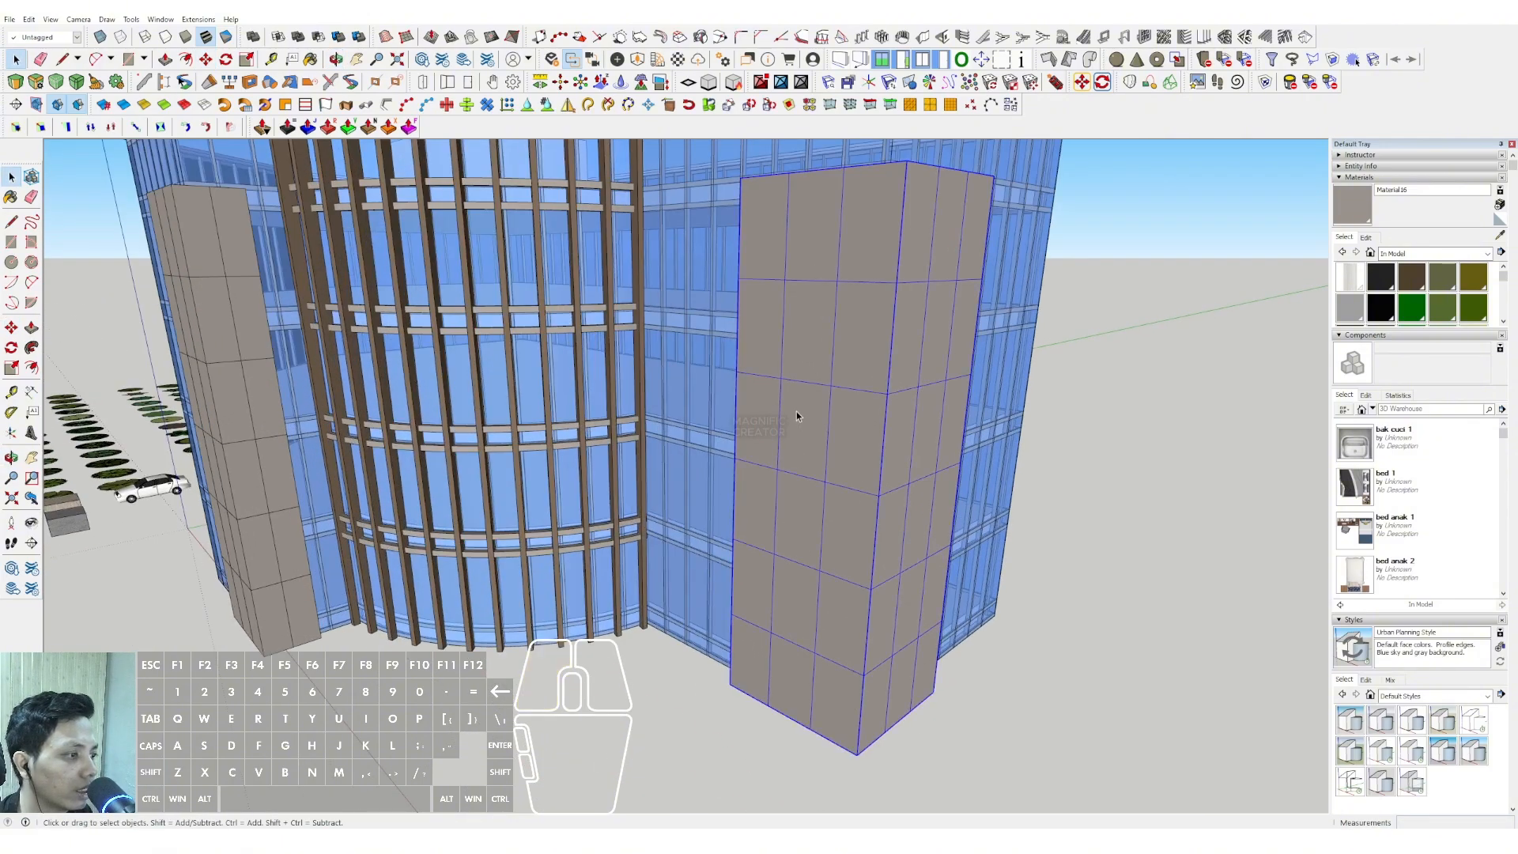
pyautogui.scroll(1, 796, 388)
pyautogui.tripleClick(795, 359)
pyautogui.press('p')
pyautogui.press('space')
pyautogui.moveTo(834, 388); pyautogui.dragTo(896, 550, button='middle')
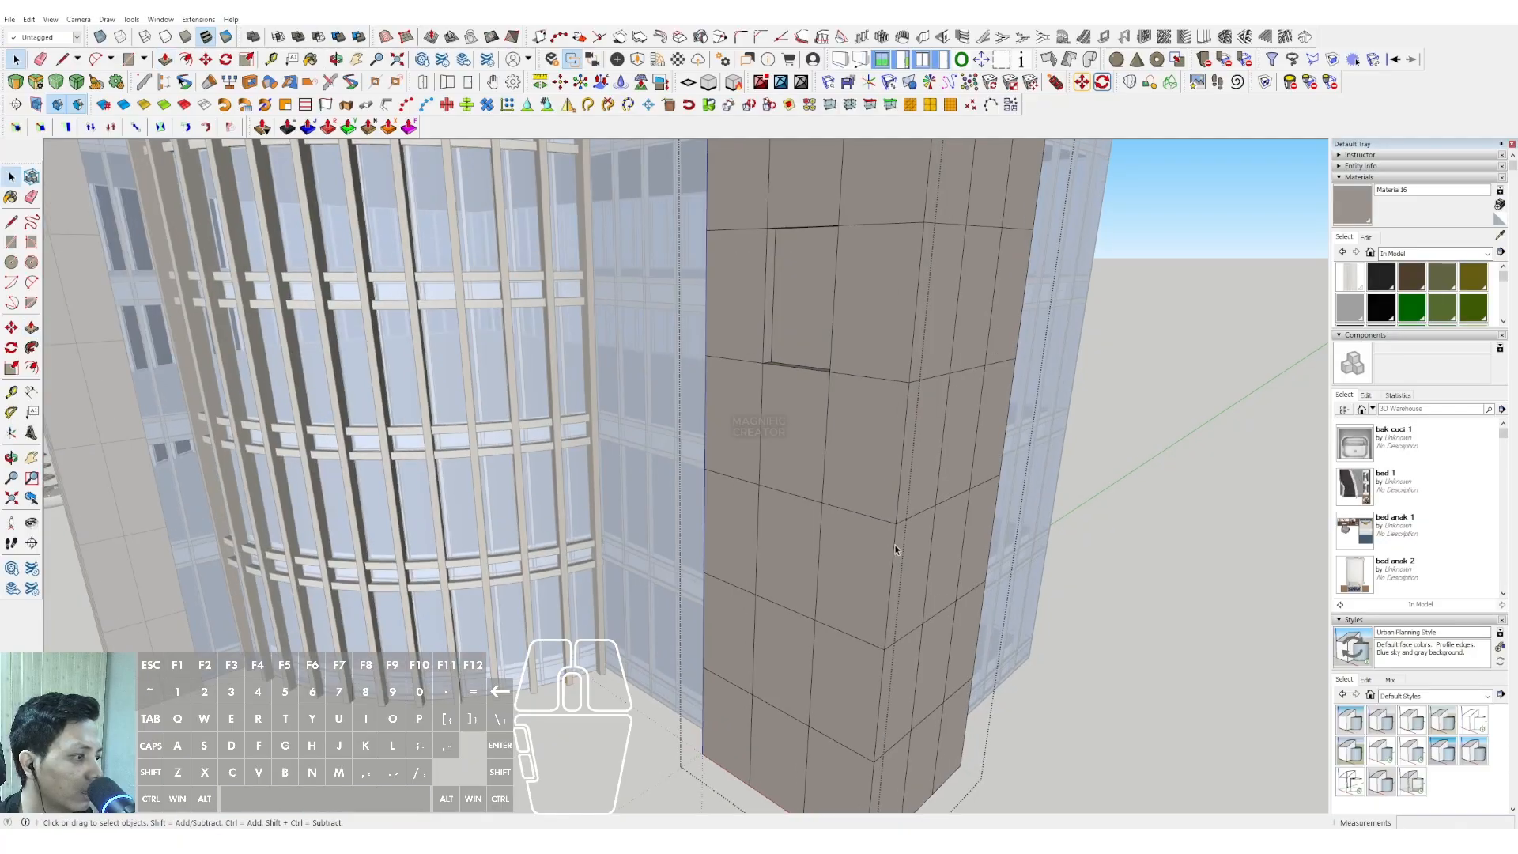
pyautogui.doubleClick(789, 568)
pyautogui.press('space')
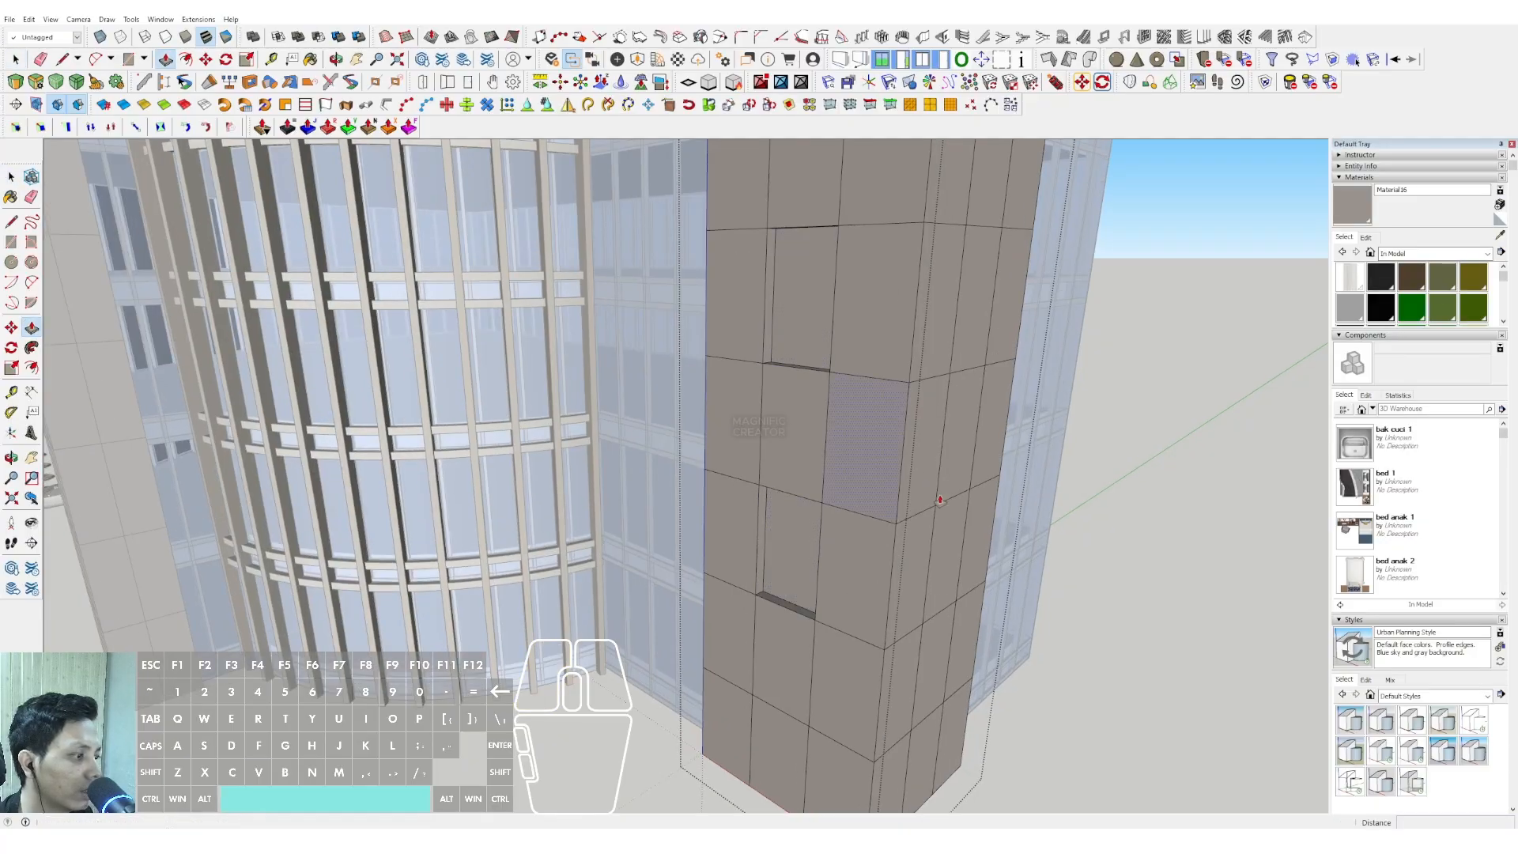
# Recess a lower and an upper panel on the larger volume's side face with Push/Pull
pyautogui.scroll(2, 954, 563)
pyautogui.press('v')
pyautogui.click(954, 542)
pyautogui.click(951, 542)
pyautogui.press('space')
pyautogui.scroll(-6, 925, 475)
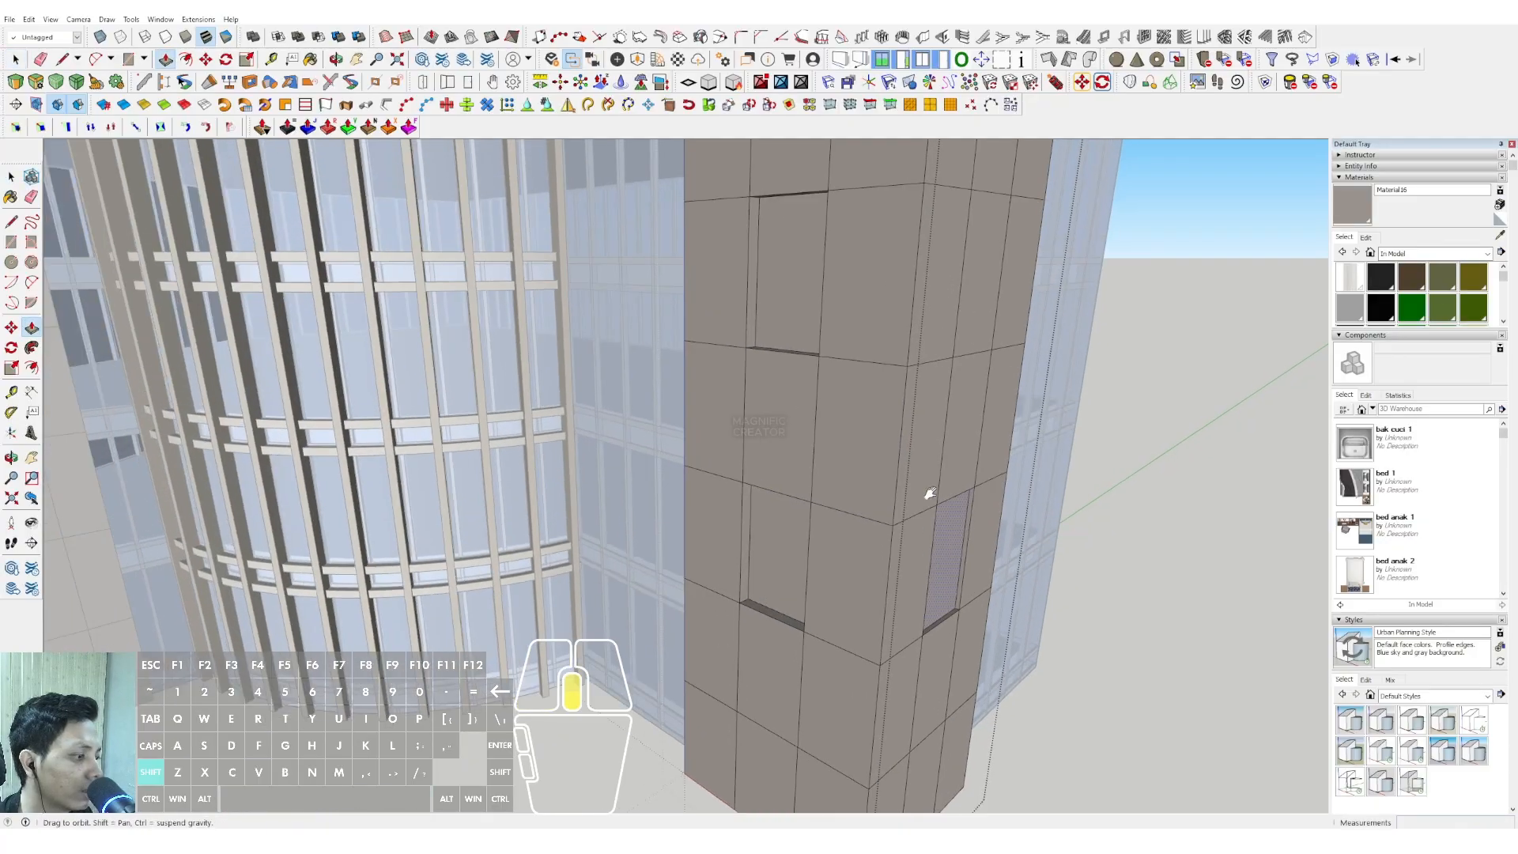
pyautogui.scroll(1, 896, 363)
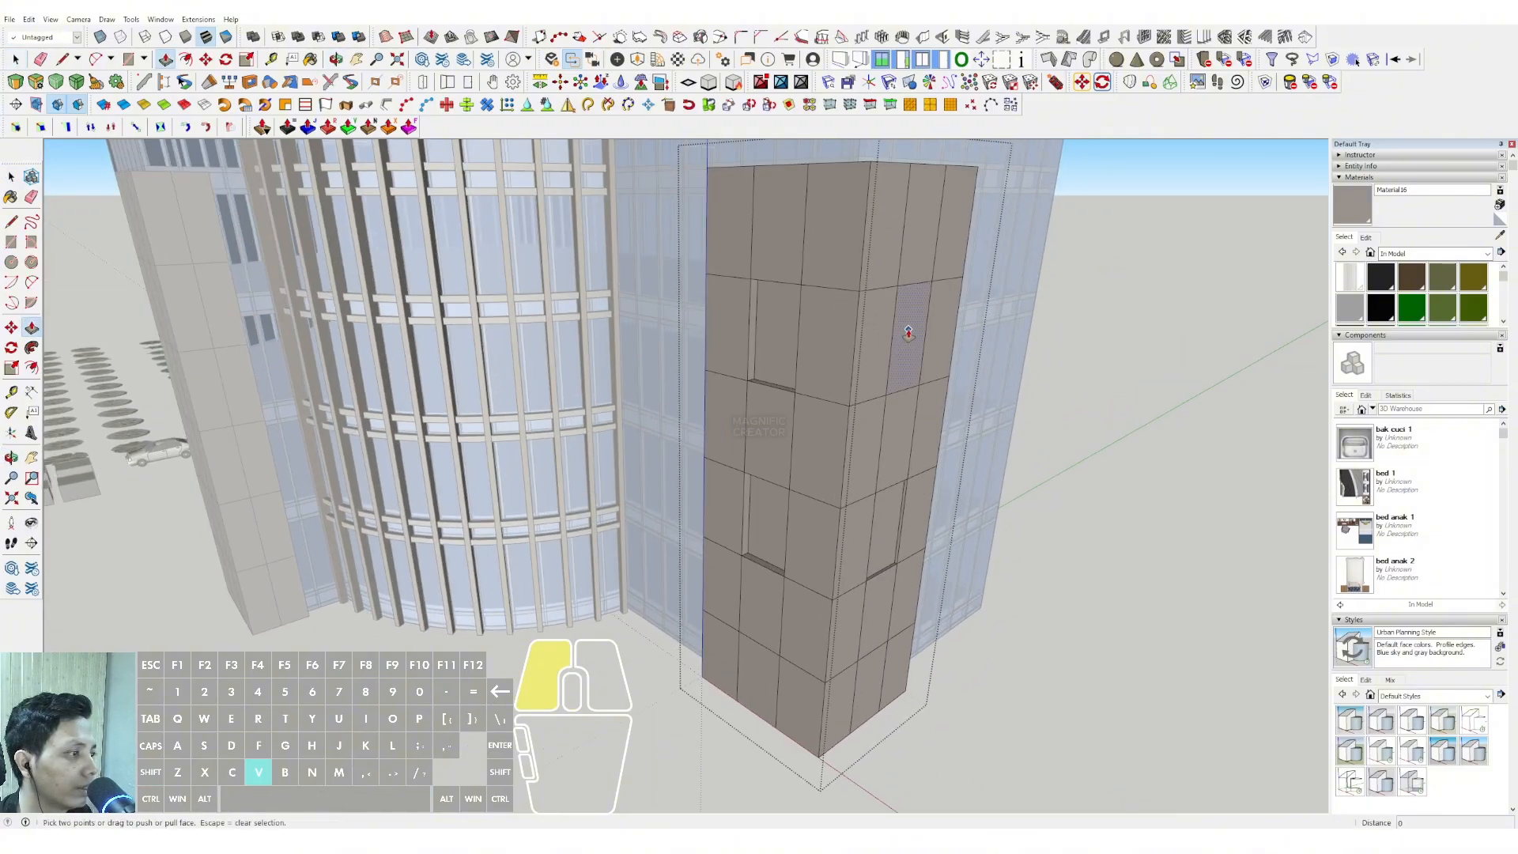
pyautogui.press('v')
pyautogui.press('space')
# Open the narrower corner volume and recess one upper panel on each of its two faces with Push/Pull
pyautogui.scroll(-3, 630, 476)
pyautogui.keyDown('shift'); pyautogui.moveTo(629, 473); pyautogui.dragTo(783, 456, button='middle'); pyautogui.keyUp('shift')
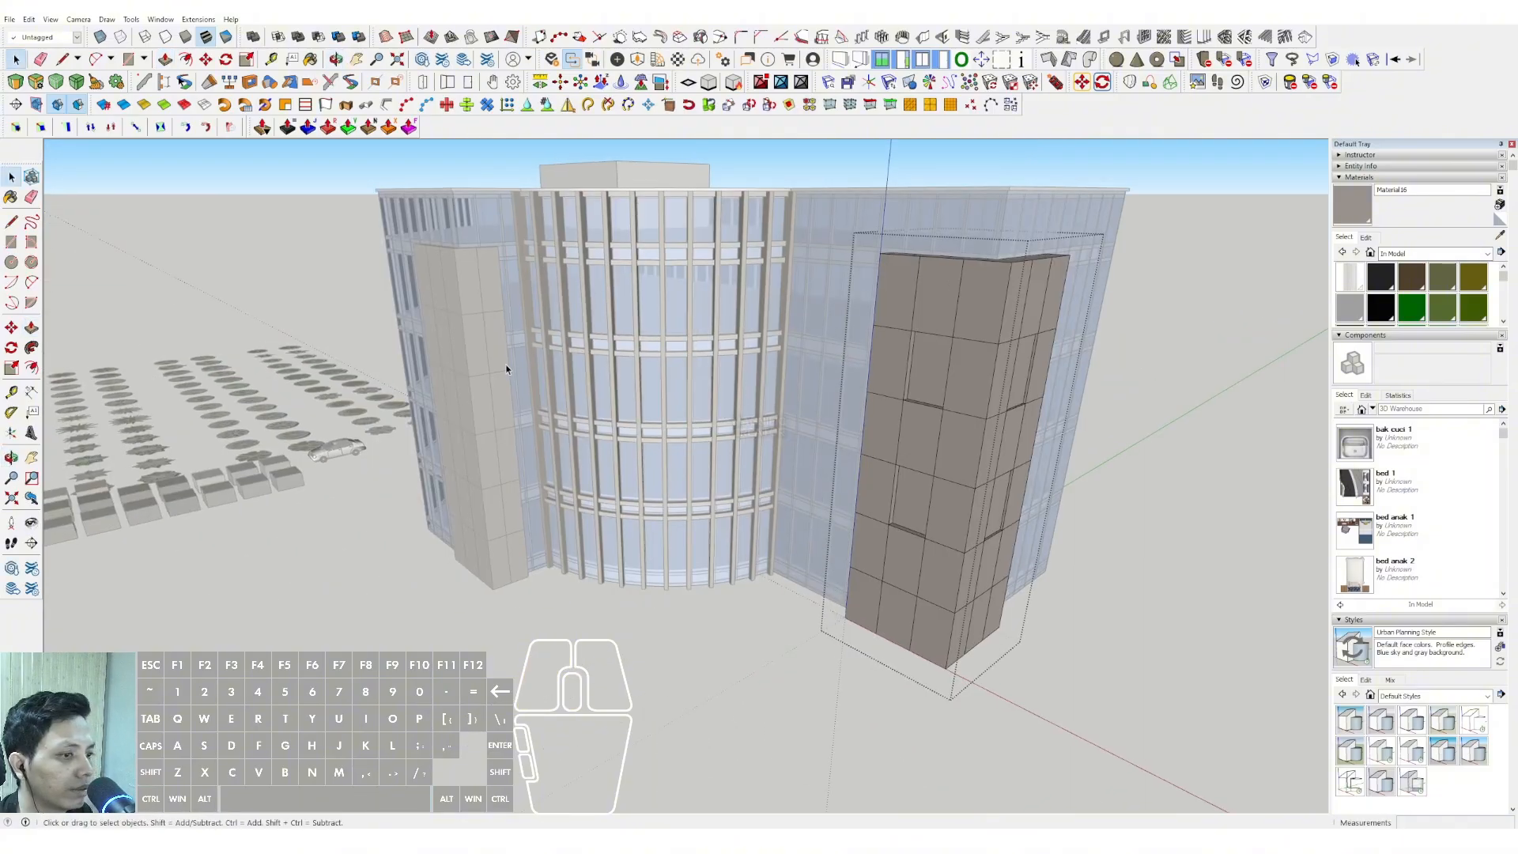
pyautogui.scroll(3, 509, 366)
pyautogui.keyDown('shift'); pyautogui.moveTo(508, 366); pyautogui.dragTo(658, 374, button='middle'); pyautogui.keyUp('shift')
pyautogui.click(631, 340)
pyautogui.scroll(2, 620, 326)
pyautogui.press('v')
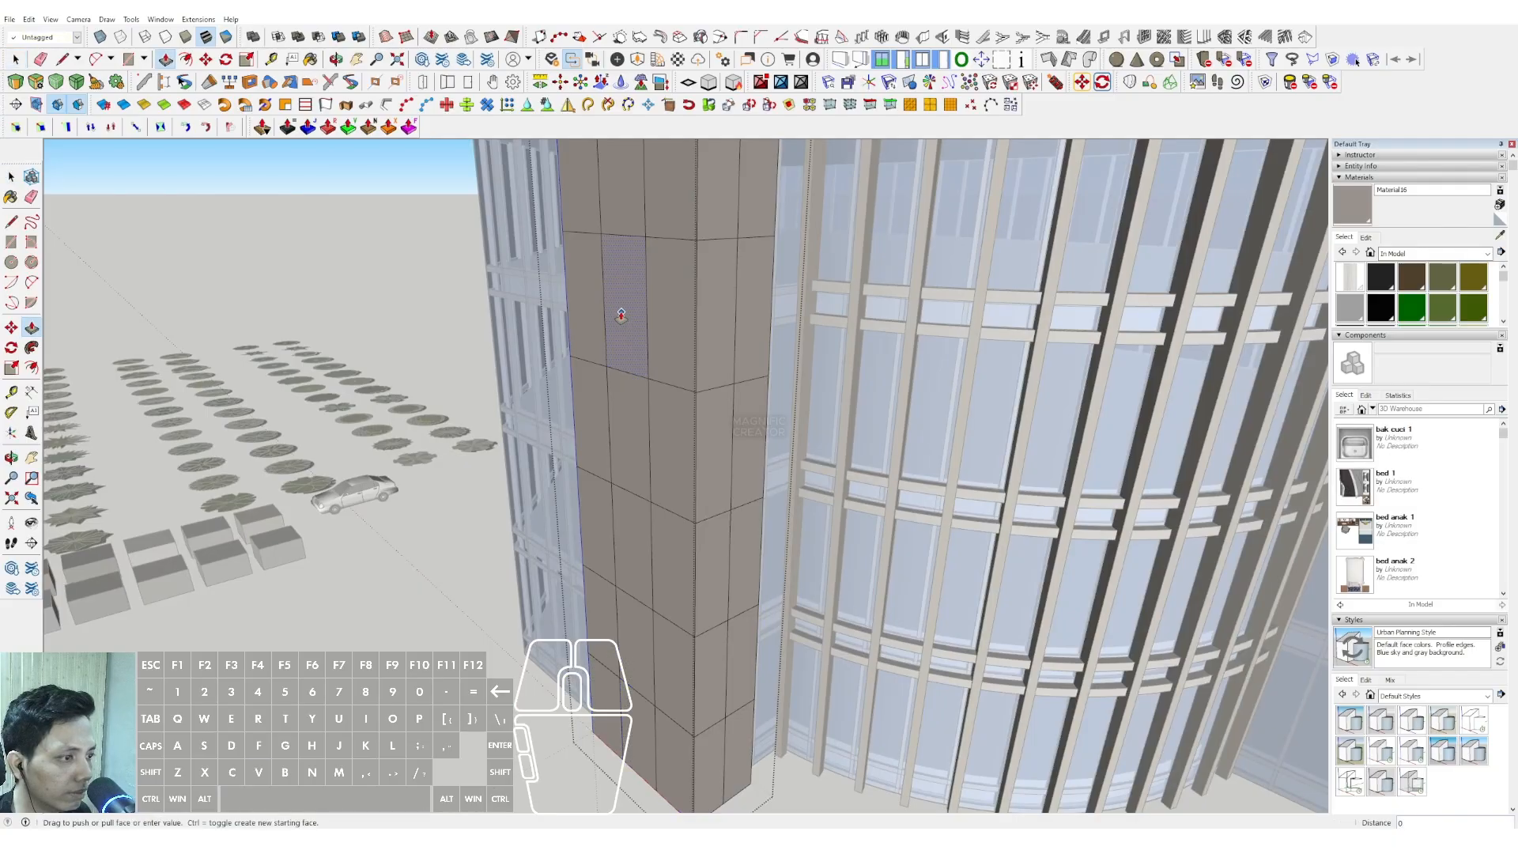
pyautogui.press('space')
pyautogui.scroll(2, 695, 331)
pyautogui.click(715, 334)
pyautogui.press('v')
pyautogui.press('space')
pyautogui.press('v')
pyautogui.click(774, 326)
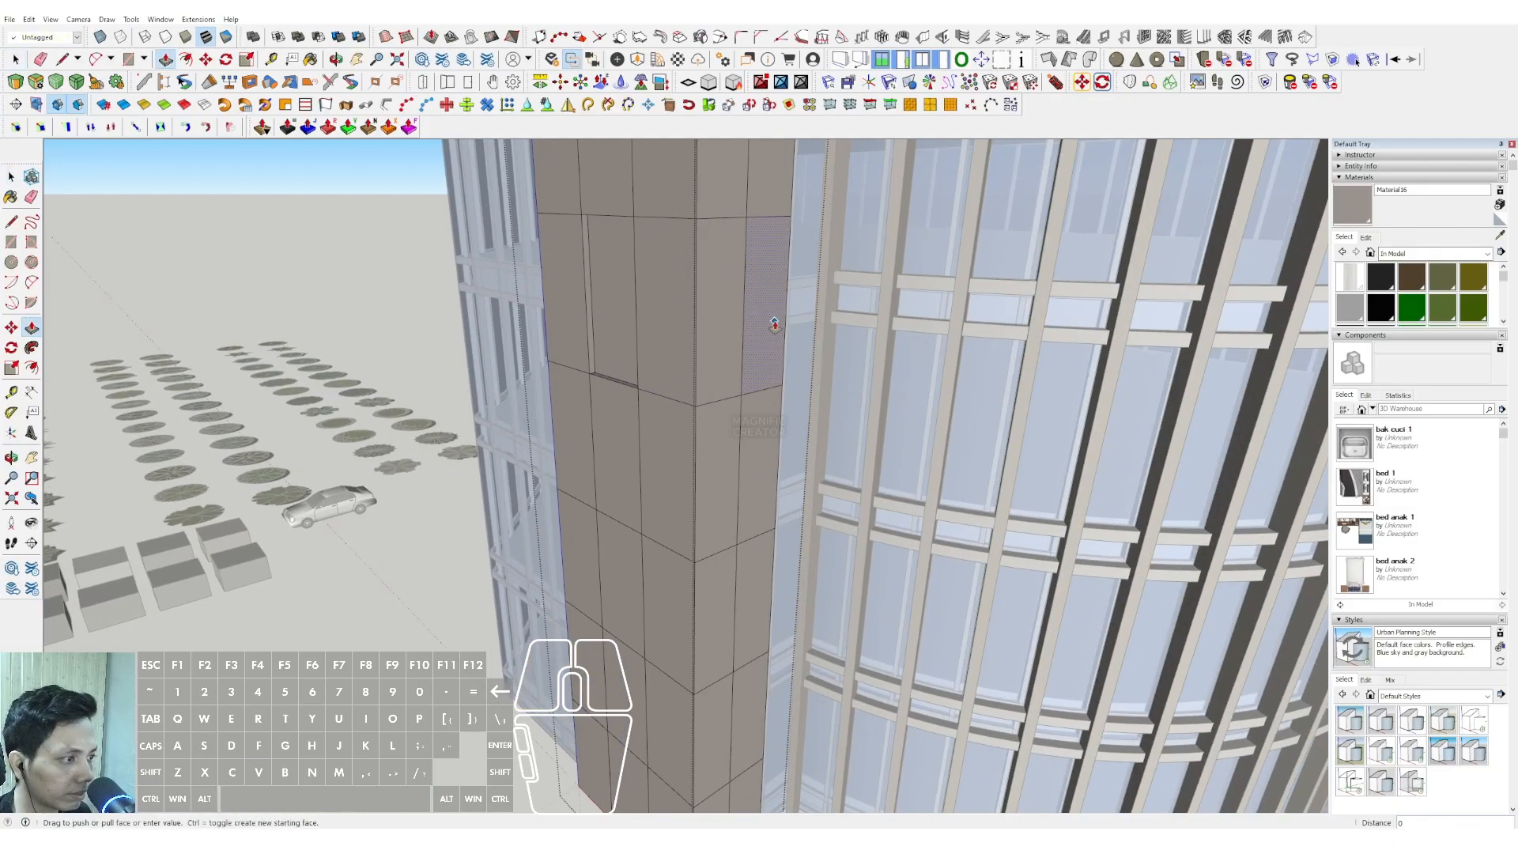
# Recess one lower panel on each of the narrower volume's two faces by about 157 mm with Push/Pull
pyautogui.press('v')
pyautogui.click(618, 545)
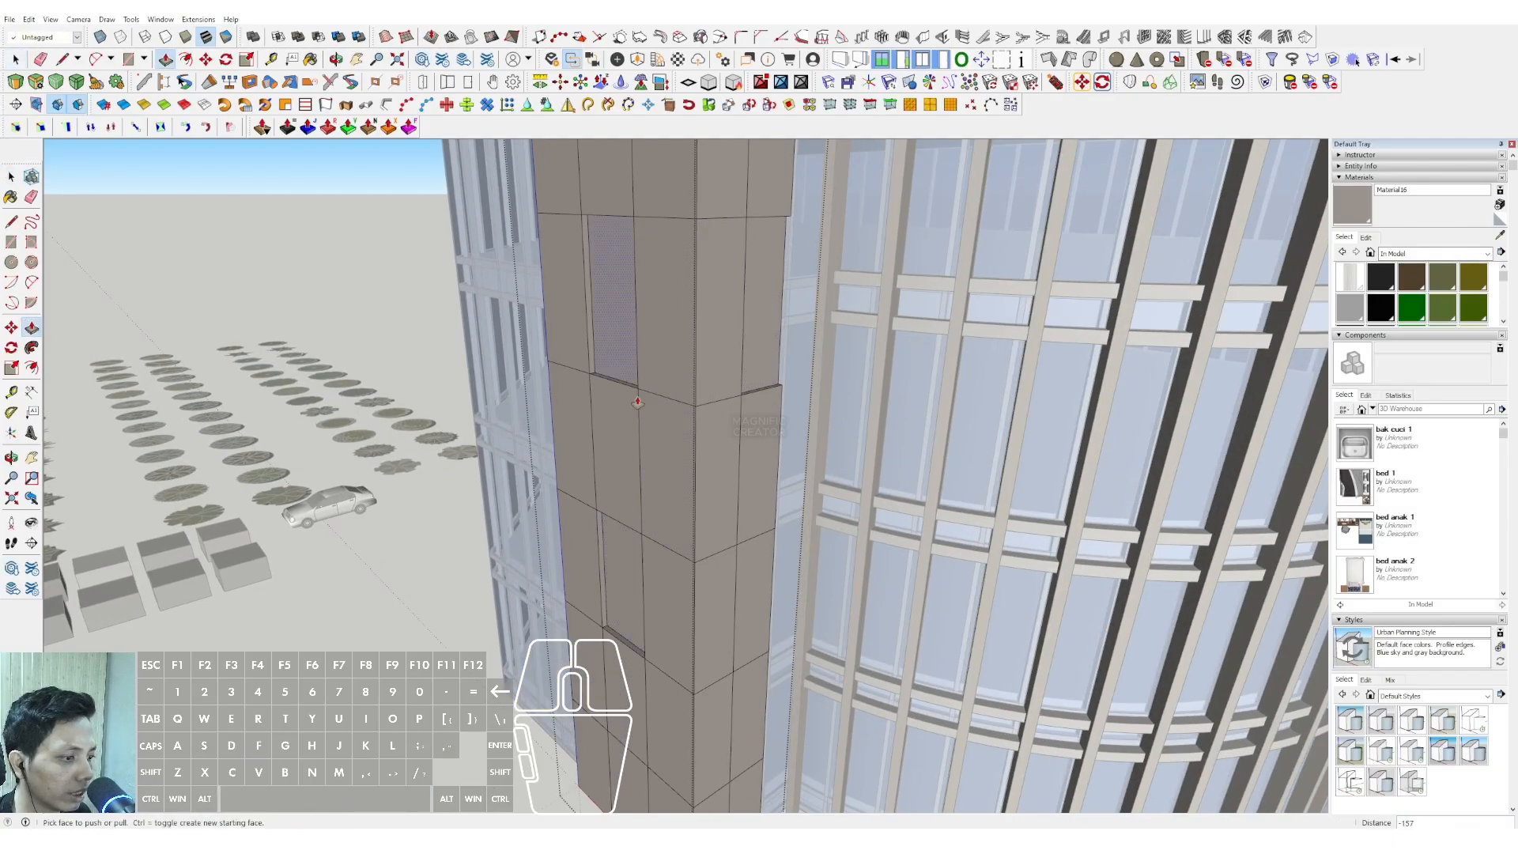
pyautogui.press('space')
pyautogui.press('v')
pyautogui.click(759, 570)
pyautogui.click(776, 354)
pyautogui.press('space')
pyautogui.moveTo(719, 546); pyautogui.dragTo(719, 471, button='middle')
pyautogui.scroll(-2, 719, 471)
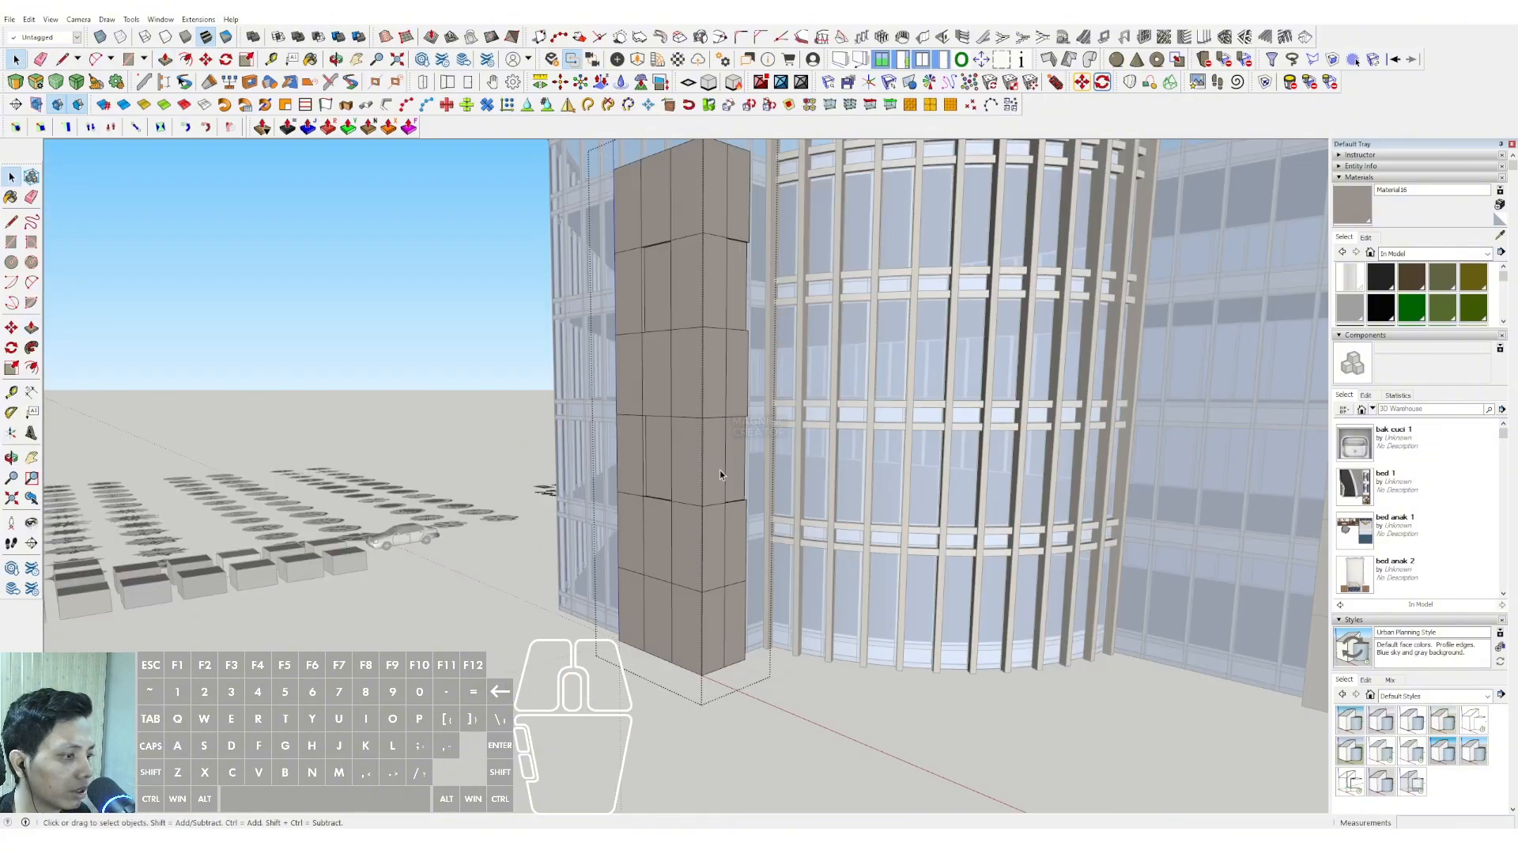
# Sample the brown Color C08 from the curved front's fins and paint the narrower corner volume's four recessed panels with it
pyautogui.scroll(-3, 551, 520)
pyautogui.click(1501, 237)
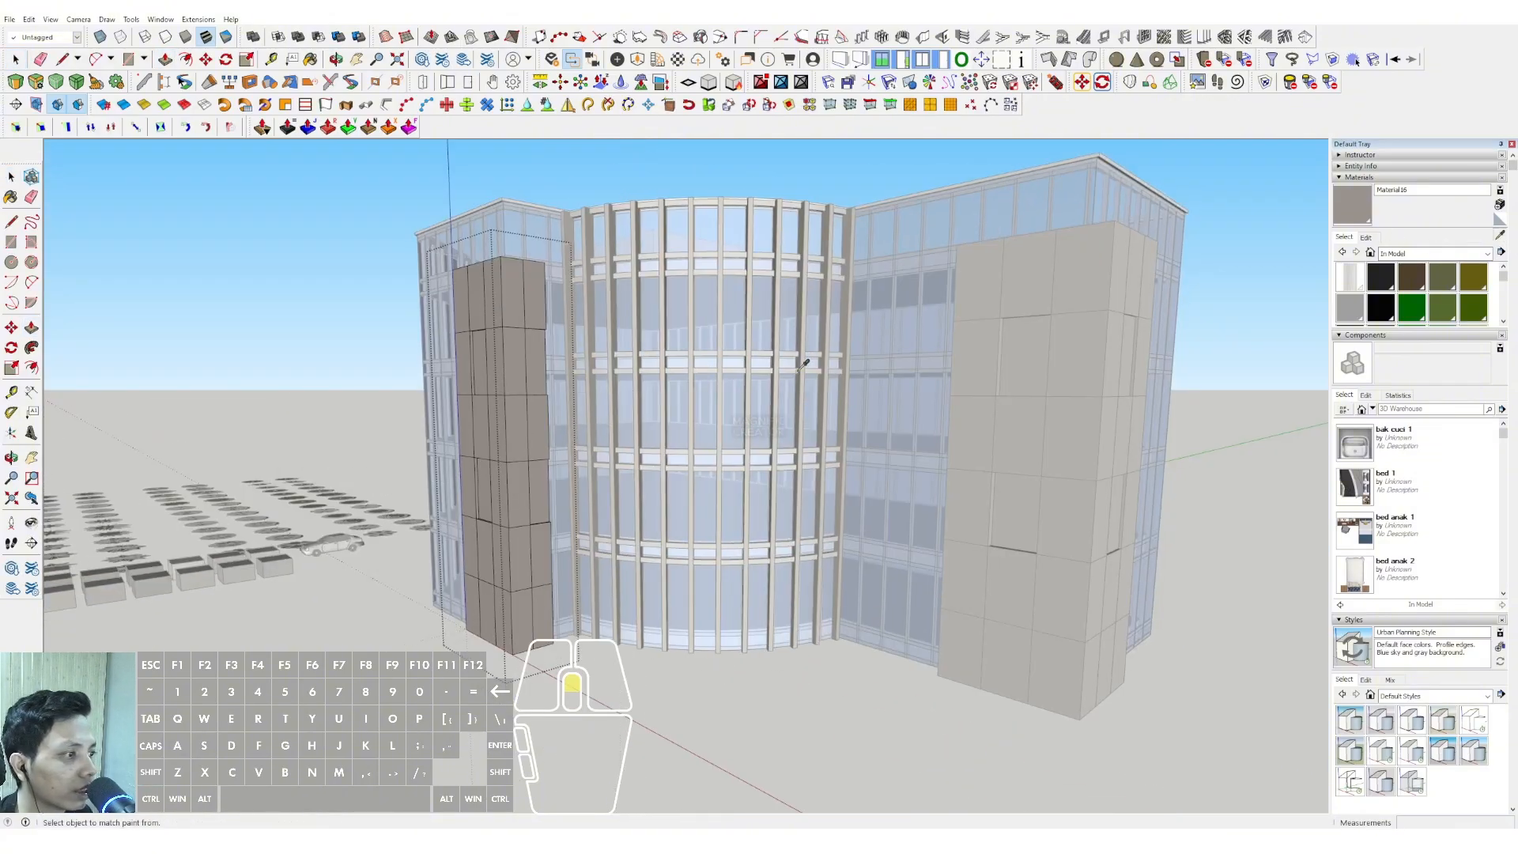
pyautogui.scroll(3, 806, 362)
pyautogui.click(823, 331)
pyautogui.scroll(-2, 833, 332)
pyautogui.scroll(1, 1075, 344)
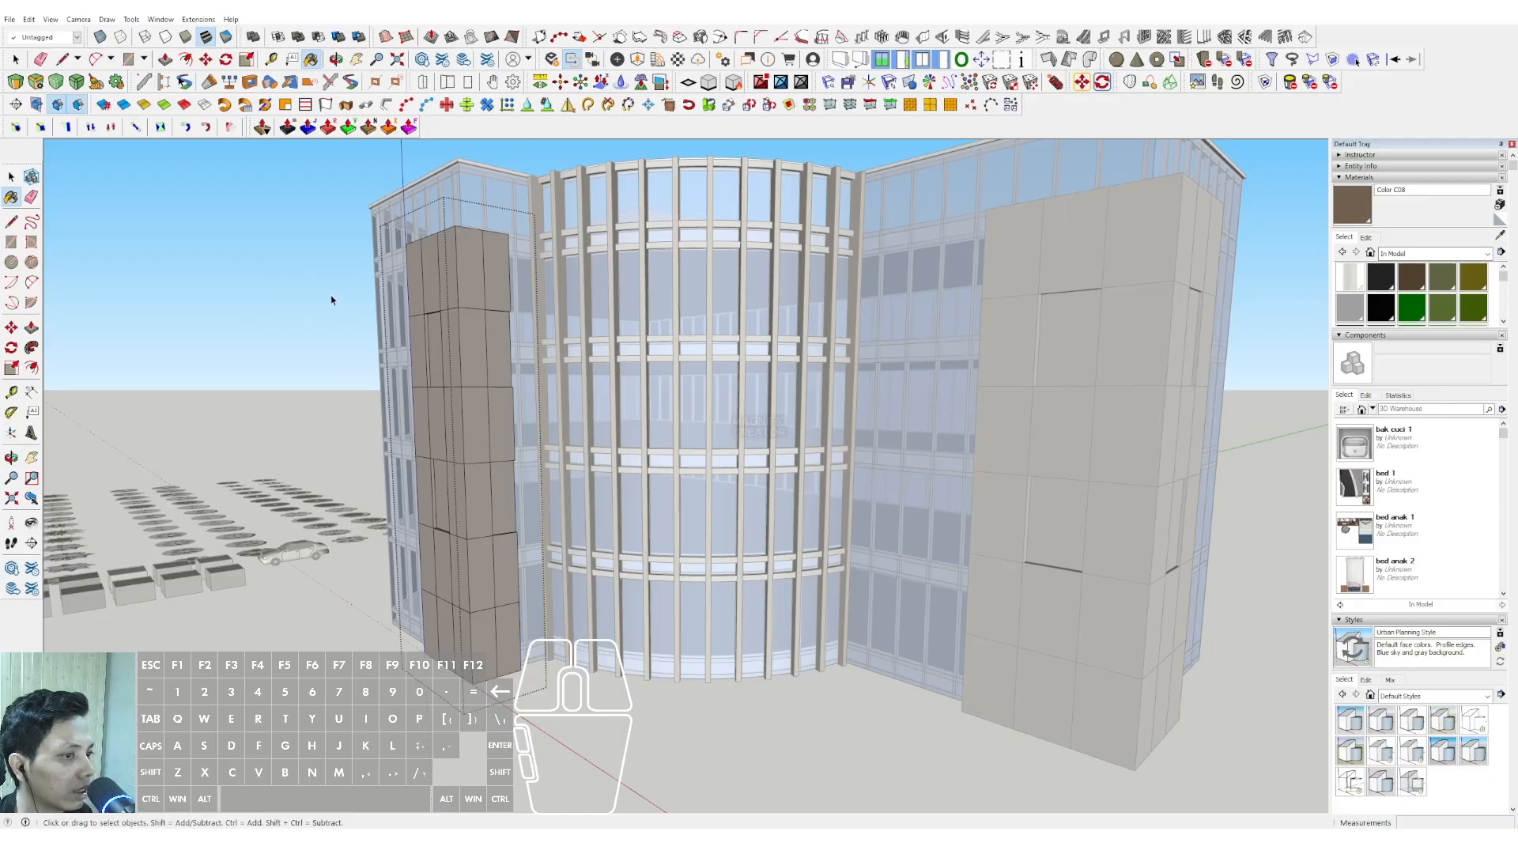
pyautogui.scroll(5, 331, 300)
pyautogui.press('b')
pyautogui.click(621, 308)
pyautogui.click(719, 308)
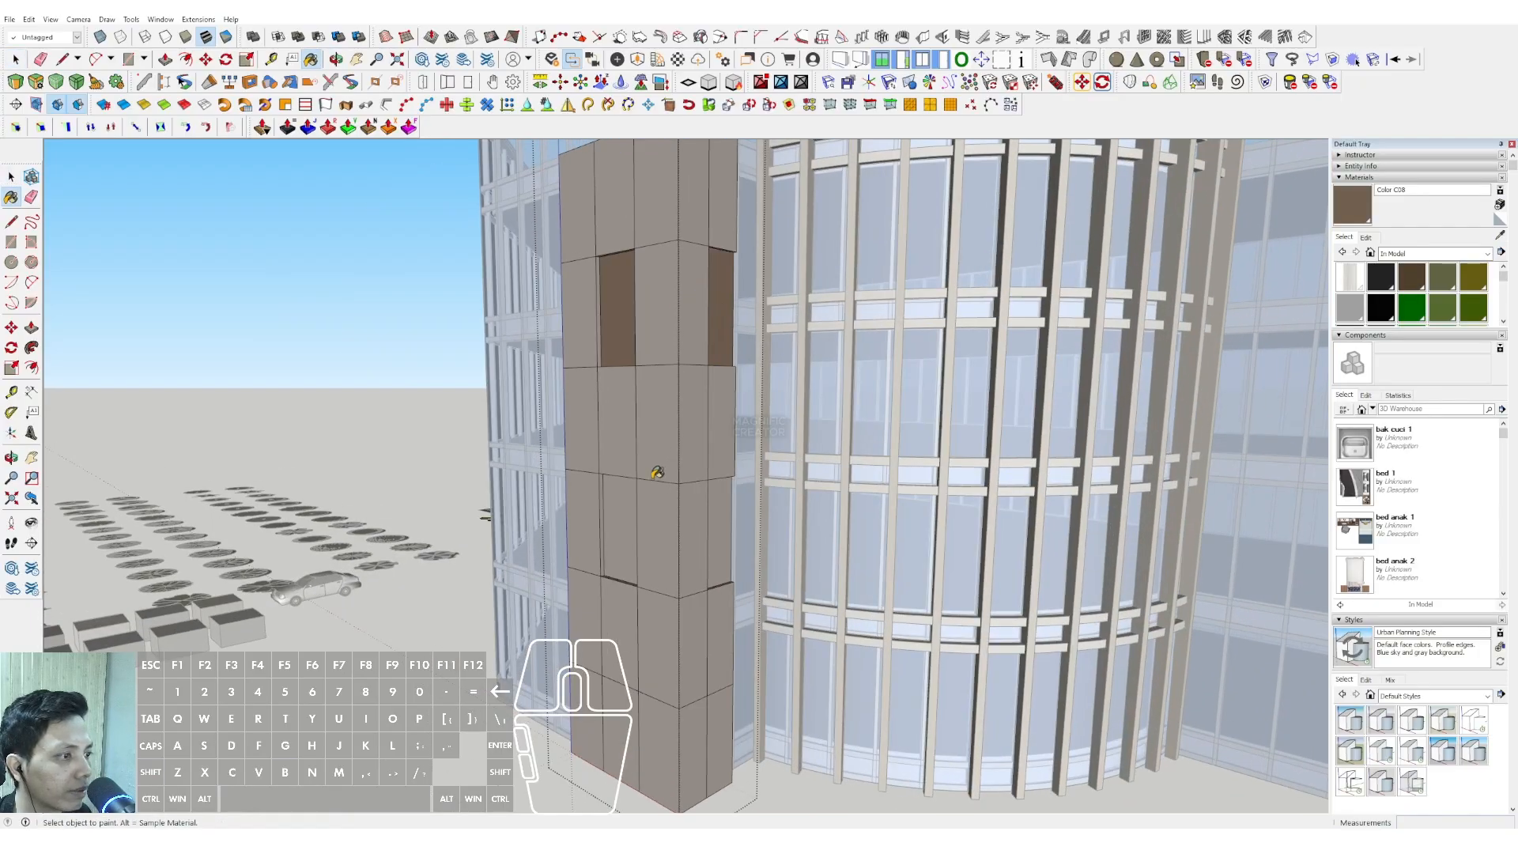
pyautogui.click(621, 531)
pyautogui.click(720, 517)
pyautogui.press('space')
# Open the larger corner volume and paint the two recessed panels on its front face with Color C08
pyautogui.scroll(-4, 694, 506)
pyautogui.keyDown('shift'); pyautogui.moveTo(1213, 480); pyautogui.dragTo(961, 374, button='middle'); pyautogui.keyUp('shift')
pyautogui.tripleClick(1015, 419)
pyautogui.click(961, 374)
pyautogui.press('b')
pyautogui.click(960, 374)
pyautogui.click(953, 509)
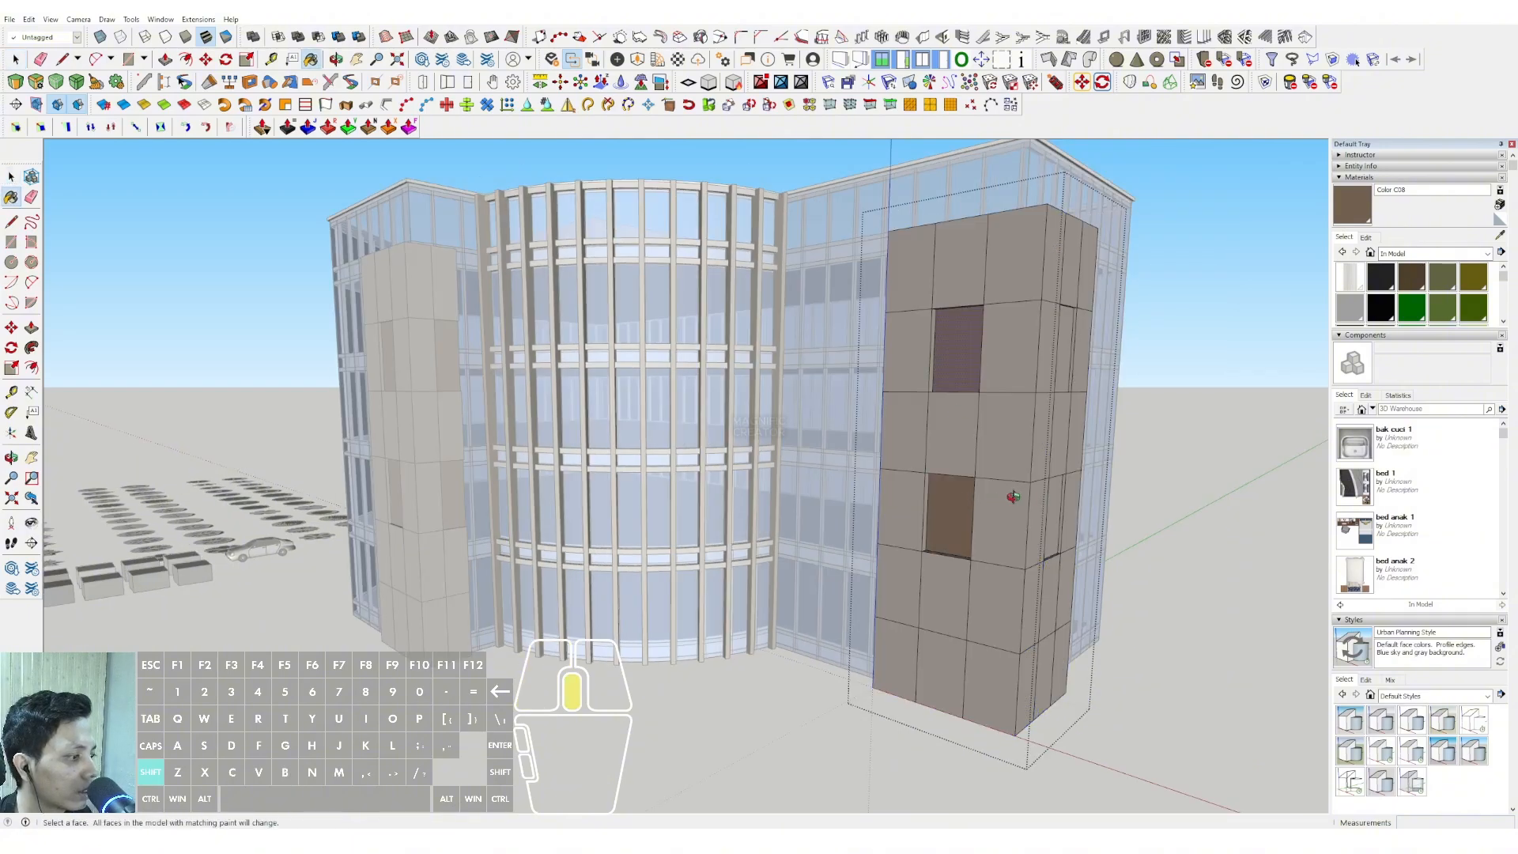
# Paint the two recessed panels on the larger volume's side face with Color C08 and leave the group
pyautogui.moveTo(1009, 498); pyautogui.dragTo(838, 460, button='middle')
pyautogui.click(866, 487)
pyautogui.click(874, 255)
pyautogui.scroll(-3, 875, 256)
pyautogui.press('space')
pyautogui.scroll(-2, 1118, 332)
pyautogui.click(1118, 332)
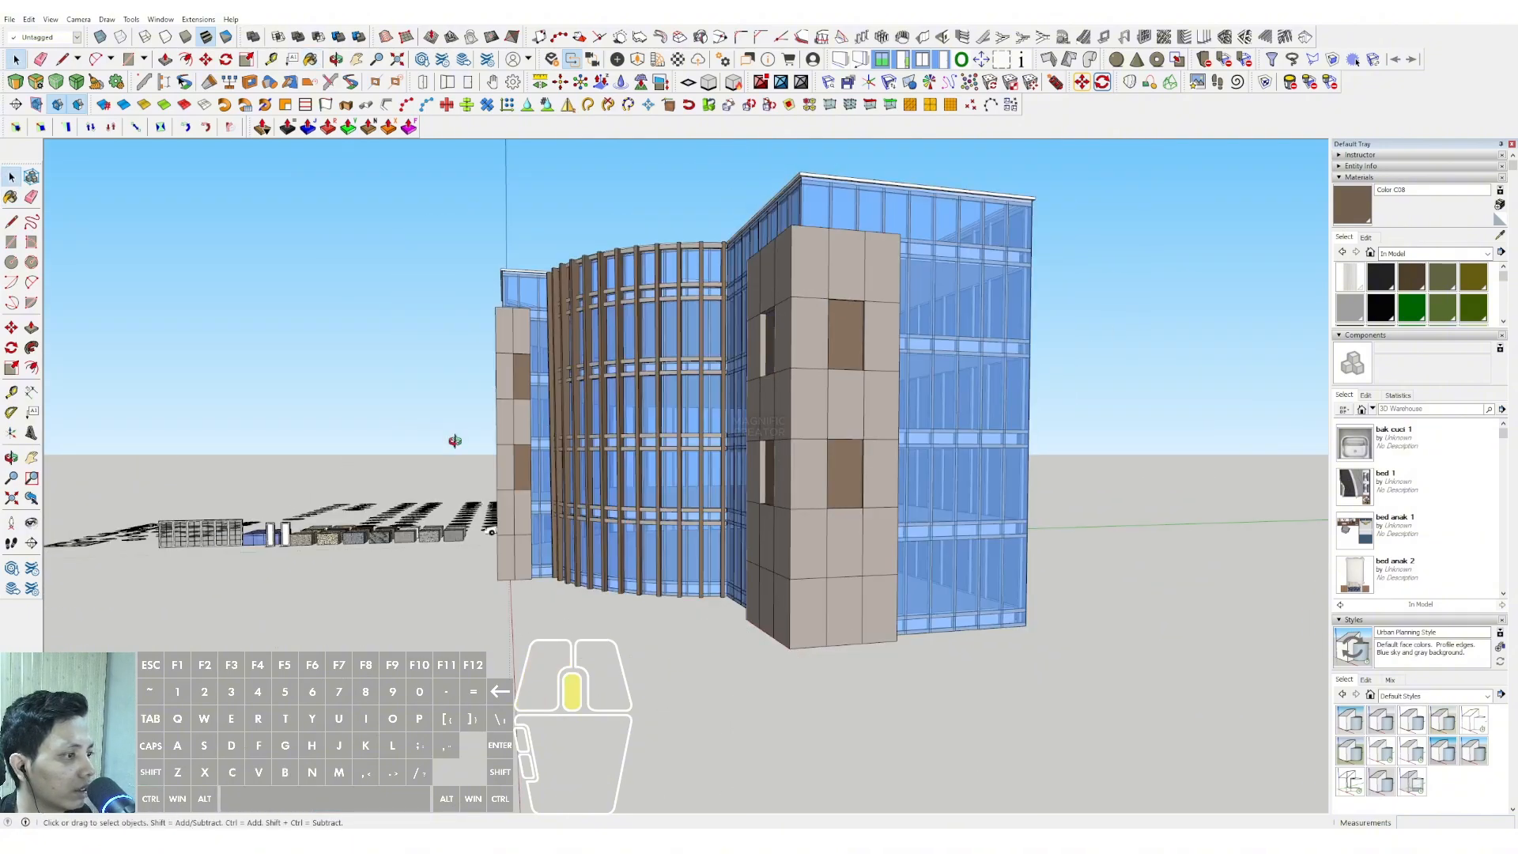
# Draw a large rectangular ground plane around the building
pyautogui.moveTo(457, 441)
pyautogui.mouseDown(button='middle')
pyautogui.moveTo(796, 413)
pyautogui.moveTo(709, 582)
pyautogui.moveTo(870, 545)
pyautogui.mouseUp(button='middle')
pyautogui.press('r')
pyautogui.click(1064, 500)
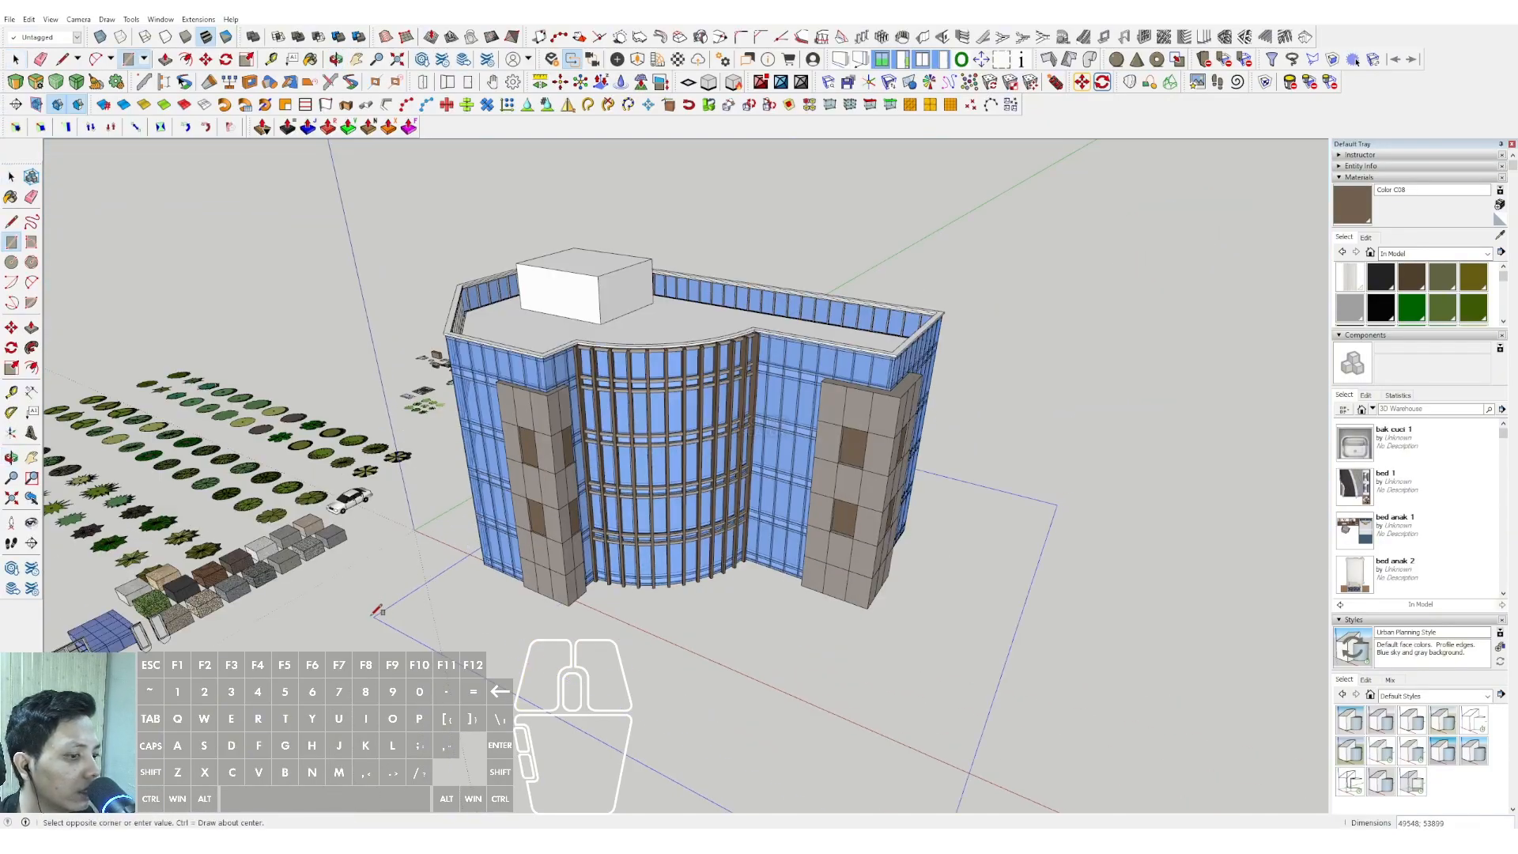
pyautogui.click(325, 557)
pyautogui.press('space')
# Draw an arc on the ground plane in front of the curved facade and offset it outward
pyautogui.moveTo(771, 633); pyautogui.dragTo(602, 615, button='middle')
pyautogui.click(603, 615)
pyautogui.press('a')
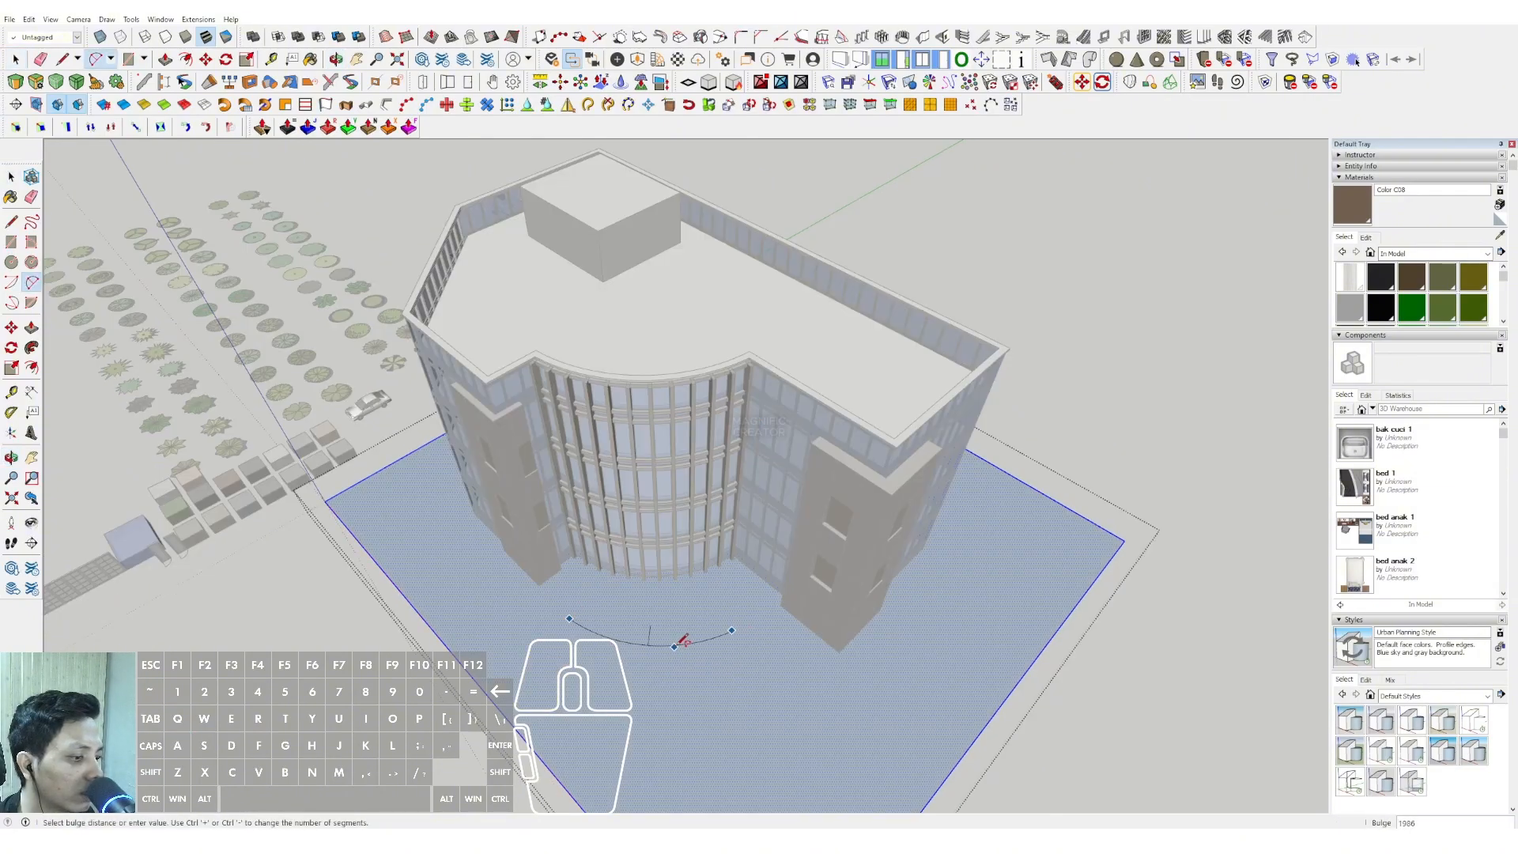
pyautogui.press('space')
pyautogui.scroll(2, 684, 643)
pyautogui.click(699, 641)
pyautogui.press('f')
pyautogui.click(717, 637)
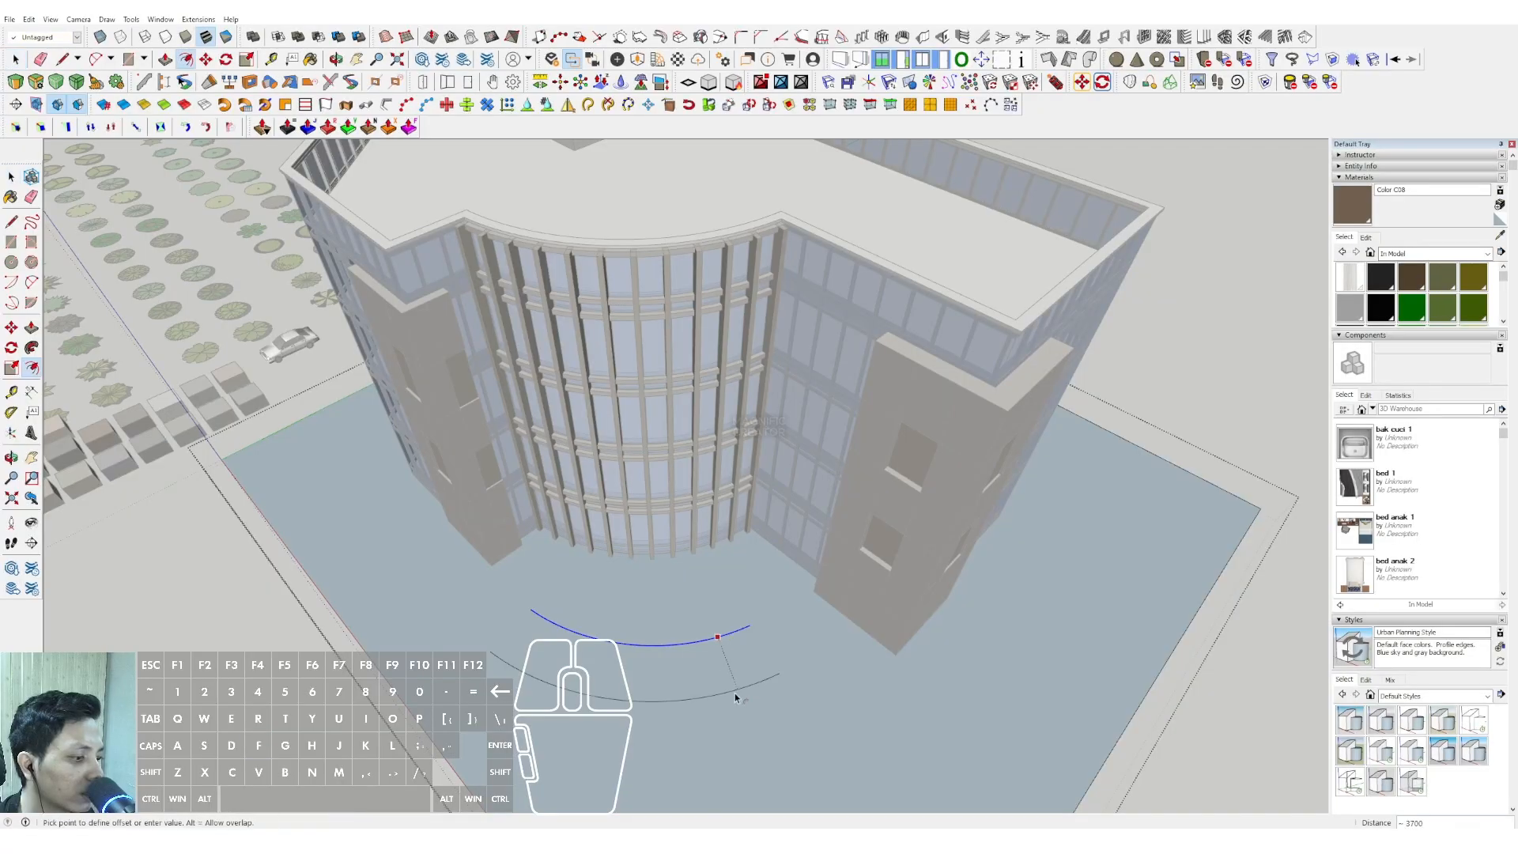
pyautogui.click(747, 720)
pyautogui.press('space')
# Connect the ends of the two arcs with straight lines to close the curved band
pyautogui.press('l')
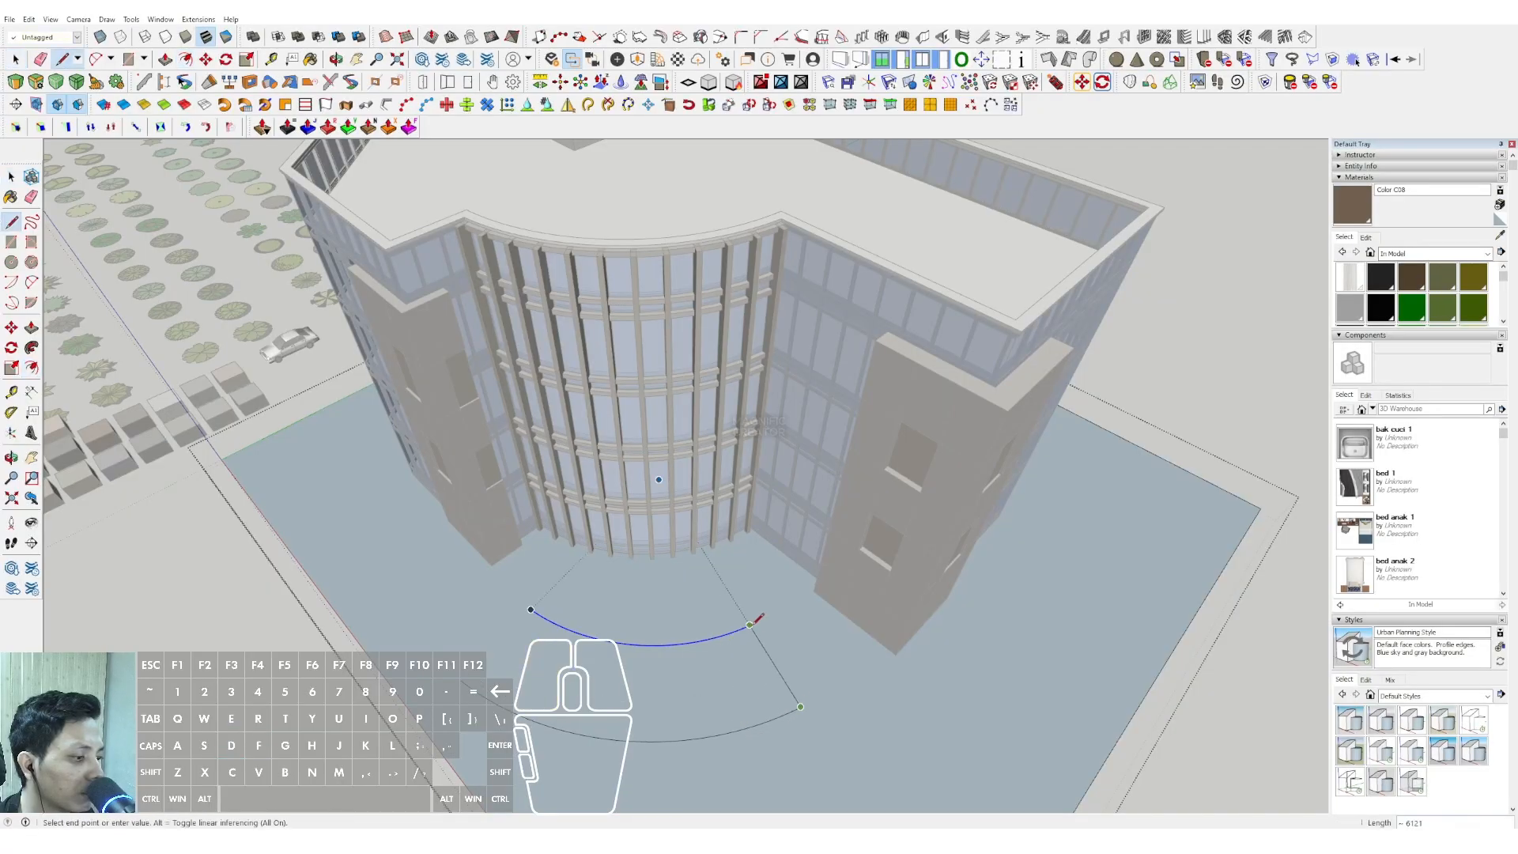
pyautogui.click(749, 624)
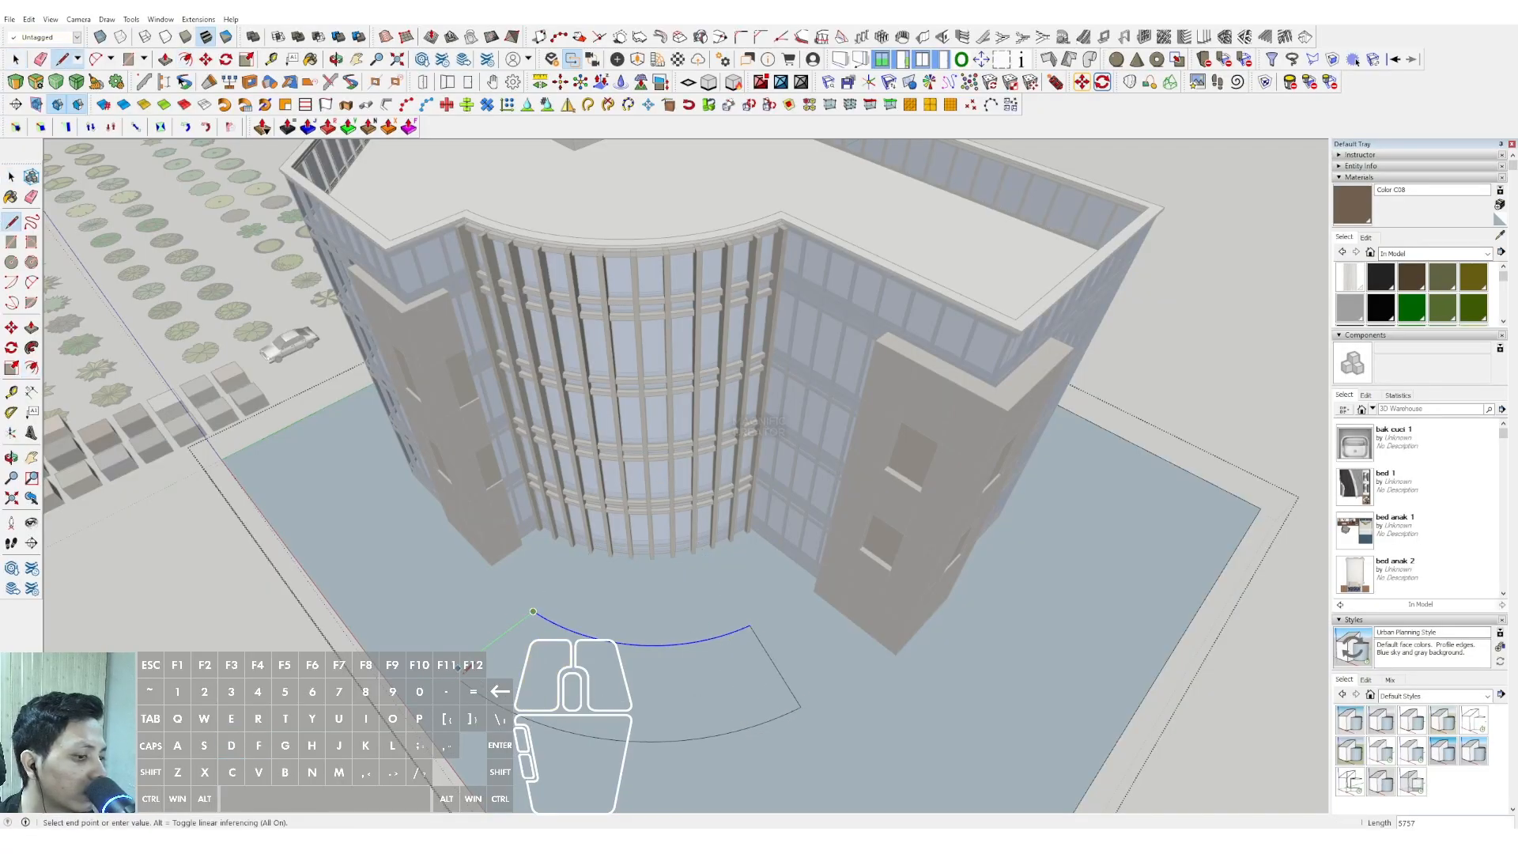
pyautogui.scroll(-2, 593, 642)
pyautogui.scroll(2, 599, 629)
pyautogui.press('e')
pyautogui.press('space')
# Draw two radial lines across the curved band, one on each side of its centre
pyautogui.press('l')
pyautogui.click(602, 614)
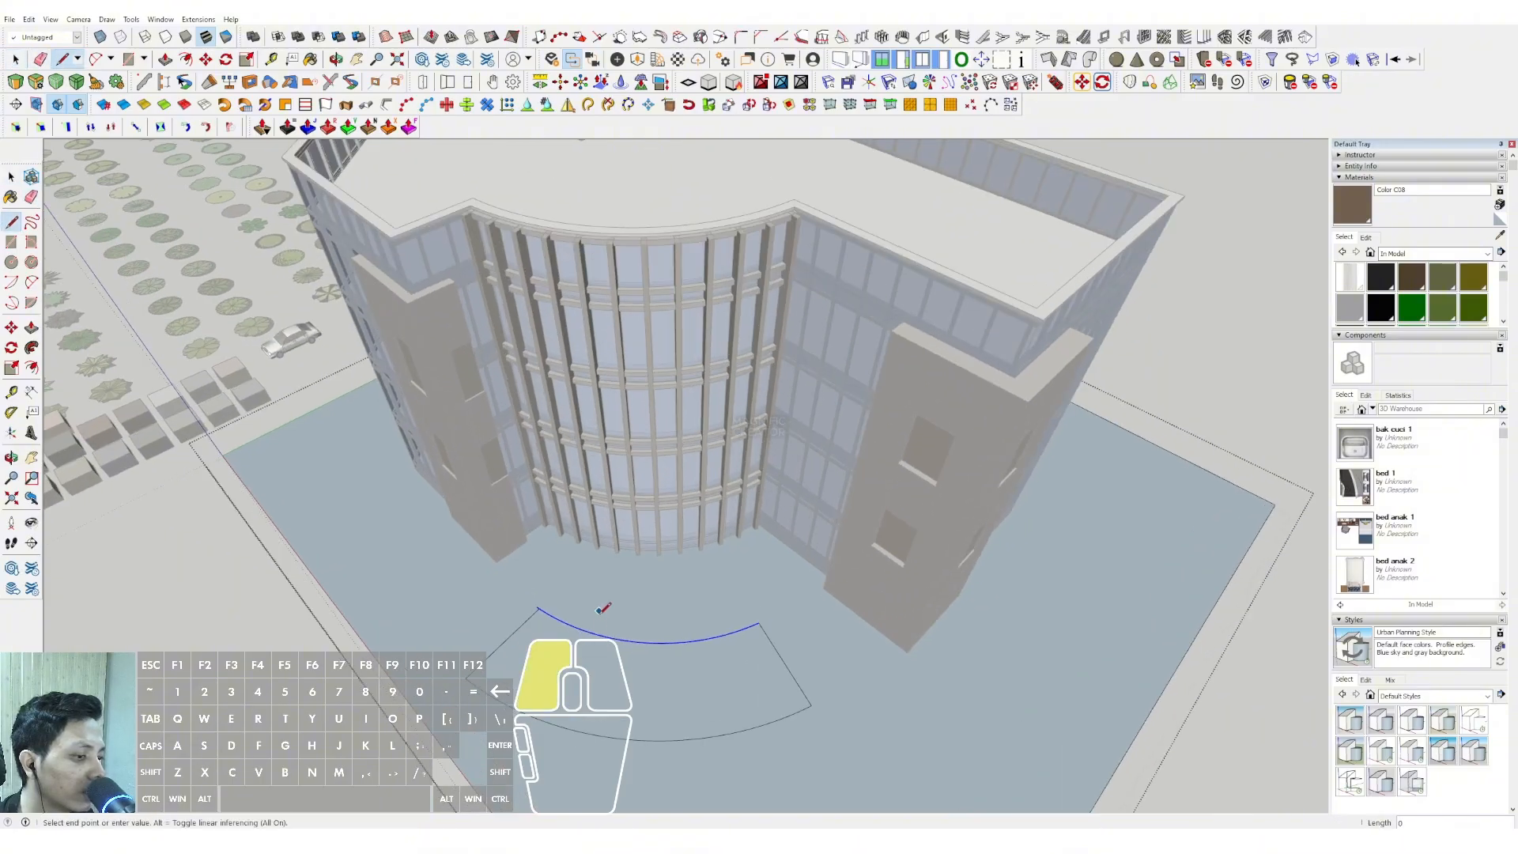
pyautogui.moveTo(581, 701); pyautogui.dragTo(579, 670, button='middle')
pyautogui.press('space')
pyautogui.press('l')
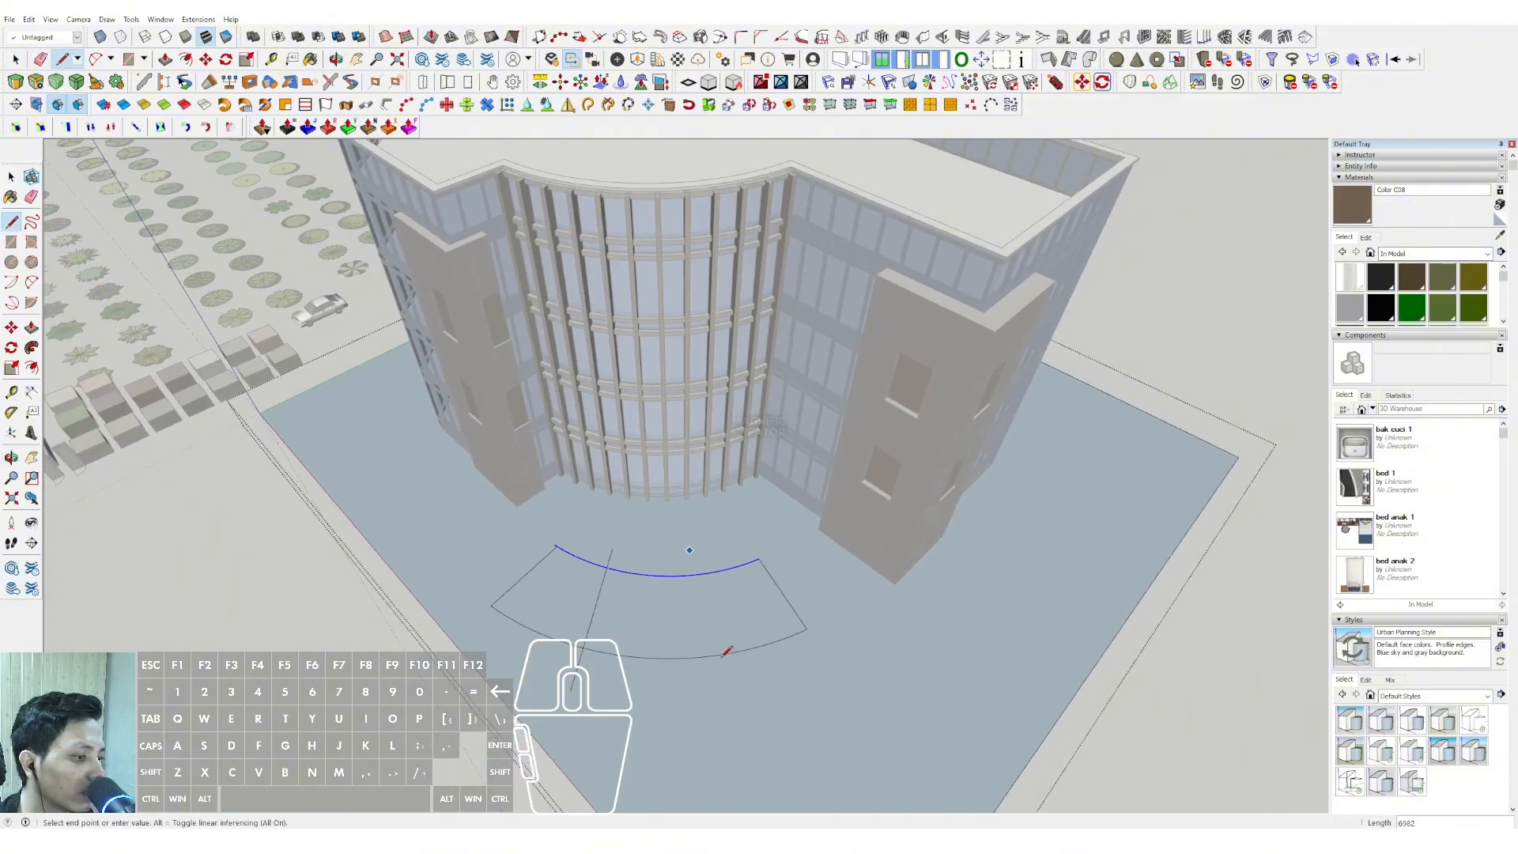
pyautogui.click(723, 692)
pyautogui.press('space')
pyautogui.scroll(2, 635, 578)
# Draw two more radial lines closer together across the middle of the curved band
pyautogui.press('d')
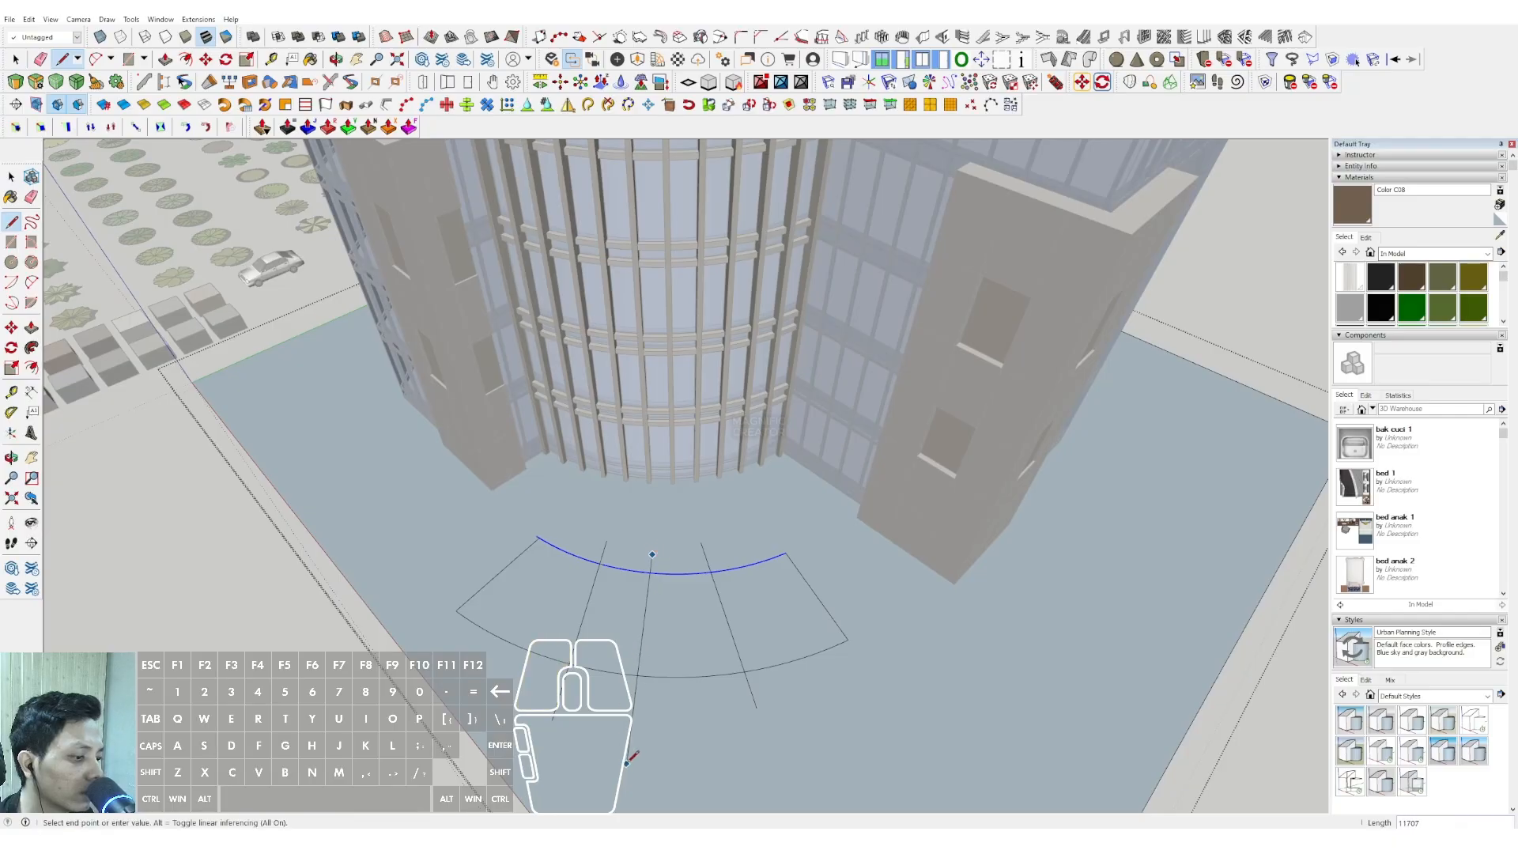
pyautogui.click(629, 725)
pyautogui.press('space')
pyautogui.press('d')
pyautogui.click(671, 556)
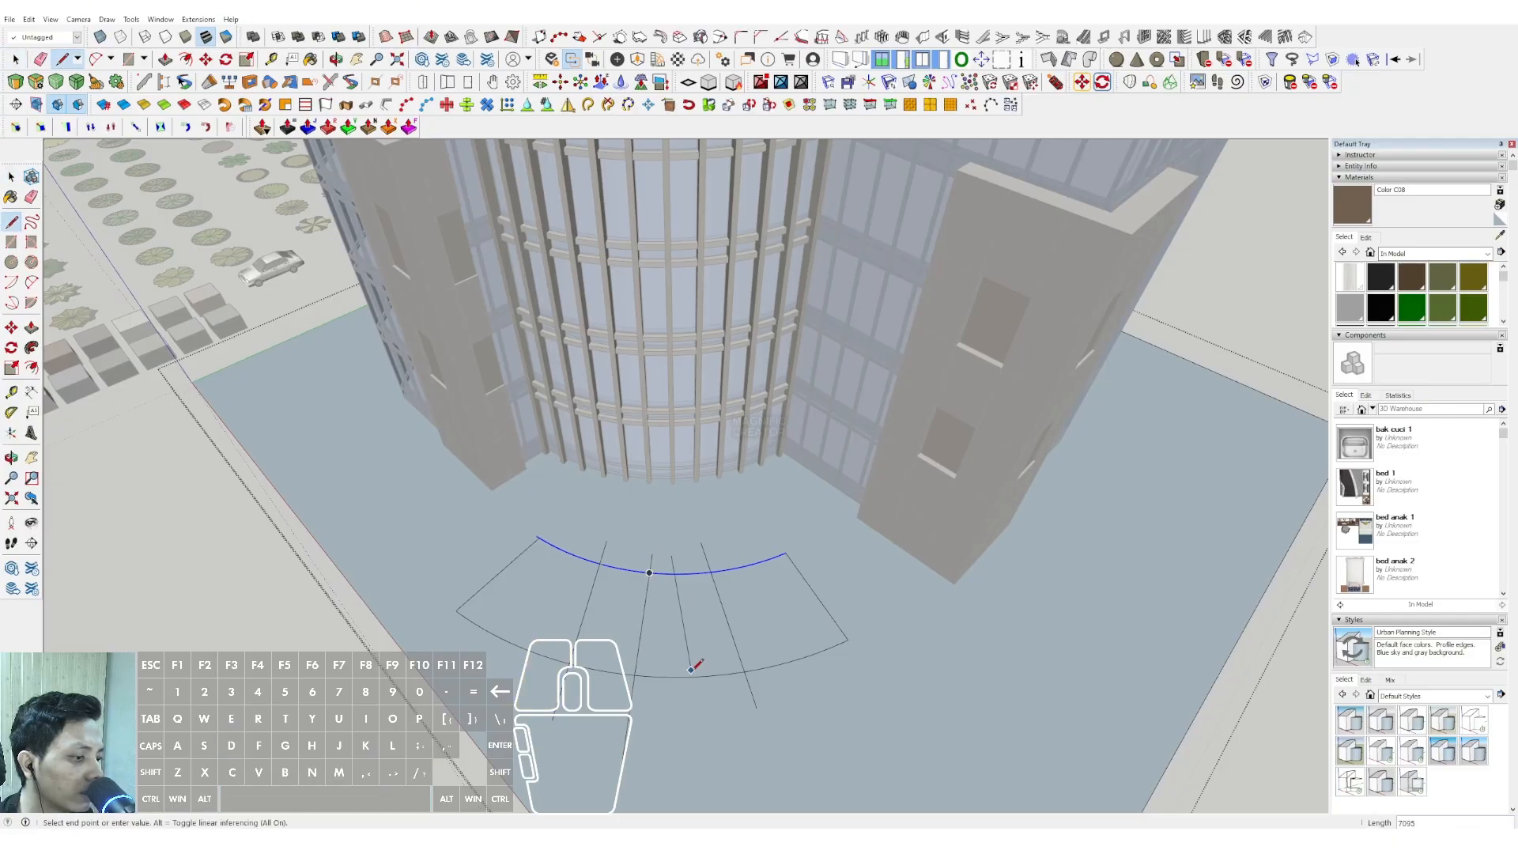
pyautogui.click(699, 723)
pyautogui.press('space')
# Erase the arc segments between the beds and the overhanging line ends, leaving three separate planting beds
pyautogui.press('e')
pyautogui.click(621, 567)
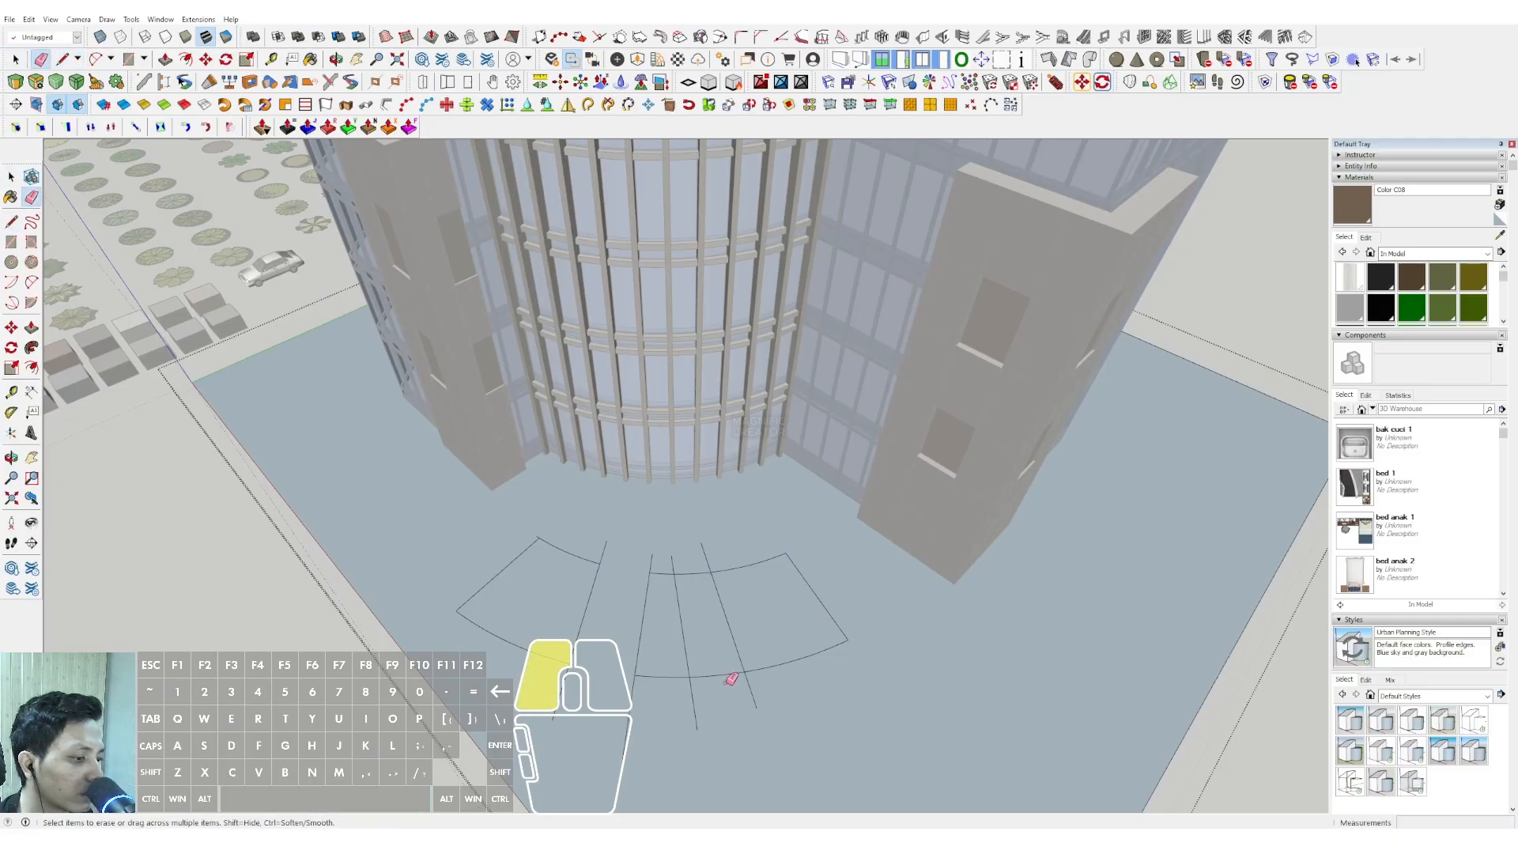
pyautogui.moveTo(699, 566); pyautogui.dragTo(661, 559)
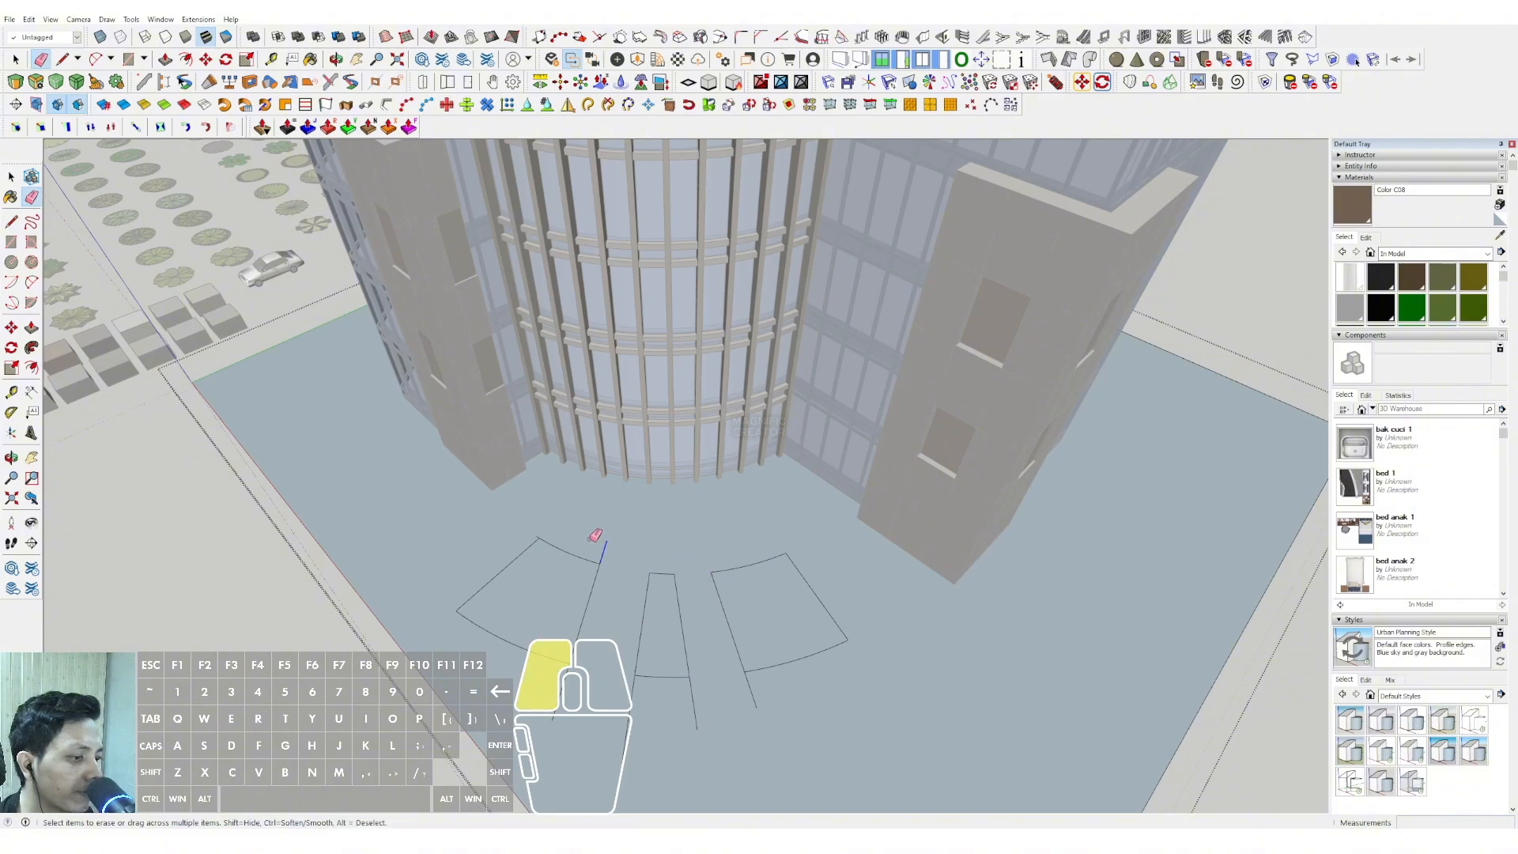
pyautogui.click(553, 714)
pyautogui.moveTo(623, 703); pyautogui.dragTo(703, 700)
pyautogui.click(750, 692)
pyautogui.press('space')
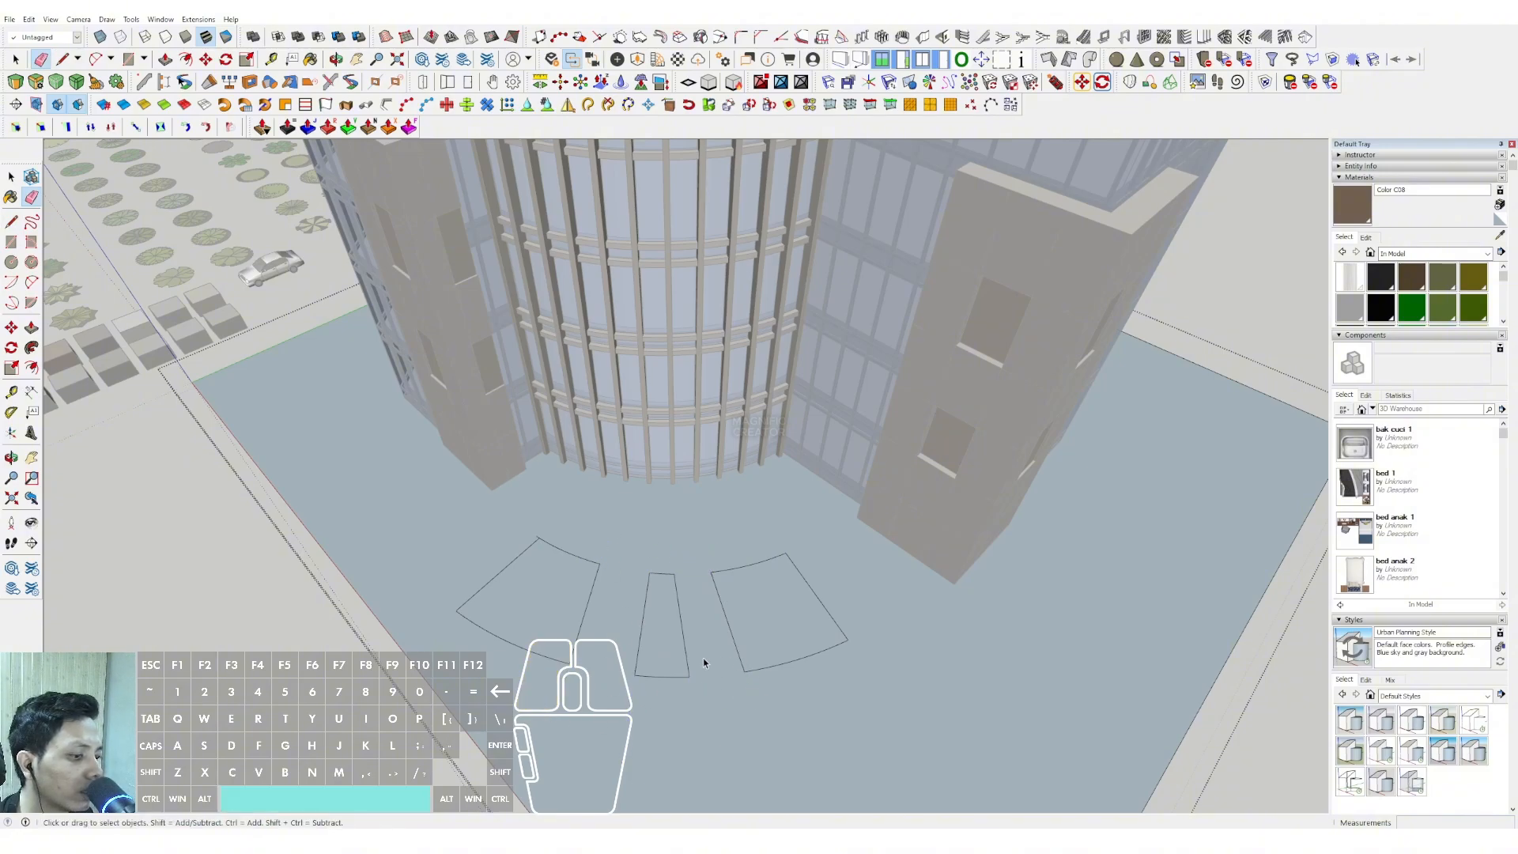
# Paint the three planting beds with Vegetation Grass from the Landscaping, Fencing and Vegetation materials
pyautogui.scroll(-2, 702, 656)
pyautogui.moveTo(689, 649); pyautogui.dragTo(694, 593, button='middle')
pyautogui.click(1488, 254)
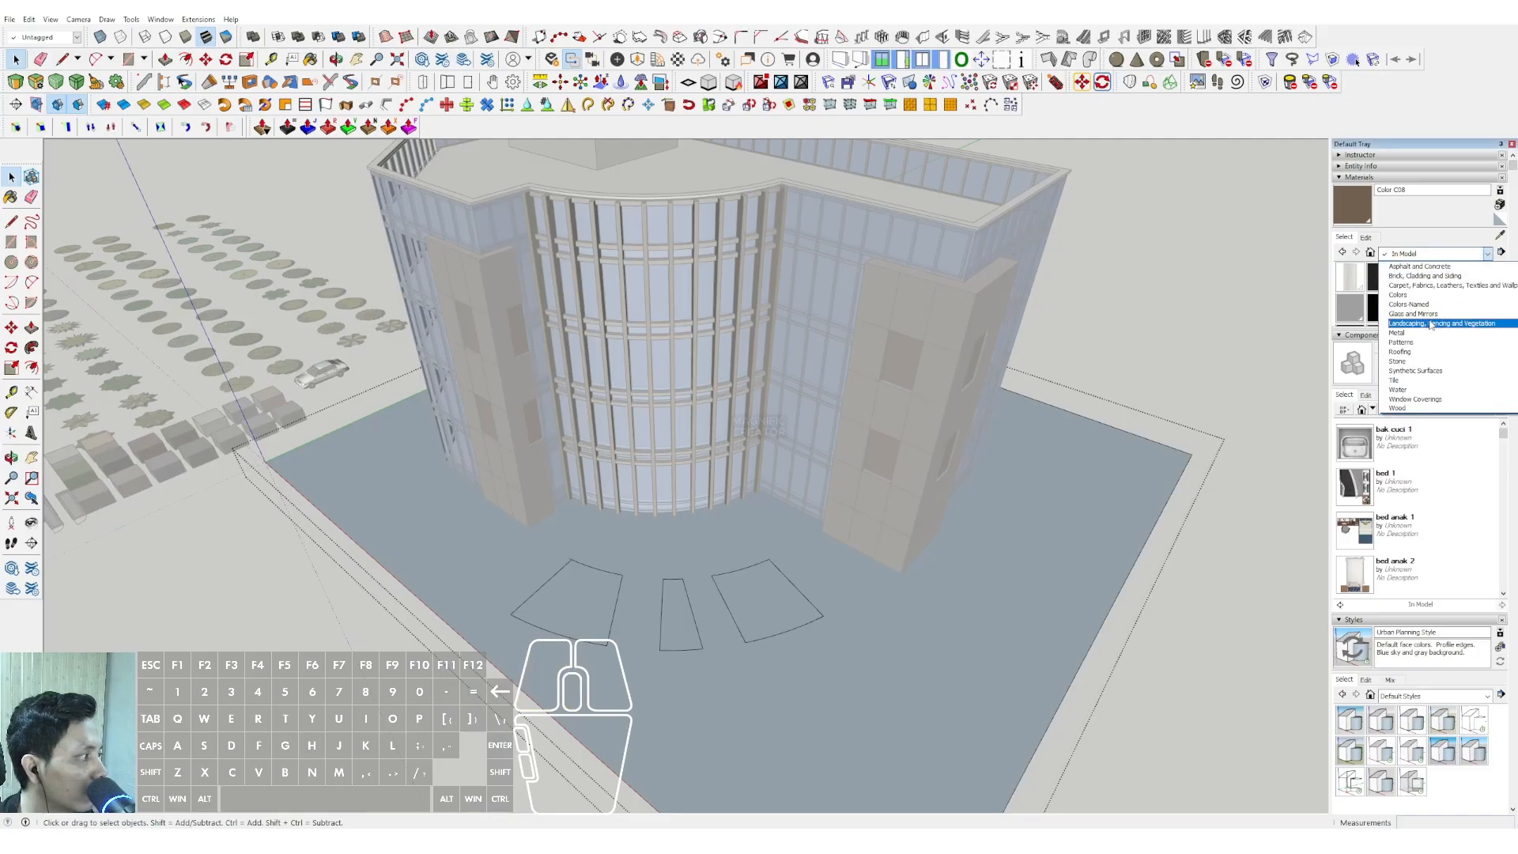
pyautogui.click(1412, 324)
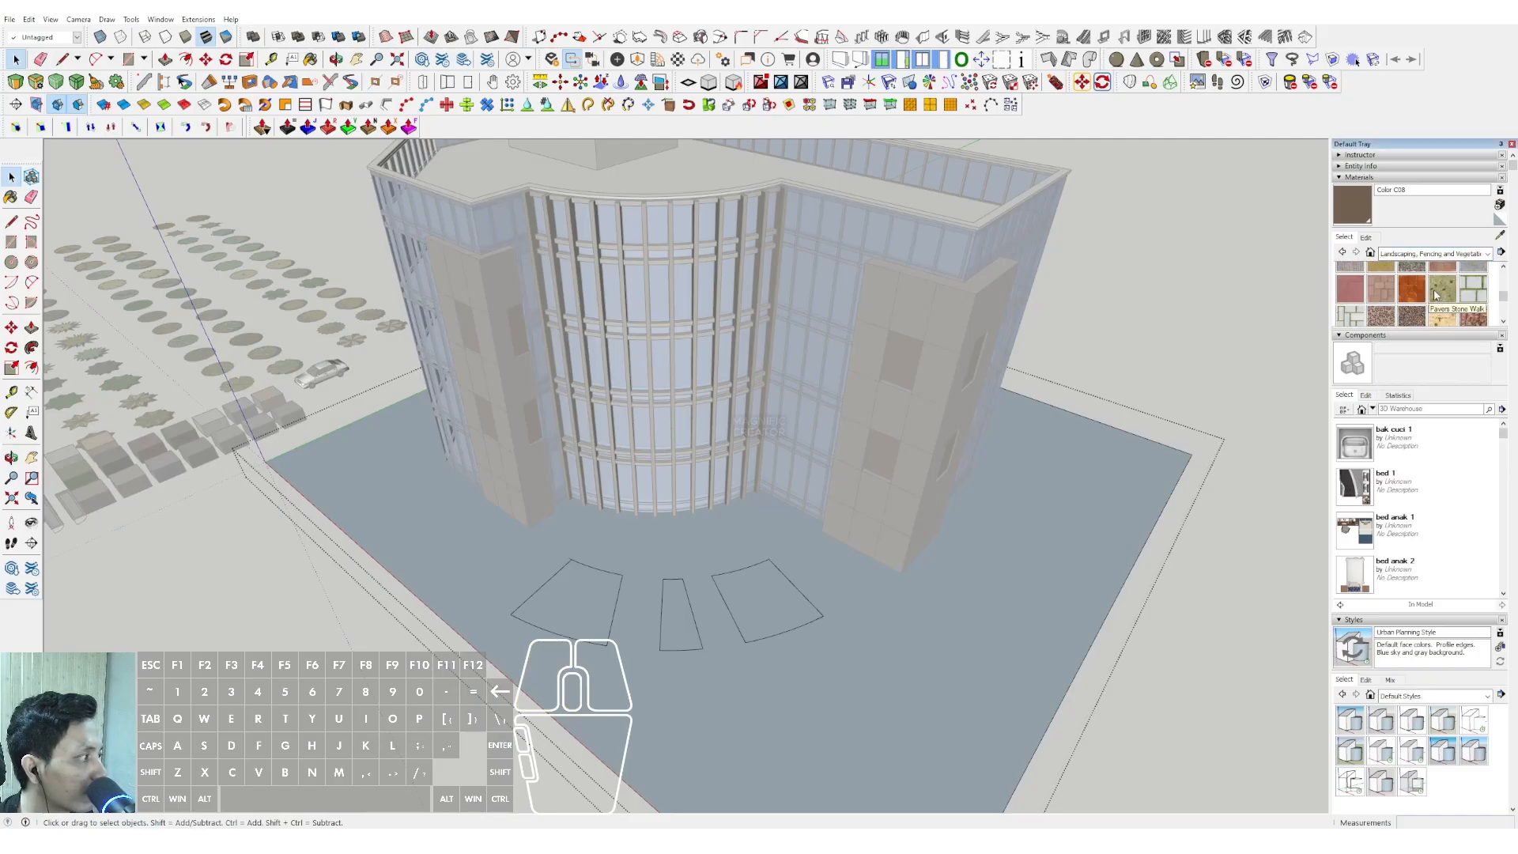
pyautogui.scroll(-5, 1432, 297)
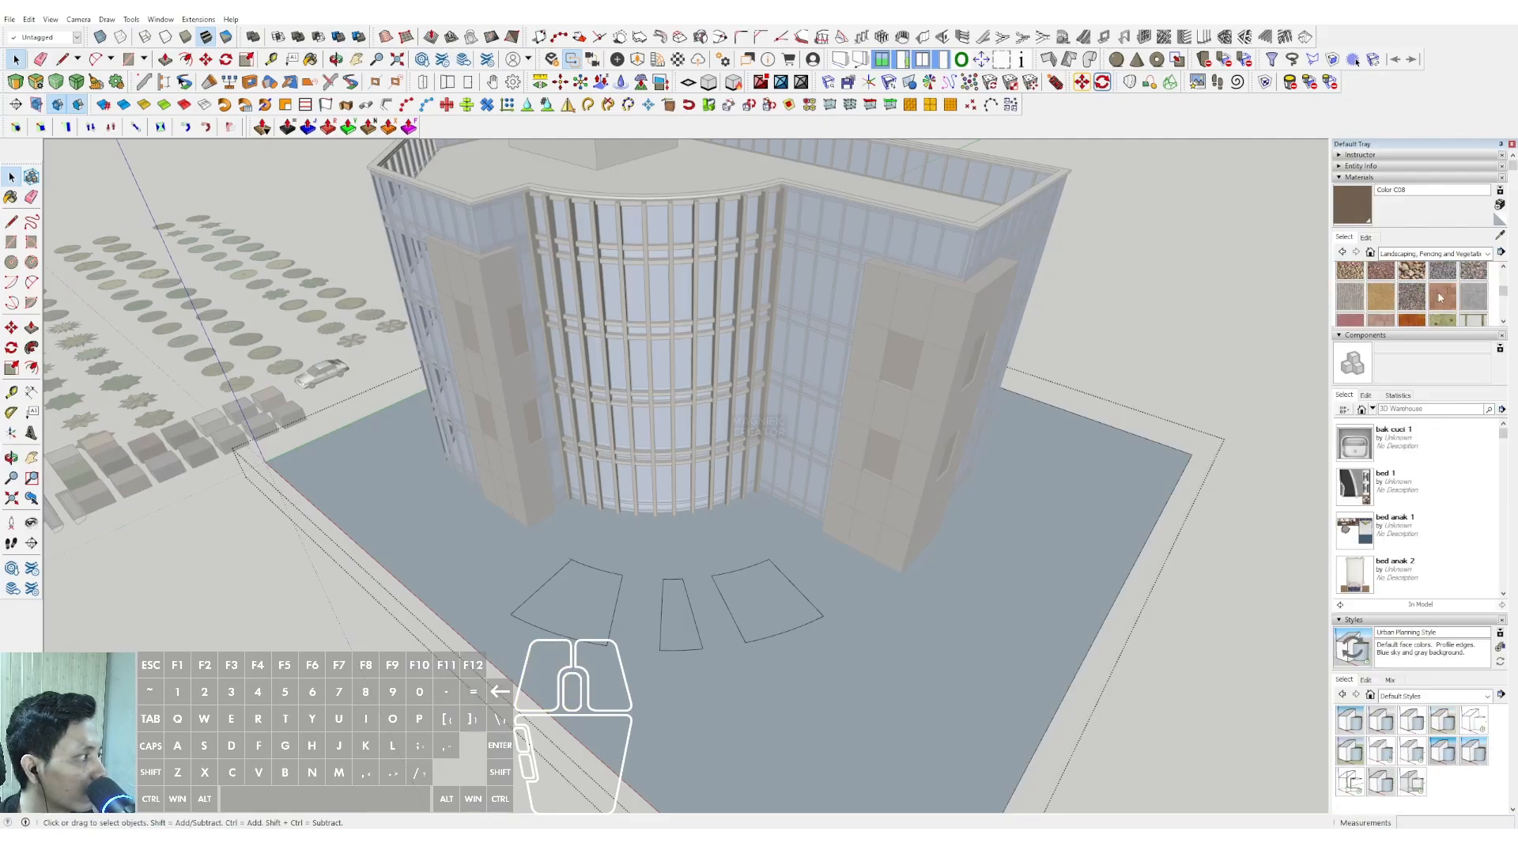
pyautogui.click(1440, 313)
pyautogui.click(596, 597)
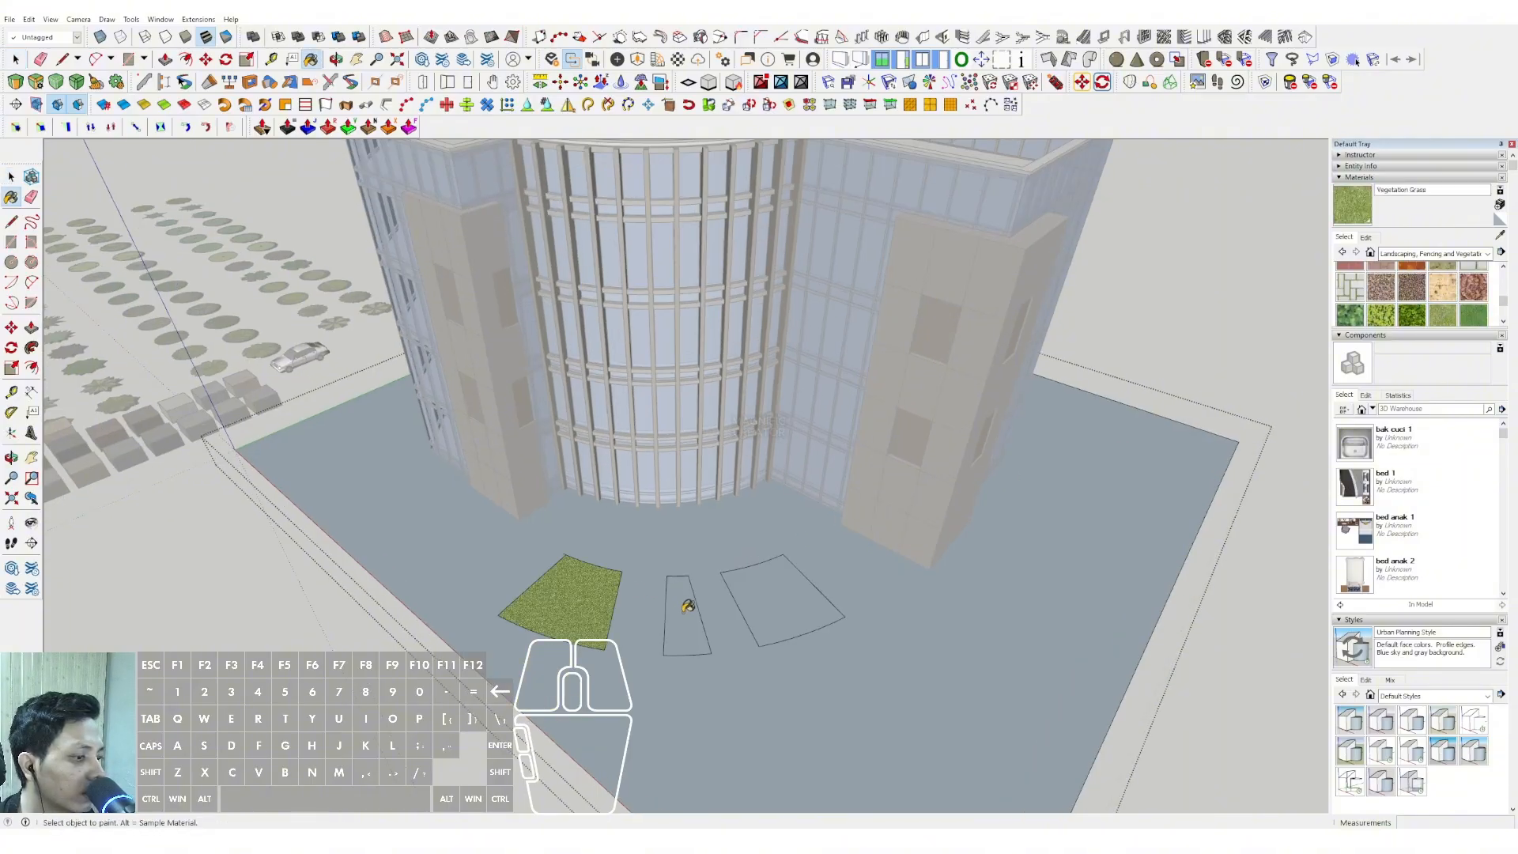
pyautogui.click(685, 608)
pyautogui.click(758, 583)
# Draw a rectangular bed on the ground beside the larger corner volume and paint it with Vegetation Grass
pyautogui.moveTo(759, 583)
pyautogui.mouseDown(button='middle')
pyautogui.moveTo(704, 582)
pyautogui.moveTo(936, 570)
pyautogui.mouseUp(button='middle')
pyautogui.press('r')
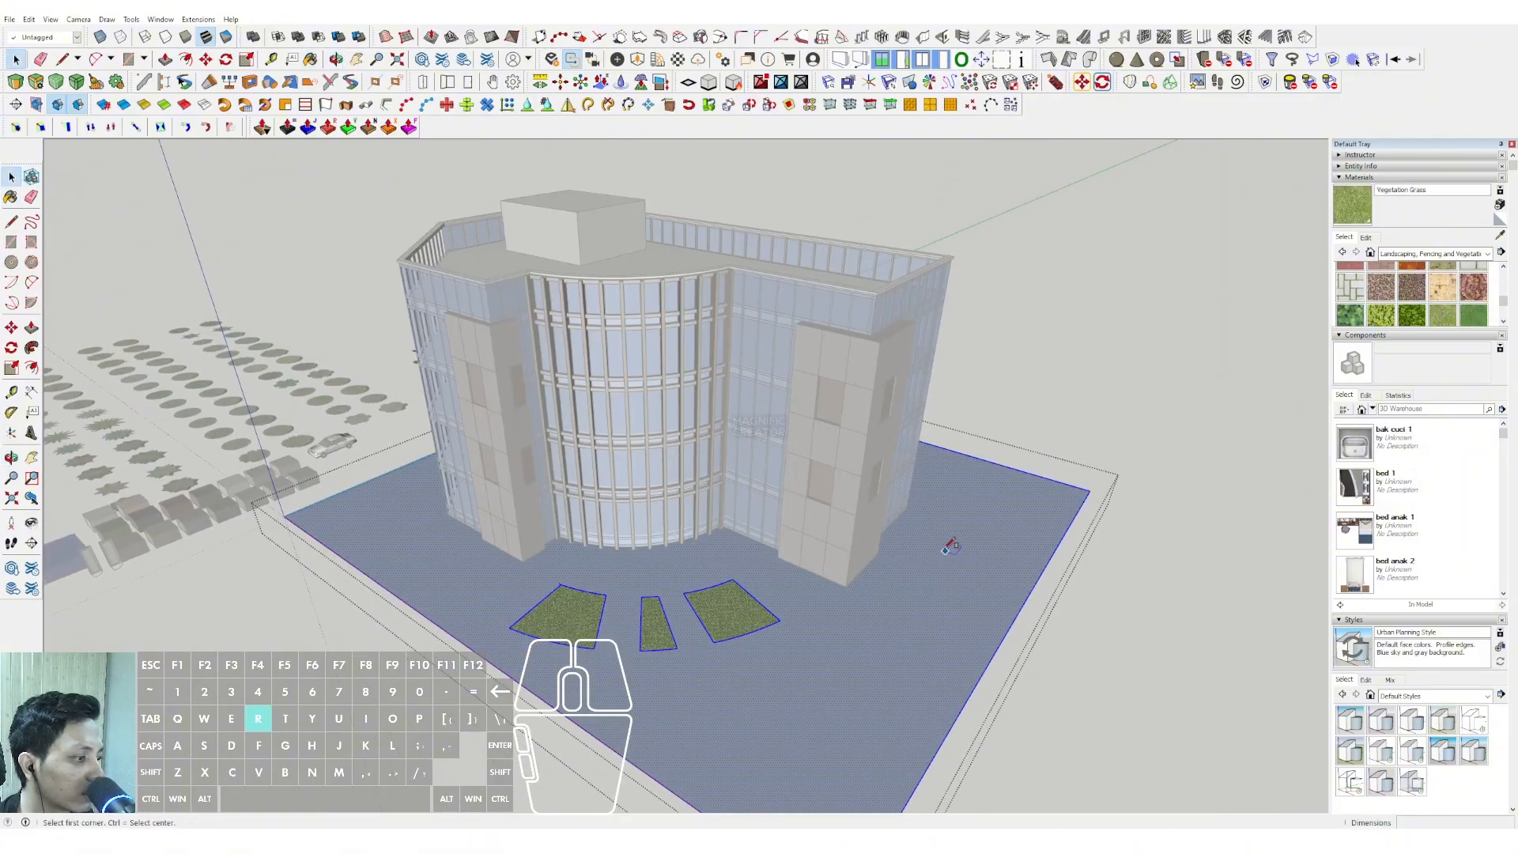
pyautogui.click(937, 544)
pyautogui.press('space')
pyautogui.click(939, 560)
pyautogui.press('b')
pyautogui.click(938, 562)
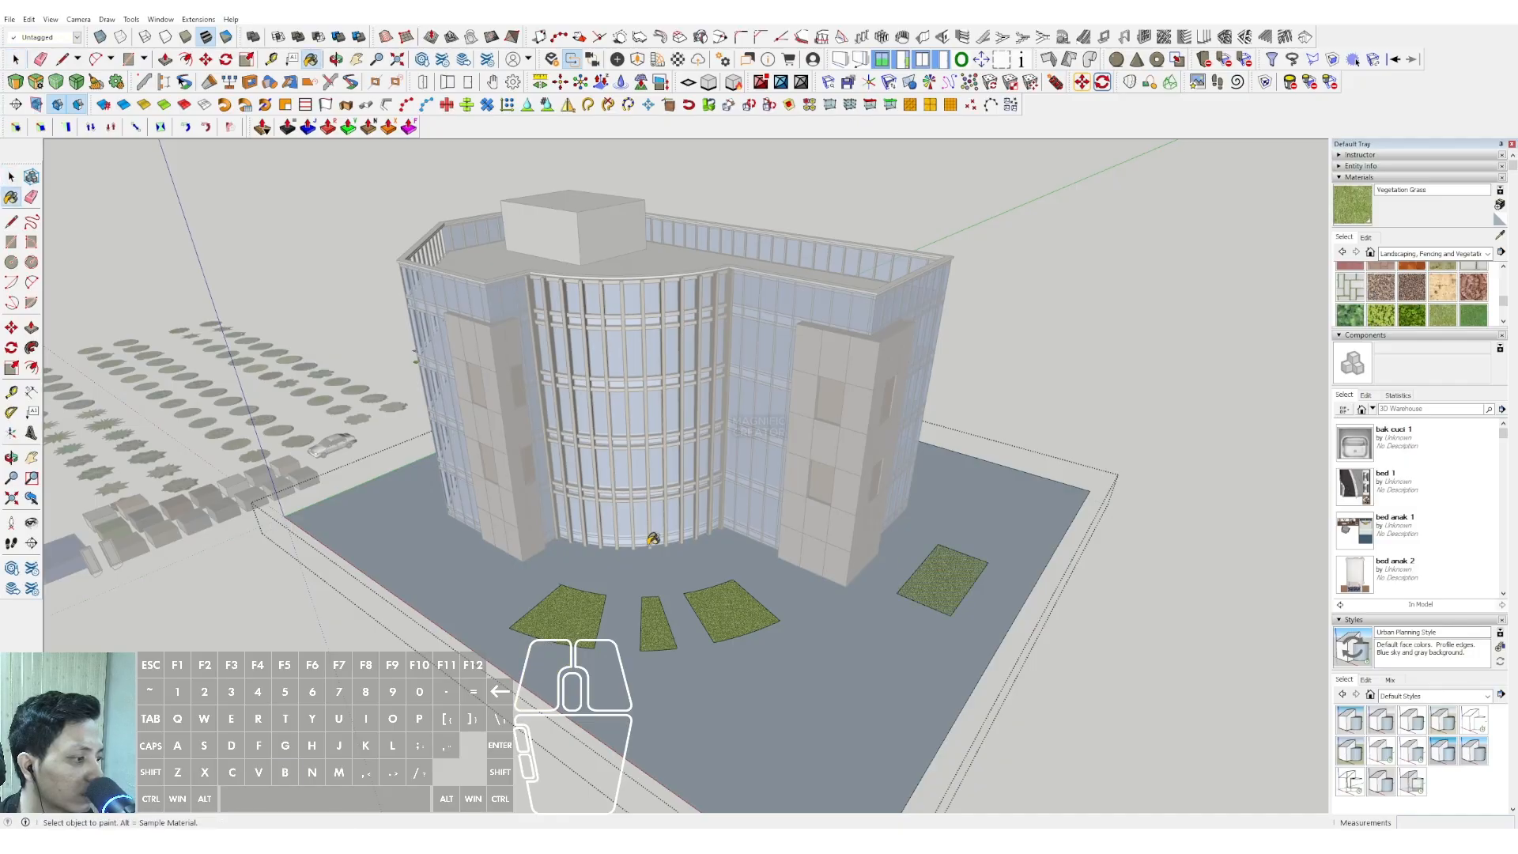
pyautogui.press('space')
# Add a long rectangular bed in front of the narrower corner volume, paint it with Vegetation Grass, and leave the ground group
pyautogui.keyDown('shift'); pyautogui.moveTo(394, 551); pyautogui.dragTo(487, 544, button='middle'); pyautogui.keyUp('shift')
pyautogui.press('space')
pyautogui.click(531, 555)
pyautogui.press('b')
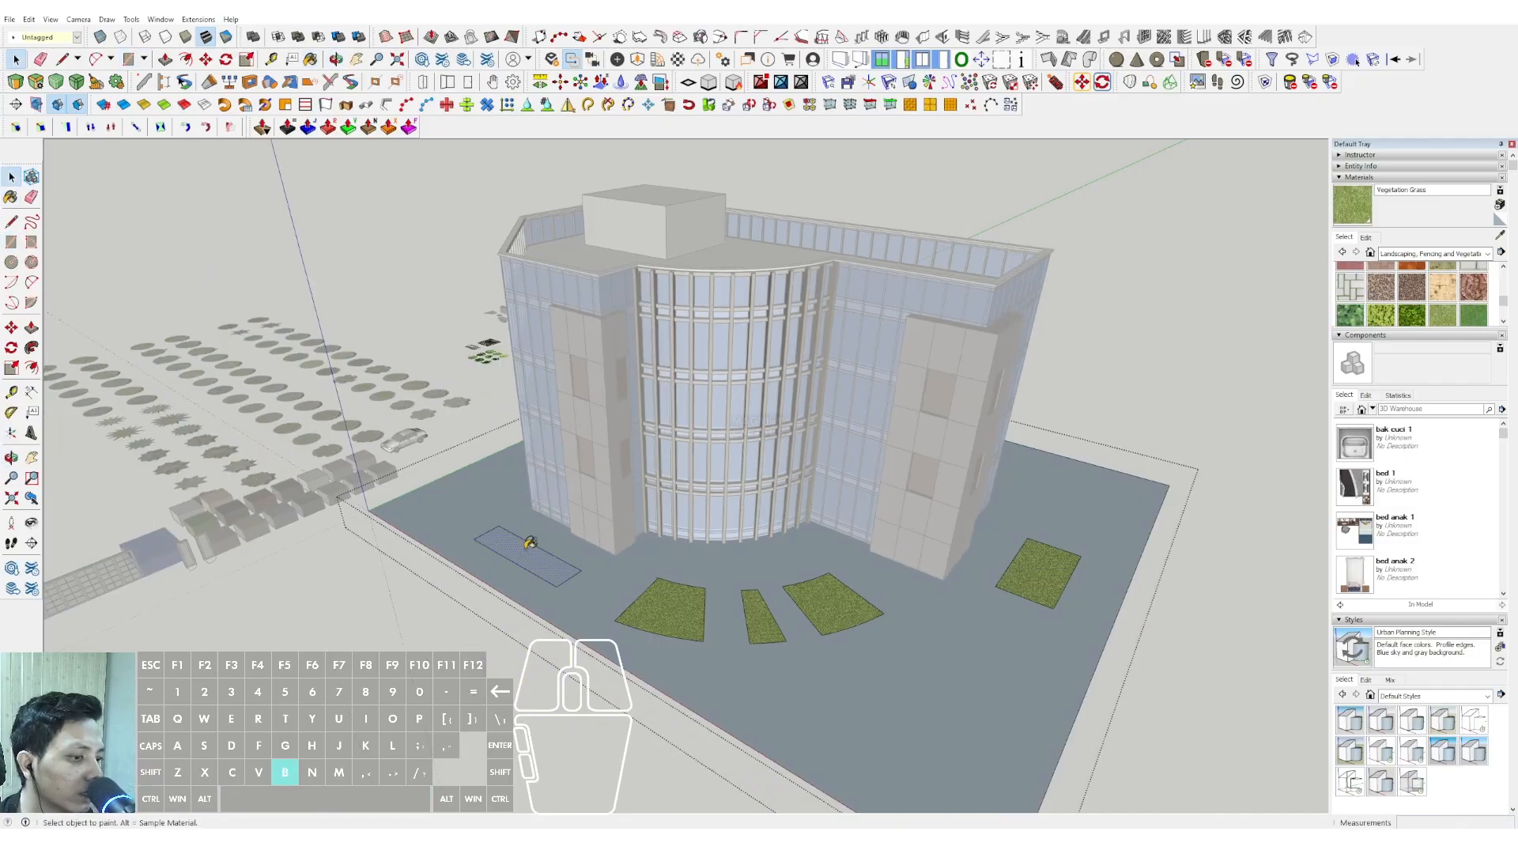
pyautogui.click(530, 549)
pyautogui.press('space')
pyautogui.scroll(-4, 527, 547)
pyautogui.click(1084, 382)
# Sample the grey stone Material4 from the sample blocks beside the building and paint the ground plane with it
pyautogui.moveTo(678, 589); pyautogui.dragTo(773, 534, button='middle')
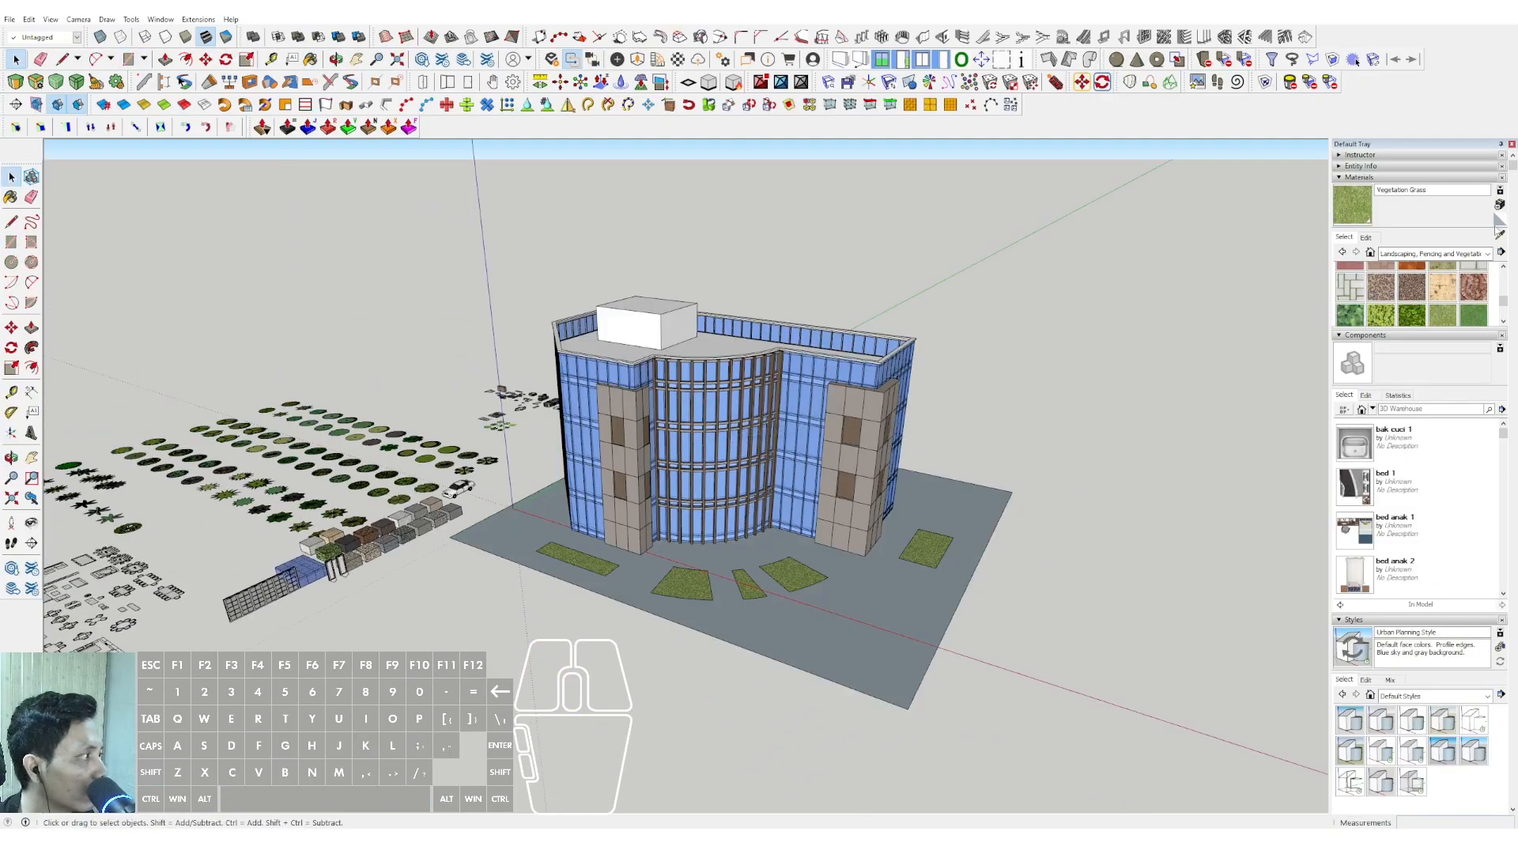
pyautogui.scroll(8, 578, 507)
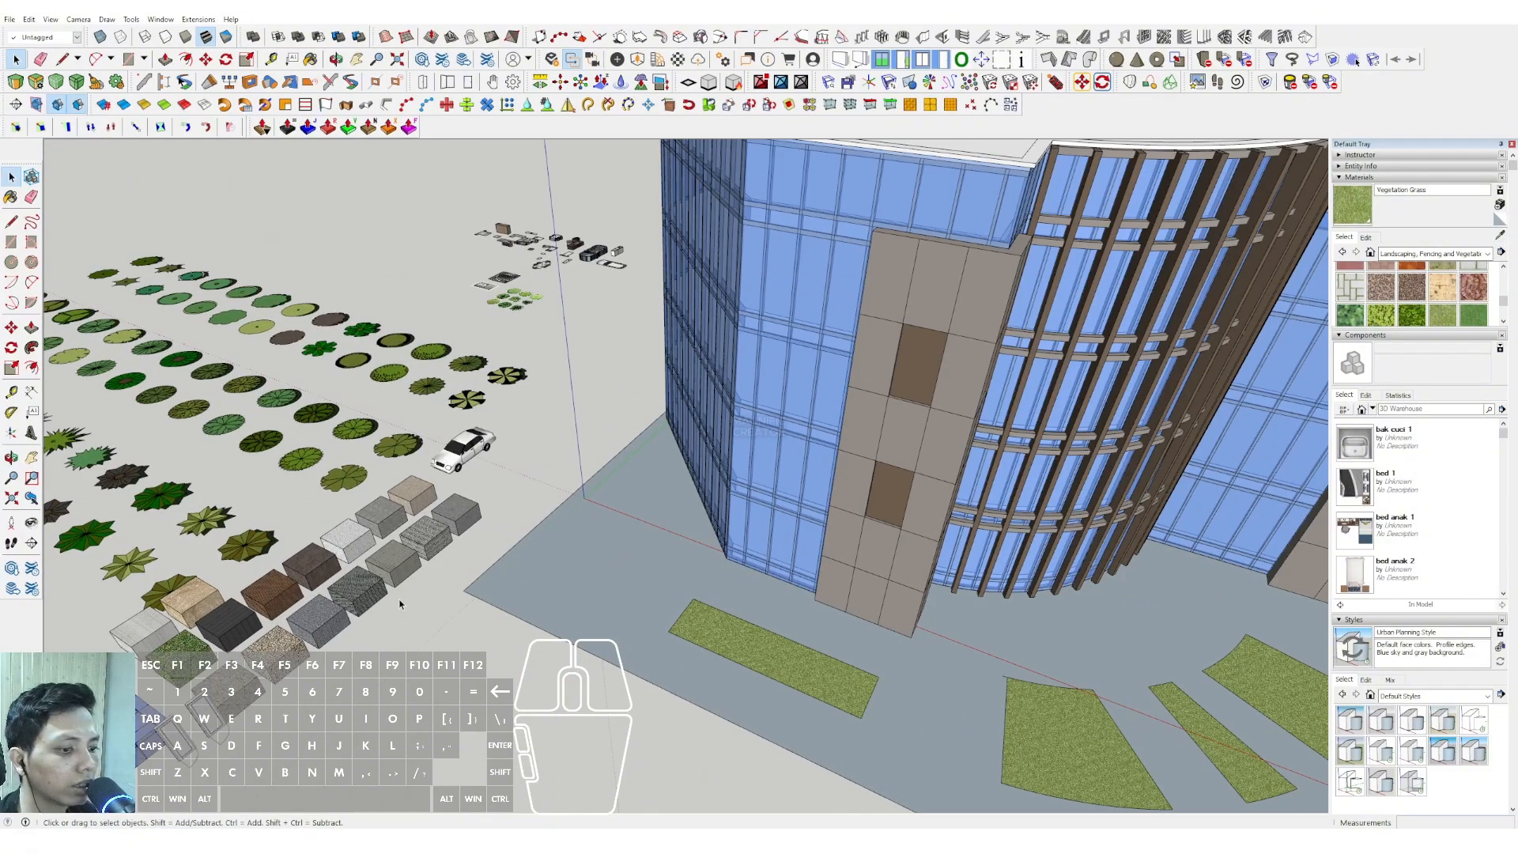
pyautogui.moveTo(399, 604); pyautogui.dragTo(1178, 376, button='middle')
pyautogui.click(1498, 235)
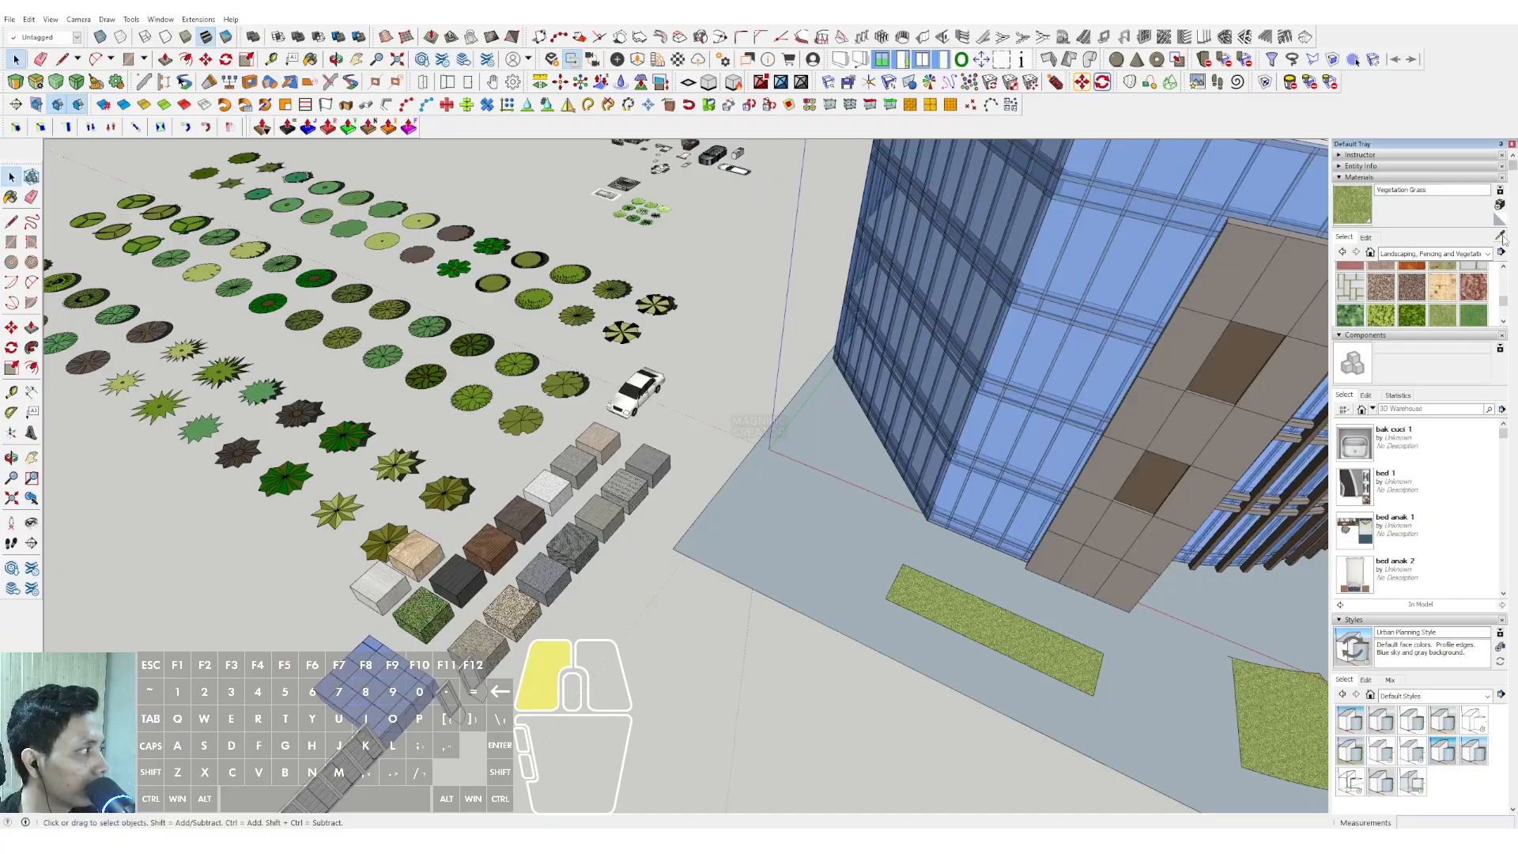
pyautogui.scroll(3, 589, 547)
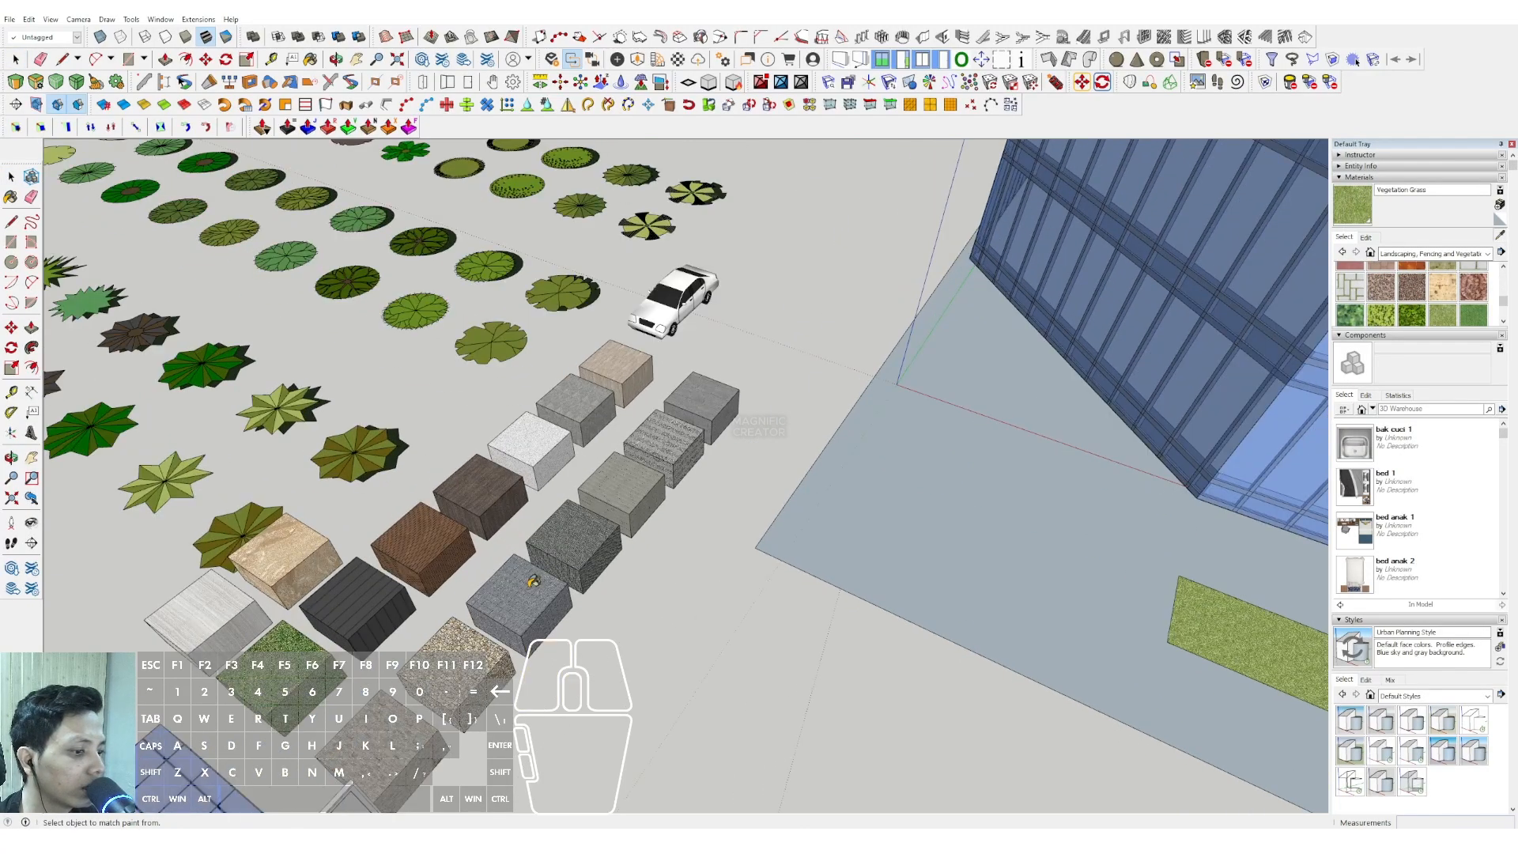
pyautogui.click(534, 581)
pyautogui.scroll(-3, 533, 581)
pyautogui.press('space')
pyautogui.click(799, 535)
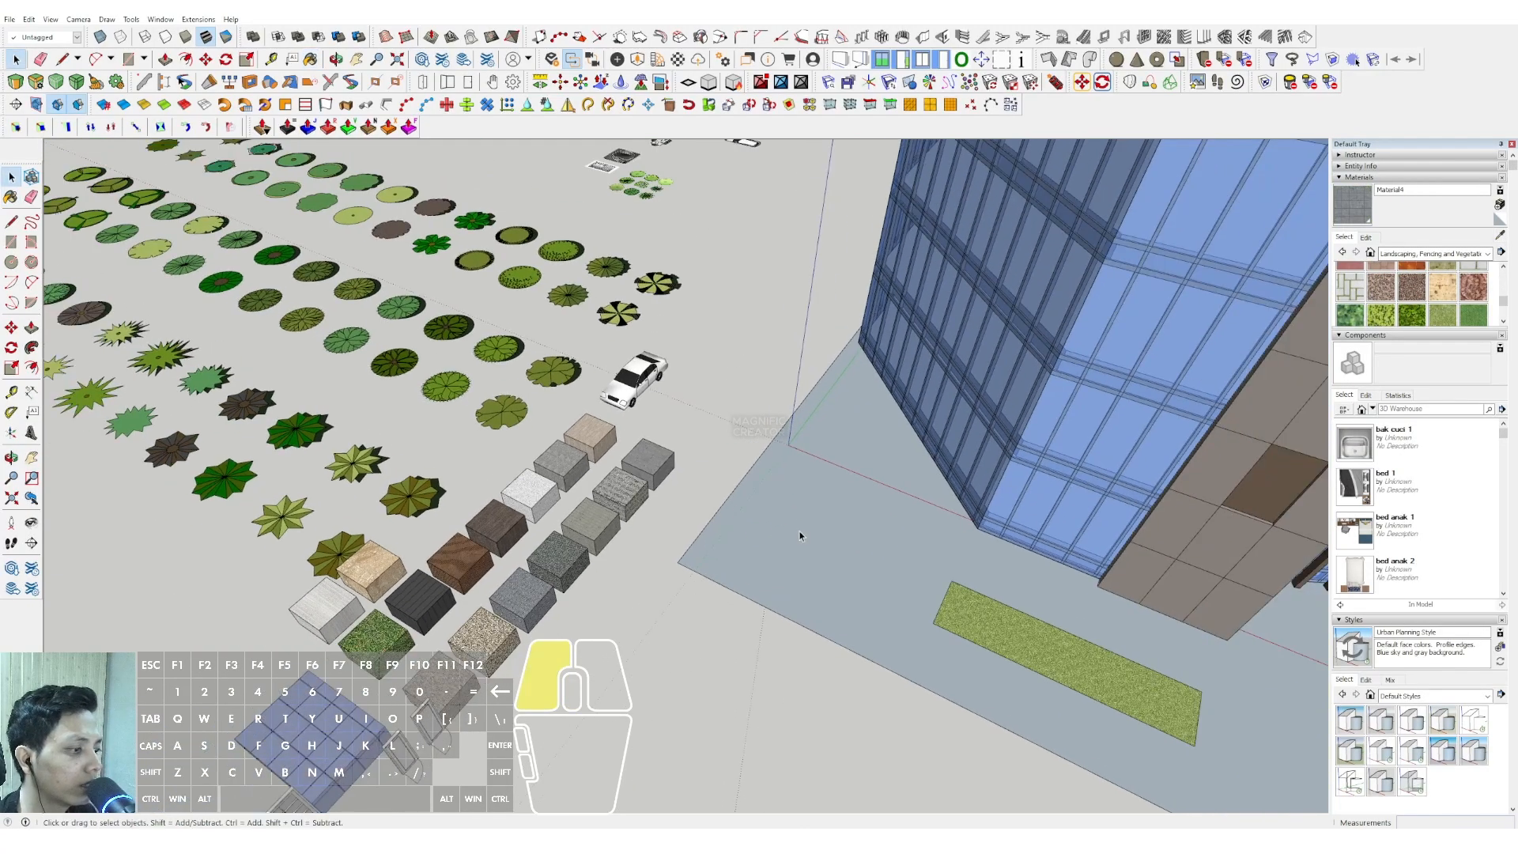
pyautogui.press('b')
pyautogui.click(823, 479)
pyautogui.press('space')
# Place a Tree 2D Deciduous from the Components Sampler on the curved row's grass bed nearest the narrower corner volume
pyautogui.moveTo(675, 664)
pyautogui.mouseDown(button='middle')
pyautogui.moveTo(612, 320)
pyautogui.moveTo(1185, 334)
pyautogui.mouseUp(button='middle')
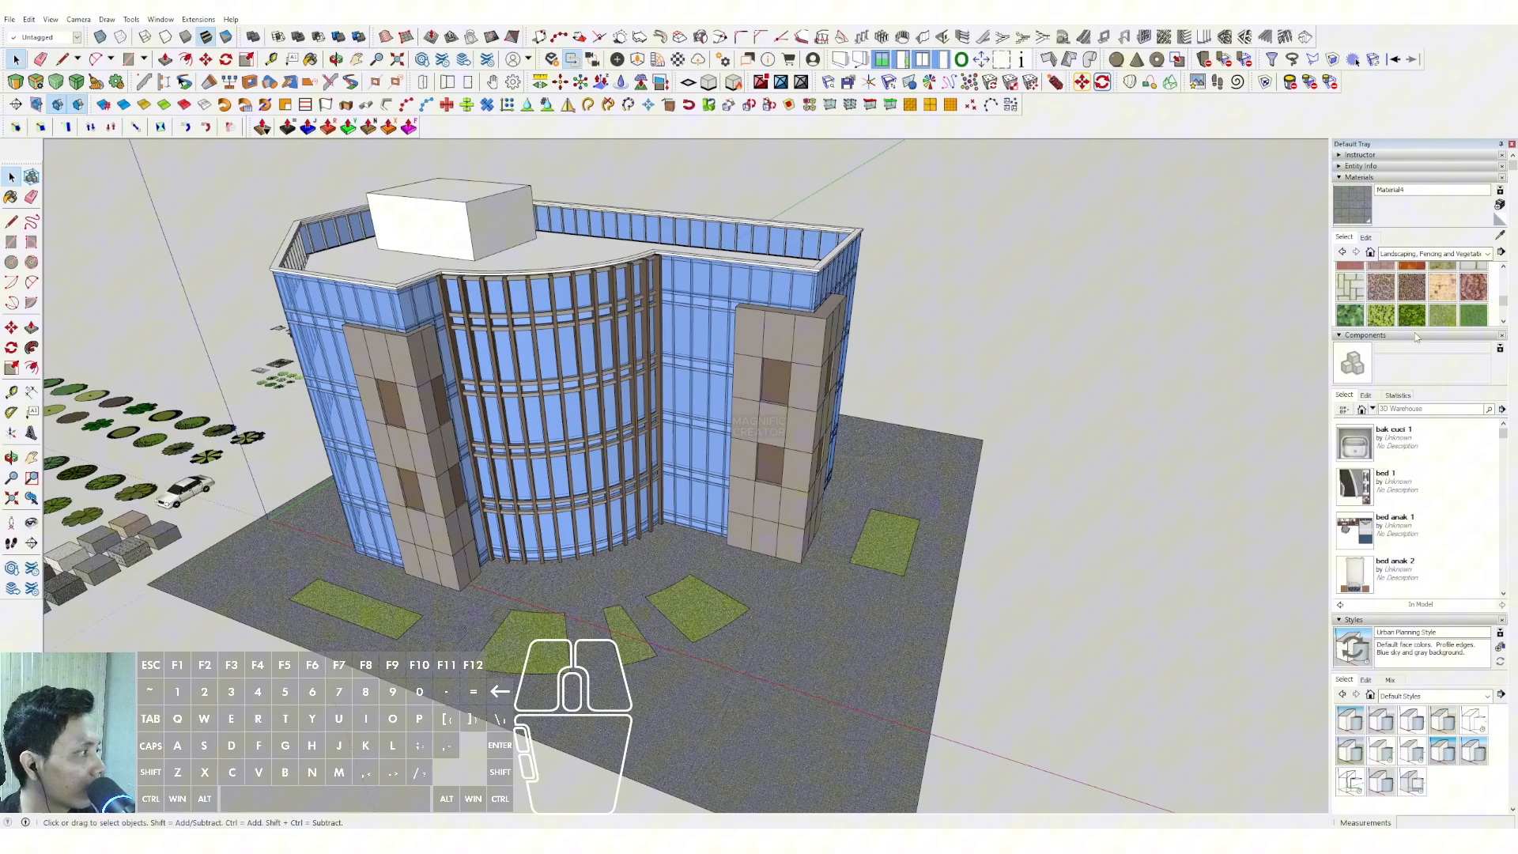
pyautogui.click(1373, 408)
pyautogui.click(1370, 447)
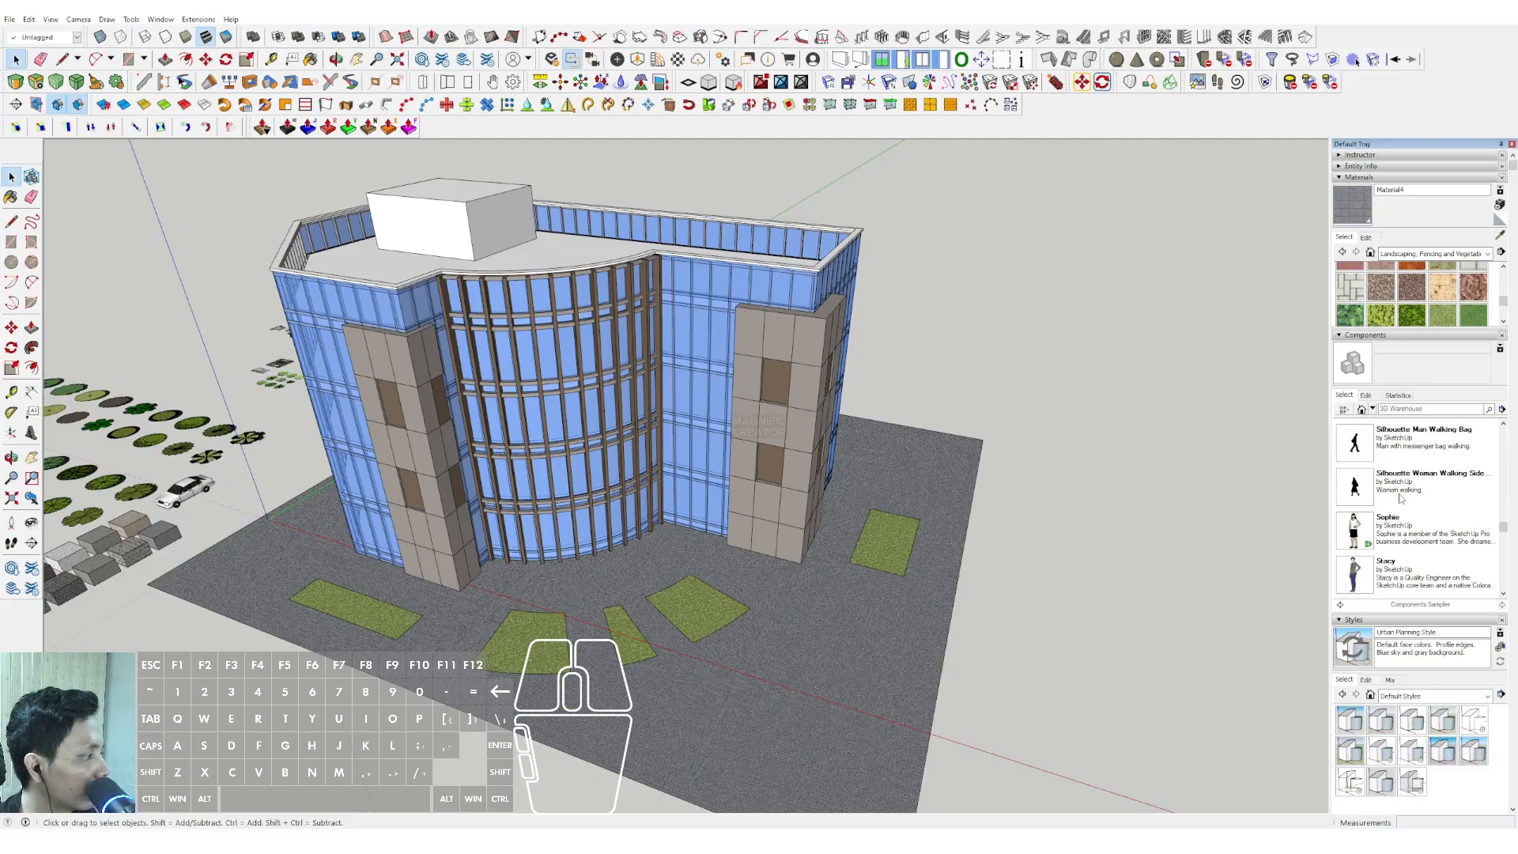
pyautogui.scroll(-3, 1399, 498)
pyautogui.click(1395, 486)
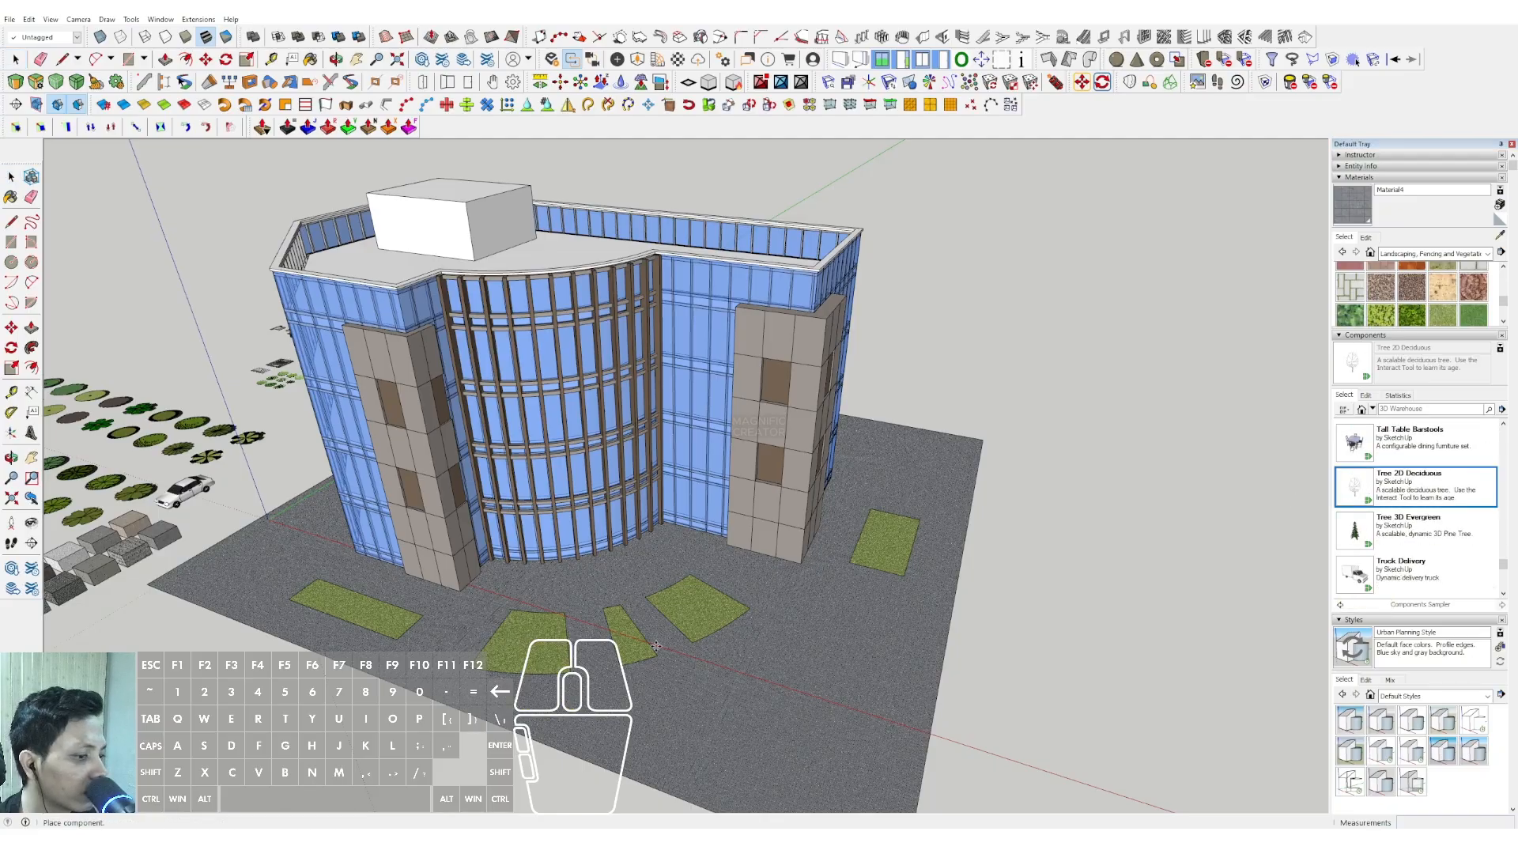
pyautogui.click(512, 637)
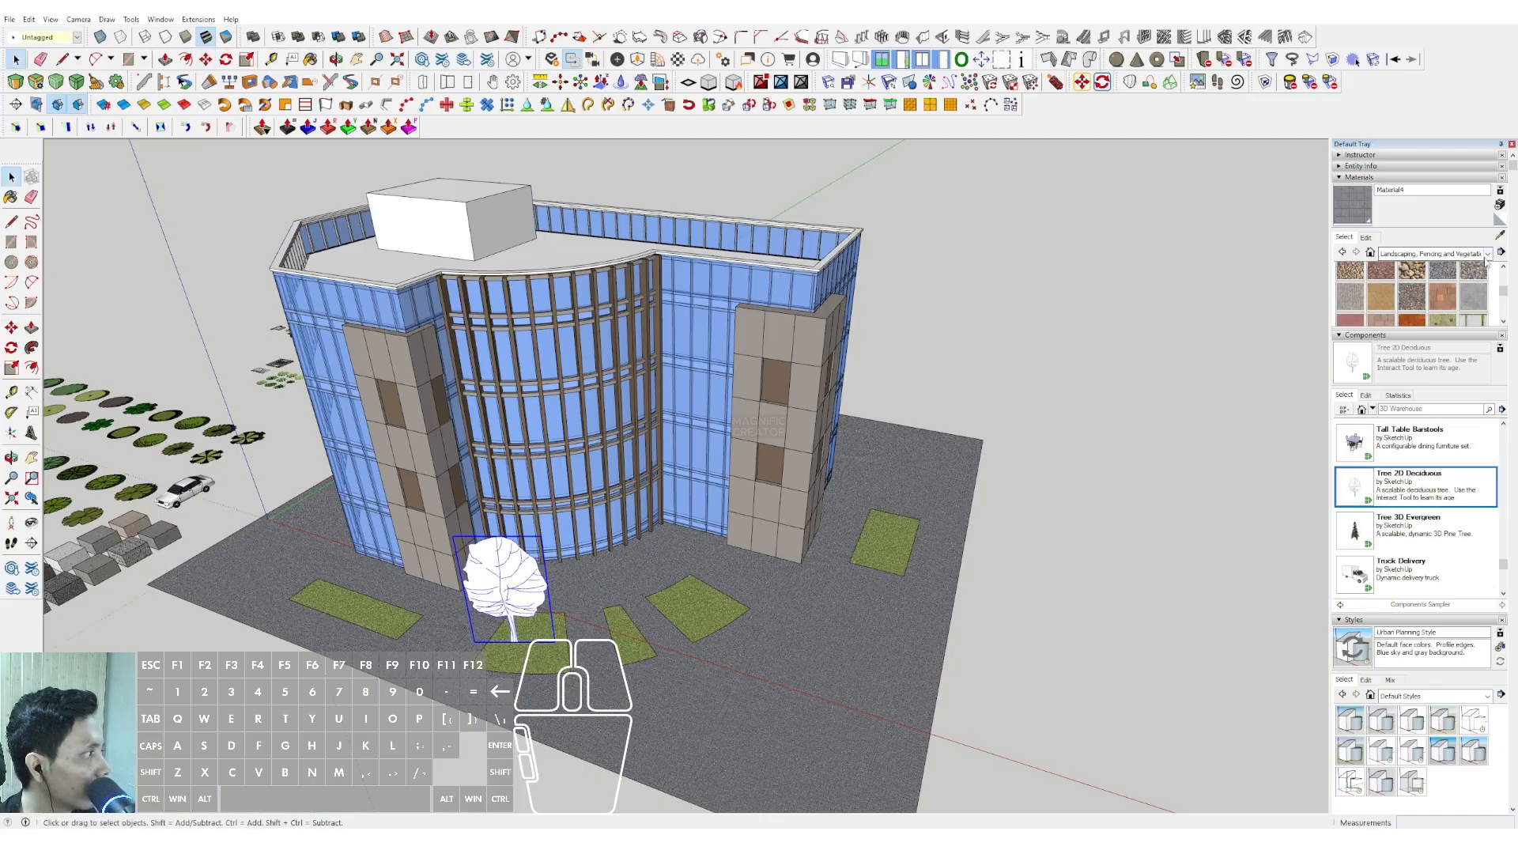
# Paint the placed tree with Translucent Glass Dark Green from the Glass and Mirrors materials
pyautogui.click(1435, 254)
pyautogui.click(1403, 303)
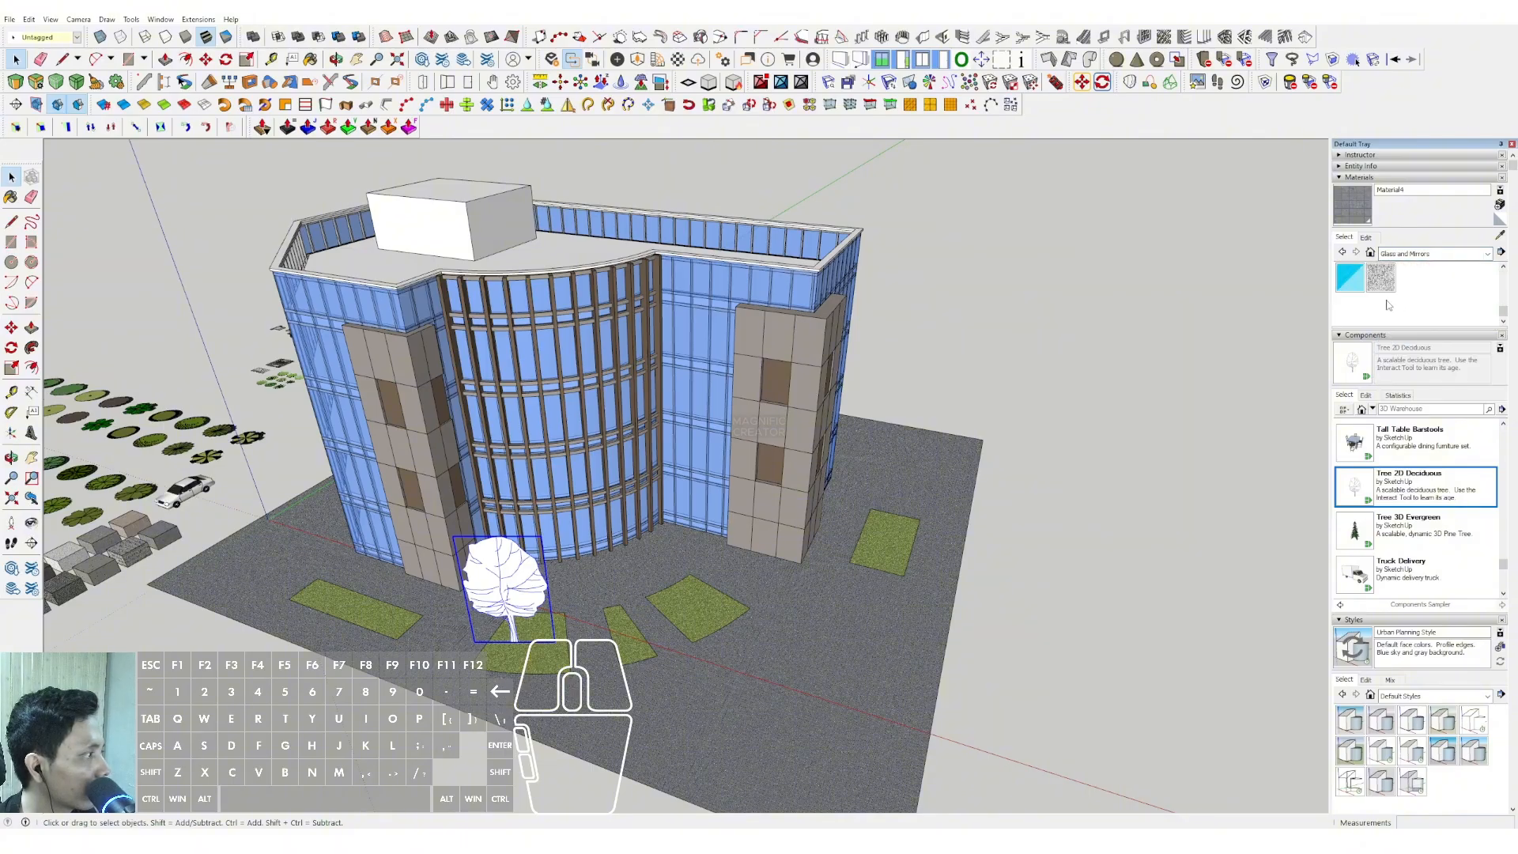
pyautogui.click(1349, 307)
pyautogui.click(500, 569)
pyautogui.moveTo(500, 569); pyautogui.dragTo(492, 528, button='middle')
pyautogui.scroll(-3, 491, 529)
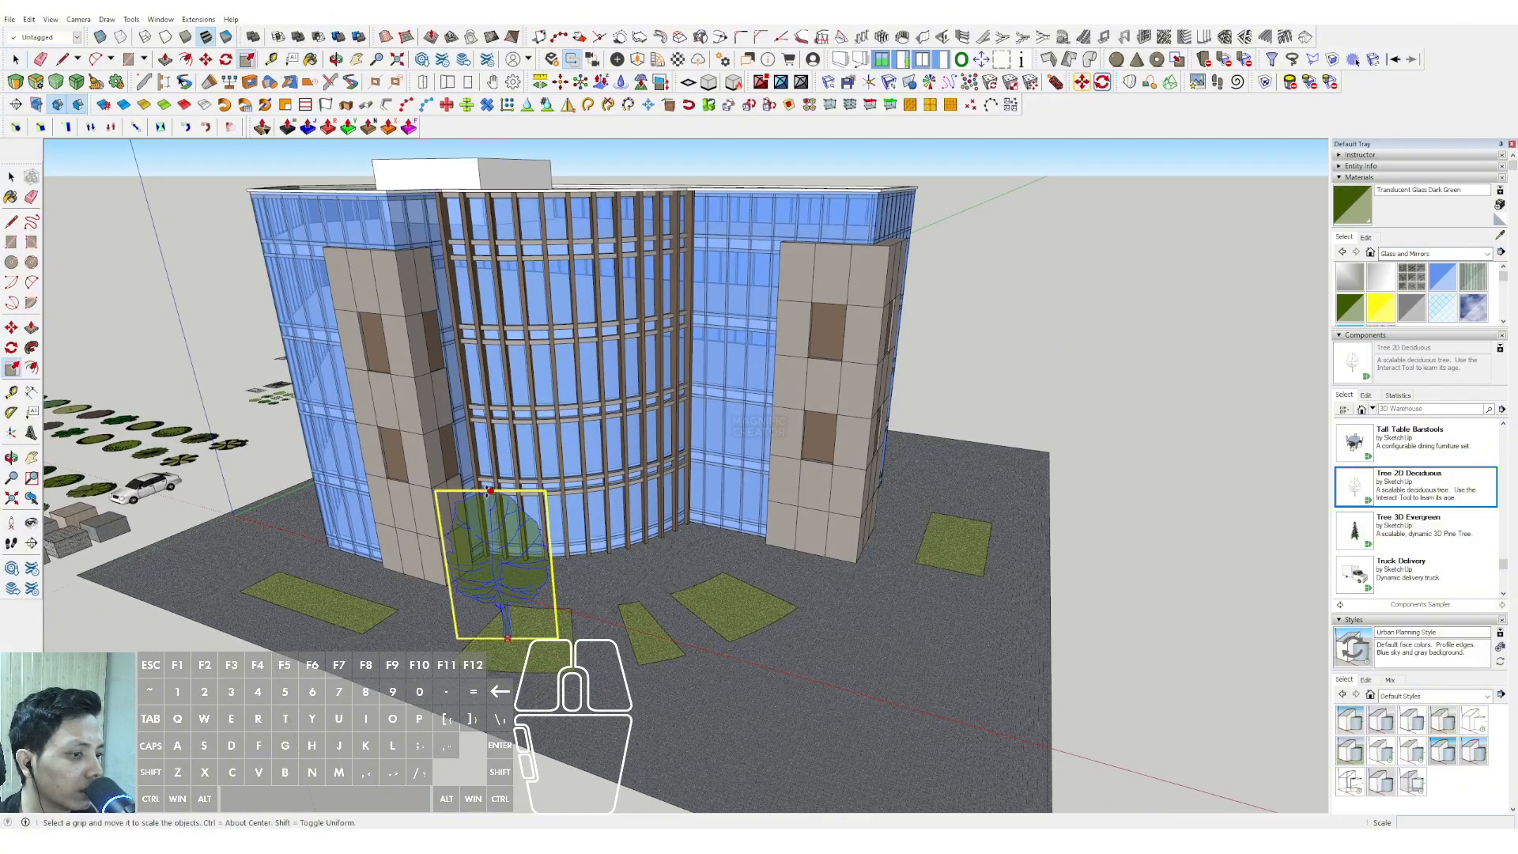
# Copy the green tree onto the other two beds of the curved row and the bed beside the wider corner volume
pyautogui.scroll(5, 491, 653)
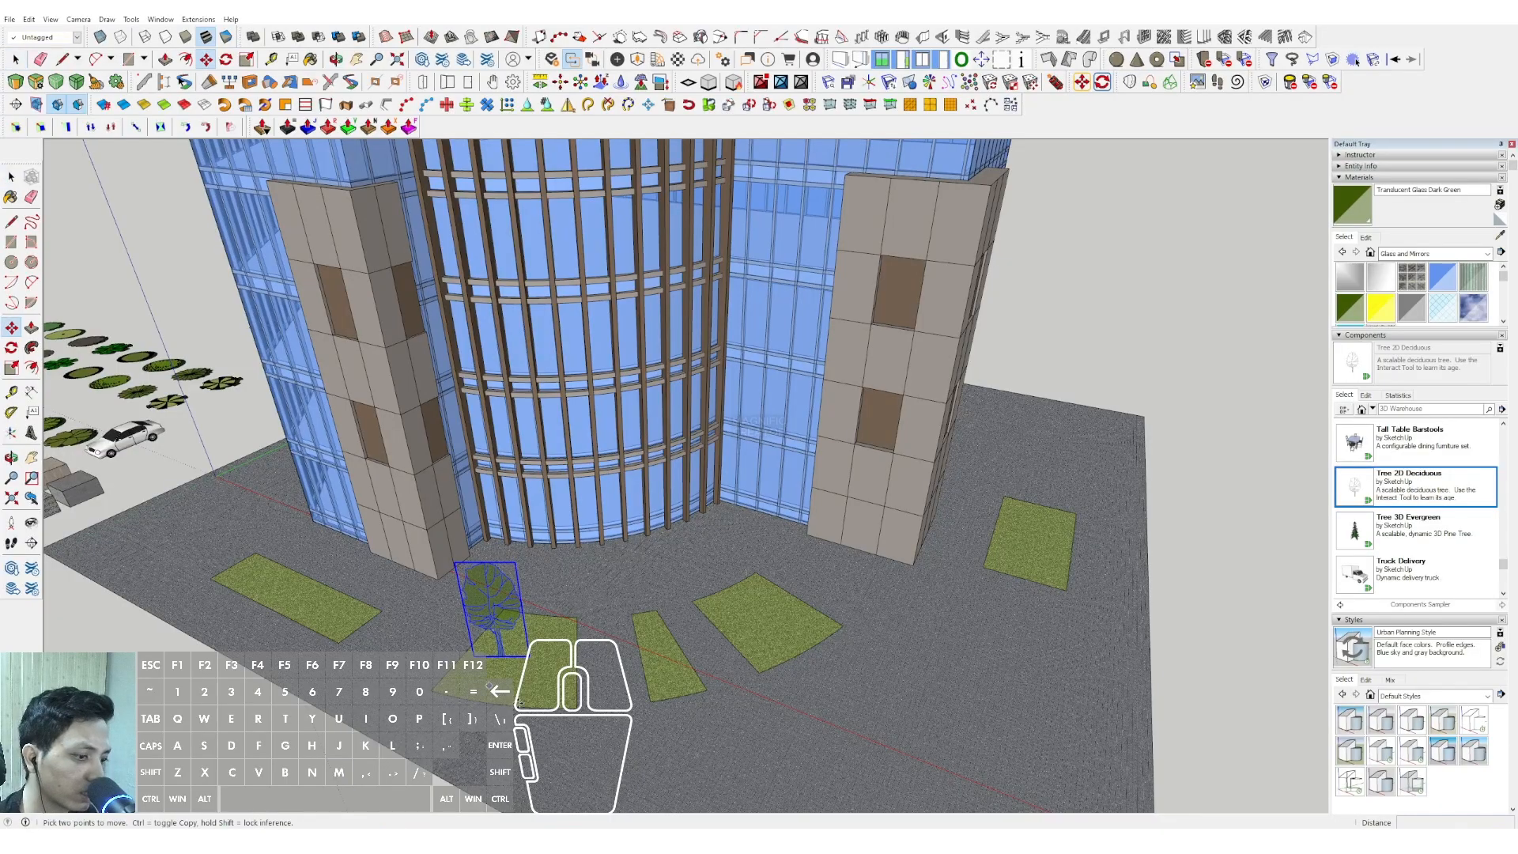
pyautogui.click(517, 686)
pyautogui.press('ctrl')
pyautogui.click(687, 695)
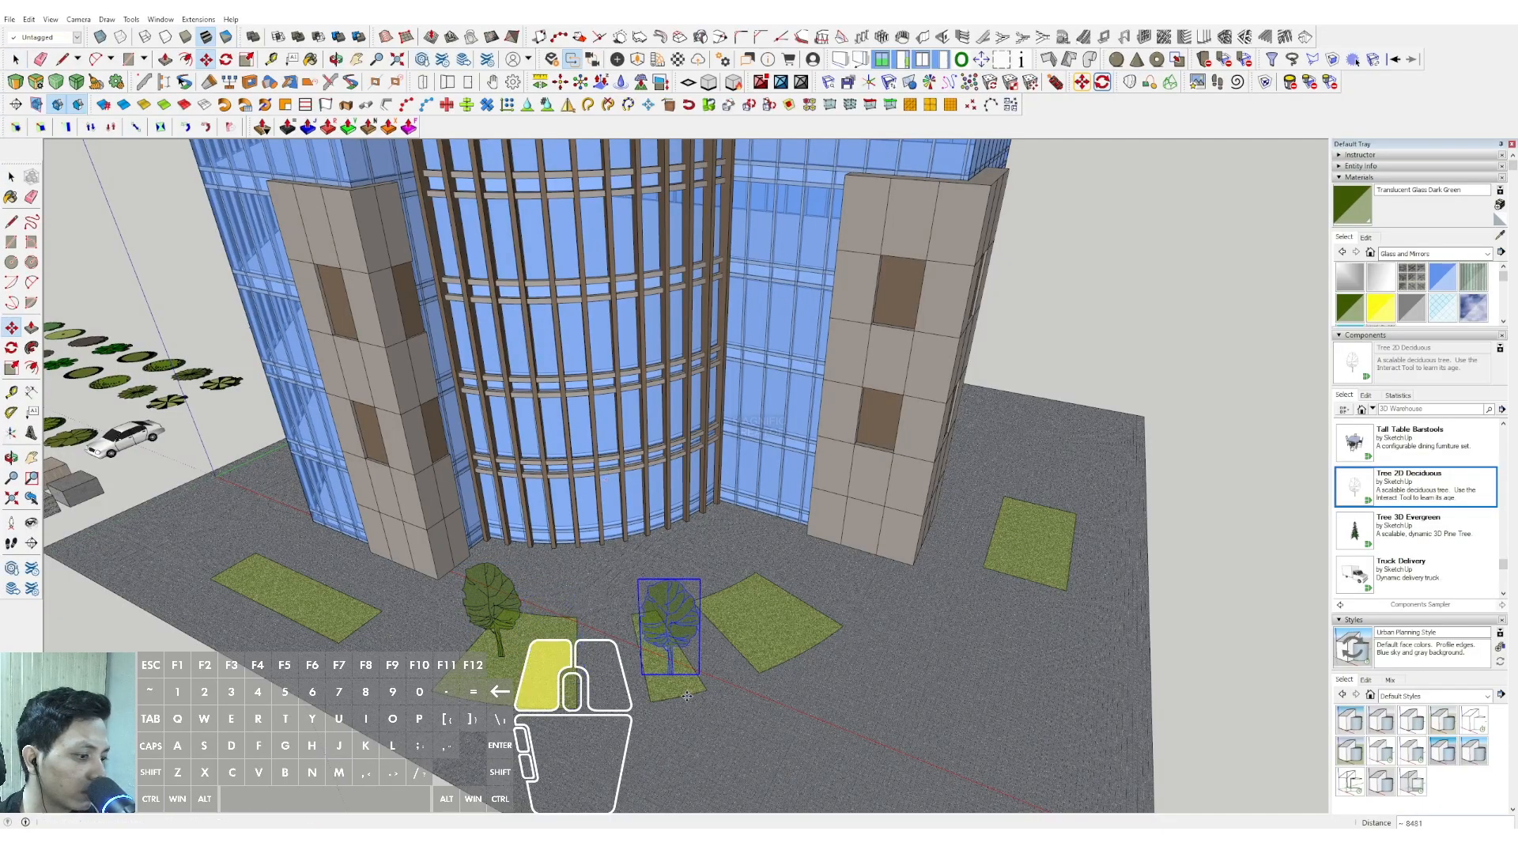
pyautogui.click(683, 699)
pyautogui.press('ctrl')
pyautogui.click(800, 631)
pyautogui.click(789, 628)
pyautogui.press('ctrl')
pyautogui.click(1026, 563)
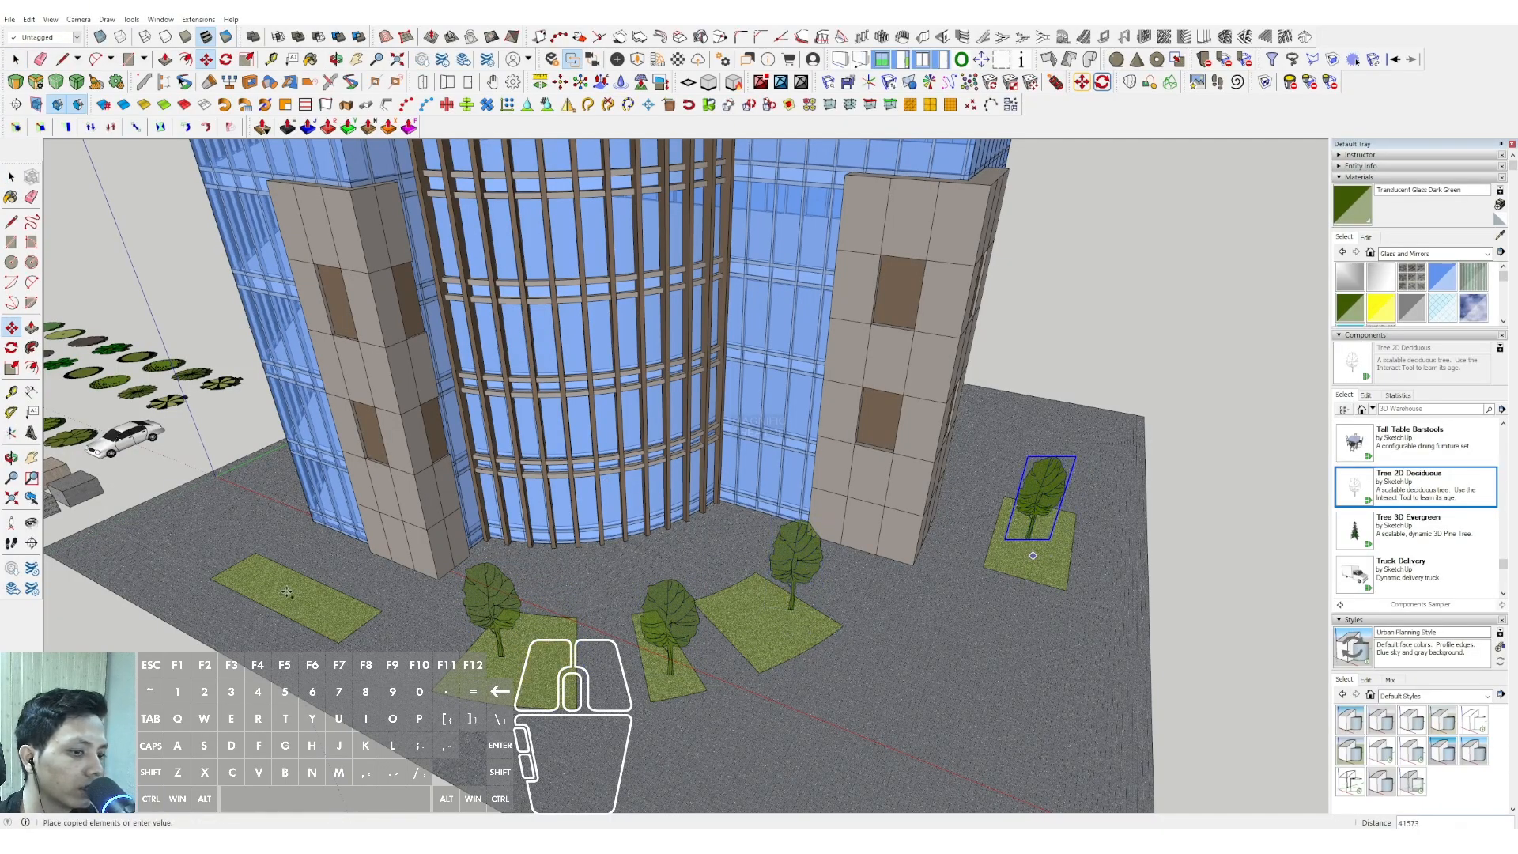
# Place two copies of the tree on the long grass bed in front of the narrower corner volume
pyautogui.click(250, 588)
pyautogui.click(250, 588)
pyautogui.press('ctrl')
pyautogui.click(332, 623)
pyautogui.scroll(-3, 553, 581)
pyautogui.moveTo(601, 569); pyautogui.dragTo(680, 553, button='middle')
pyautogui.scroll(3, 680, 553)
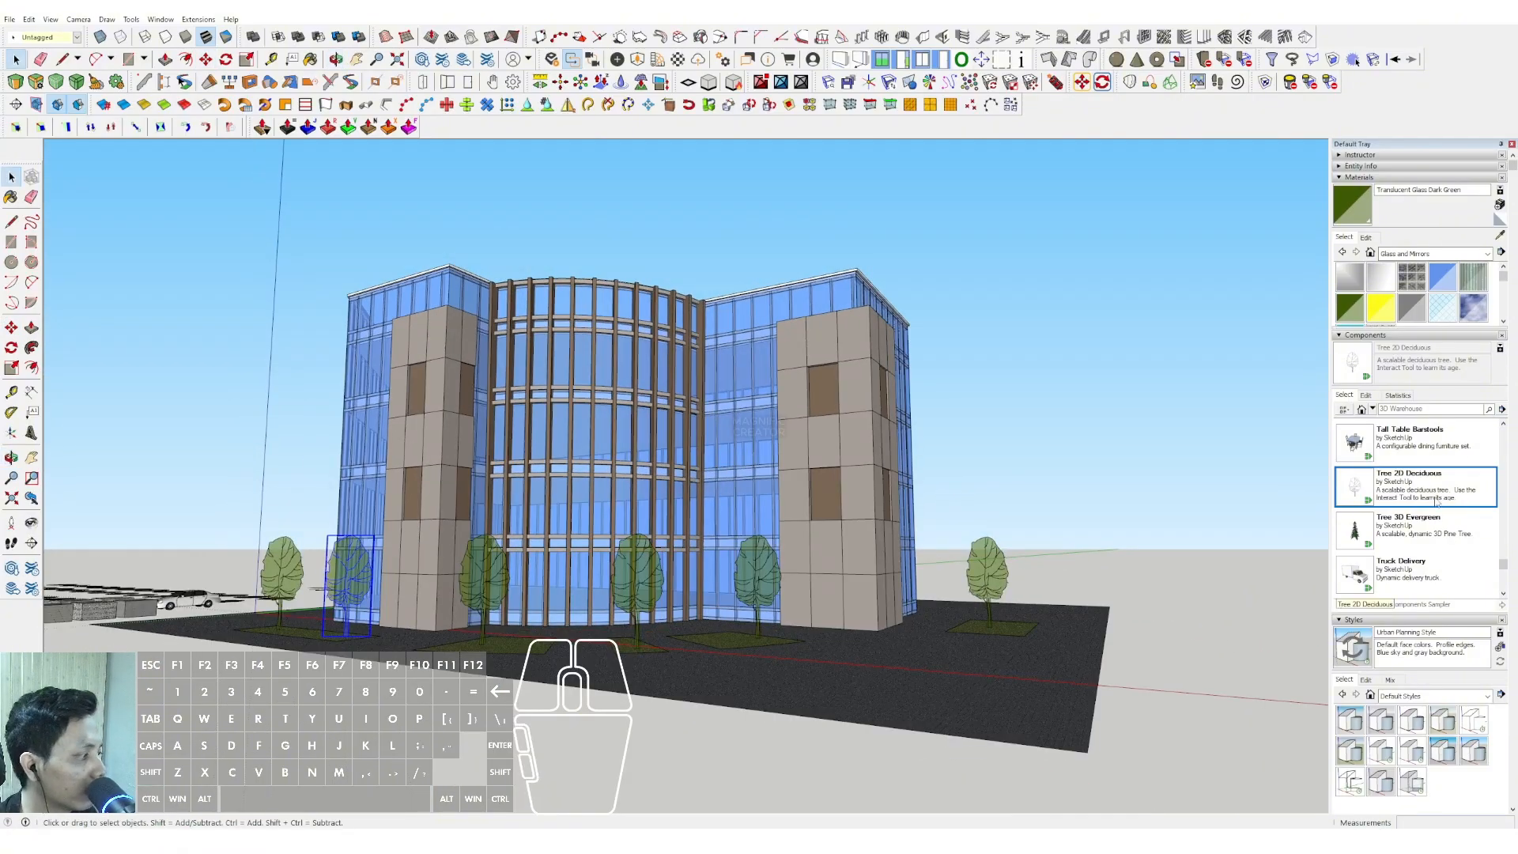
# Place the Silhouette Man Walking Bag and Silhouette Woman Walking Sideways components on the paving in front of the wider corner volume
pyautogui.scroll(-5, 1436, 501)
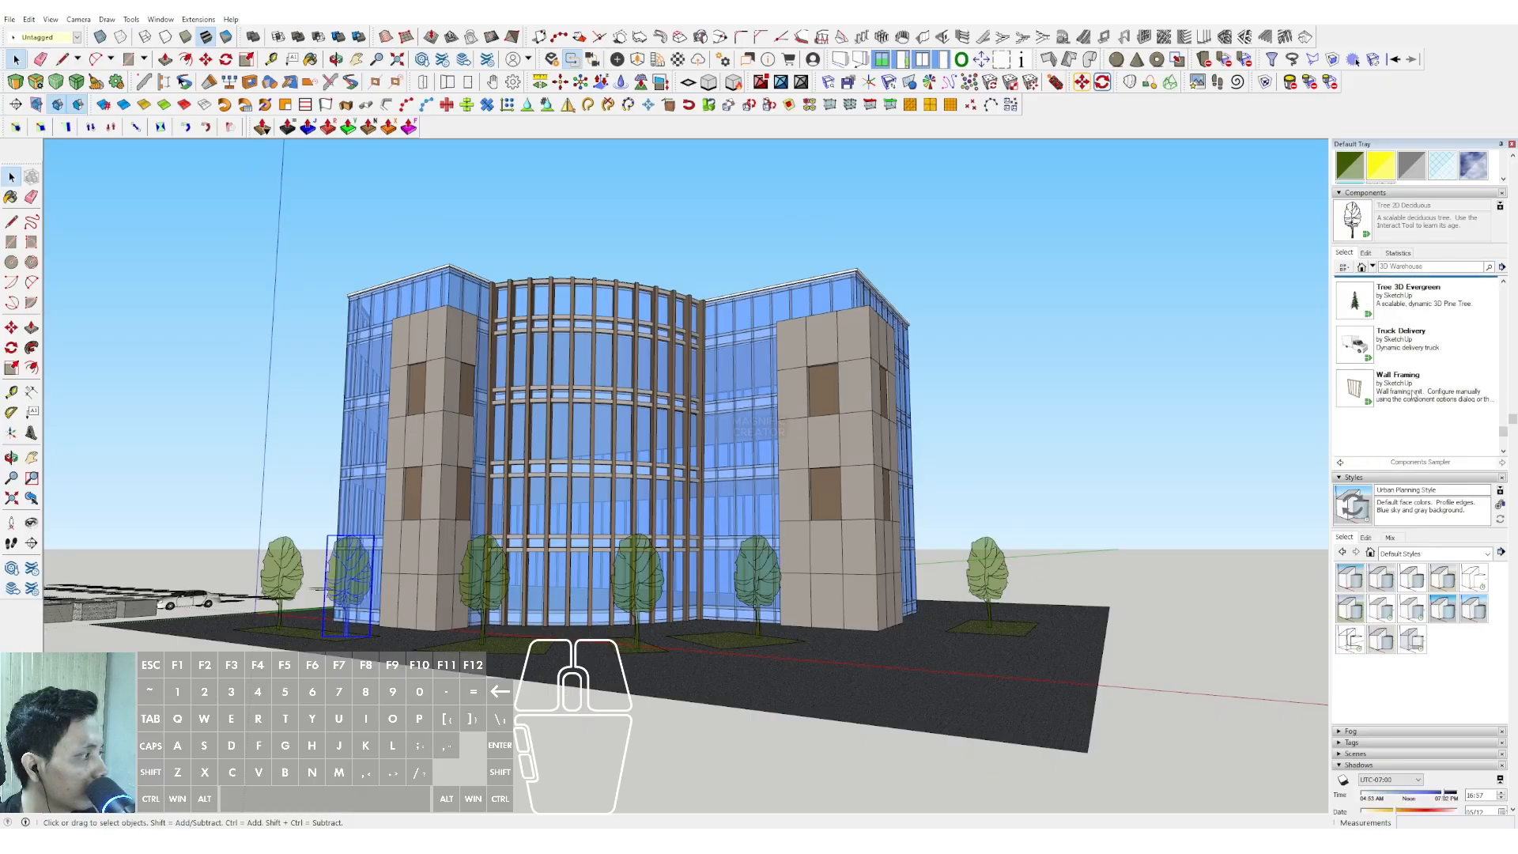
pyautogui.scroll(-5, 1410, 398)
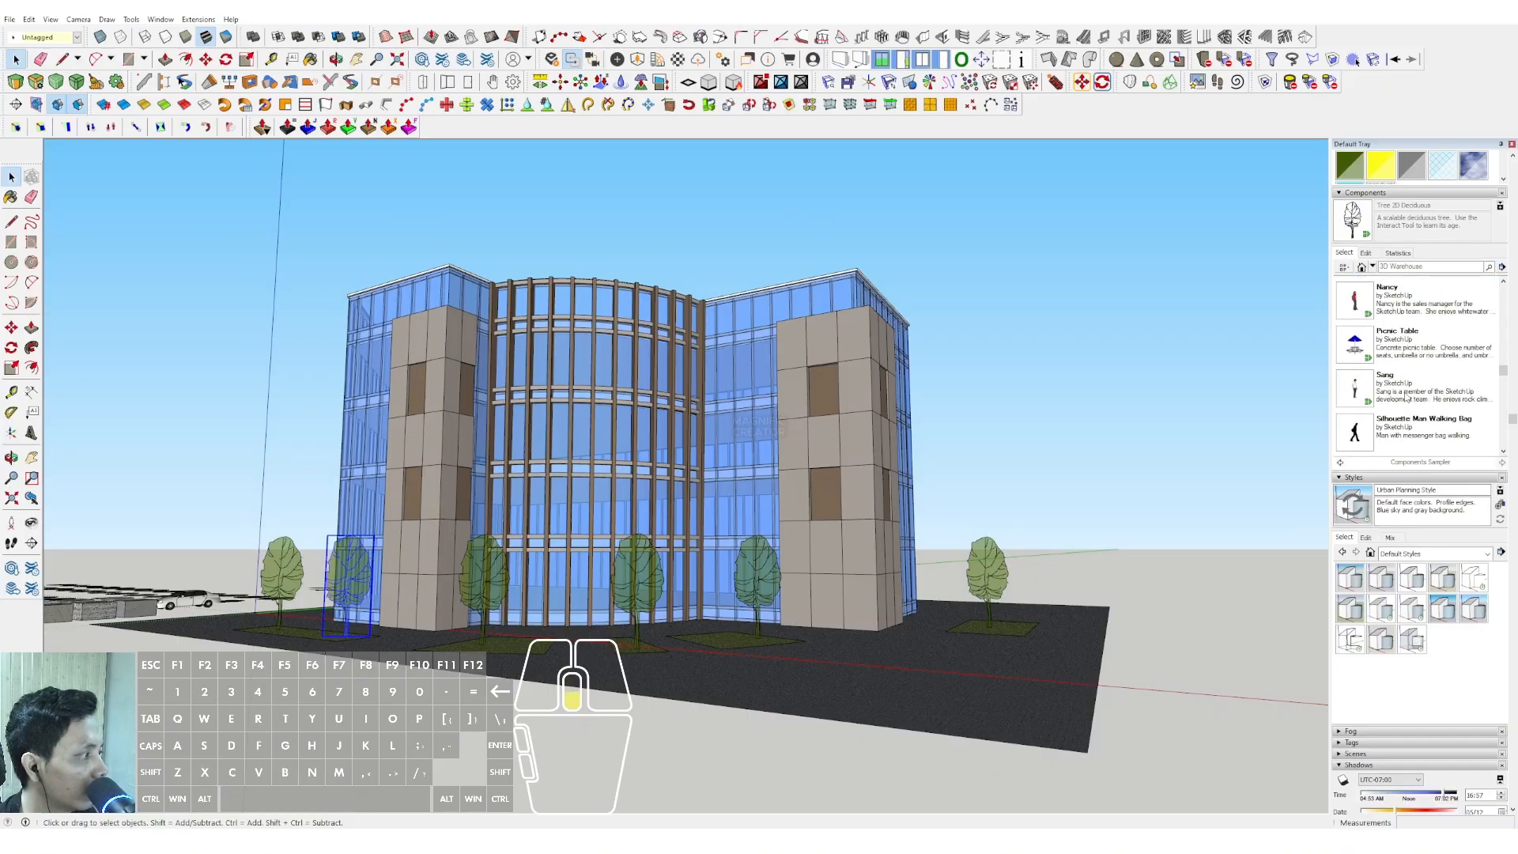
pyautogui.scroll(-2, 1407, 399)
pyautogui.click(1358, 354)
pyautogui.scroll(2, 806, 648)
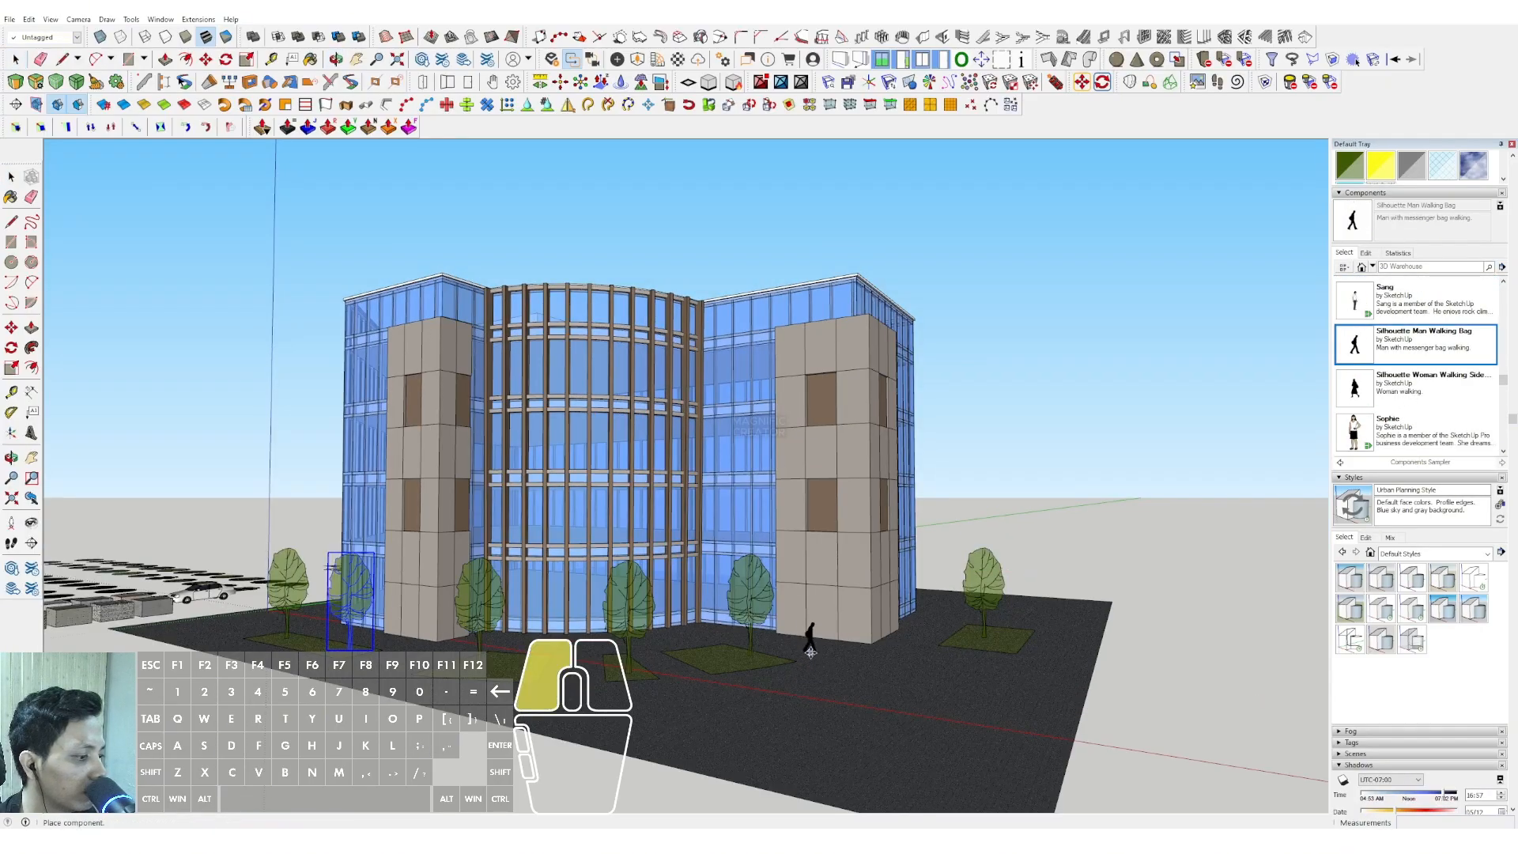
pyautogui.click(805, 668)
pyautogui.click(1355, 388)
pyautogui.click(833, 651)
pyautogui.press('space')
pyautogui.scroll(1, 826, 642)
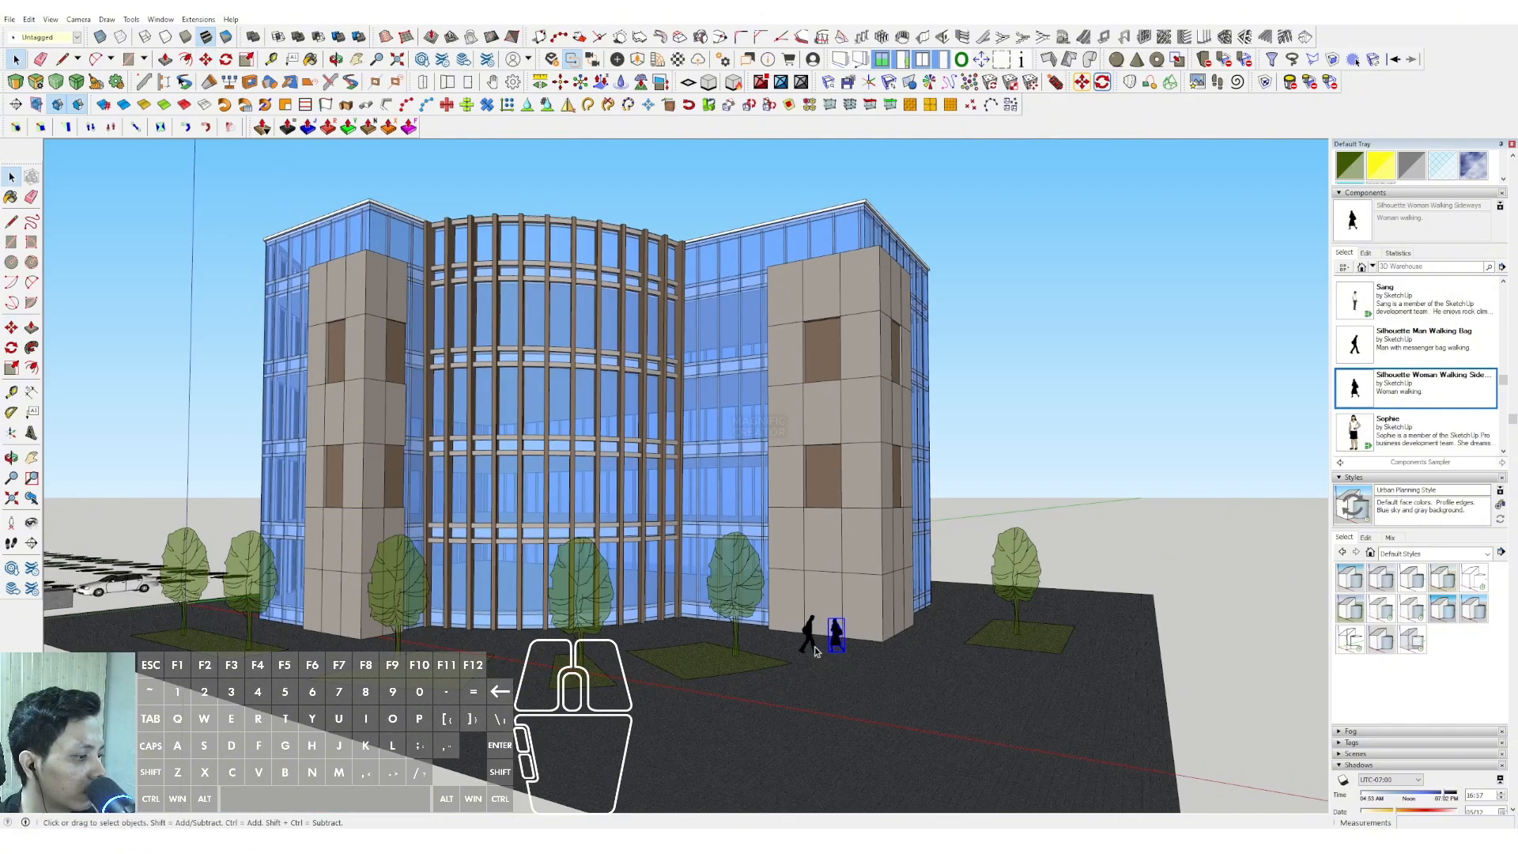
# Copy the pair of walking silhouettes to two more spots on the paving in front of the curved facade
pyautogui.moveTo(821, 630); pyautogui.dragTo(783, 732, button='middle')
pyautogui.keyDown('shift'); pyautogui.click(794, 653); pyautogui.keyUp('shift')
pyautogui.scroll(-1, 796, 651)
pyautogui.scroll(2, 782, 734)
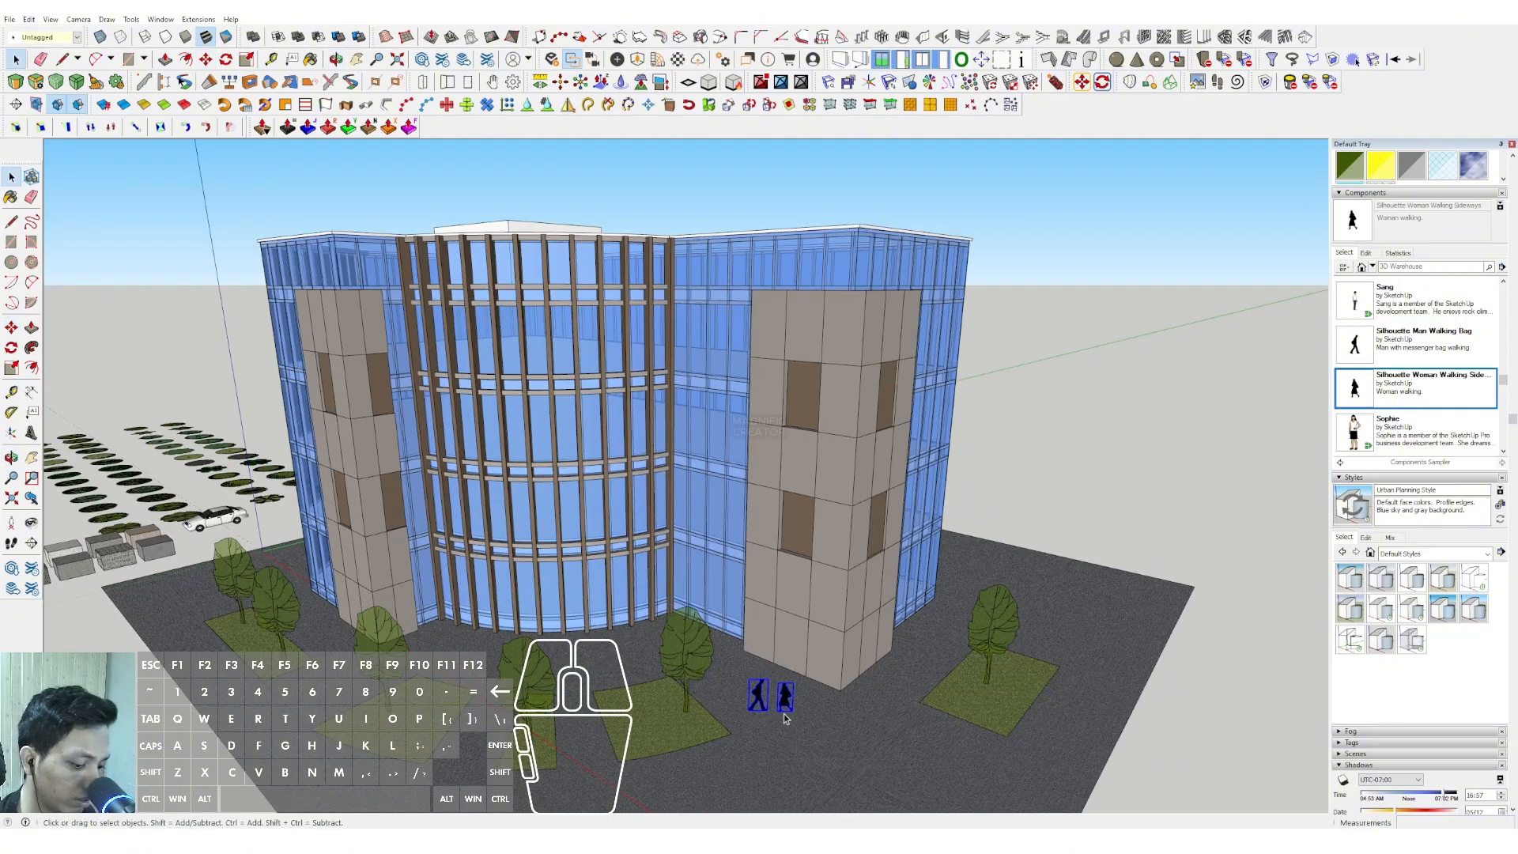
pyautogui.press('m')
pyautogui.click(779, 732)
pyautogui.press('ctrl')
pyautogui.click(452, 696)
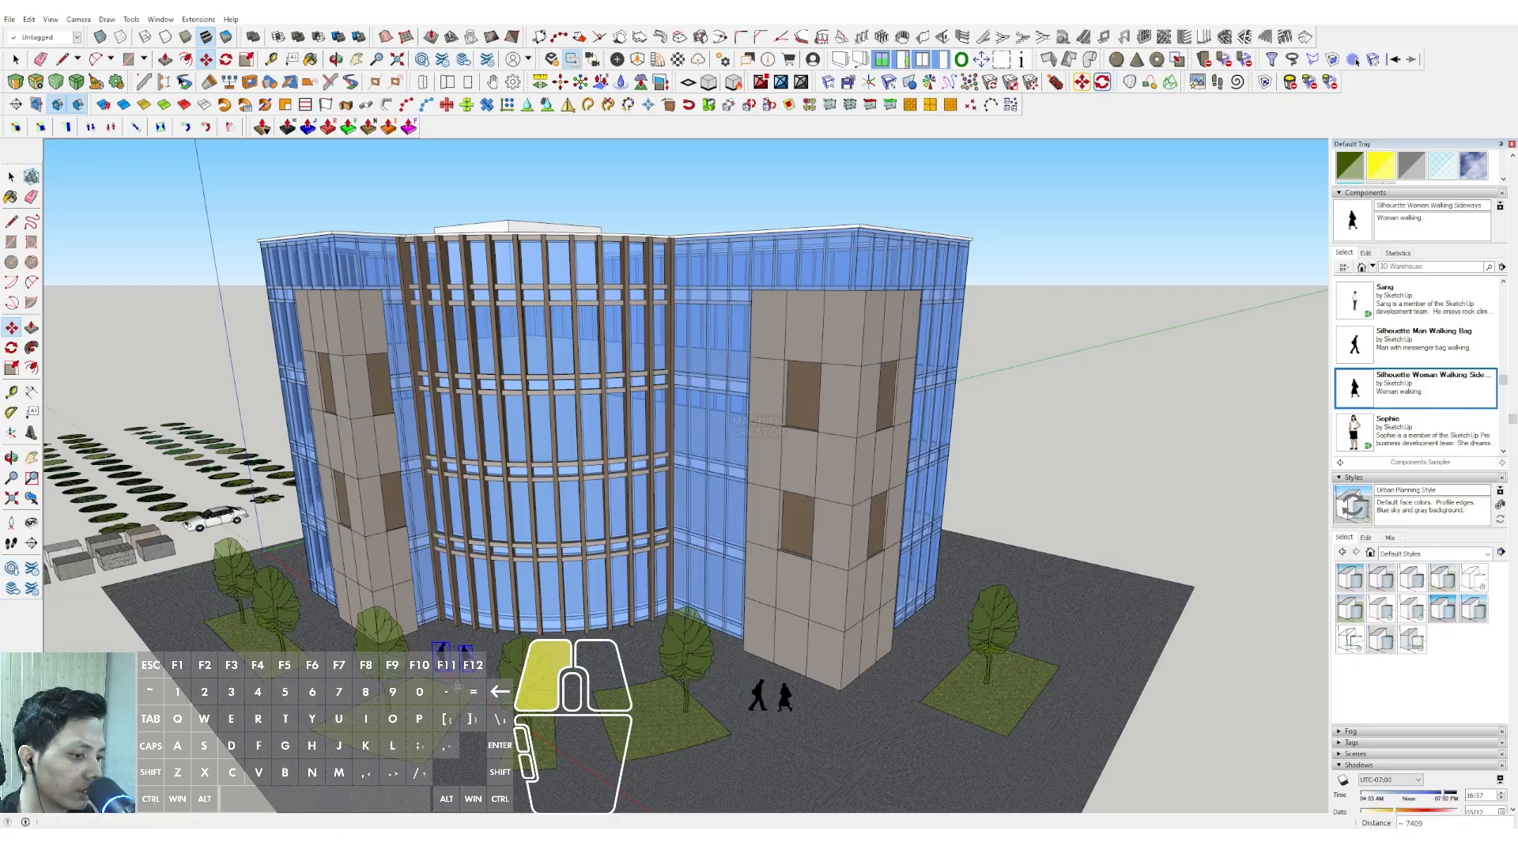
pyautogui.press('ctrl')
pyautogui.press('space')
pyautogui.scroll(-1, 631, 676)
pyautogui.moveTo(631, 674); pyautogui.dragTo(562, 413, button='middle')
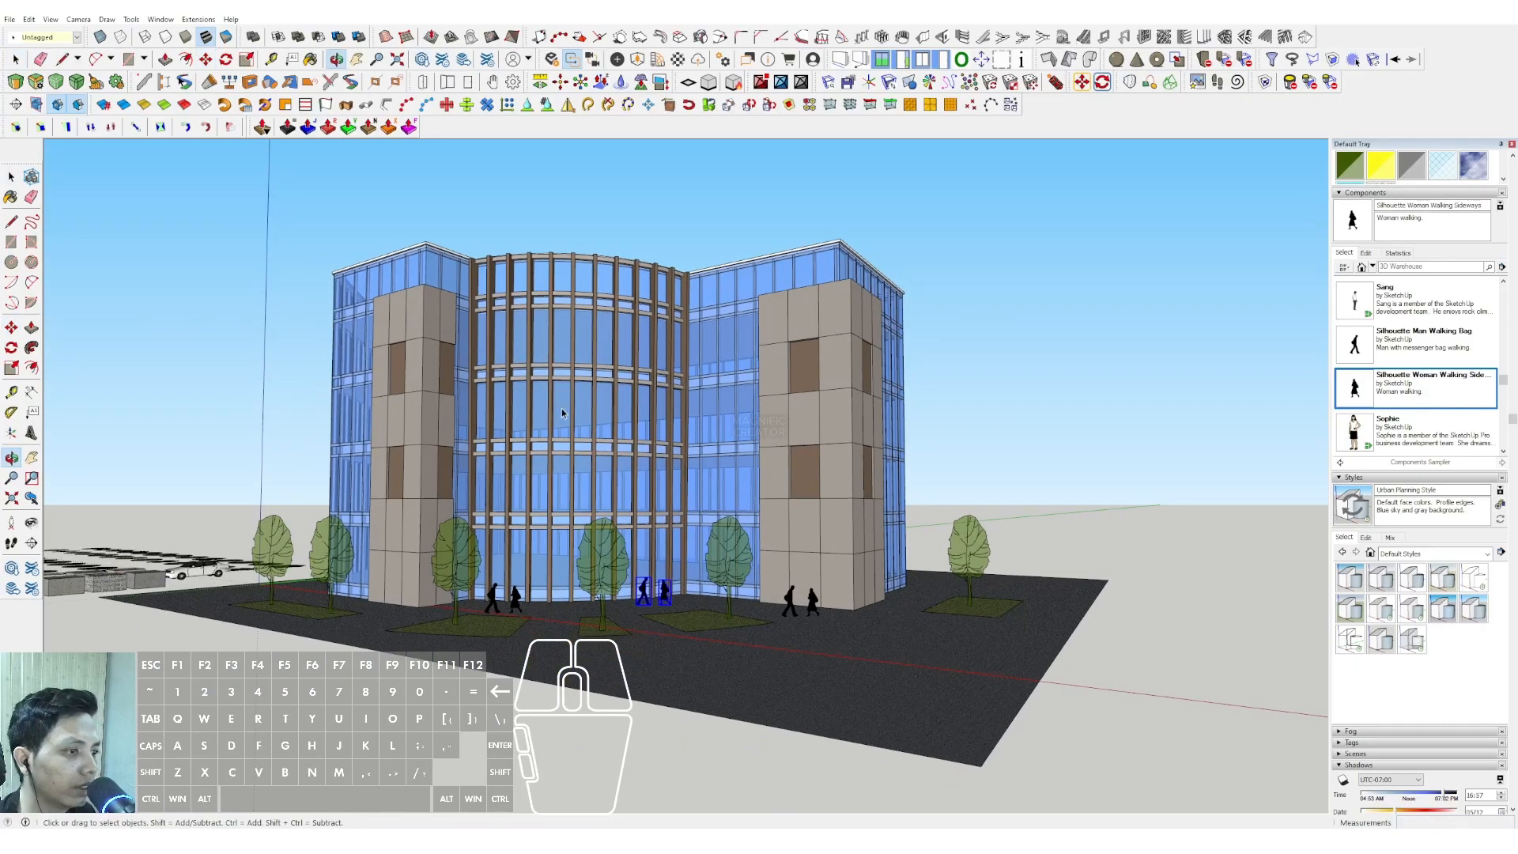
pyautogui.click(213, 269)
# Turn on shadows and set the sun to 09:25 on 03/14
pyautogui.click(51, 19)
pyautogui.click(75, 158)
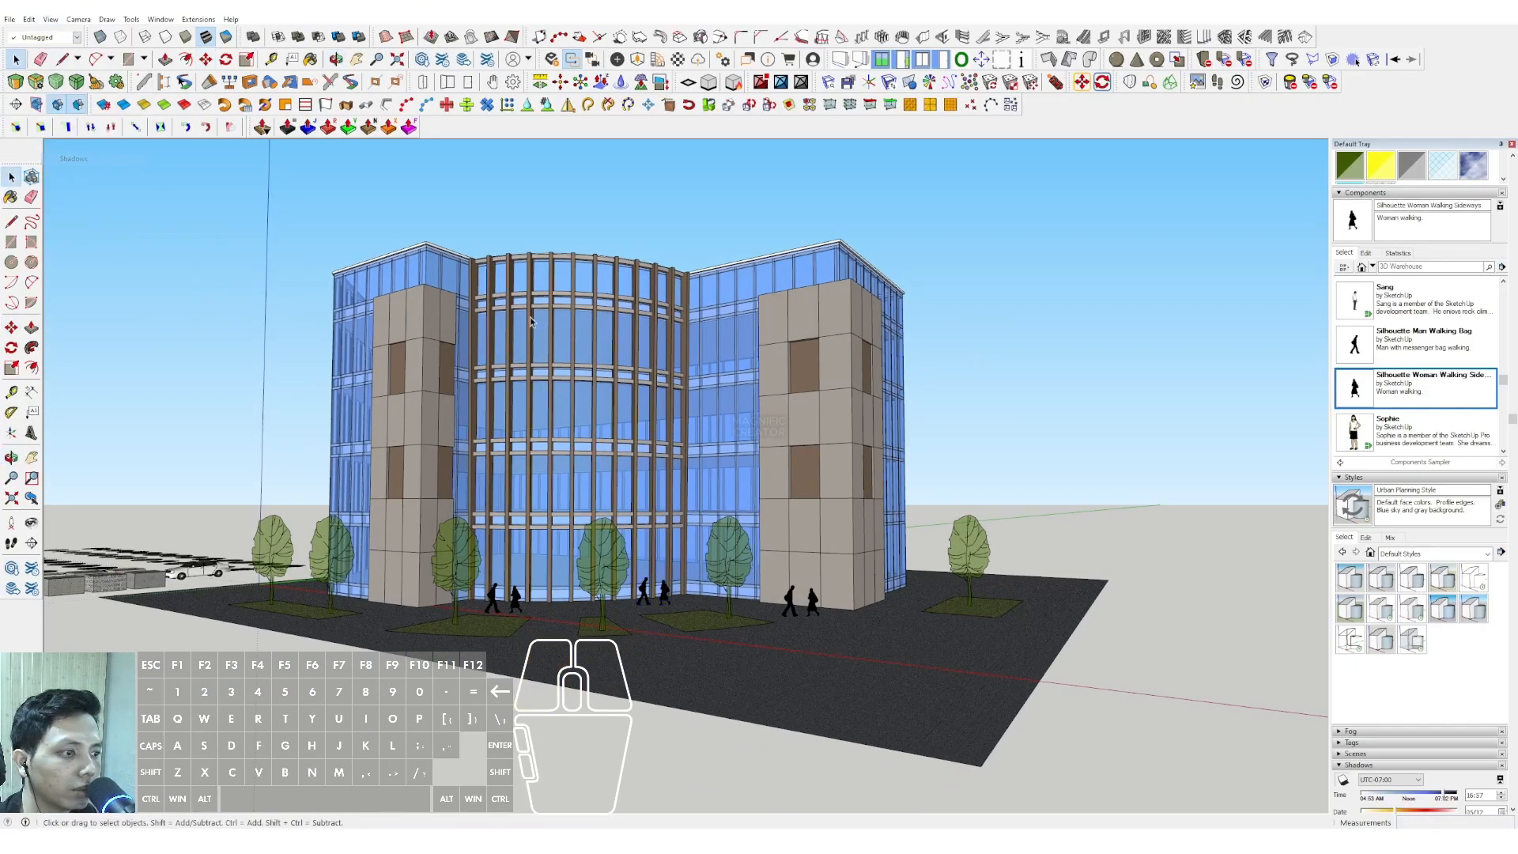
pyautogui.moveTo(653, 372); pyautogui.dragTo(679, 406, button='middle')
pyautogui.scroll(-3, 1462, 711)
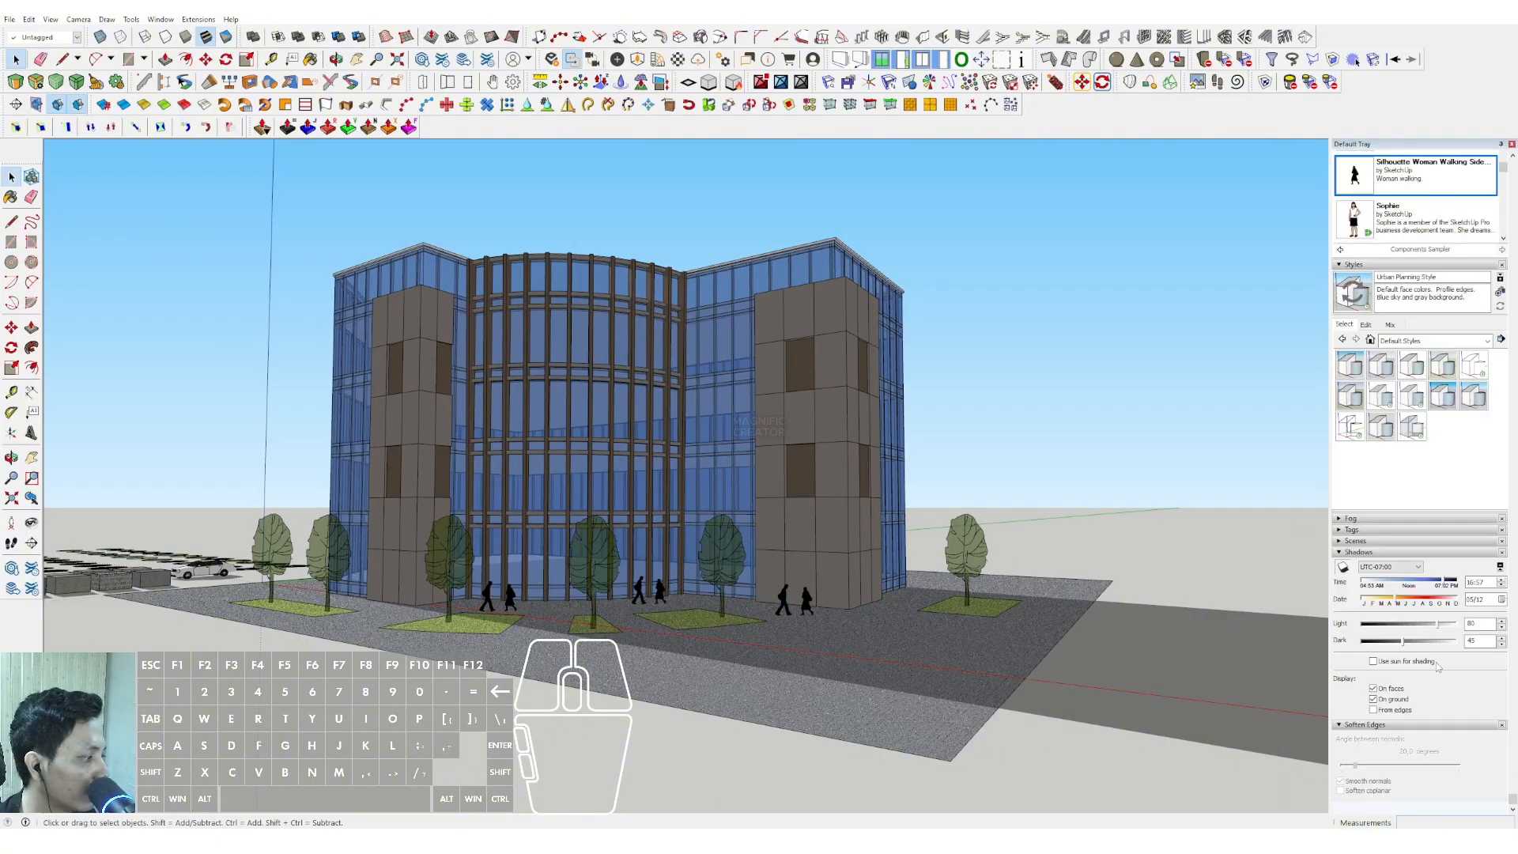
pyautogui.moveTo(1394, 585)
pyautogui.mouseDown()
pyautogui.moveTo(1380, 587)
pyautogui.moveTo(1399, 602)
pyautogui.moveTo(1379, 601)
pyautogui.mouseUp()
pyautogui.moveTo(793, 502); pyautogui.dragTo(634, 411, button='middle')
pyautogui.scroll(3, 633, 448)
# Try several of the Default Styles and apply the Construction Documentation Style to the model
pyautogui.click(1473, 397)
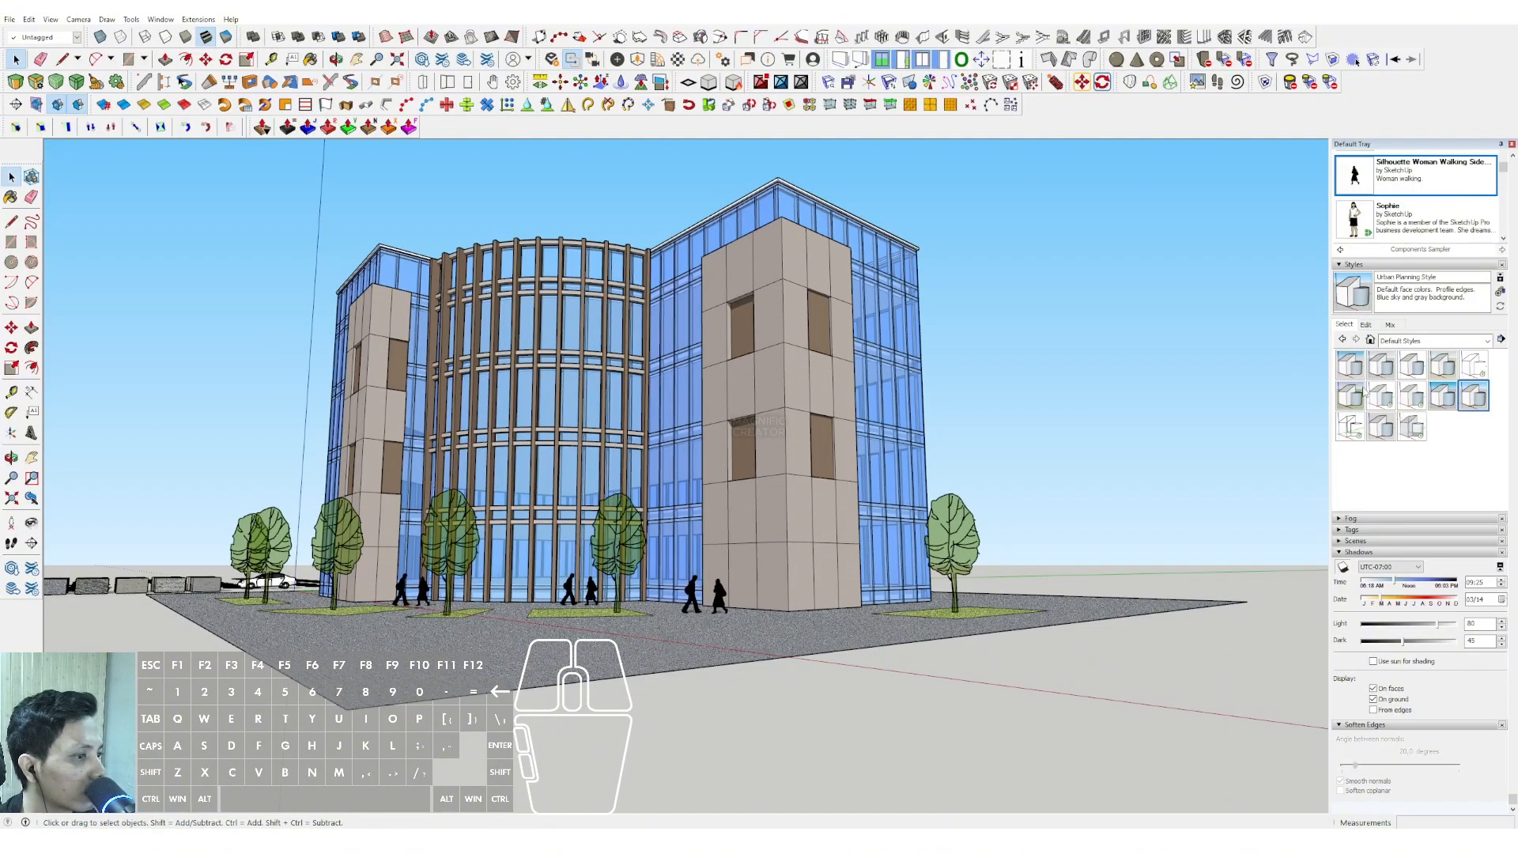
pyautogui.click(1350, 396)
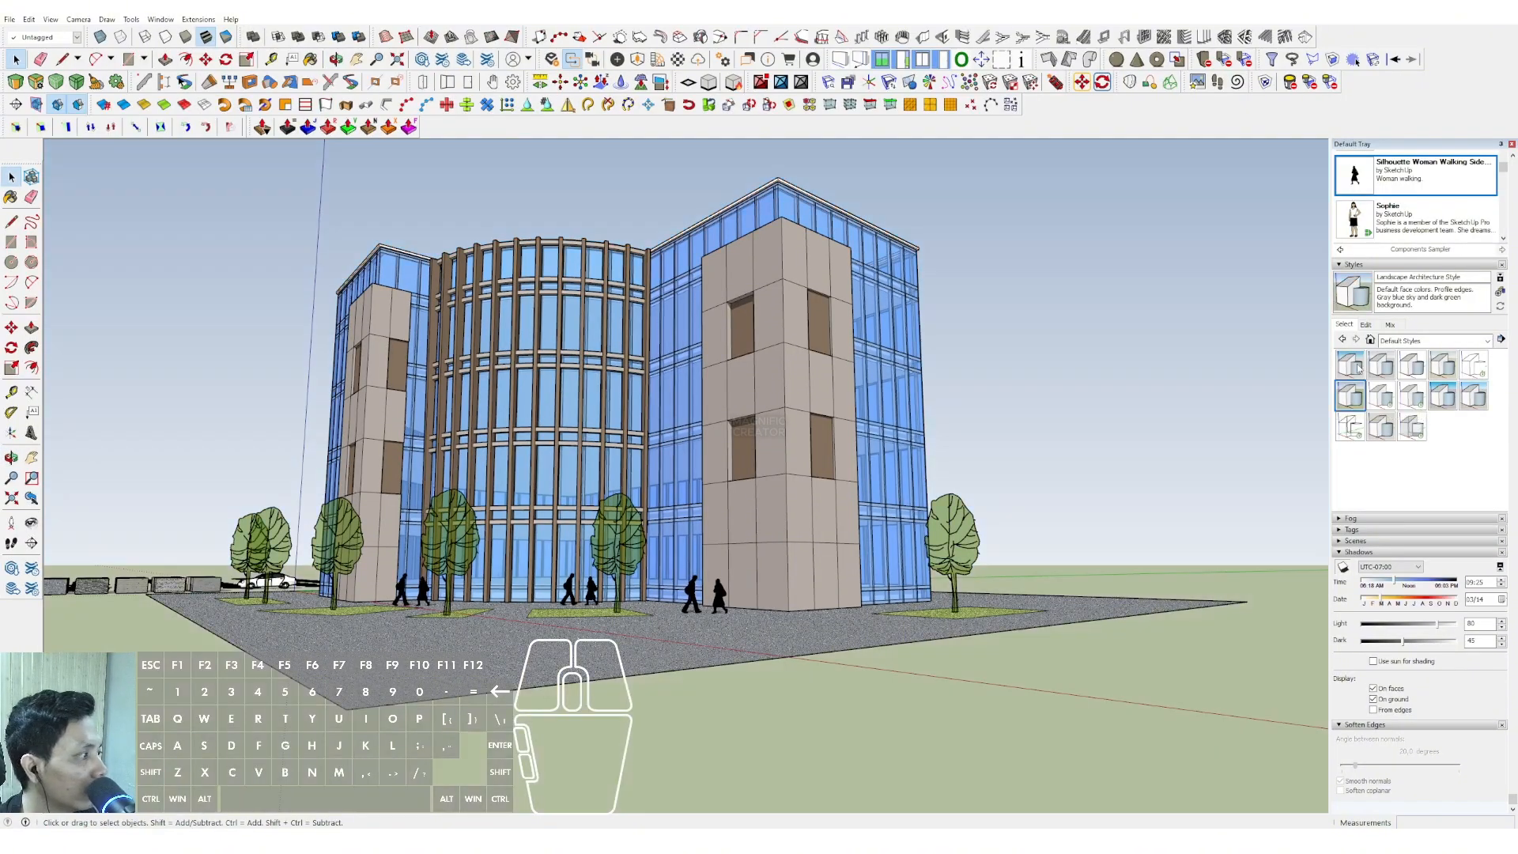
pyautogui.click(1354, 365)
pyautogui.click(1417, 368)
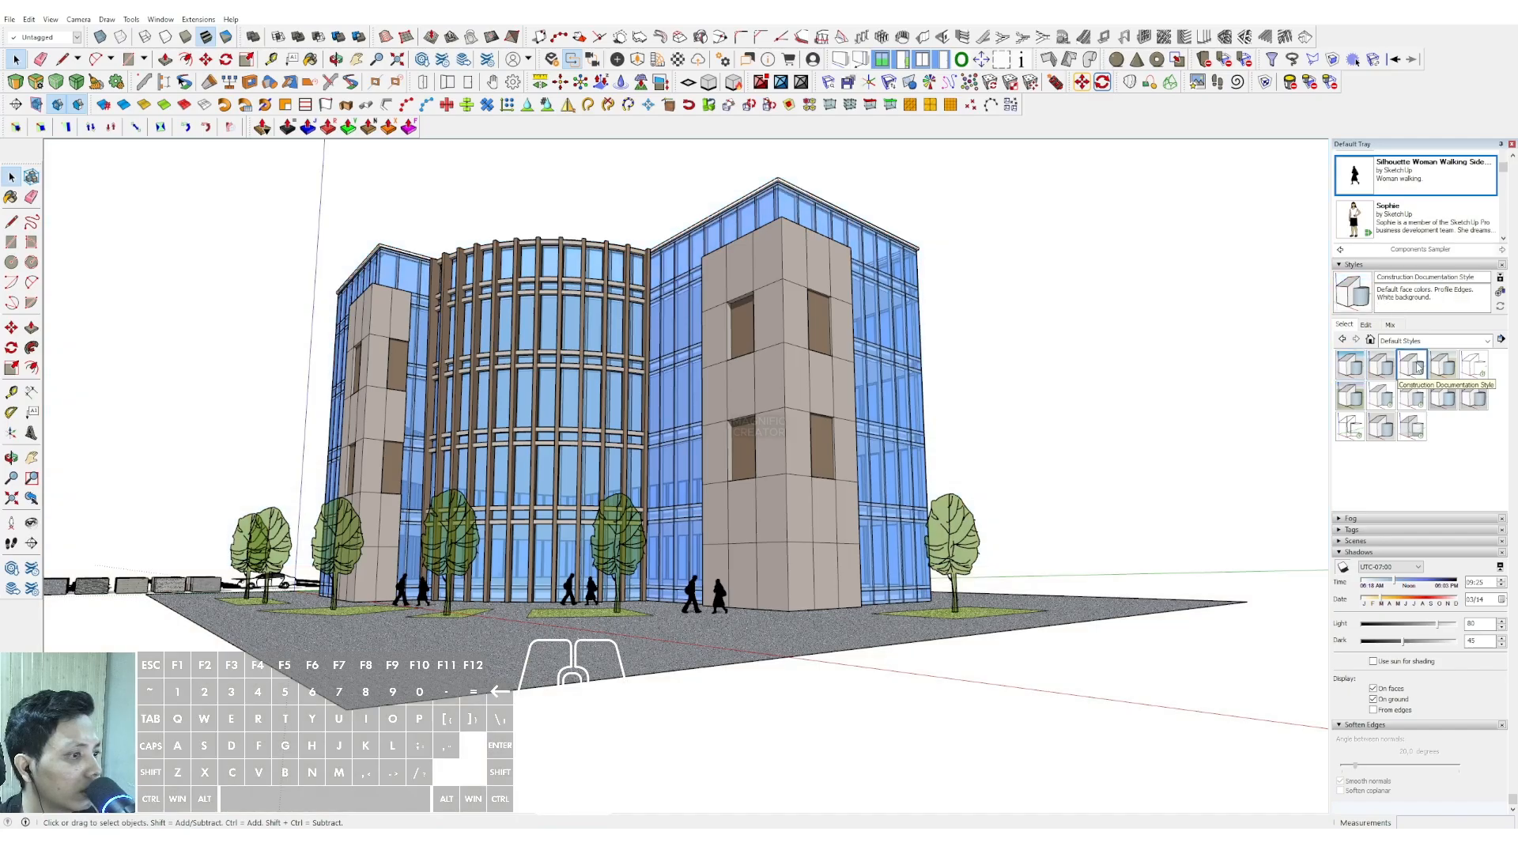
# Set the Profiles edge width of the current style to 1
pyautogui.moveTo(814, 395); pyautogui.dragTo(719, 382, button='middle')
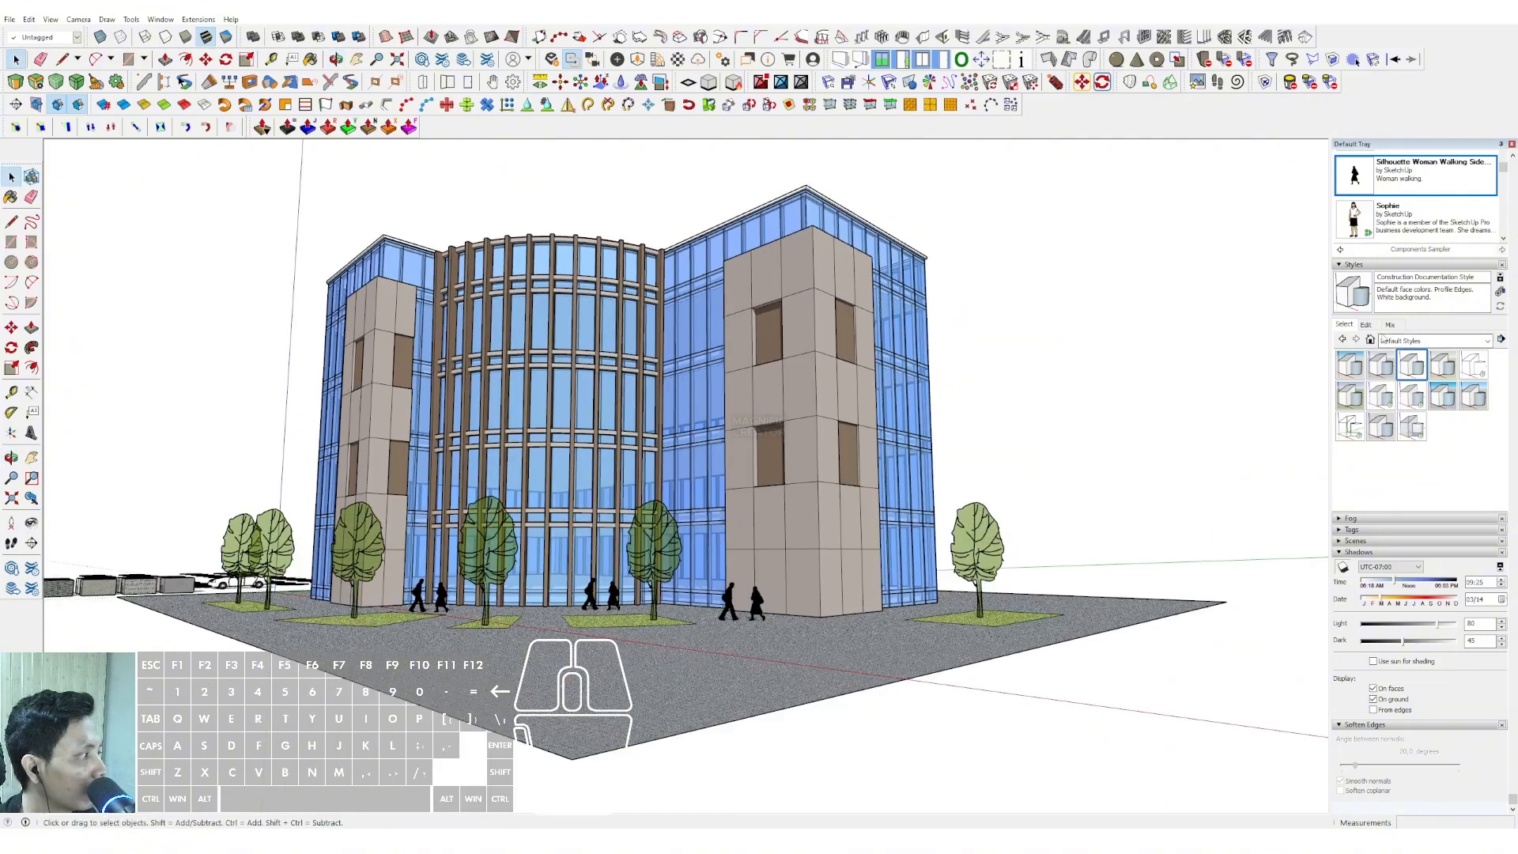
pyautogui.click(1365, 324)
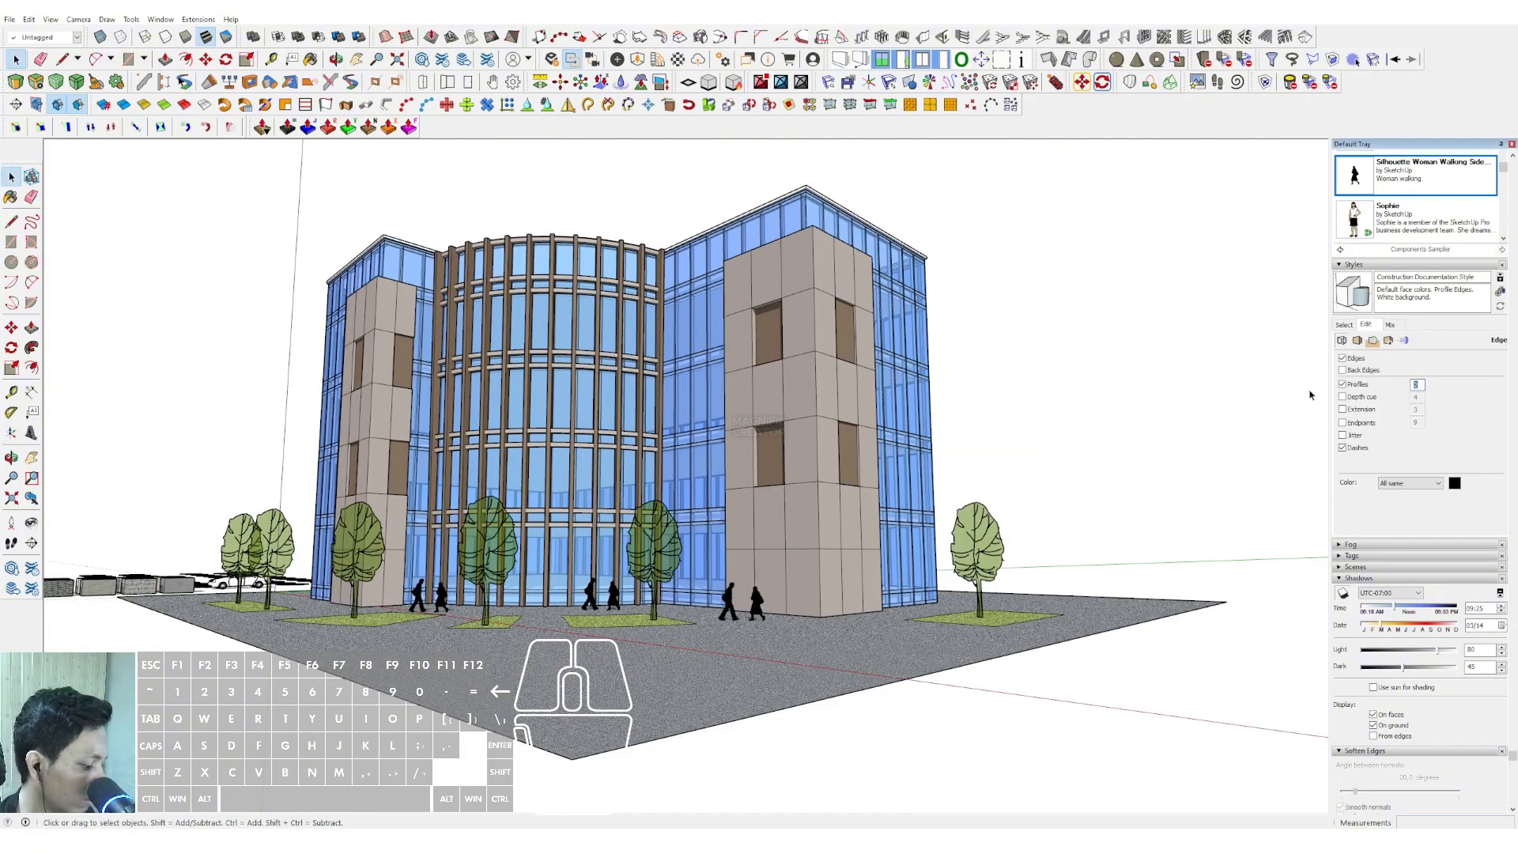
pyautogui.press('Return')
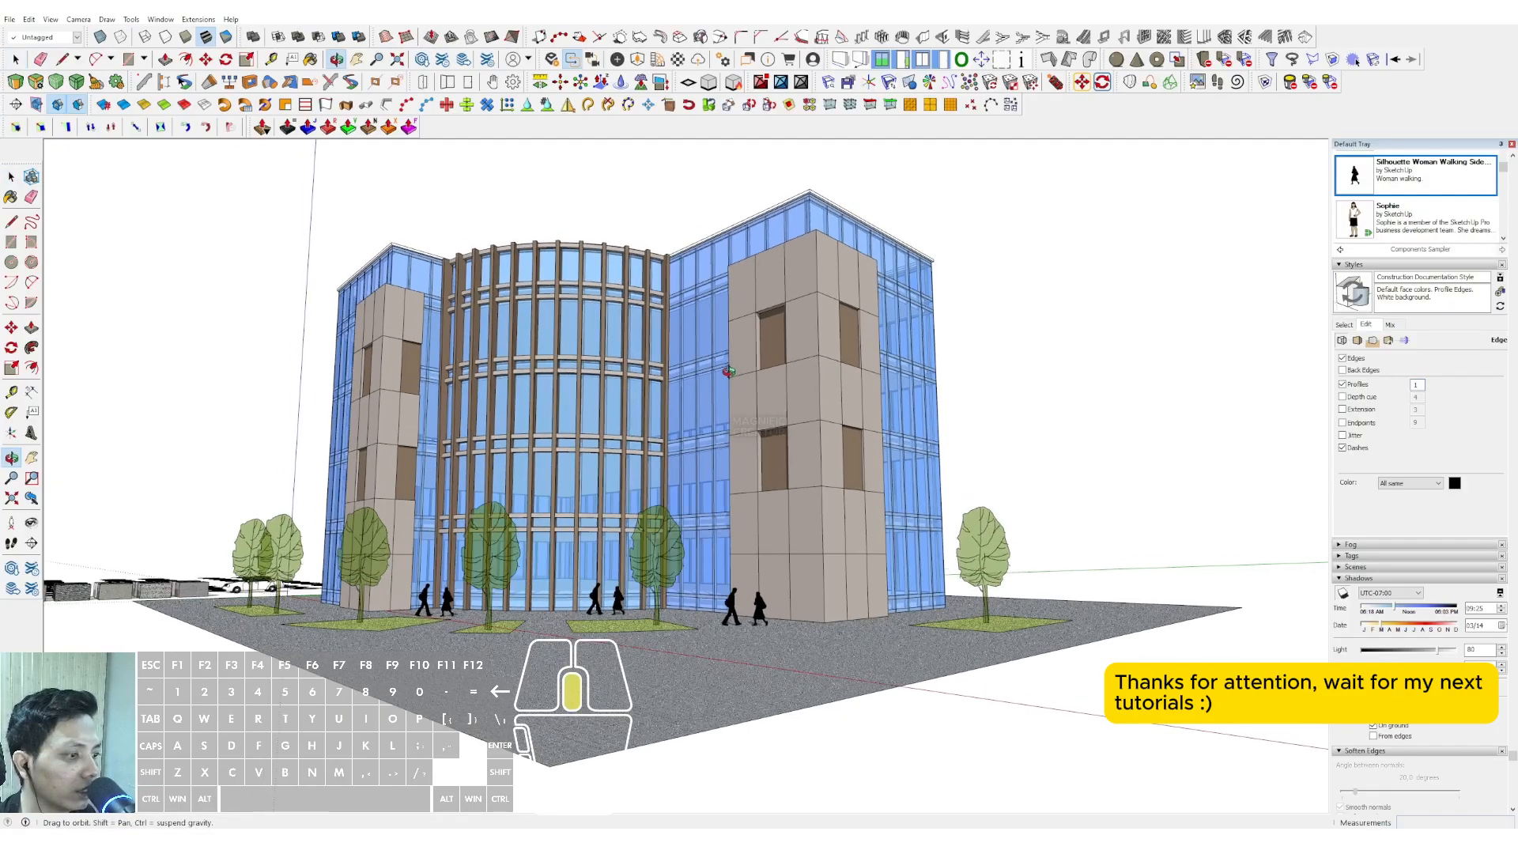